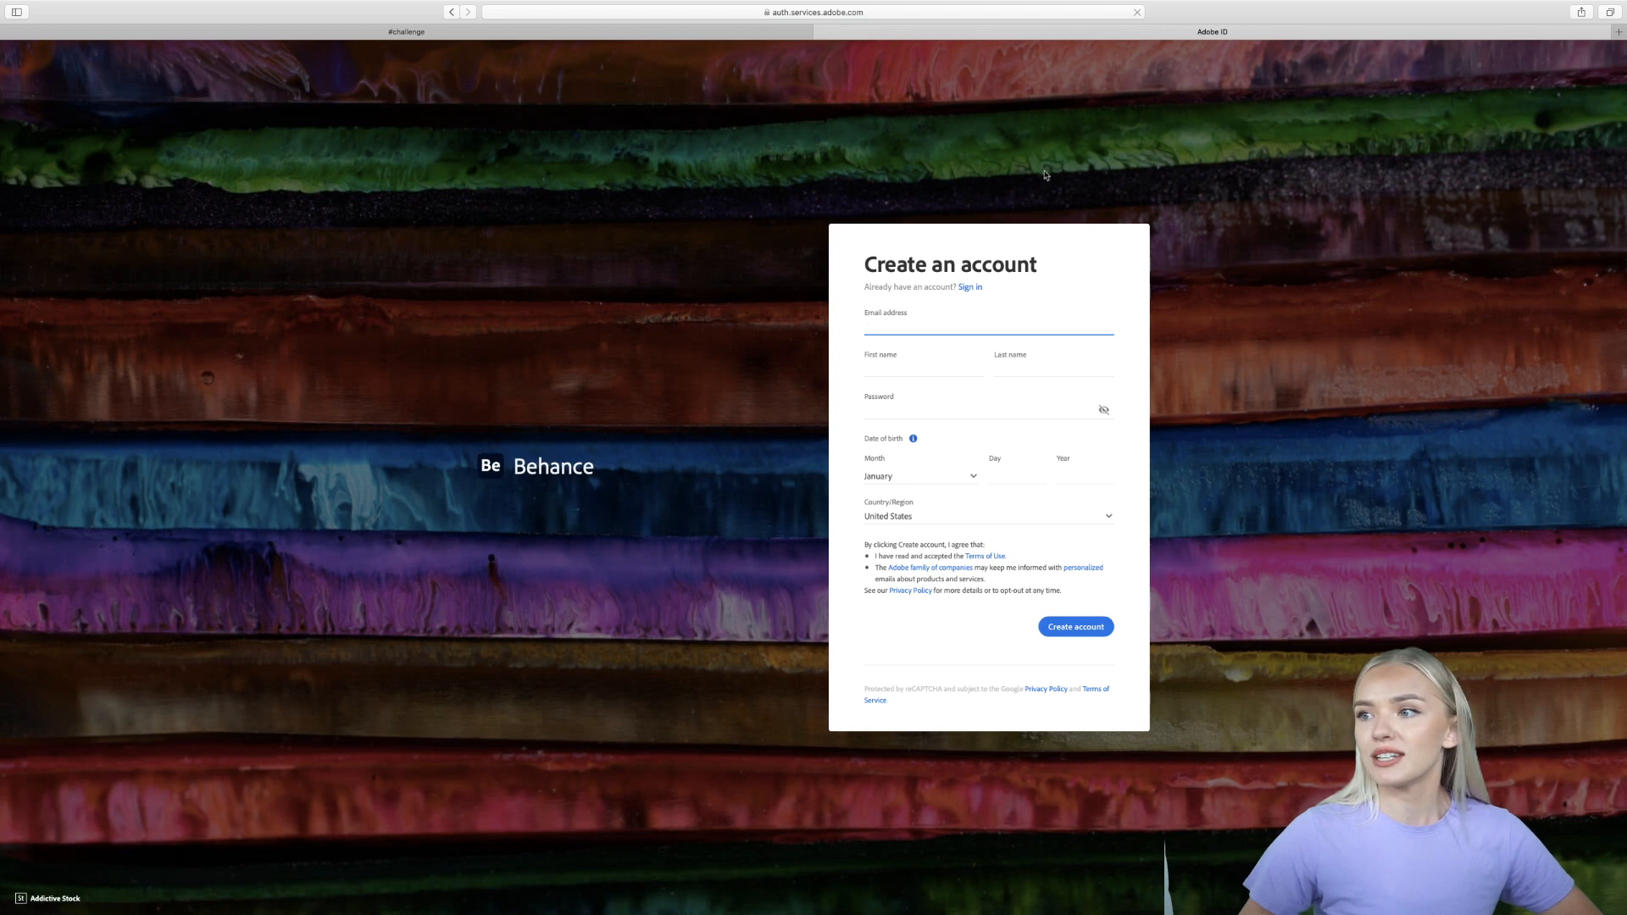
# Open the Adobe Illustrator challenge channel on Discord and examine the World of Art print ad and the other posted posters with feedback
pyautogui.click(447, 14)
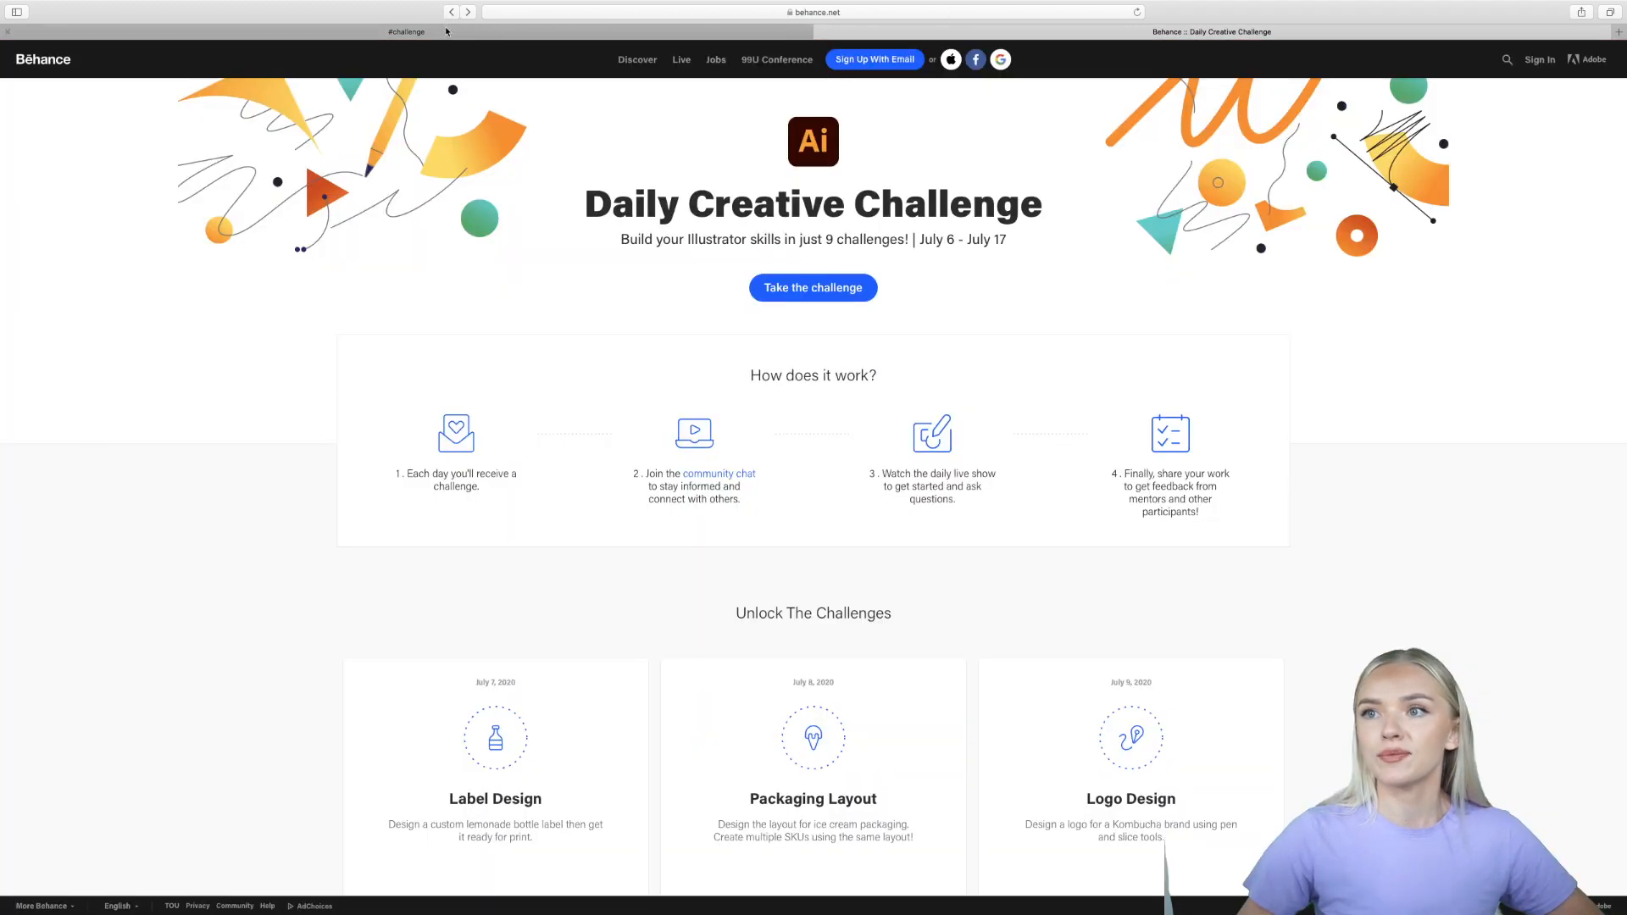
pyautogui.click(447, 33)
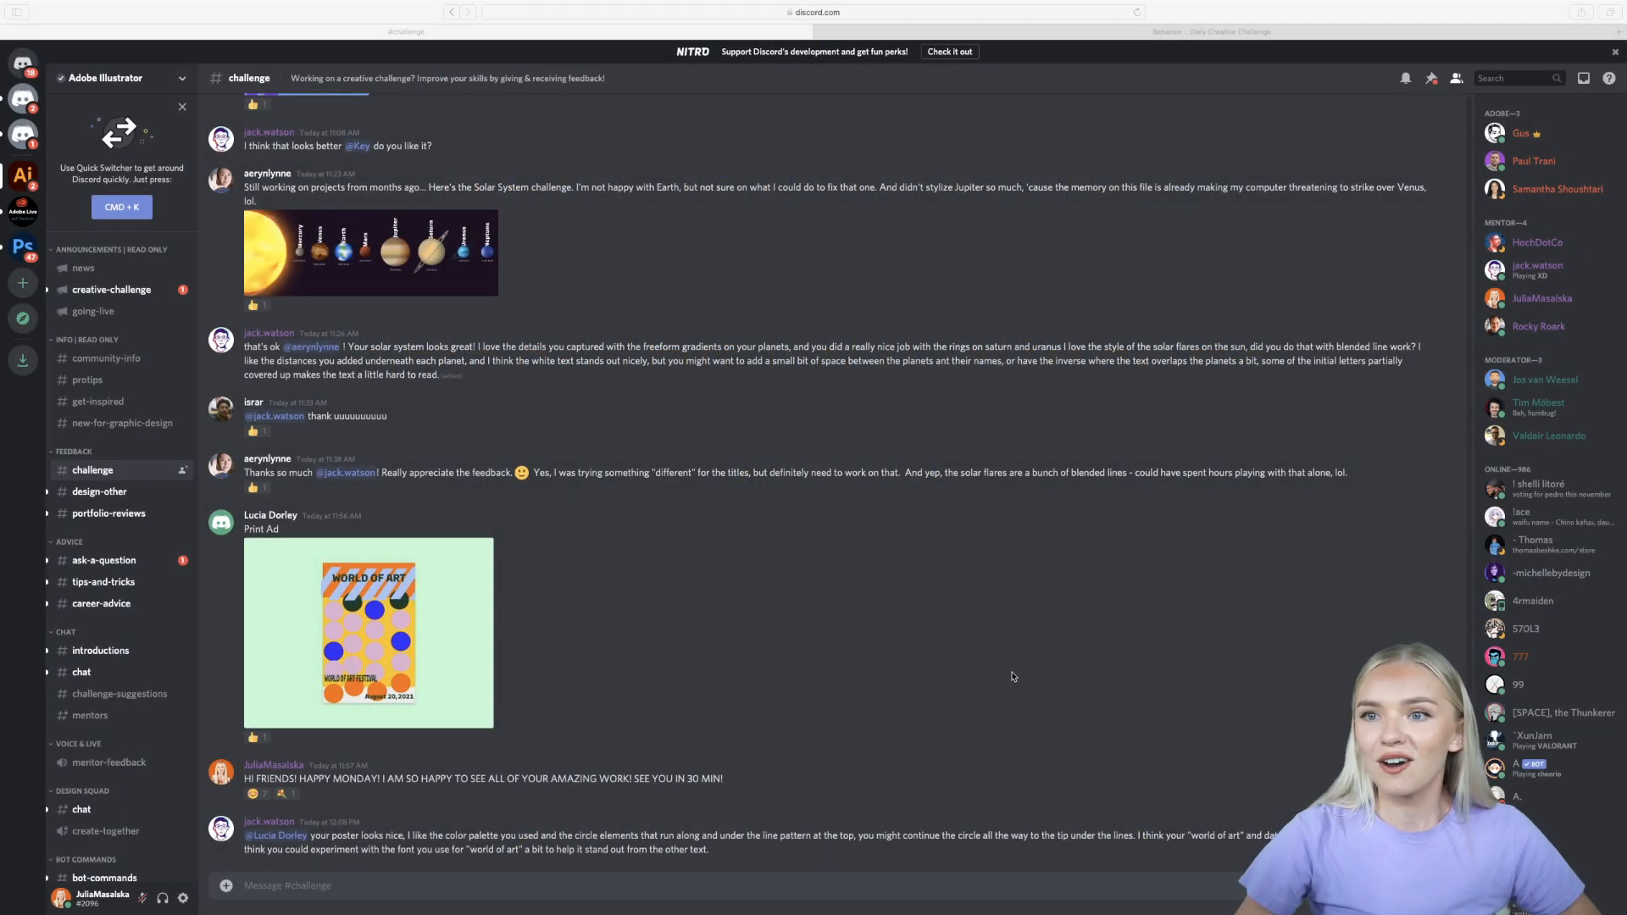
pyautogui.click(93, 472)
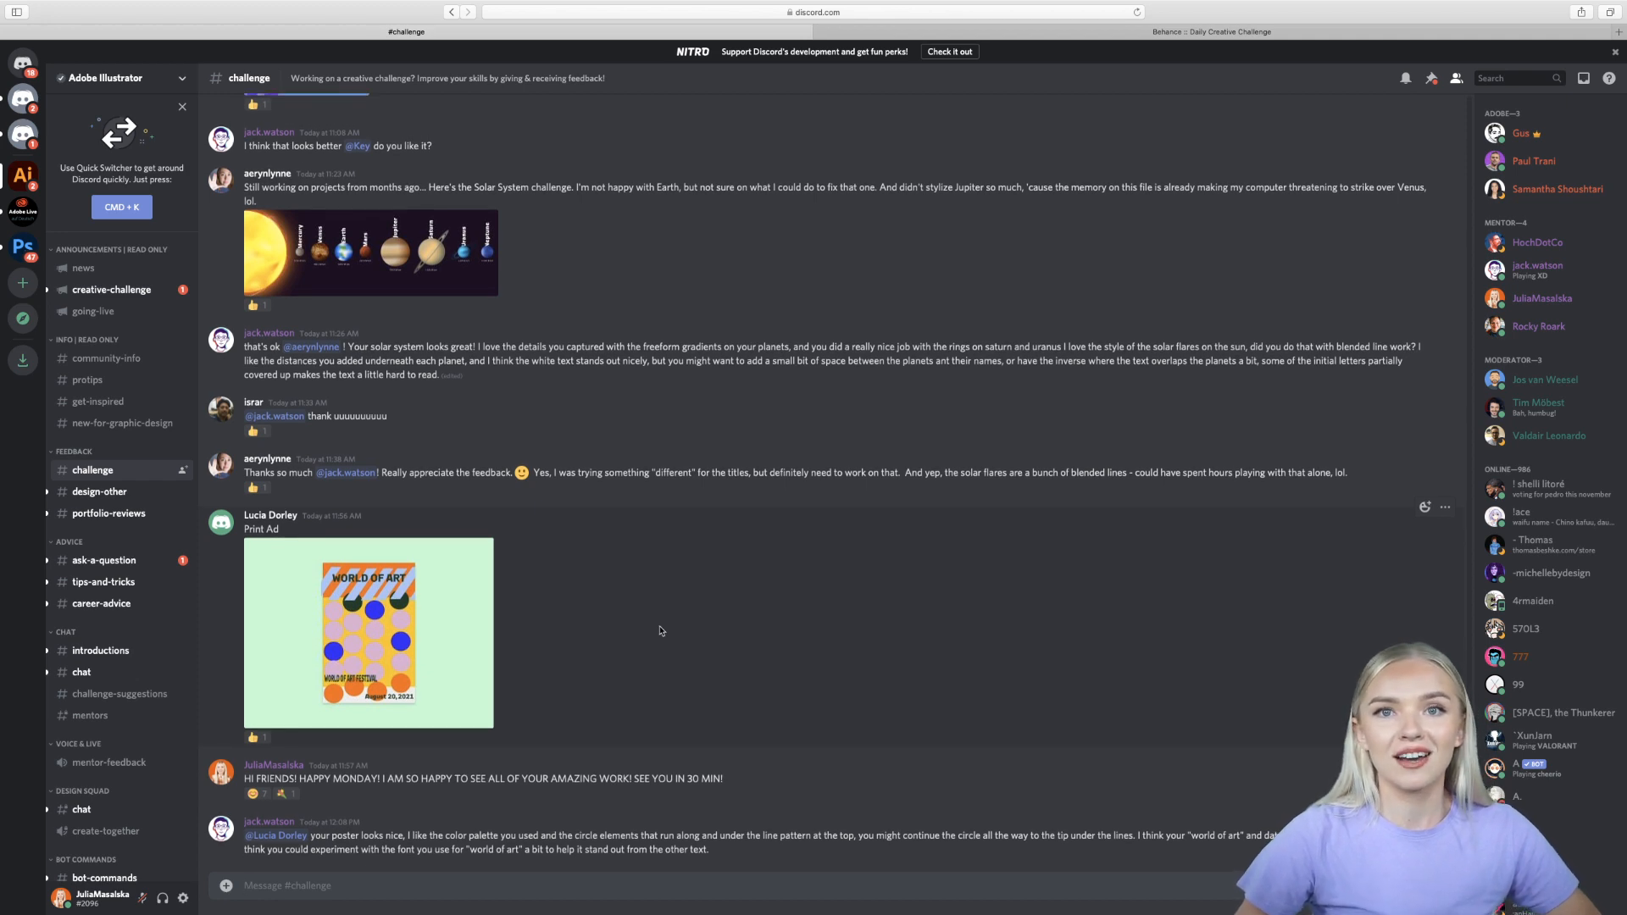
pyautogui.click(462, 634)
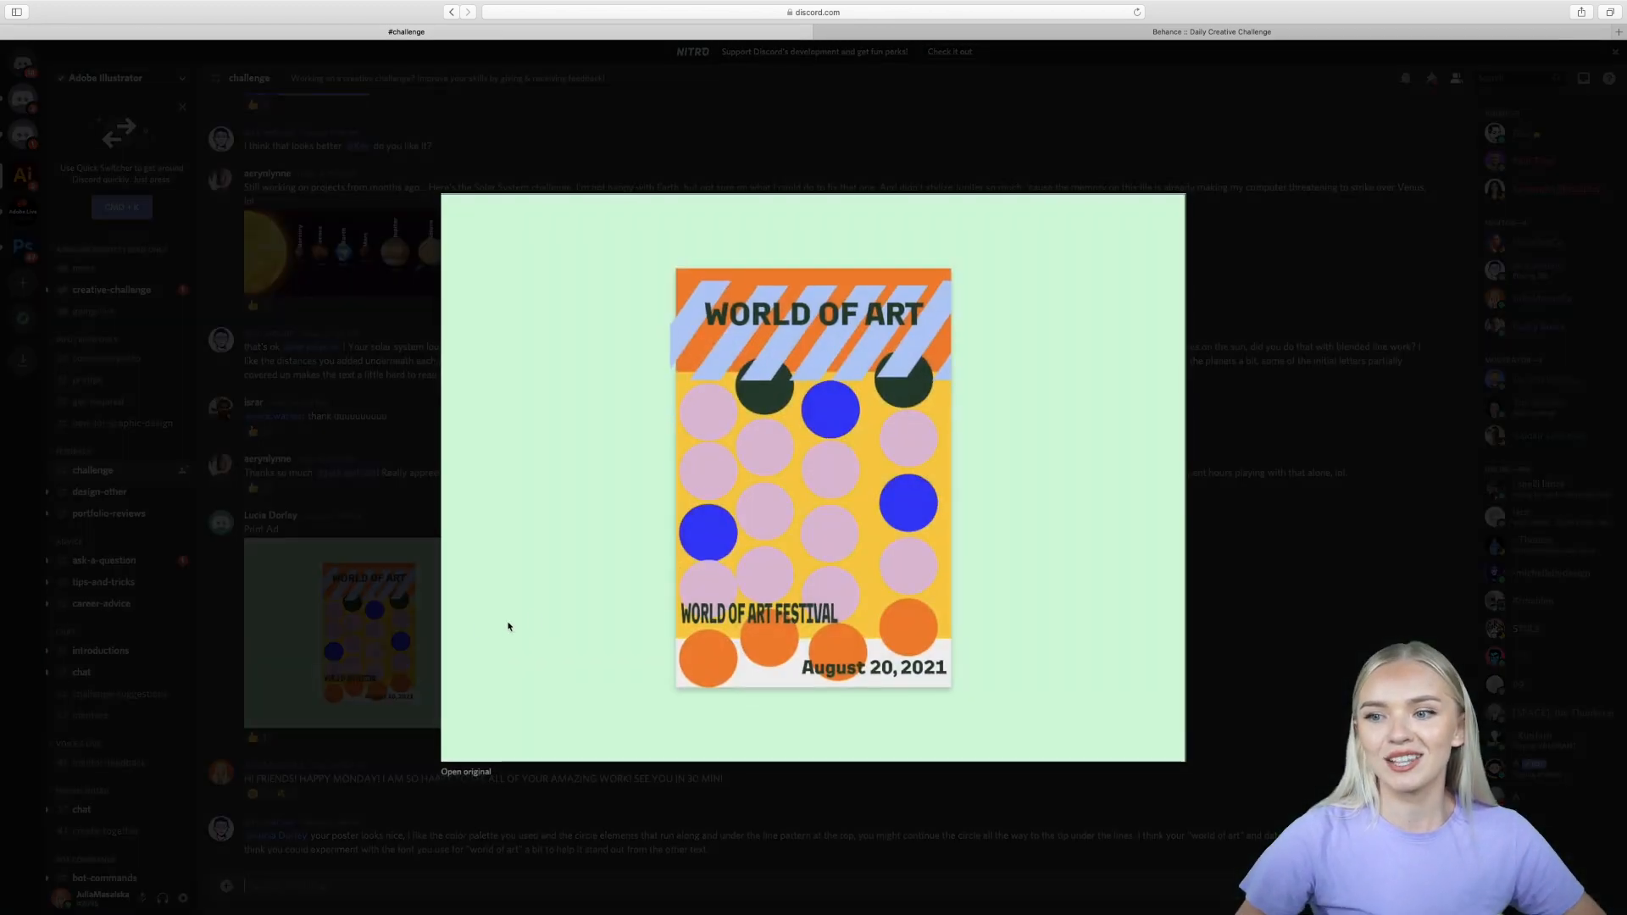
pyautogui.click(872, 815)
pyautogui.scroll(15, 863, 714)
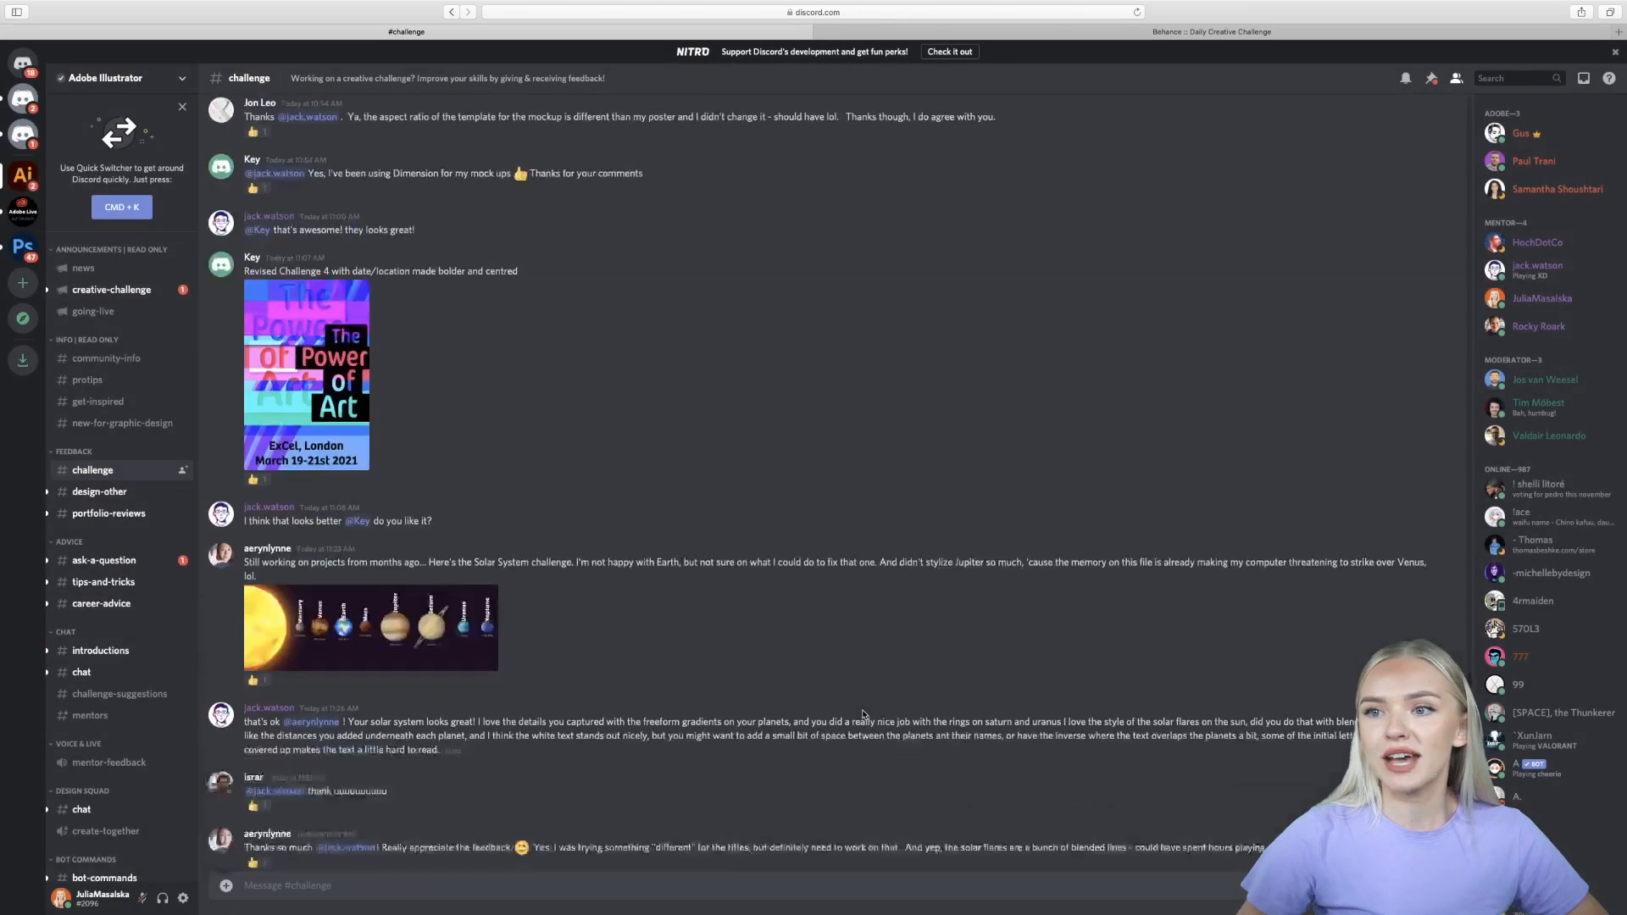
pyautogui.scroll(15, 864, 715)
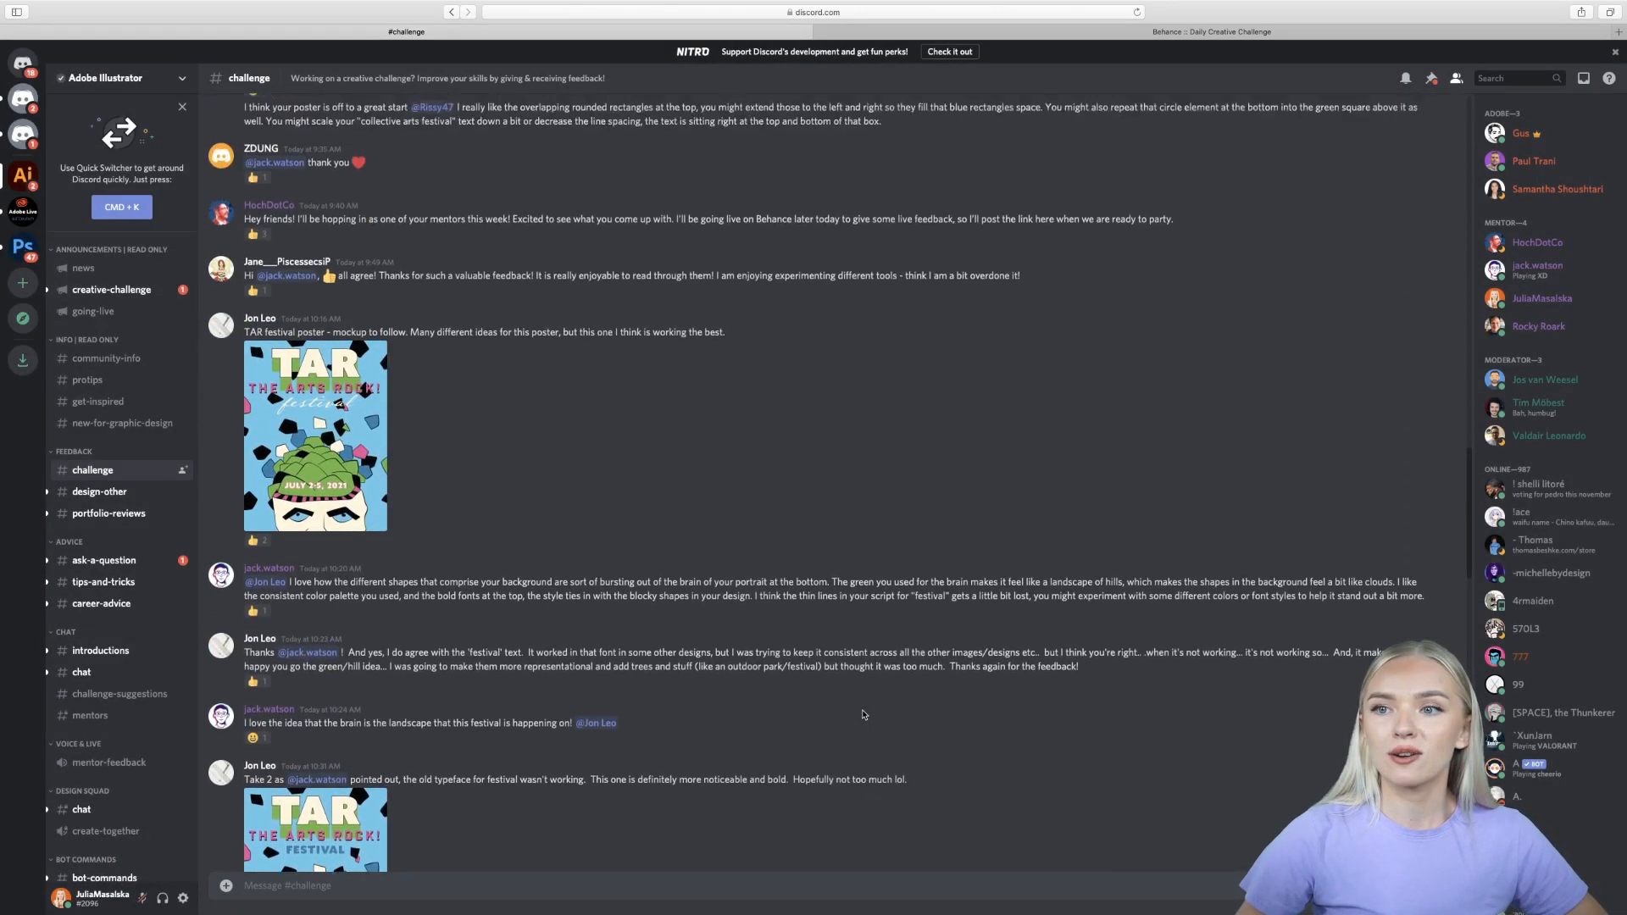
pyautogui.scroll(-20, 863, 714)
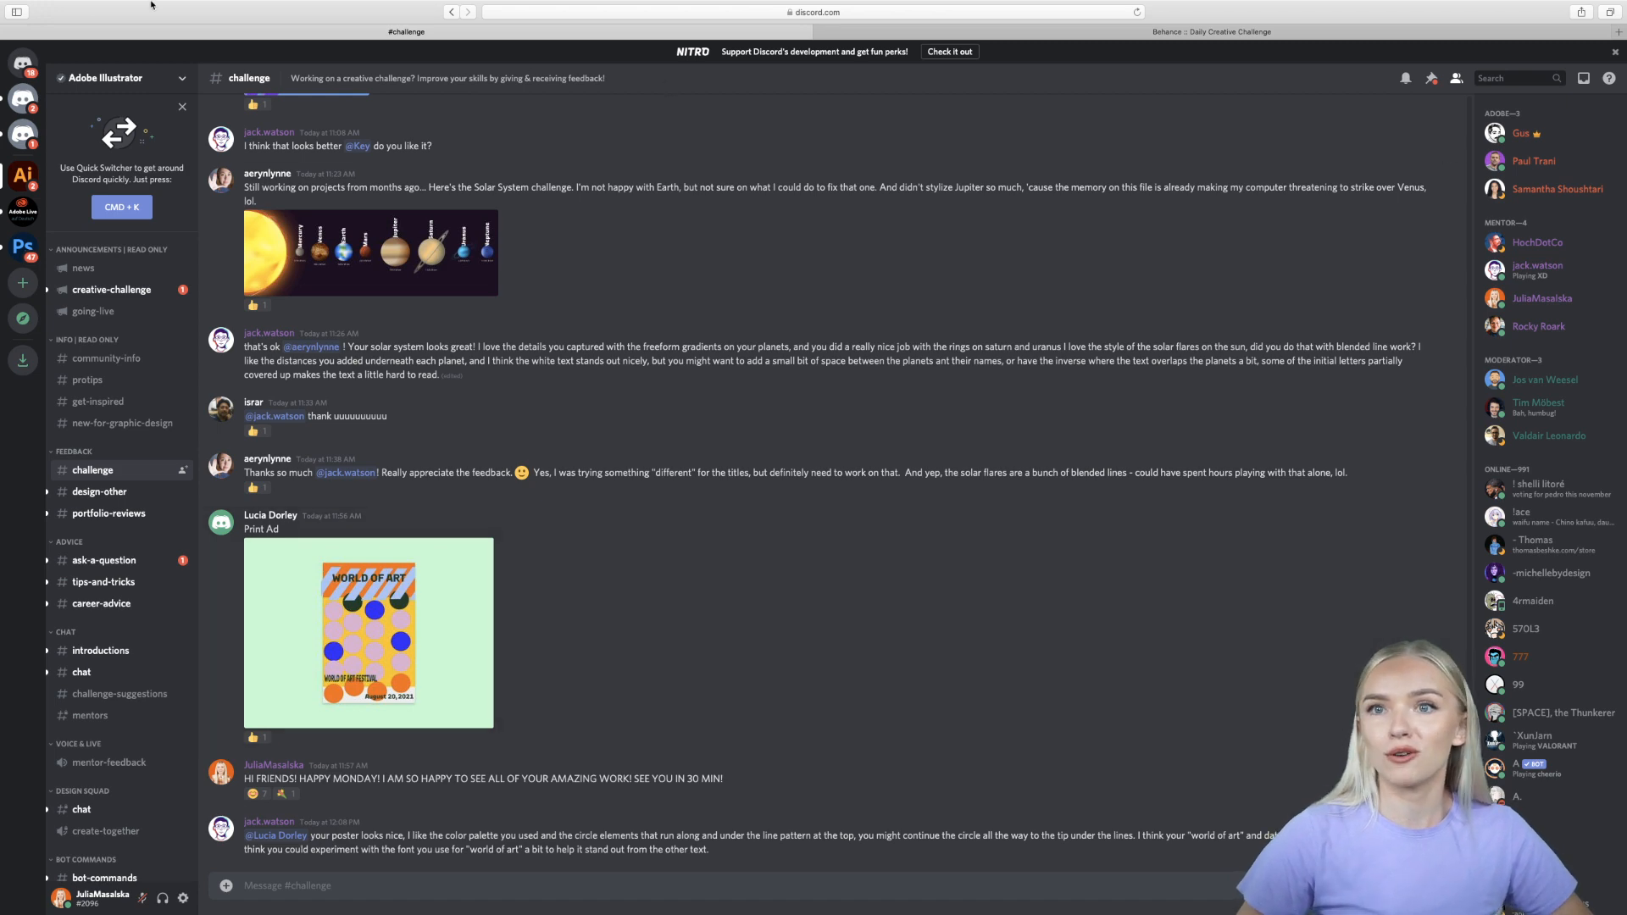
# Examine the list of unlocked challenges on the Behance Daily Creative Challenge page
pyautogui.click(1212, 32)
pyautogui.scroll(-5, 1319, 466)
pyautogui.scroll(-2, 1318, 466)
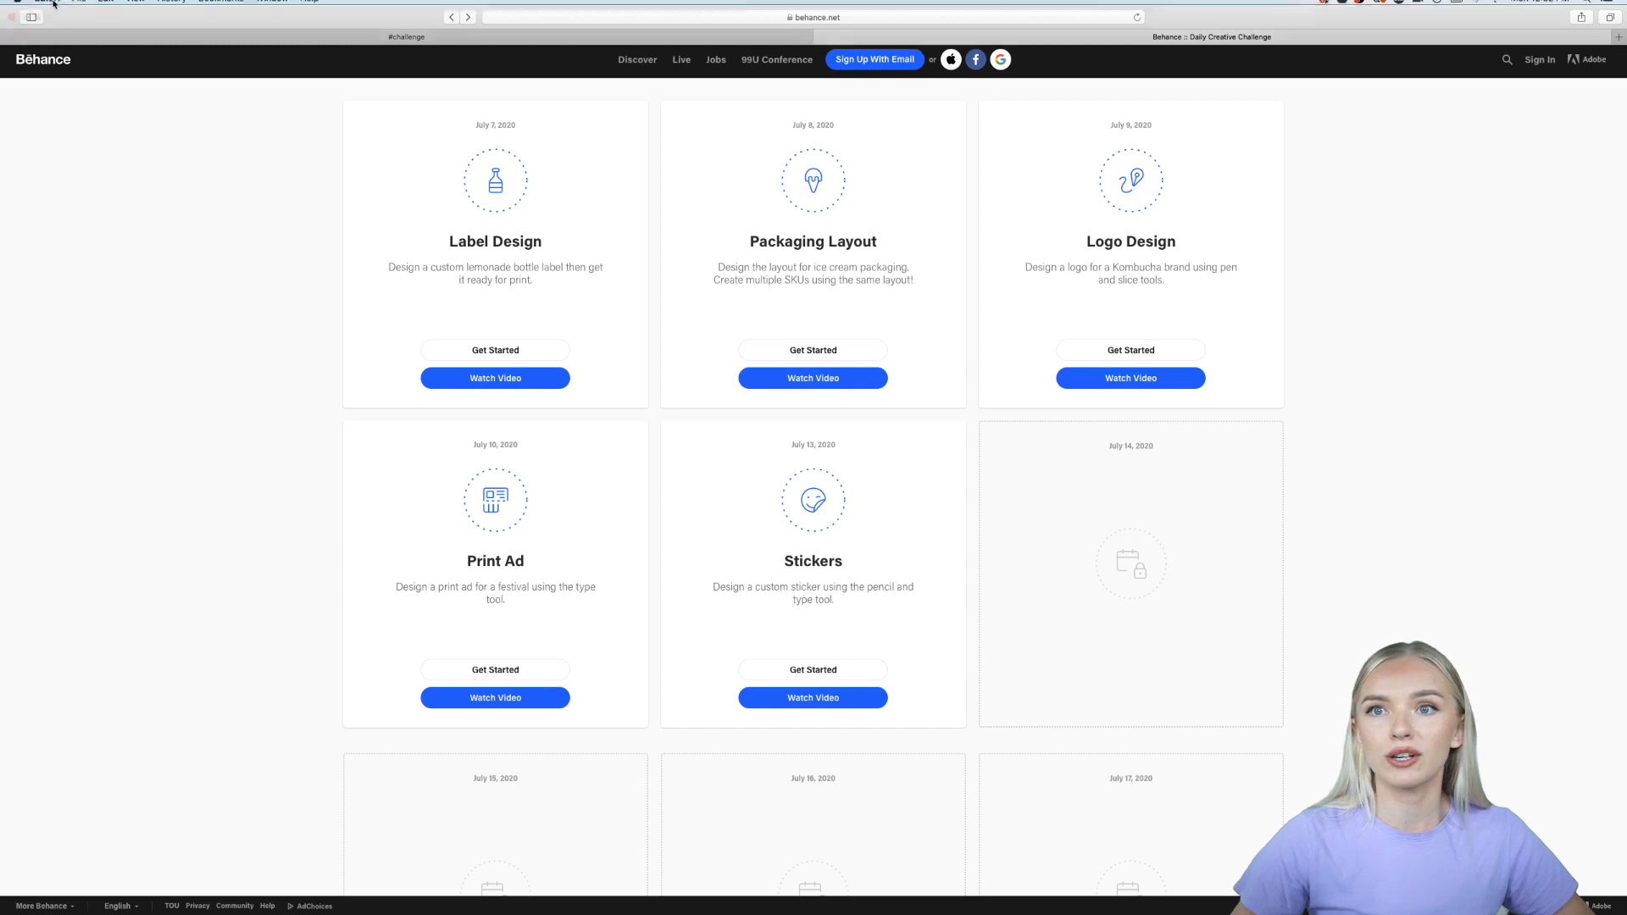
# Switch to Adobe Illustrator and bring the blank sticker shapes of the Challenge 5 document into view
pyautogui.click(36, 26)
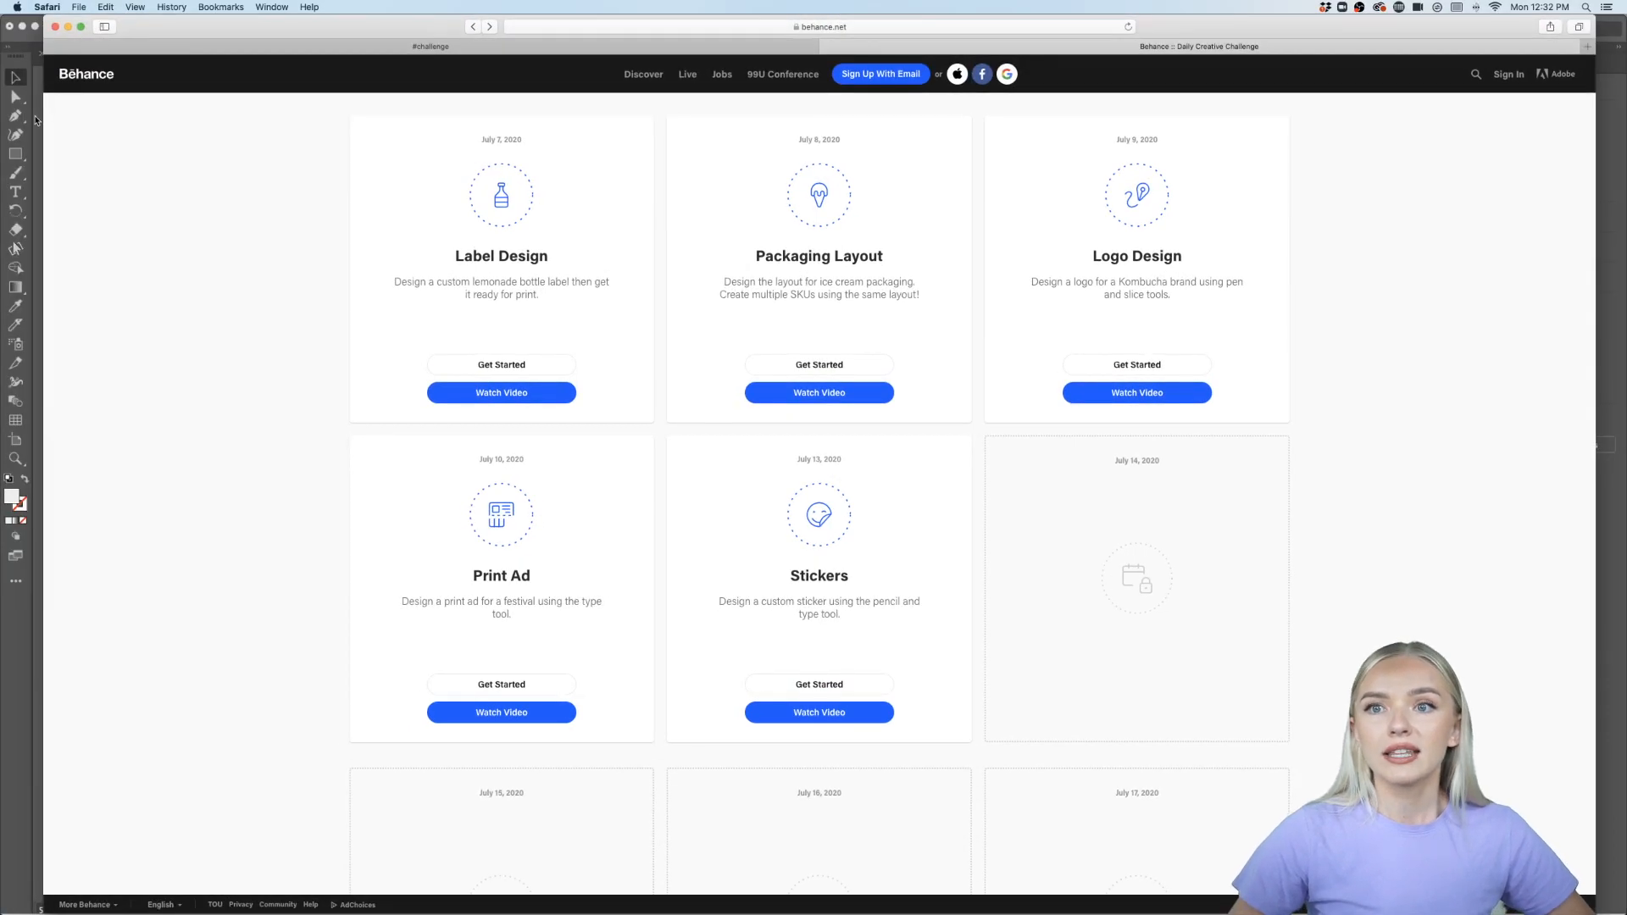
pyautogui.click(33, 115)
pyautogui.scroll(1, 1225, 405)
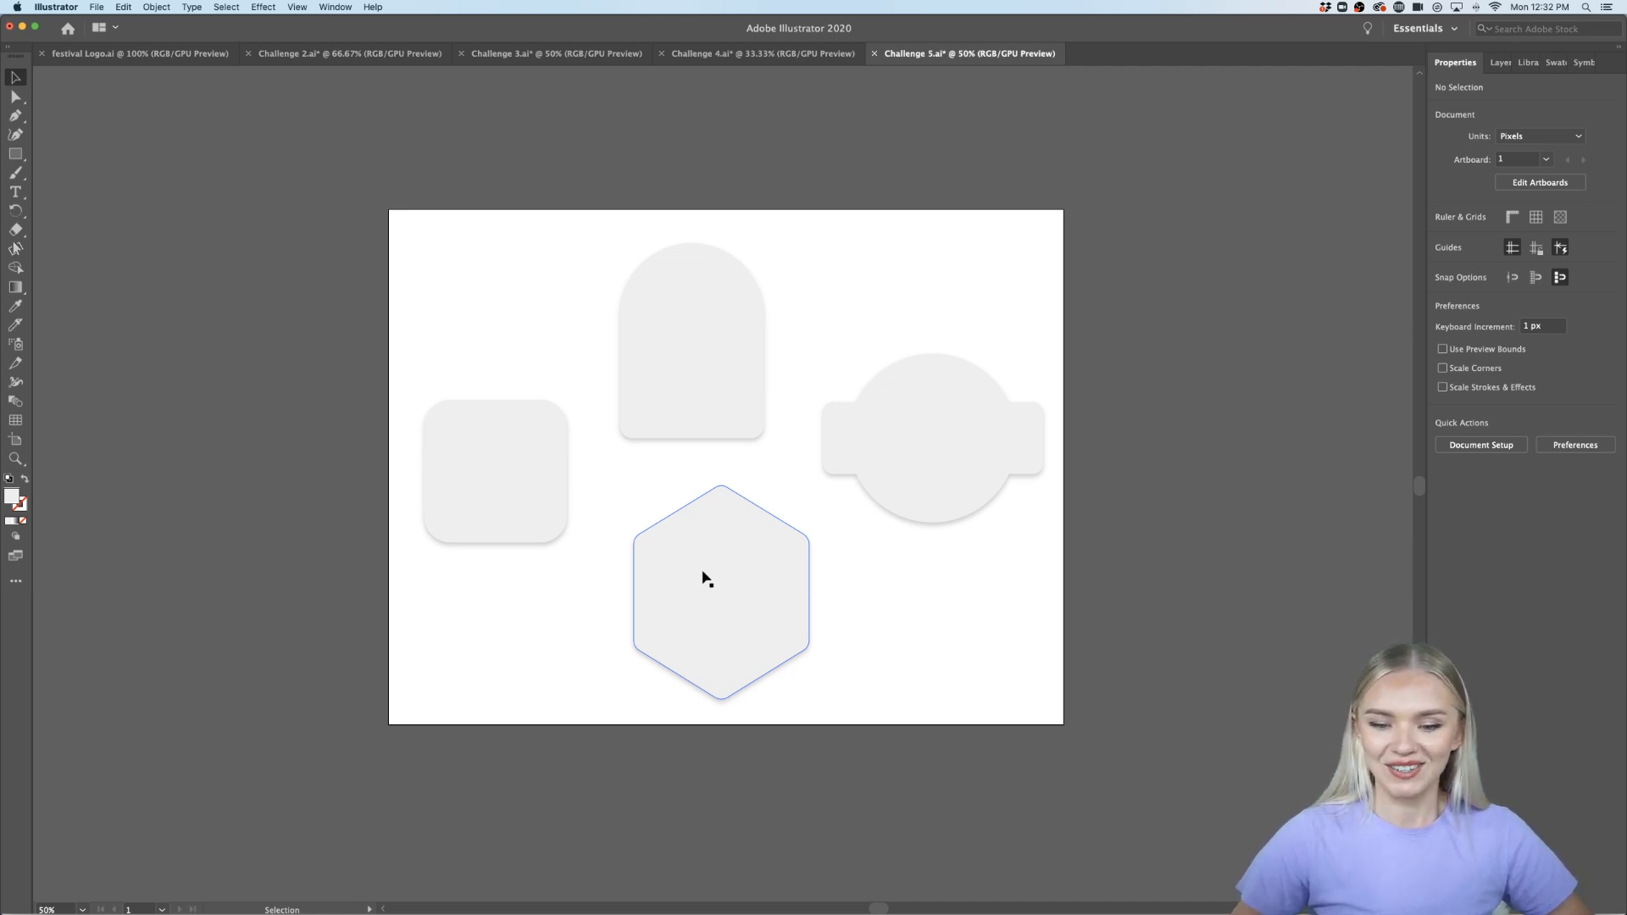
pyautogui.scroll(-1, 1041, 545)
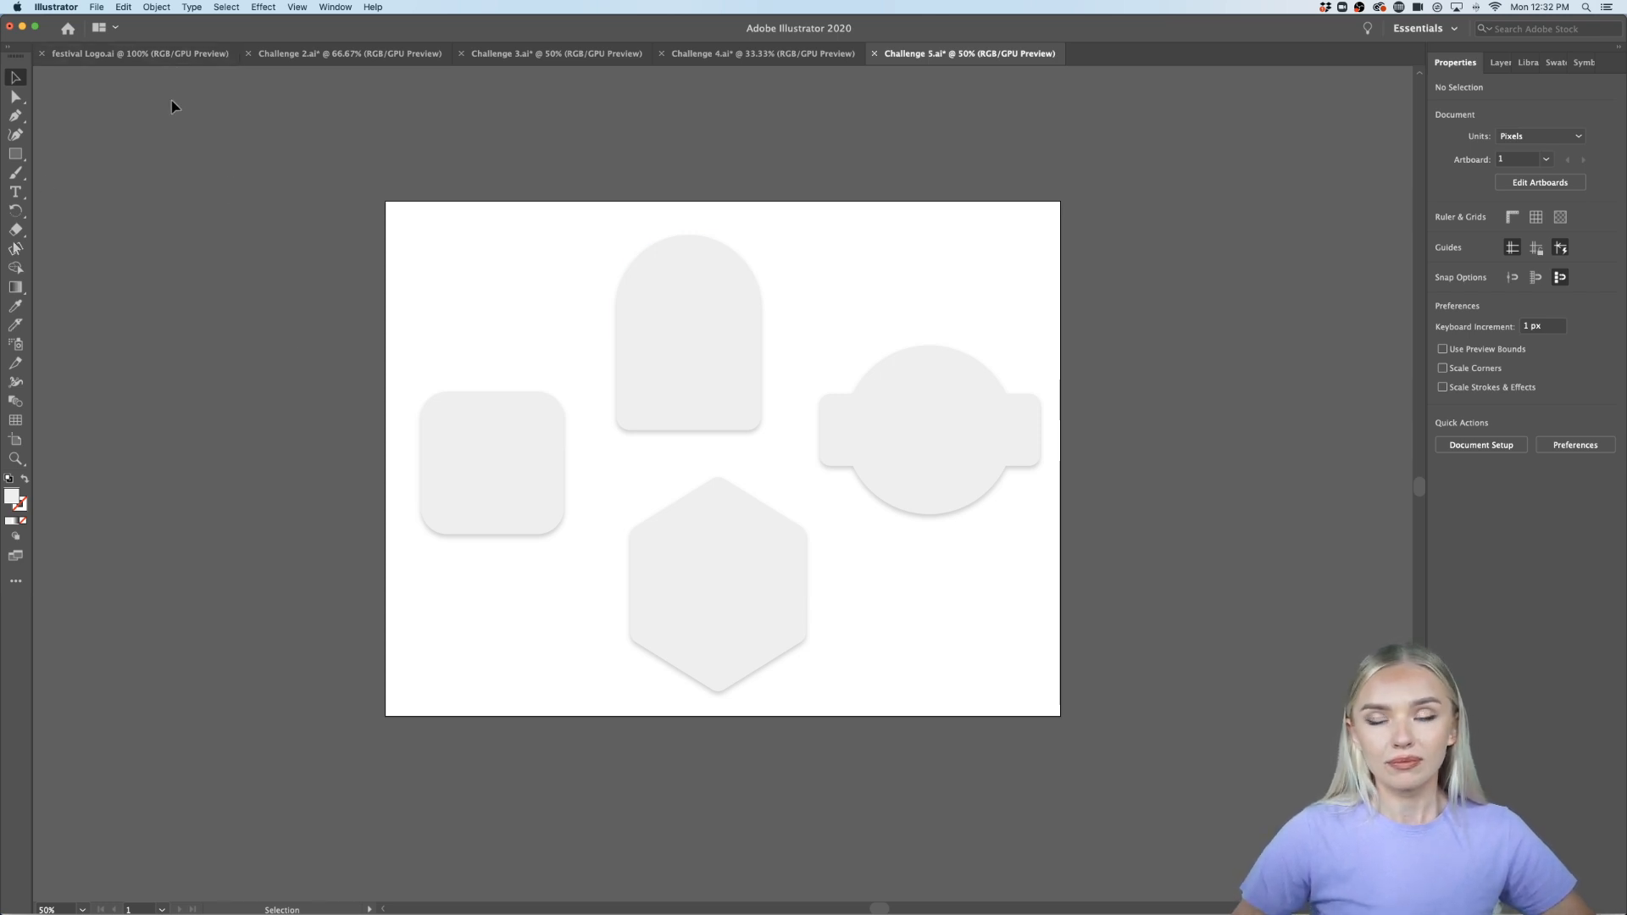
# Examine the design reference board in the festival Logo document, and return to the Challenge 5 document
pyautogui.click(136, 53)
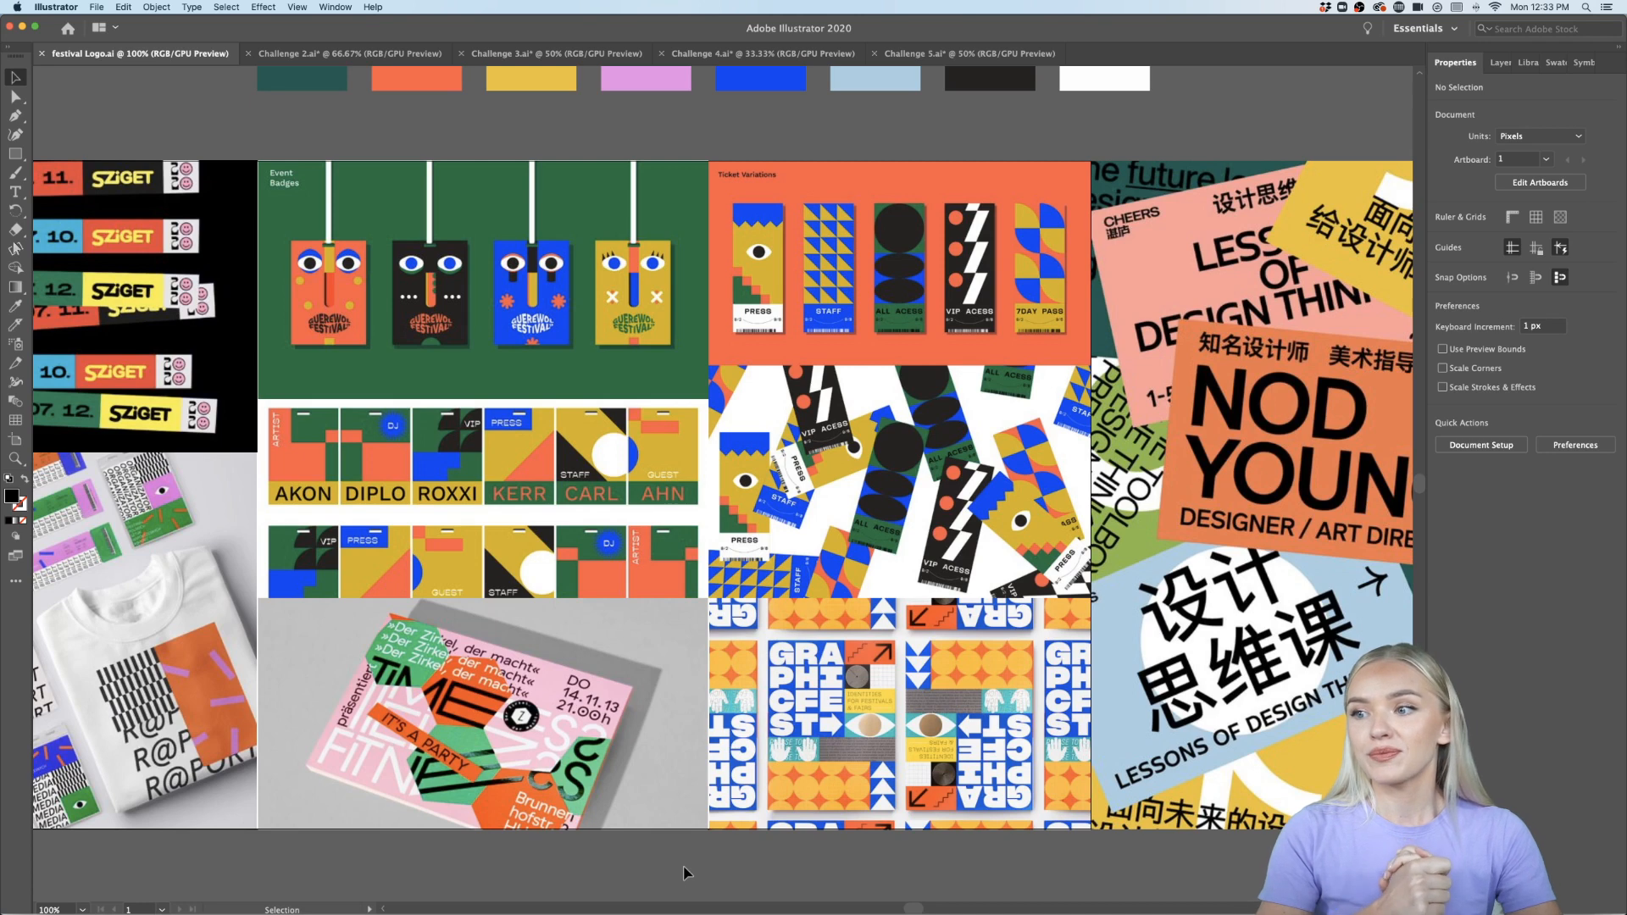
pyautogui.click(1050, 54)
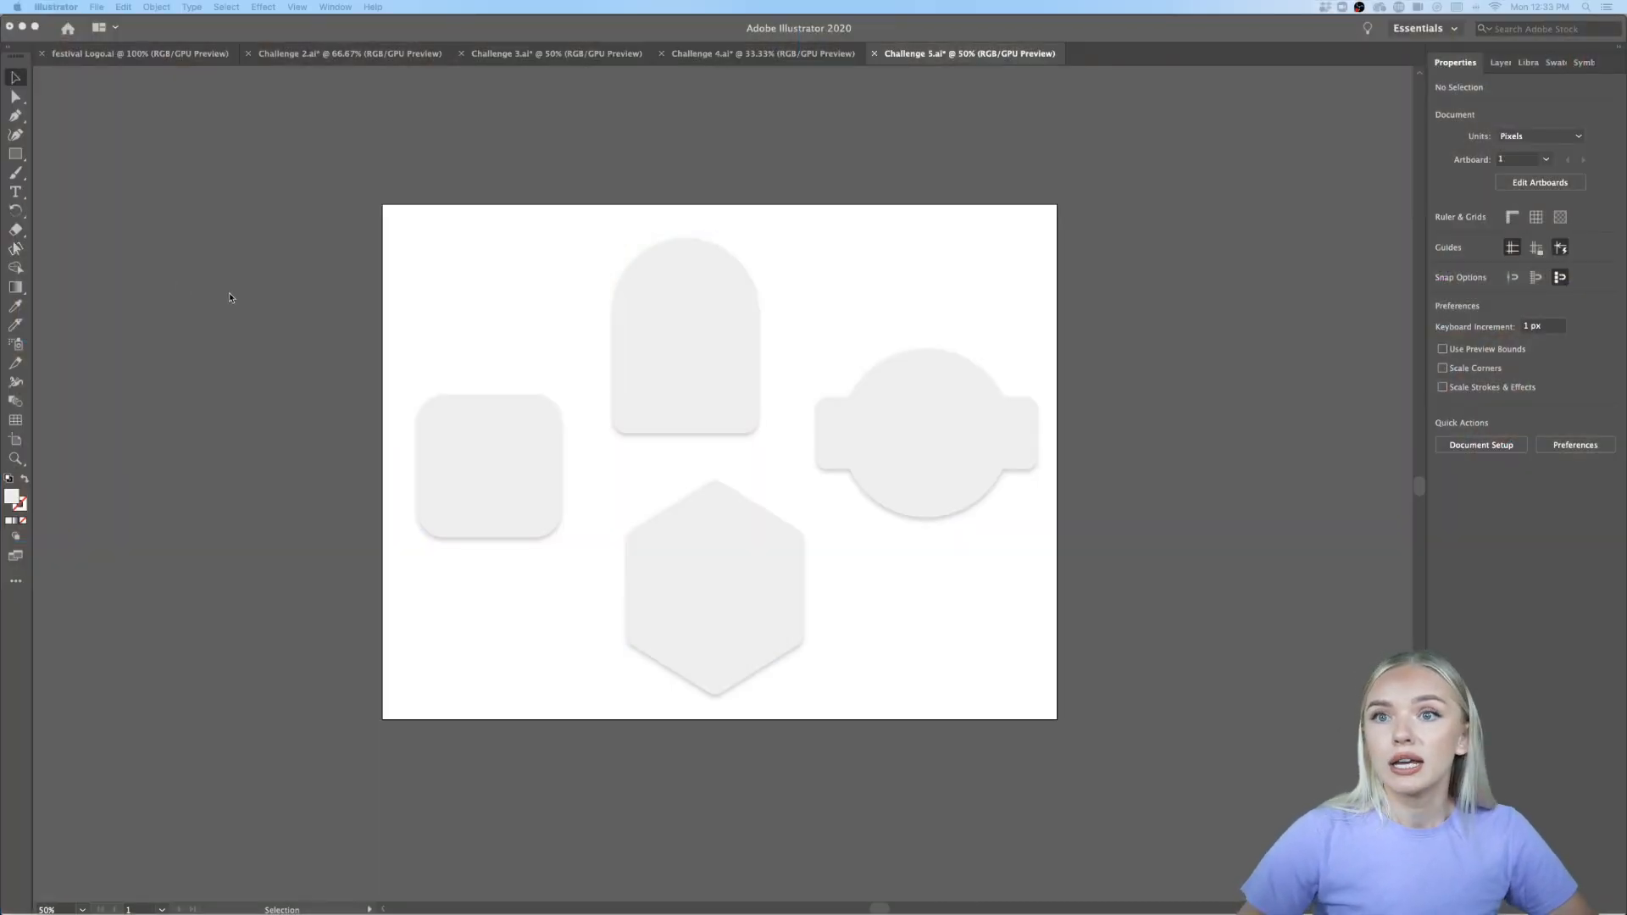
pyautogui.click(97, 9)
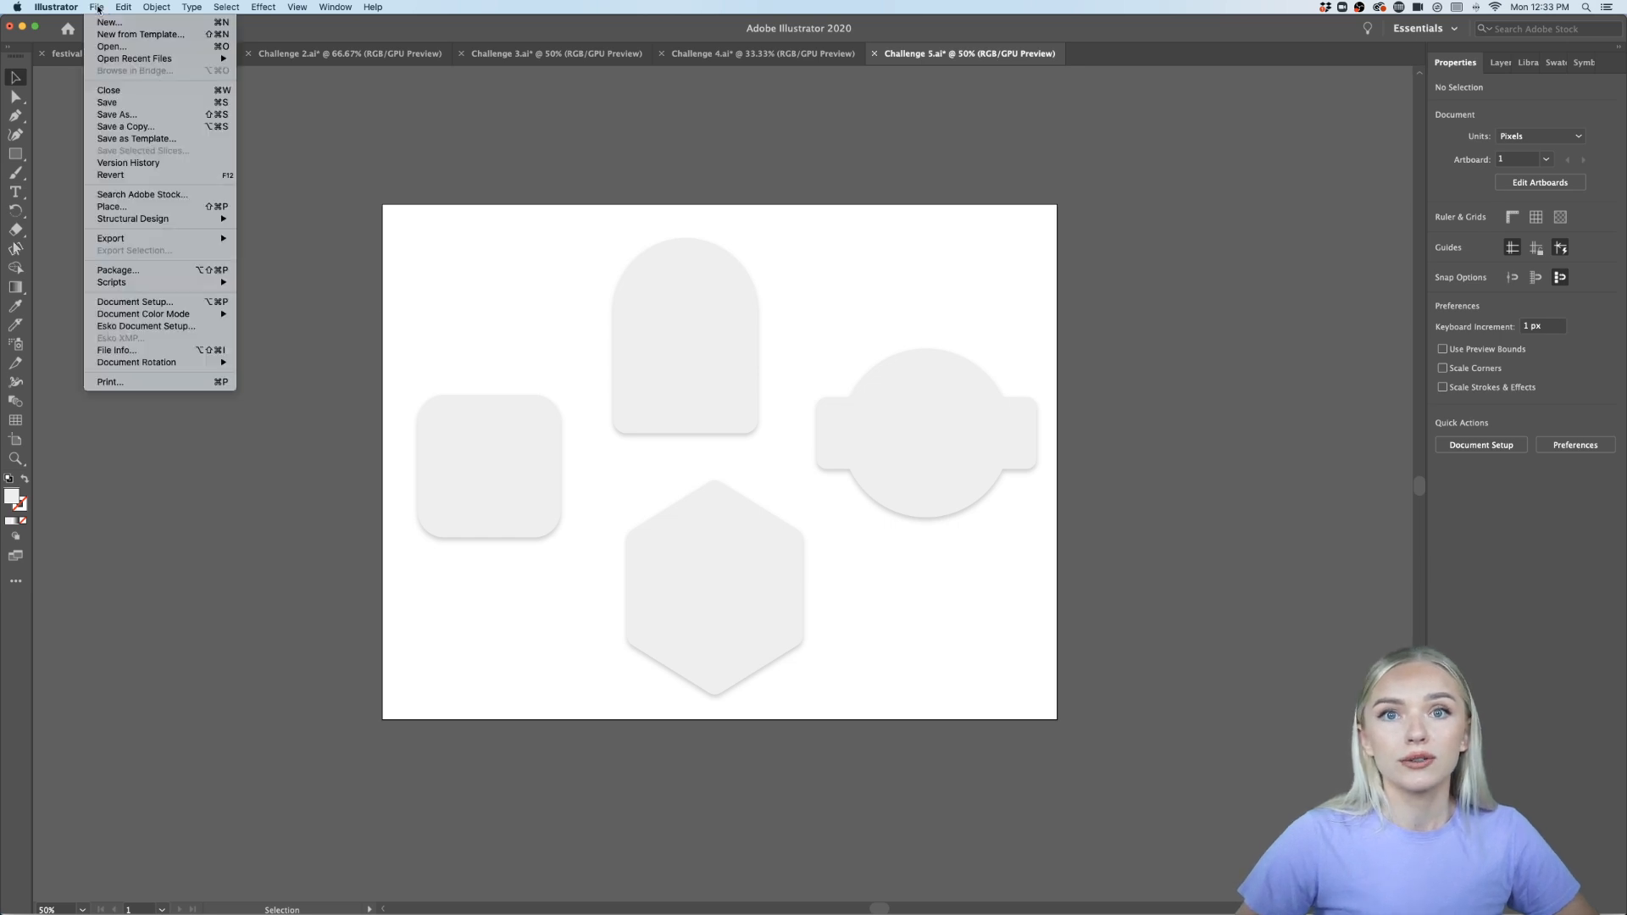
pyautogui.click(160, 456)
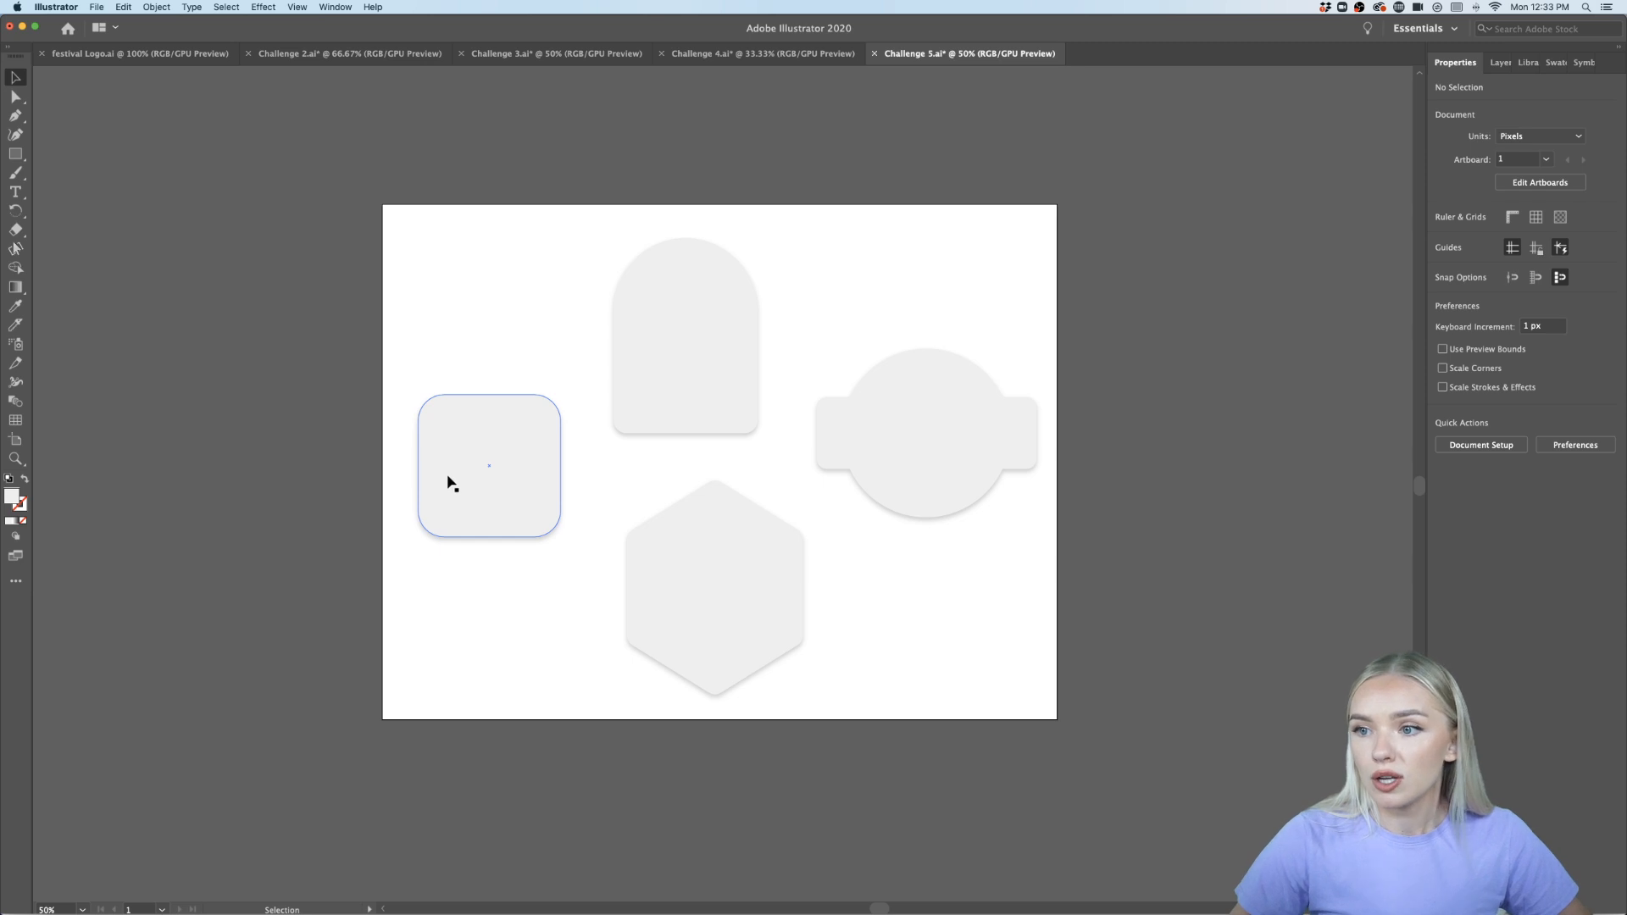
pyautogui.moveTo(1075, 252); pyautogui.dragTo(461, 673)
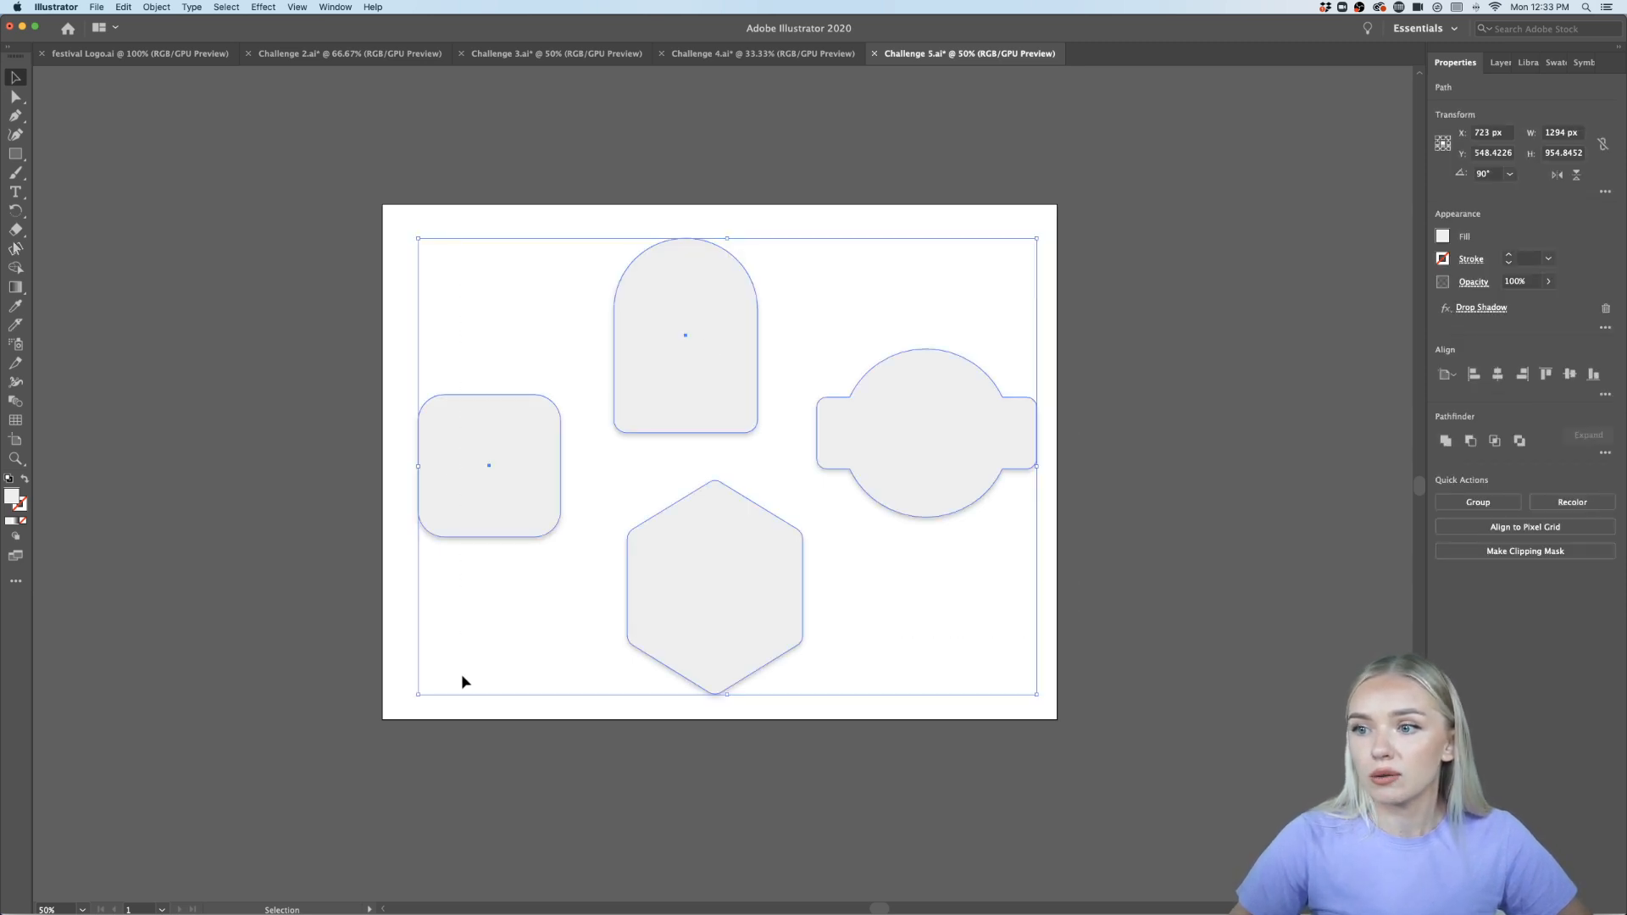
pyautogui.click(426, 735)
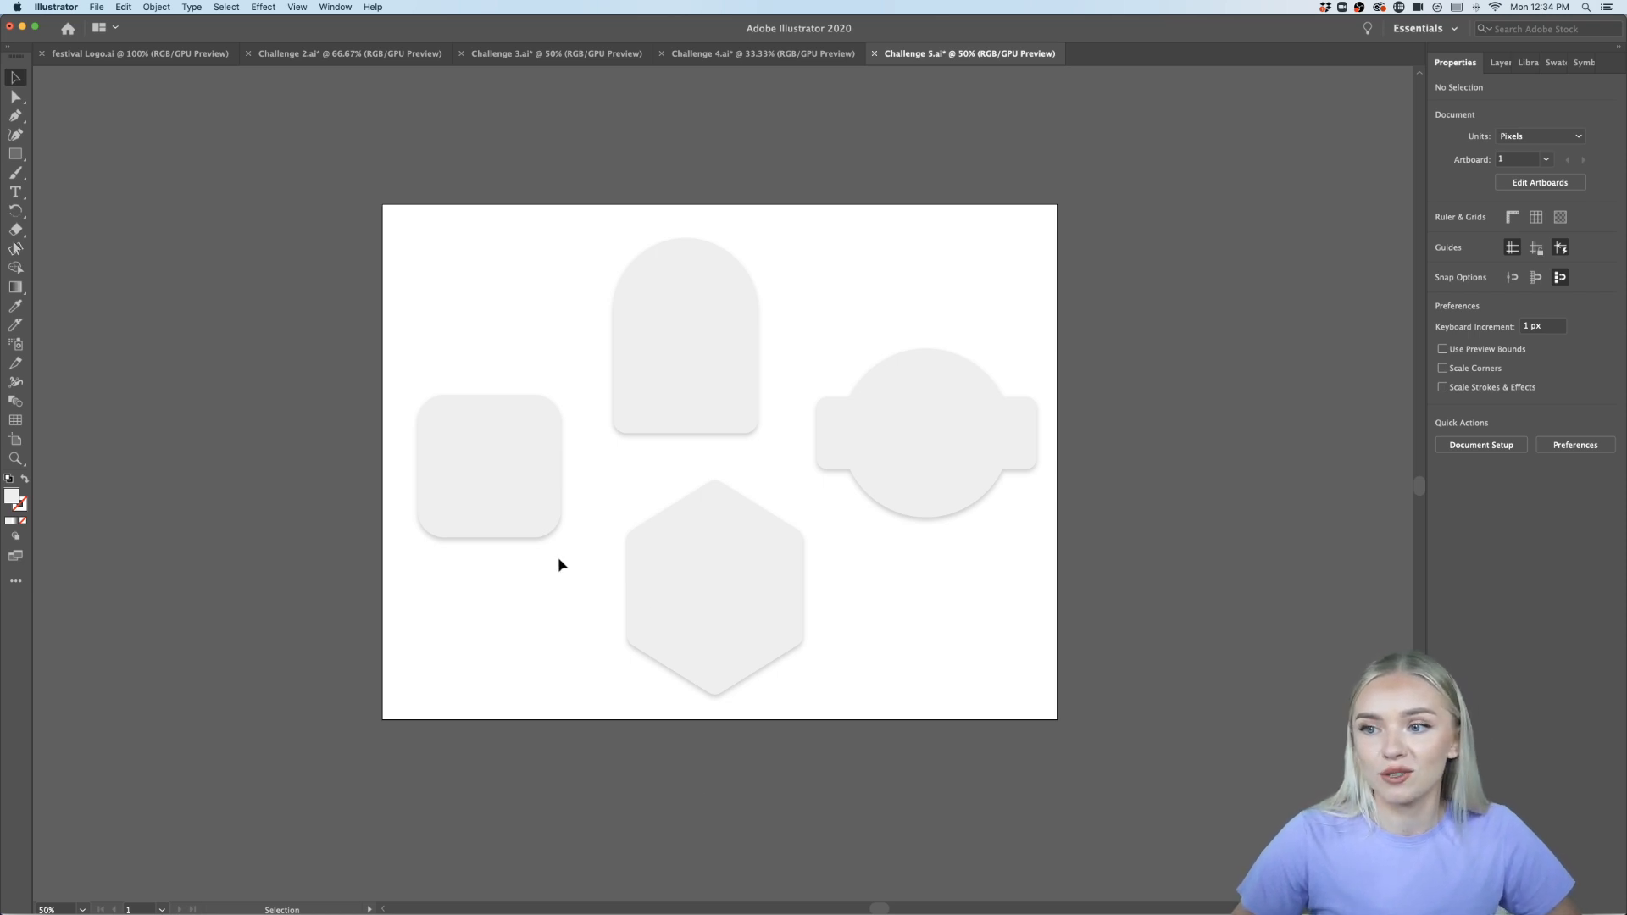
# Draw a narrow upright rectangle about 35 px wide and 102 px high across the upper edge of the rounded square sticker
pyautogui.scroll(2, 470, 476)
pyautogui.scroll(2, 469, 476)
pyautogui.hscroll(-1, 469, 475)
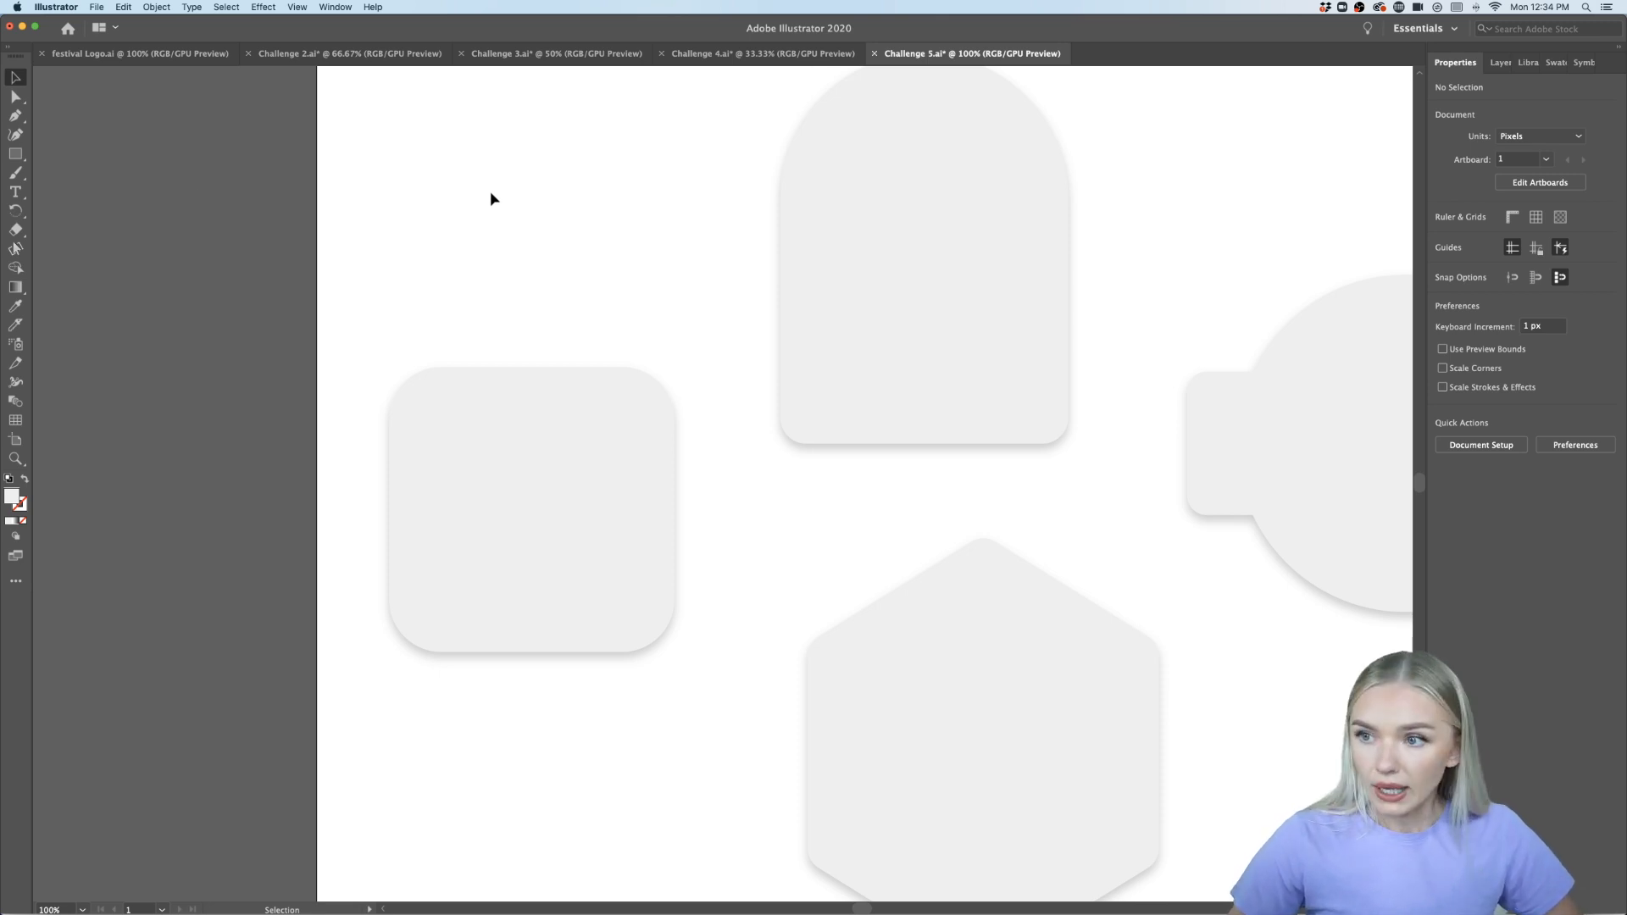
pyautogui.click(16, 153)
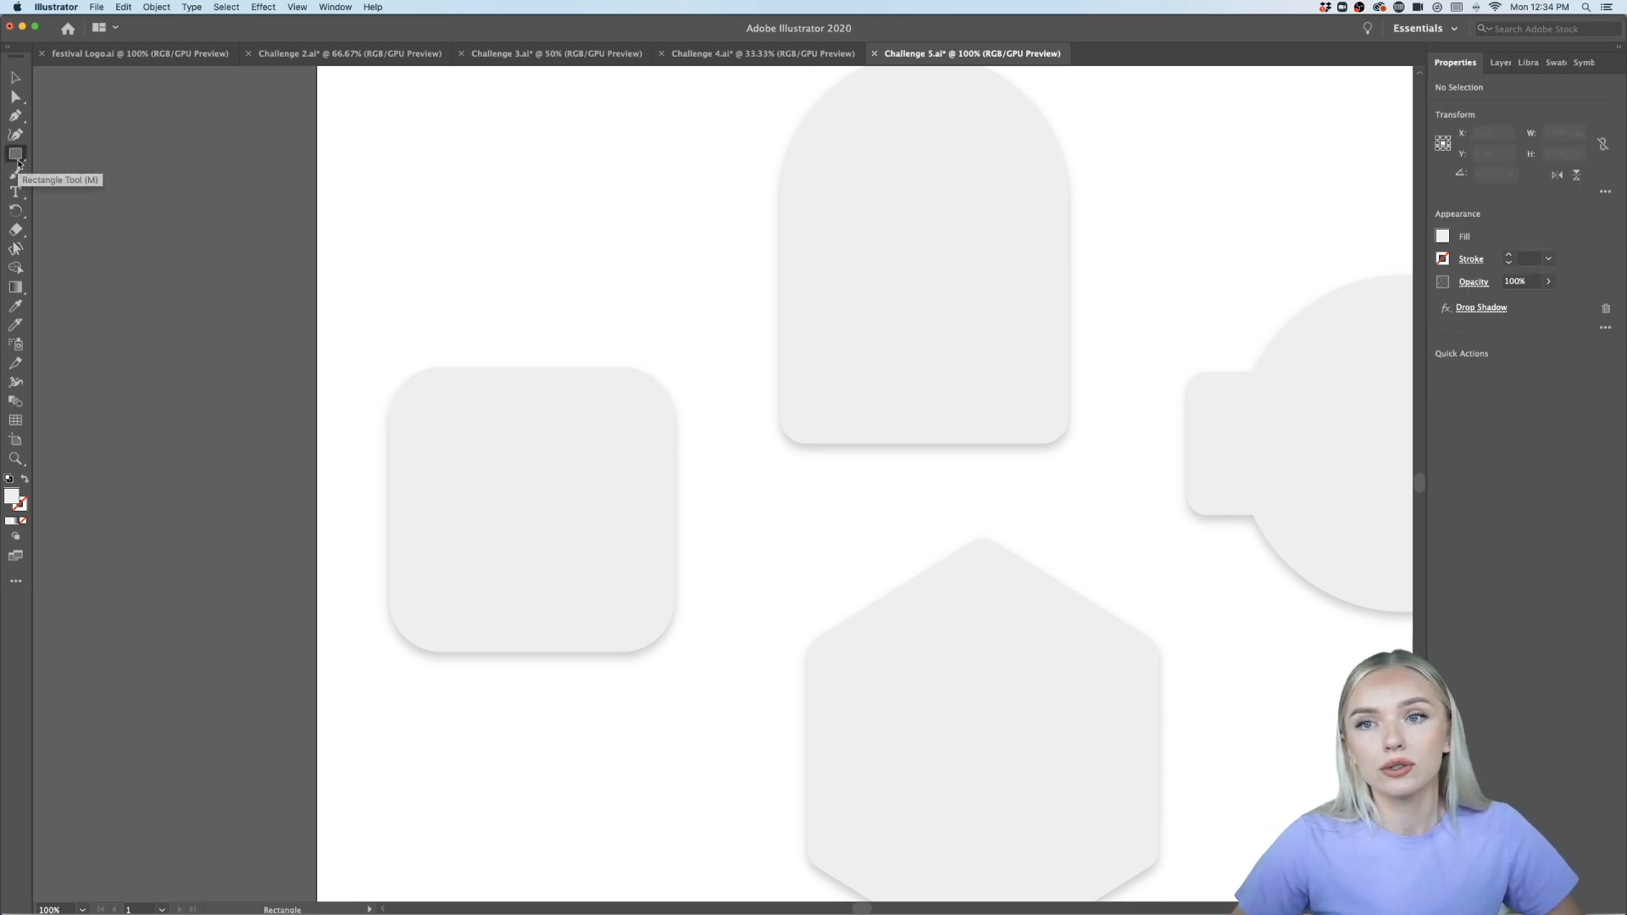
pyautogui.moveTo(669, 351); pyautogui.dragTo(590, 418)
pyautogui.press('v')
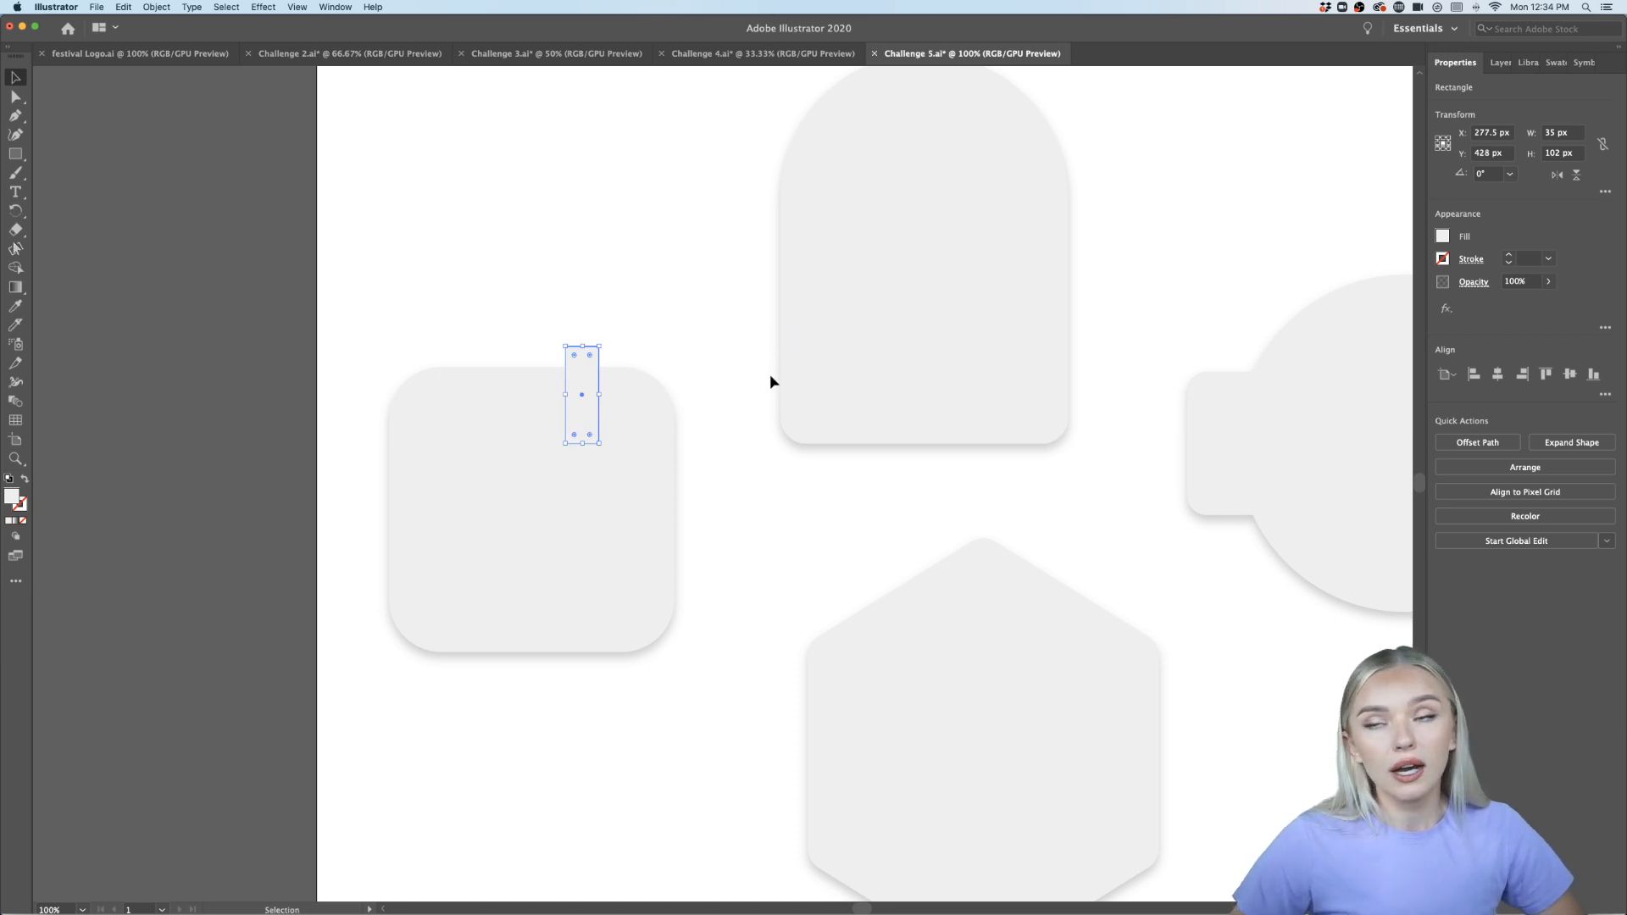
# Add the character style of a temporary placeholder text frame to the Power Of Art library, and delete the frame
pyautogui.click(1528, 62)
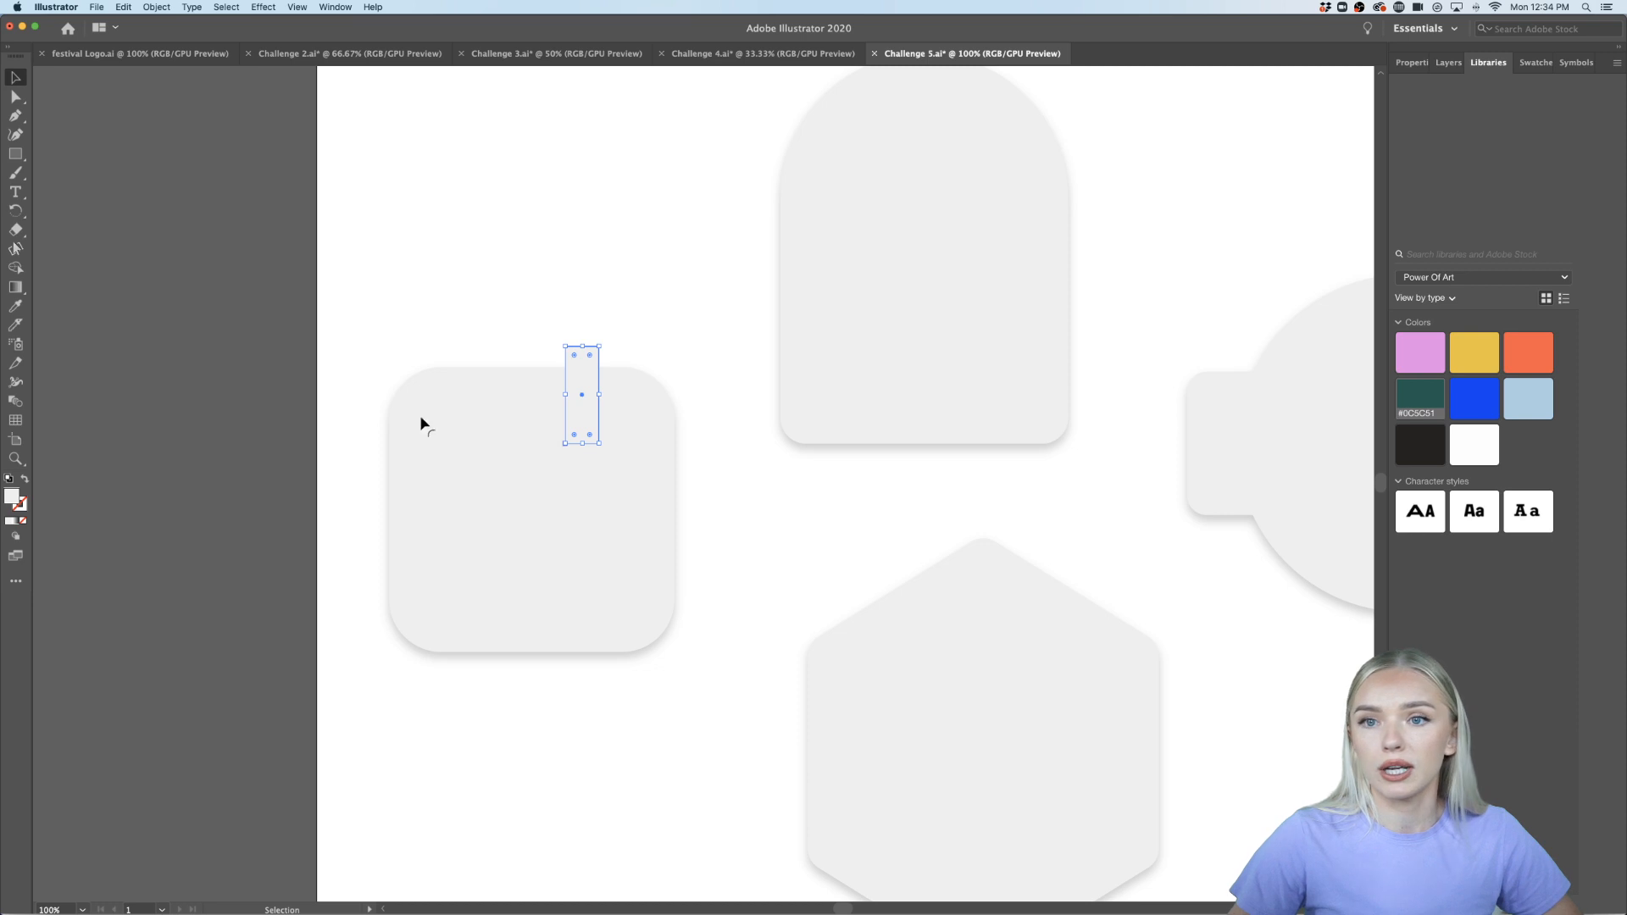
pyautogui.click(276, 362)
pyautogui.click(15, 191)
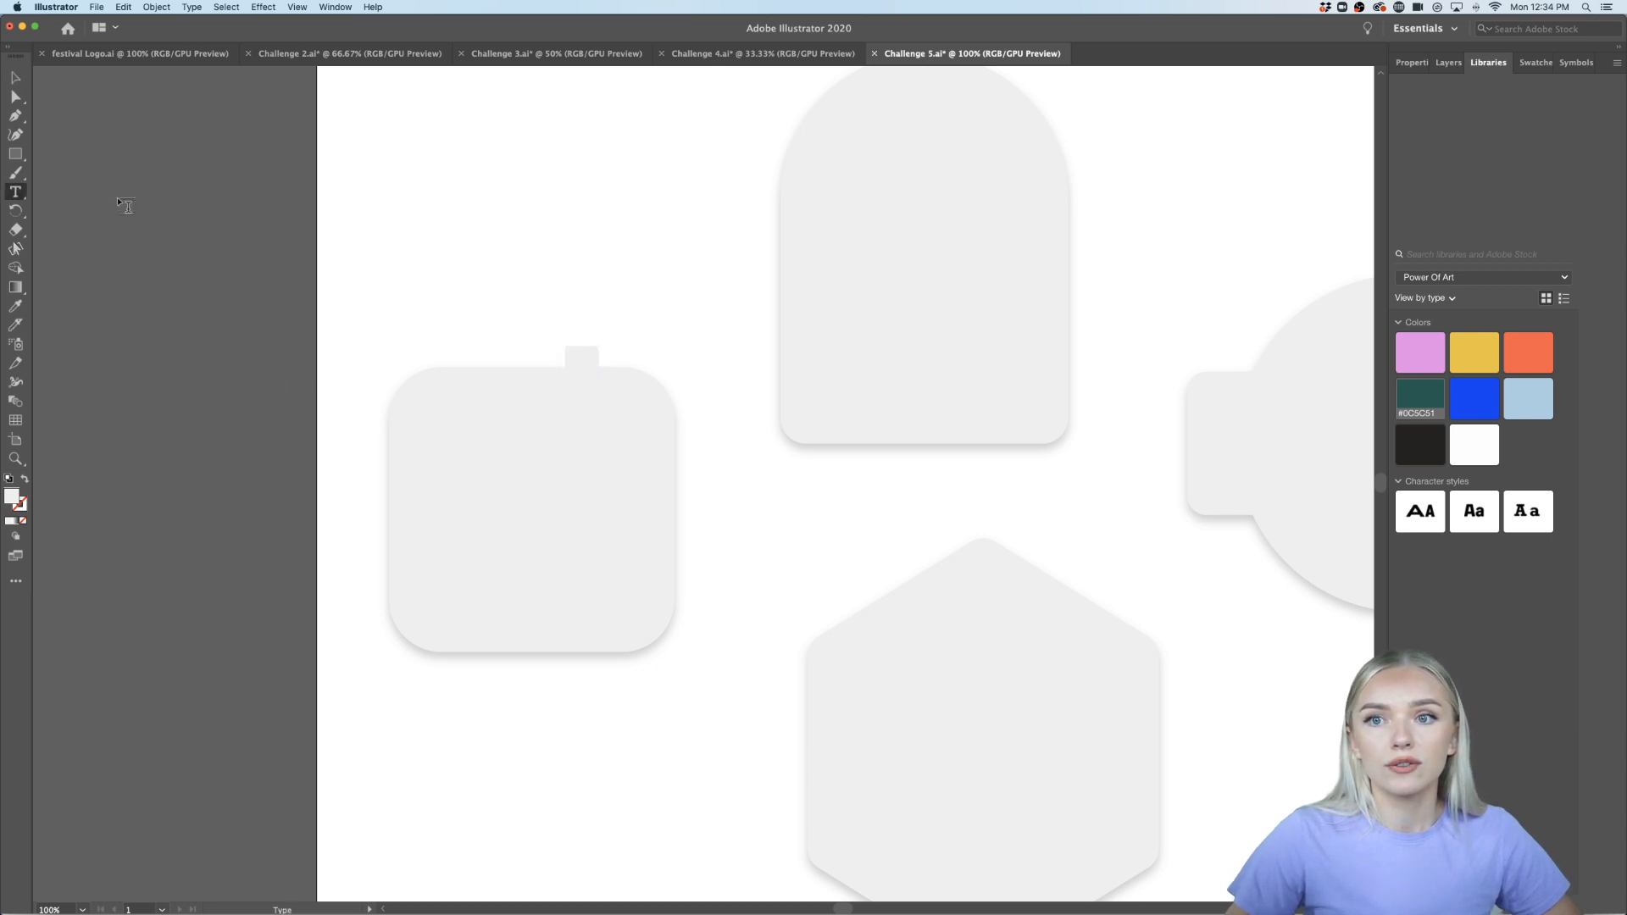
pyautogui.moveTo(118, 200); pyautogui.dragTo(465, 391)
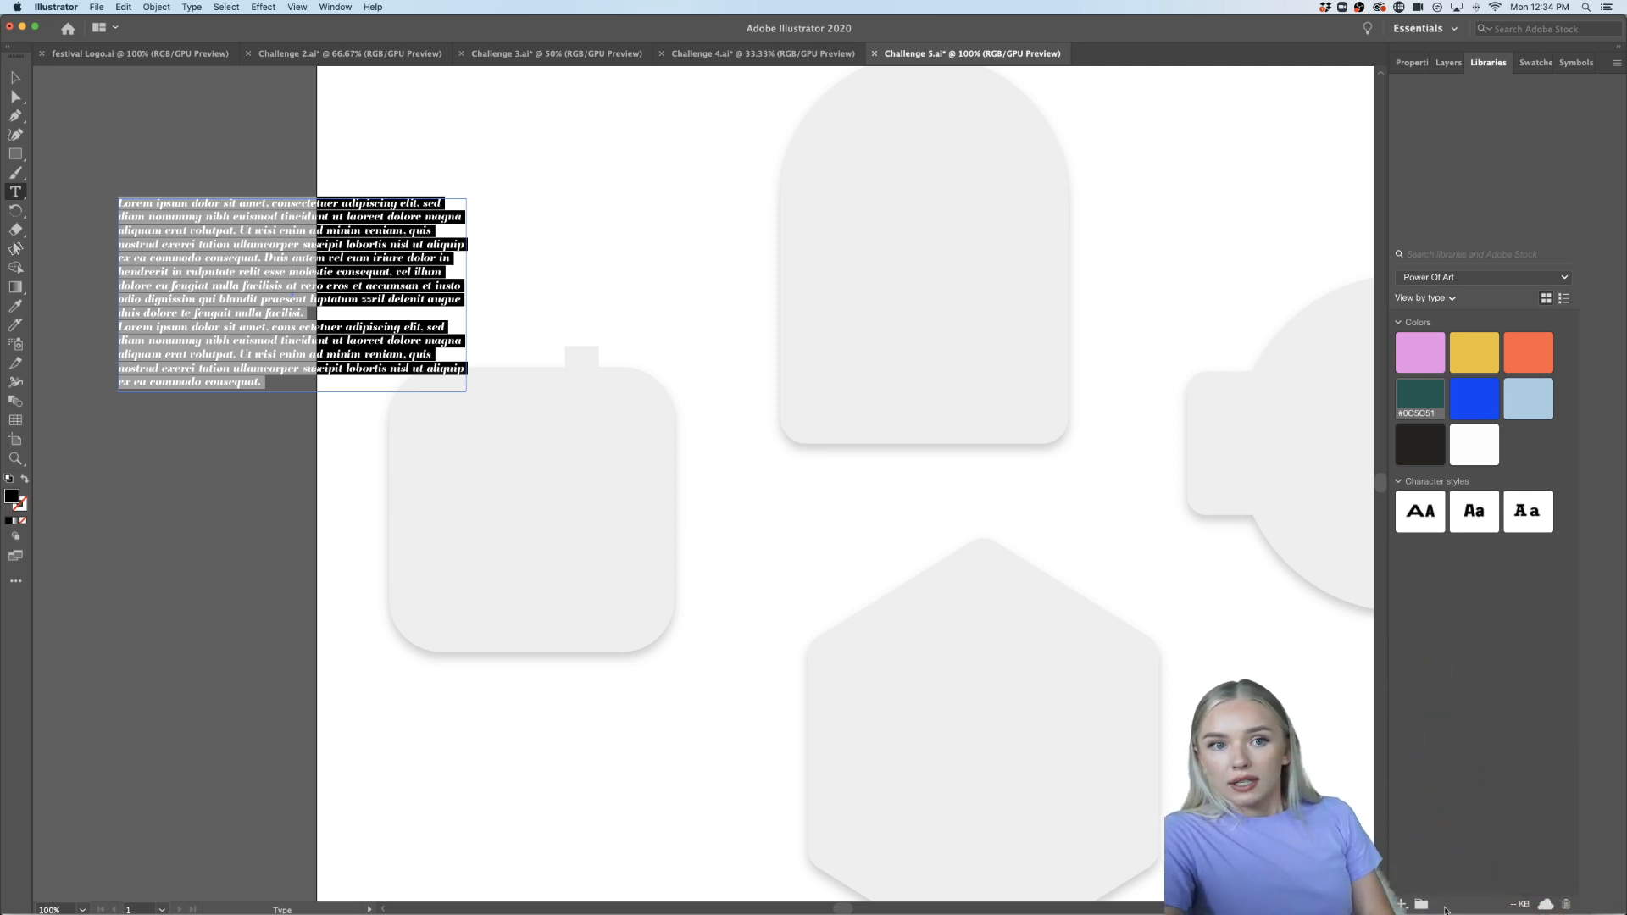
pyautogui.click(1402, 904)
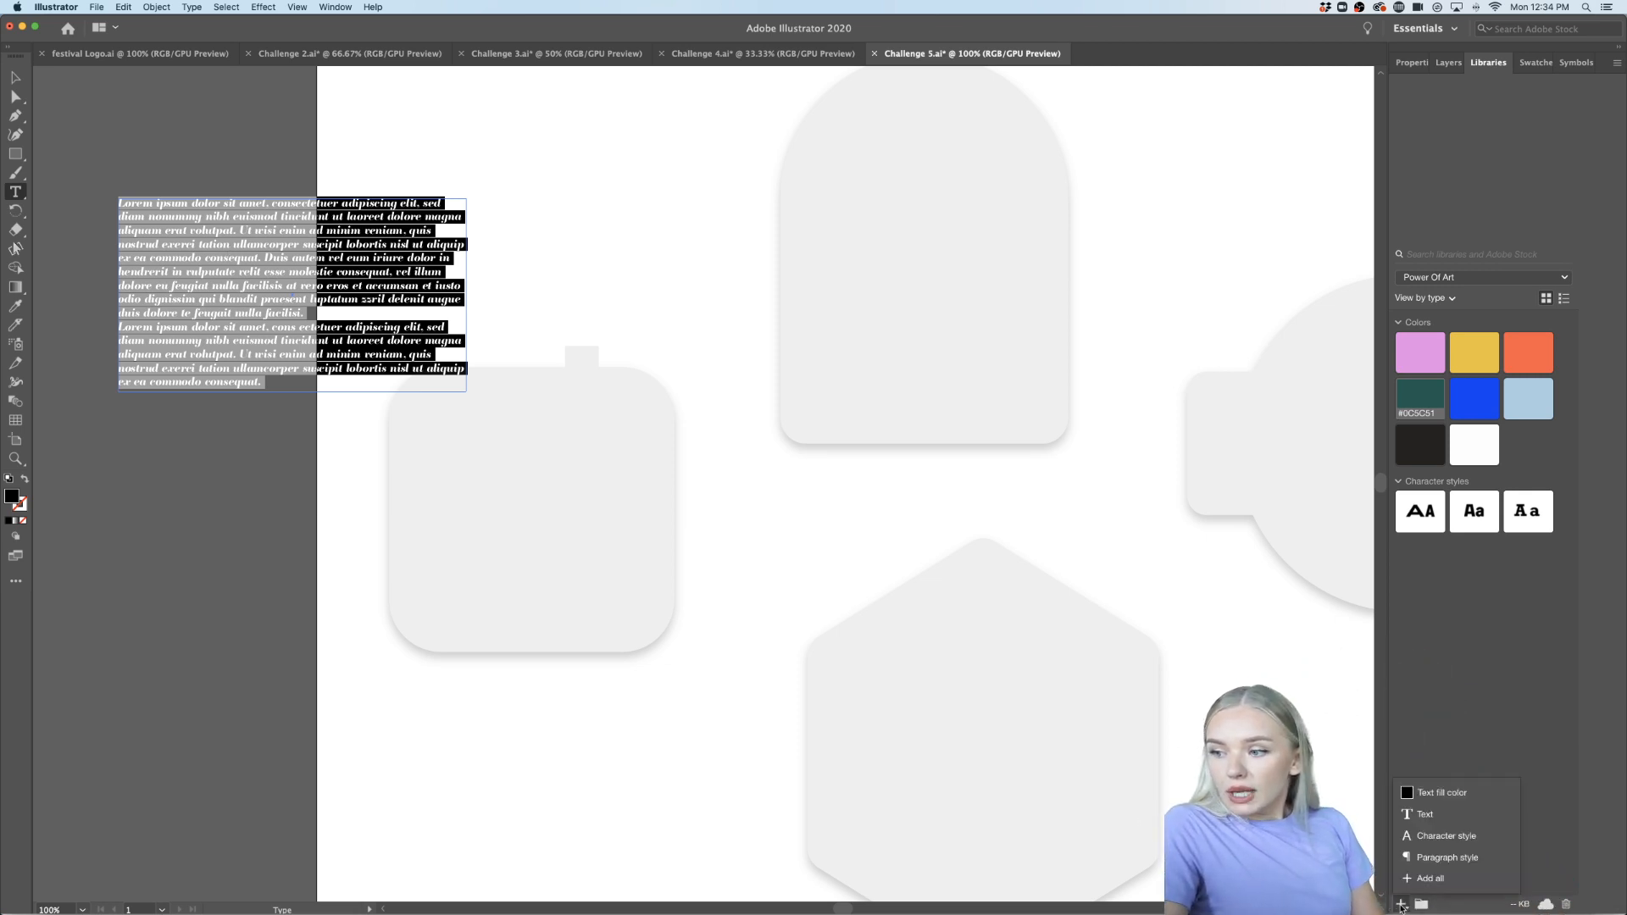
pyautogui.click(1433, 839)
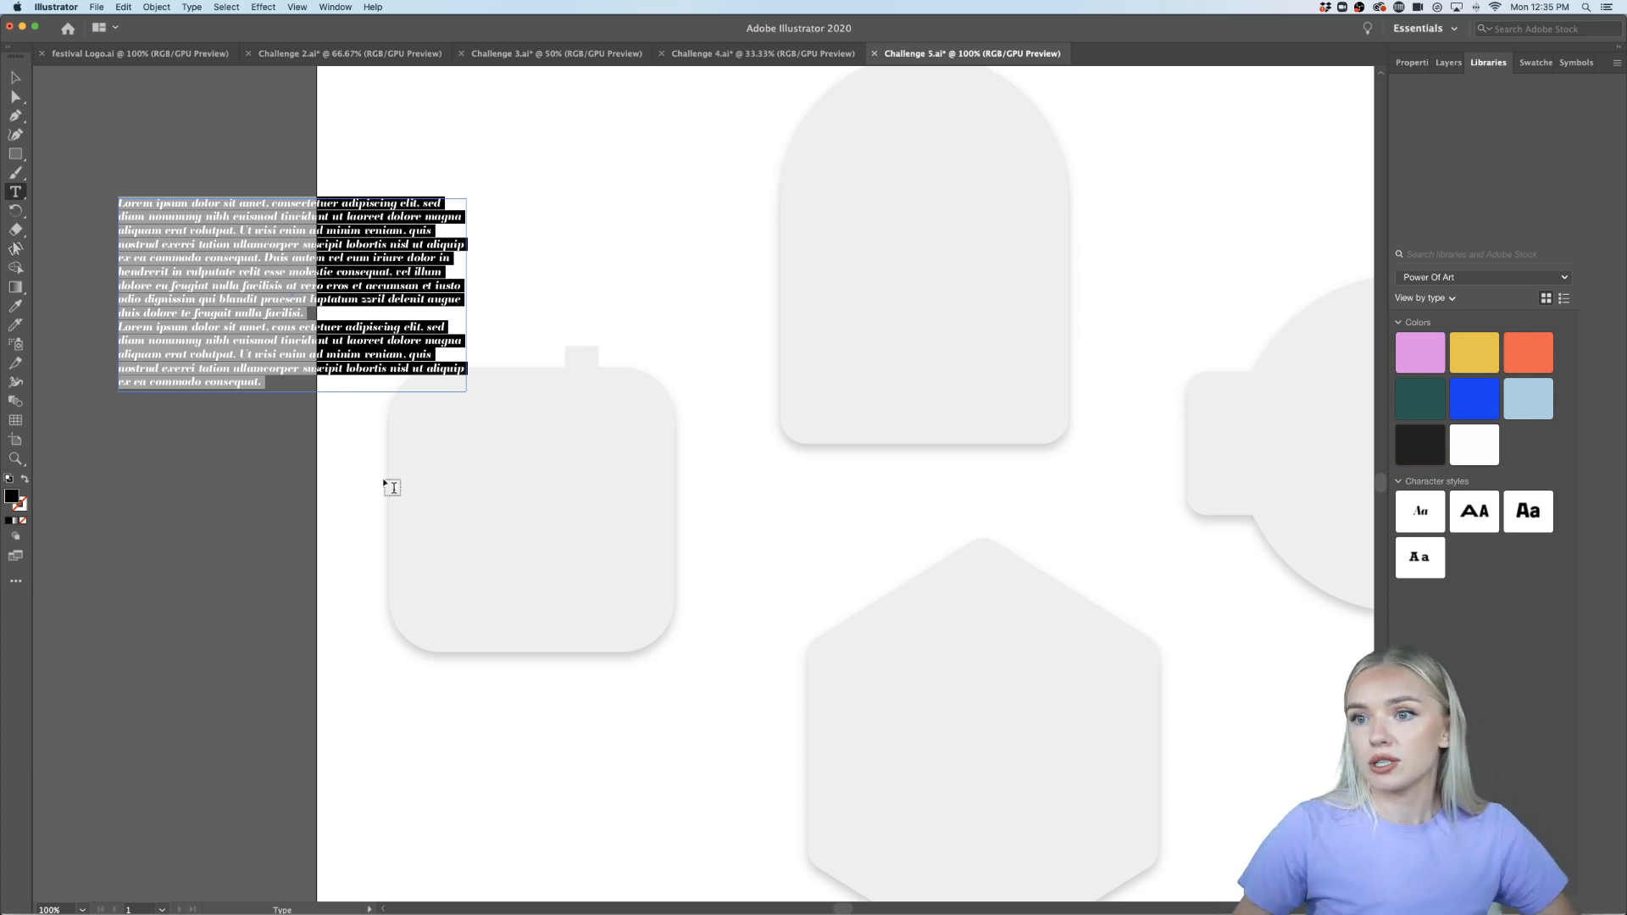
pyautogui.click(15, 78)
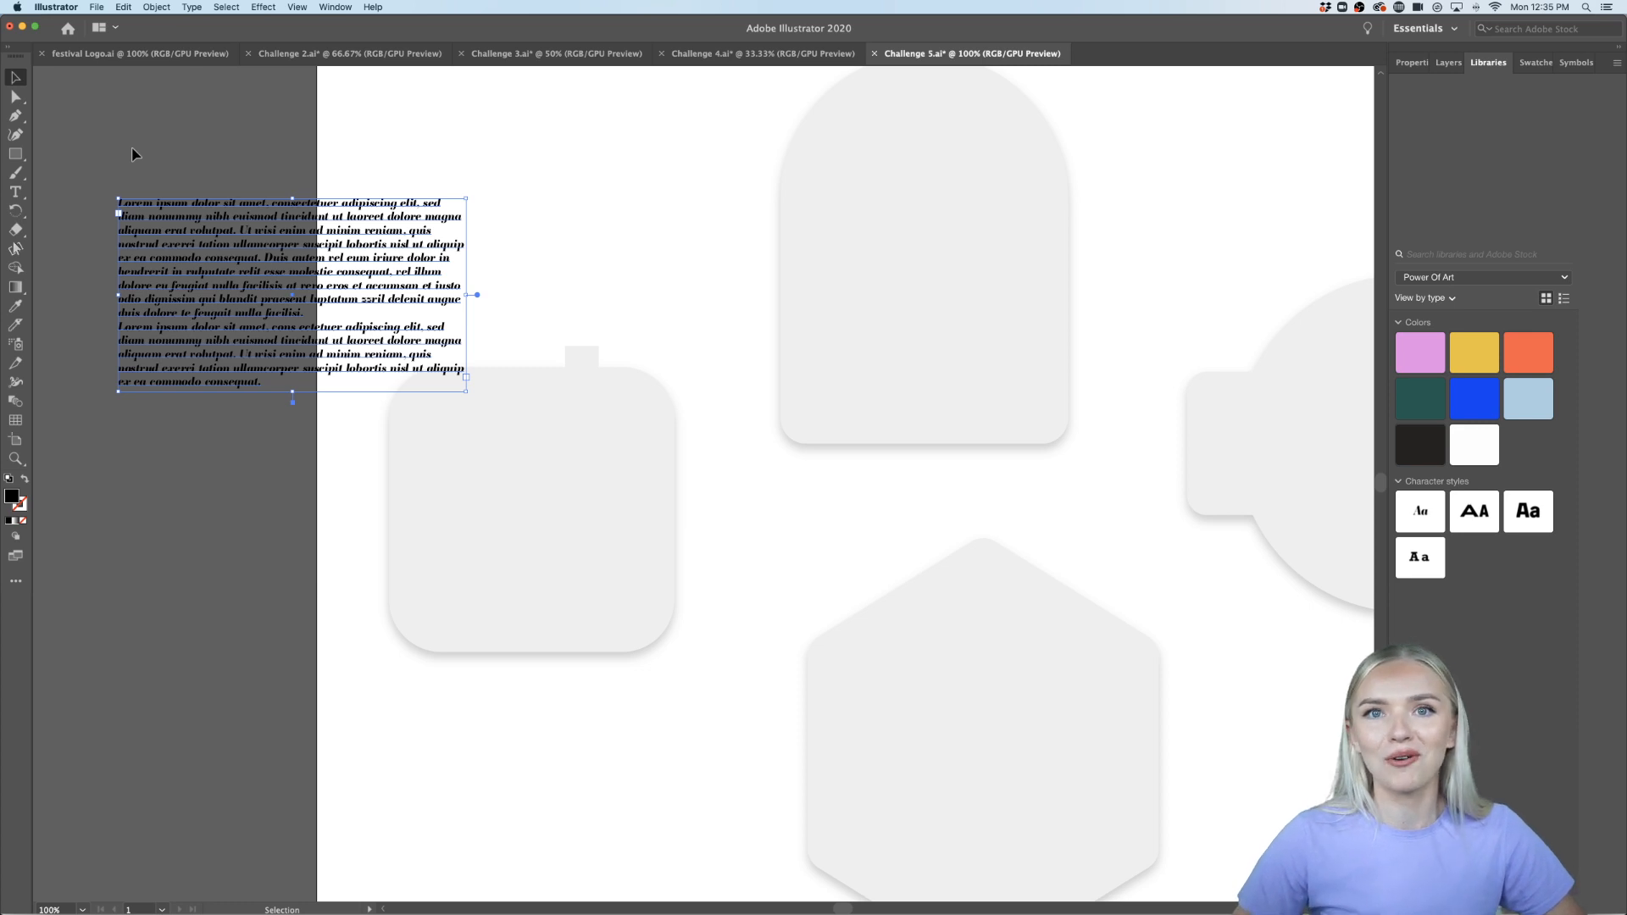
pyautogui.press('Delete')
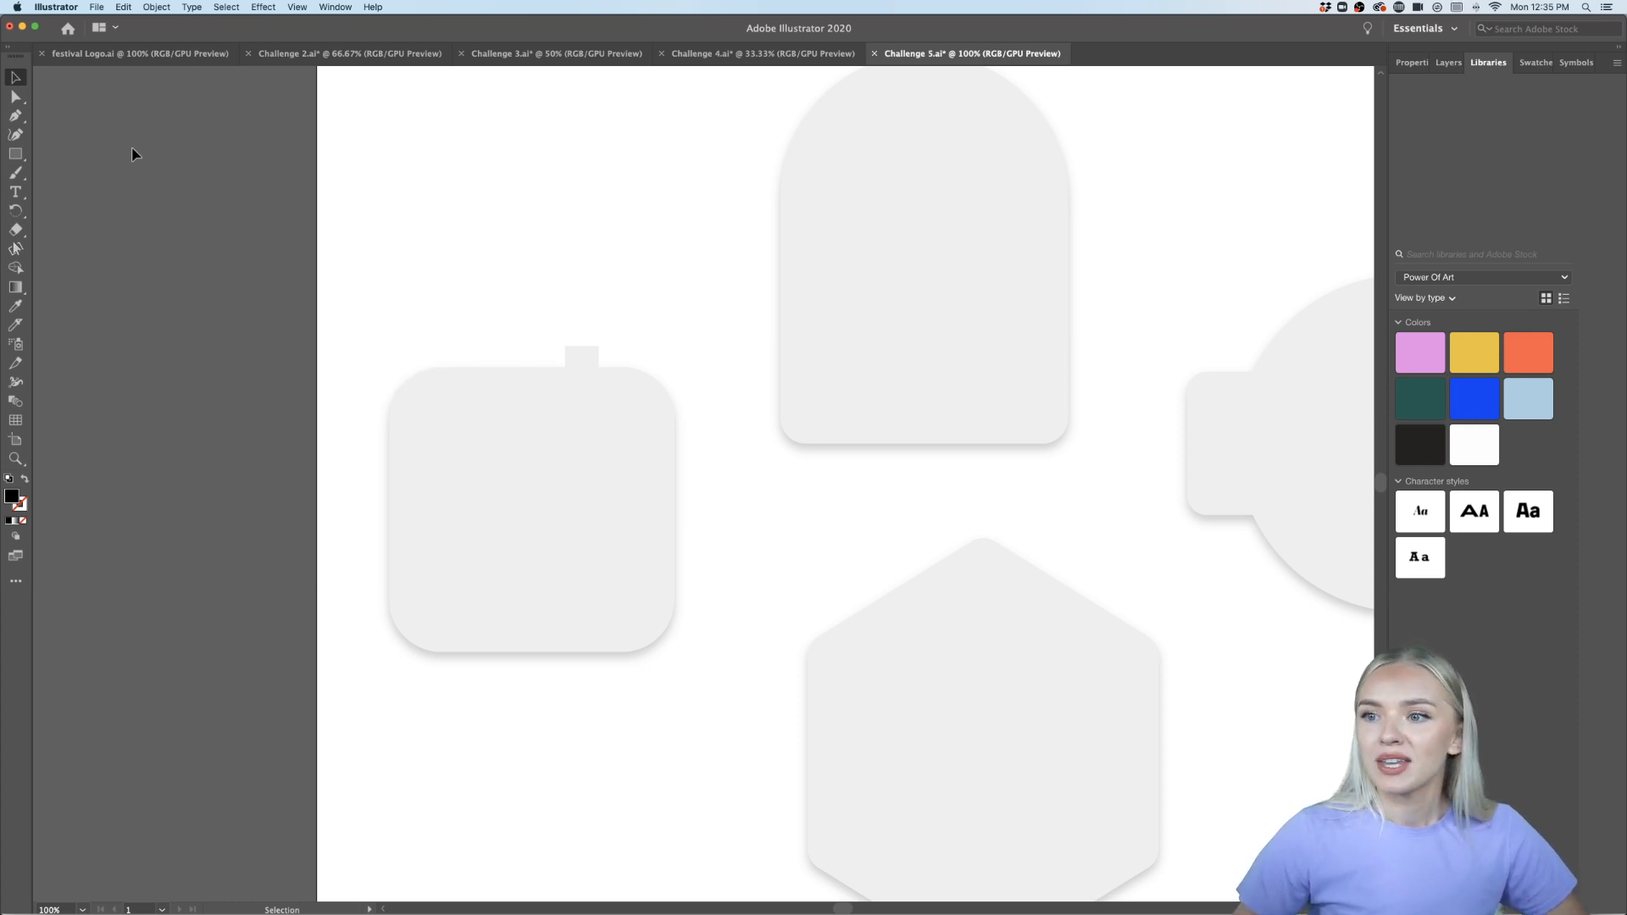
# Reposition the narrow rectangle at the rounded square's upper-left edge, tilt it diagonally, and fill it with the library's pink
pyautogui.click(595, 391)
pyautogui.moveTo(592, 380); pyautogui.dragTo(504, 369)
pyautogui.moveTo(516, 440)
pyautogui.mouseDown()
pyautogui.moveTo(562, 412)
pyautogui.moveTo(533, 425)
pyautogui.mouseUp()
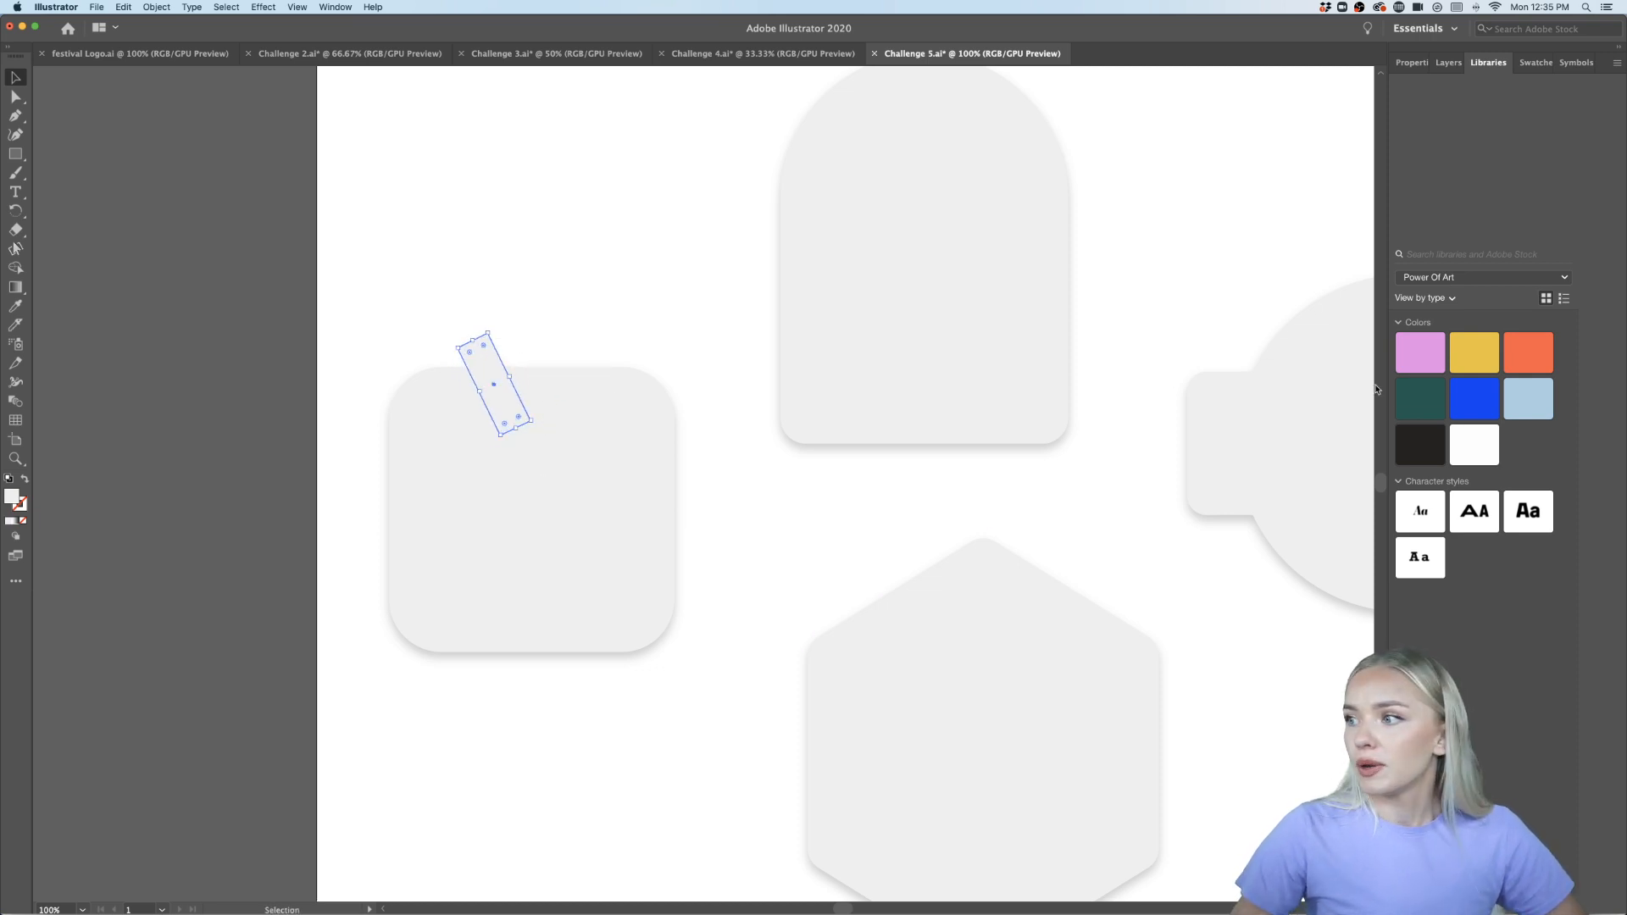
pyautogui.click(1468, 359)
pyautogui.click(1428, 355)
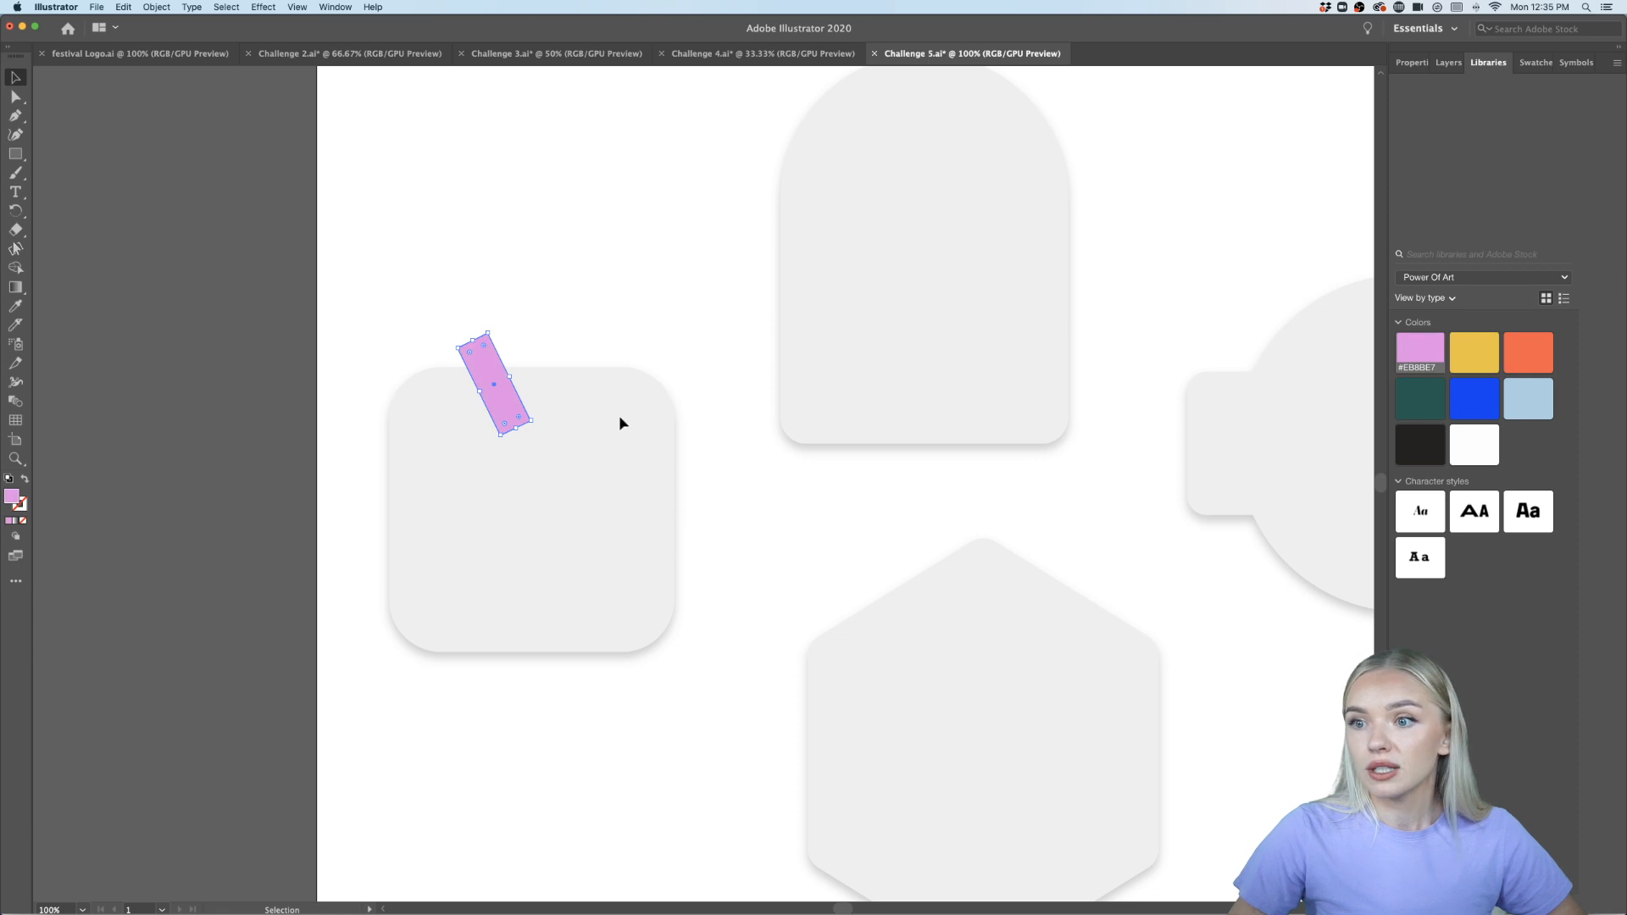
# Move the pink bar to the rounded square's lower-right corner and scatter six copies at varied angles over its centre and edges
pyautogui.moveTo(511, 376); pyautogui.dragTo(620, 633)
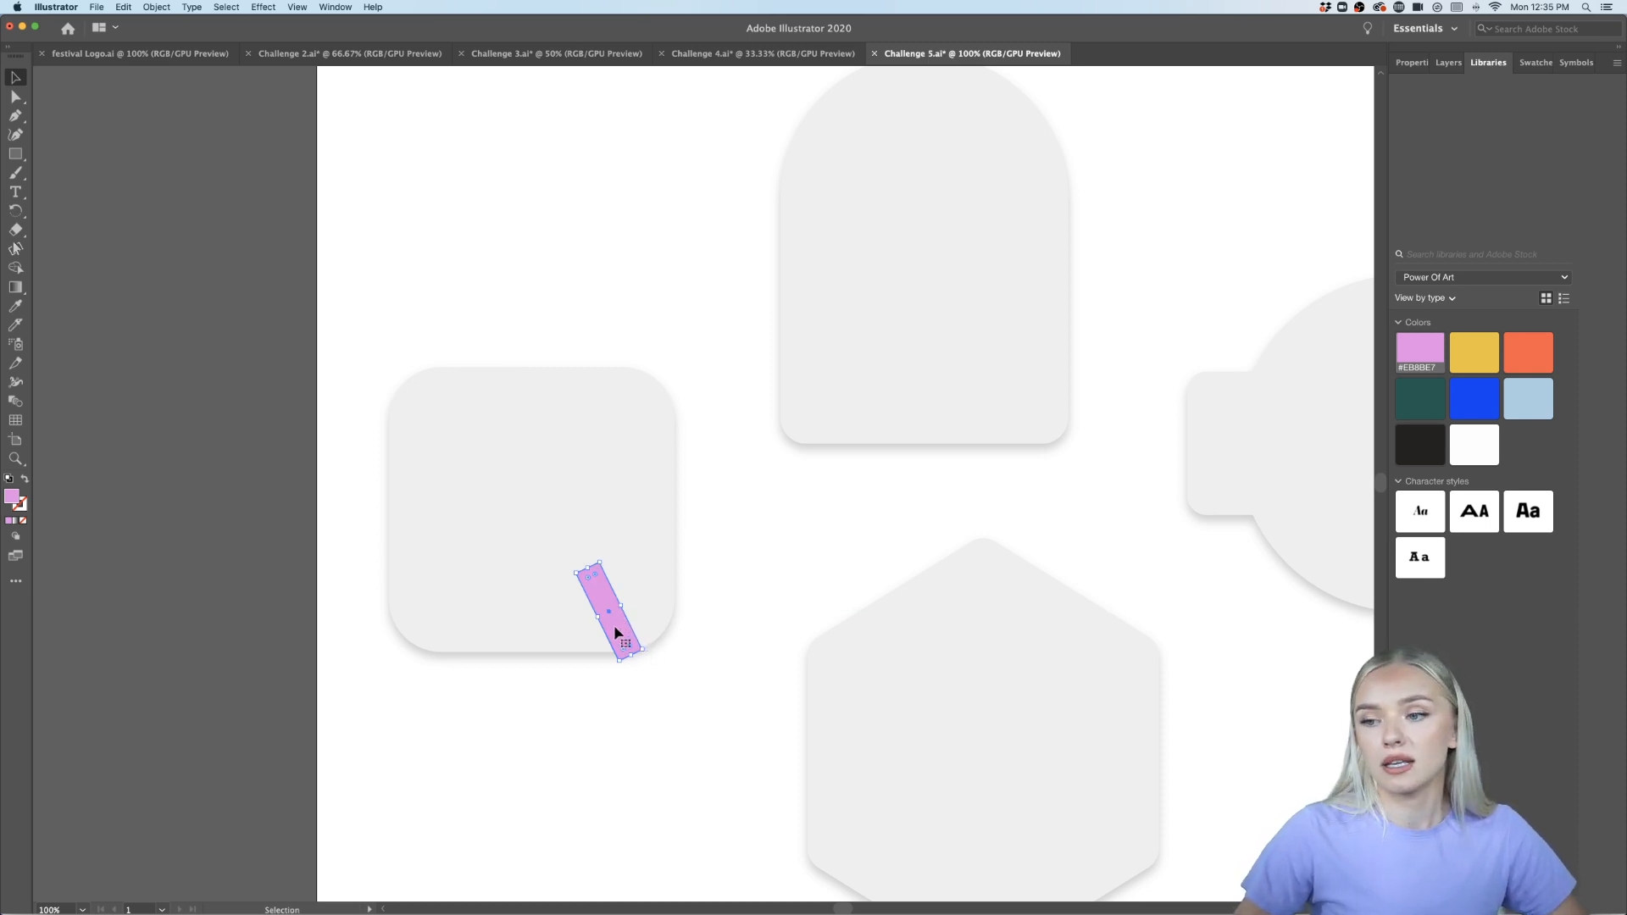
pyautogui.keyDown('alt'); pyautogui.moveTo(620, 632); pyautogui.dragTo(668, 345); pyautogui.keyUp('alt')
pyautogui.click(698, 453)
pyautogui.click(598, 500)
pyautogui.moveTo(594, 478); pyautogui.dragTo(690, 544)
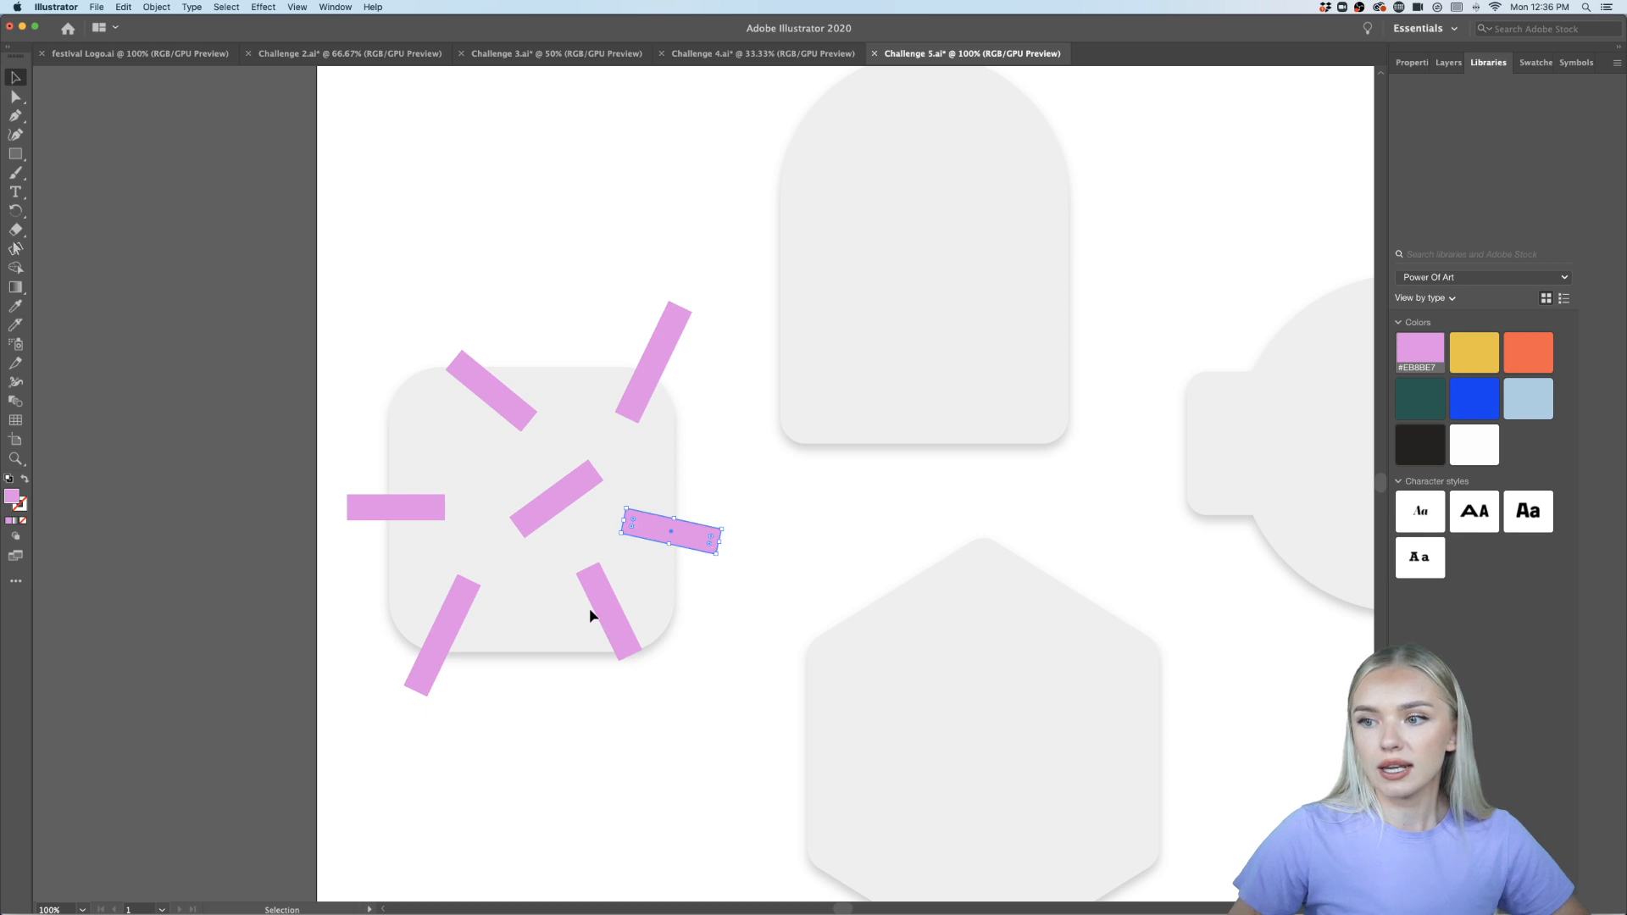
# Rotate the pink bar at the rounded square's lower-right corner to a flatter diagonal, and deselect it
pyautogui.click(599, 592)
pyautogui.click(678, 627)
pyautogui.moveTo(646, 654); pyautogui.dragTo(613, 645)
pyautogui.click(688, 660)
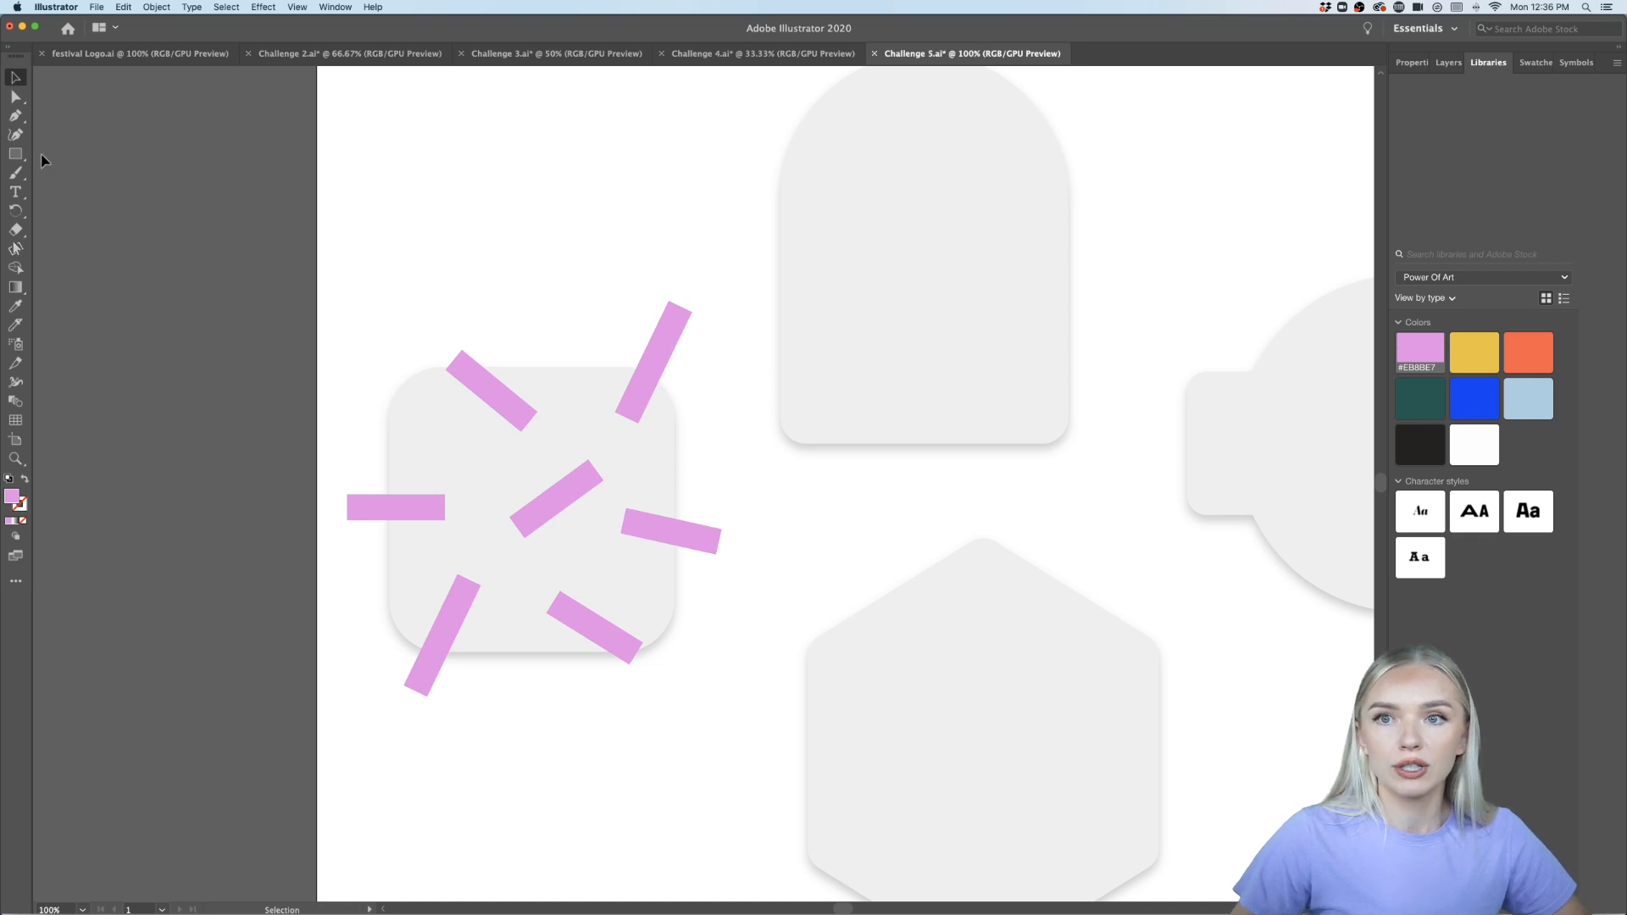
# Draw a pink square over the bars matching the grey rounded-square sticker's size, and round its corners to follow the sticker's outline
pyautogui.moveTo(16, 154); pyautogui.dragTo(72, 154)
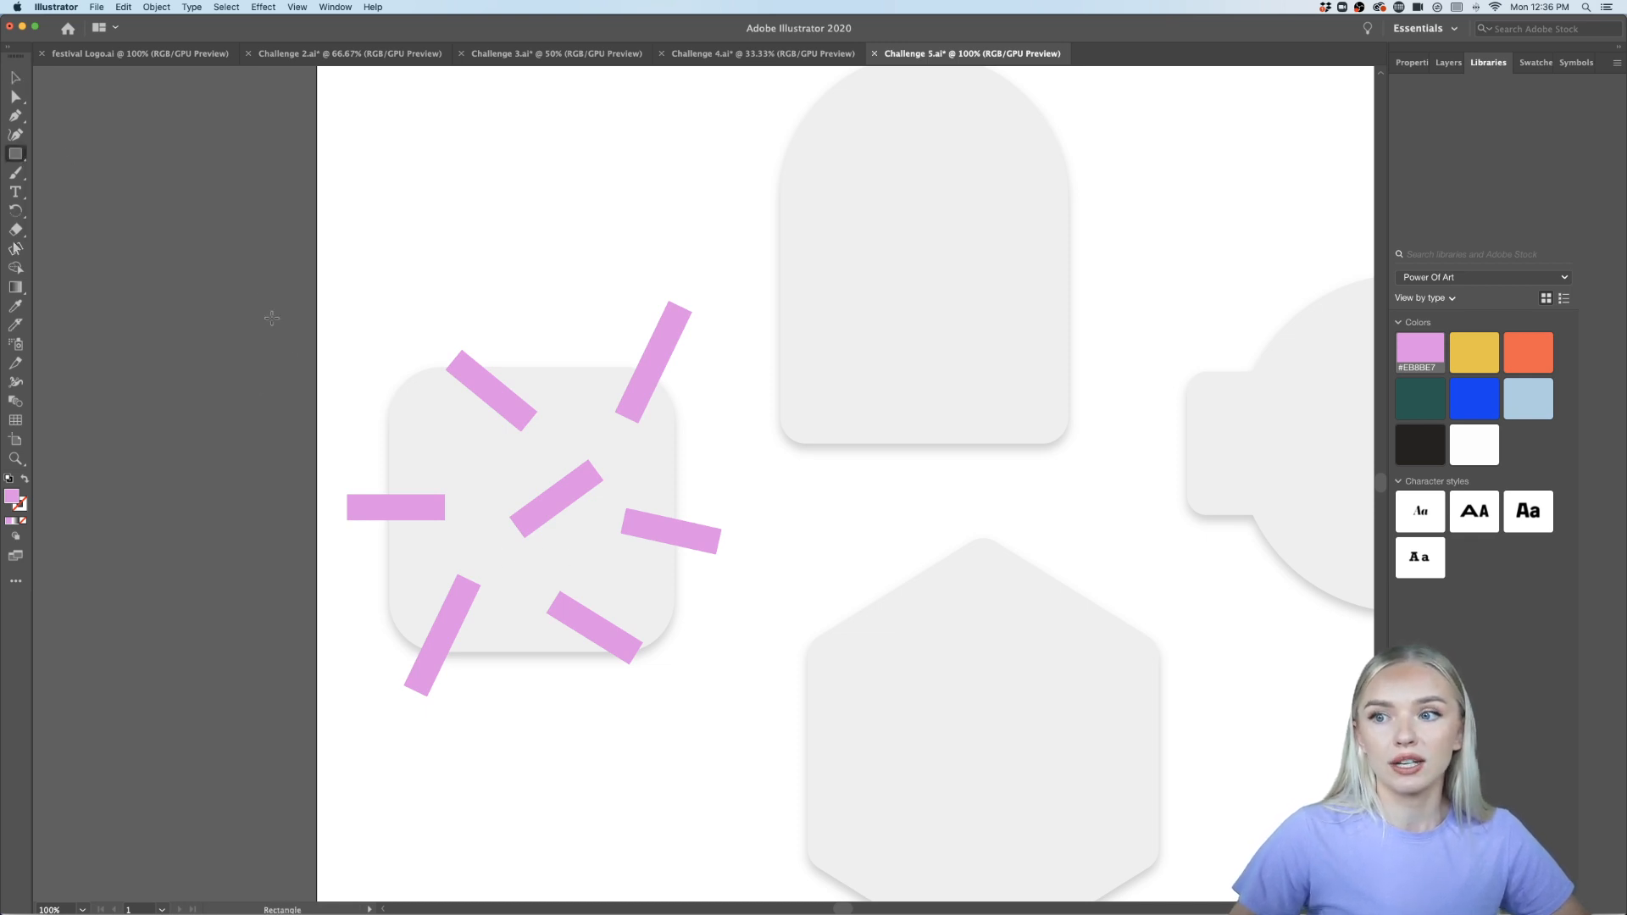
pyautogui.moveTo(389, 367); pyautogui.dragTo(675, 653)
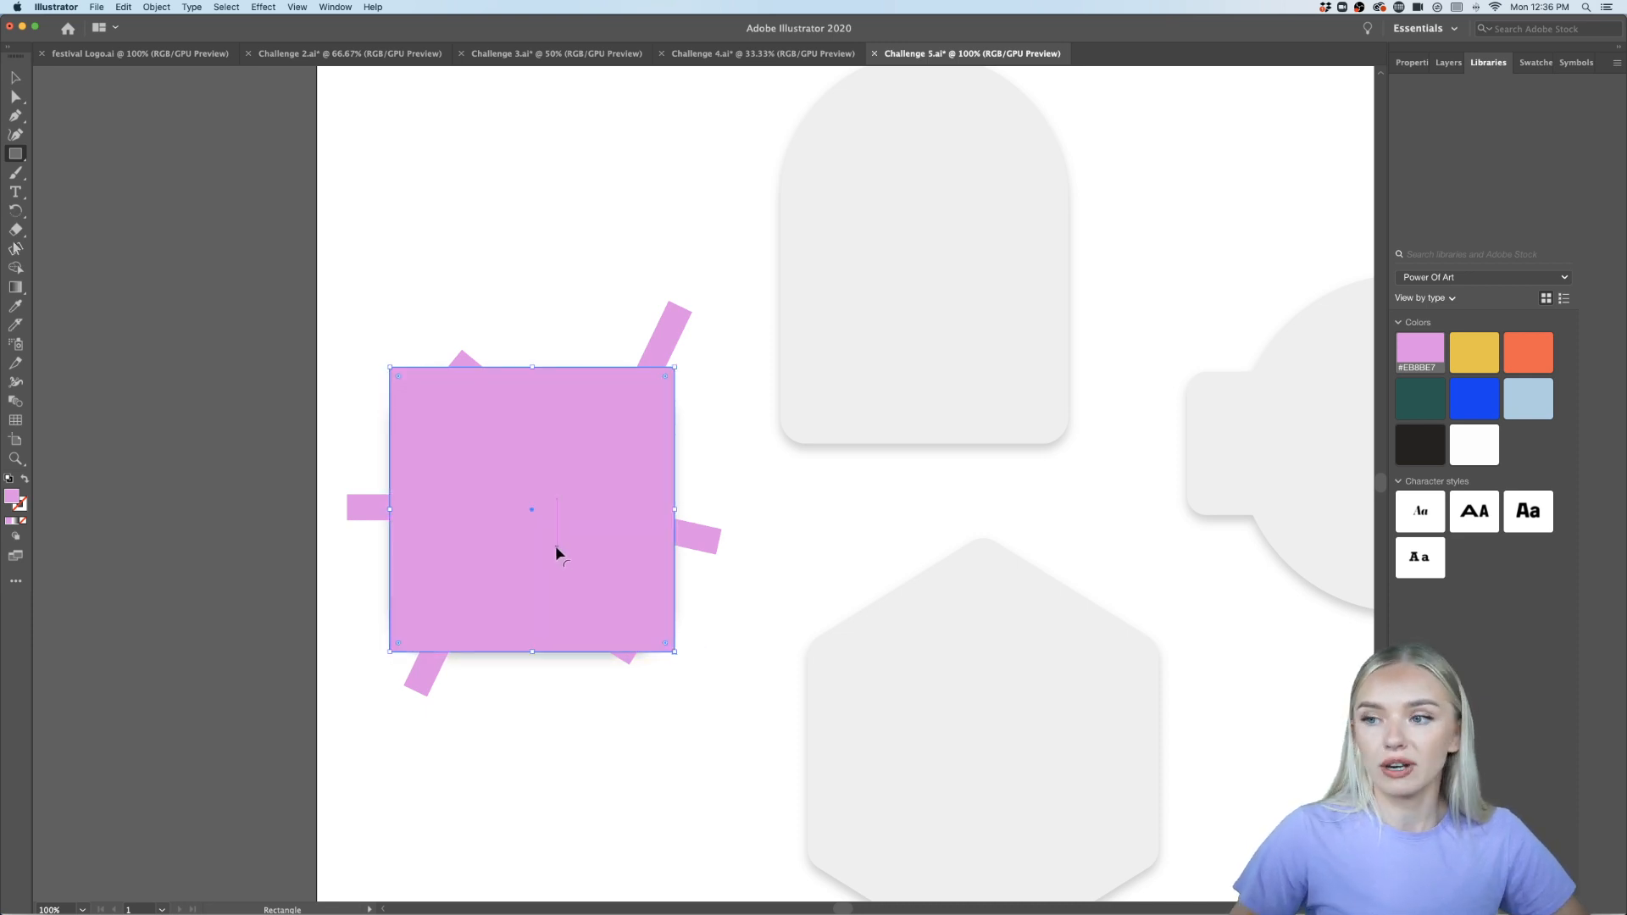
pyautogui.moveTo(668, 378)
pyautogui.mouseDown()
pyautogui.moveTo(639, 399)
pyautogui.moveTo(678, 373)
pyautogui.mouseUp()
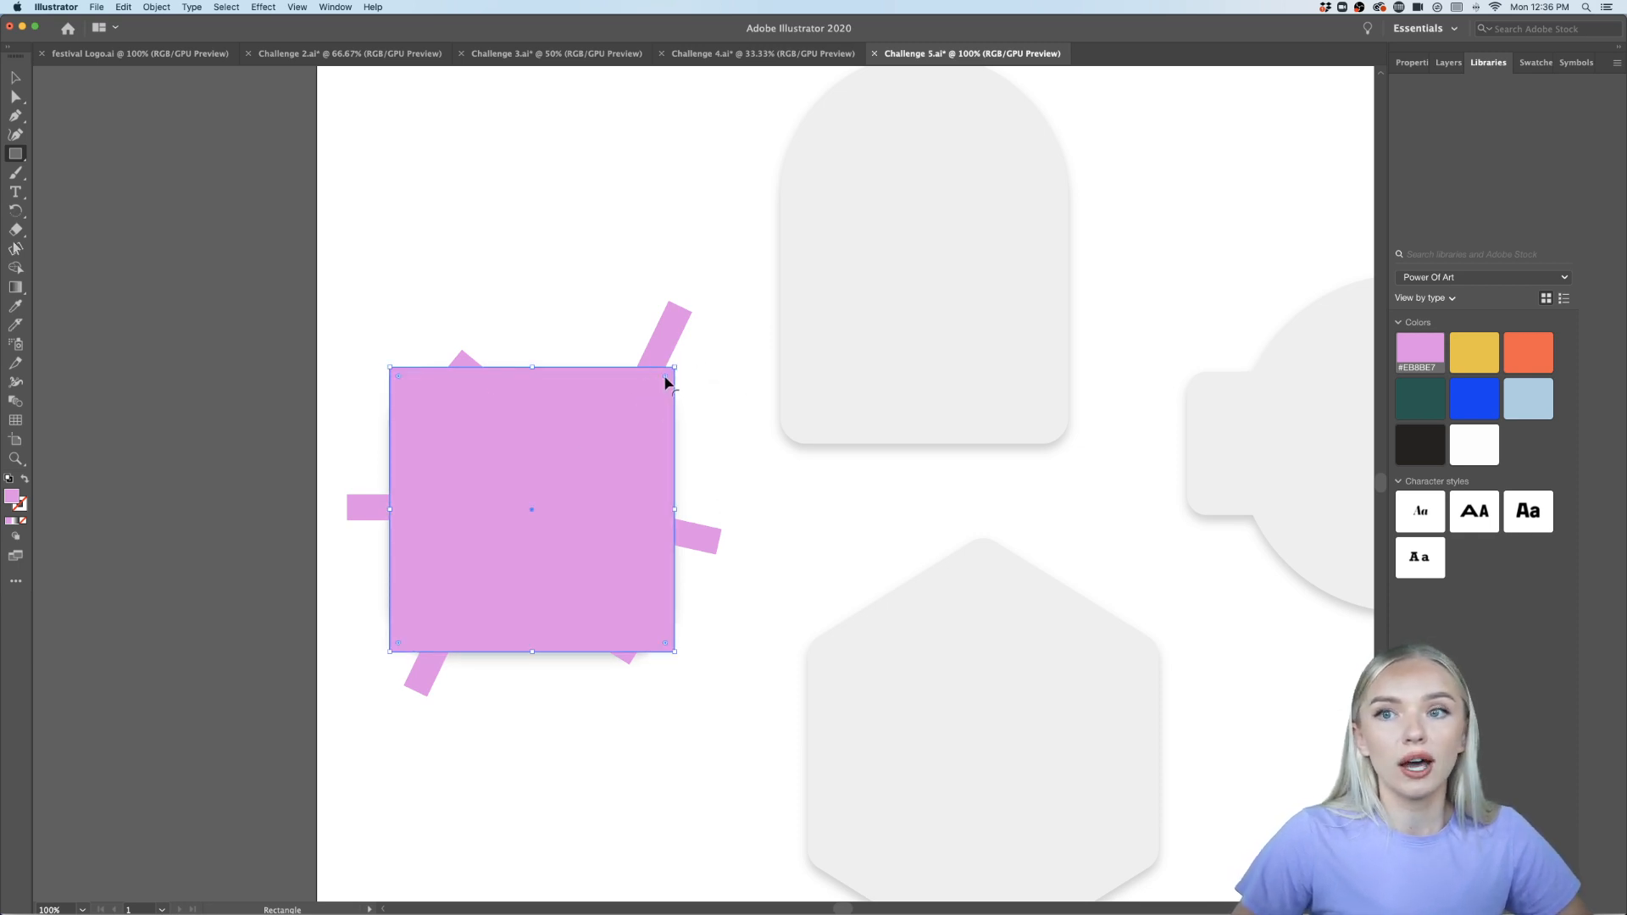
pyautogui.moveTo(665, 382); pyautogui.dragTo(621, 424)
# Divide the pink rounded square together with all seven bars using Pathfinder Divide, and deselect the result
pyautogui.click(15, 77)
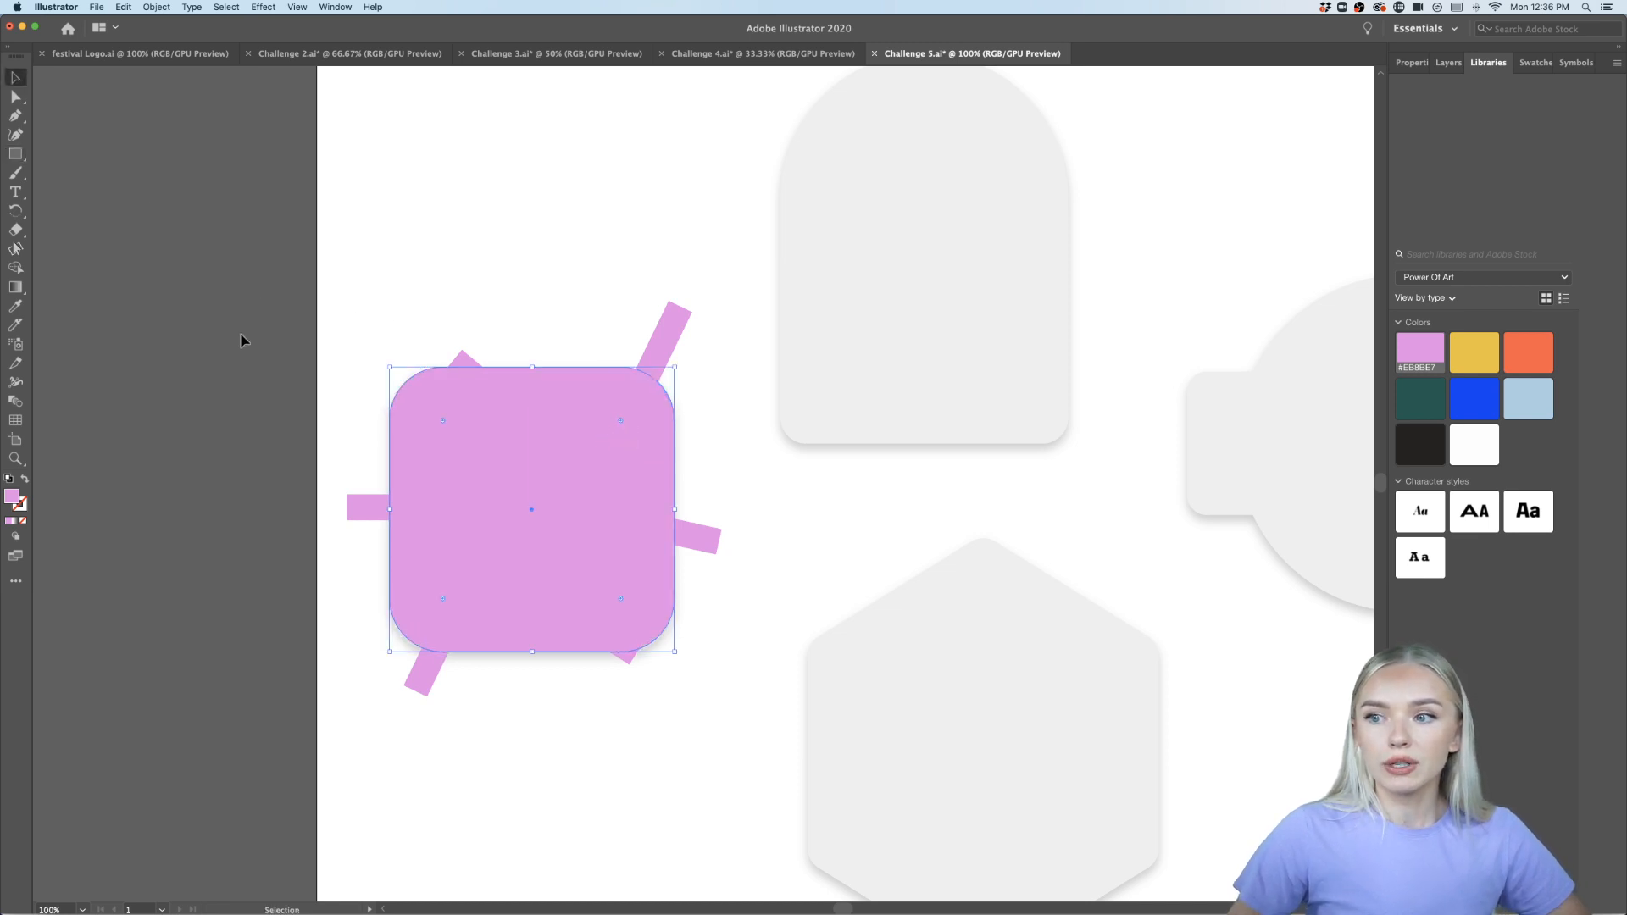
pyautogui.moveTo(691, 259); pyautogui.dragTo(356, 712)
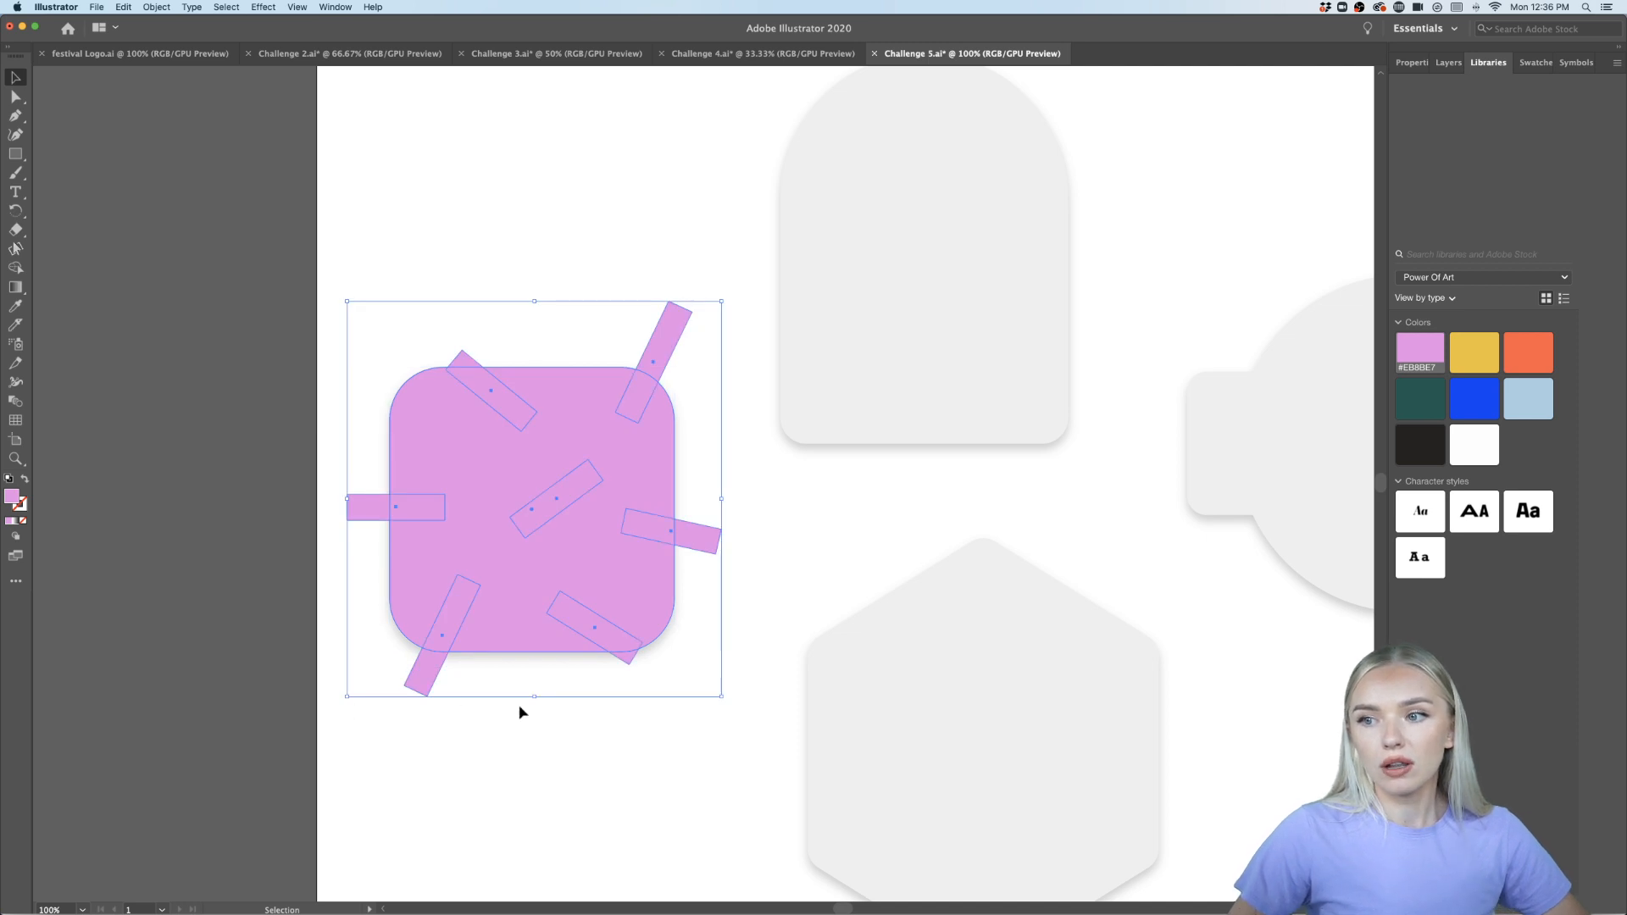
pyautogui.click(1411, 63)
pyautogui.click(1605, 452)
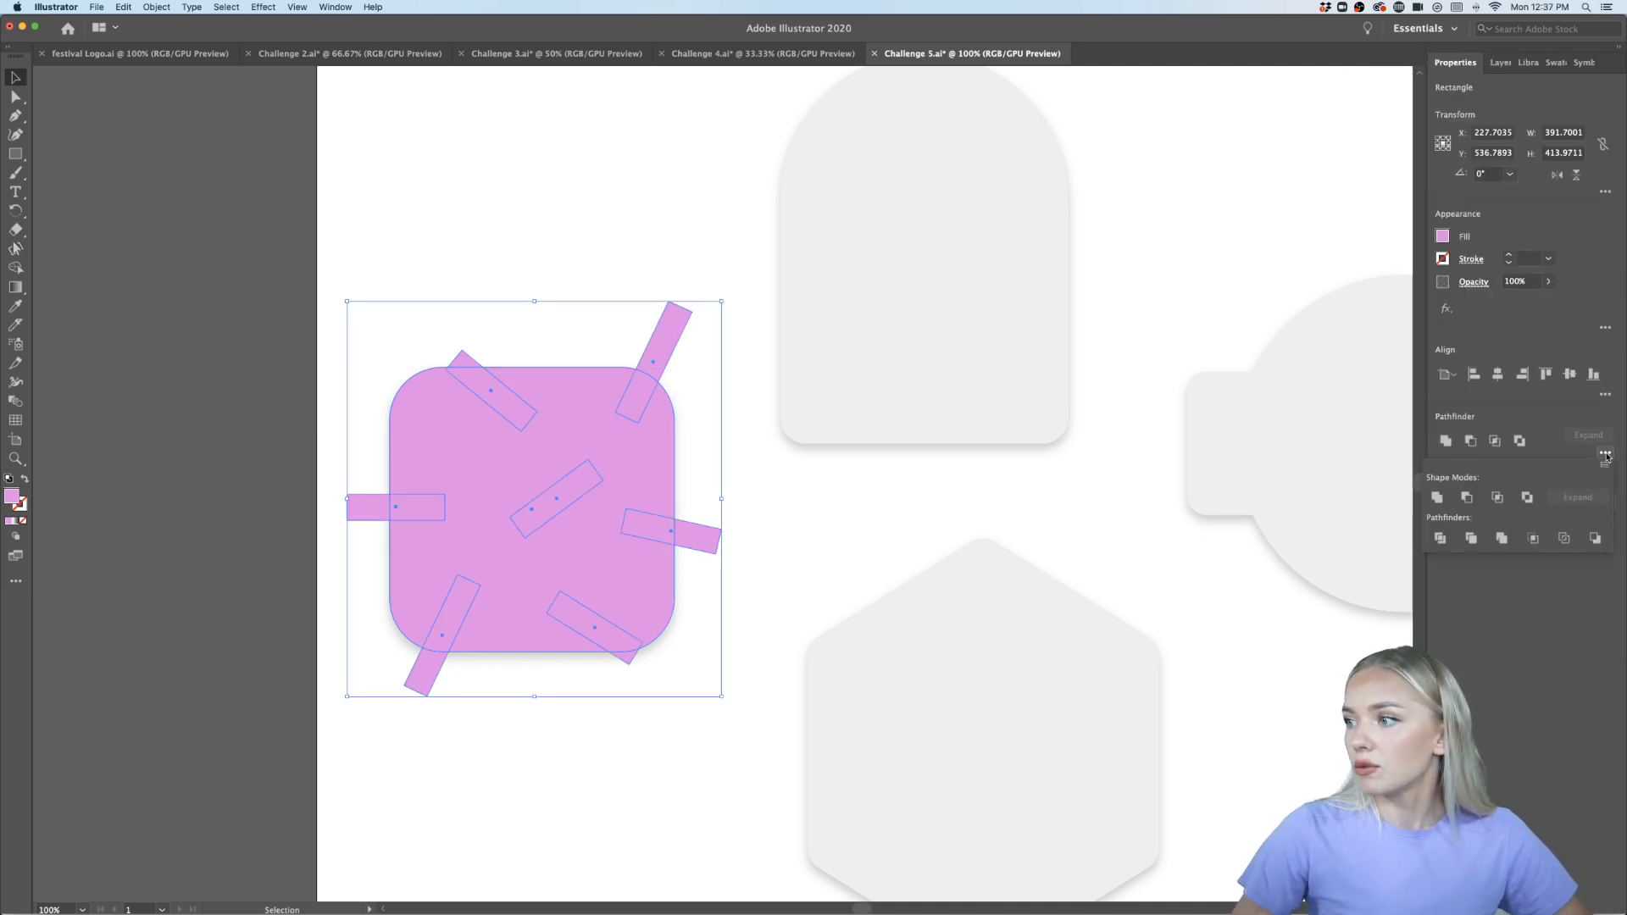
pyautogui.click(1440, 540)
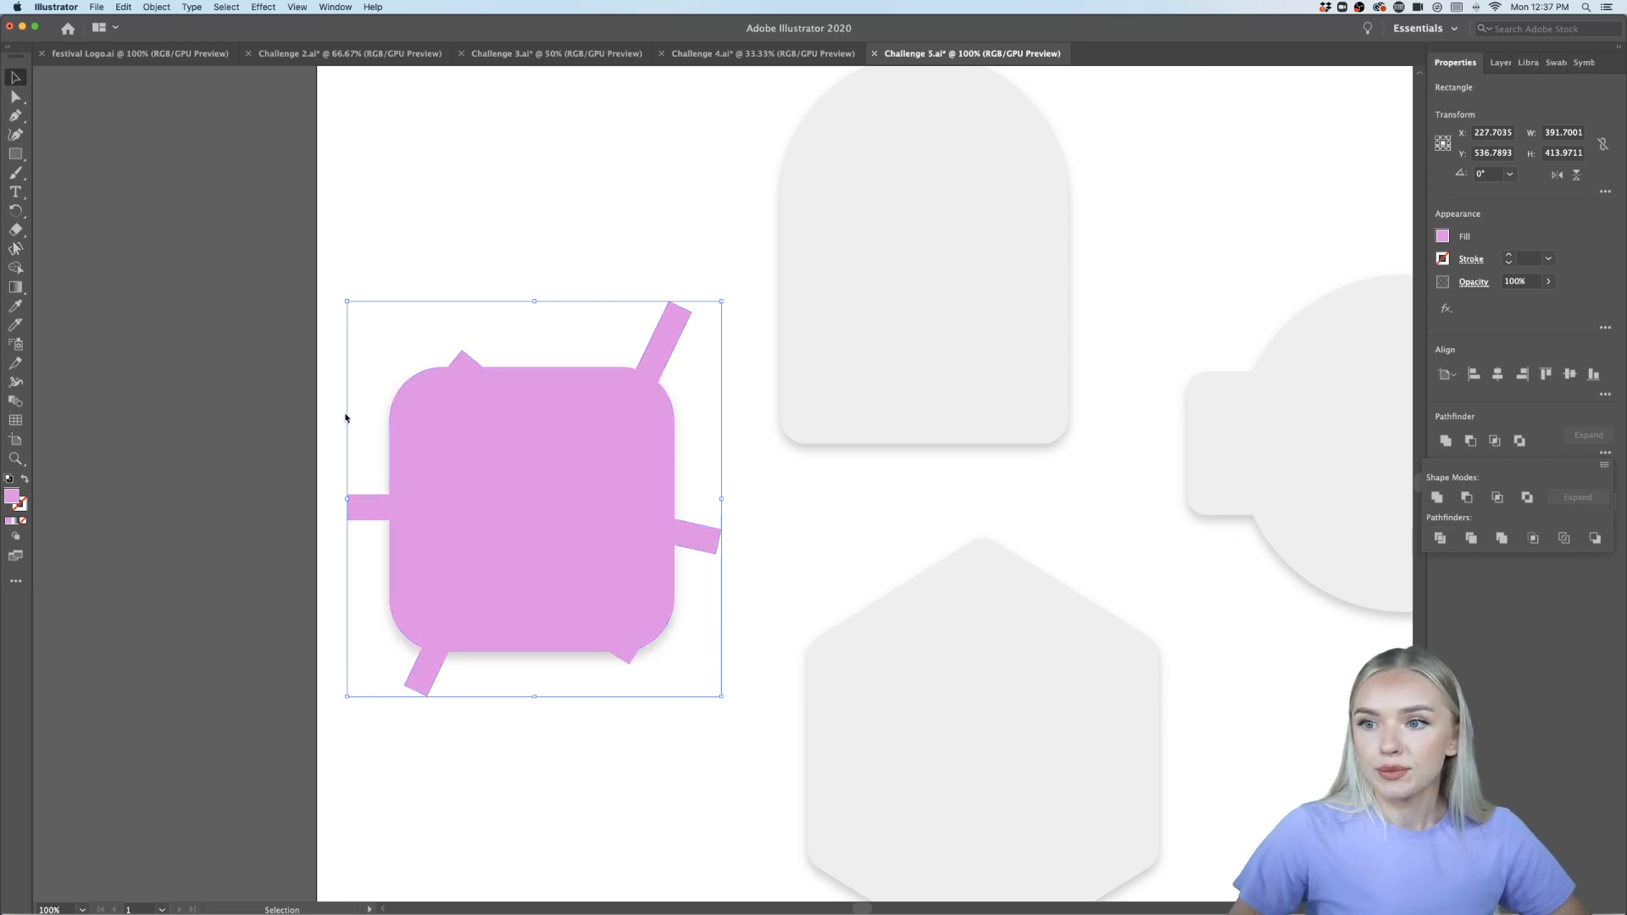
pyautogui.click(320, 382)
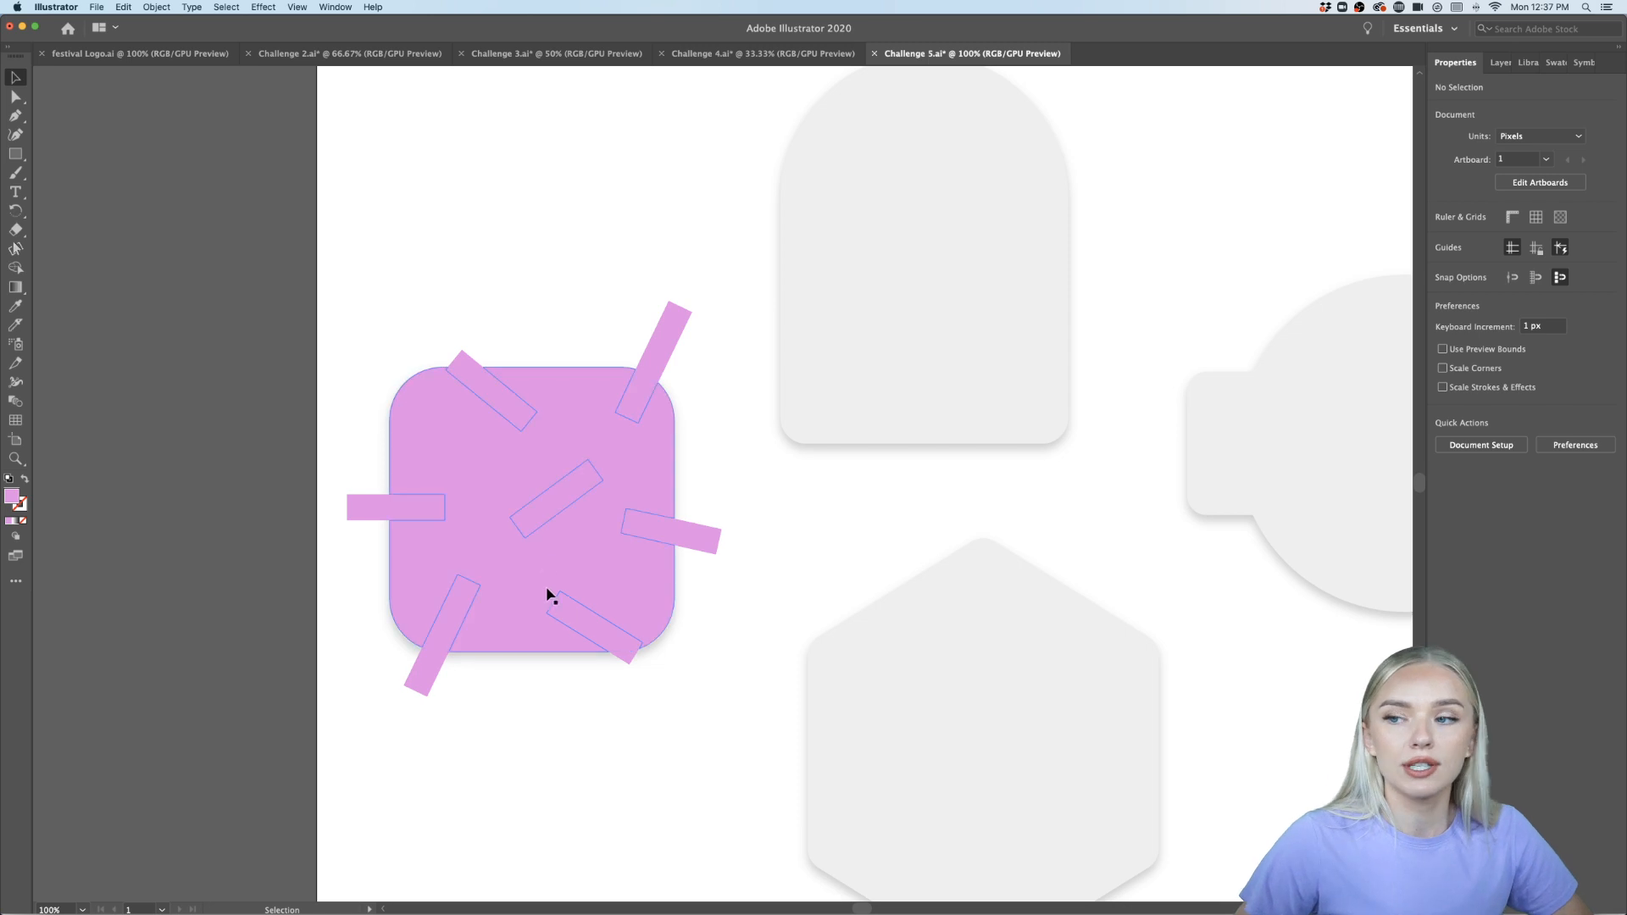
# Isolate the divided group and delete the six bar pieces that stick out beyond the rounded square
pyautogui.doubleClick(466, 358)
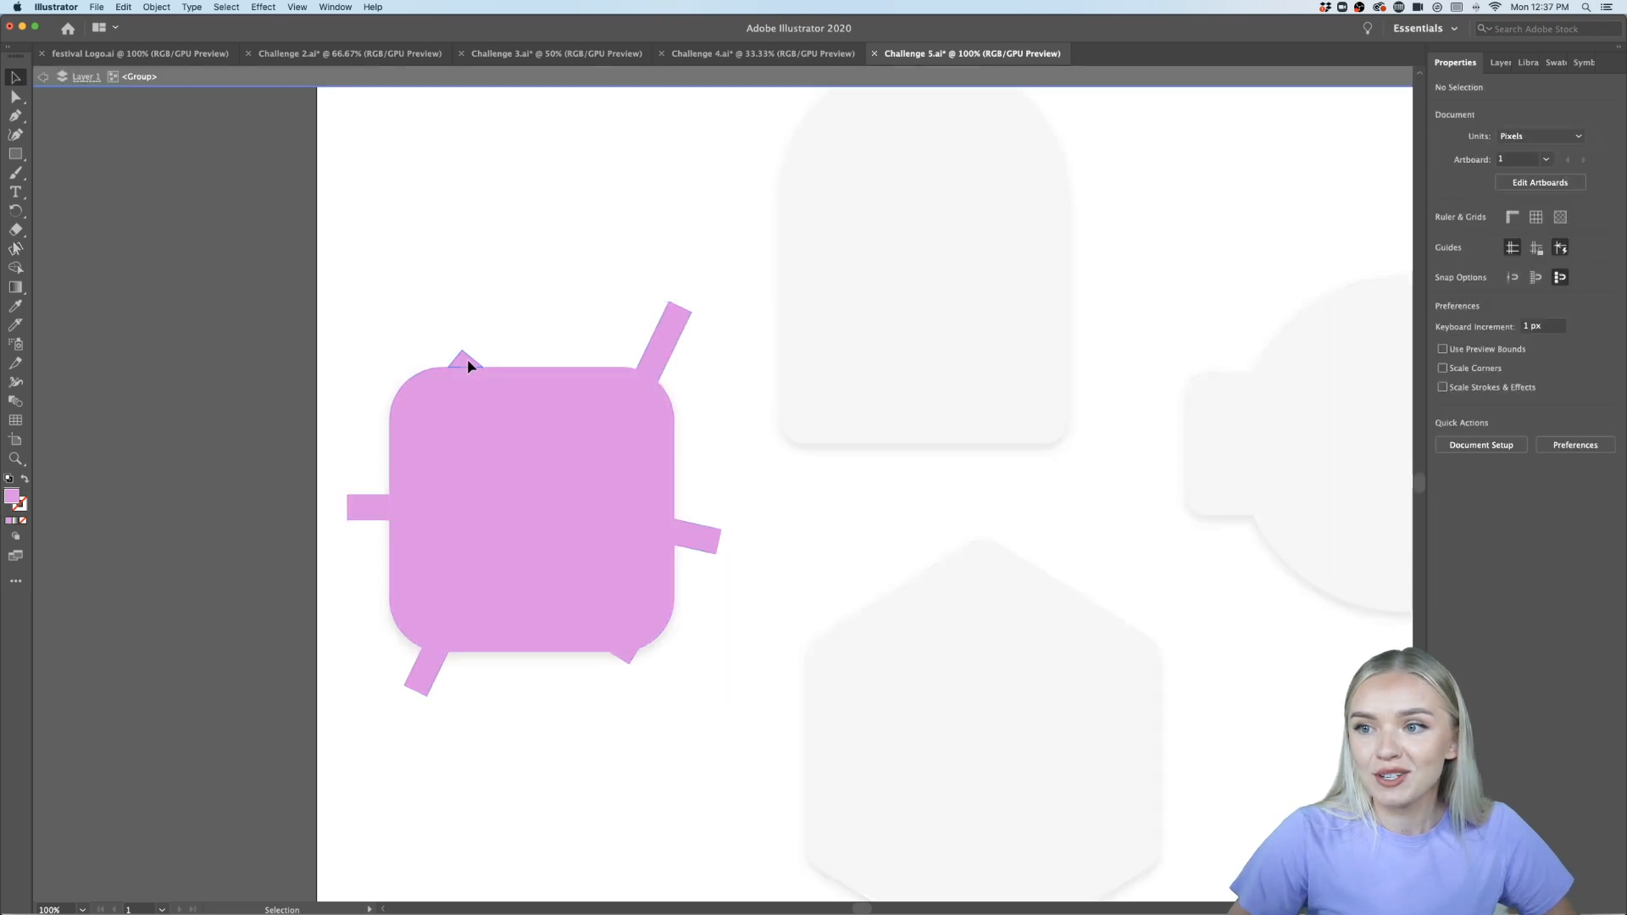
pyautogui.click(466, 358)
pyautogui.keyDown('shift'); pyautogui.click(663, 351); pyautogui.keyUp('shift')
pyautogui.keyDown('shift'); pyautogui.click(714, 552); pyautogui.keyUp('shift')
pyautogui.keyDown('shift'); pyautogui.click(627, 659); pyautogui.keyUp('shift')
pyautogui.keyDown('shift'); pyautogui.click(426, 676); pyautogui.keyUp('shift')
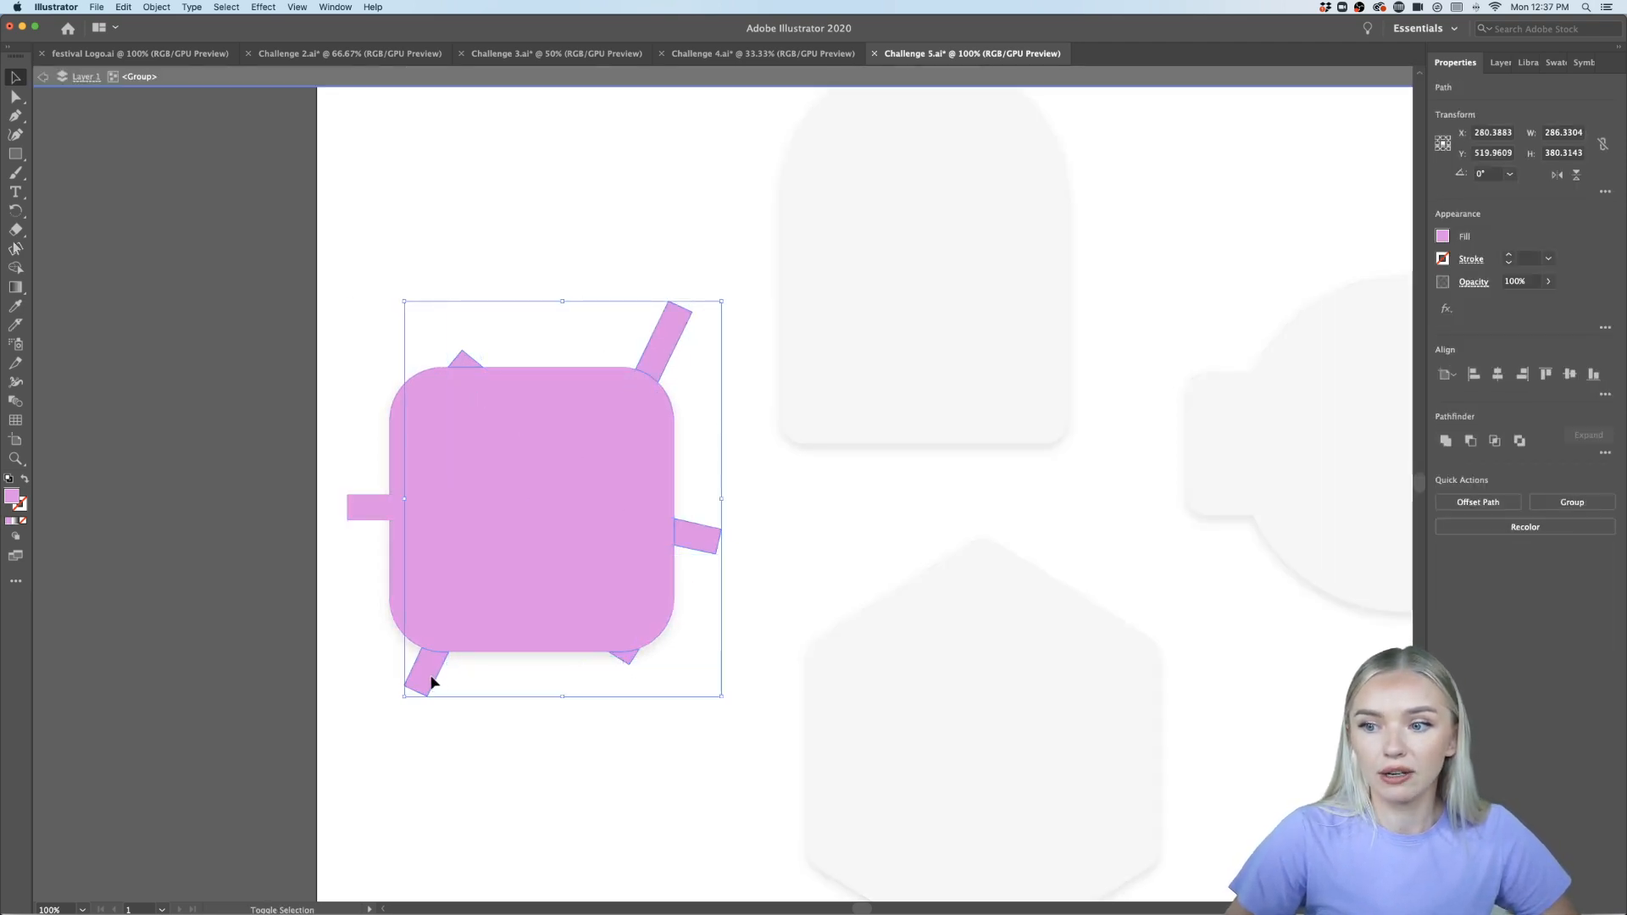
pyautogui.keyDown('shift'); pyautogui.click(354, 513); pyautogui.keyUp('shift')
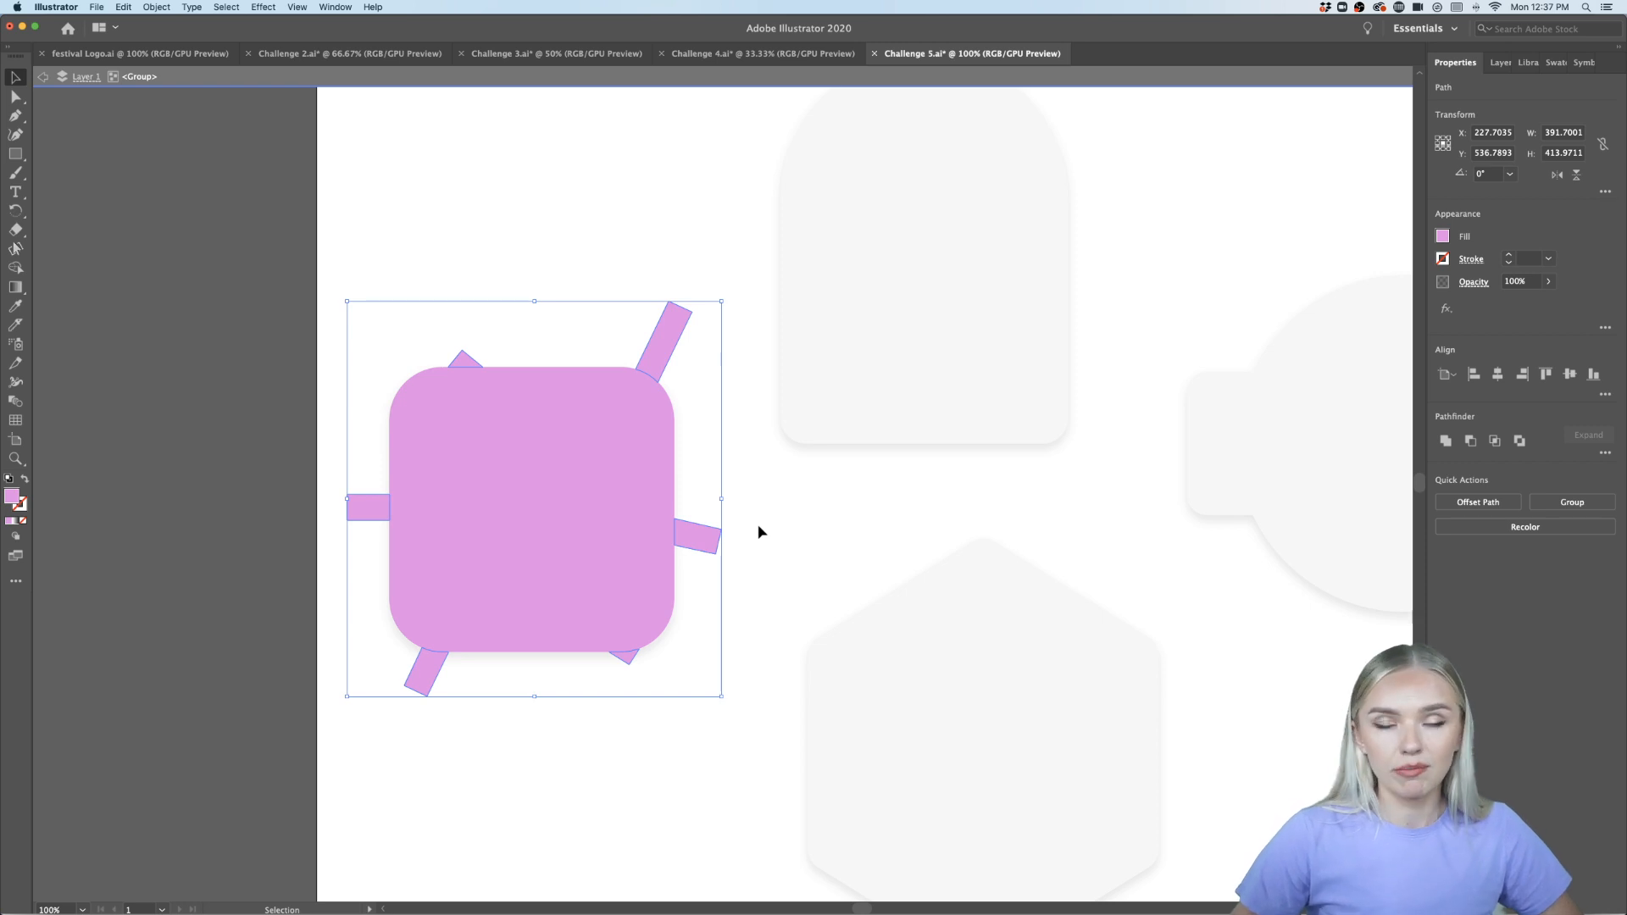
pyautogui.press('Delete')
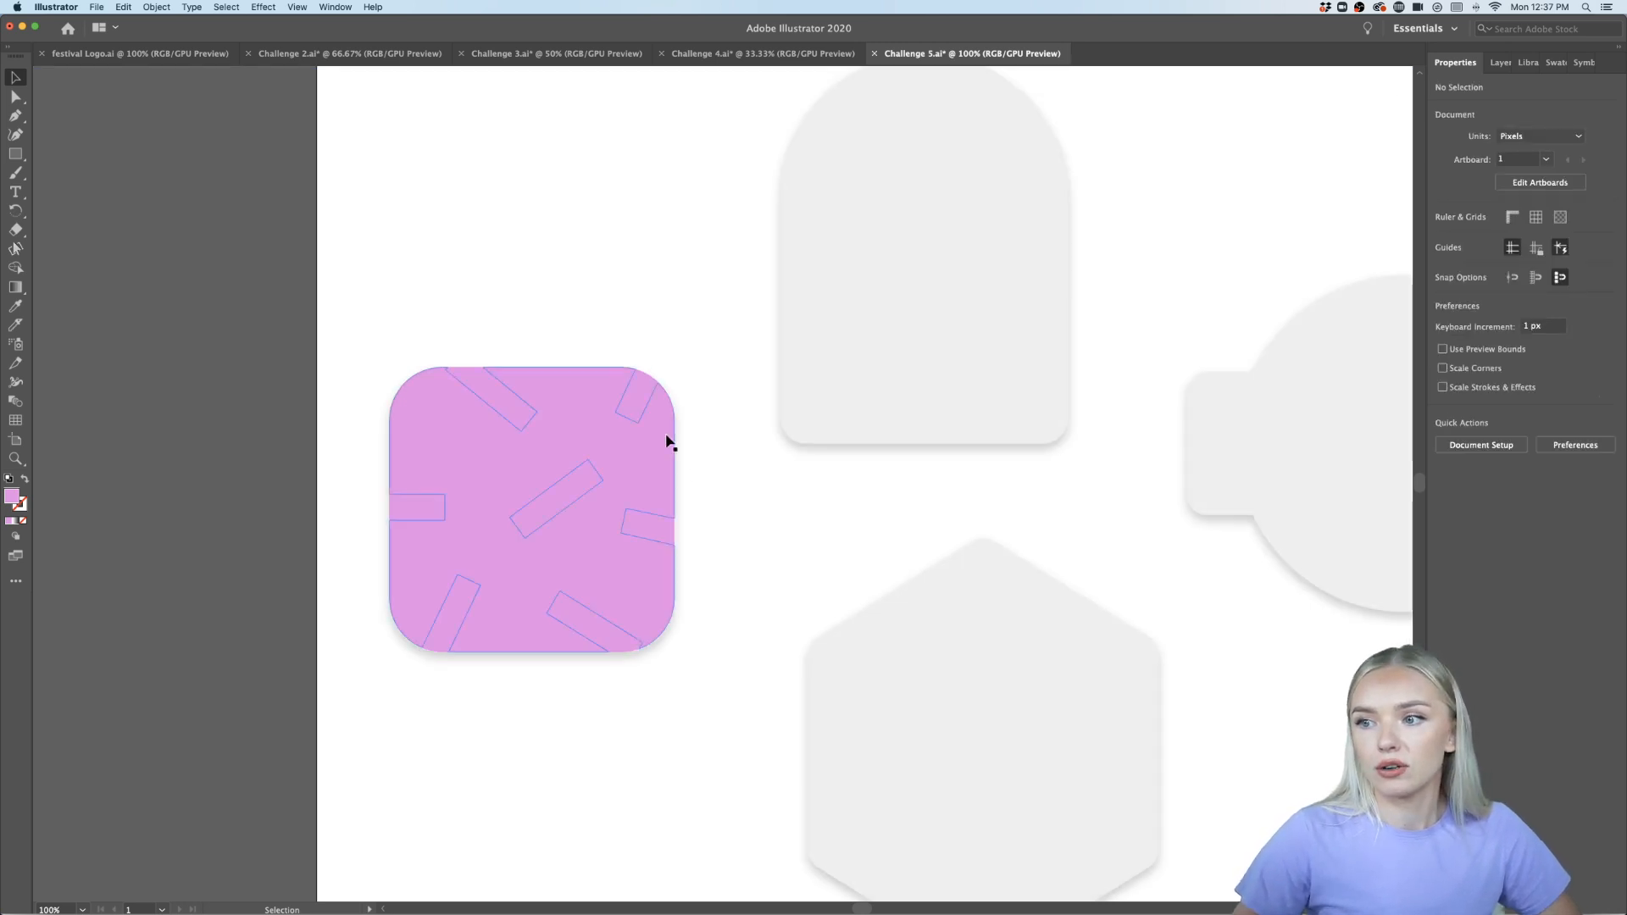
# Examine the properties of the rounded square's background piece inside the divided group
pyautogui.click(639, 415)
pyautogui.click(592, 412)
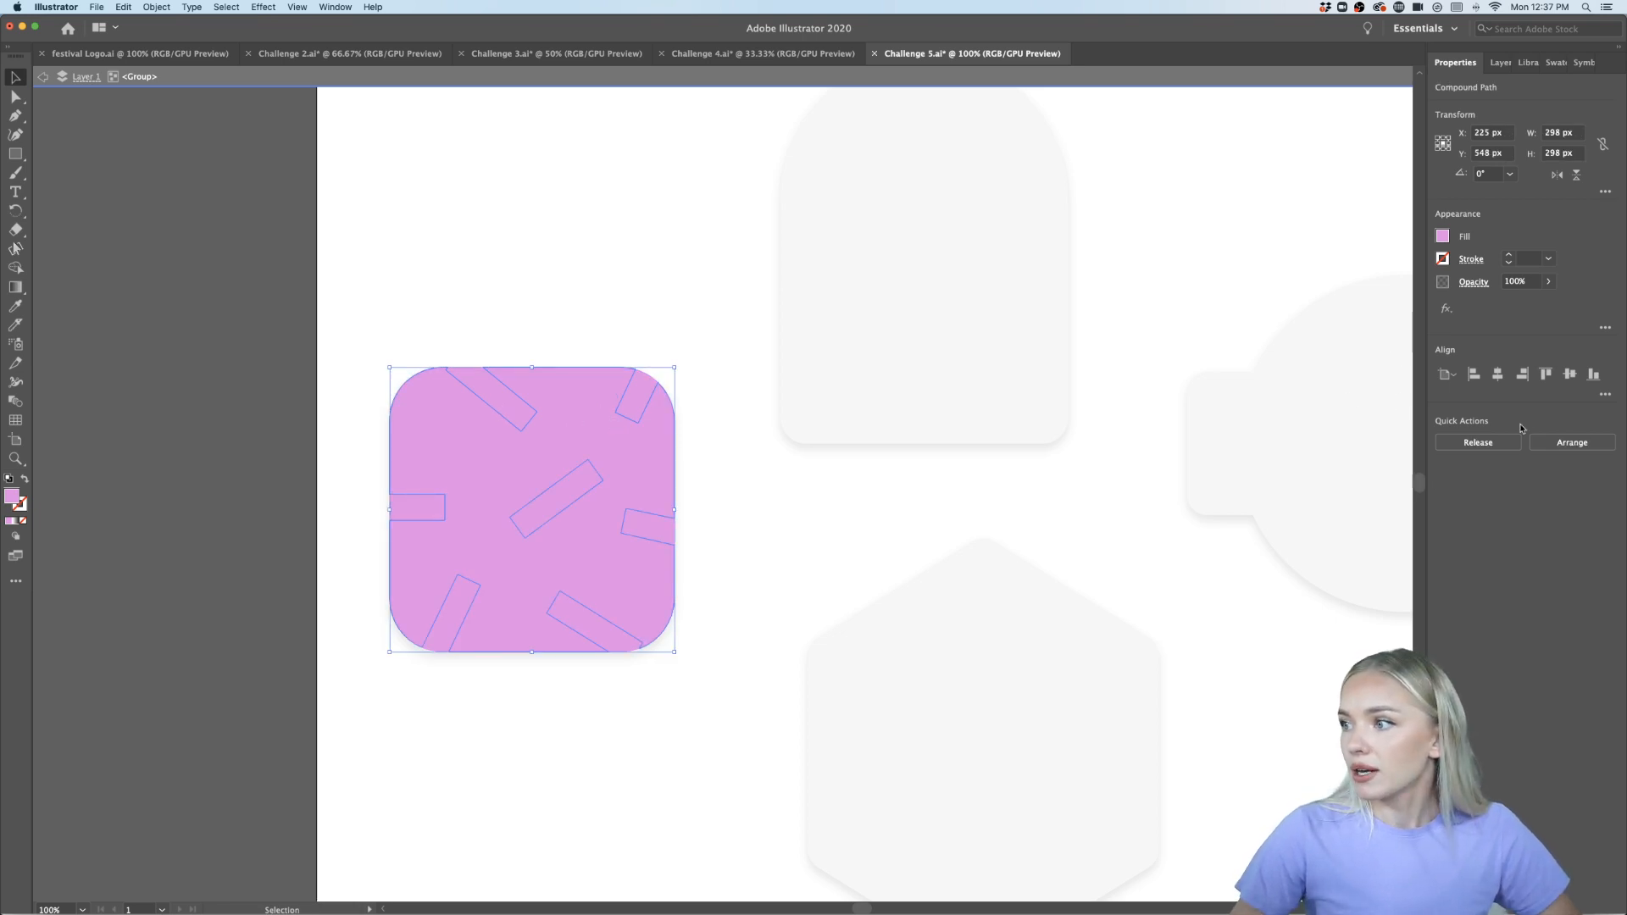
pyautogui.click(1529, 61)
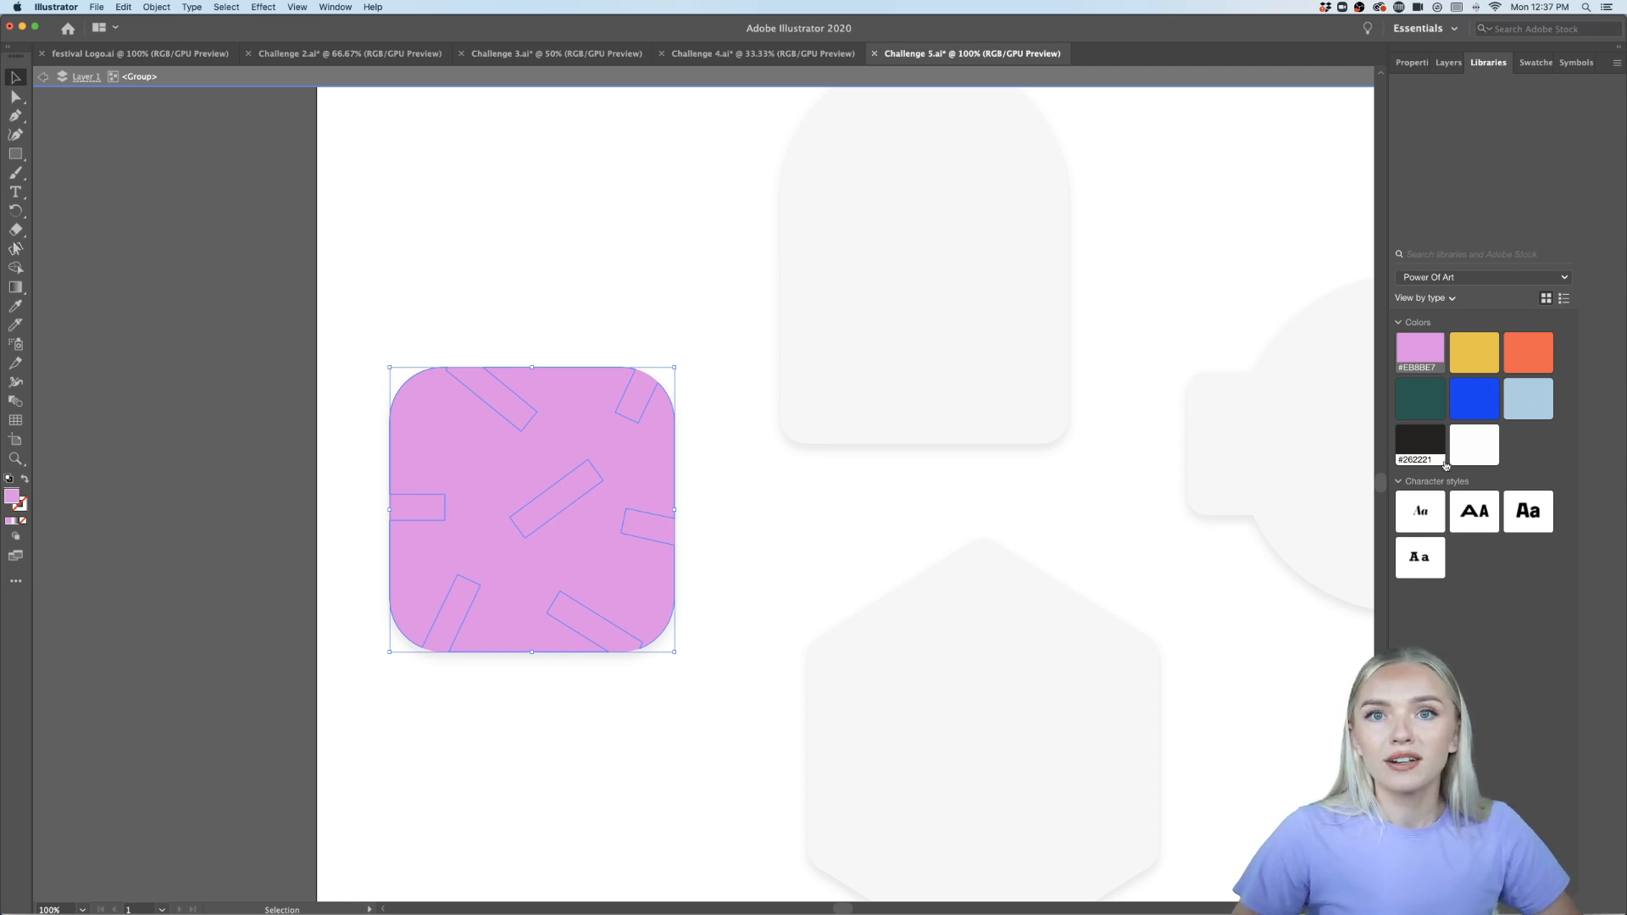
pyautogui.click(337, 8)
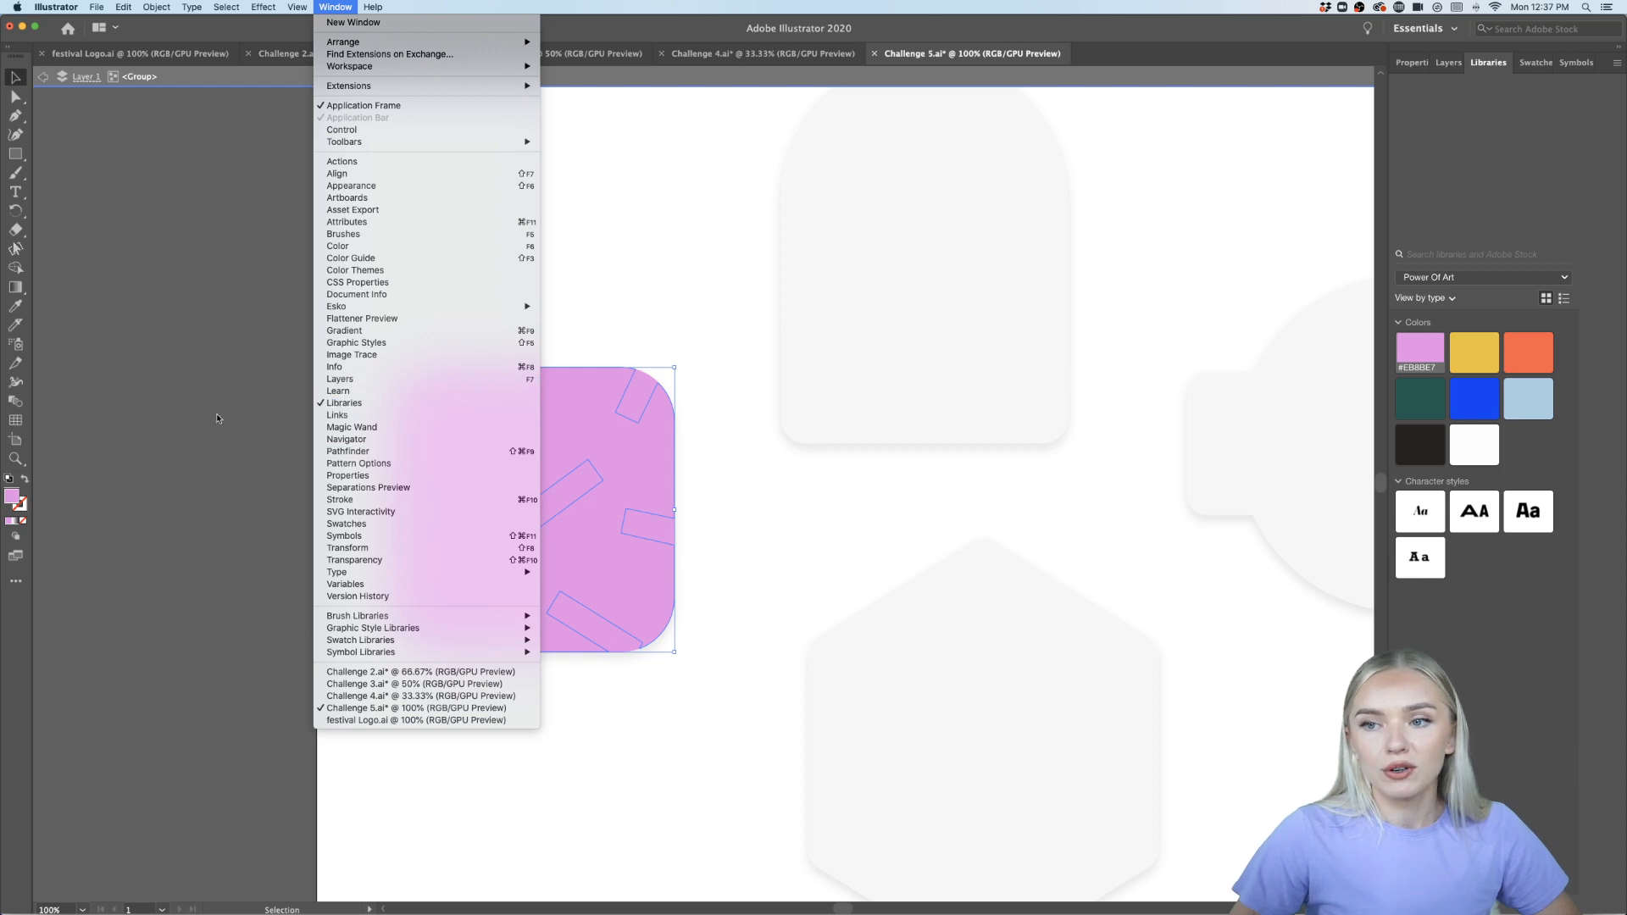
pyautogui.click(347, 475)
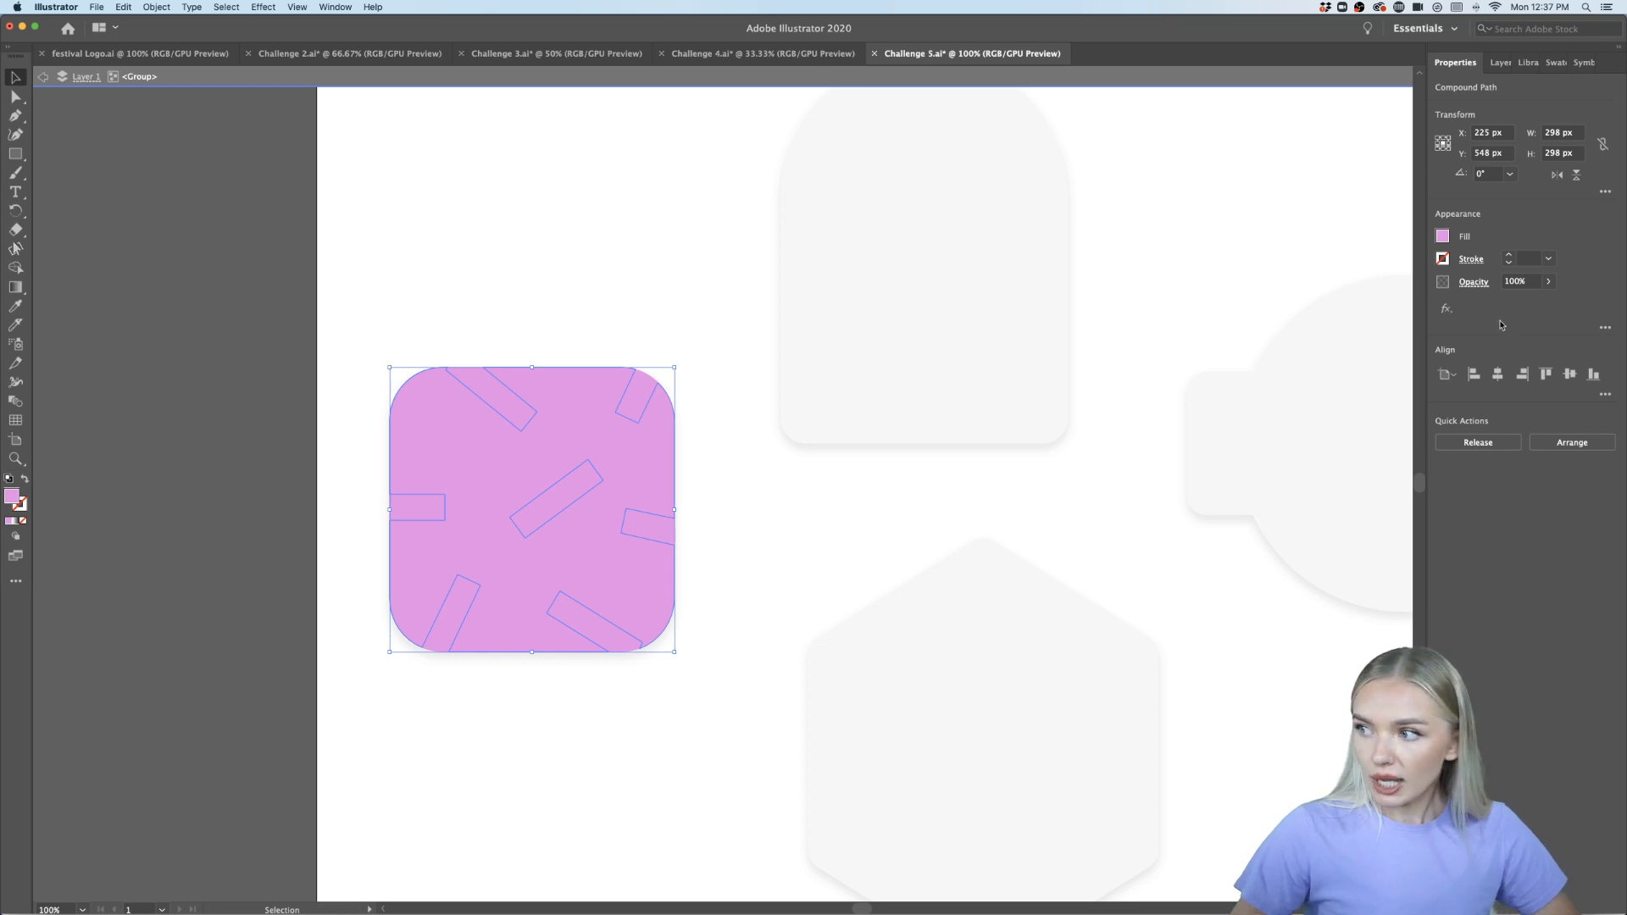
pyautogui.click(334, 8)
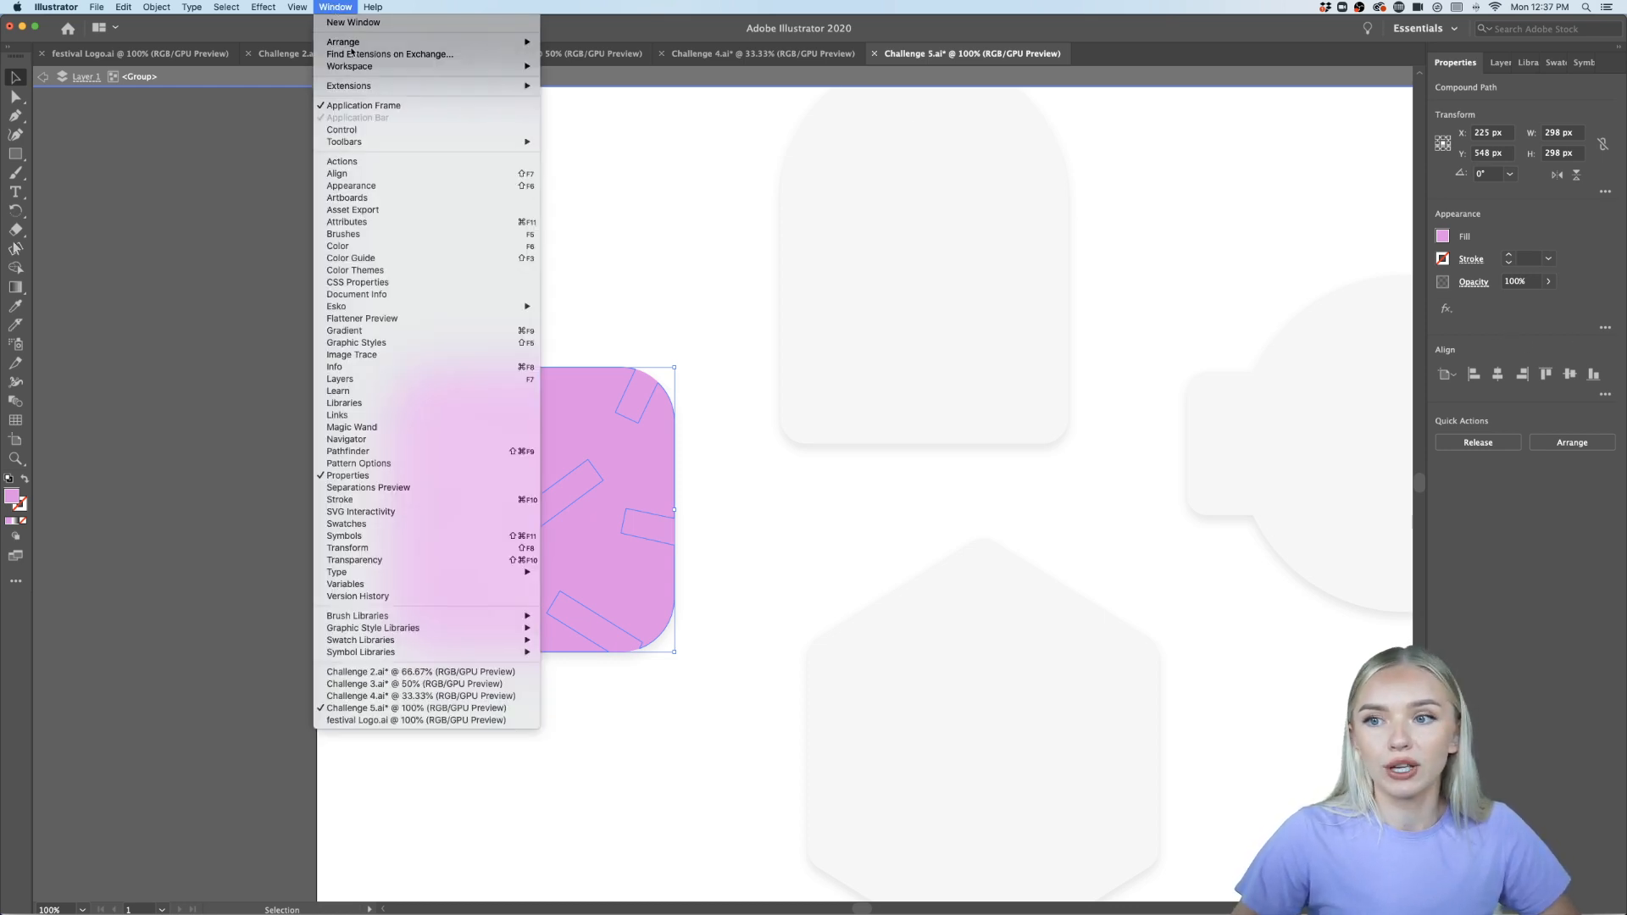
pyautogui.click(348, 476)
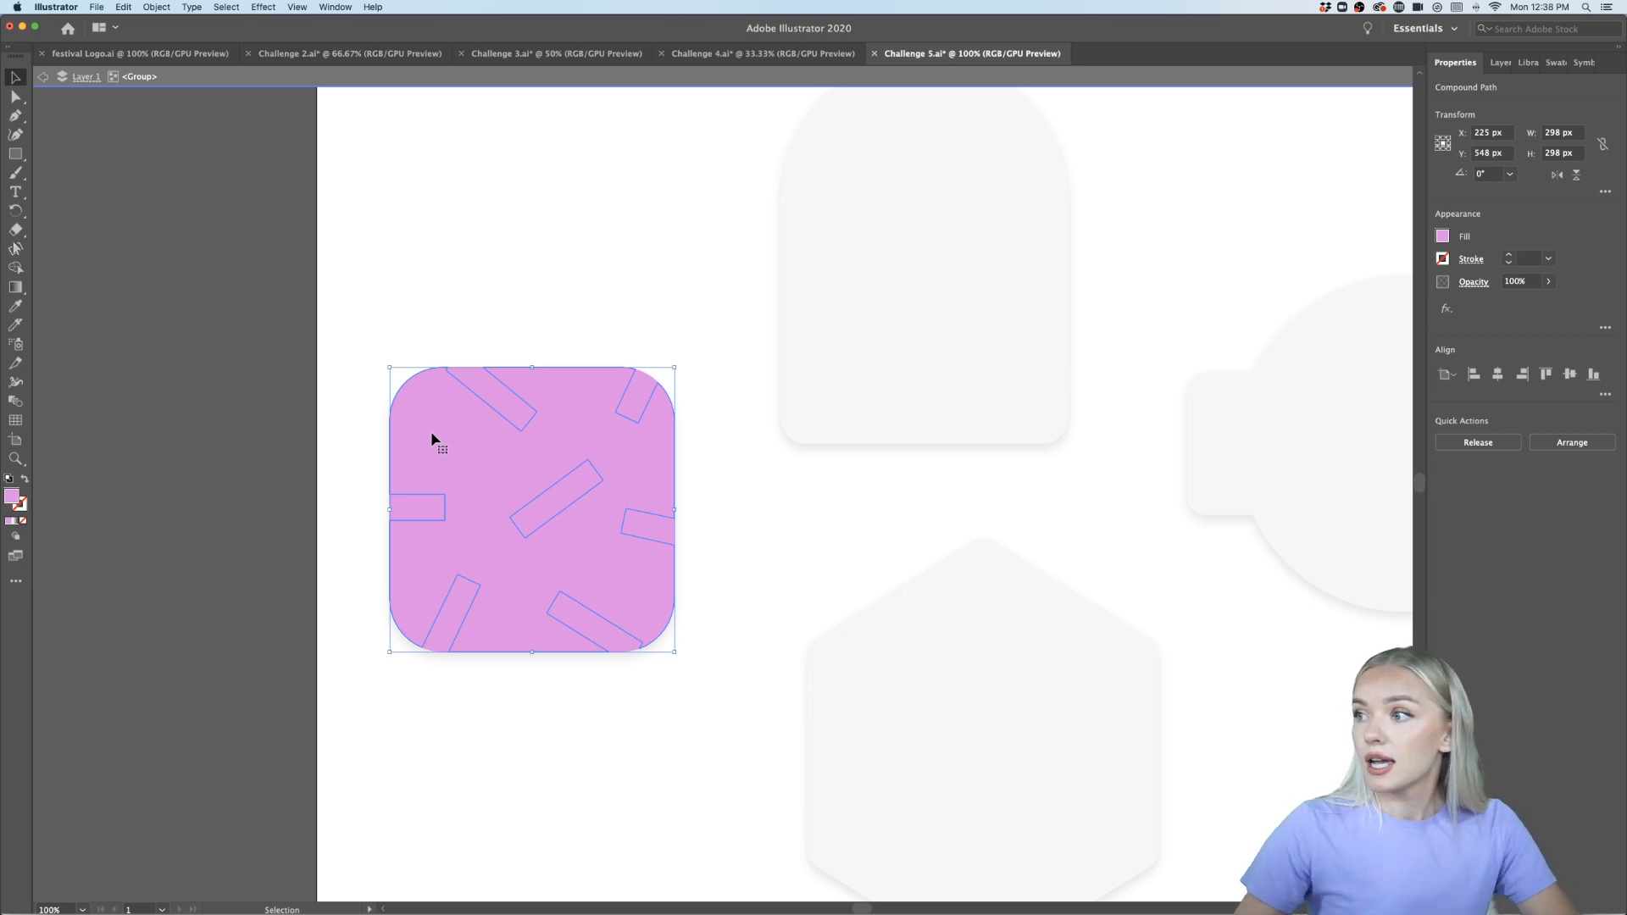
# Draw a temporary 197 × 116 px rectangle above the rounded square, and delete it
pyautogui.click(15, 153)
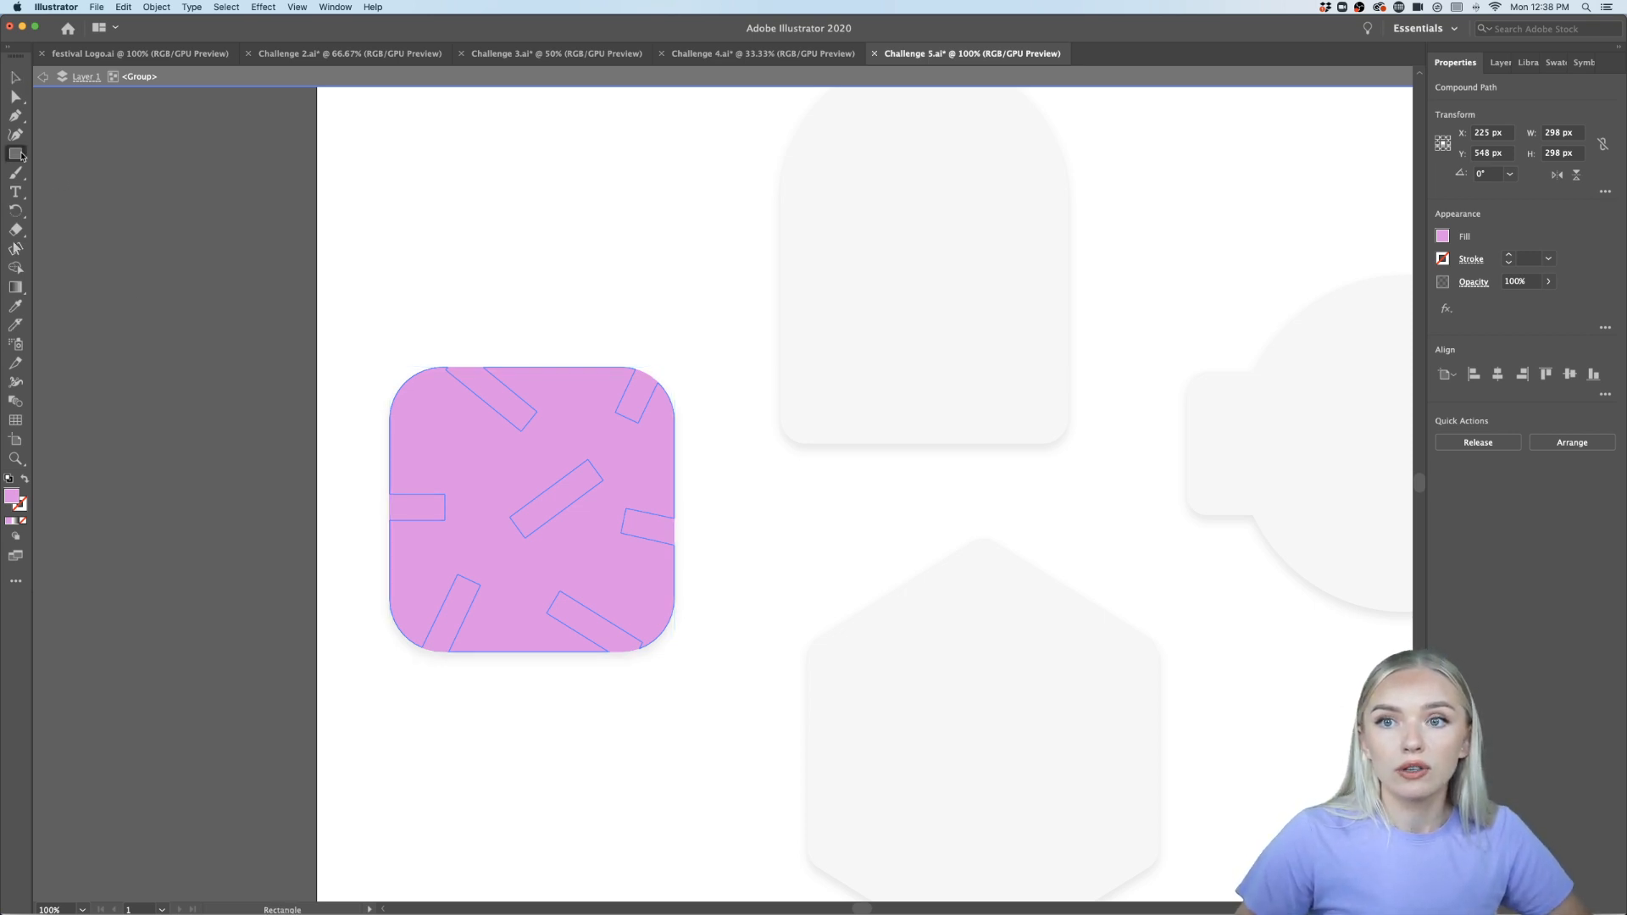
pyautogui.moveTo(205, 196); pyautogui.dragTo(394, 307)
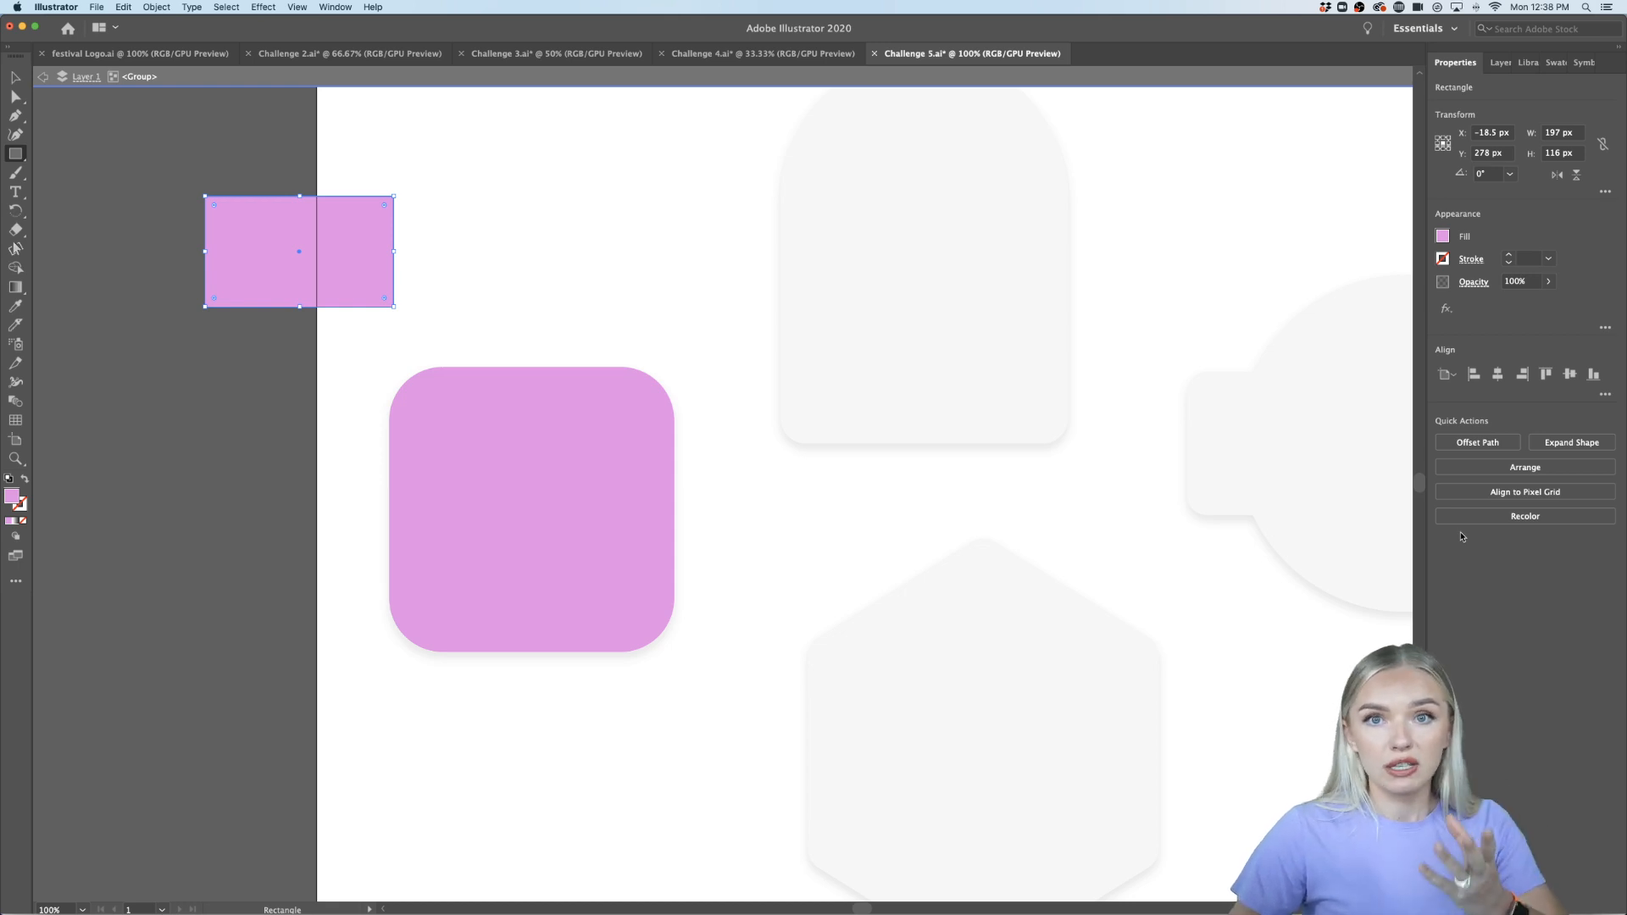
pyautogui.click(14, 78)
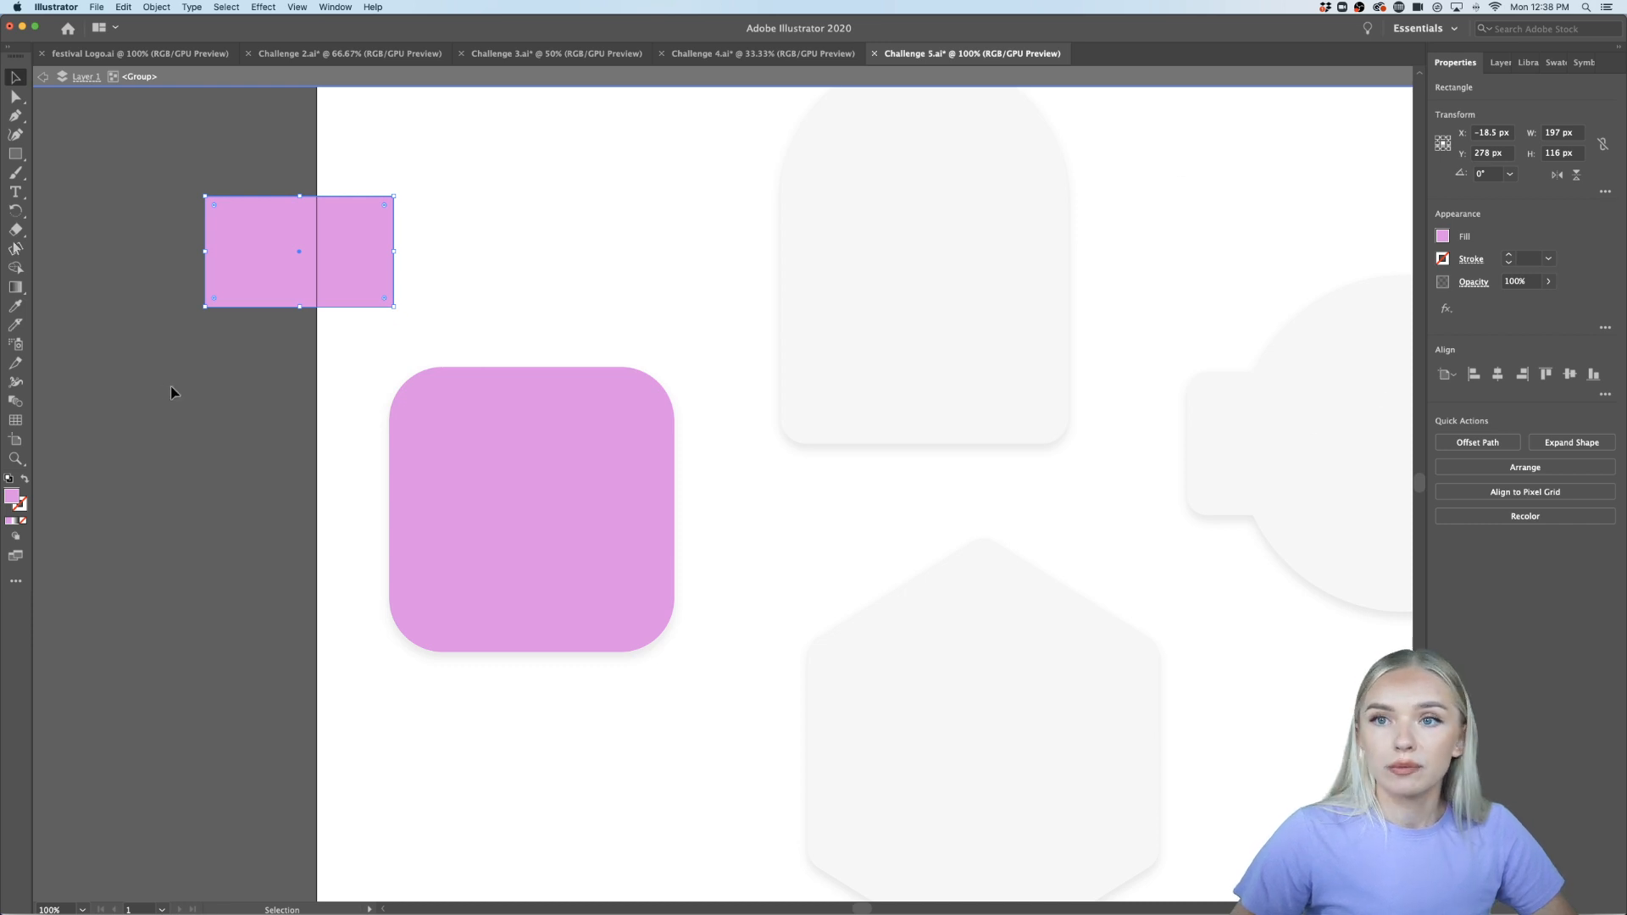
pyautogui.press('Delete')
pyautogui.doubleClick(240, 280)
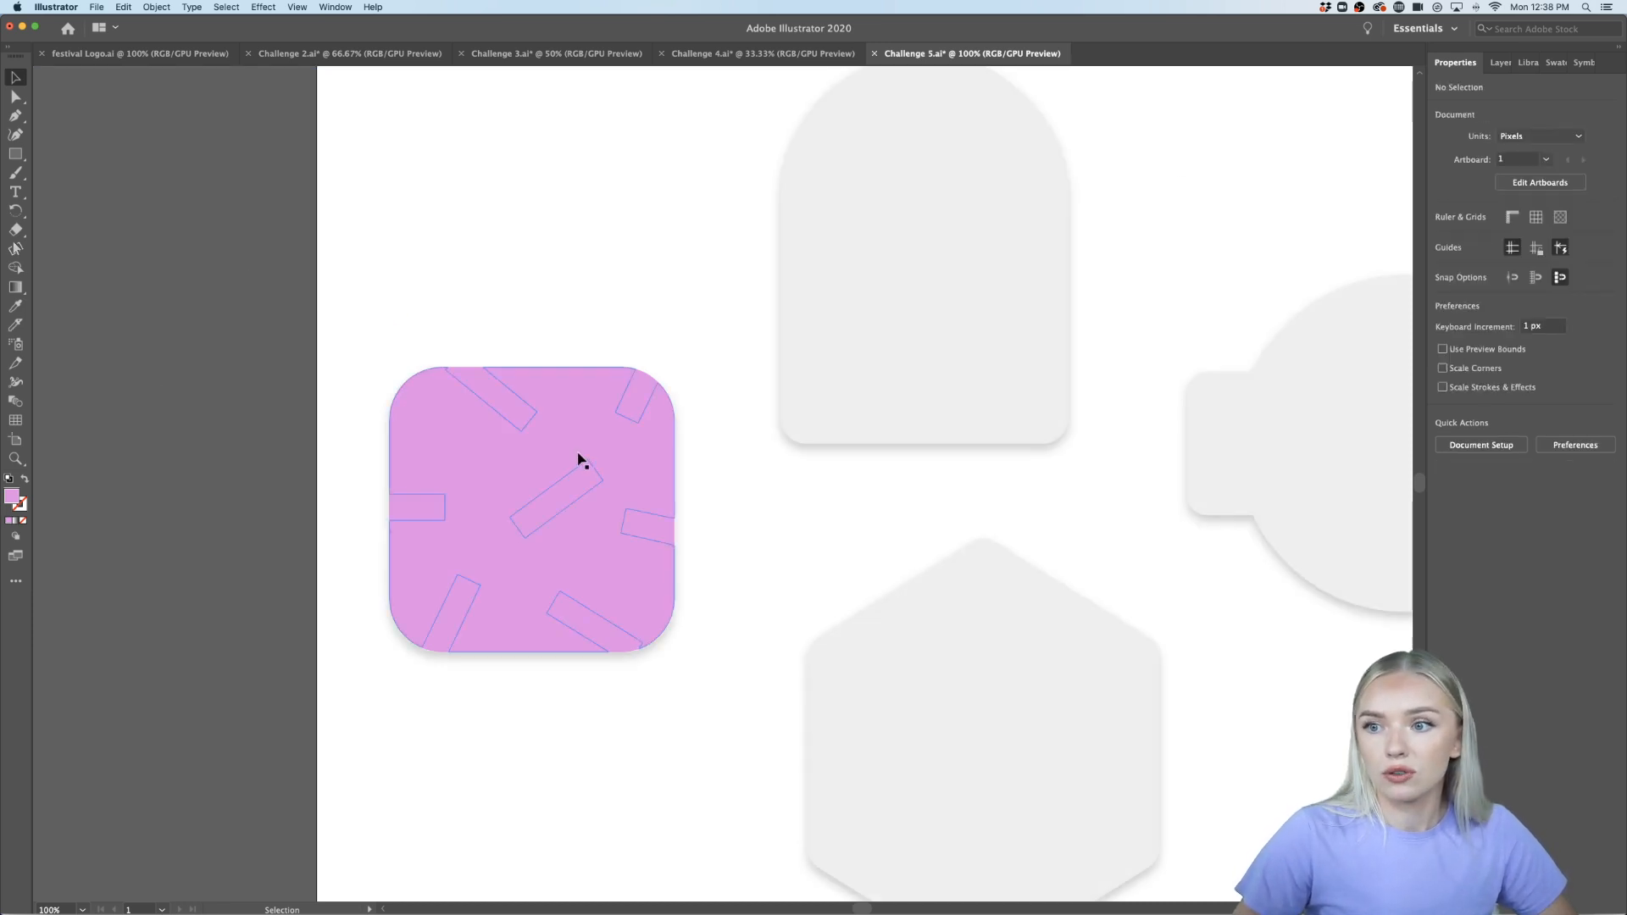
# Fill the whole divided group with the library's light blue, and recolour only its background piece pink
pyautogui.click(552, 434)
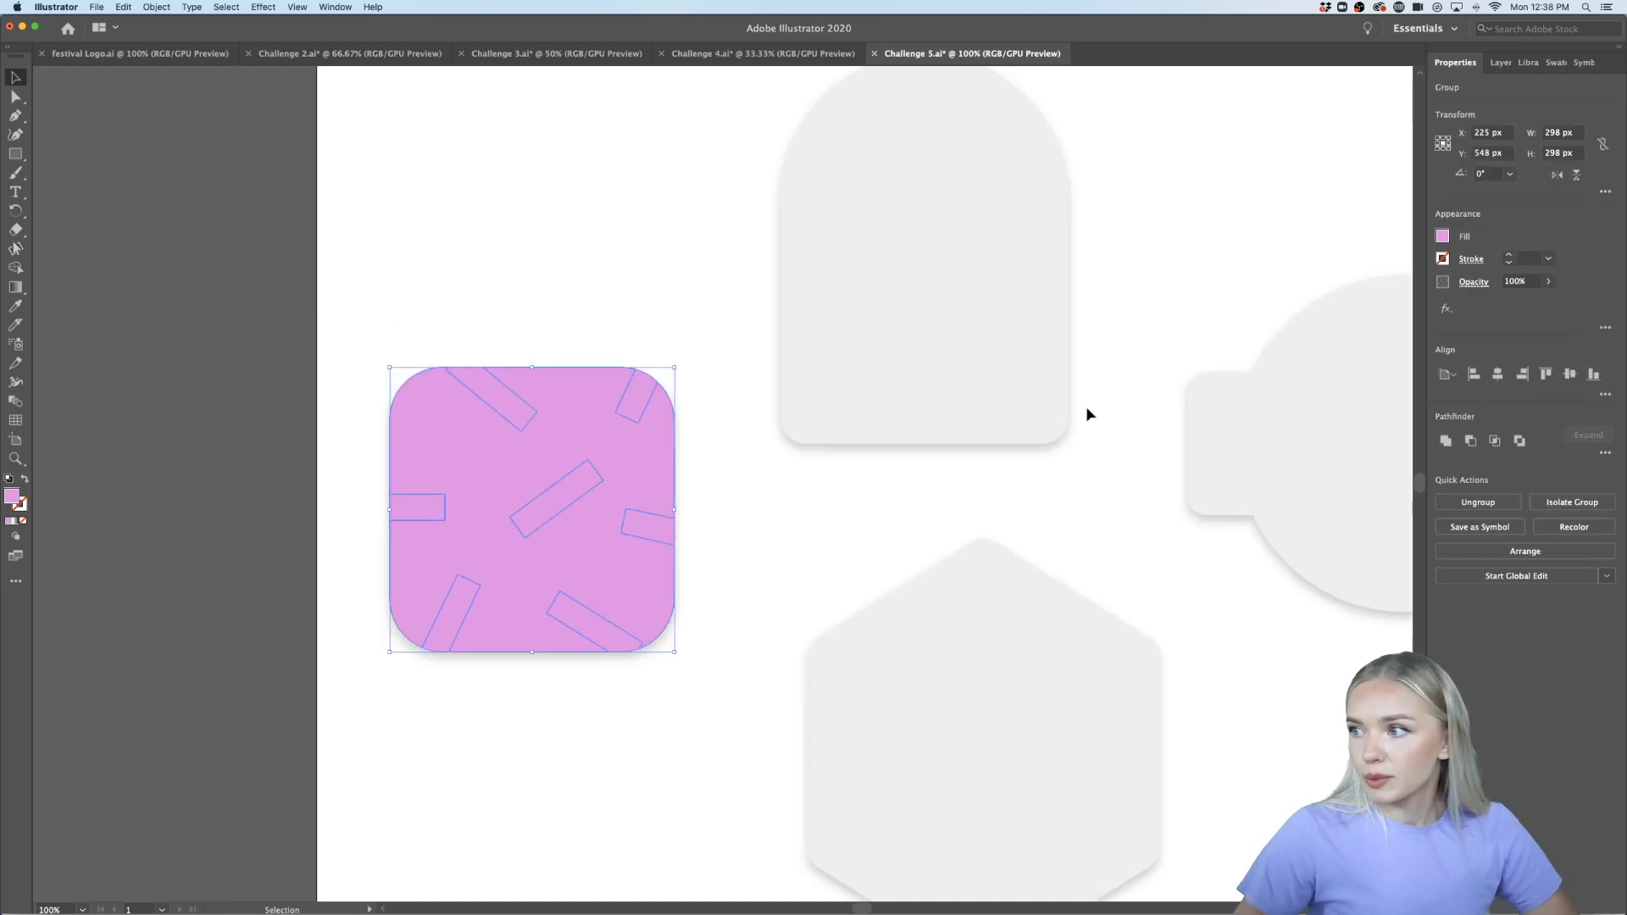
pyautogui.click(1529, 62)
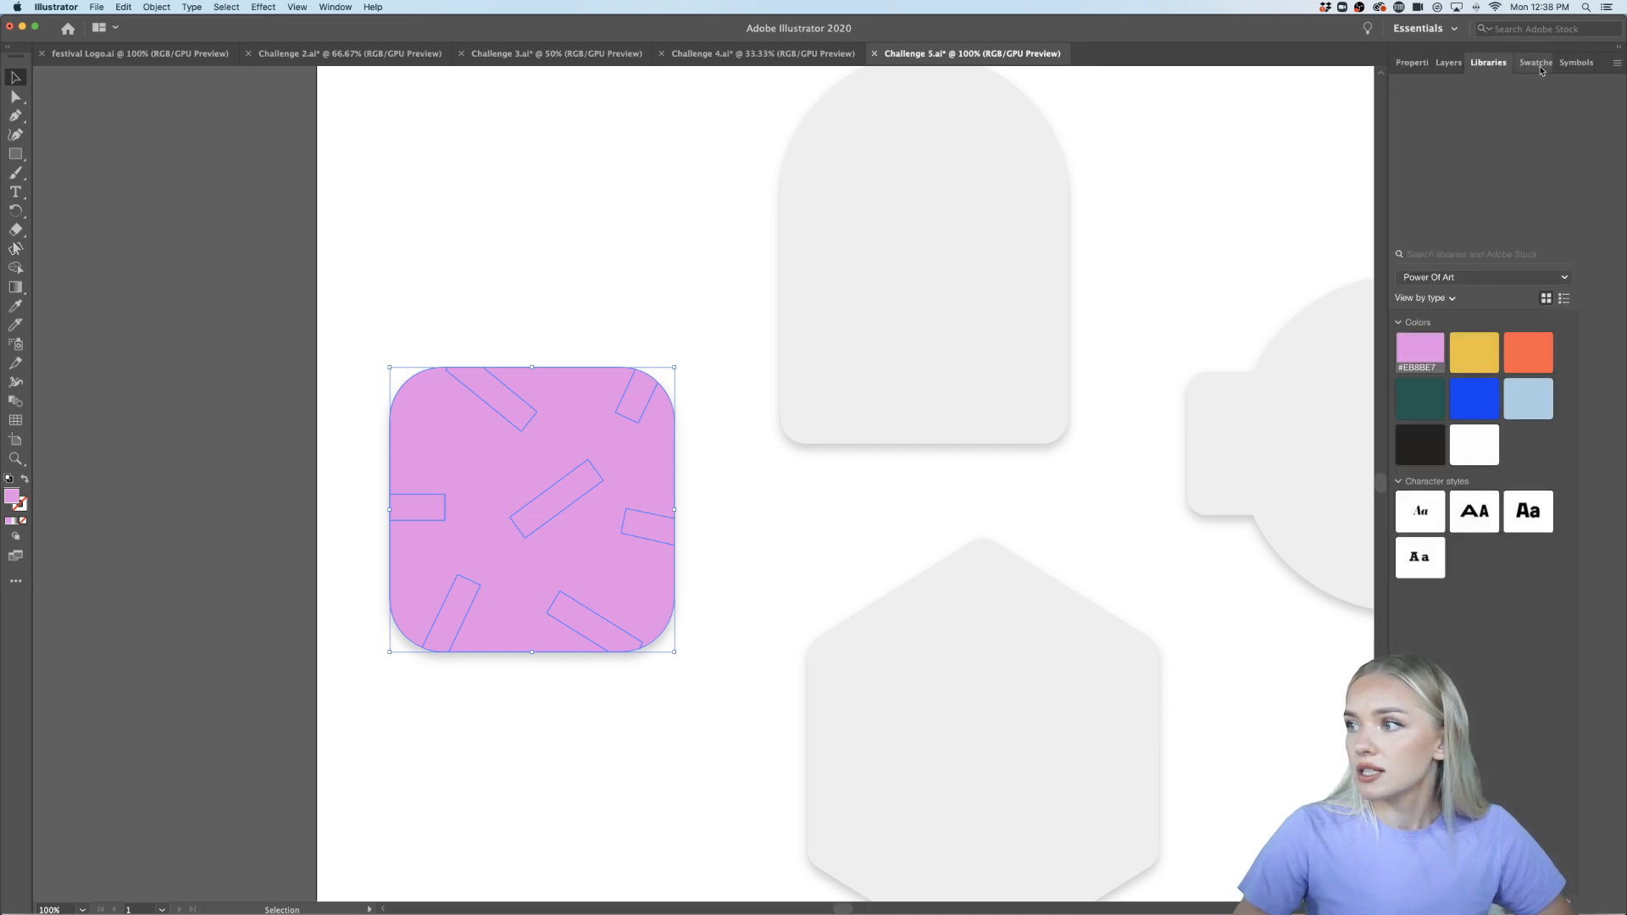
pyautogui.click(1523, 398)
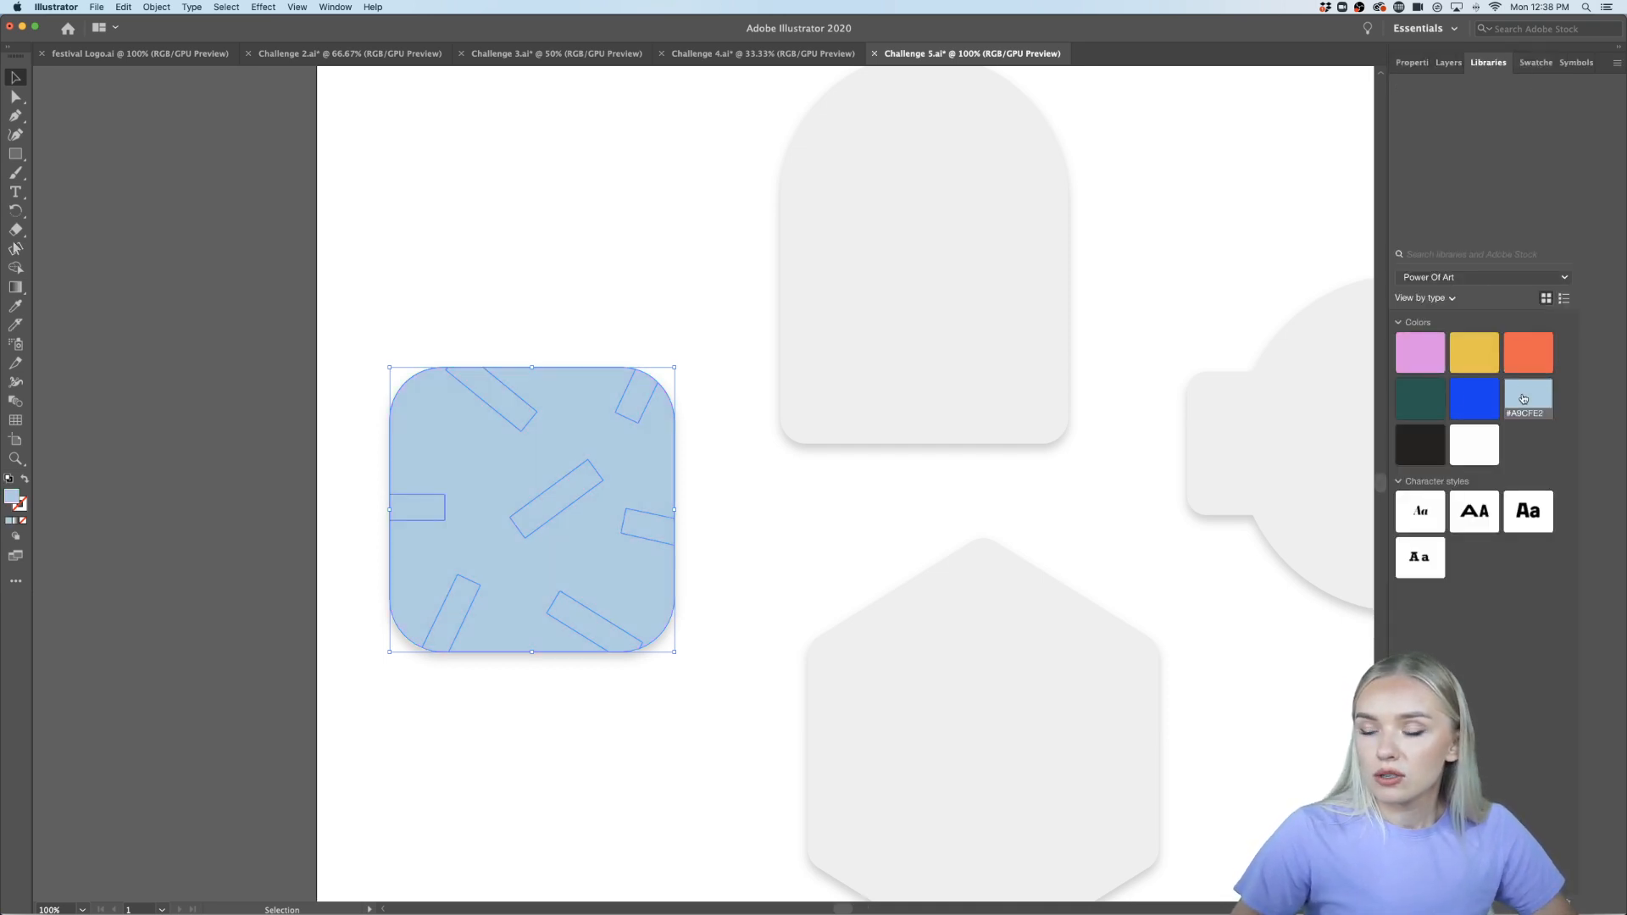
pyautogui.click(205, 410)
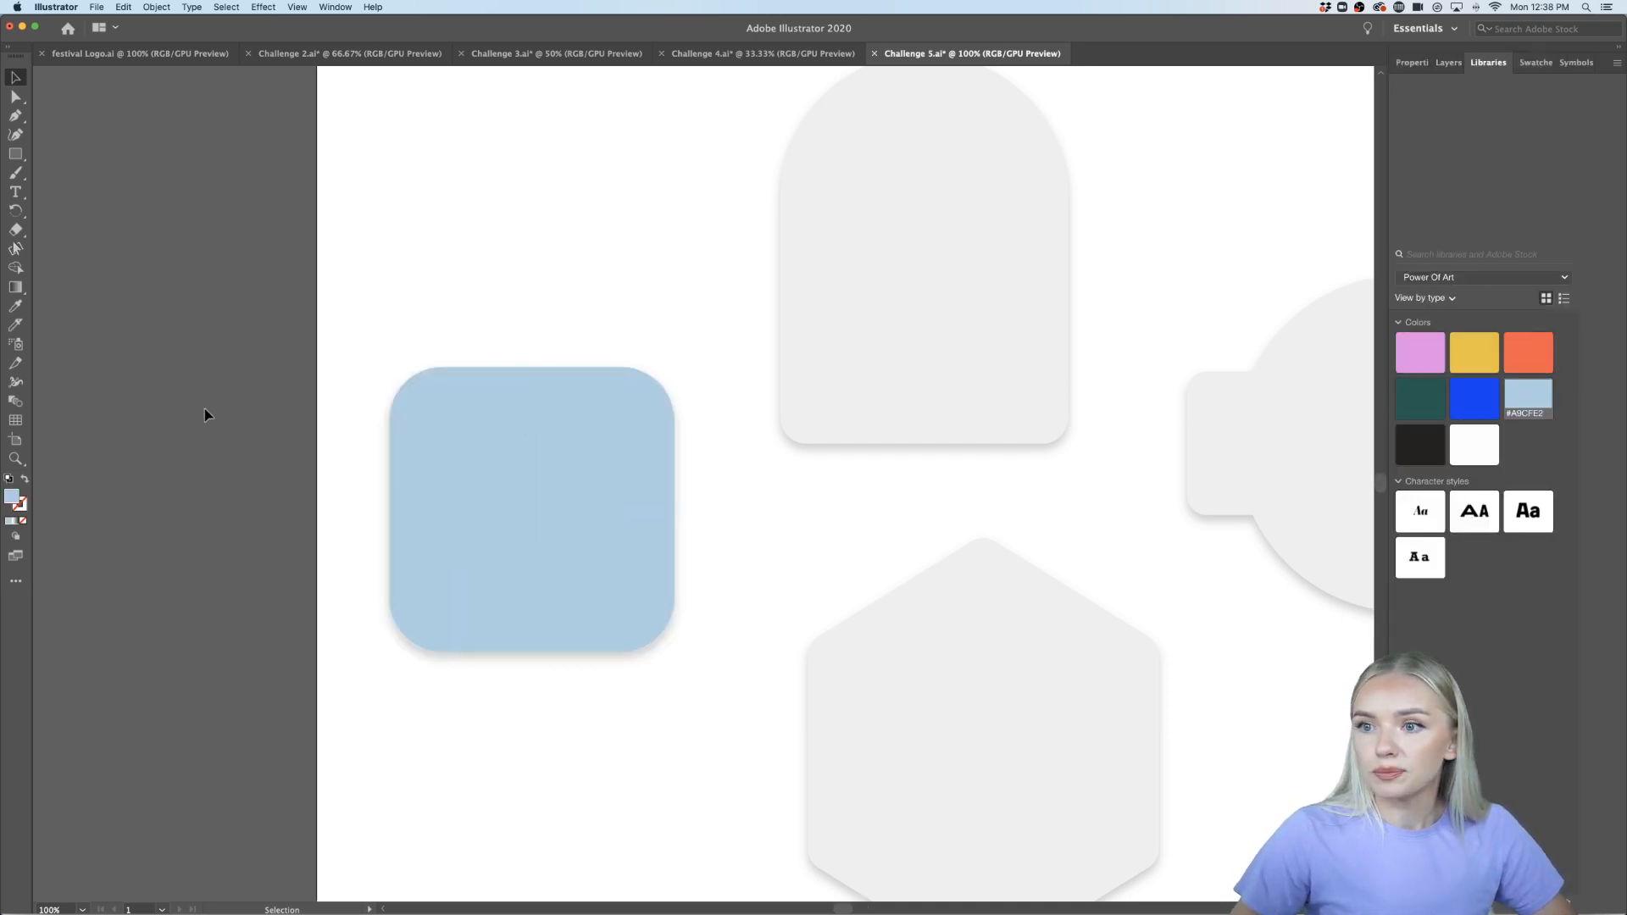
pyautogui.doubleClick(425, 421)
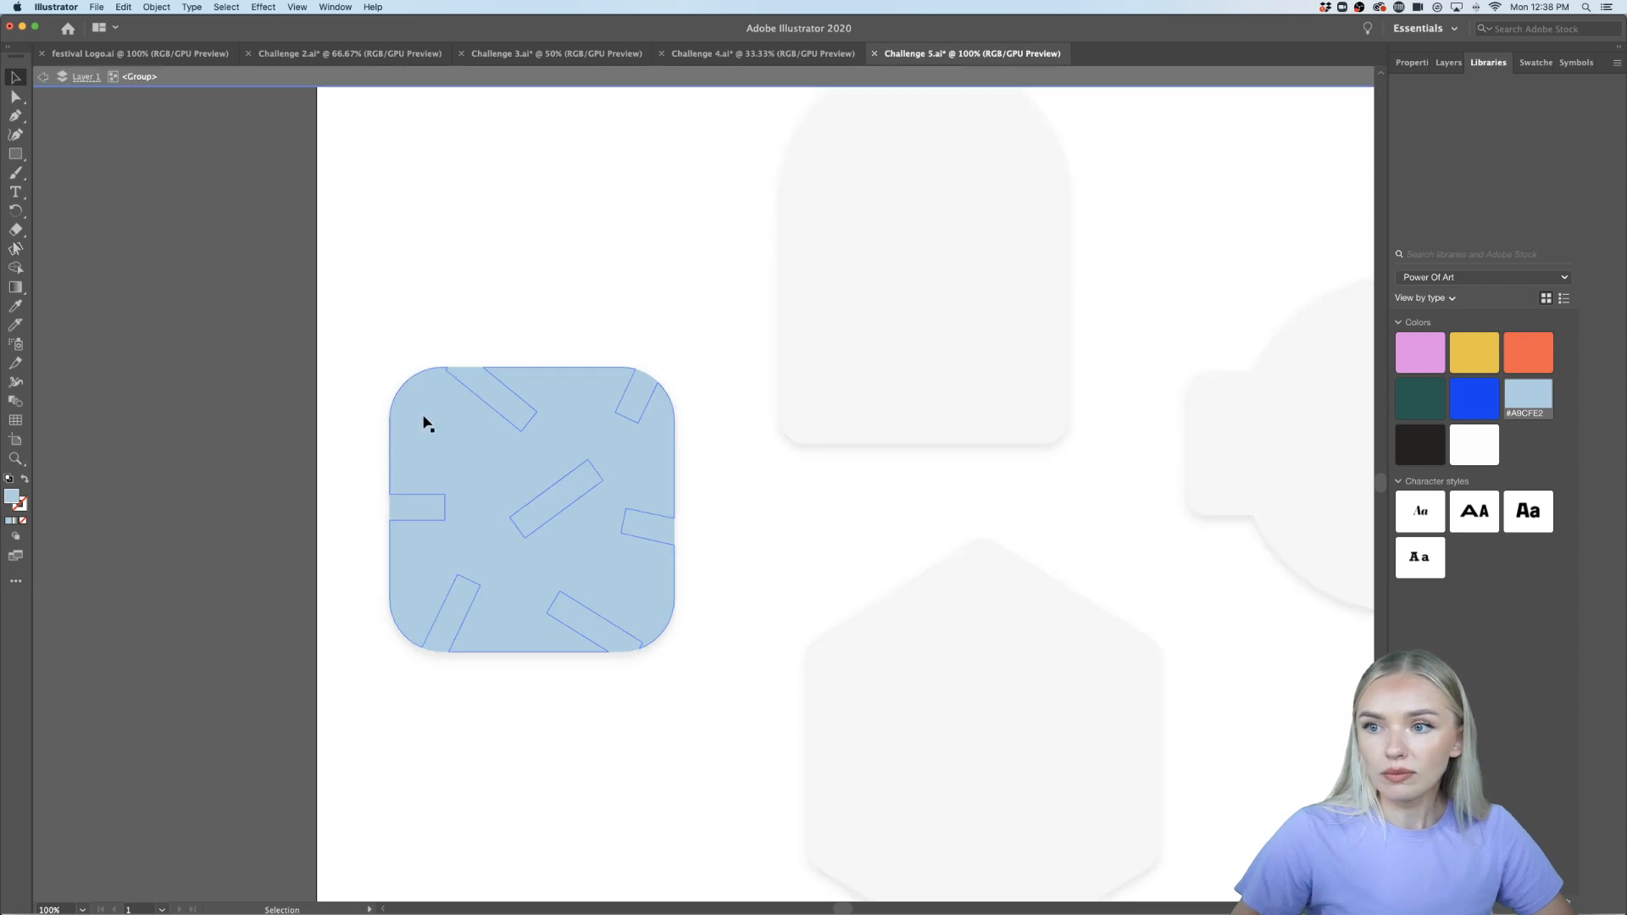
pyautogui.click(1437, 354)
pyautogui.click(190, 526)
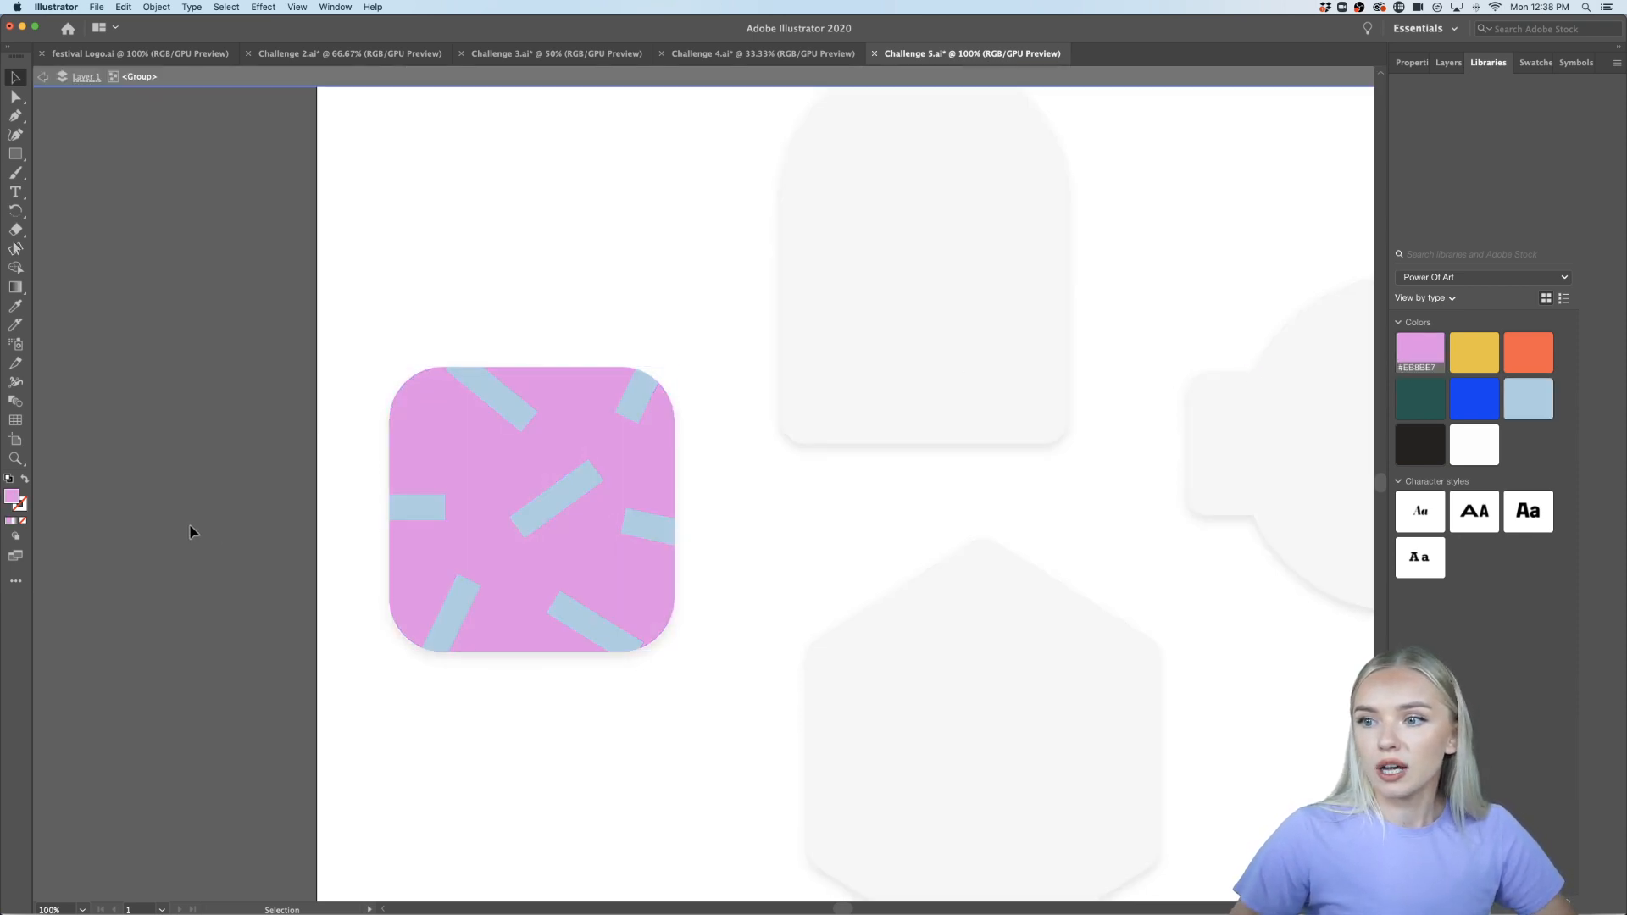
# Leave isolation and fill the entire rounded-square group, bars included, with the library's pink
pyautogui.scroll(2, 535, 535)
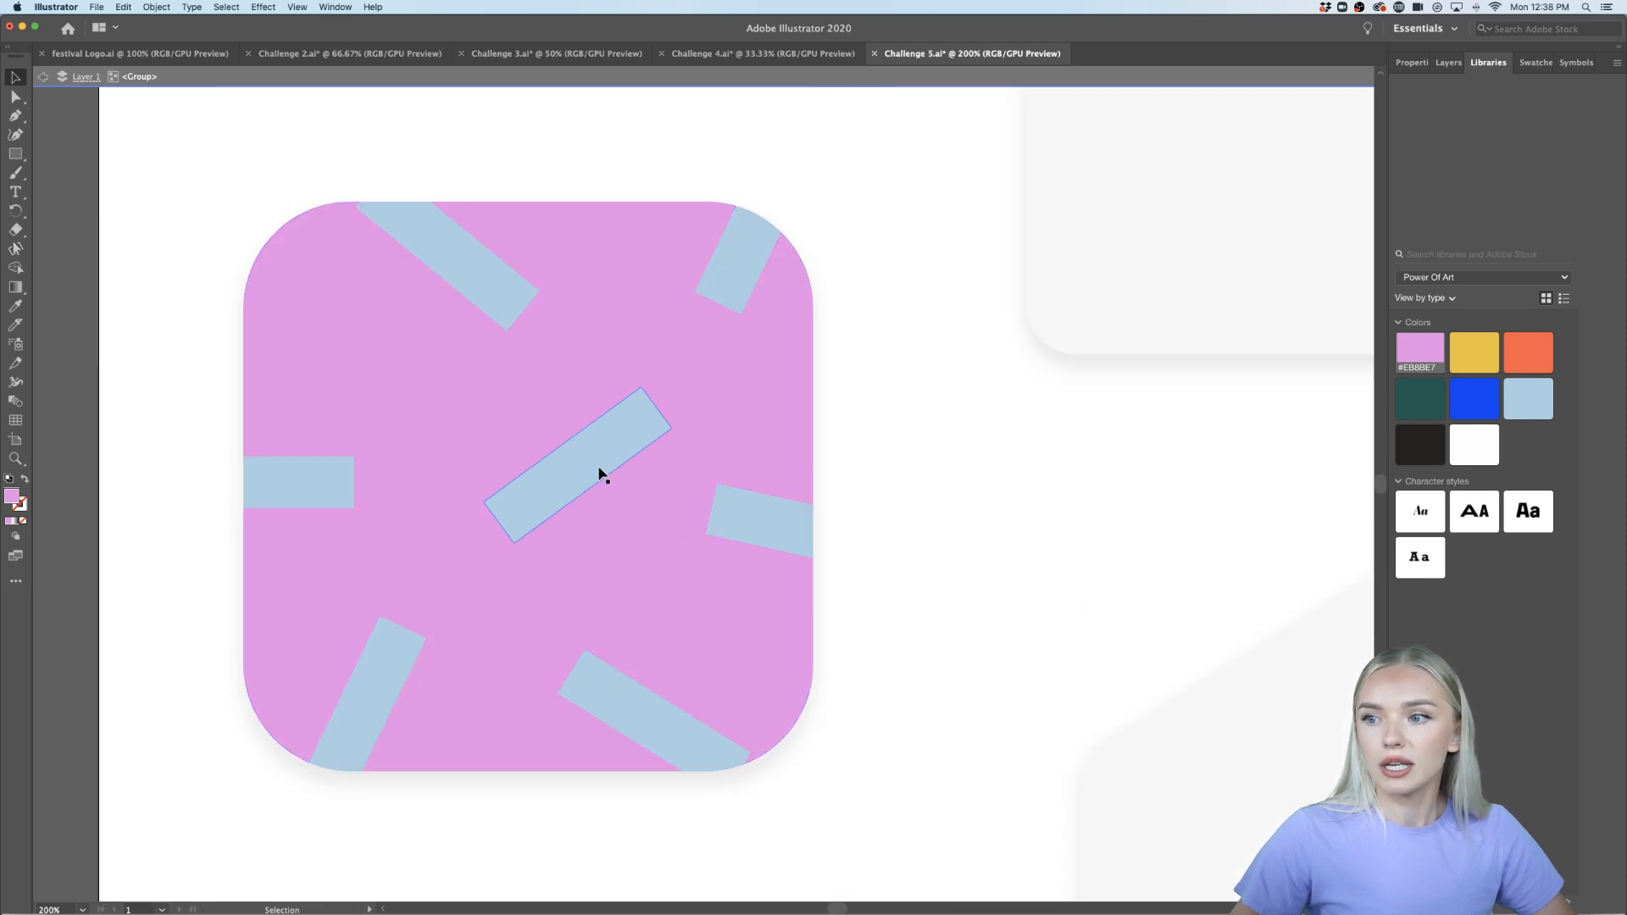
pyautogui.doubleClick(601, 469)
pyautogui.doubleClick(692, 636)
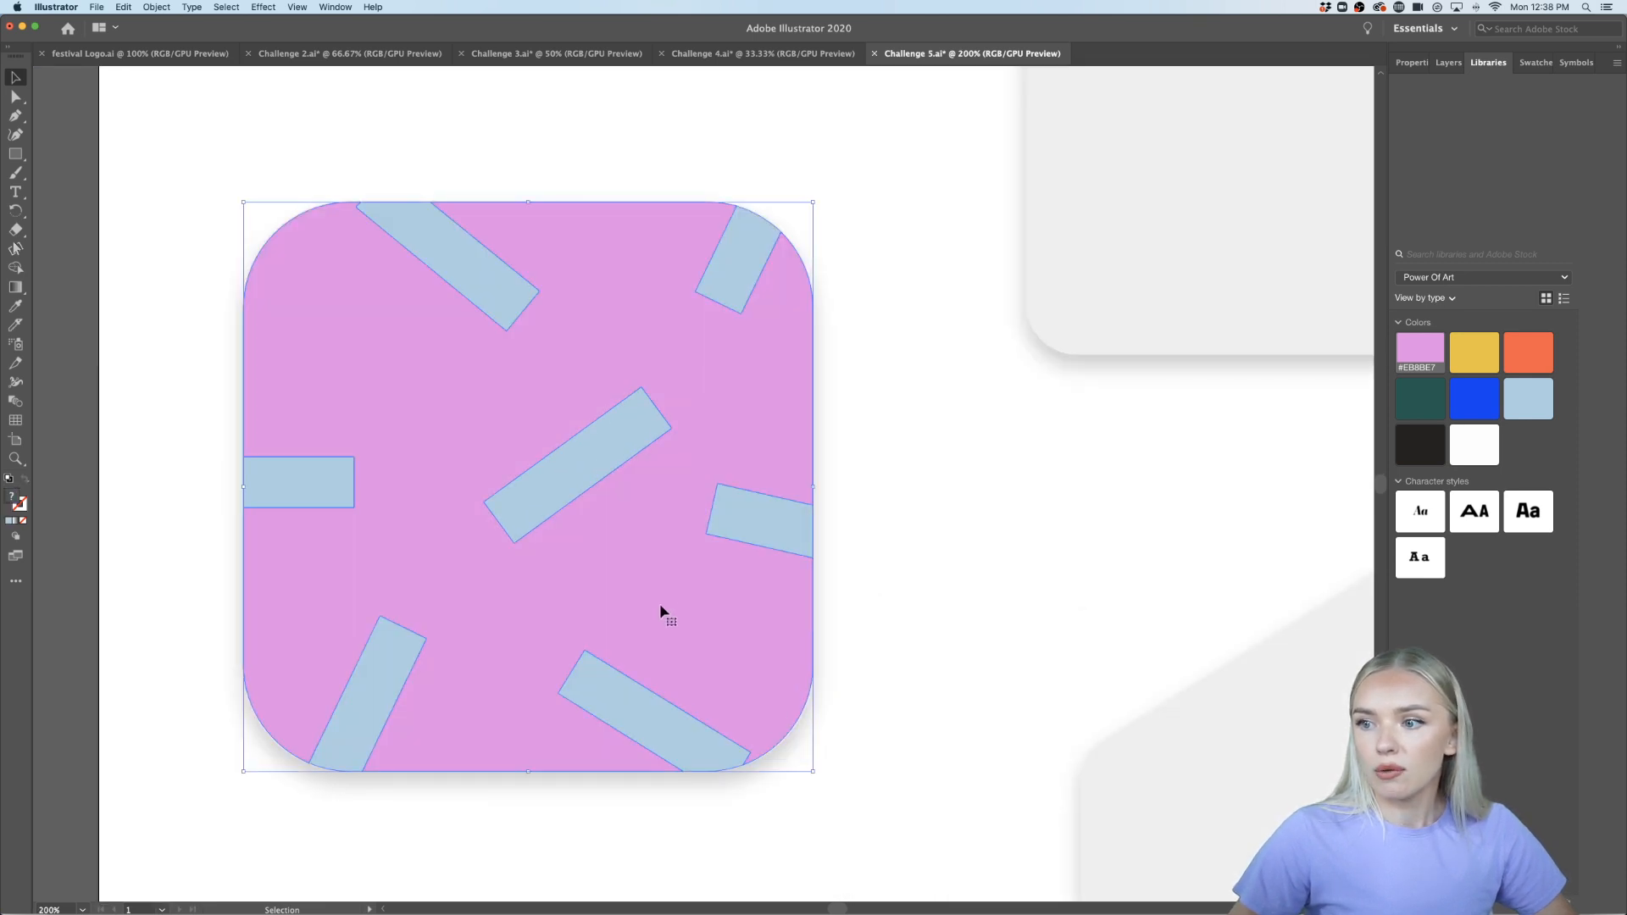
pyautogui.click(1410, 346)
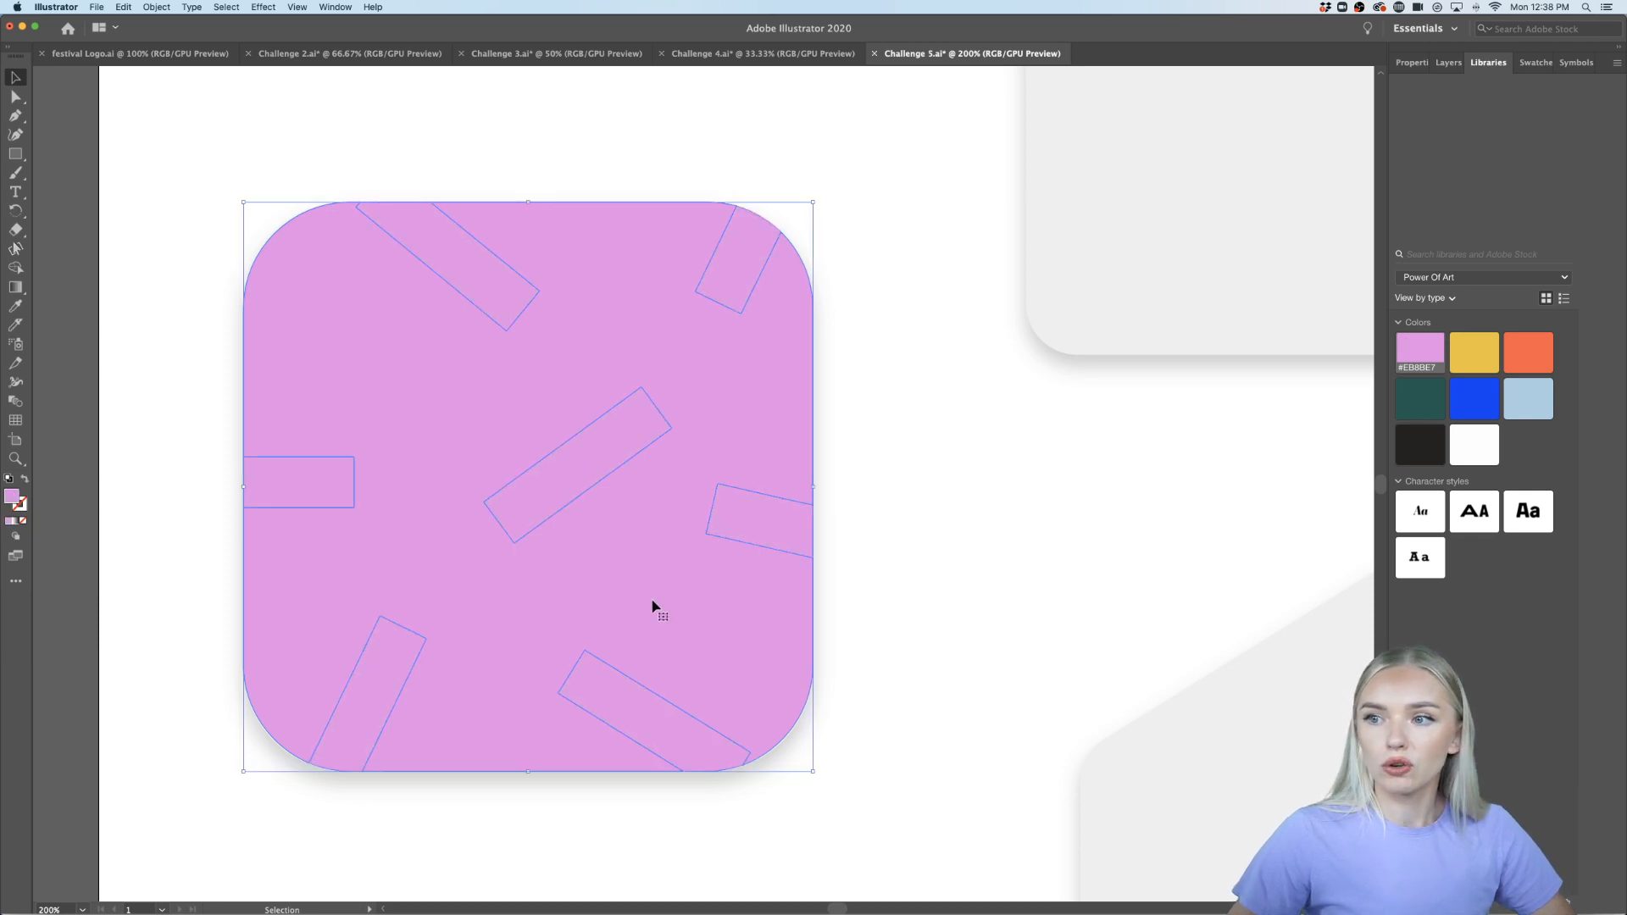
# Isolate the group, fill only its background piece with the library's light blue #A9CFE2, and leave isolation
pyautogui.doubleClick(629, 579)
pyautogui.click(629, 579)
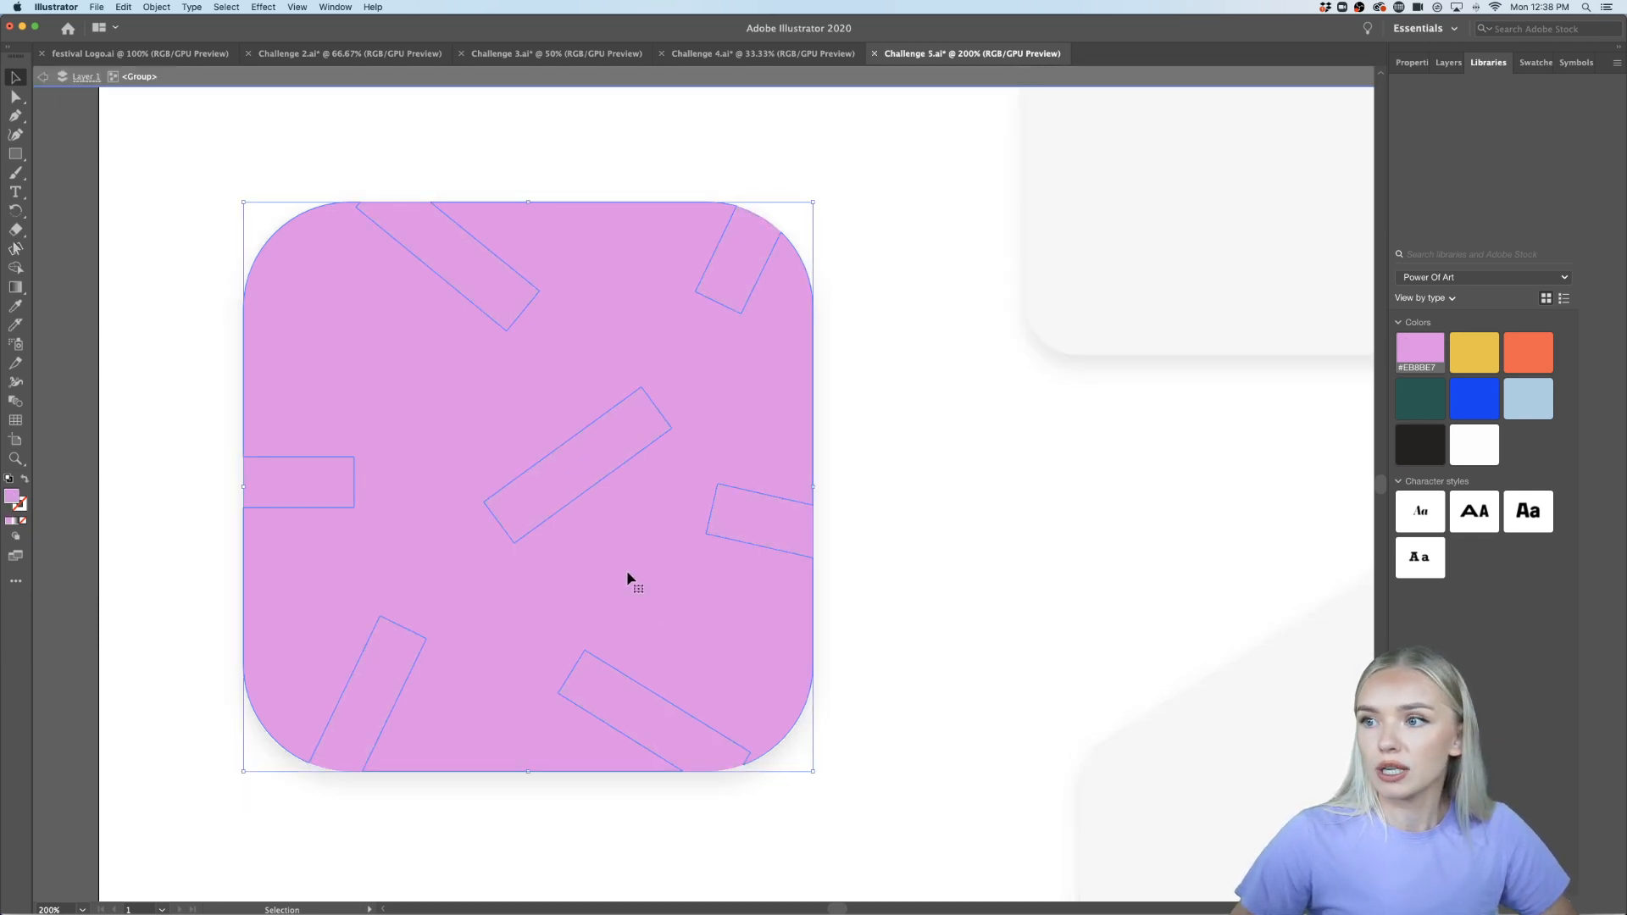
pyautogui.click(1528, 396)
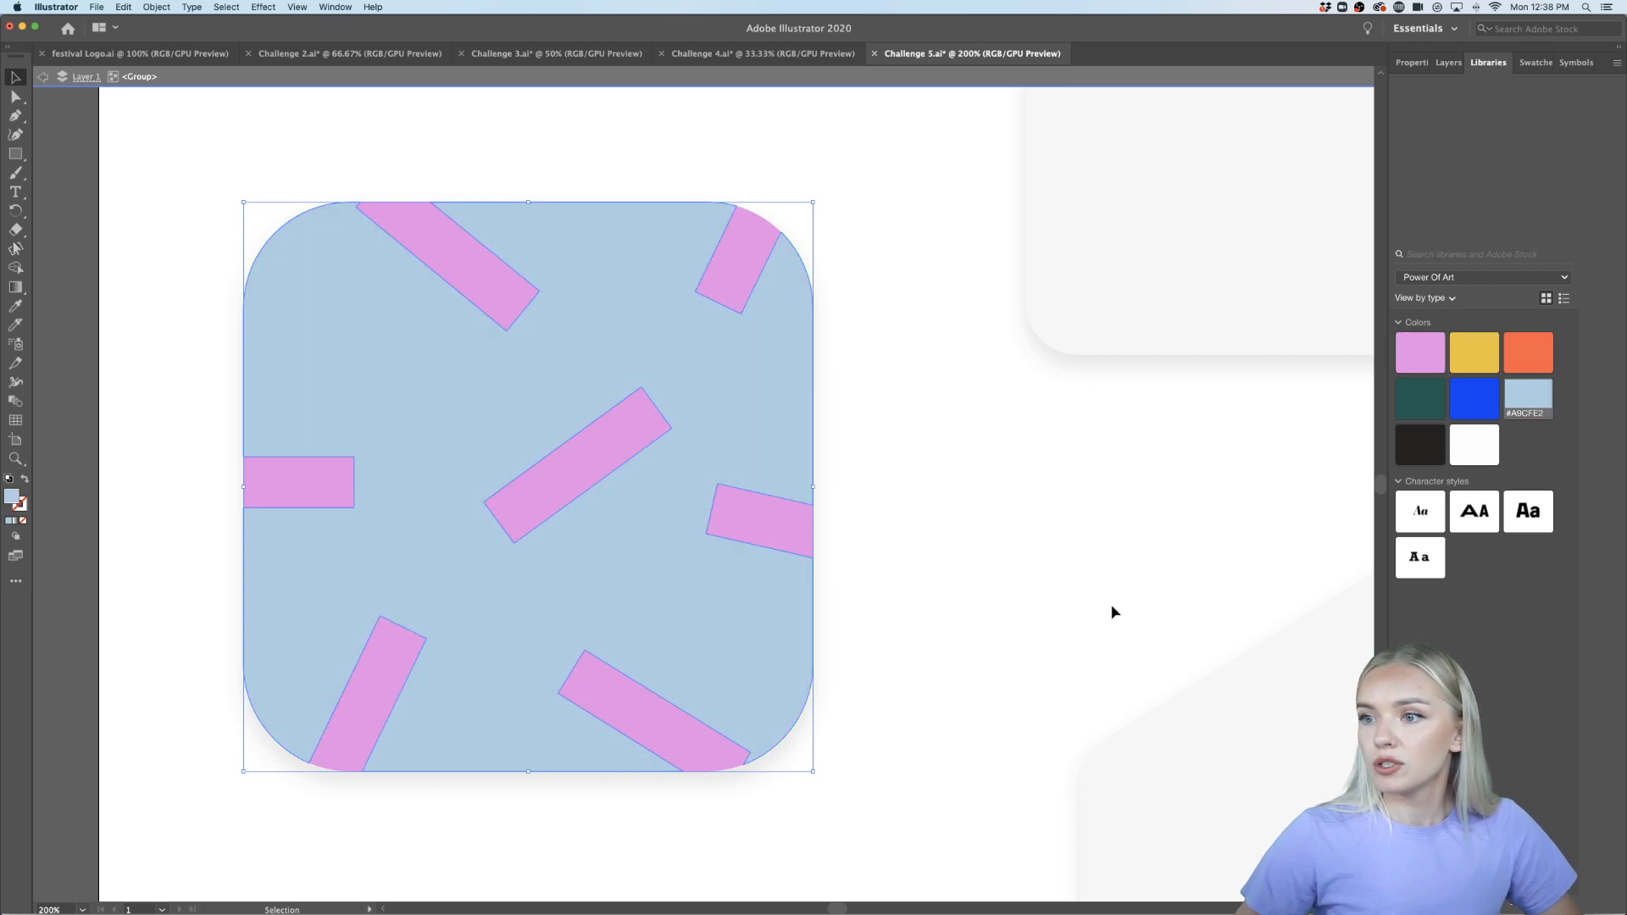
pyautogui.doubleClick(998, 606)
pyautogui.scroll(-3, 998, 606)
pyautogui.hscroll(5, 998, 606)
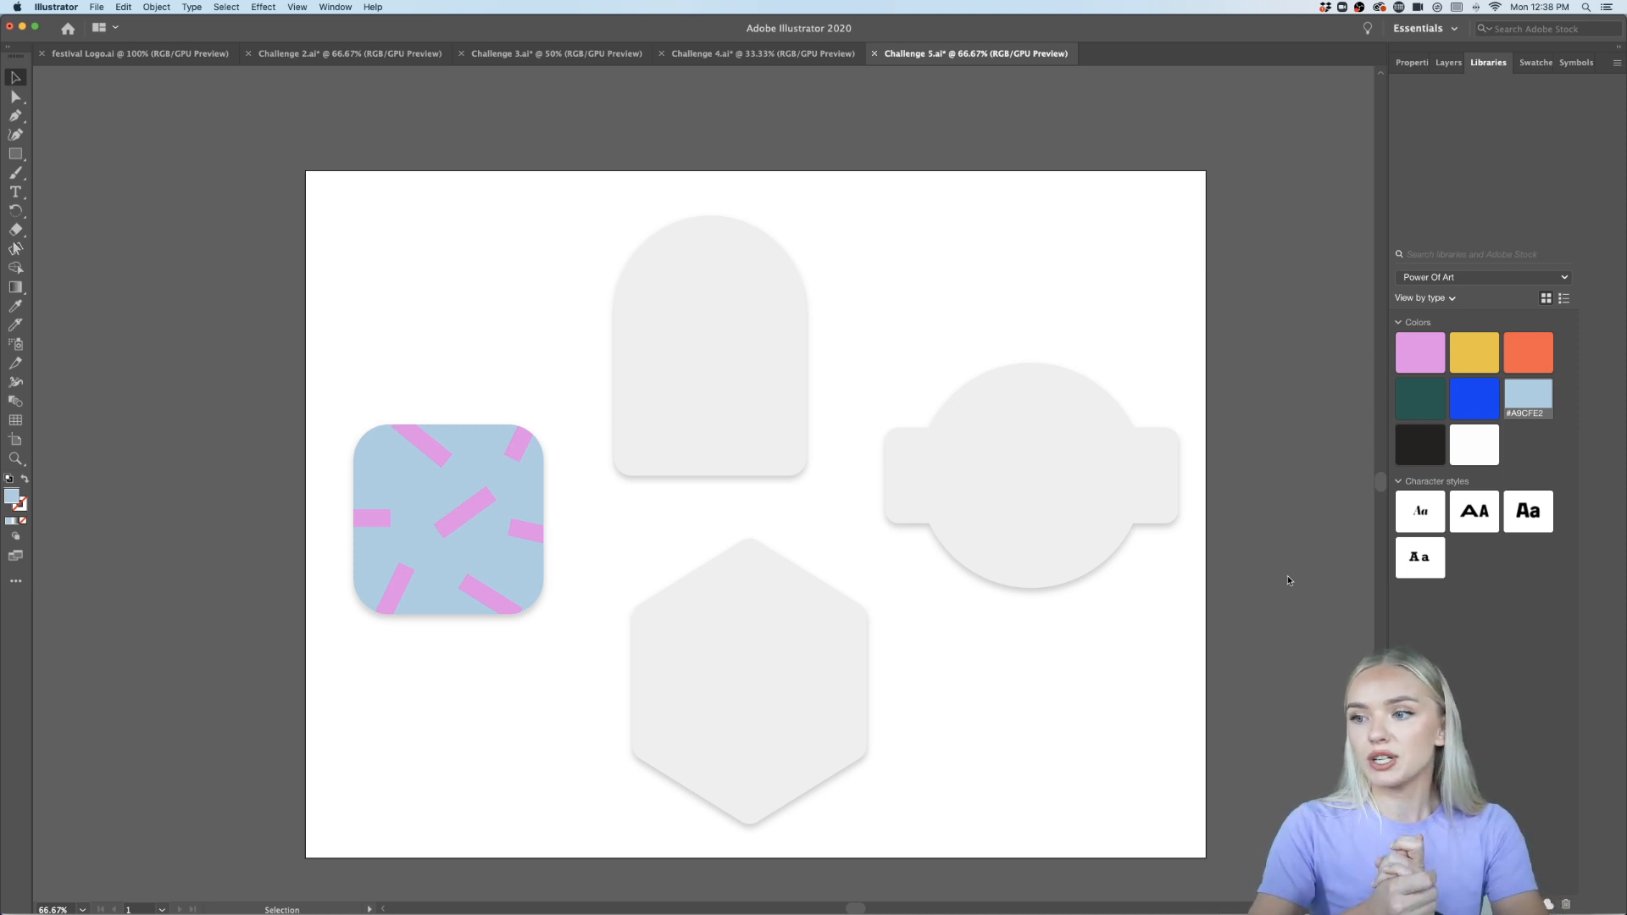
pyautogui.hscroll(2, 1126, 659)
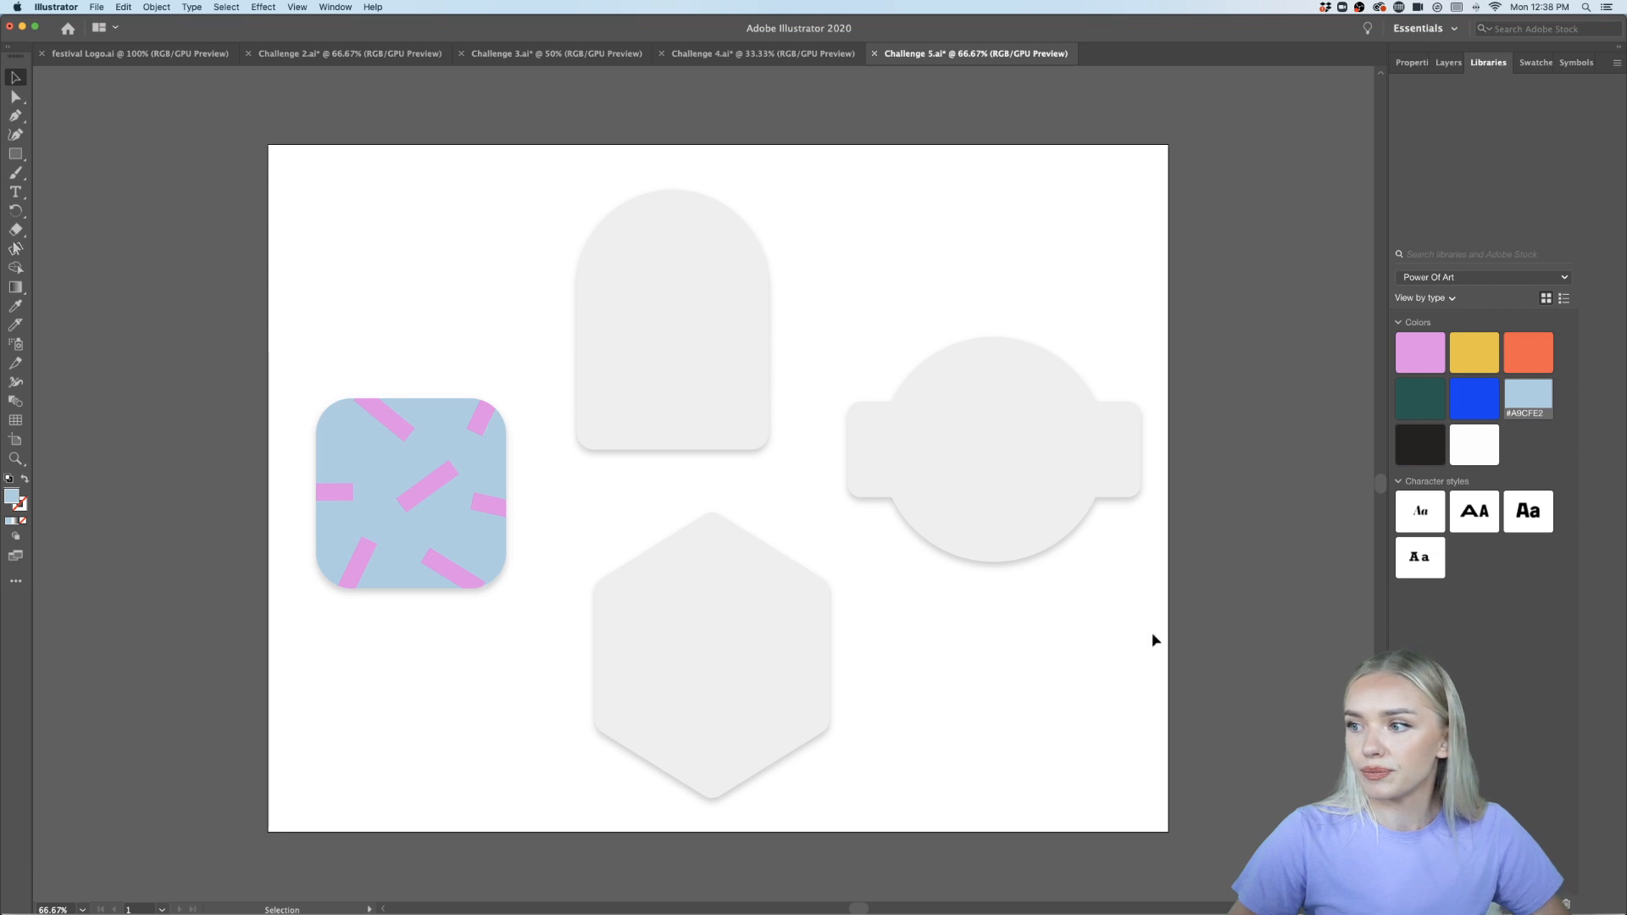
# Examine the poster artwork in Challenge 4.ai for pattern ideas, and return to Challenge 5.ai
pyautogui.click(775, 56)
pyautogui.press('super+1')
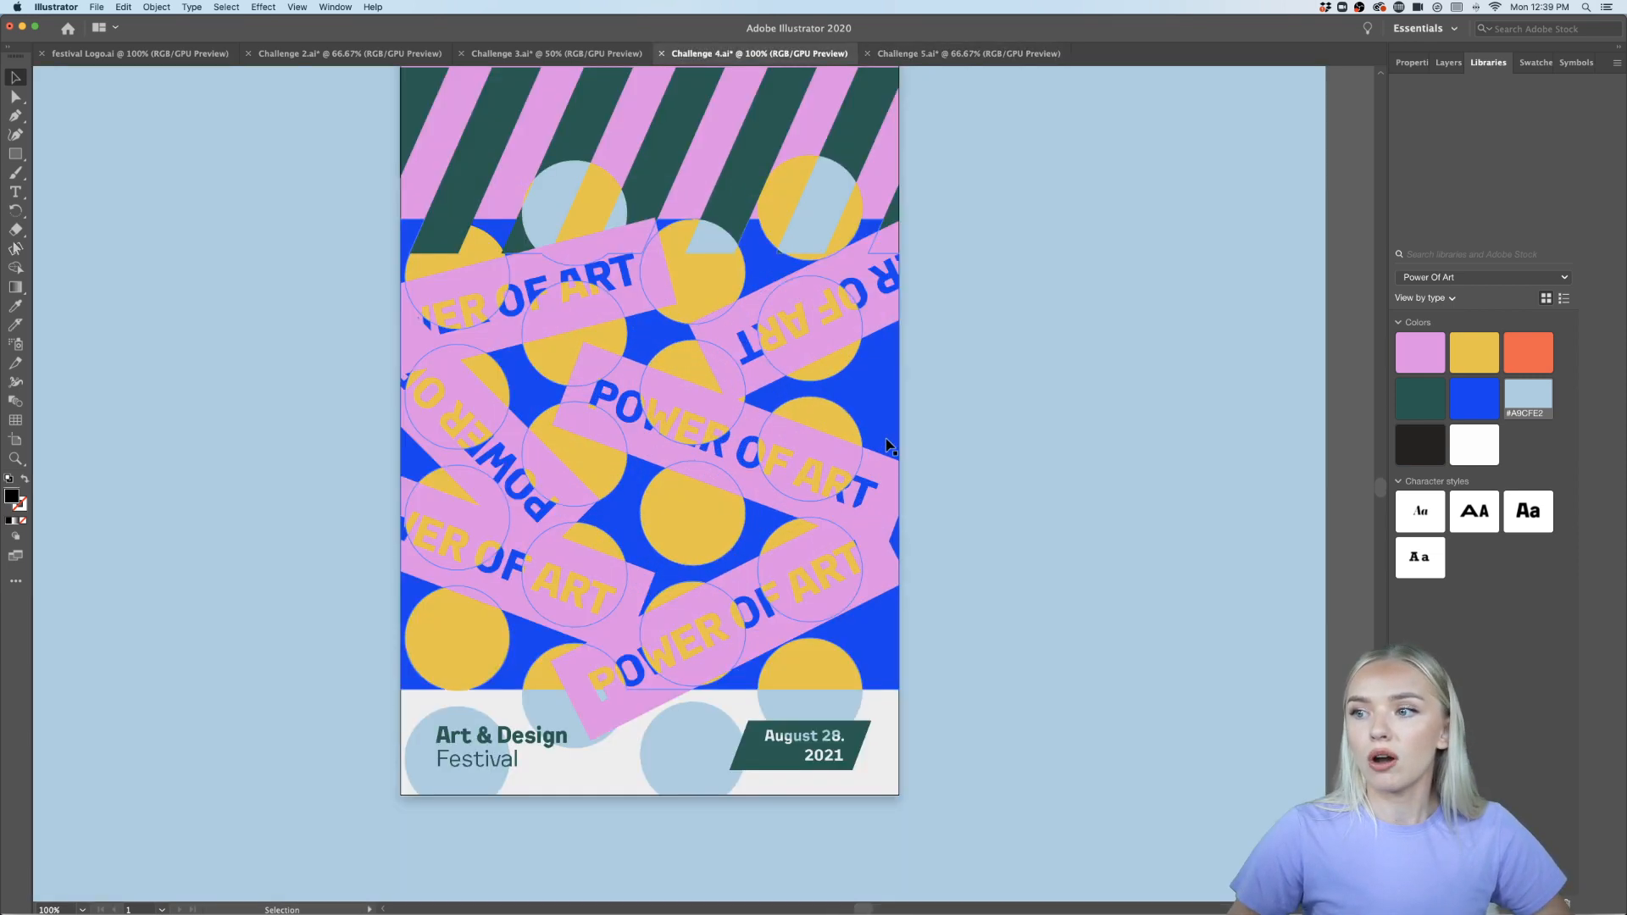
pyautogui.scroll(-2, 889, 447)
pyautogui.click(962, 55)
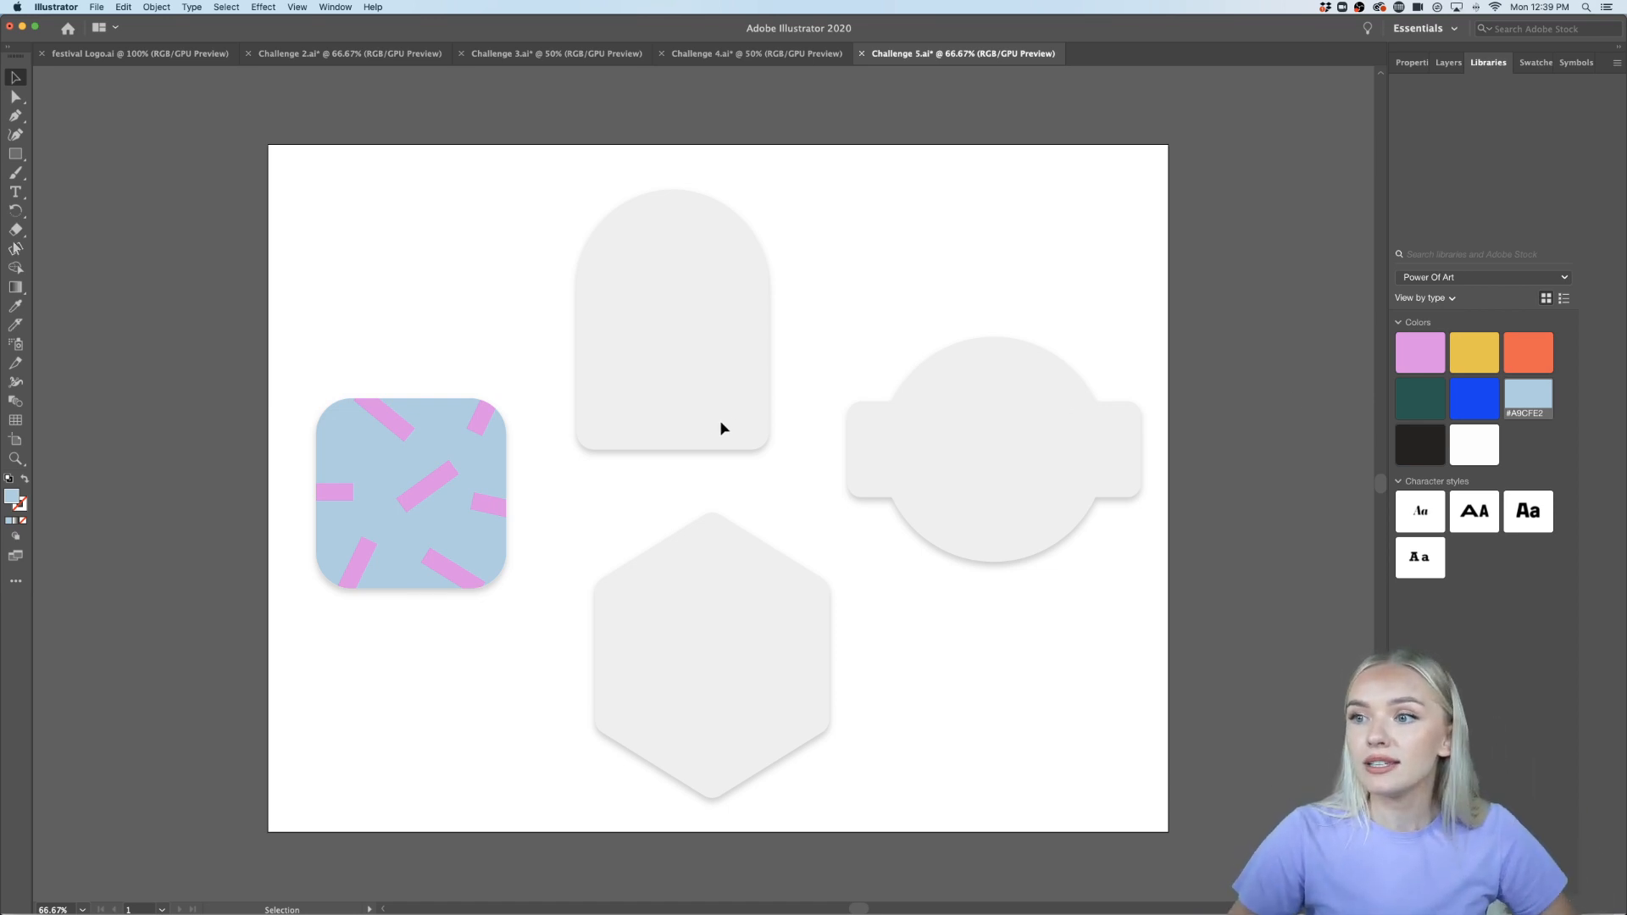
pyautogui.hscroll(2, 667, 379)
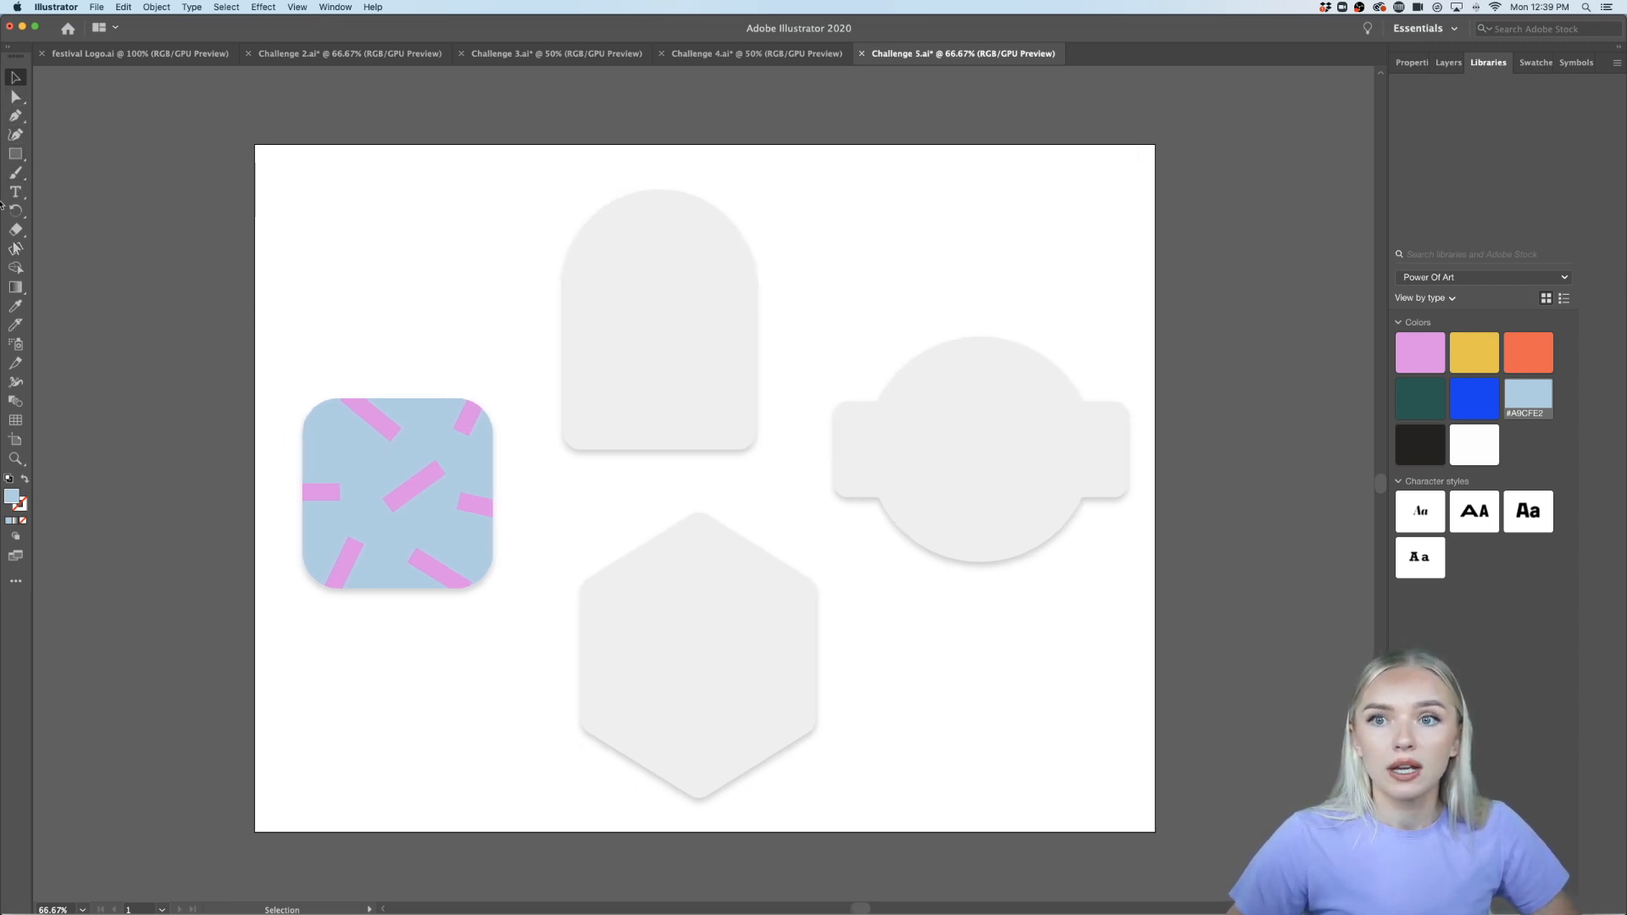
# With the Pencil tool, draw three open wavy curves over the hexagon sticker's left, lower-left and lower-right edges, ends outside the shape
pyautogui.click(14, 174)
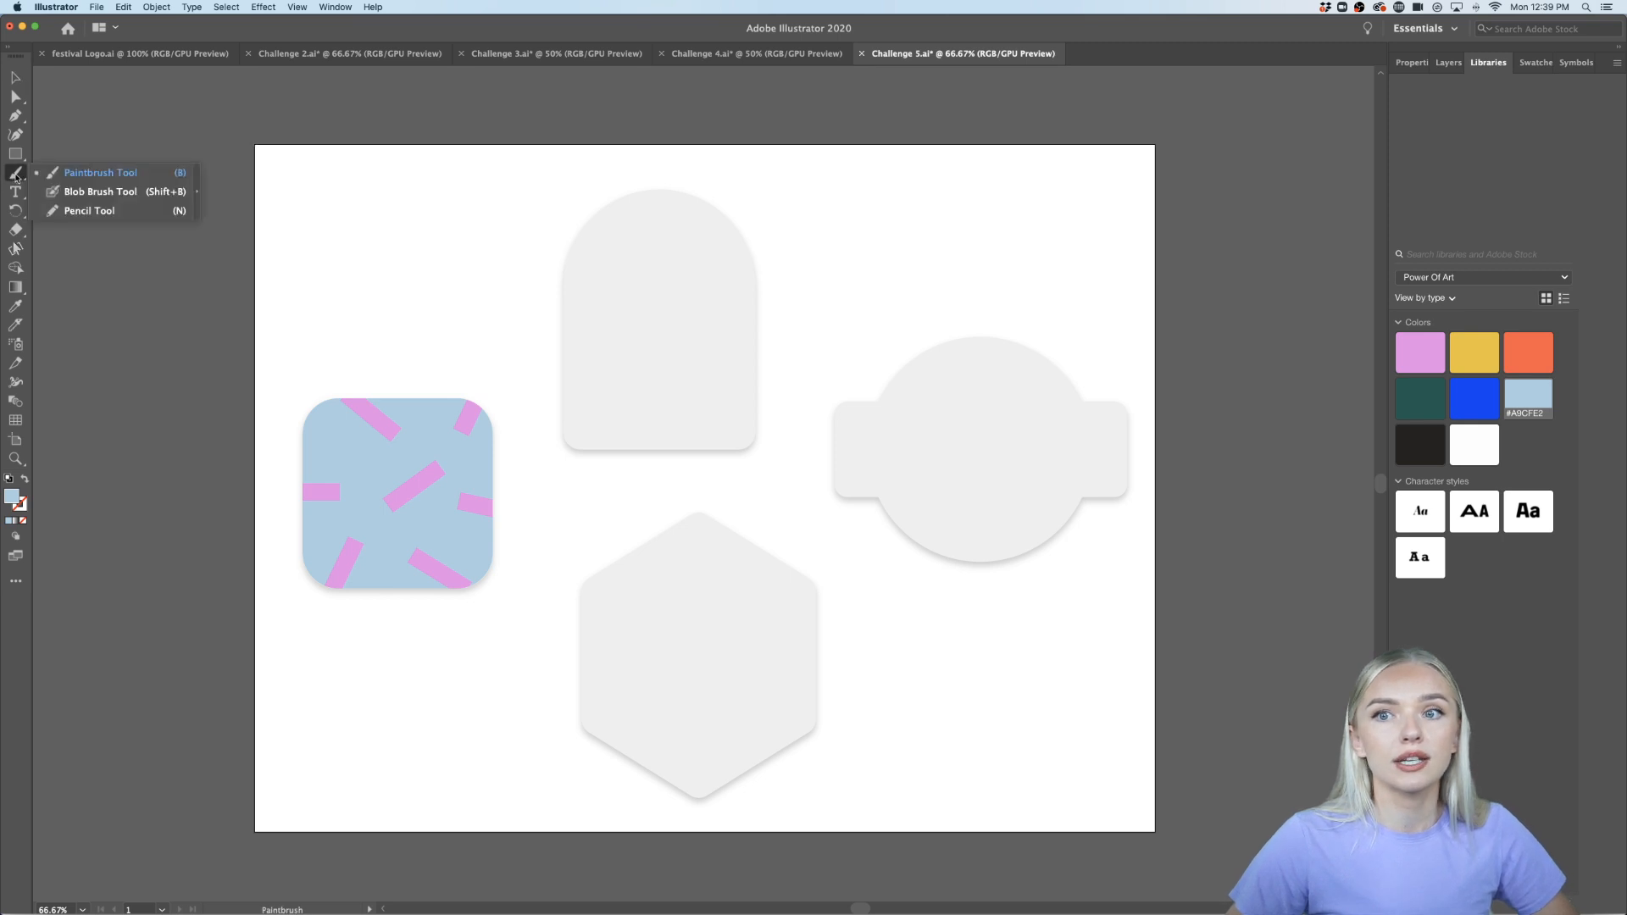
pyautogui.click(92, 212)
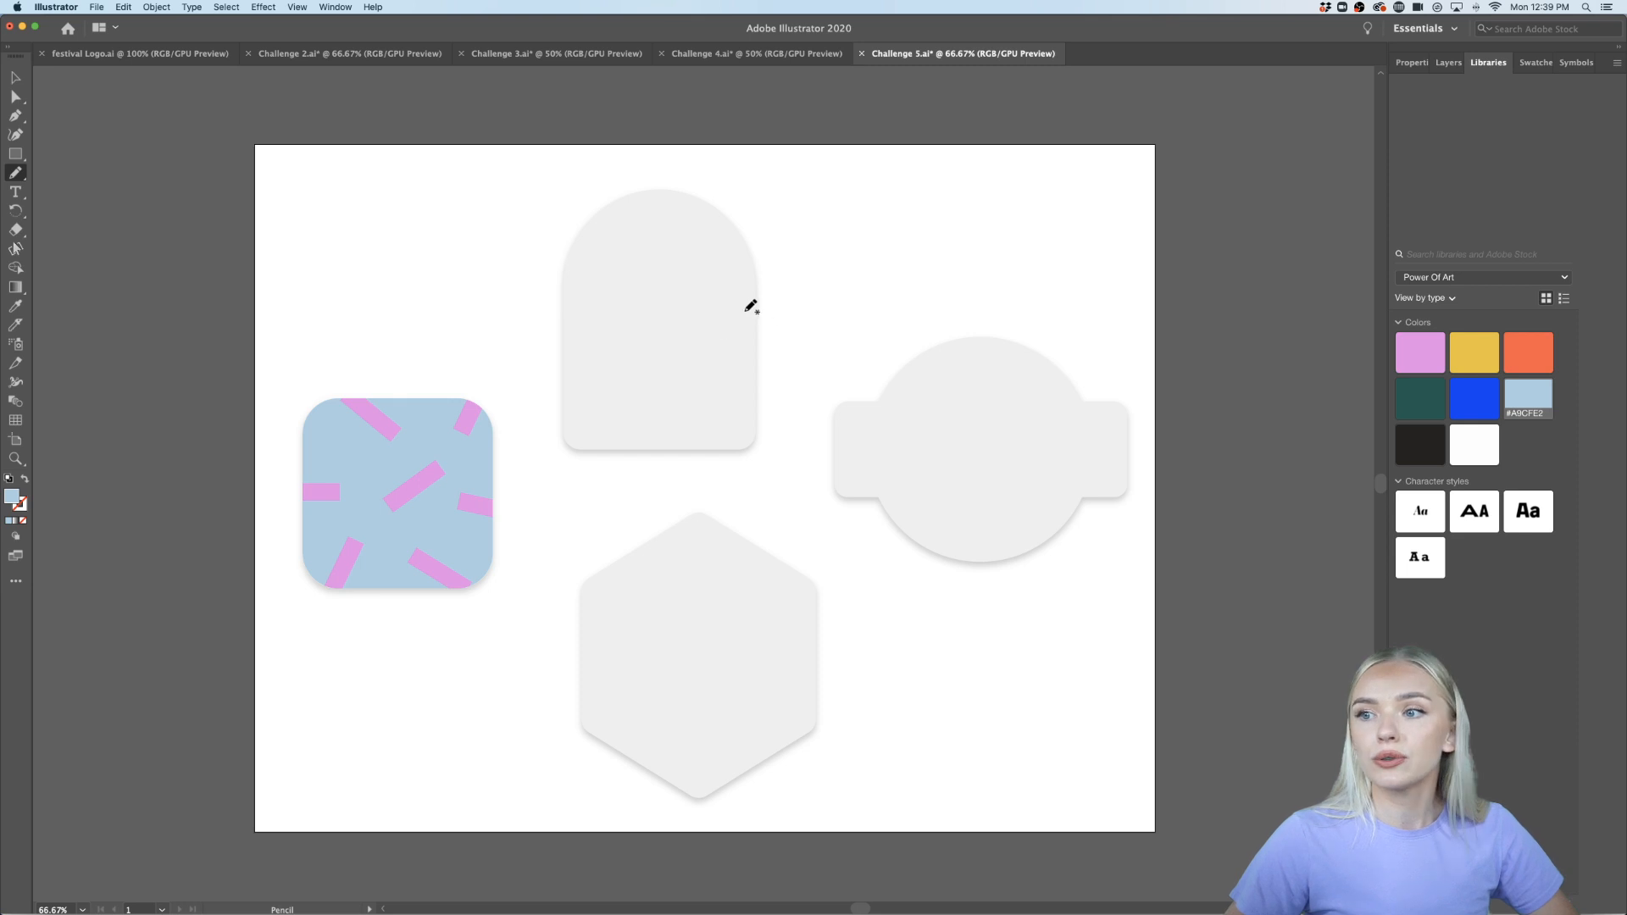
pyautogui.scroll(4, 762, 311)
pyautogui.scroll(-1, 750, 314)
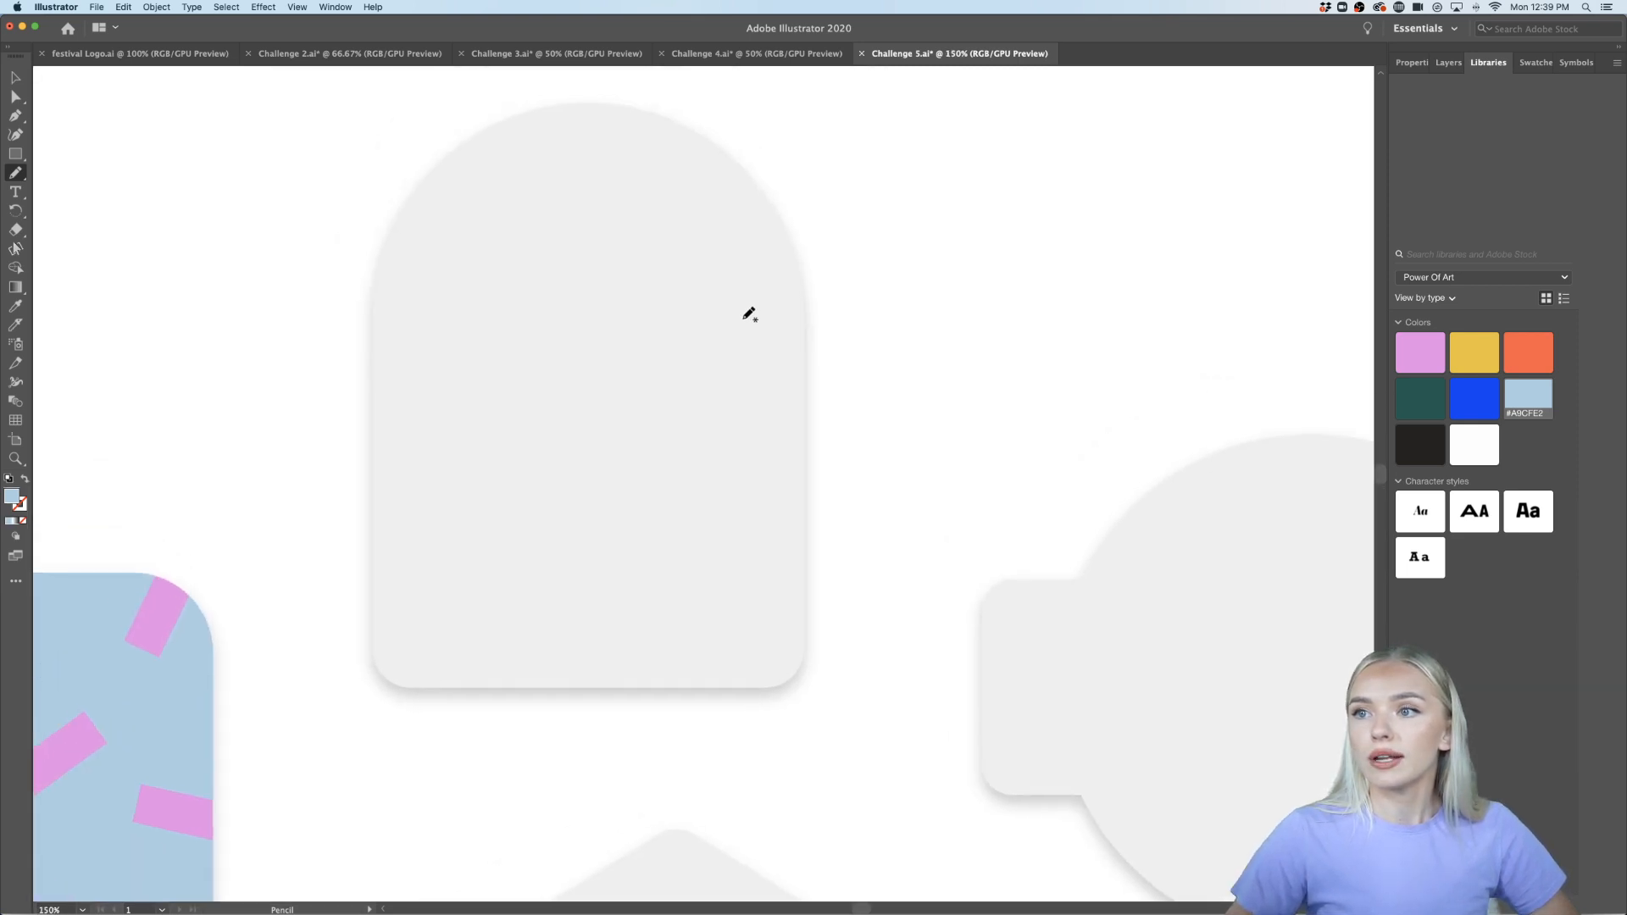
pyautogui.hscroll(-2, 749, 314)
pyautogui.scroll(1, 749, 314)
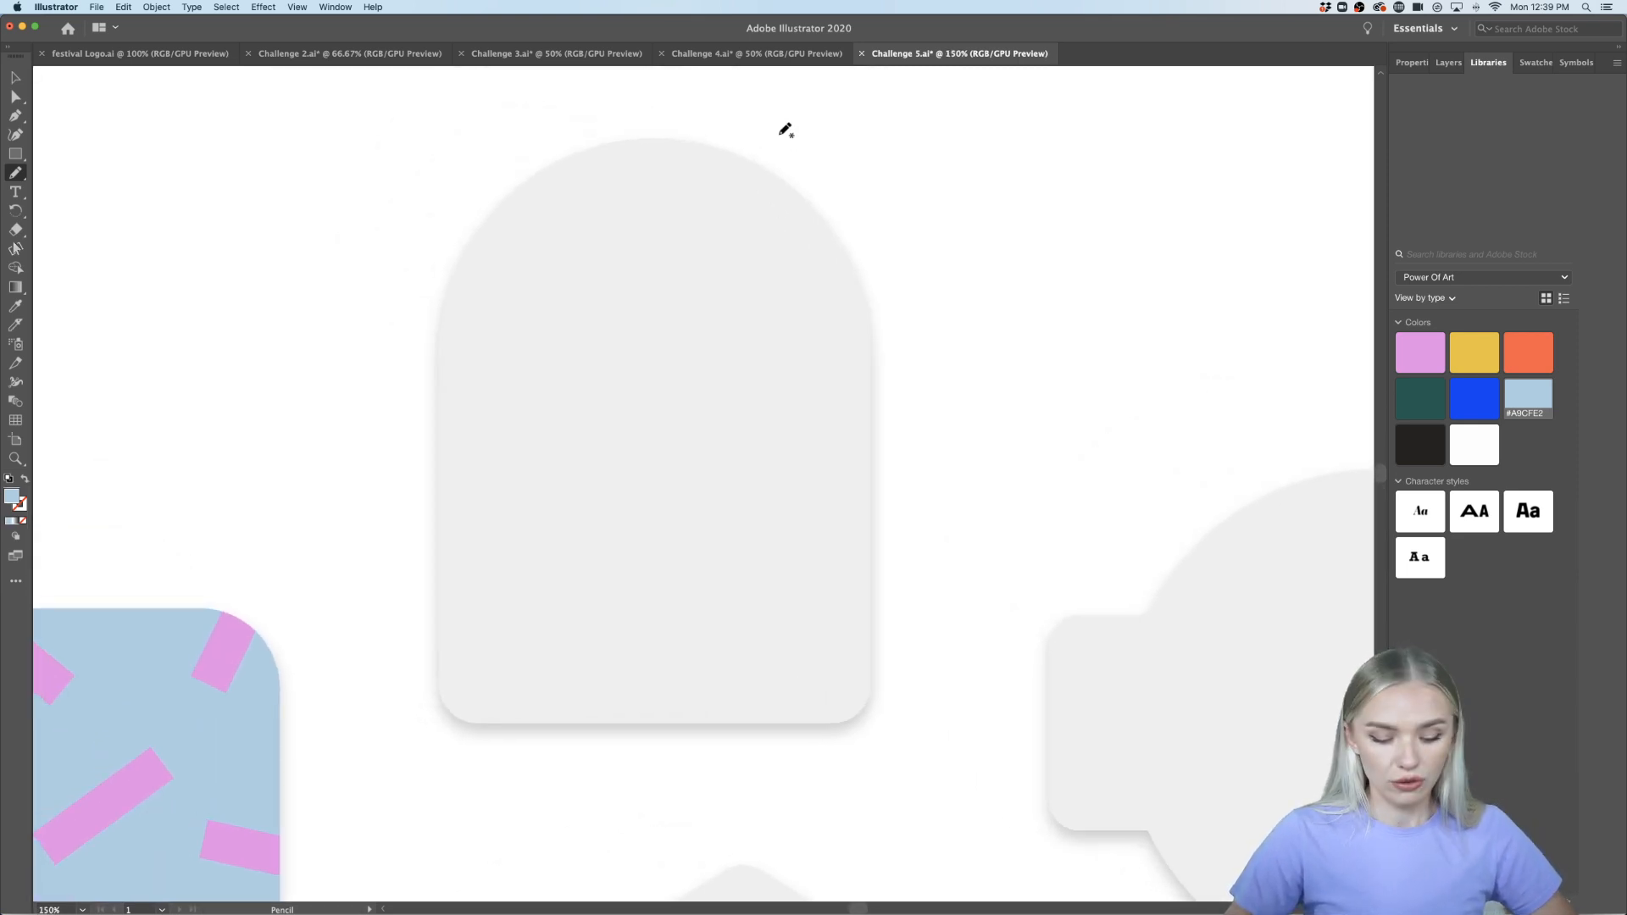
pyautogui.scroll(-1, 424, 229)
pyautogui.scroll(-5, 425, 229)
pyautogui.scroll(3, 473, 309)
pyautogui.hscroll(-2, 479, 313)
pyautogui.scroll(2, 527, 403)
pyautogui.scroll(-1, 523, 404)
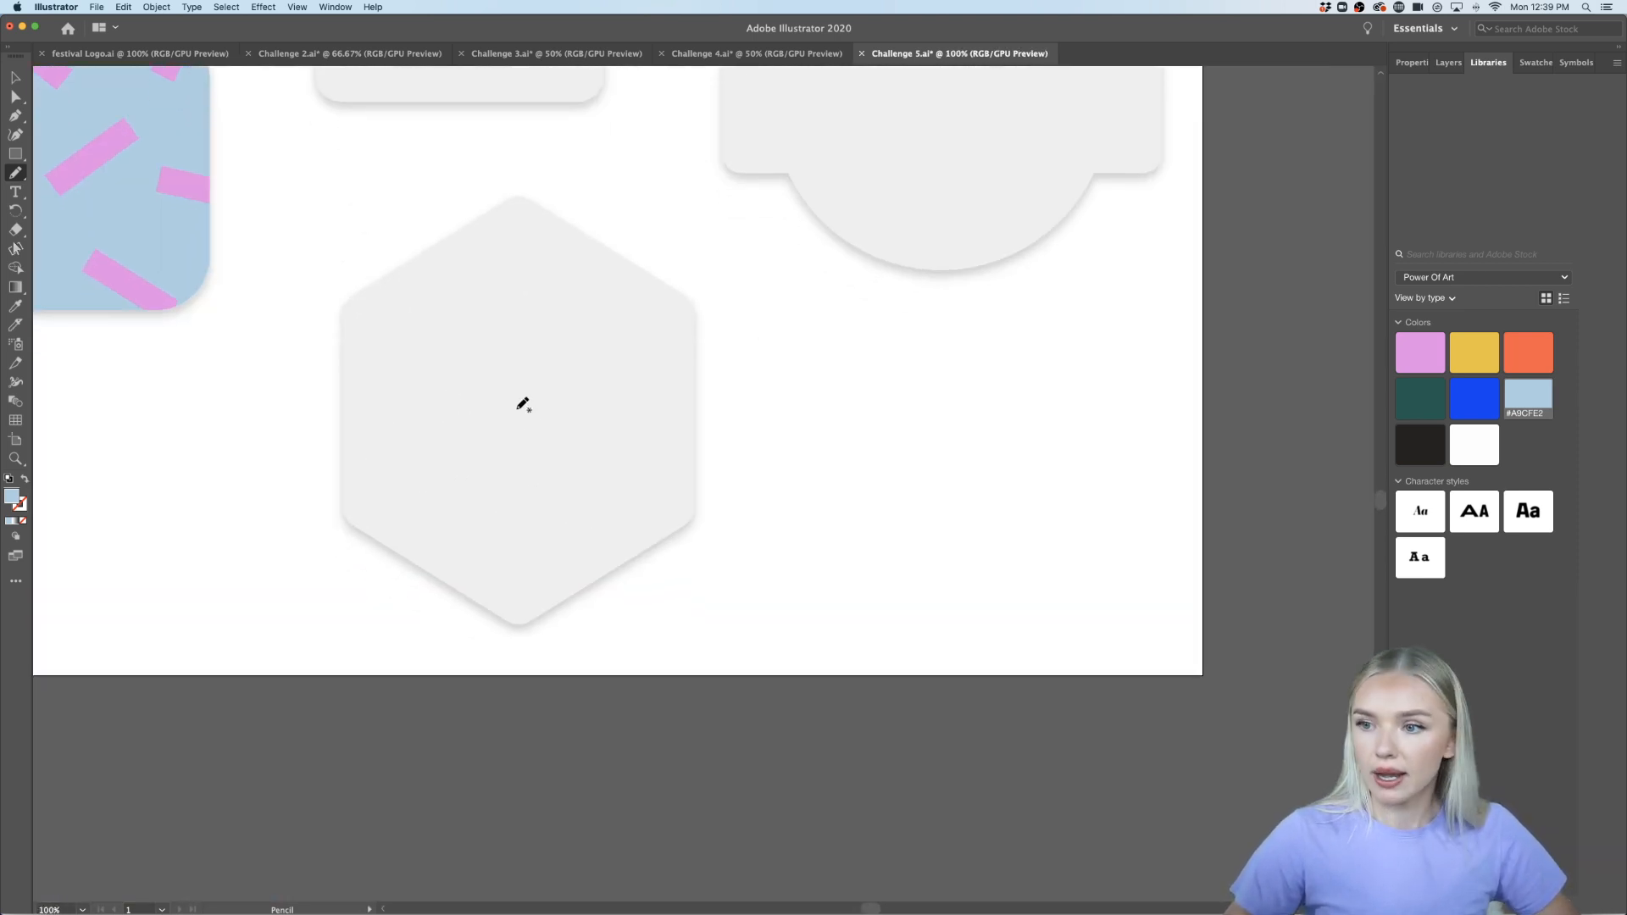
pyautogui.moveTo(299, 338)
pyautogui.mouseDown()
pyautogui.moveTo(359, 368)
pyautogui.moveTo(480, 372)
pyautogui.moveTo(464, 441)
pyautogui.moveTo(361, 424)
pyautogui.moveTo(315, 445)
pyautogui.mouseUp()
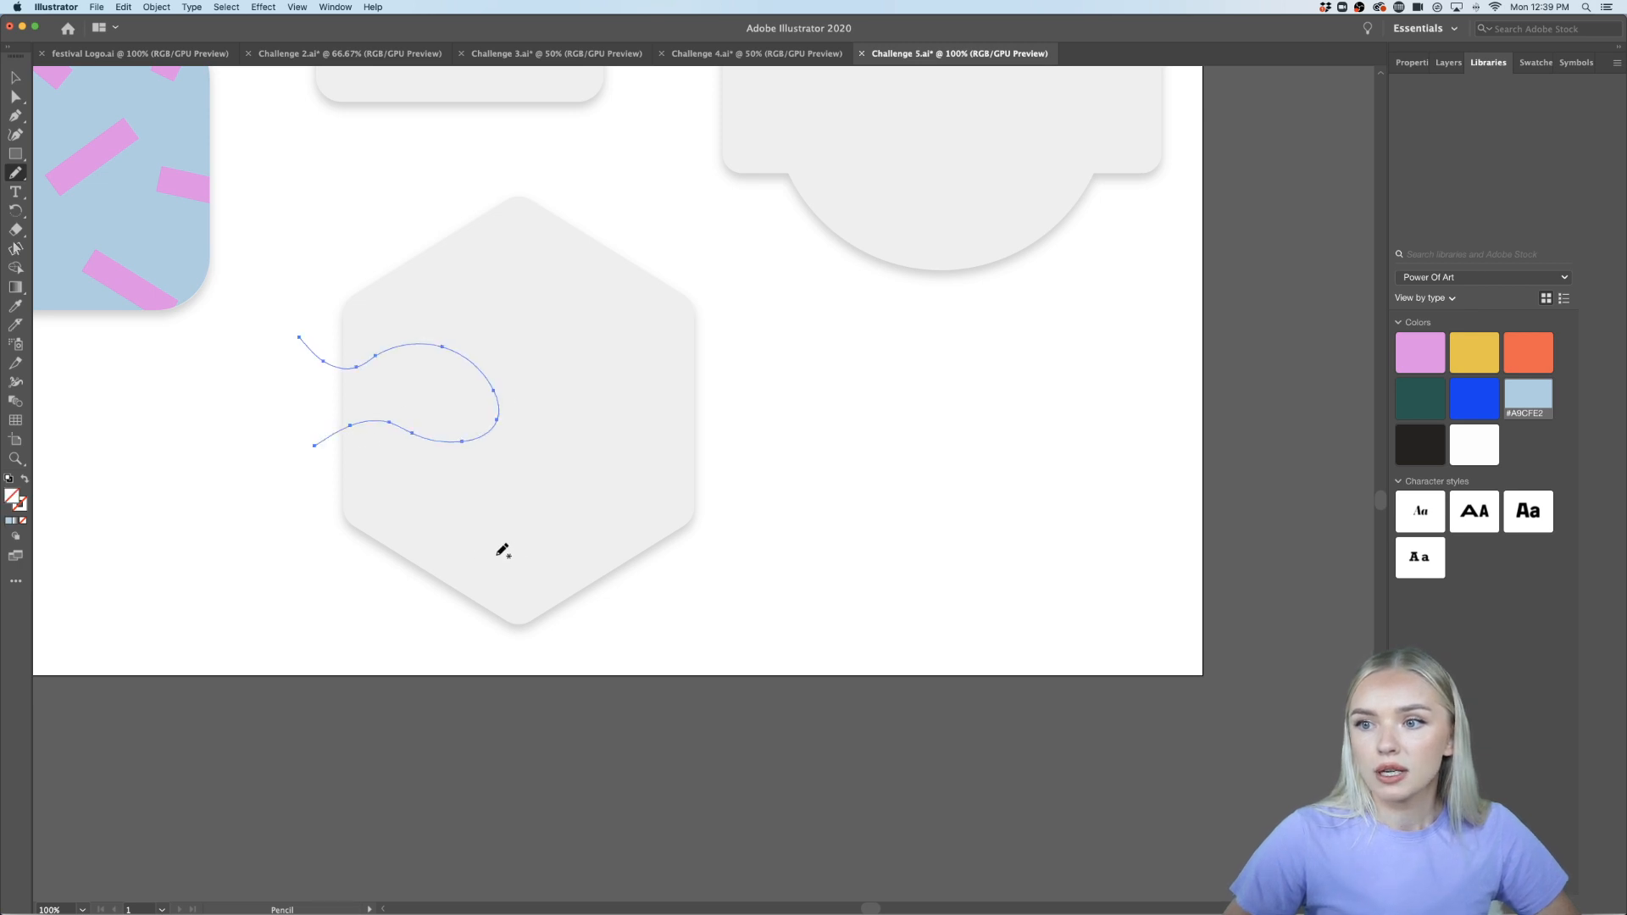
pyautogui.moveTo(376, 536)
pyautogui.mouseDown()
pyautogui.moveTo(435, 475)
pyautogui.moveTo(480, 545)
pyautogui.moveTo(458, 602)
pyautogui.mouseUp()
pyautogui.moveTo(609, 604)
pyautogui.mouseDown()
pyautogui.moveTo(537, 549)
pyautogui.moveTo(566, 499)
pyautogui.moveTo(663, 505)
pyautogui.moveTo(723, 529)
pyautogui.mouseUp()
# Select the three pencil curves together, fill them with light blue #A9CFE2, and deselect them
pyautogui.click(15, 77)
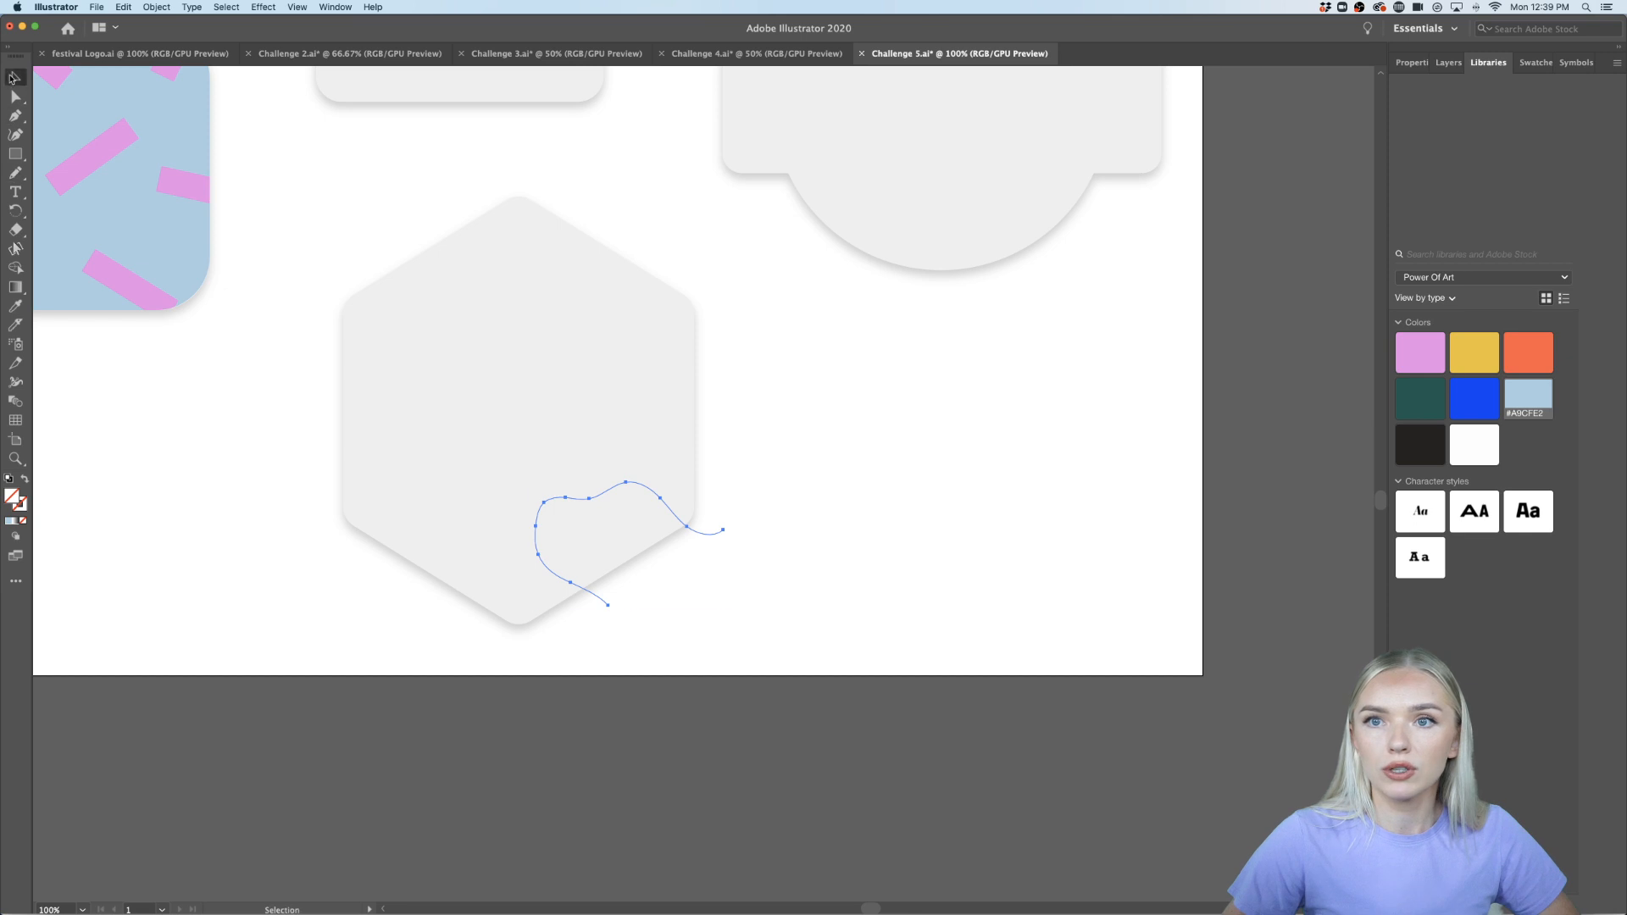
pyautogui.moveTo(344, 631); pyautogui.dragTo(348, 634)
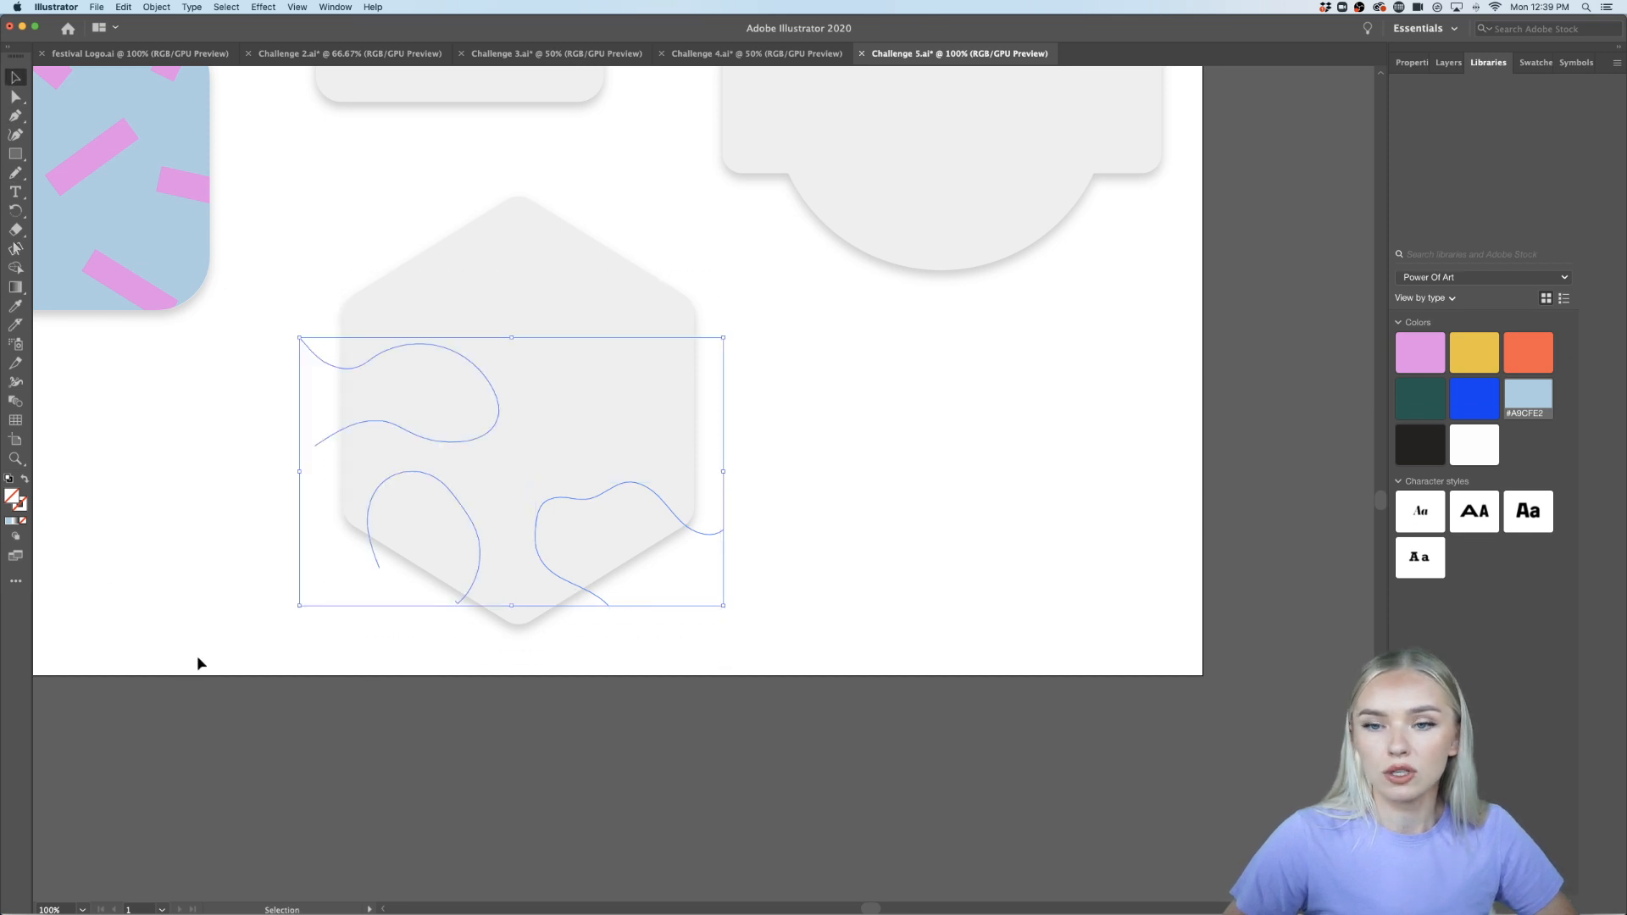
pyautogui.click(11, 520)
pyautogui.click(218, 592)
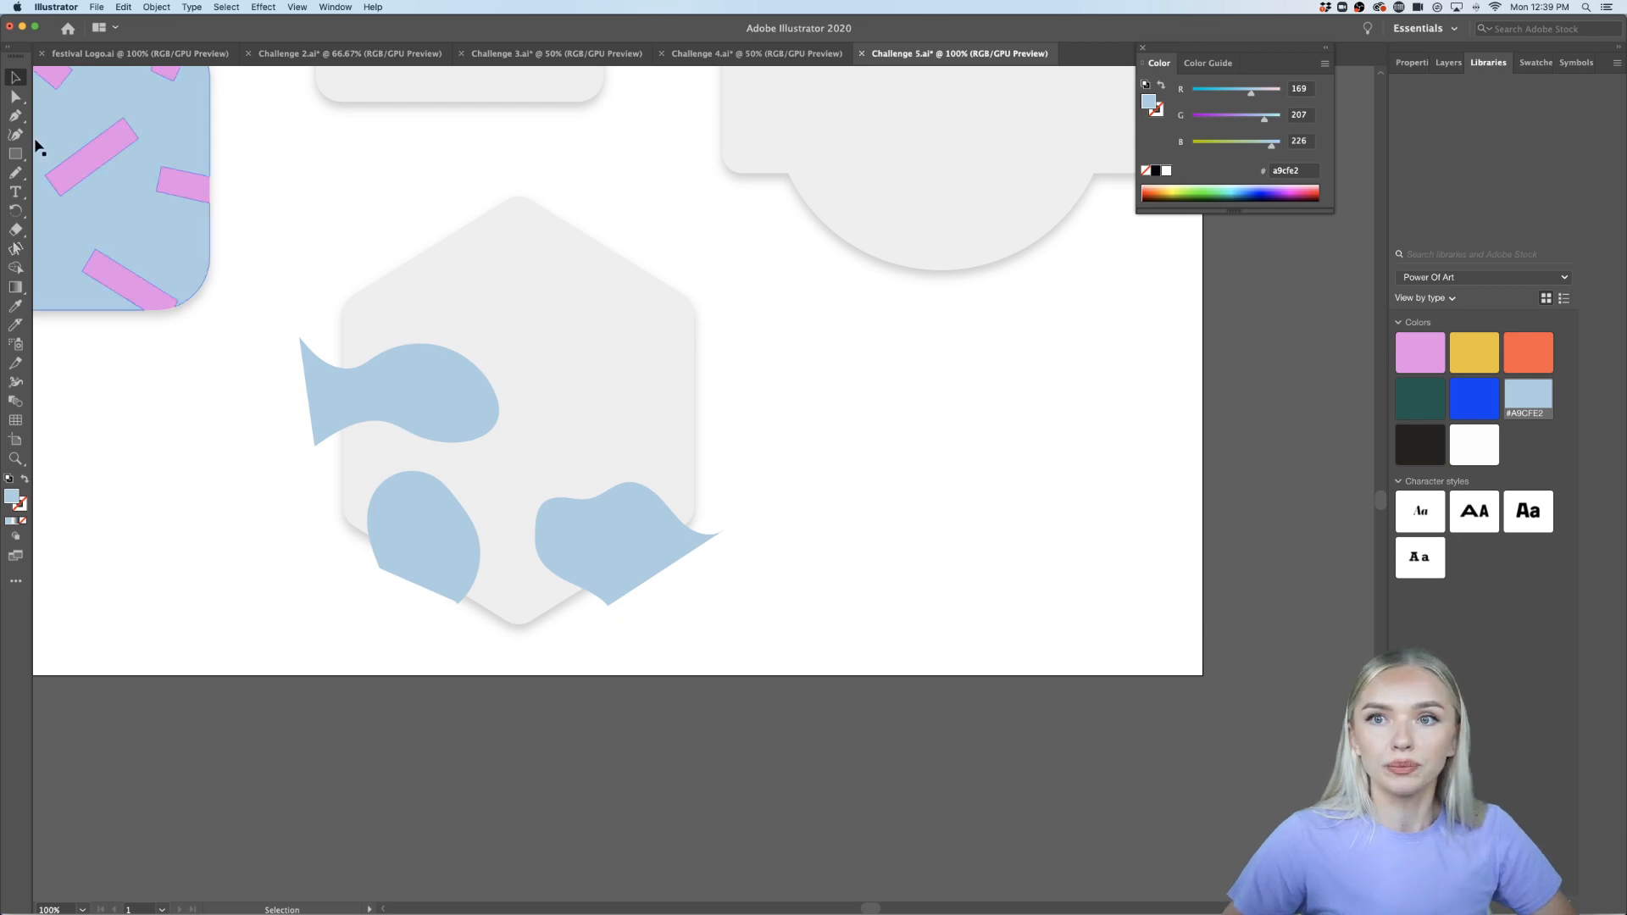
# Draw two more pencil curves over the hexagon's right and upper-right edges, and fill both with light blue #A9CFE2
pyautogui.click(16, 172)
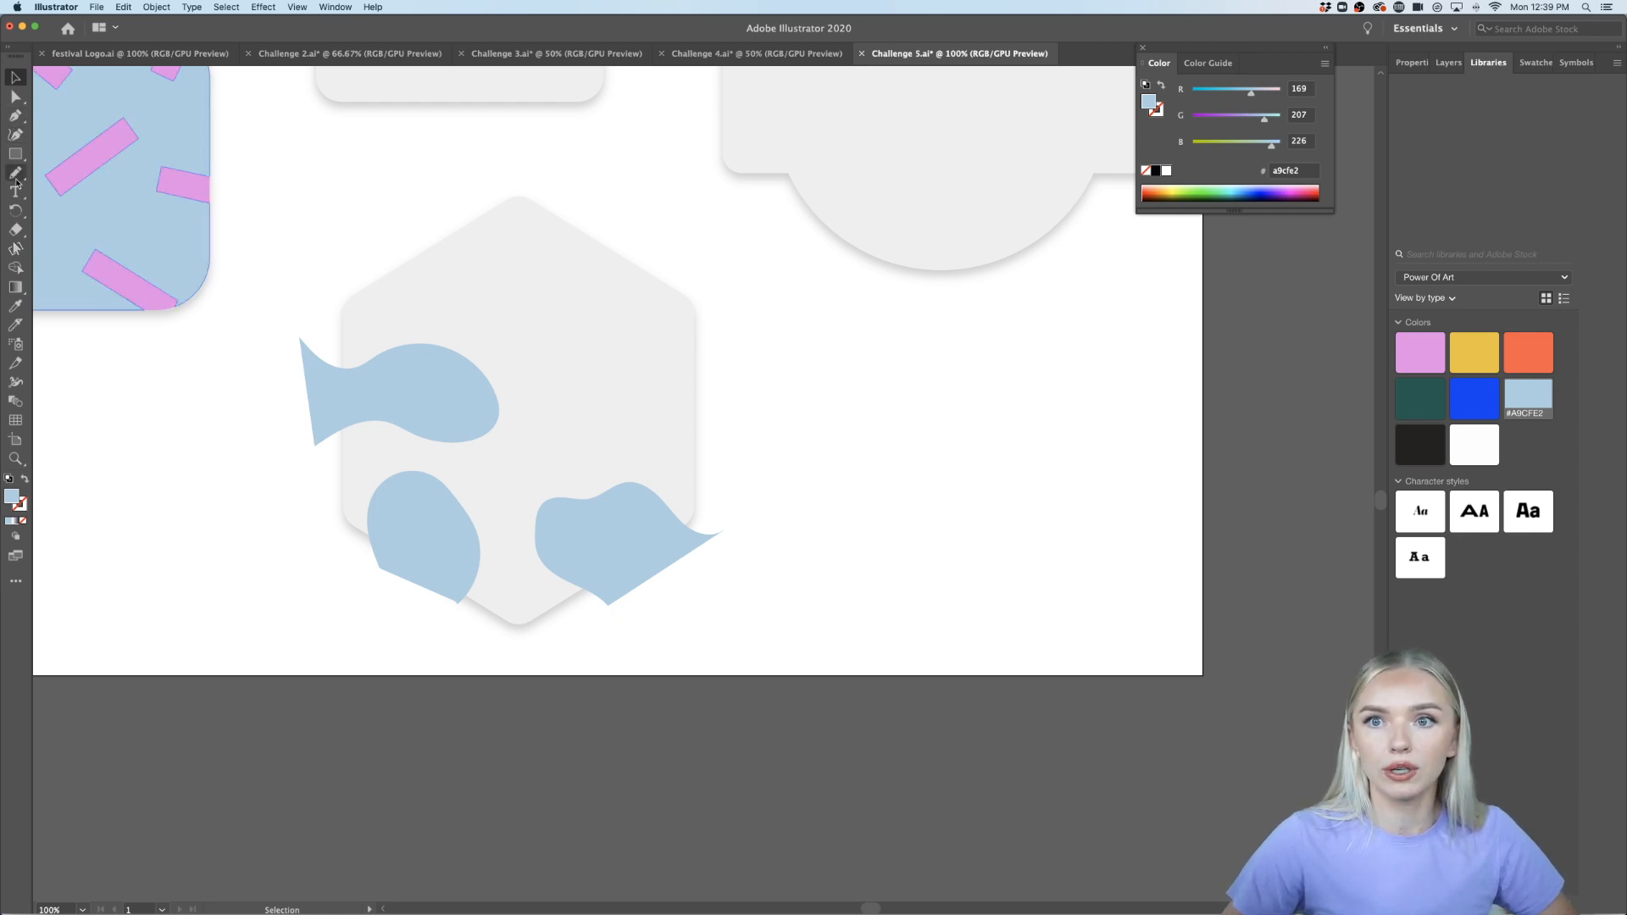
pyautogui.moveTo(732, 401)
pyautogui.mouseDown()
pyautogui.moveTo(653, 386)
pyautogui.moveTo(547, 430)
pyautogui.moveTo(599, 464)
pyautogui.moveTo(783, 475)
pyautogui.mouseUp()
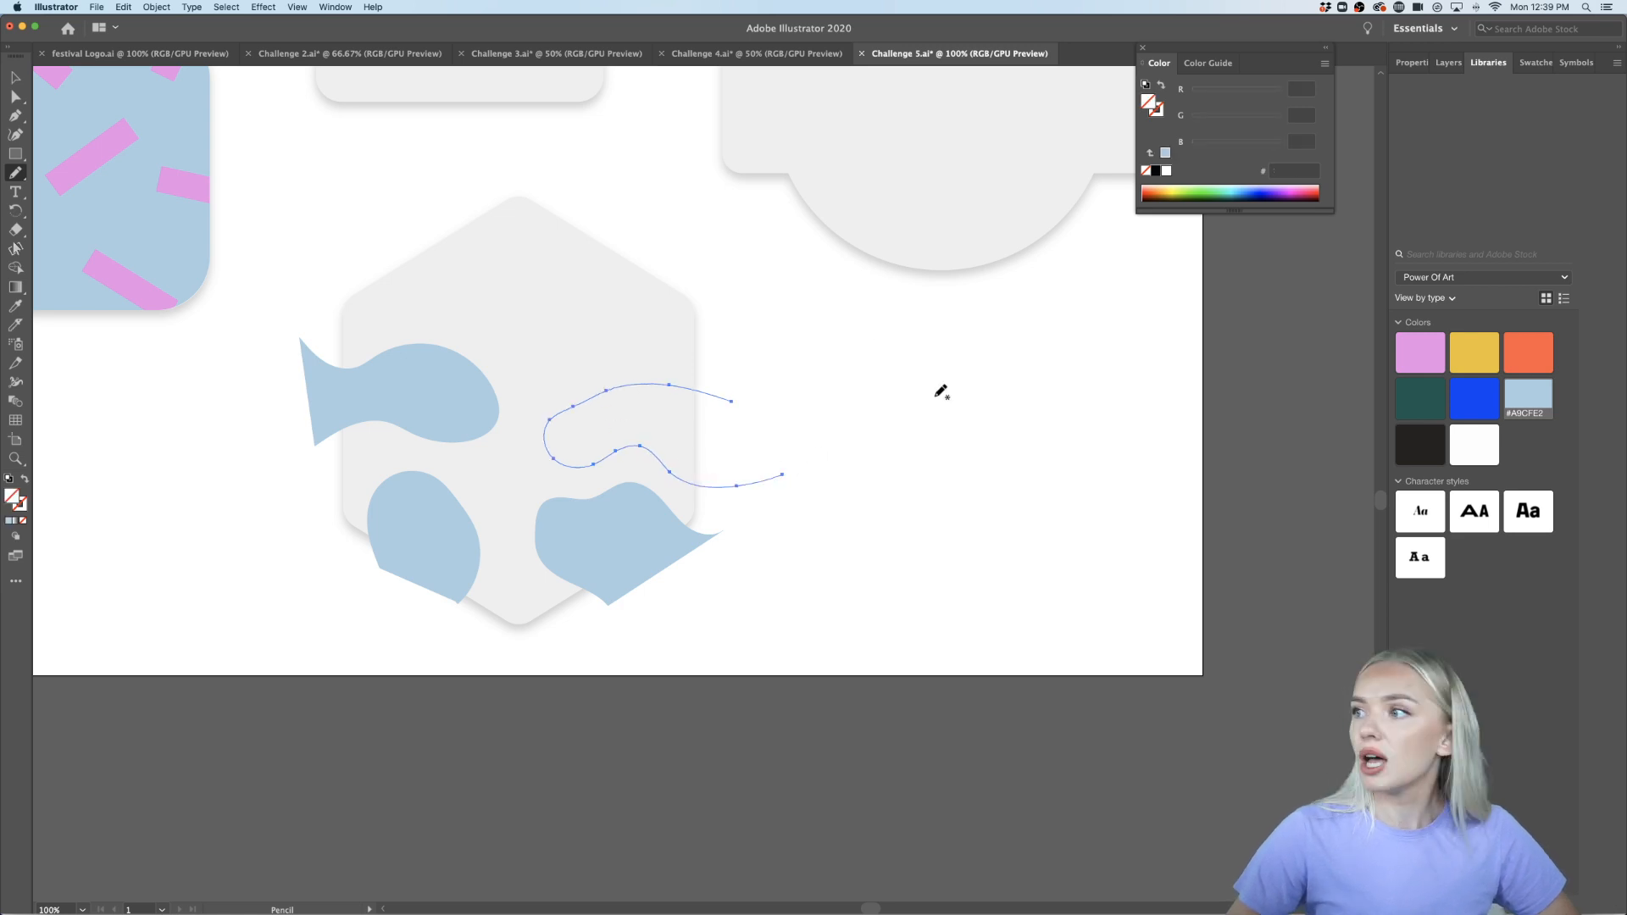
pyautogui.moveTo(653, 246)
pyautogui.mouseDown()
pyautogui.moveTo(617, 265)
pyautogui.moveTo(643, 323)
pyautogui.moveTo(758, 364)
pyautogui.mouseUp()
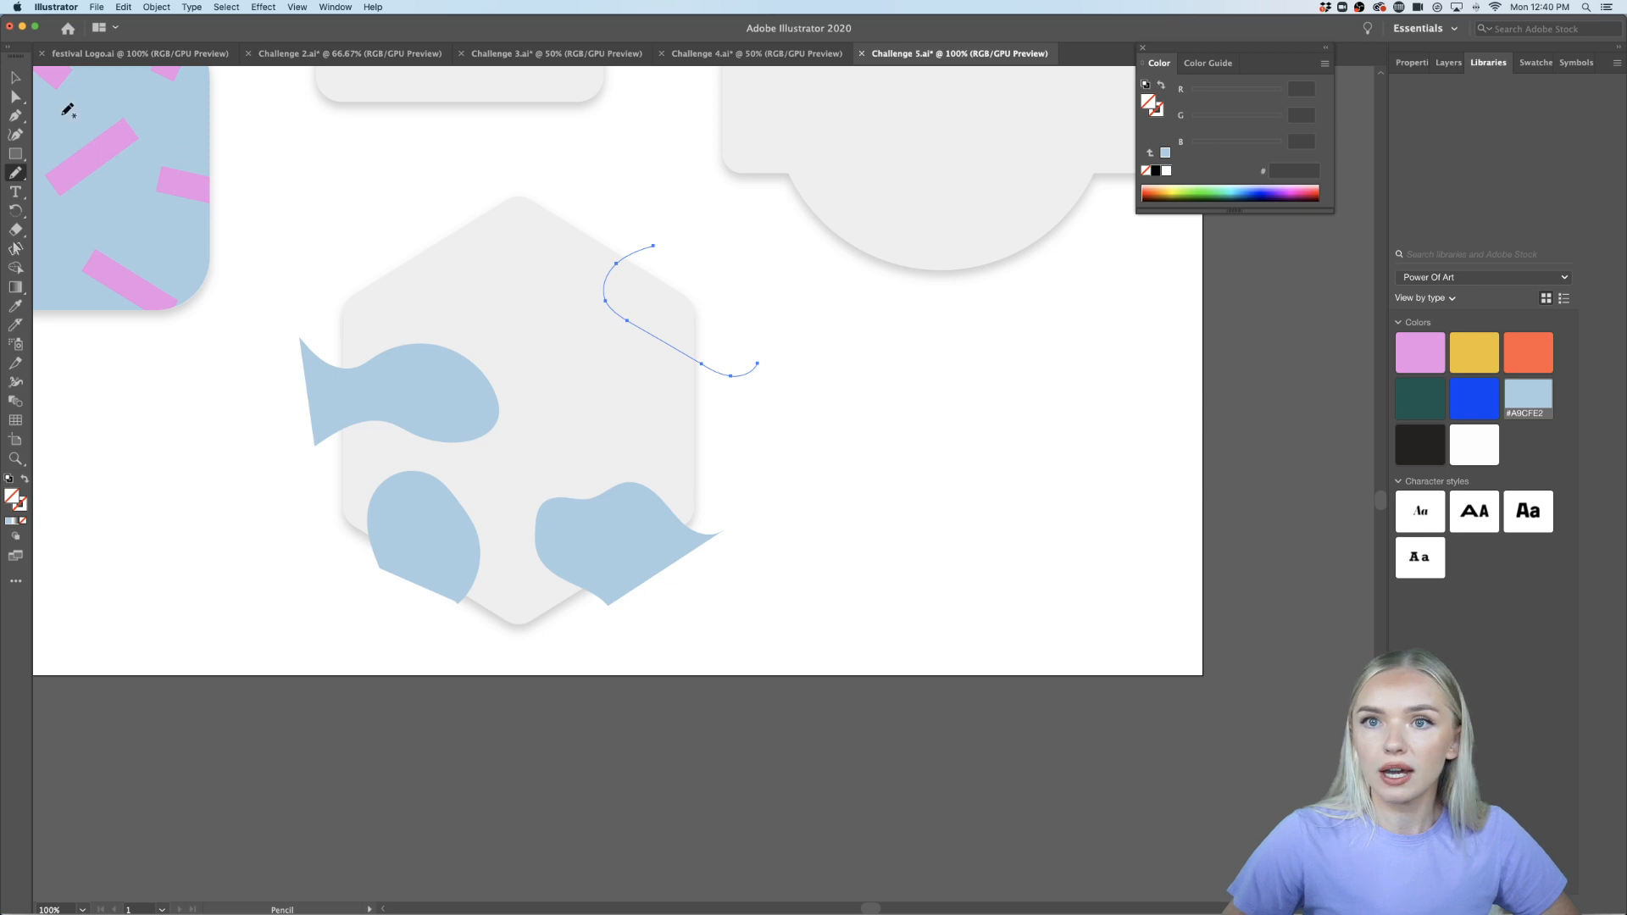
pyautogui.click(16, 77)
pyautogui.moveTo(605, 432); pyautogui.dragTo(283, 504)
pyautogui.click(9, 521)
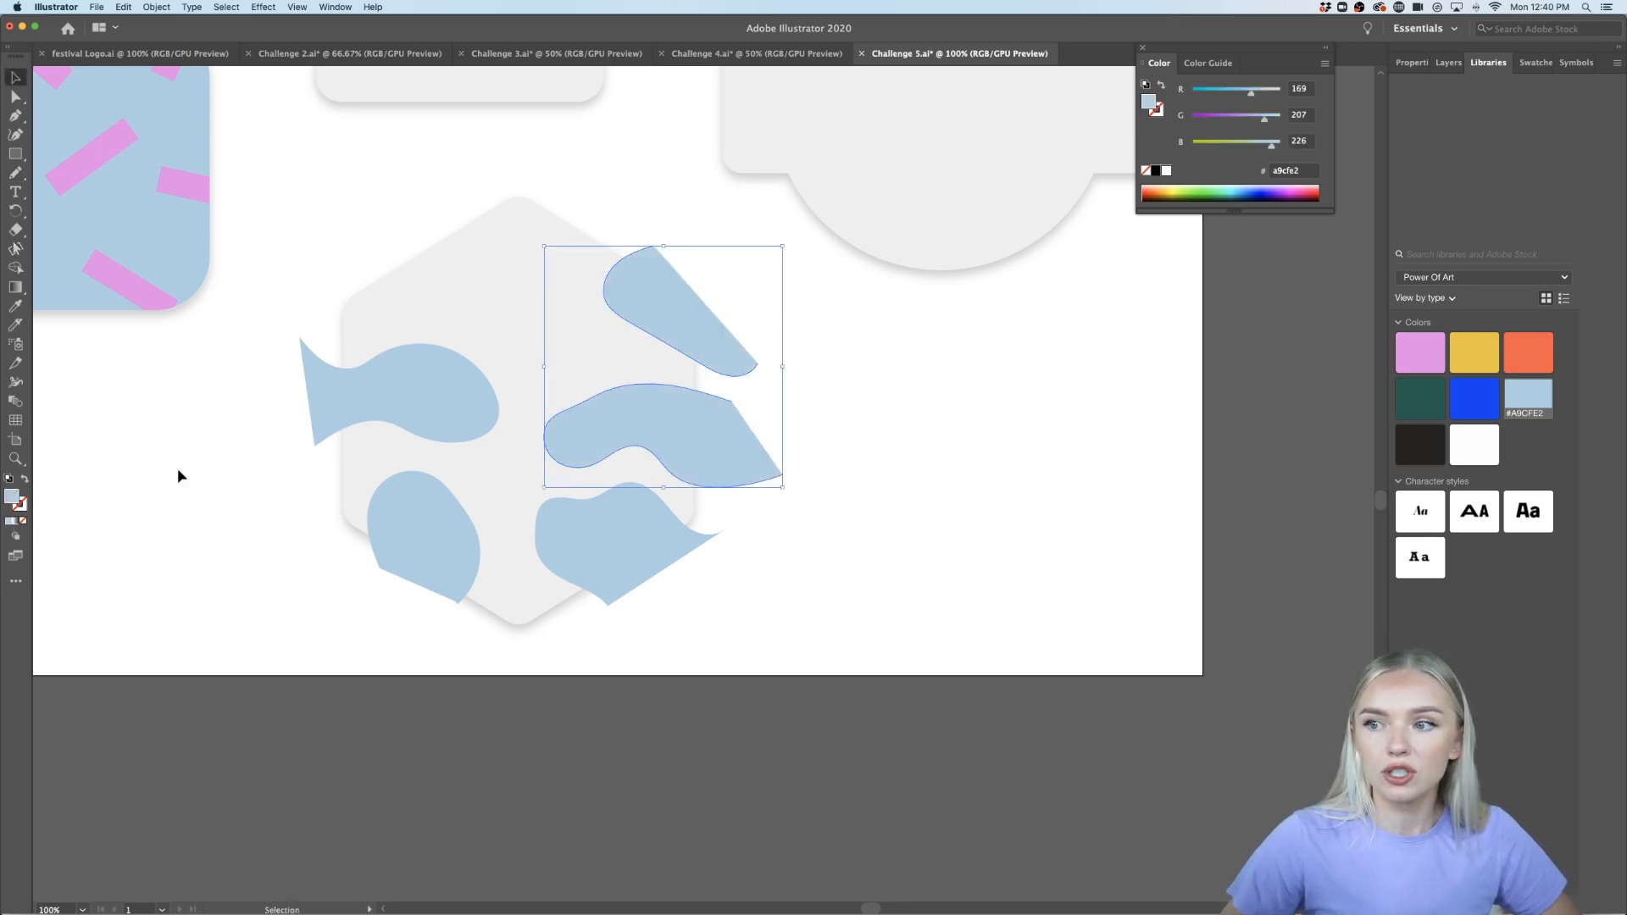
pyautogui.click(956, 481)
pyautogui.scroll(2, 804, 482)
pyautogui.hscroll(-2, 804, 481)
pyautogui.hscroll(1, 803, 481)
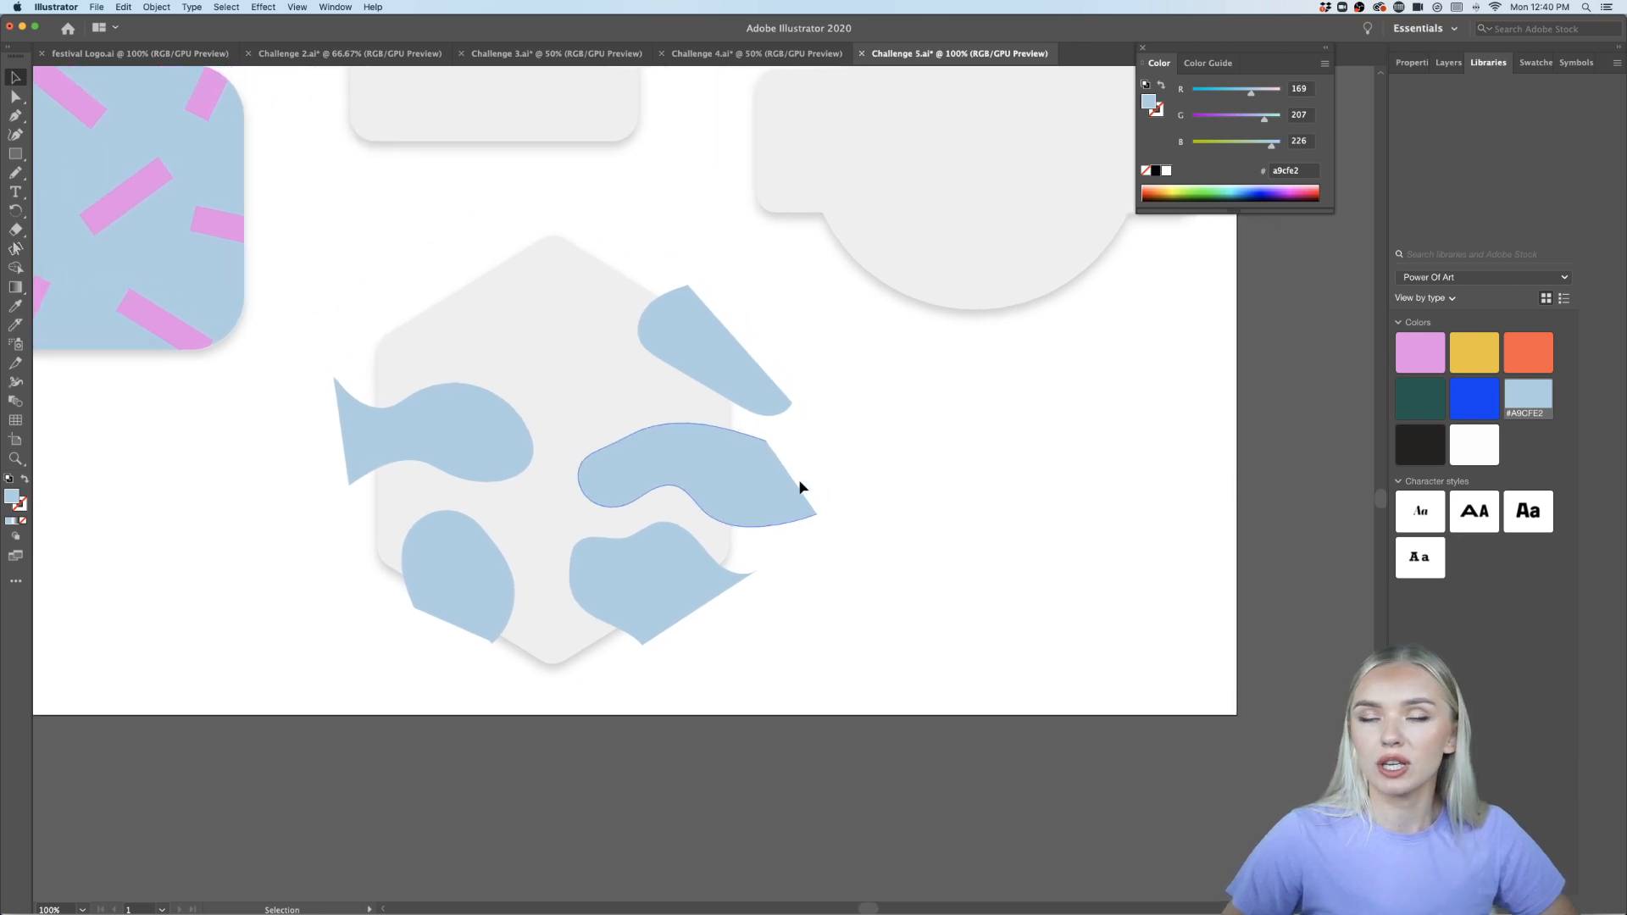
# Draw a wavy pencil curve across the hexagon's upper part below its tip, and fill it with light blue #A9CFE2
pyautogui.click(16, 174)
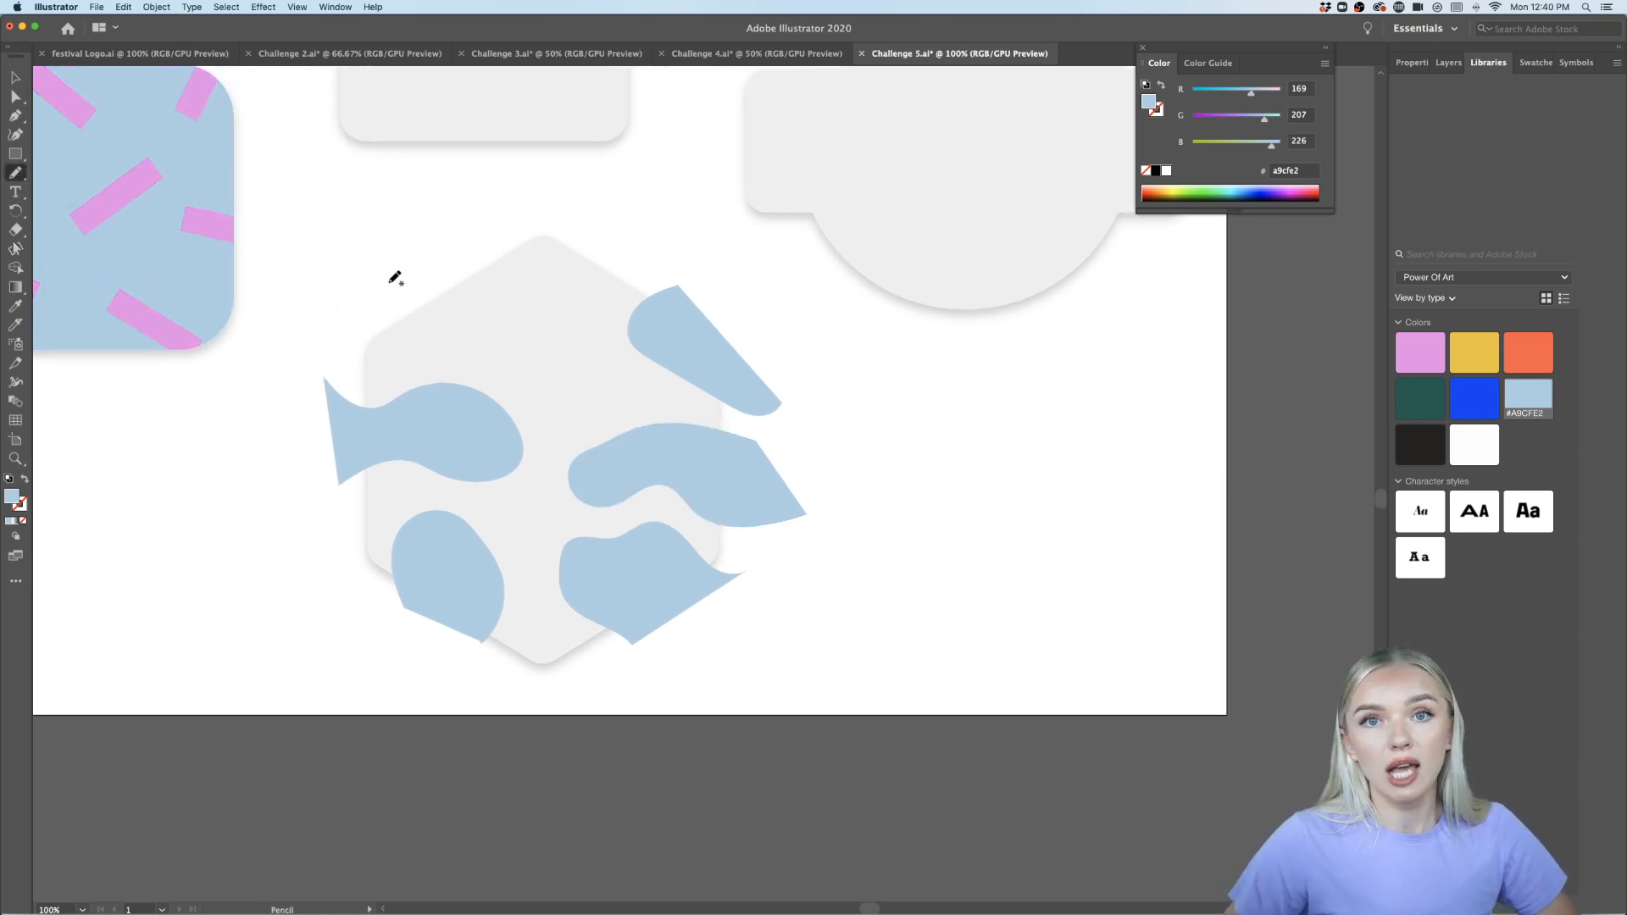
pyautogui.moveTo(424, 283)
pyautogui.mouseDown()
pyautogui.moveTo(383, 333)
pyautogui.moveTo(593, 367)
pyautogui.moveTo(597, 297)
pyautogui.moveTo(631, 258)
pyautogui.mouseUp()
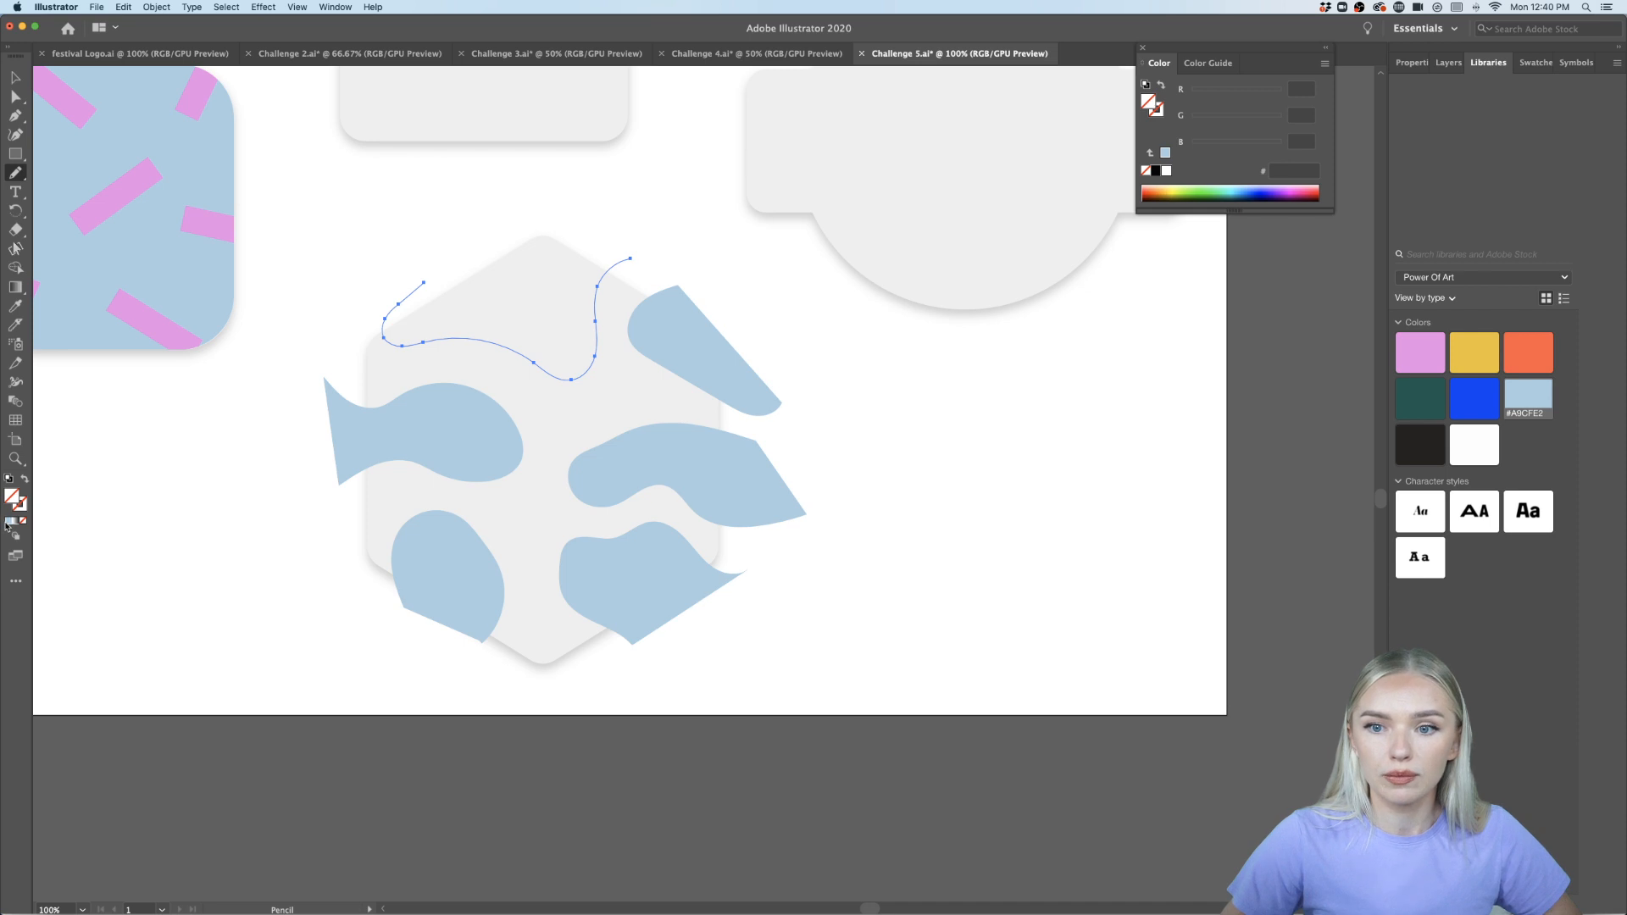
pyautogui.click(10, 521)
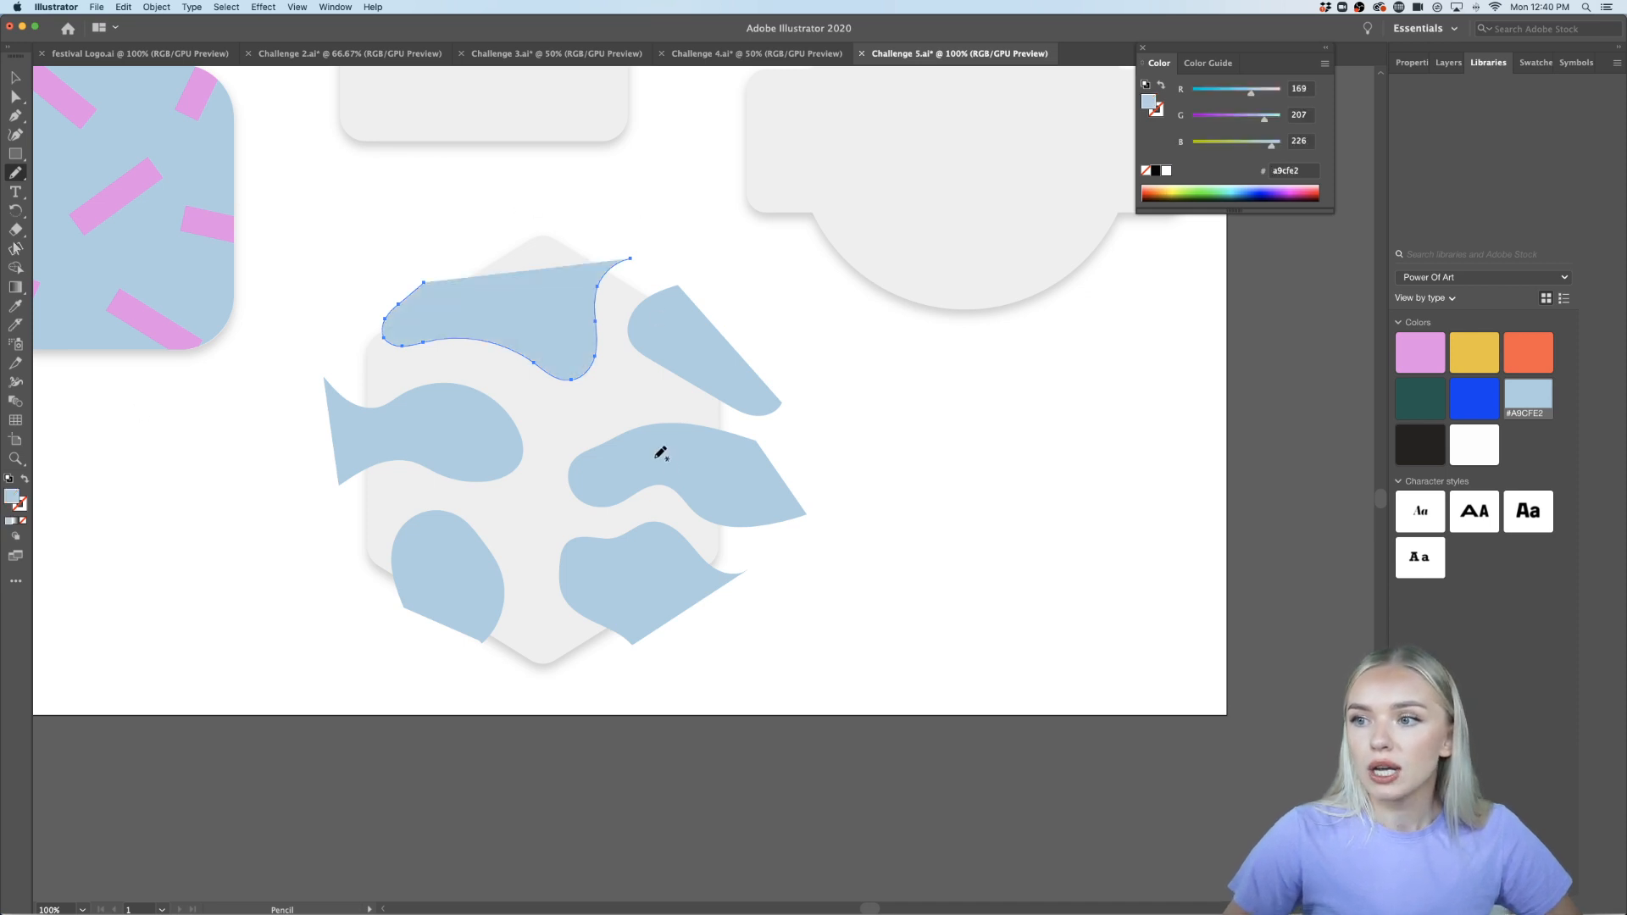
# Draw two small closed blobs in the hexagon's gaps and one at its left edge, and fill them light blue
pyautogui.moveTo(522, 522)
pyautogui.mouseDown()
pyautogui.moveTo(511, 500)
pyautogui.moveTo(545, 522)
pyautogui.moveTo(513, 529)
pyautogui.mouseUp()
pyautogui.moveTo(582, 406)
pyautogui.mouseDown()
pyautogui.moveTo(648, 382)
pyautogui.moveTo(639, 411)
pyautogui.moveTo(590, 422)
pyautogui.mouseUp()
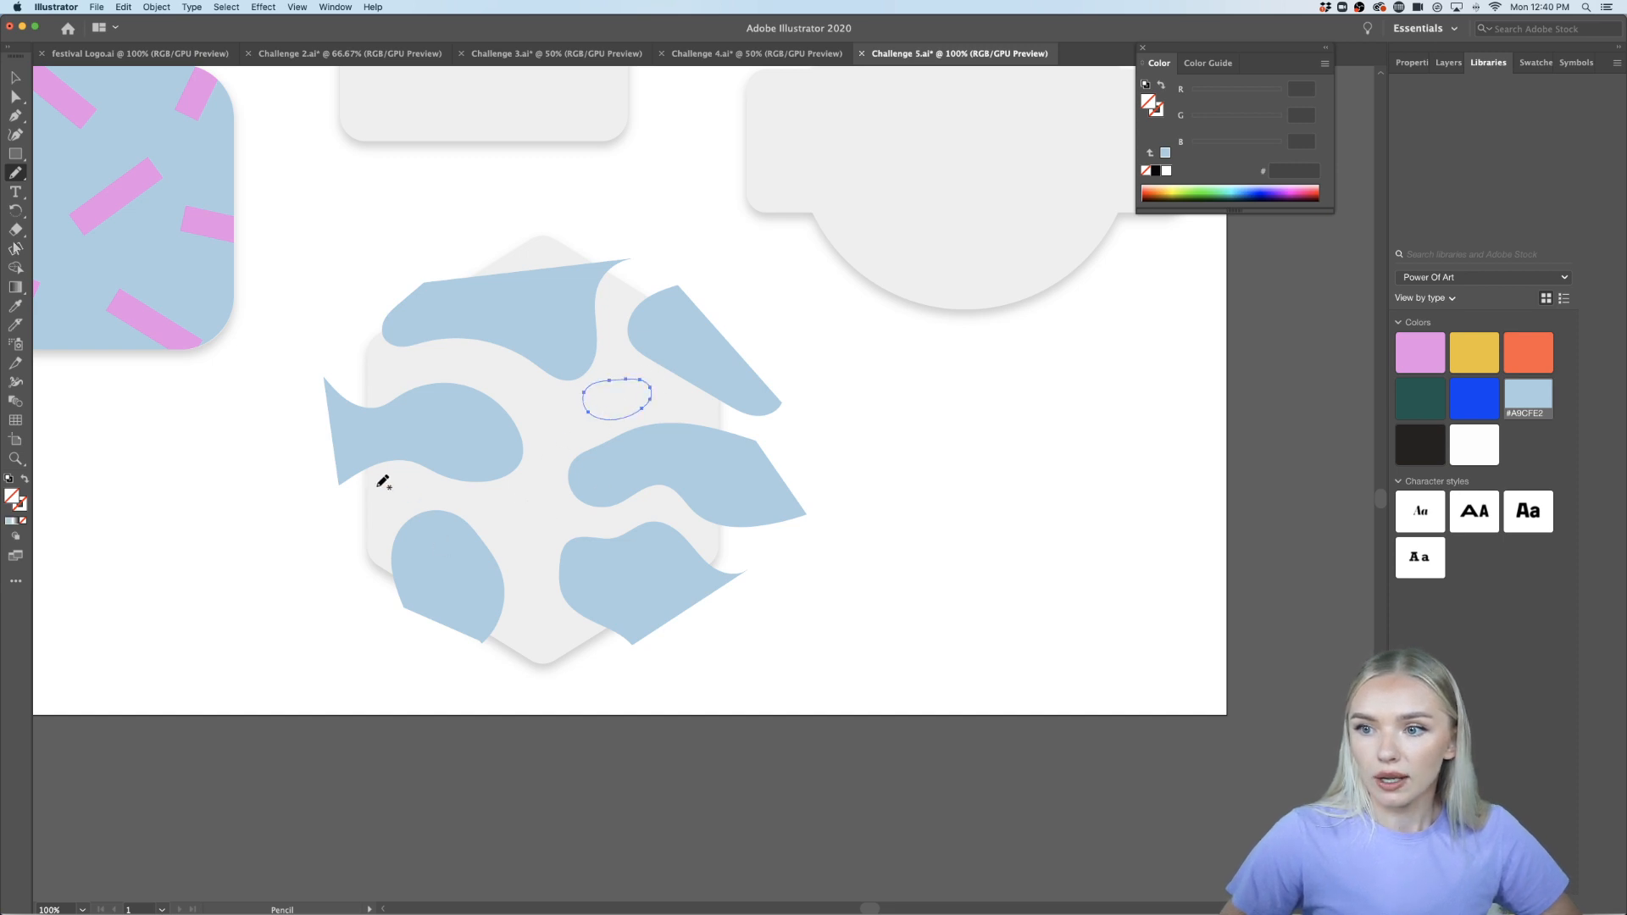
pyautogui.moveTo(352, 490)
pyautogui.mouseDown()
pyautogui.moveTo(400, 492)
pyautogui.moveTo(357, 530)
pyautogui.mouseUp()
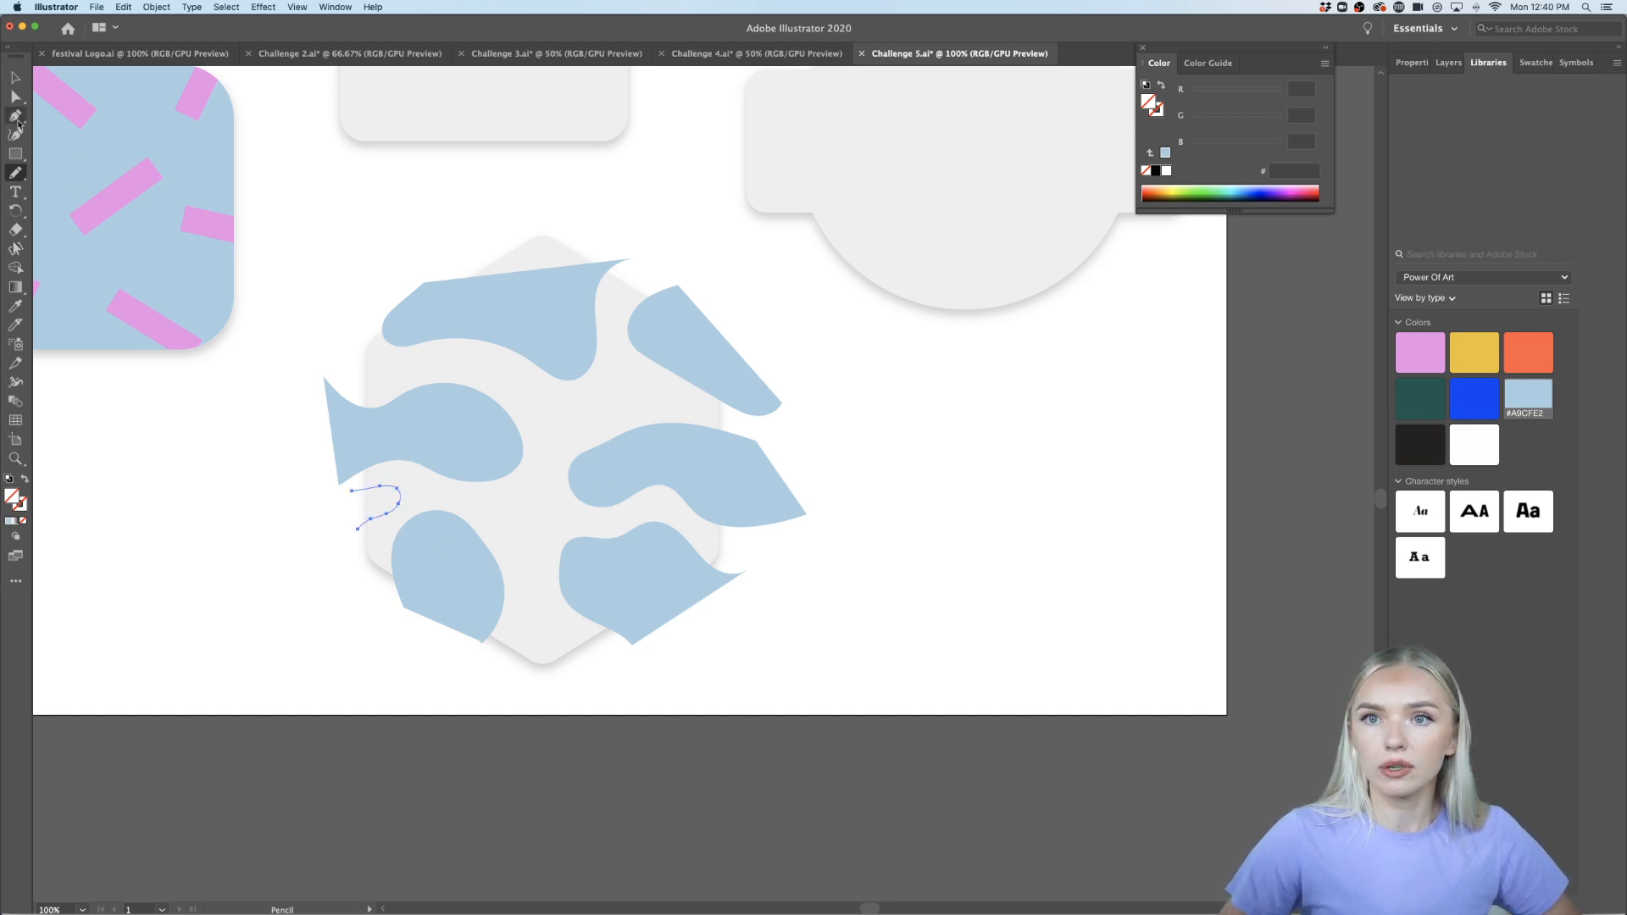
pyautogui.click(13, 78)
pyautogui.press('super+a')
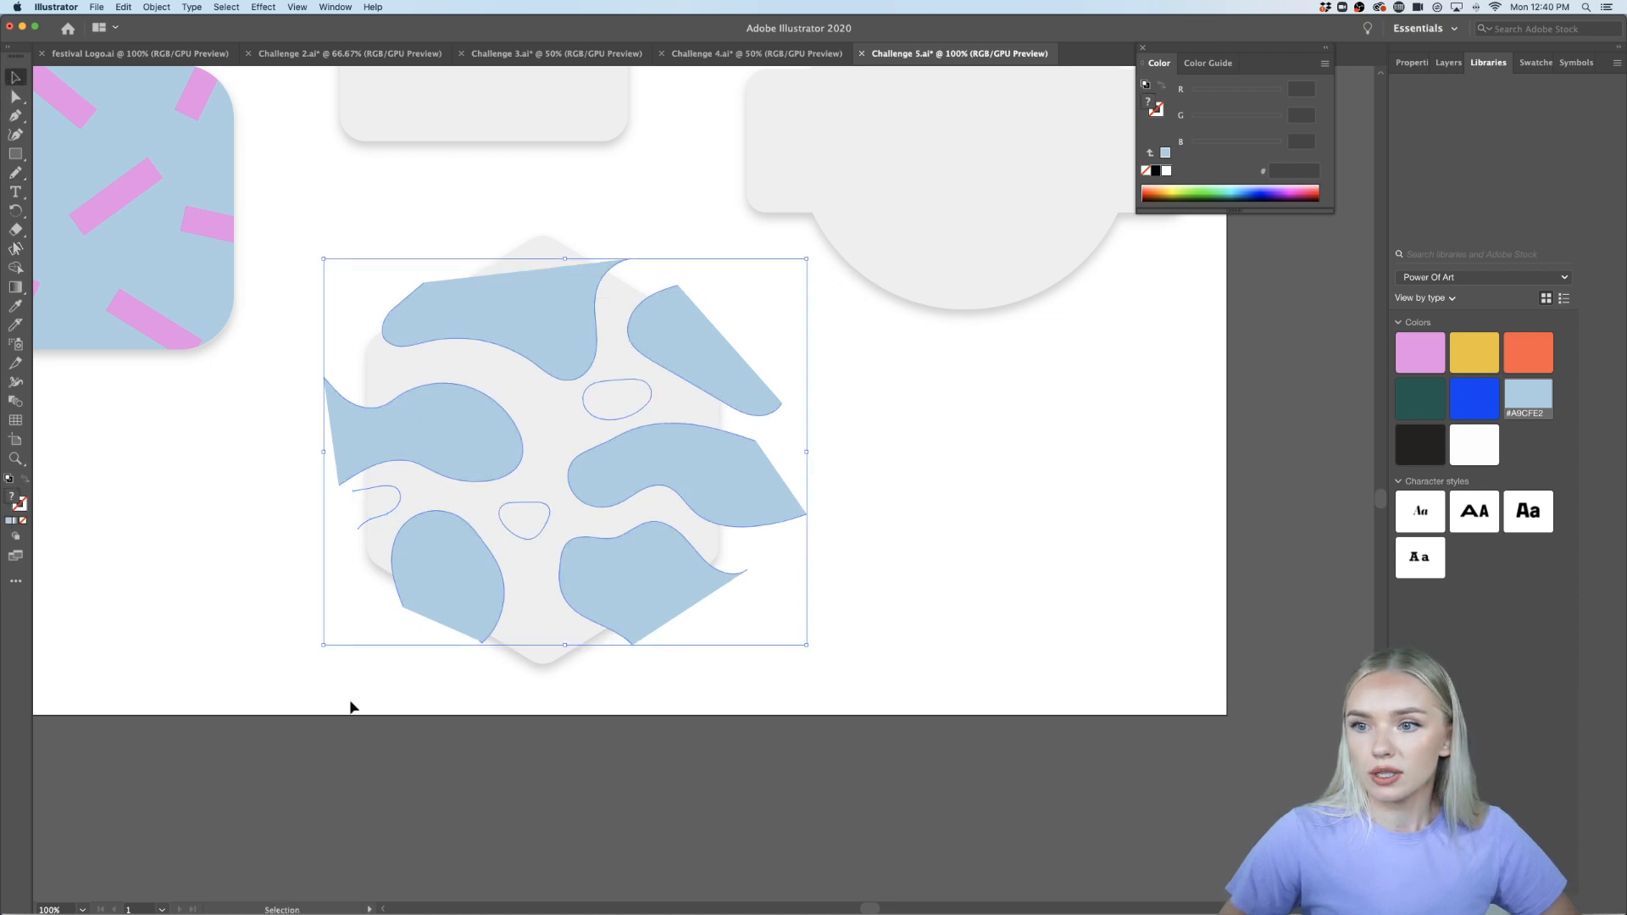
pyautogui.click(9, 521)
pyautogui.click(236, 658)
# Redraw the upper edge of the top blob with the Pencil tool as an arc covering the hexagon's tip, and deselect it
pyautogui.click(590, 298)
pyautogui.scroll(2, 591, 287)
pyautogui.scroll(1, 592, 287)
pyautogui.hscroll(-1, 591, 287)
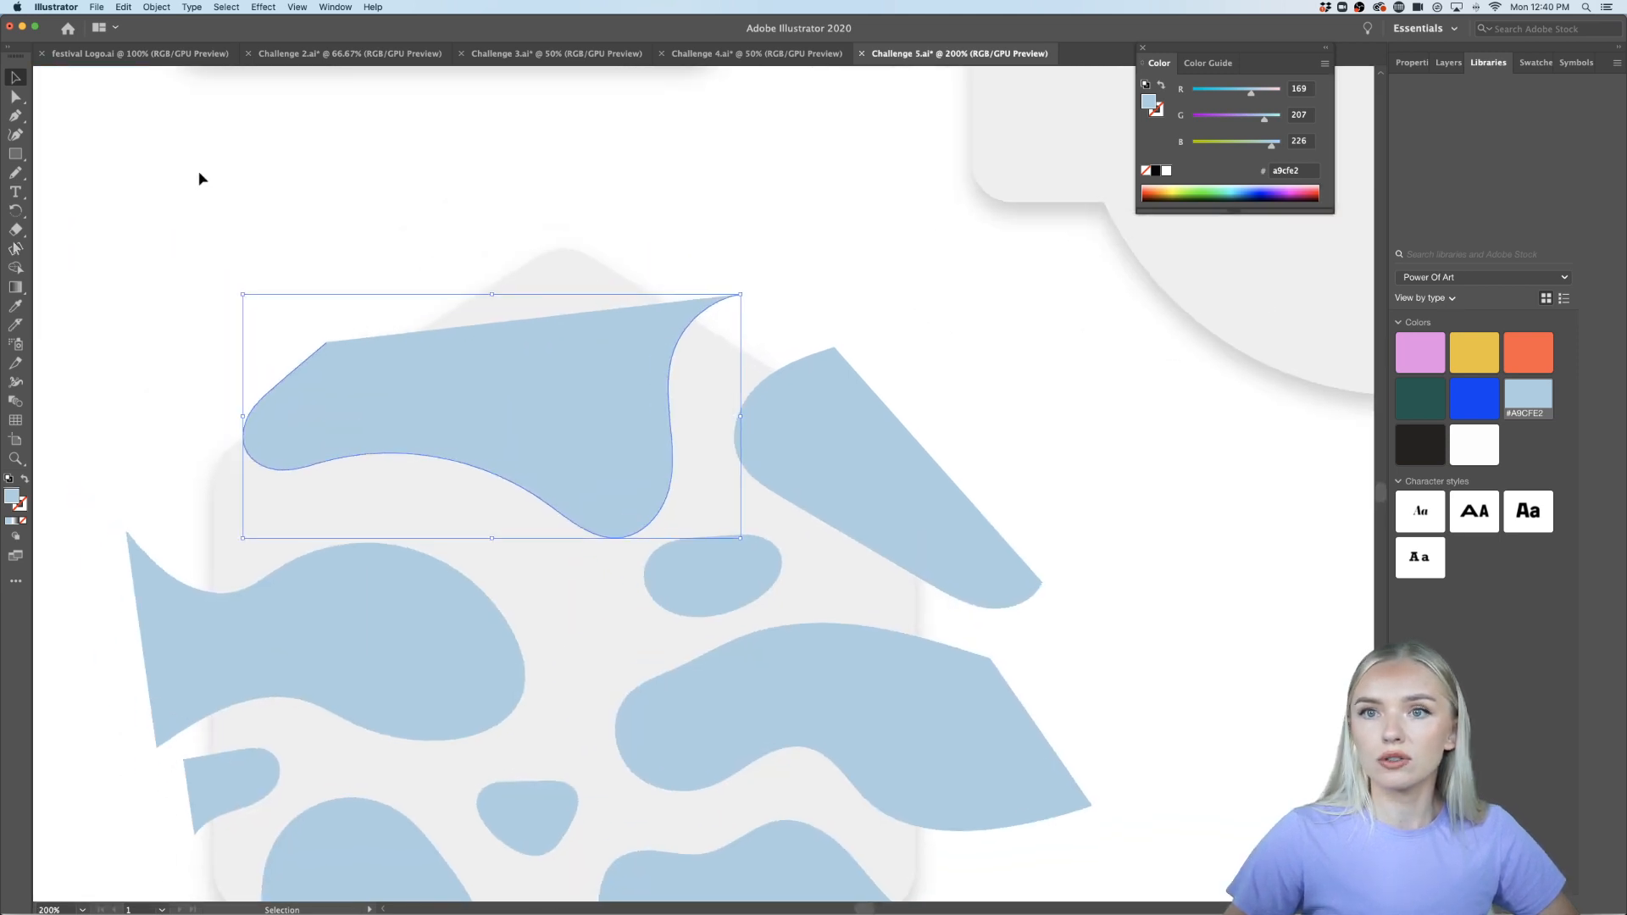
pyautogui.click(15, 172)
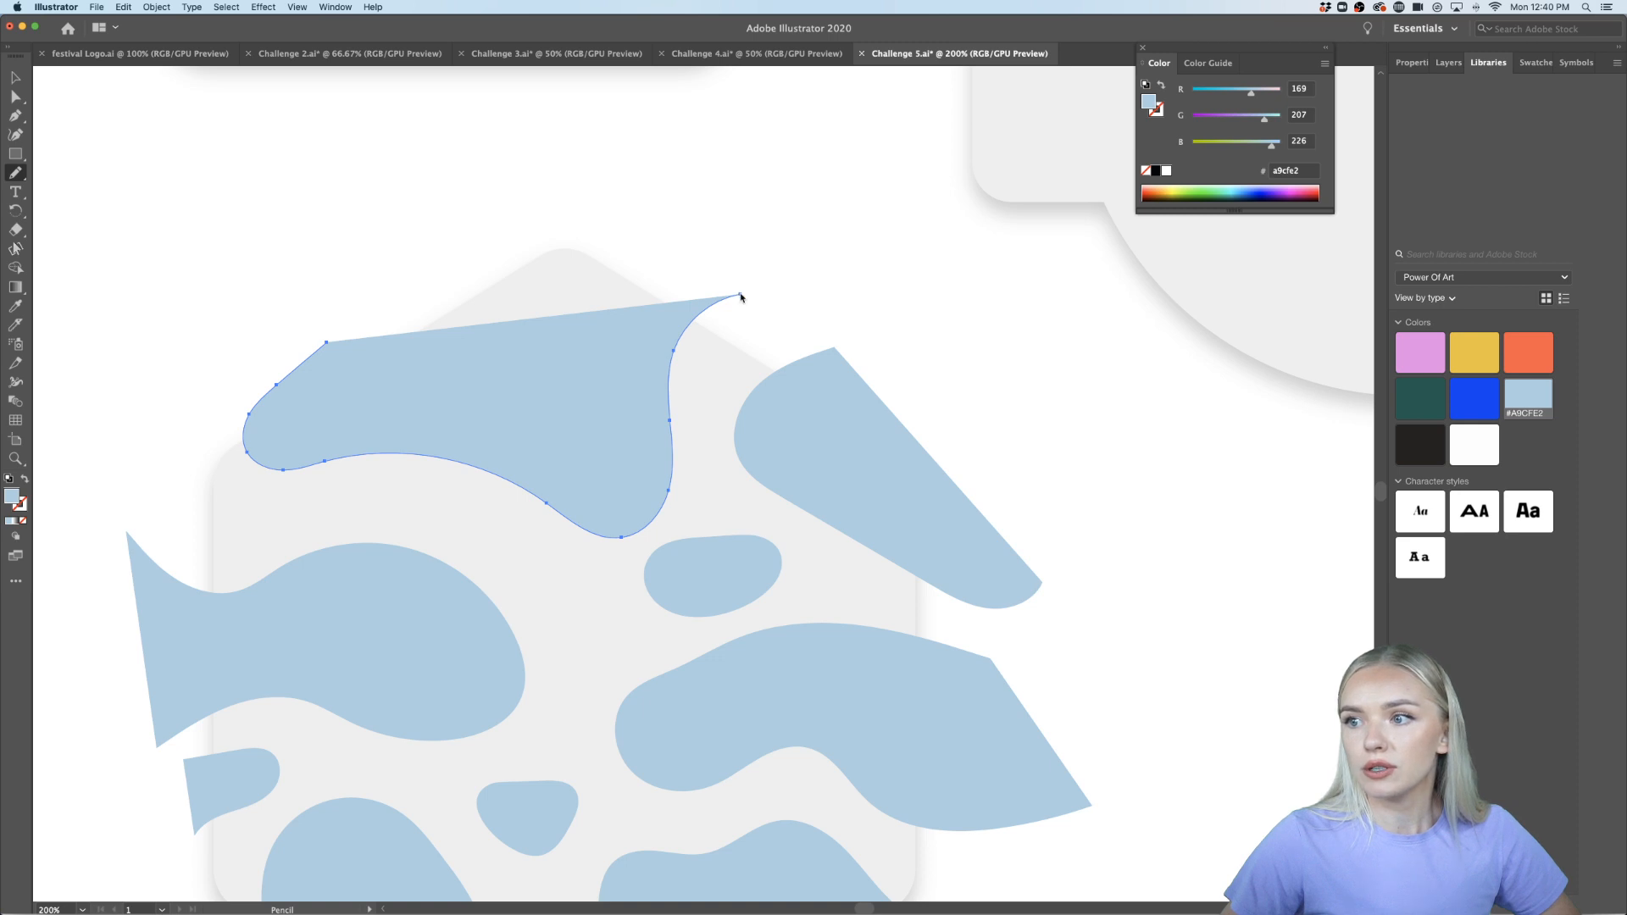
pyautogui.moveTo(737, 292)
pyautogui.mouseDown()
pyautogui.moveTo(650, 239)
pyautogui.moveTo(527, 225)
pyautogui.moveTo(328, 342)
pyautogui.mouseUp()
pyautogui.scroll(-1, 337, 346)
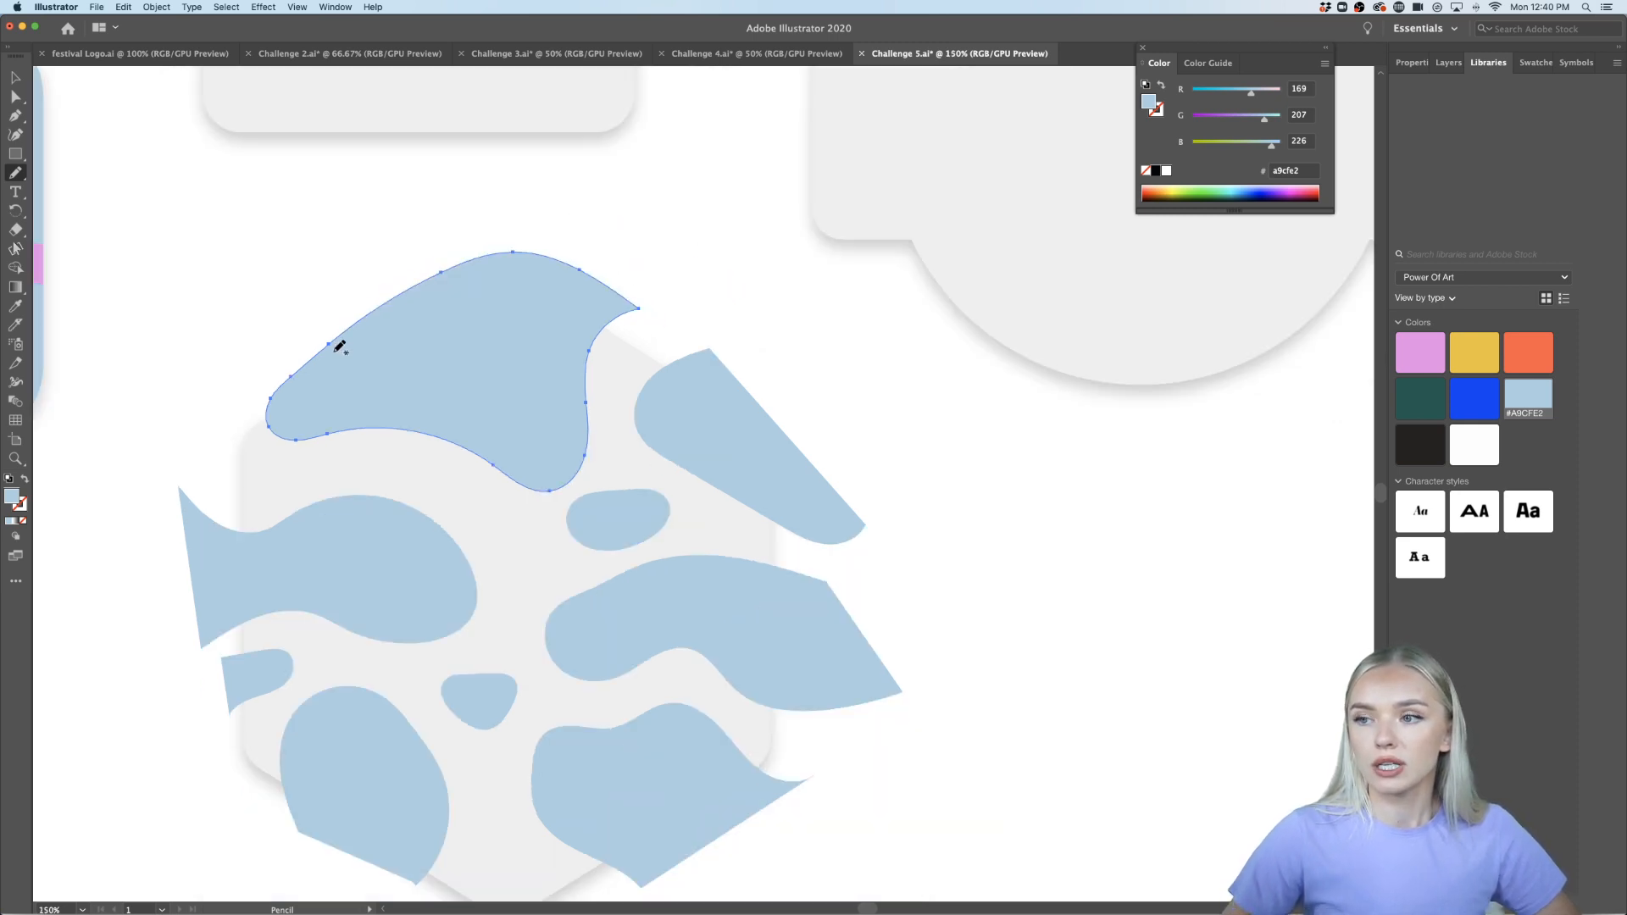
pyautogui.scroll(-2, 338, 347)
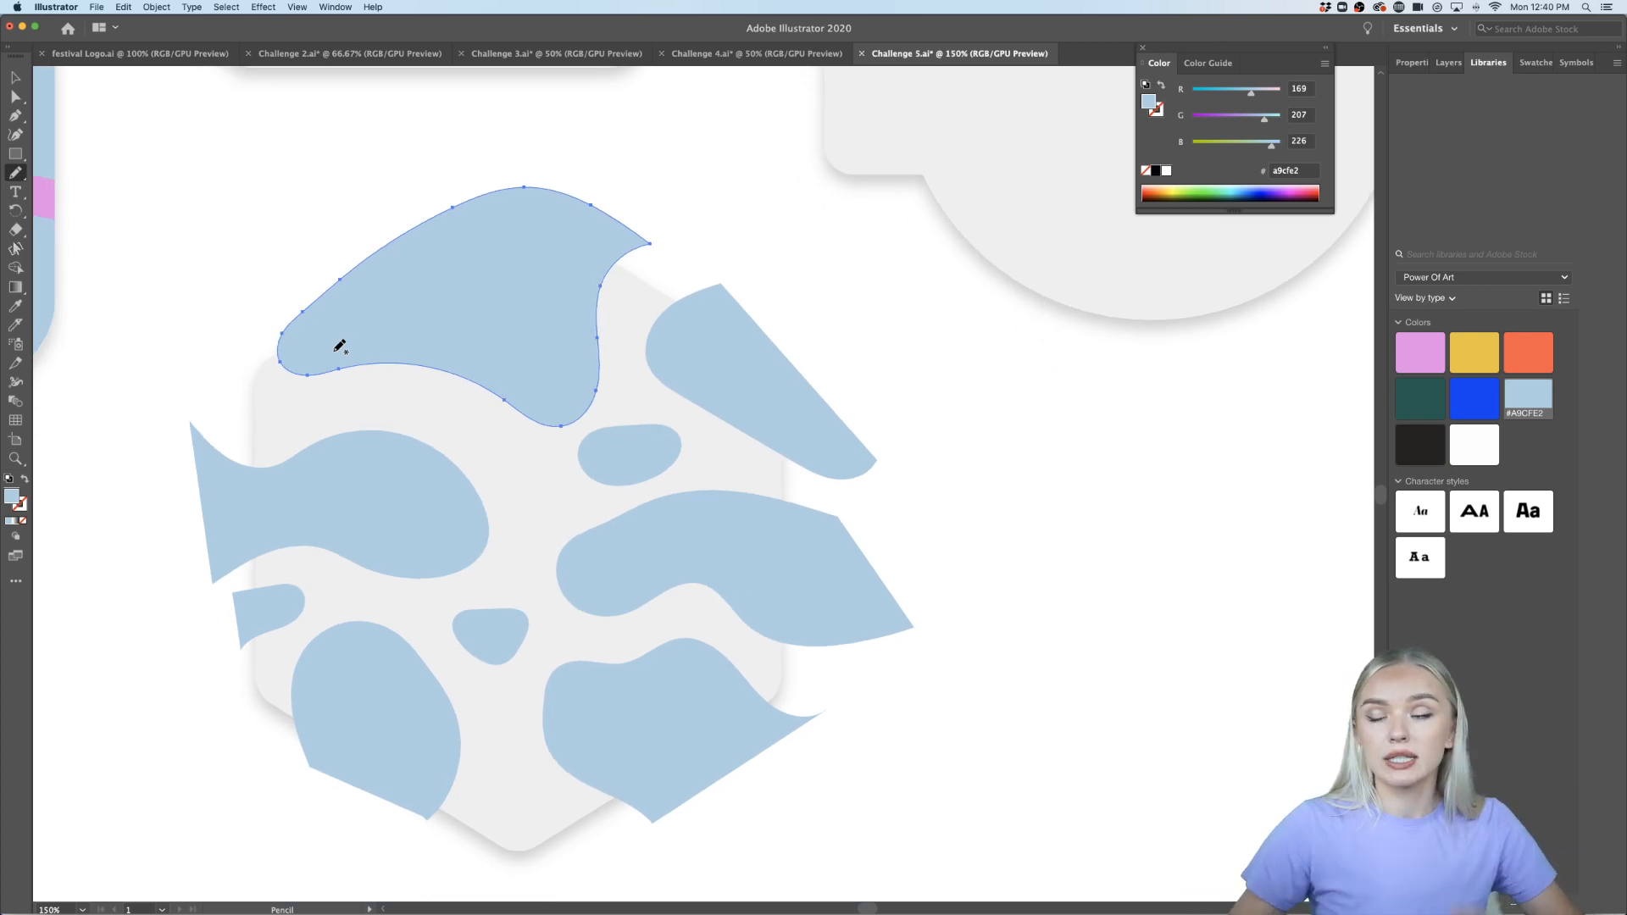
pyautogui.click(15, 77)
pyautogui.click(225, 195)
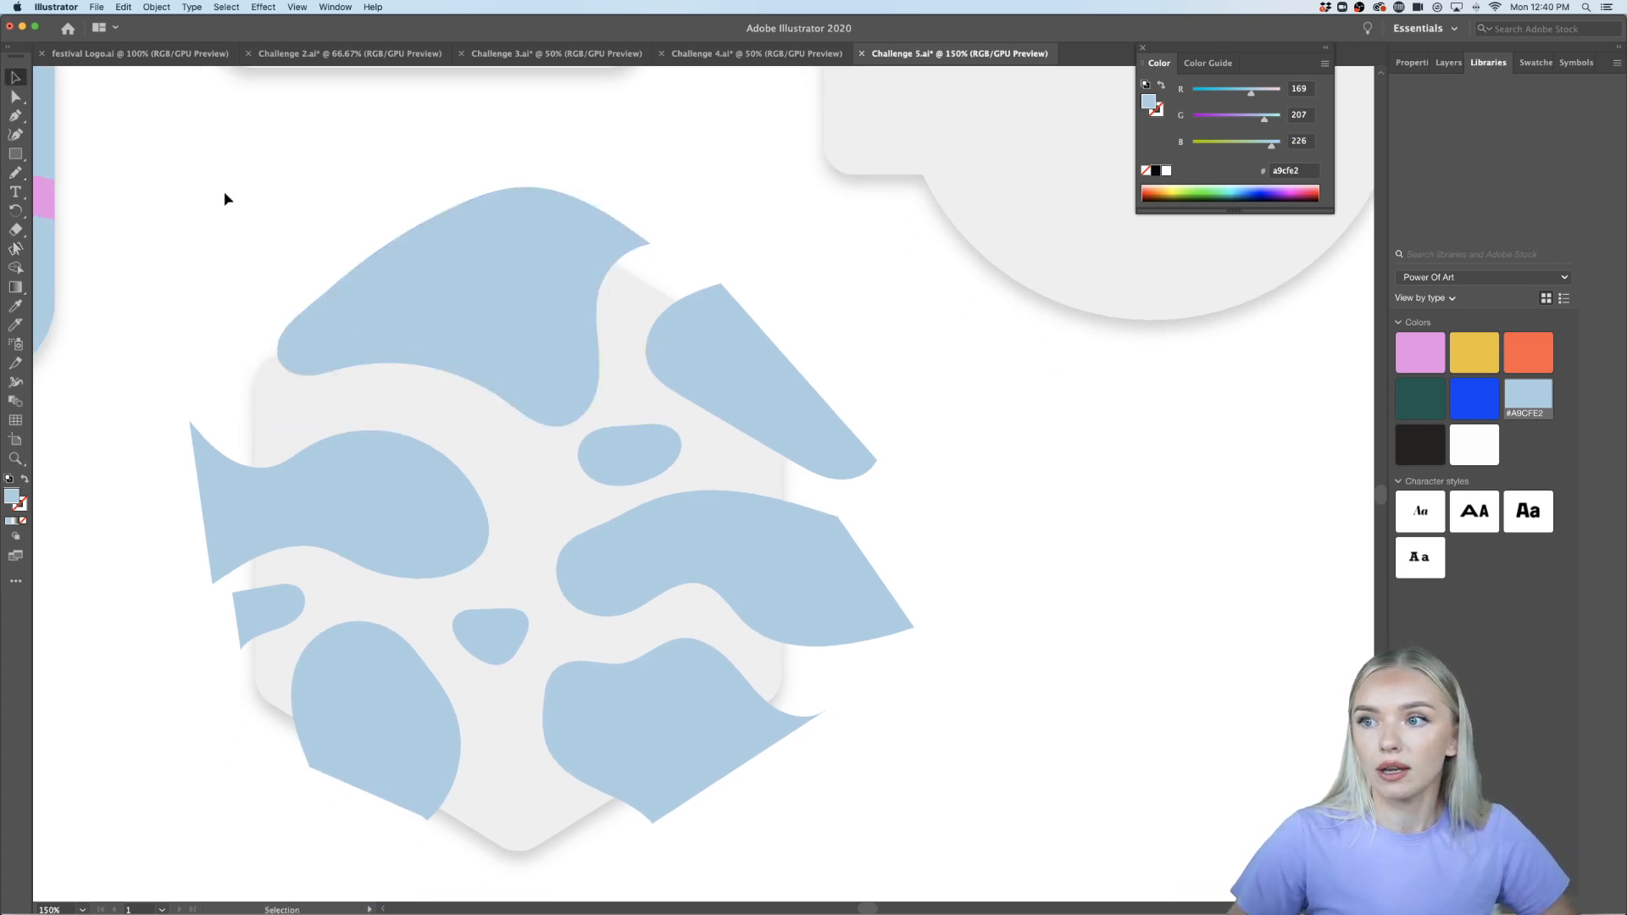
# Rotate the small oval blob to a slant and move it slightly toward the hexagon's centre
pyautogui.scroll(-2, 226, 196)
pyautogui.scroll(2, 226, 195)
pyautogui.hscroll(-2, 226, 196)
pyautogui.scroll(1, 468, 432)
pyautogui.scroll(1, 450, 421)
pyautogui.hscroll(-1, 450, 421)
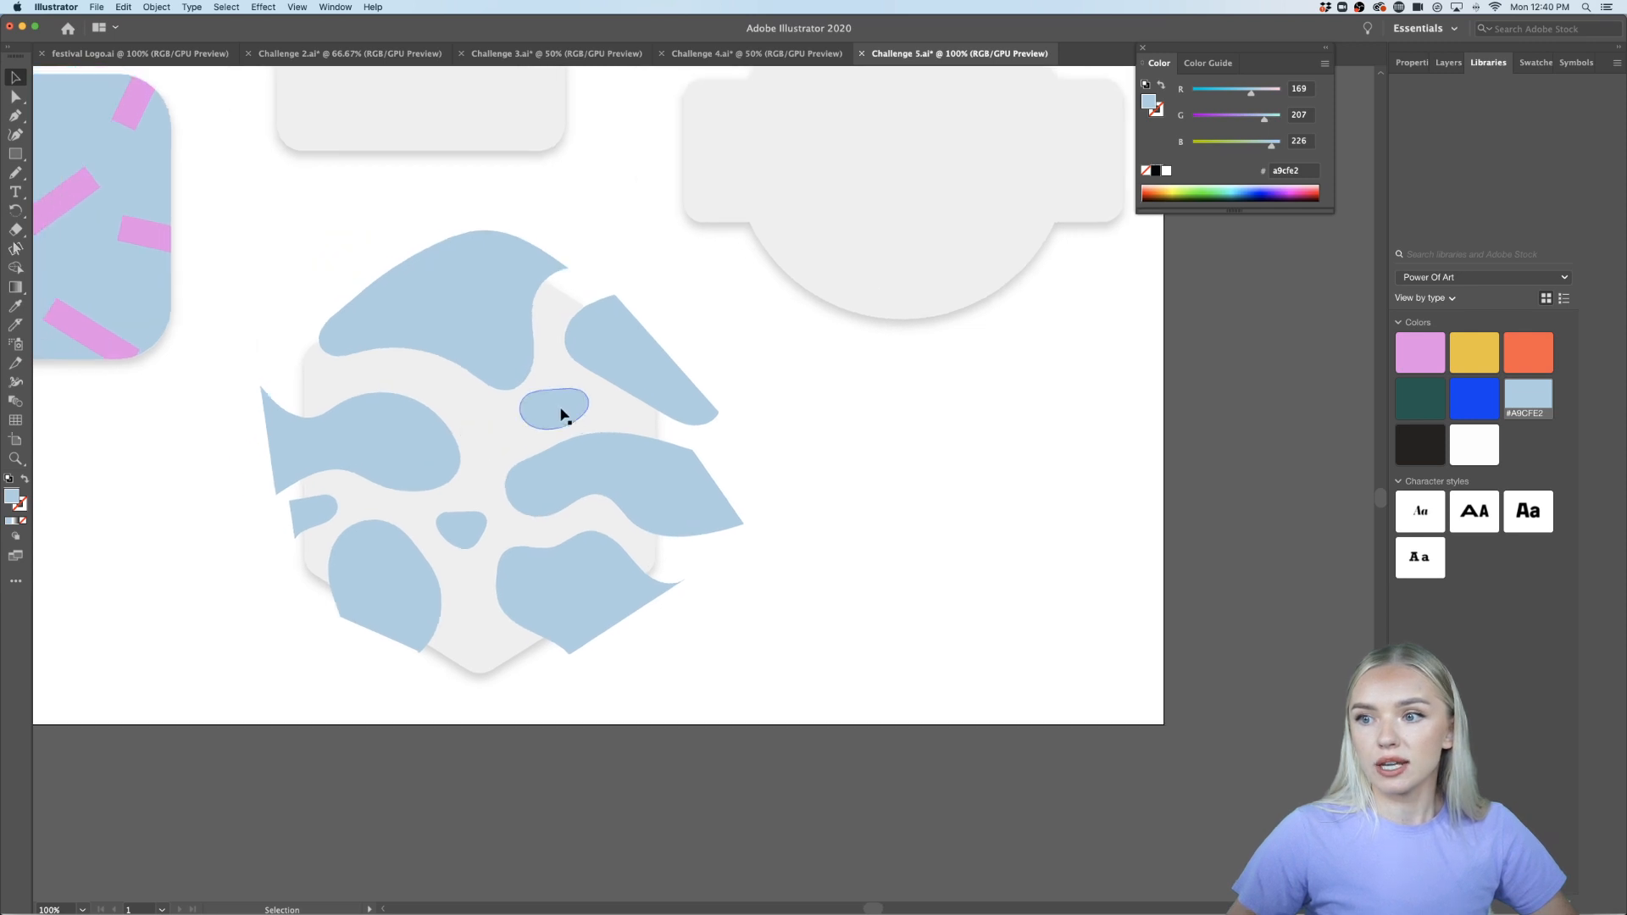
pyautogui.moveTo(558, 413); pyautogui.dragTo(732, 458)
pyautogui.click(732, 457)
# Enlarge the small triangular blob in the hexagon's lower middle slightly, and deselect it
pyautogui.hscroll(-1, 678, 526)
pyautogui.click(462, 530)
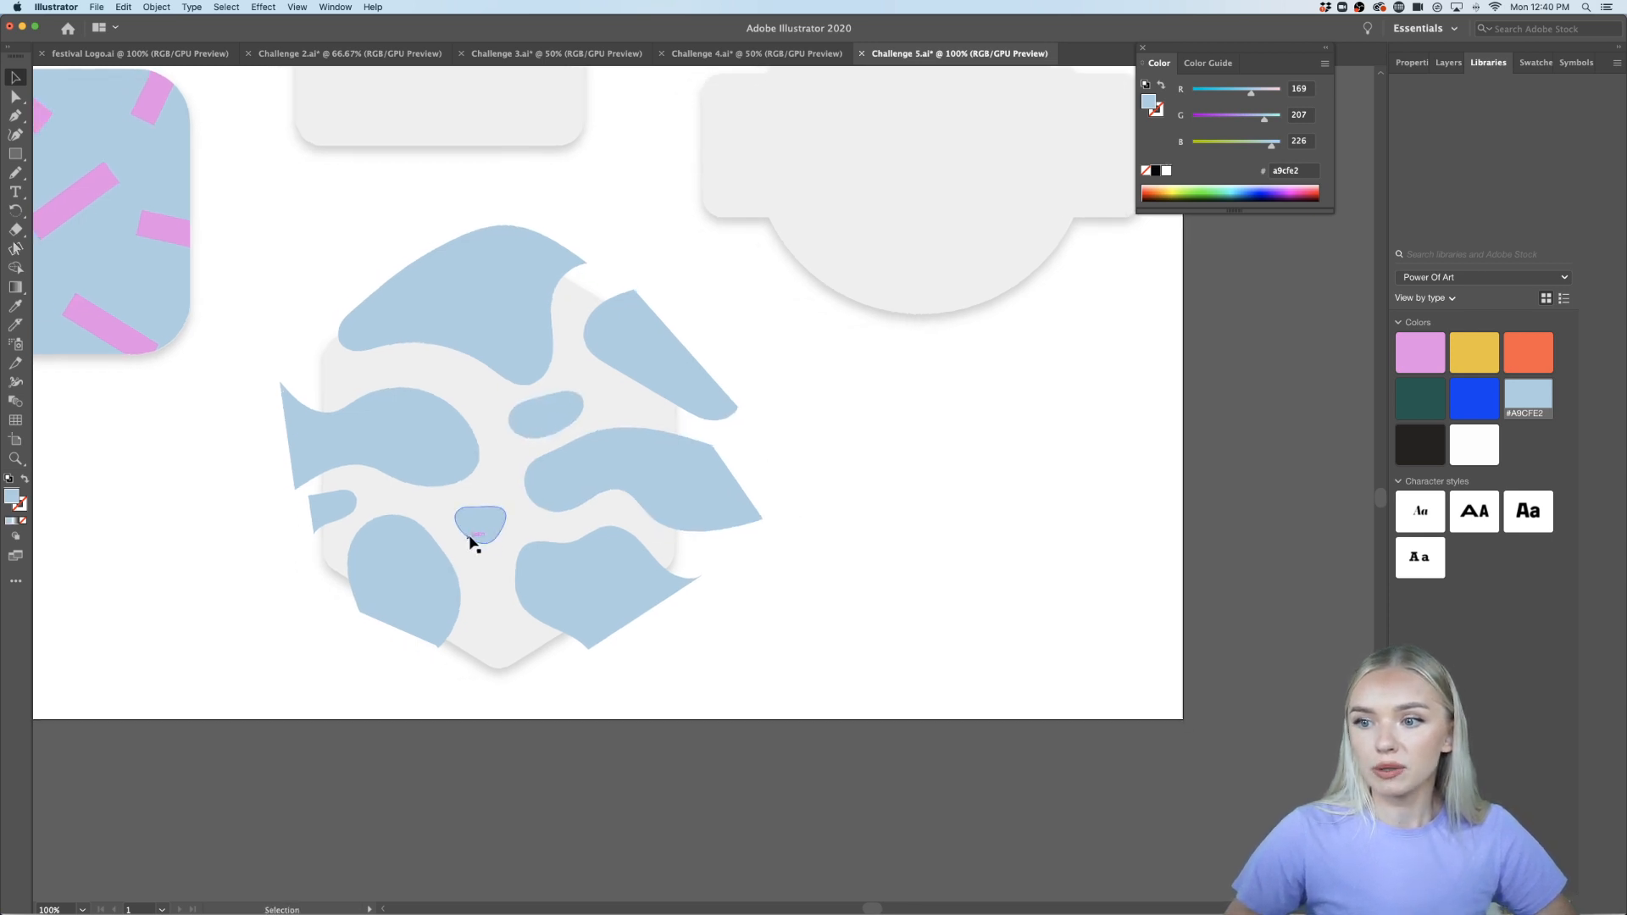
pyautogui.moveTo(507, 506); pyautogui.dragTo(513, 501)
pyautogui.click(787, 621)
pyautogui.hscroll(-1, 787, 623)
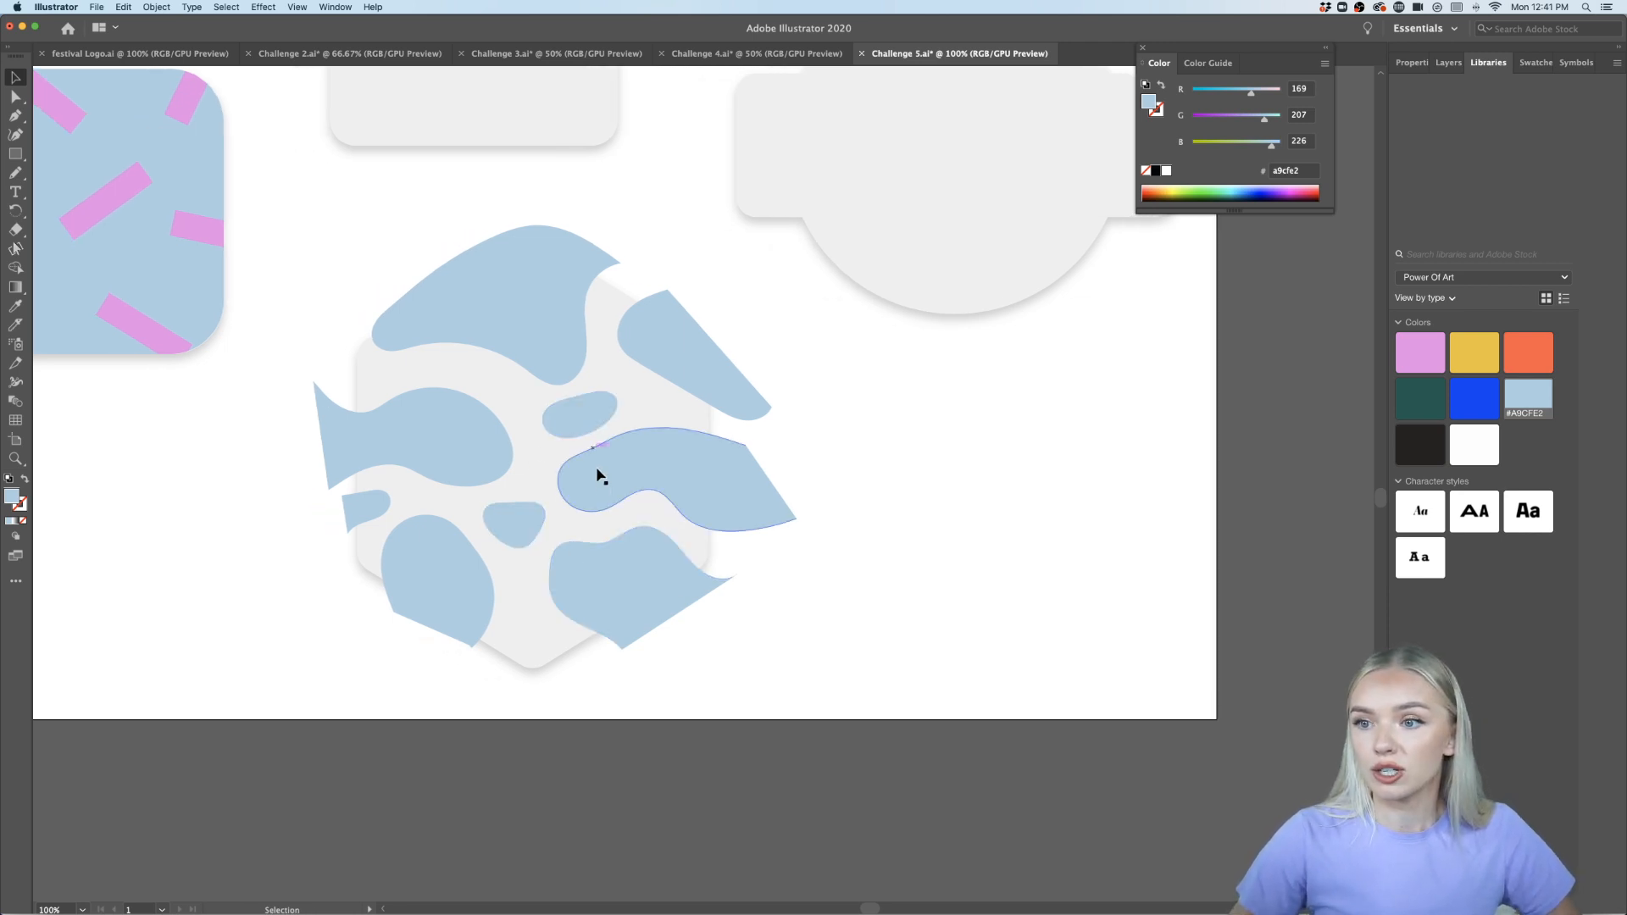
# Nudge the hexagon's top blob and upper-right blob slightly to the left to even out the gaps
pyautogui.moveTo(522, 329); pyautogui.dragTo(513, 331)
pyautogui.click(1035, 552)
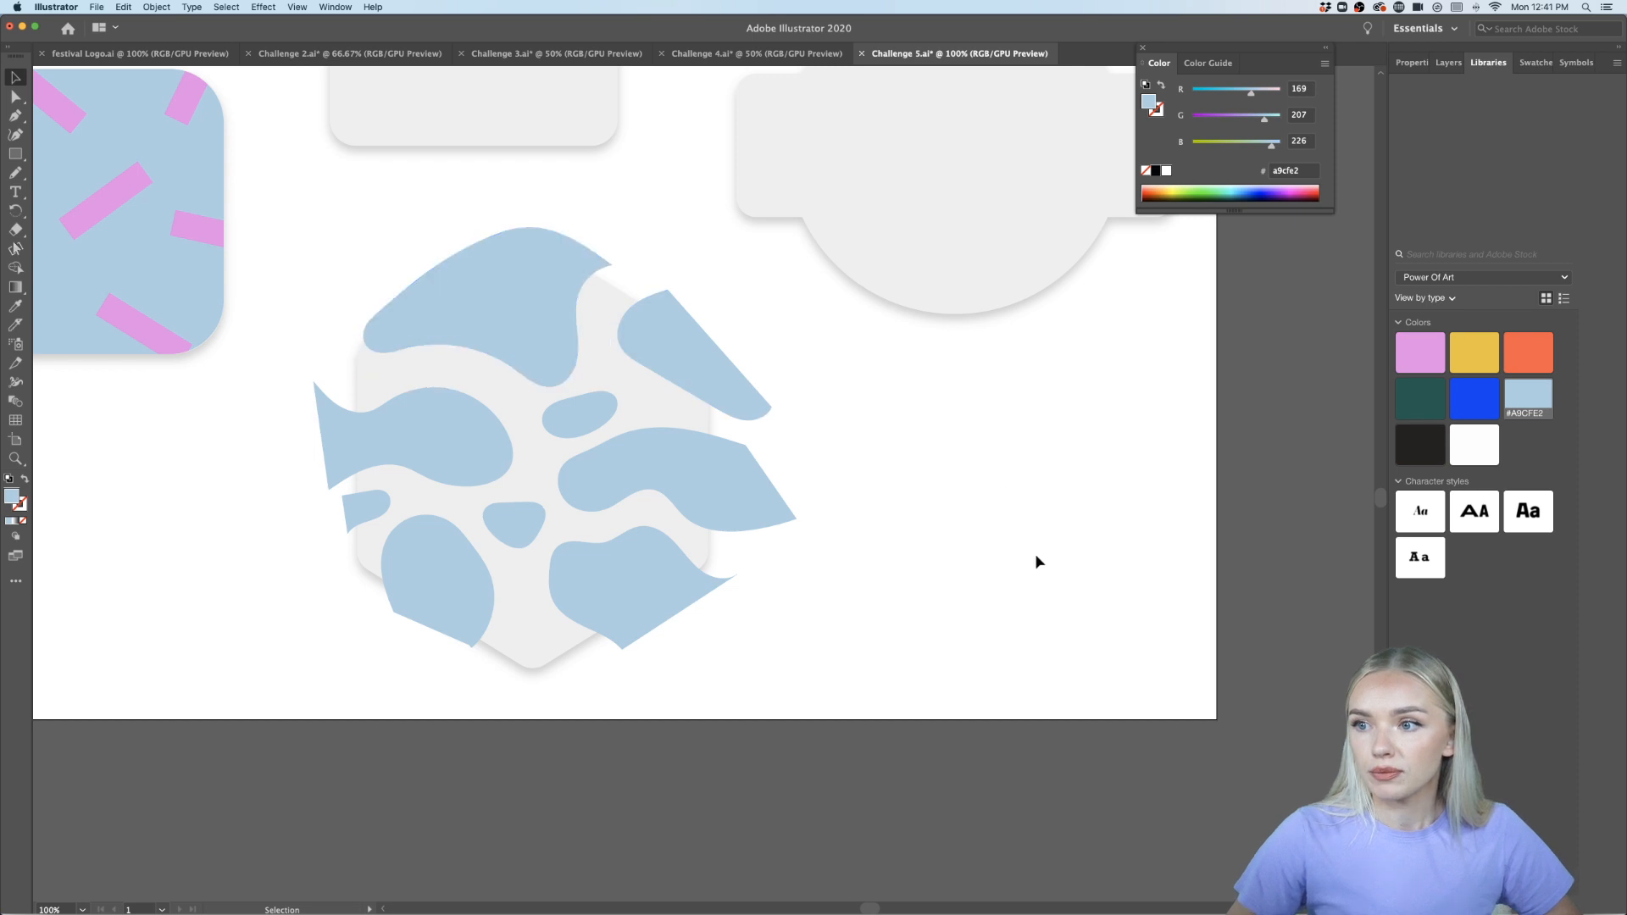
pyautogui.moveTo(700, 377); pyautogui.dragTo(688, 376)
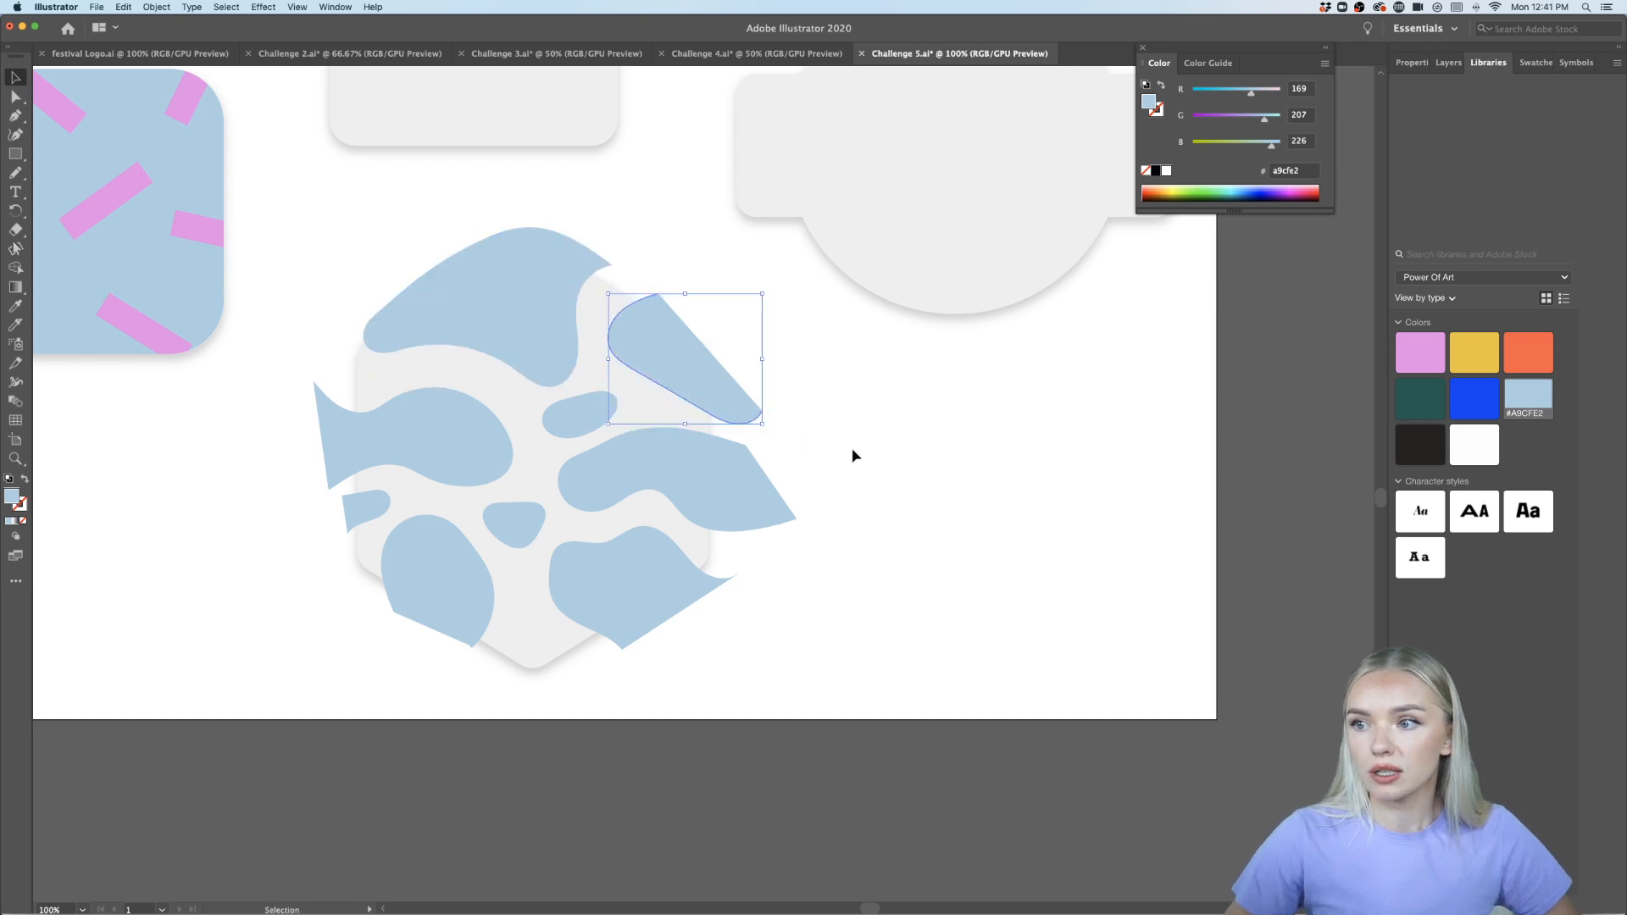
pyautogui.click(868, 448)
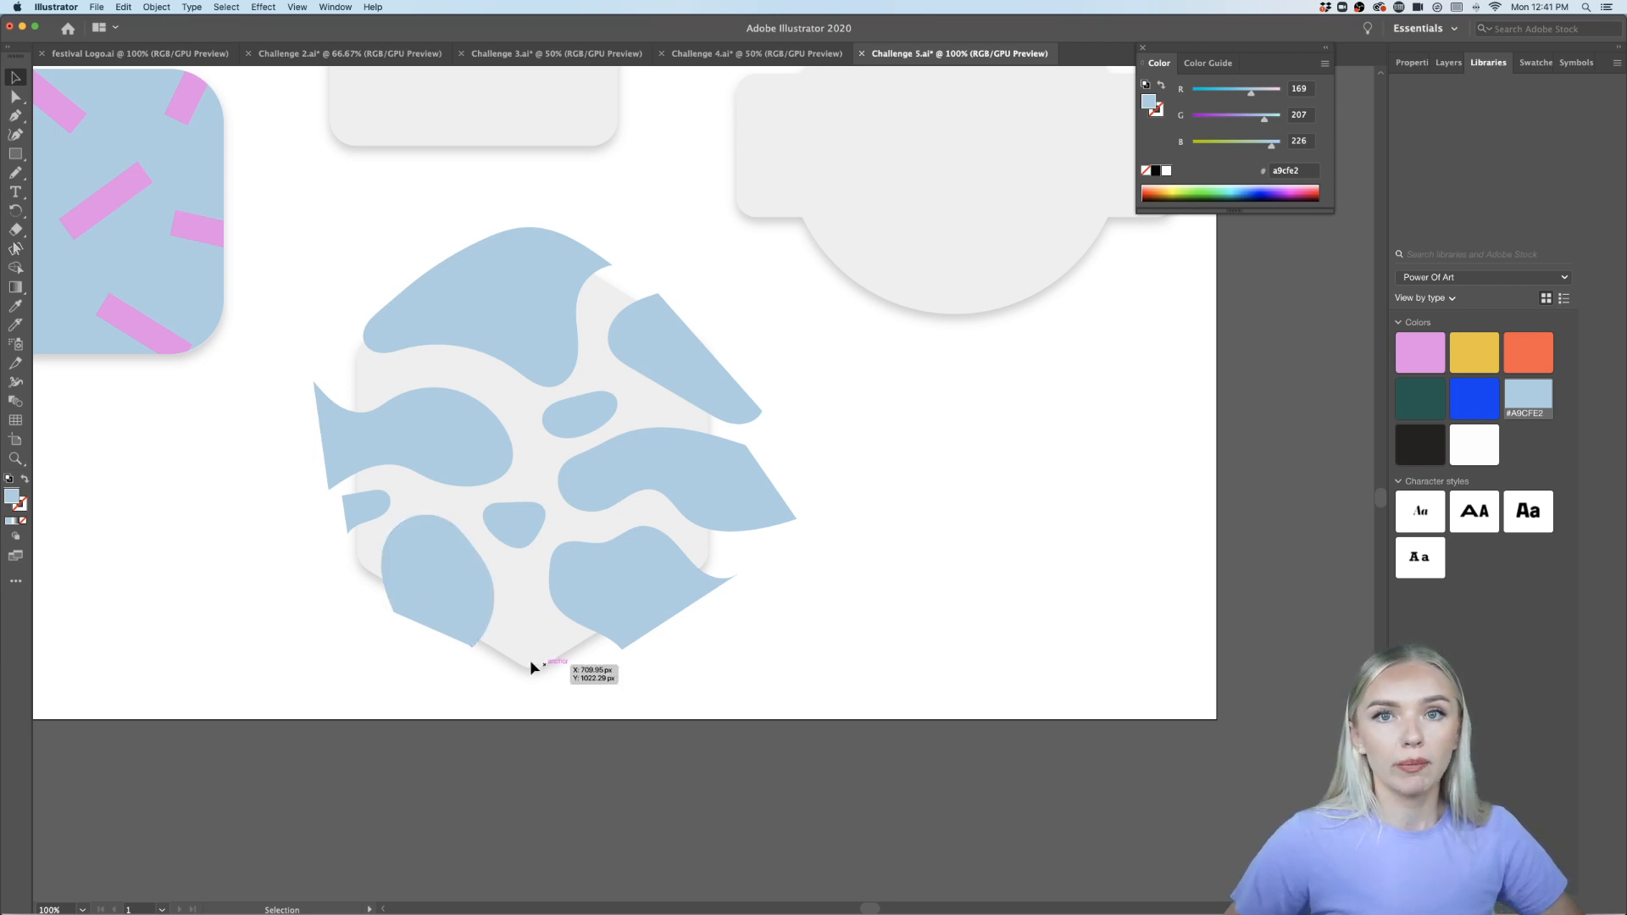
# Draw a light-blue hexagon with the Polygon tool and move it over the blobs, centred on the hexagon sticker
pyautogui.click(66, 225)
pyautogui.moveTo(14, 156); pyautogui.dragTo(89, 192)
pyautogui.moveTo(350, 303); pyautogui.dragTo(373, 103)
pyautogui.press('v')
pyautogui.moveTo(375, 248); pyautogui.dragTo(553, 399)
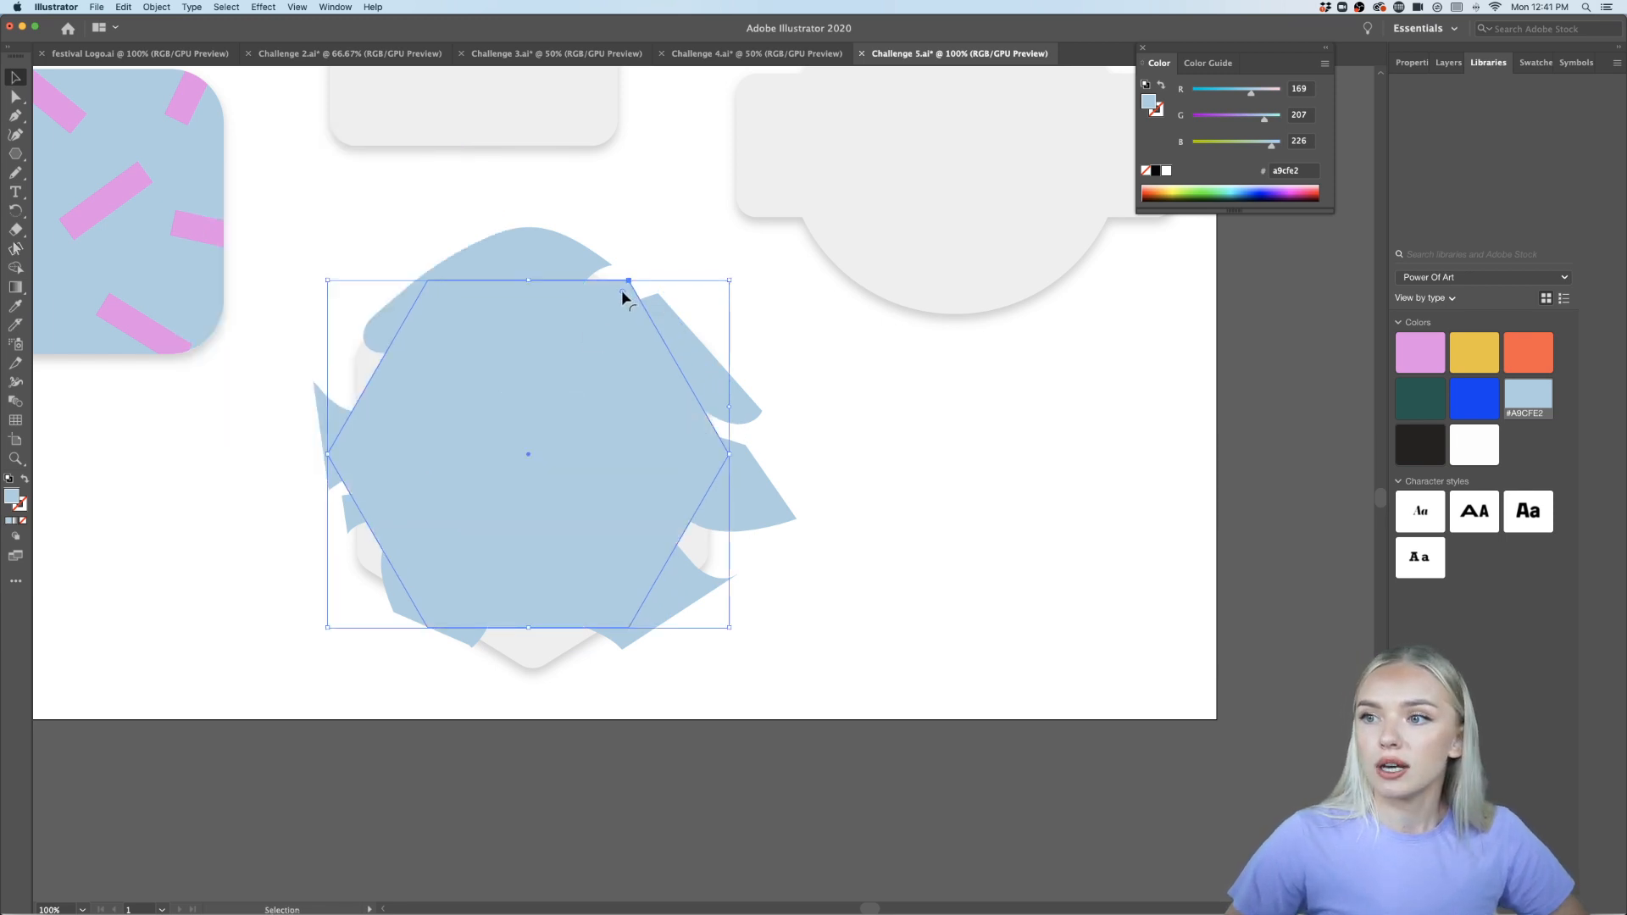
# Slightly round the light-blue hexagon's corners, rotate it to stand on a point, and fit it to the hexagon sticker's outline
pyautogui.moveTo(624, 290); pyautogui.dragTo(617, 302)
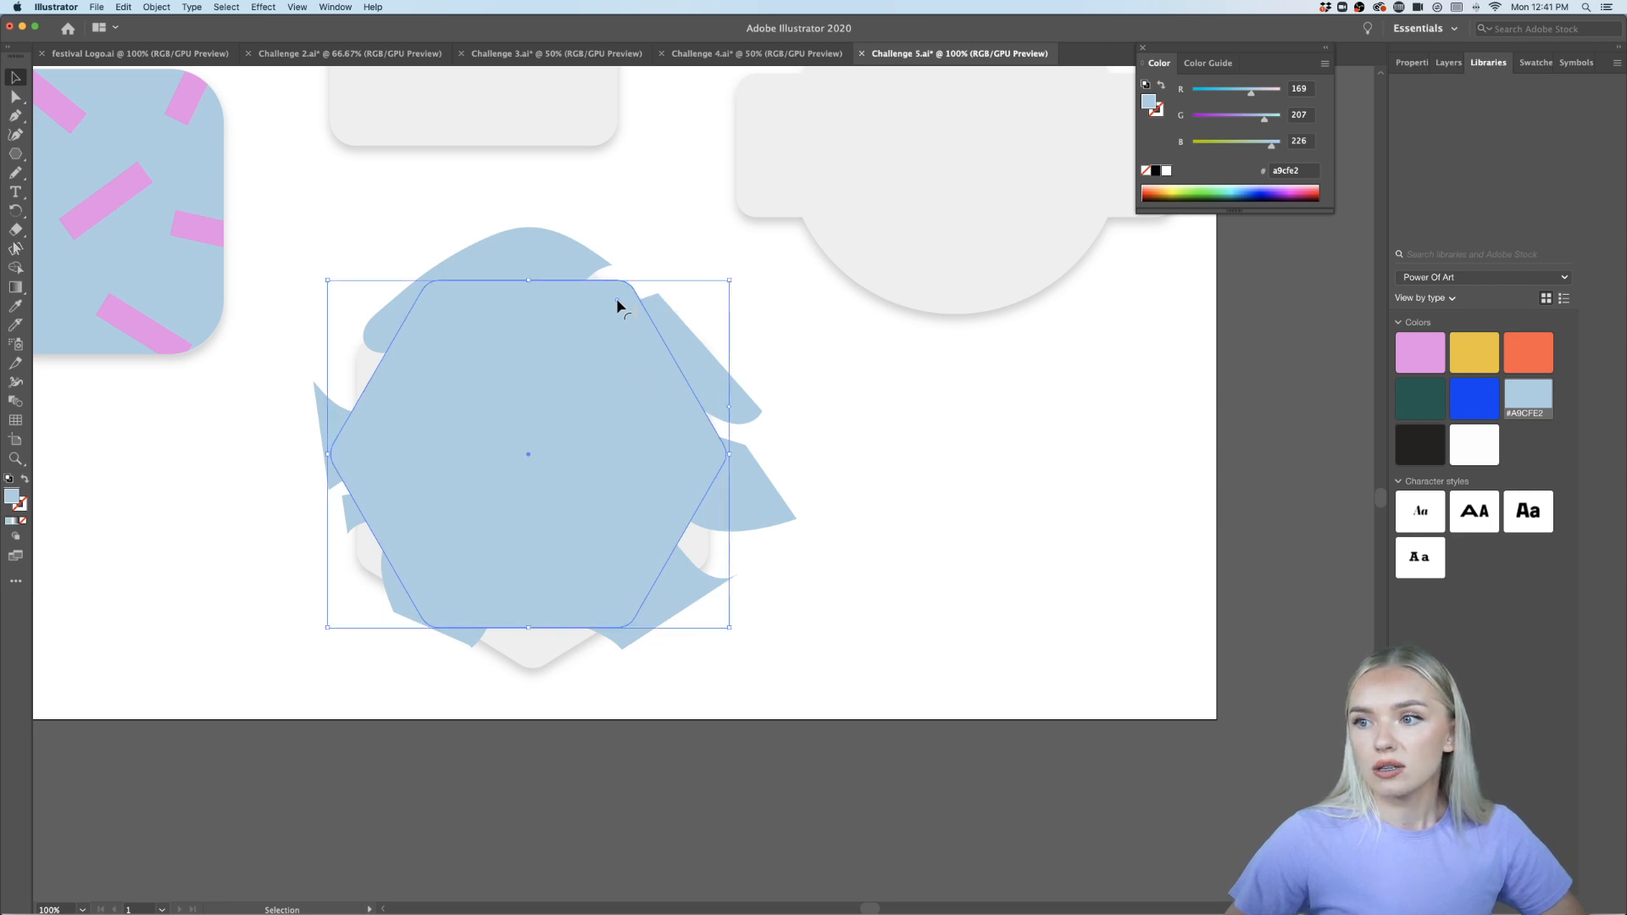
pyautogui.moveTo(730, 632); pyautogui.dragTo(660, 295)
pyautogui.moveTo(564, 500)
pyautogui.mouseDown()
pyautogui.moveTo(569, 517)
pyautogui.moveTo(568, 501)
pyautogui.mouseUp()
pyautogui.moveTo(533, 269); pyautogui.dragTo(538, 240)
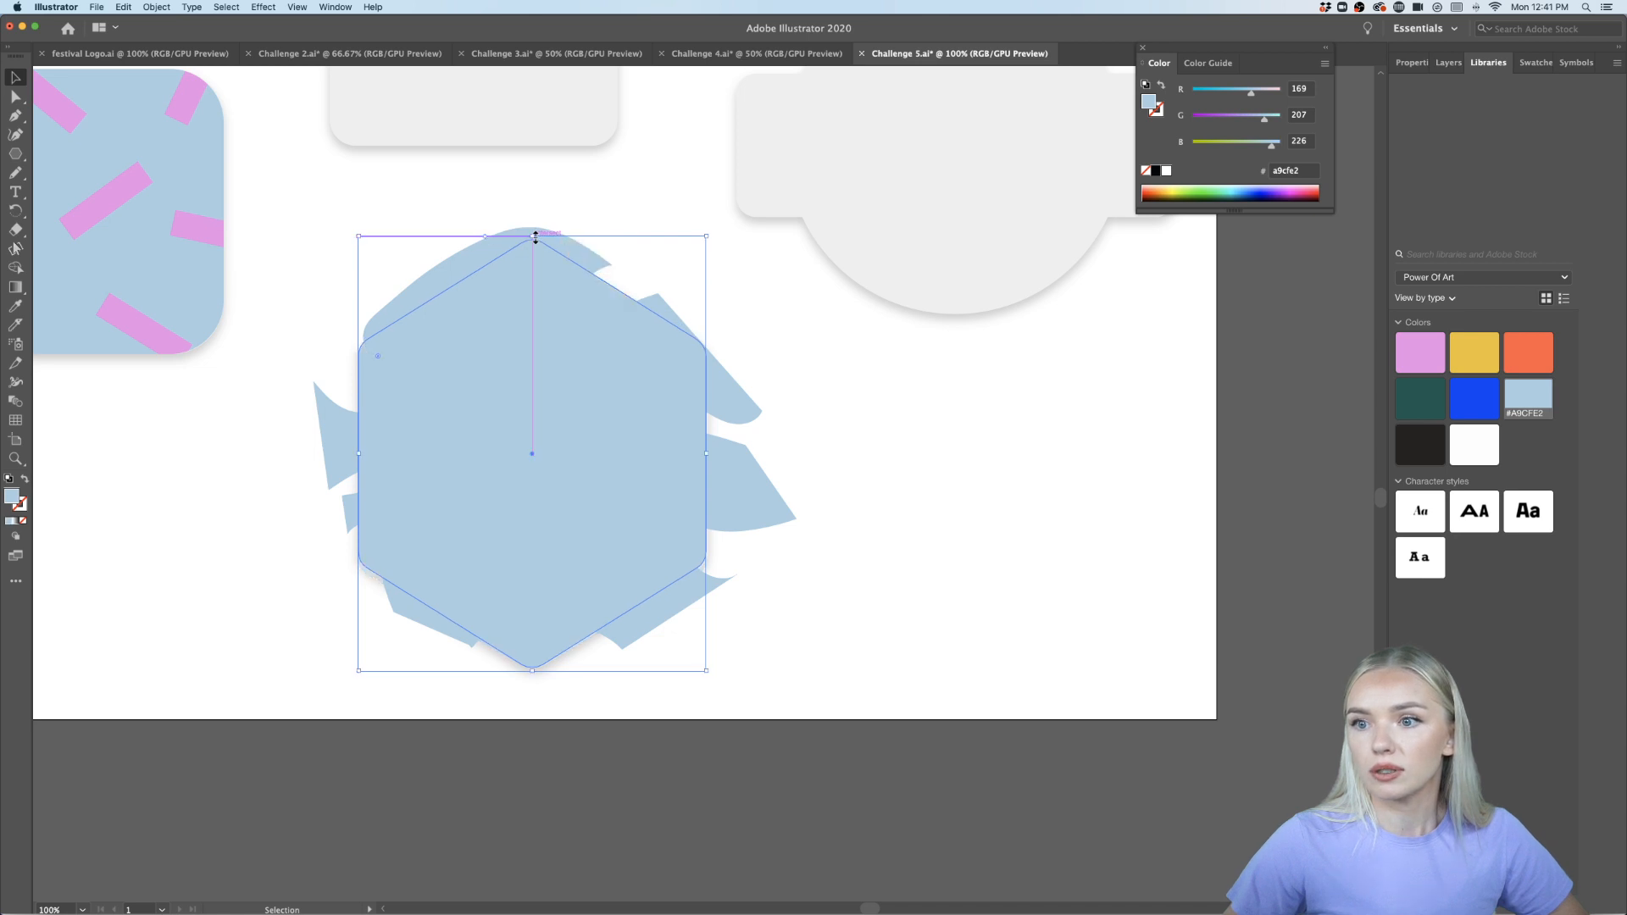
pyautogui.click(840, 557)
# Select all the blobs together with the light-blue hexagon and split them with the Divide pathfinder
pyautogui.moveTo(401, 723); pyautogui.dragTo(316, 751)
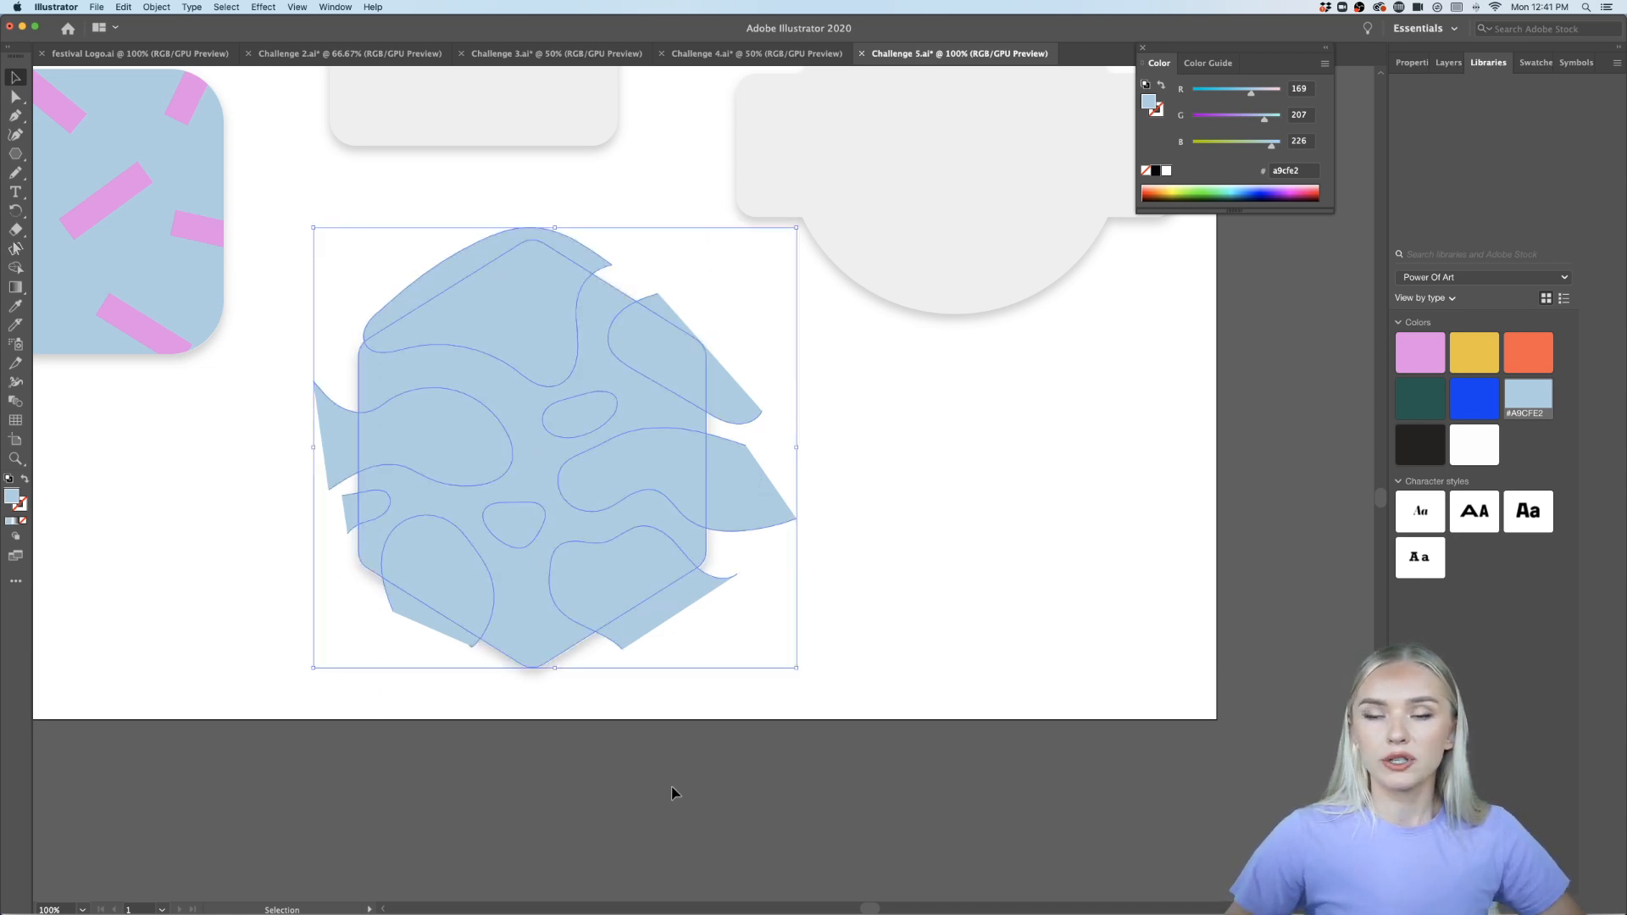
pyautogui.click(1412, 62)
pyautogui.click(1605, 452)
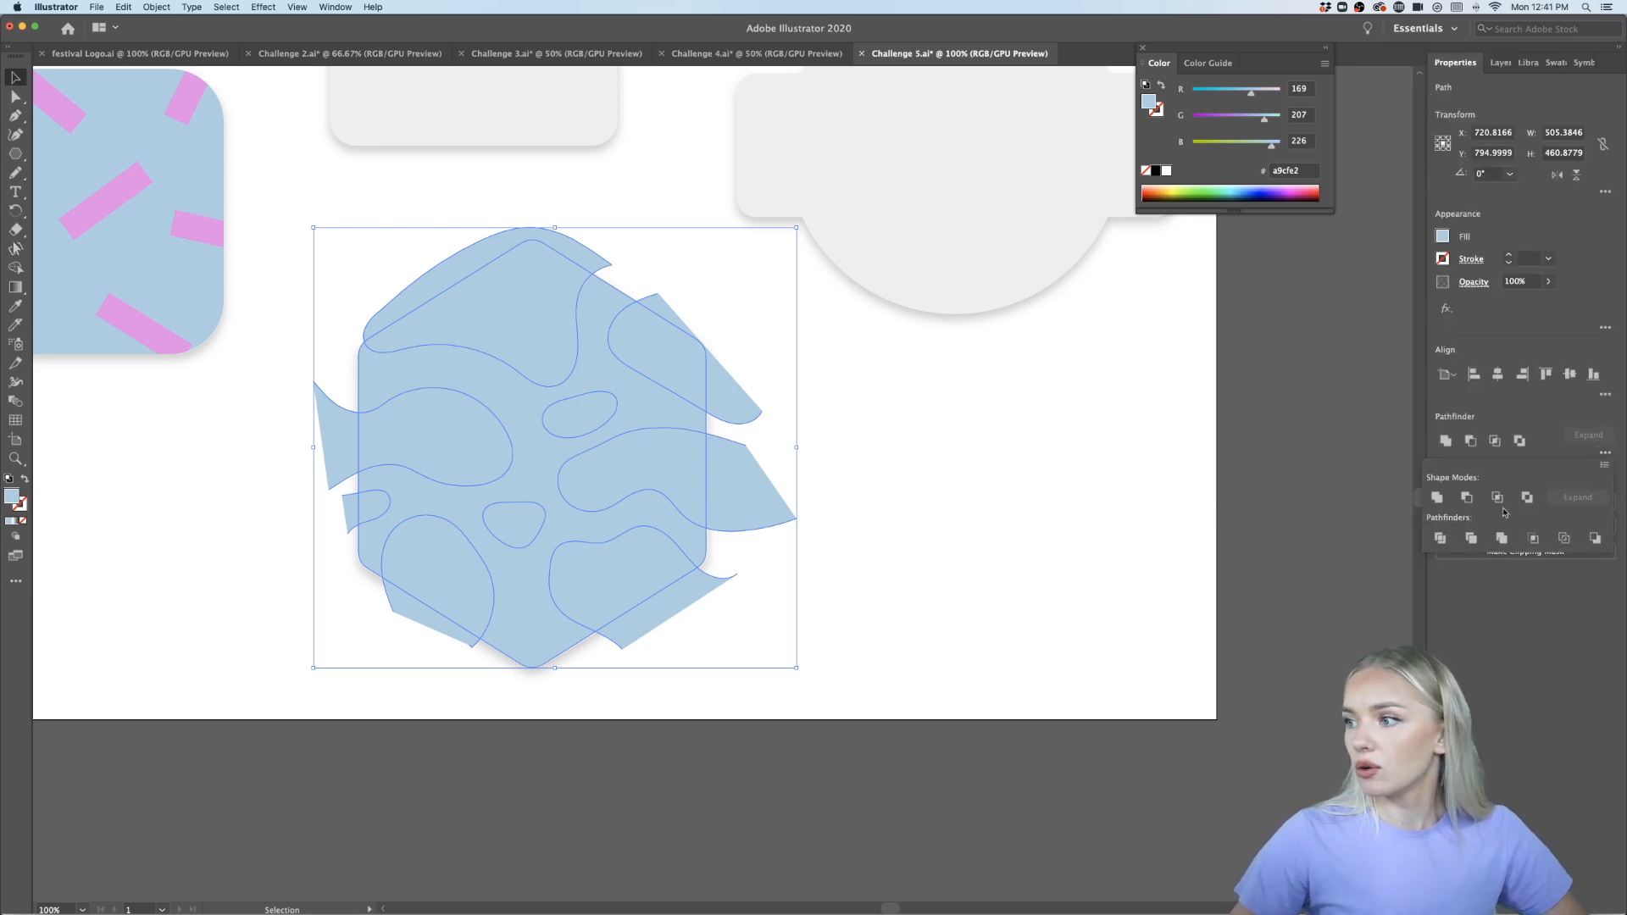
pyautogui.click(1439, 538)
pyautogui.click(862, 543)
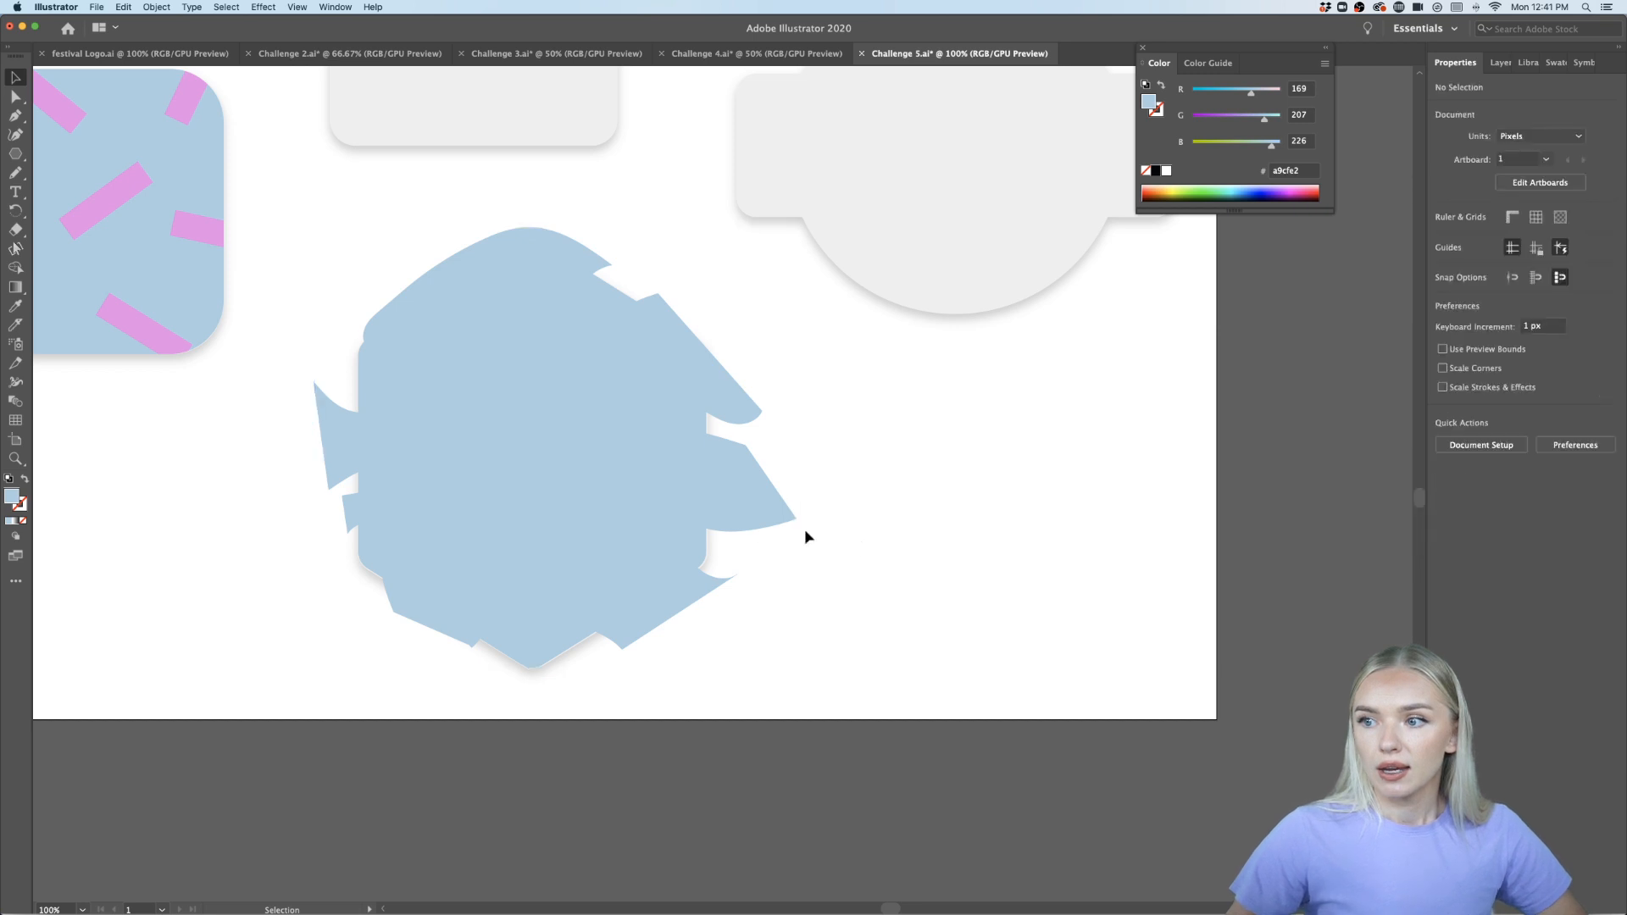
# Isolate the divided group and delete all the blob fragments that stick out beyond the hexagon's edges
pyautogui.doubleClick(751, 526)
pyautogui.click(751, 523)
pyautogui.keyDown('shift'); pyautogui.click(727, 399); pyautogui.keyUp('shift')
pyautogui.keyDown('shift'); pyautogui.click(551, 247); pyautogui.keyUp('shift')
pyautogui.keyDown('shift'); pyautogui.click(339, 457); pyautogui.keyUp('shift')
pyautogui.keyDown('shift'); pyautogui.click(349, 514); pyautogui.keyUp('shift')
pyautogui.keyDown('shift'); pyautogui.click(418, 614); pyautogui.keyUp('shift')
pyautogui.keyDown('shift'); pyautogui.click(617, 642); pyautogui.keyUp('shift')
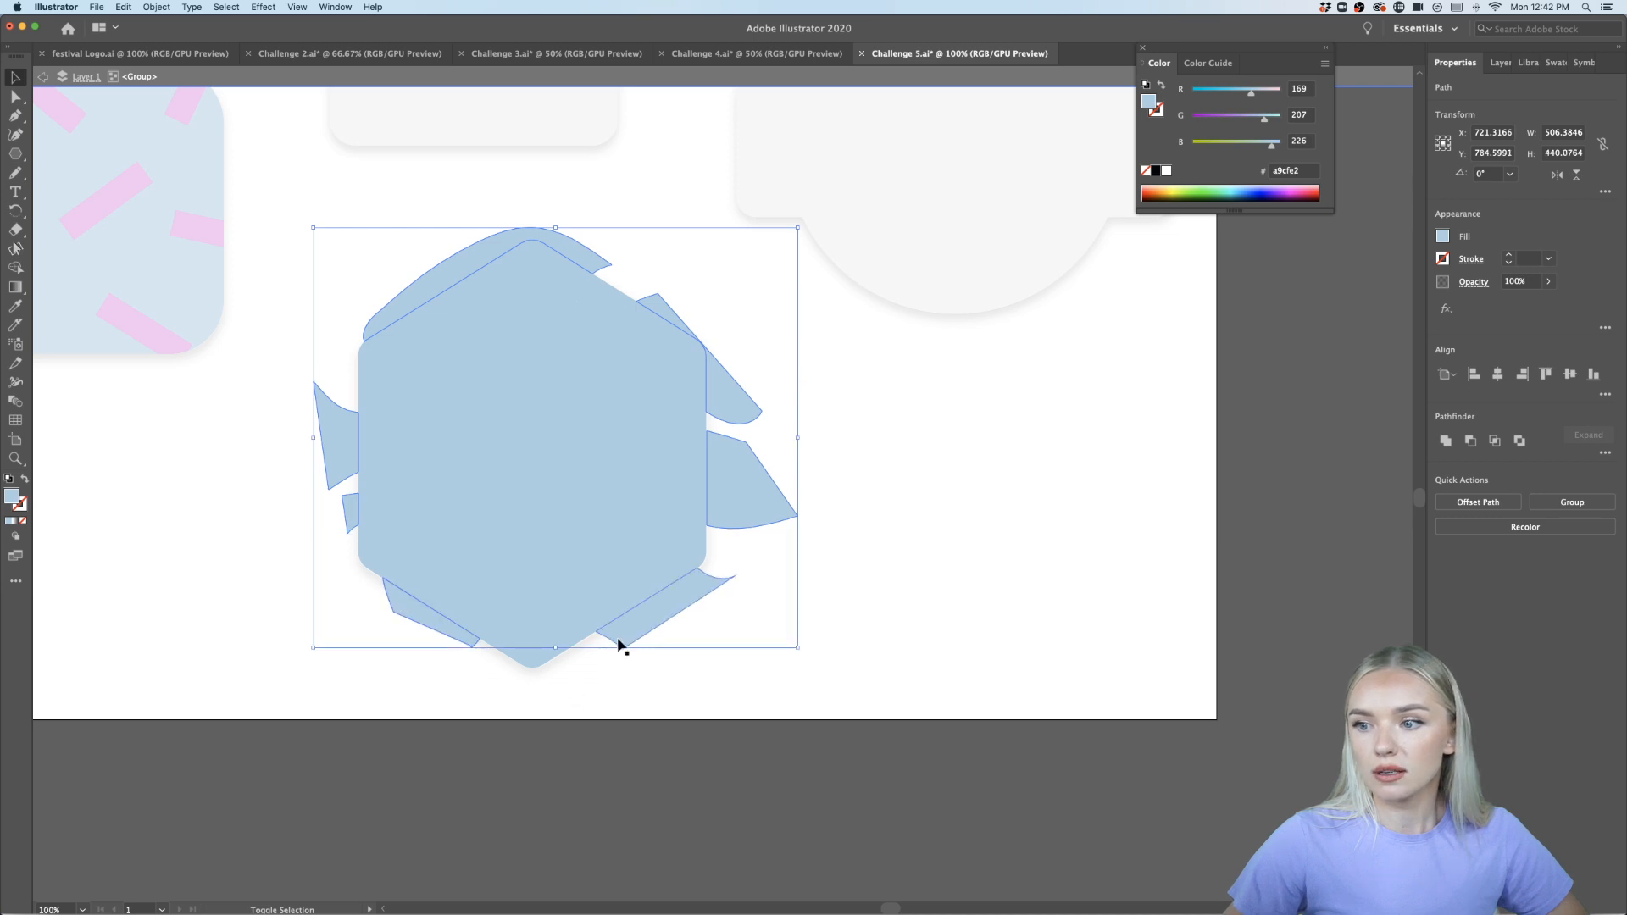
pyautogui.press('Delete')
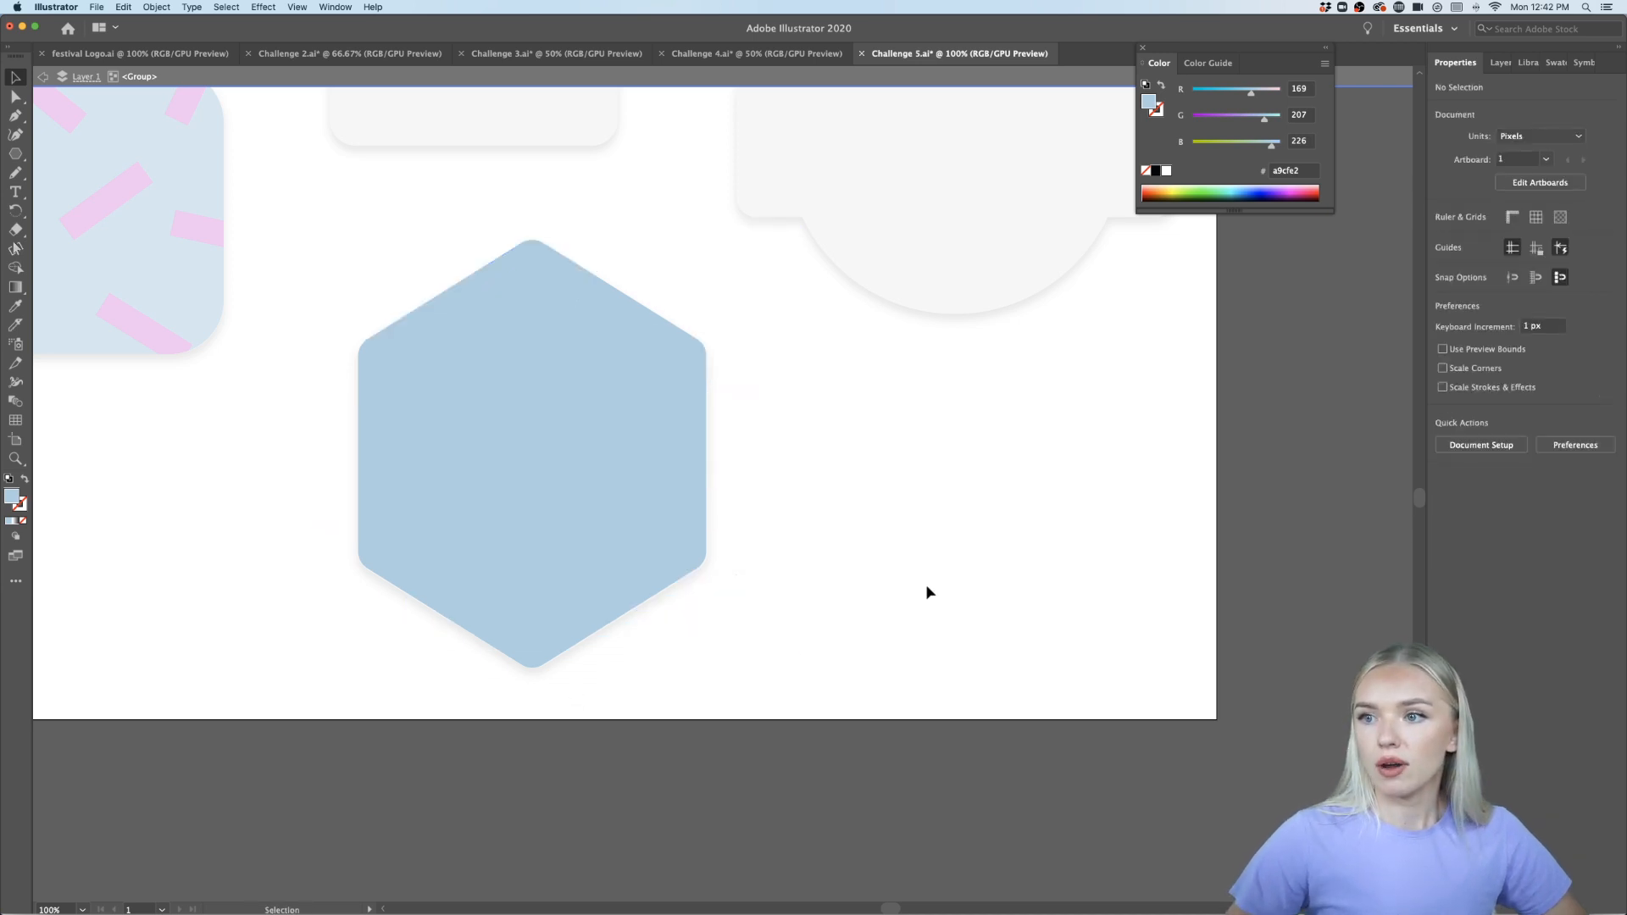
# Try several library colours on the connected area between the hexagon's blobs, settling on blue #0540F4, and leave isolation
pyautogui.doubleClick(647, 345)
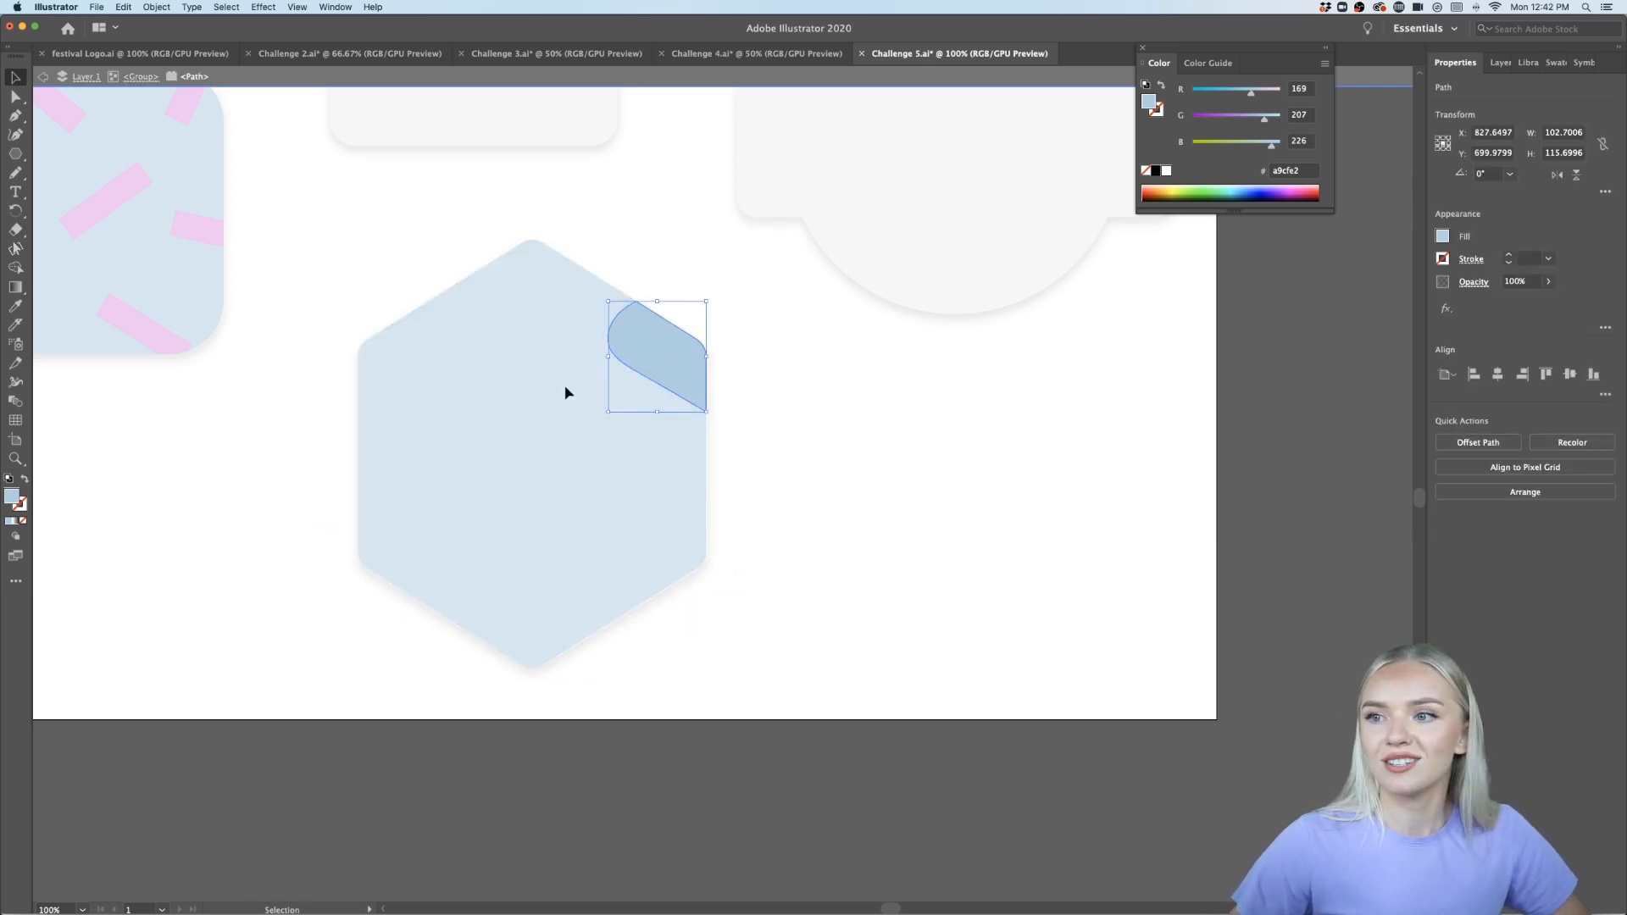
pyautogui.doubleClick(822, 429)
pyautogui.click(592, 342)
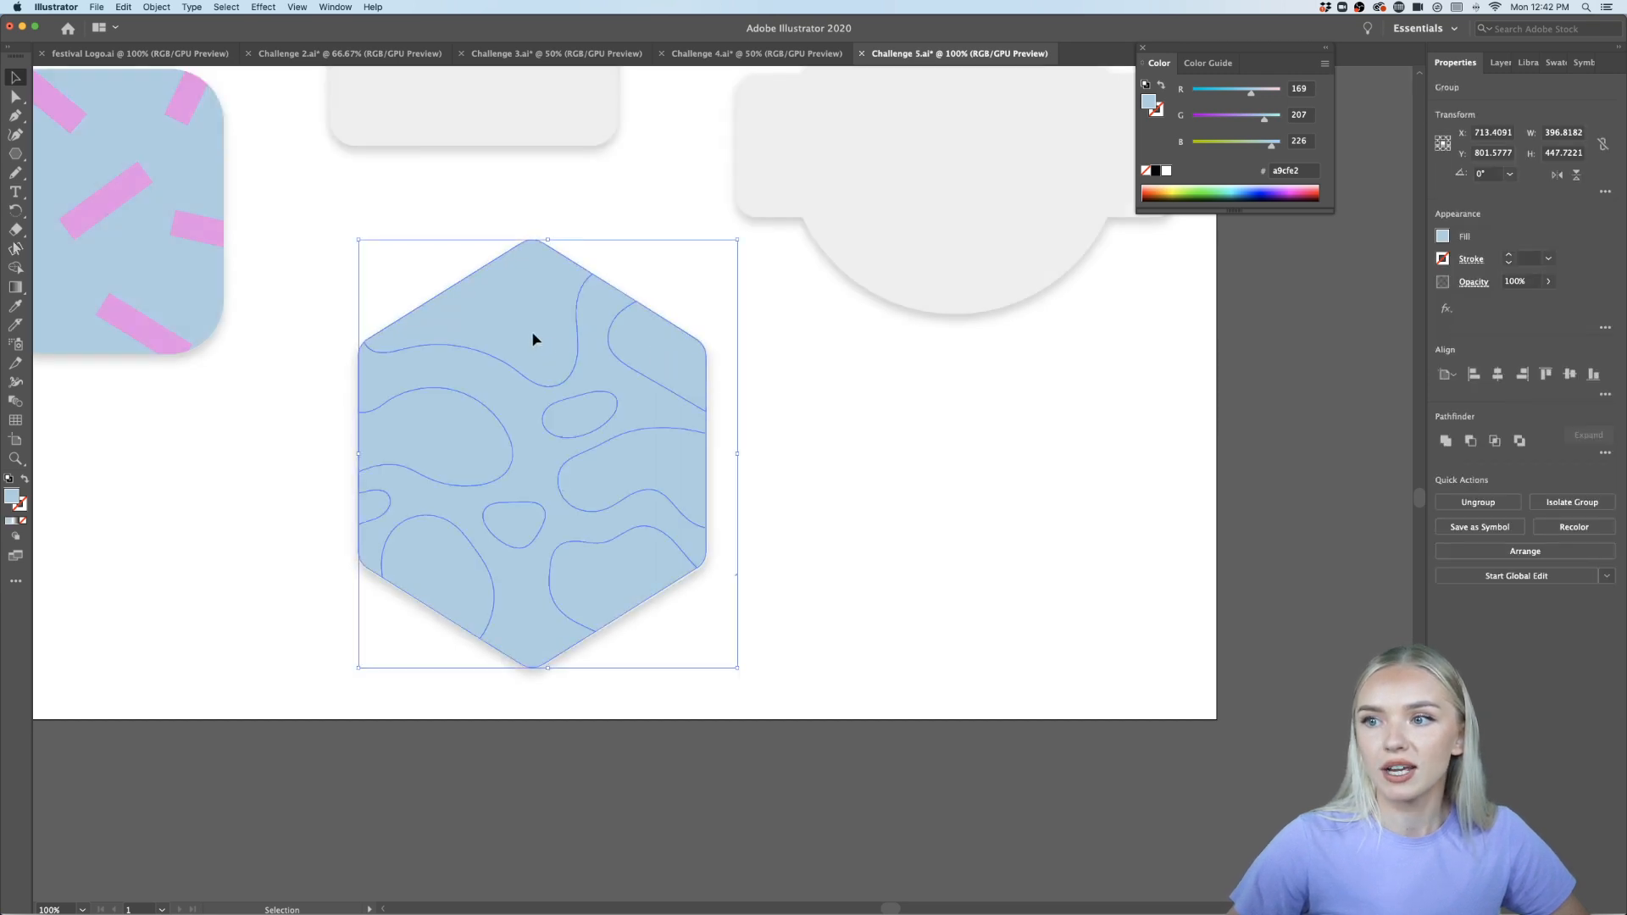
pyautogui.doubleClick(593, 373)
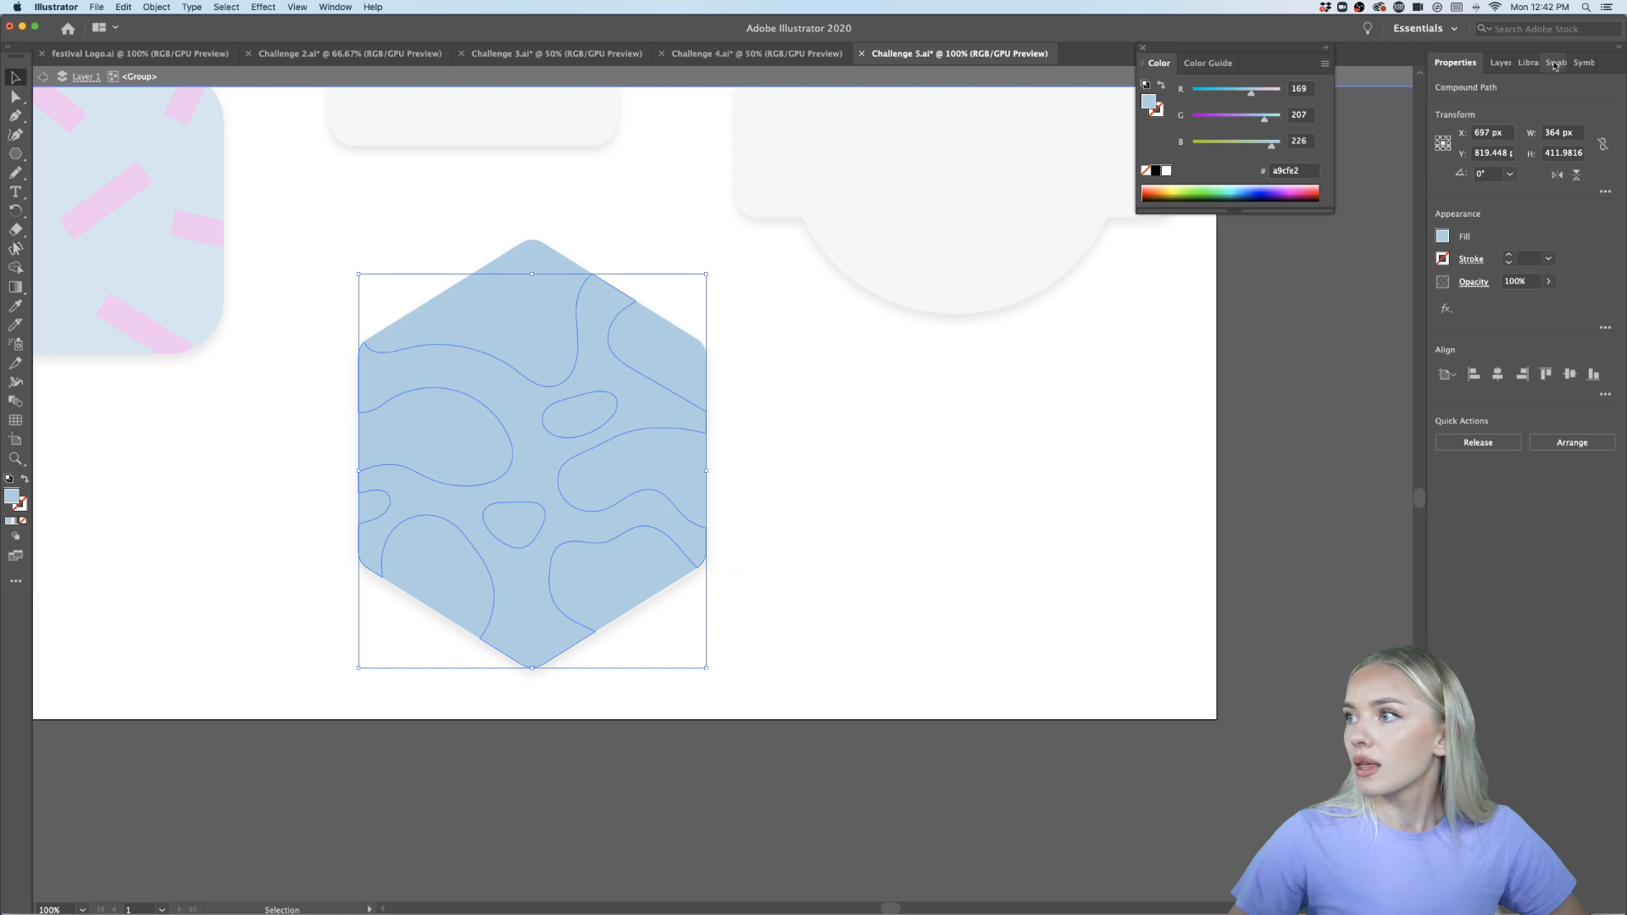
pyautogui.click(1528, 62)
pyautogui.click(1533, 345)
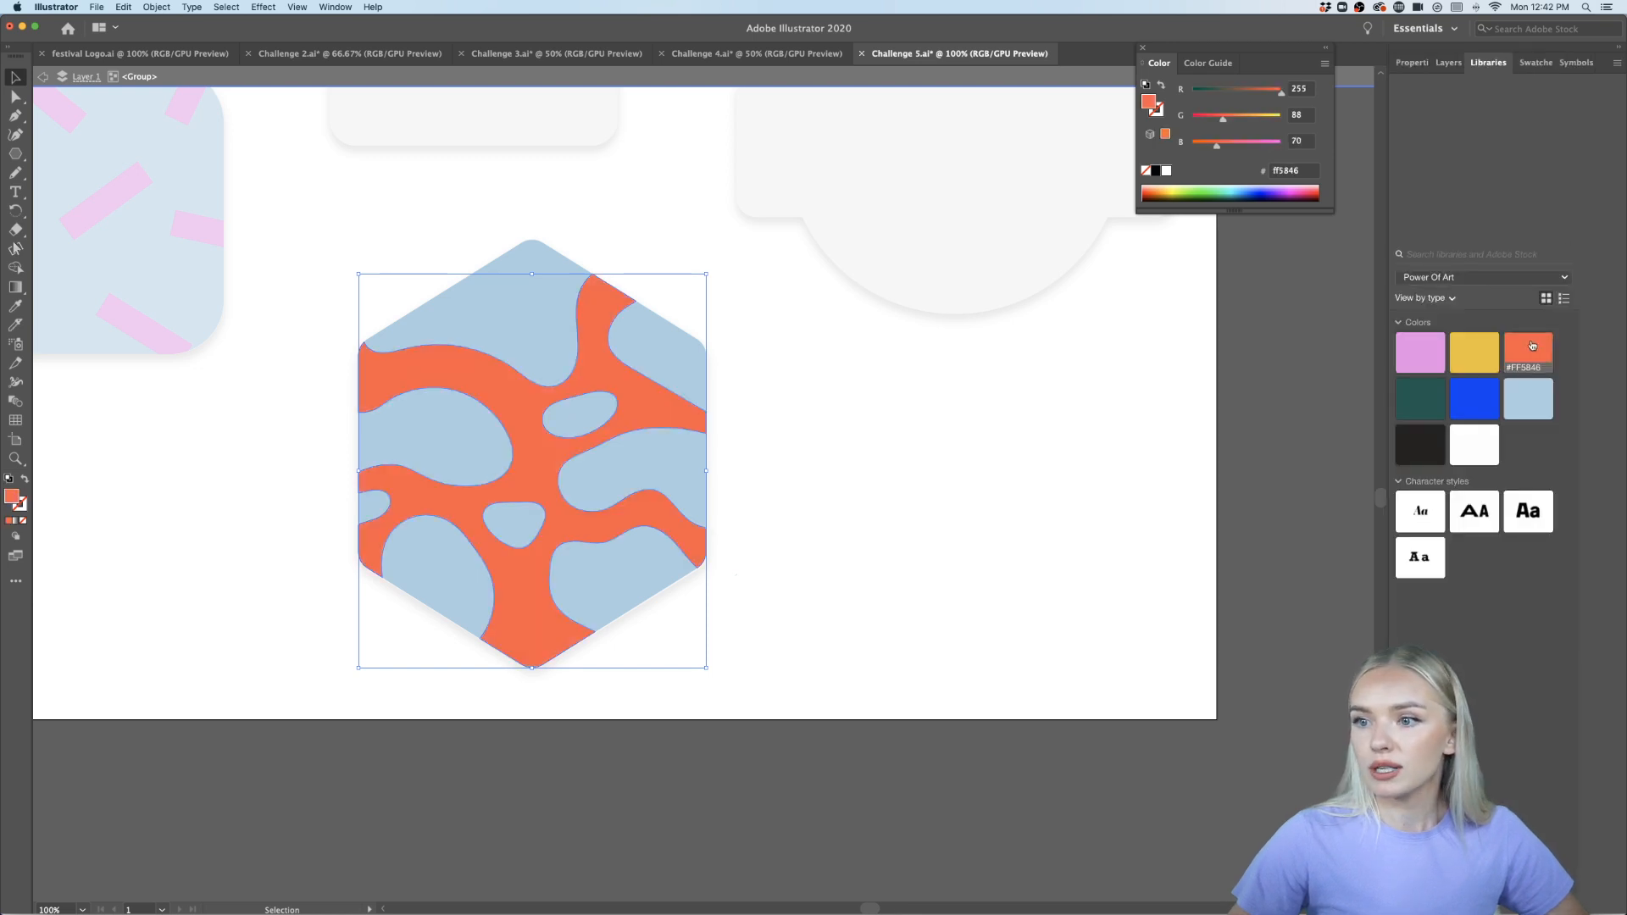
pyautogui.click(1529, 402)
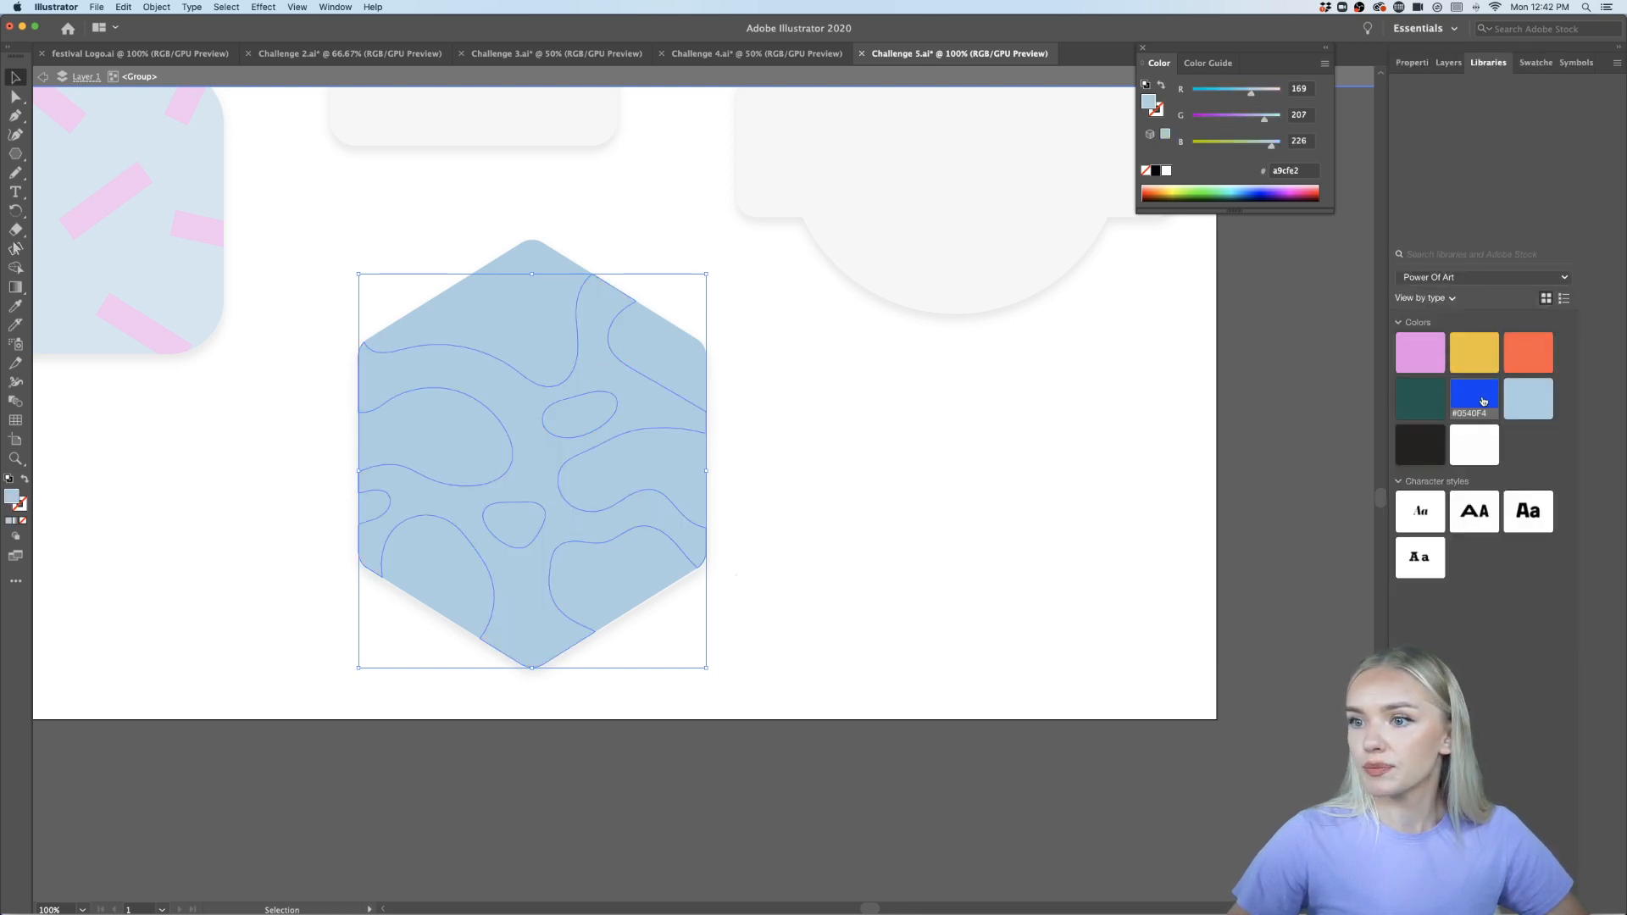
pyautogui.click(1483, 401)
pyautogui.click(1417, 350)
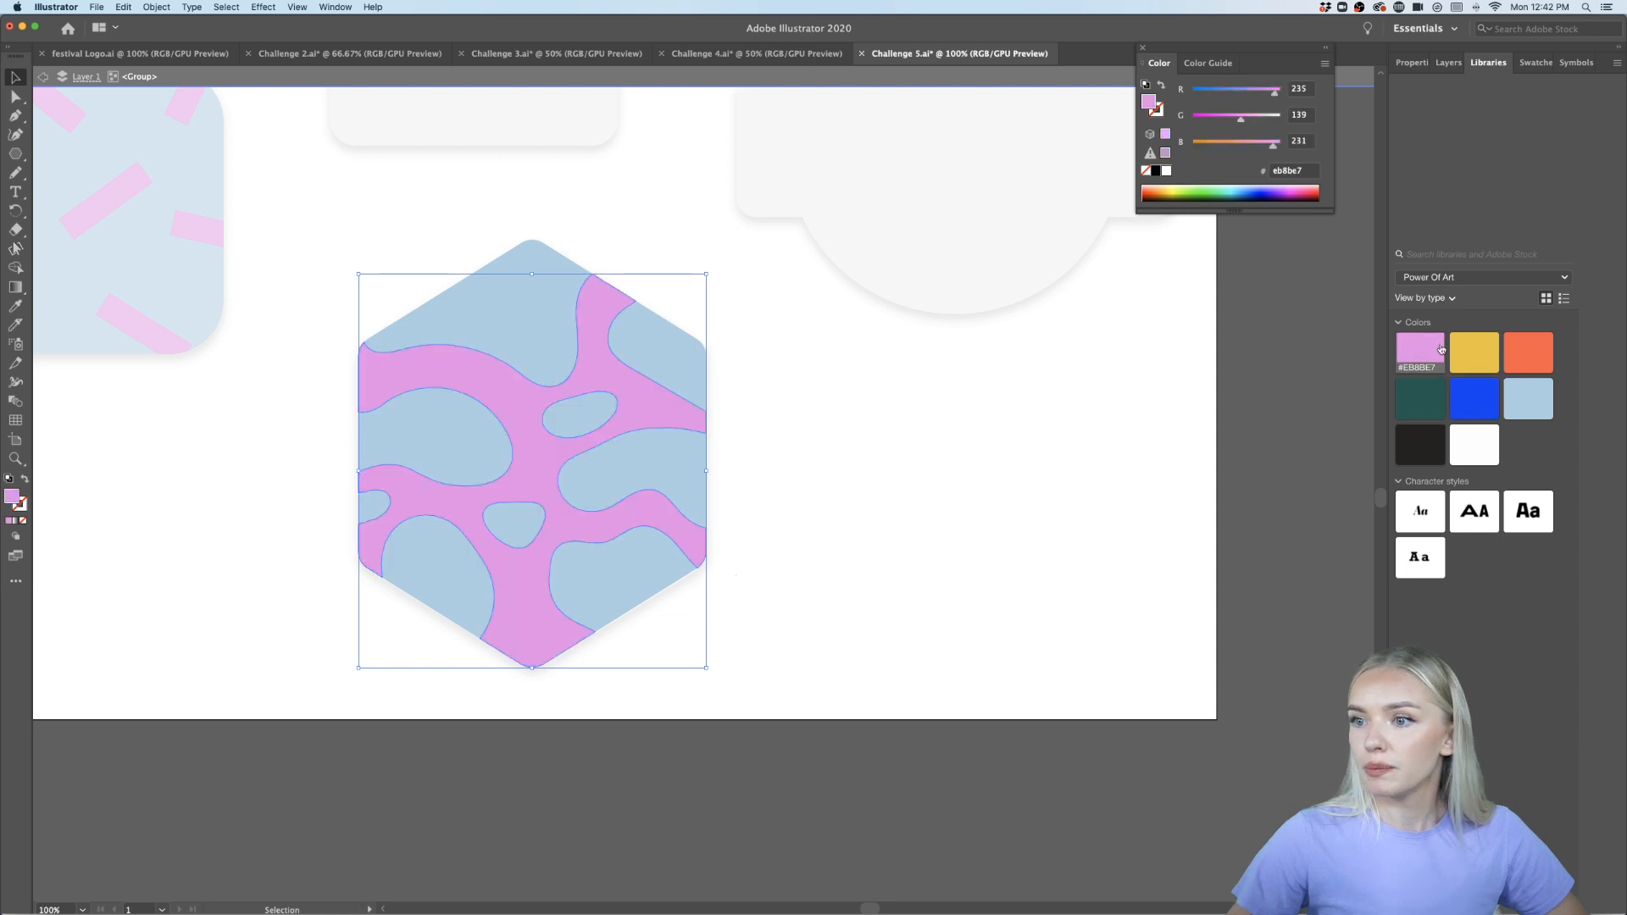
pyautogui.click(1485, 348)
pyautogui.click(1432, 395)
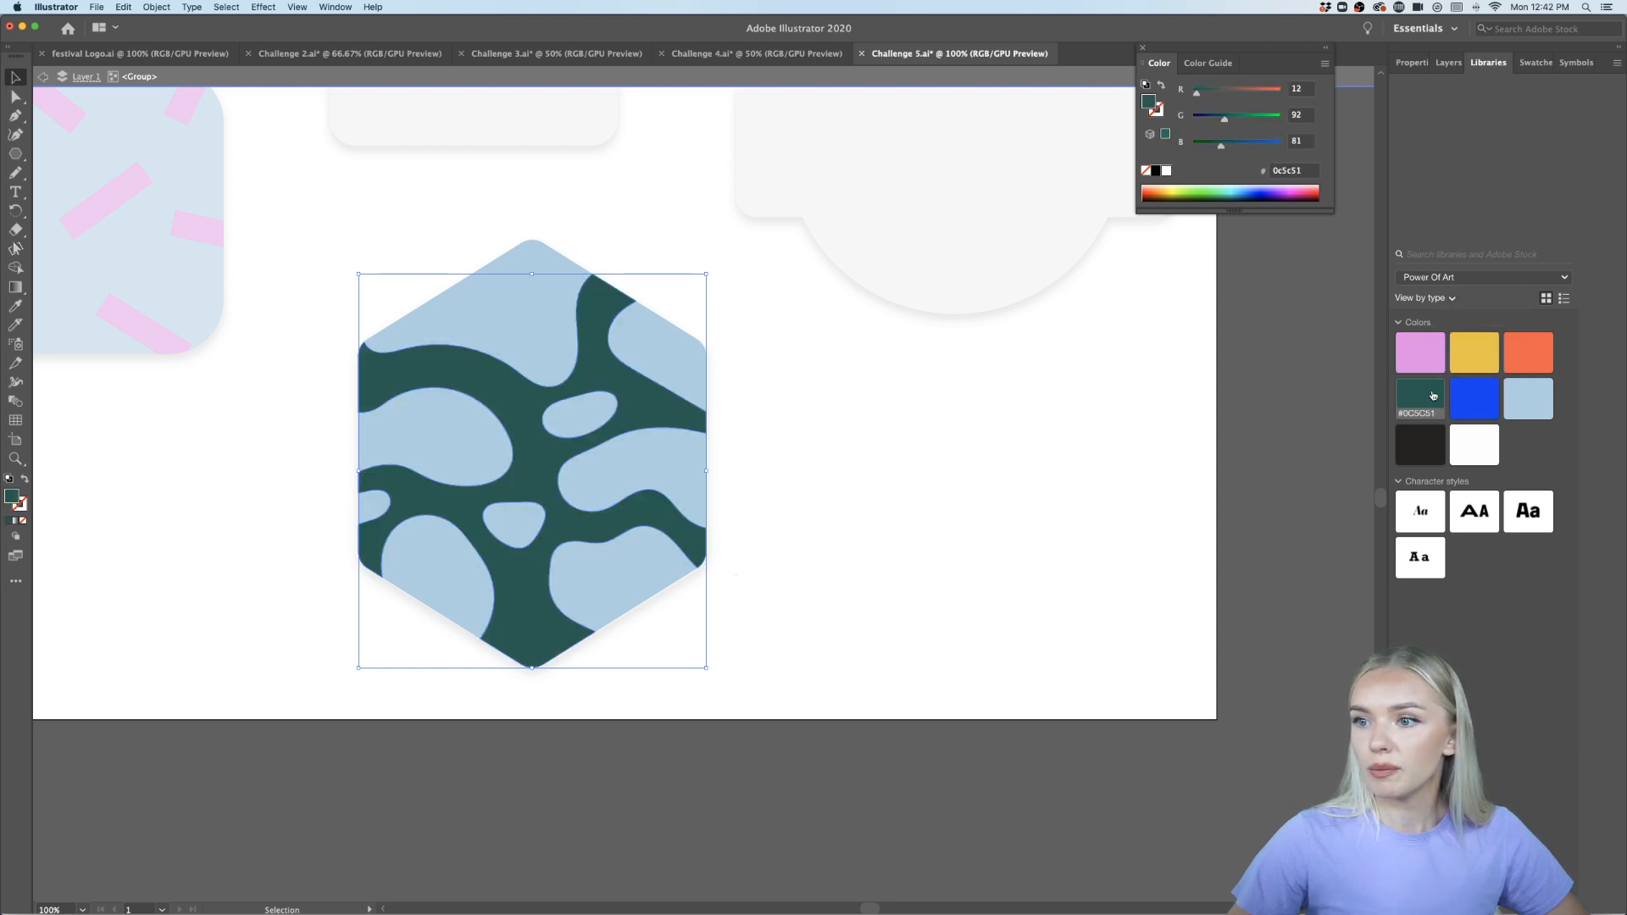
pyautogui.click(1474, 398)
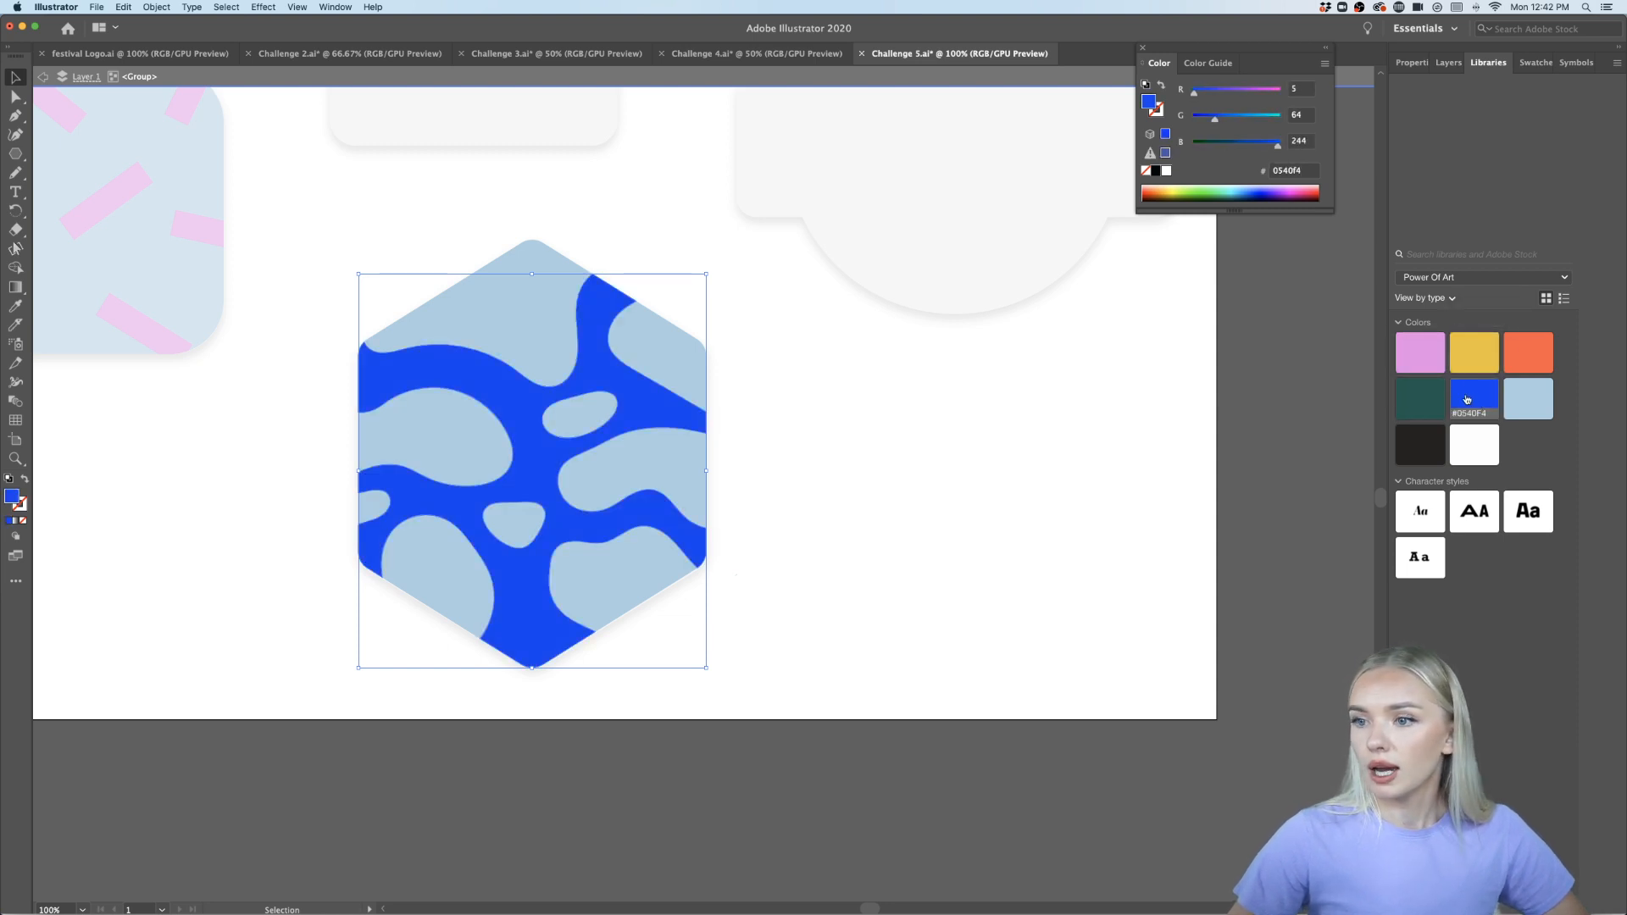
pyautogui.doubleClick(937, 490)
# Examine all four stickers together on the artboard
pyautogui.press('super+minus')
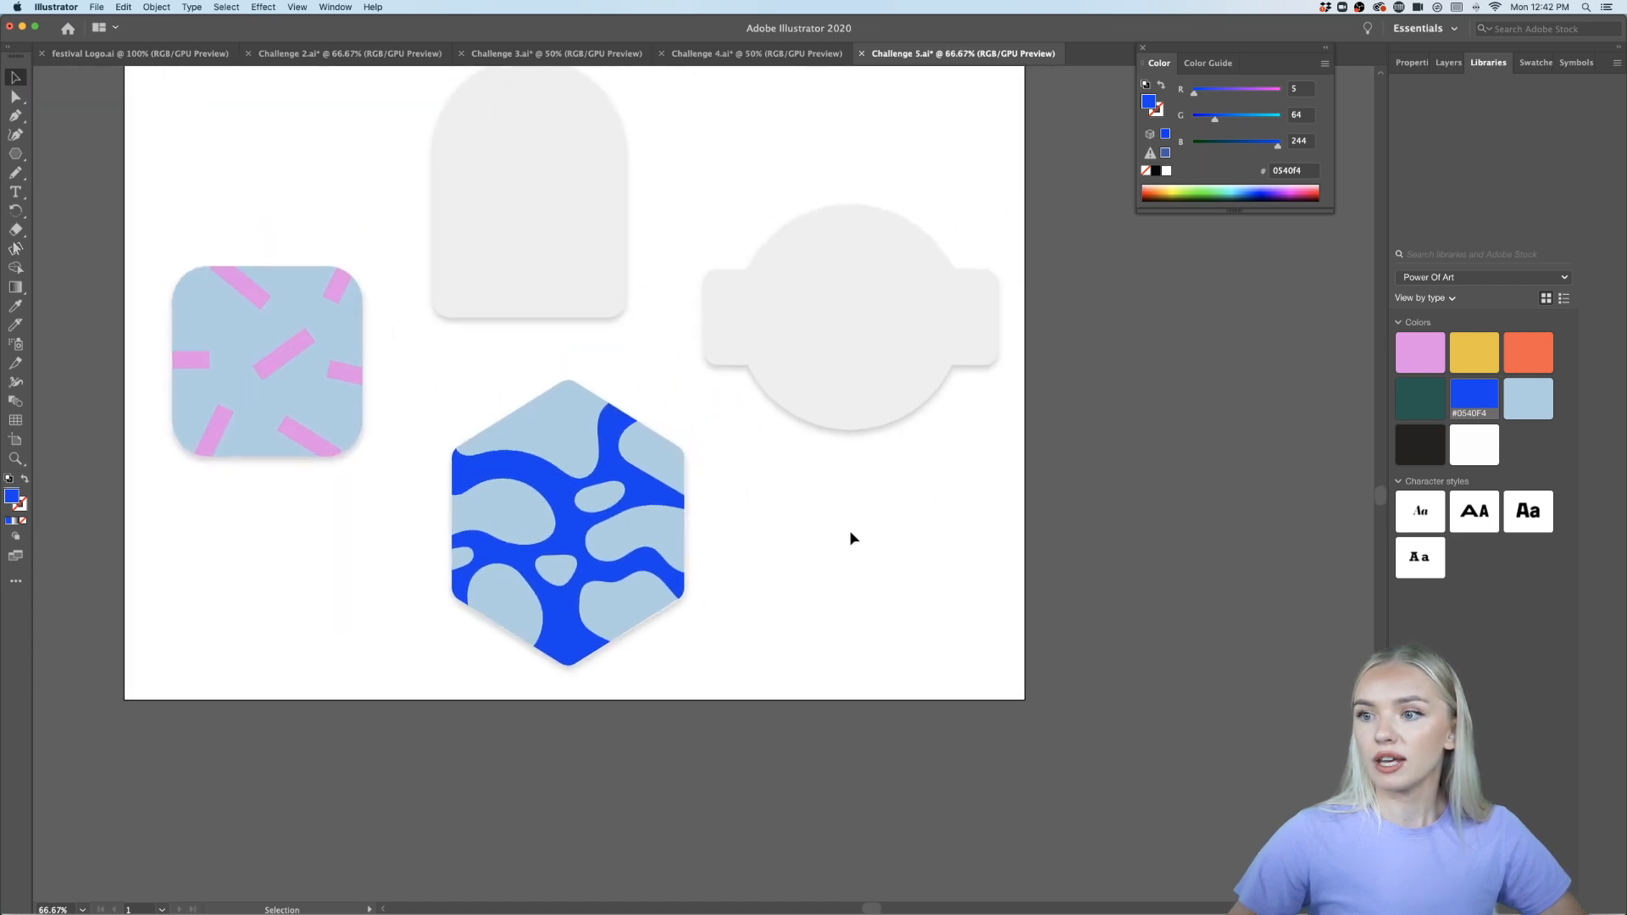
pyautogui.scroll(-1, 849, 532)
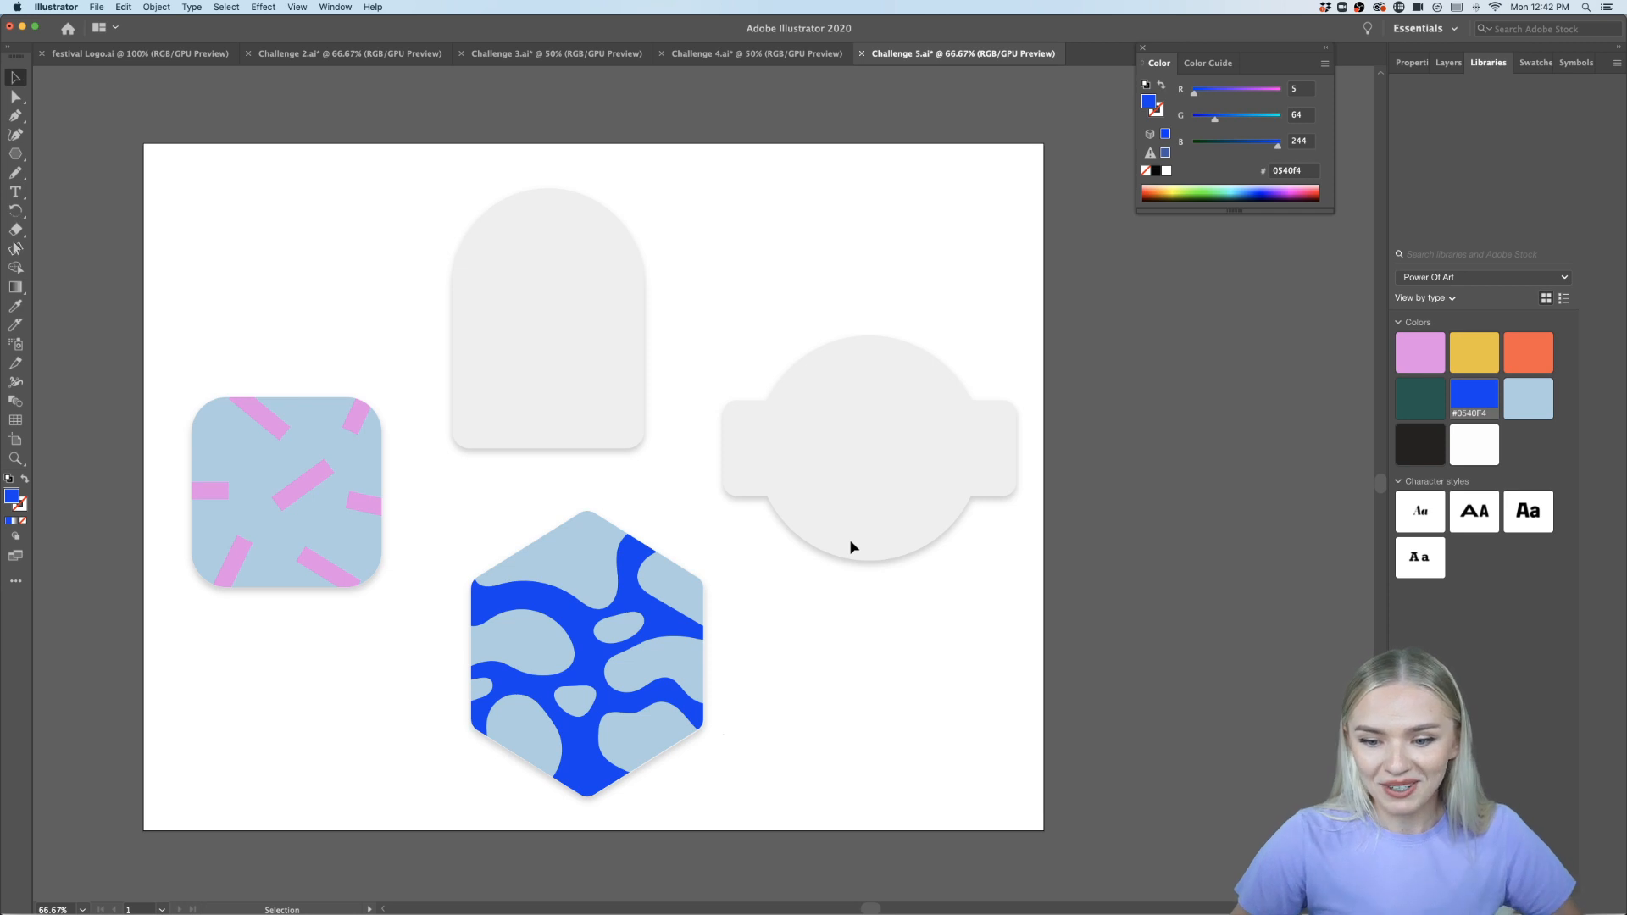
pyautogui.hscroll(-1, 849, 552)
pyautogui.hscroll(-1, 848, 555)
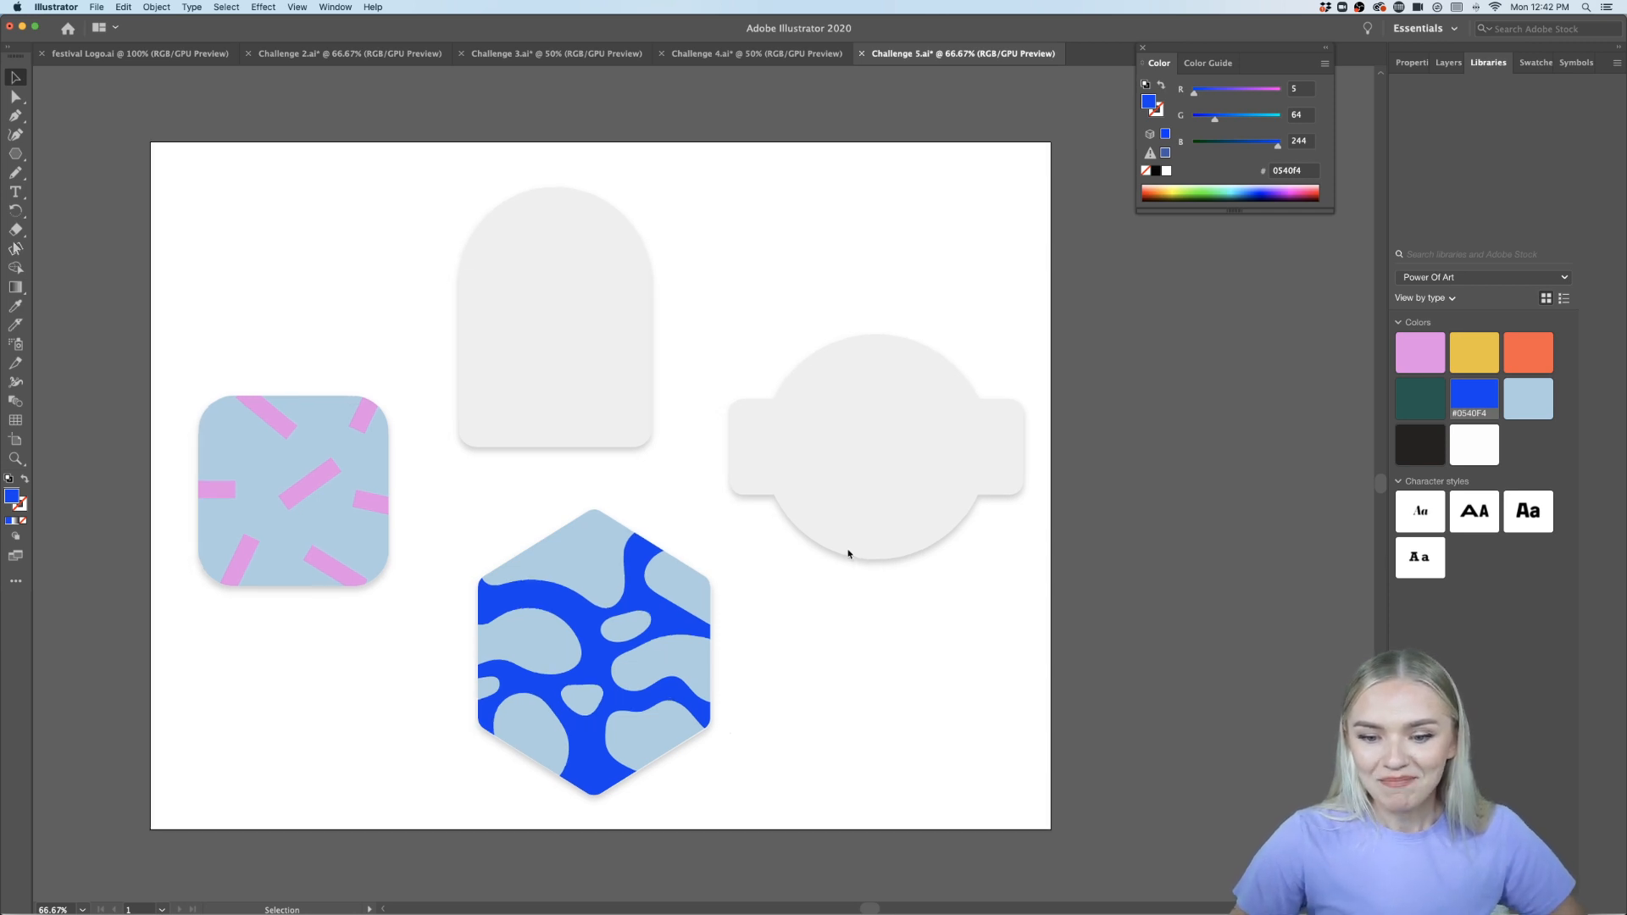
pyautogui.hscroll(-1, 848, 554)
pyautogui.scroll(-2, 849, 553)
pyautogui.hscroll(-1, 848, 553)
pyautogui.scroll(10, 849, 554)
pyautogui.hscroll(1, 848, 555)
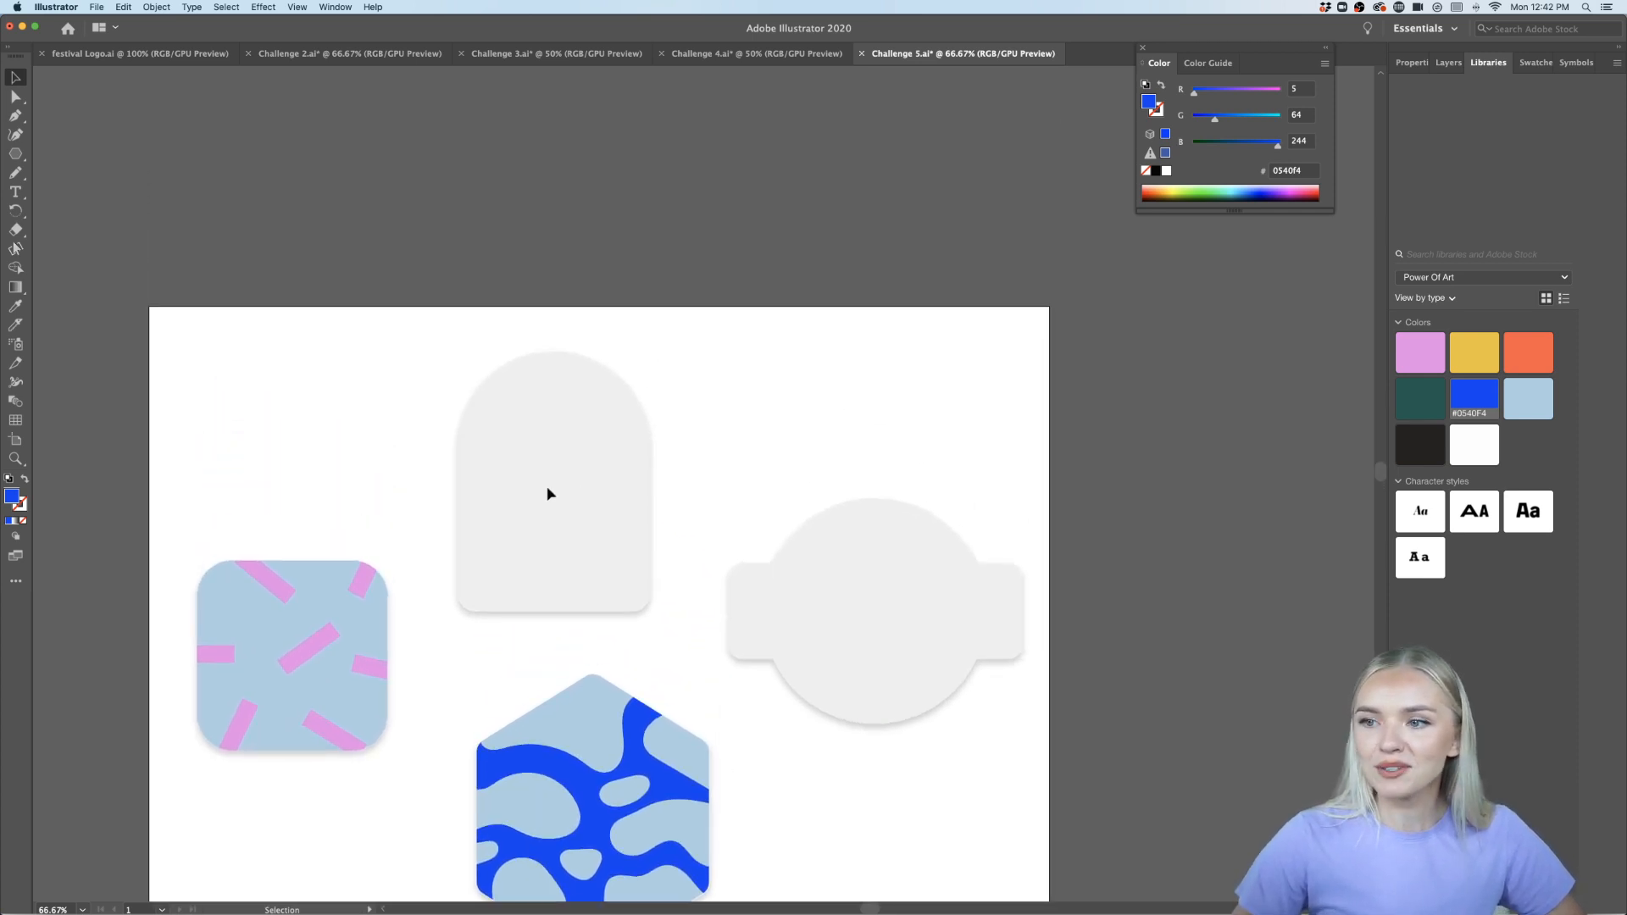
# Draw a tall, narrow blue rectangle about 296 px high over the arch sticker's right edge
pyautogui.scroll(2, 548, 487)
pyautogui.hscroll(-3, 546, 485)
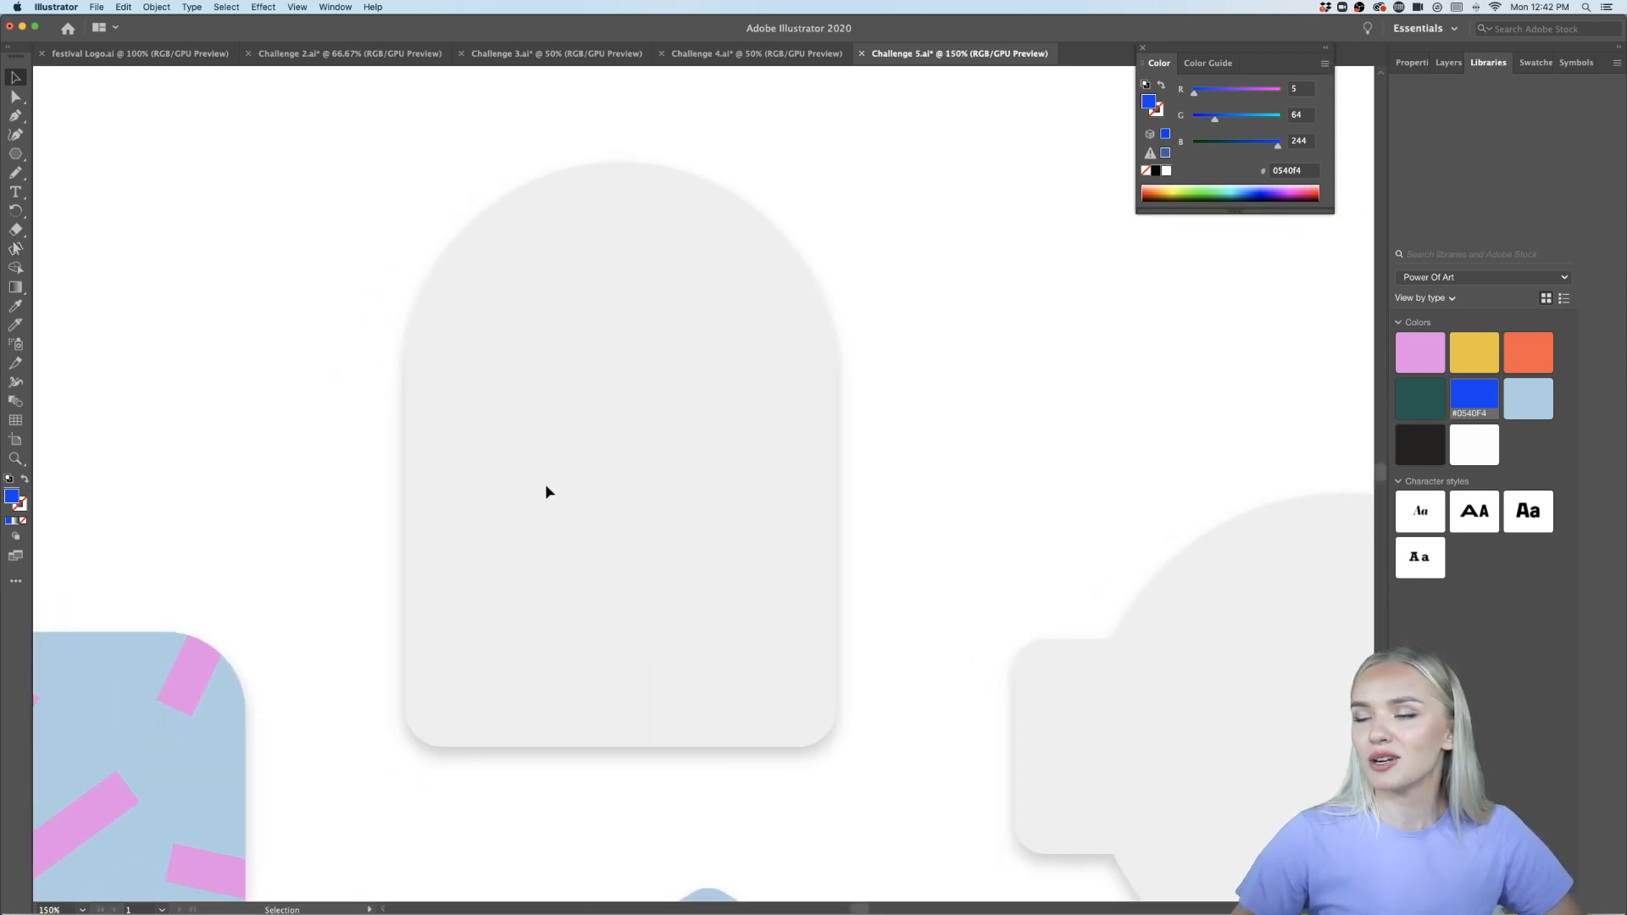
pyautogui.moveTo(16, 153); pyautogui.dragTo(76, 149)
pyautogui.moveTo(851, 187)
pyautogui.mouseDown()
pyautogui.moveTo(781, 599)
pyautogui.moveTo(799, 611)
pyautogui.mouseUp()
pyautogui.press('v')
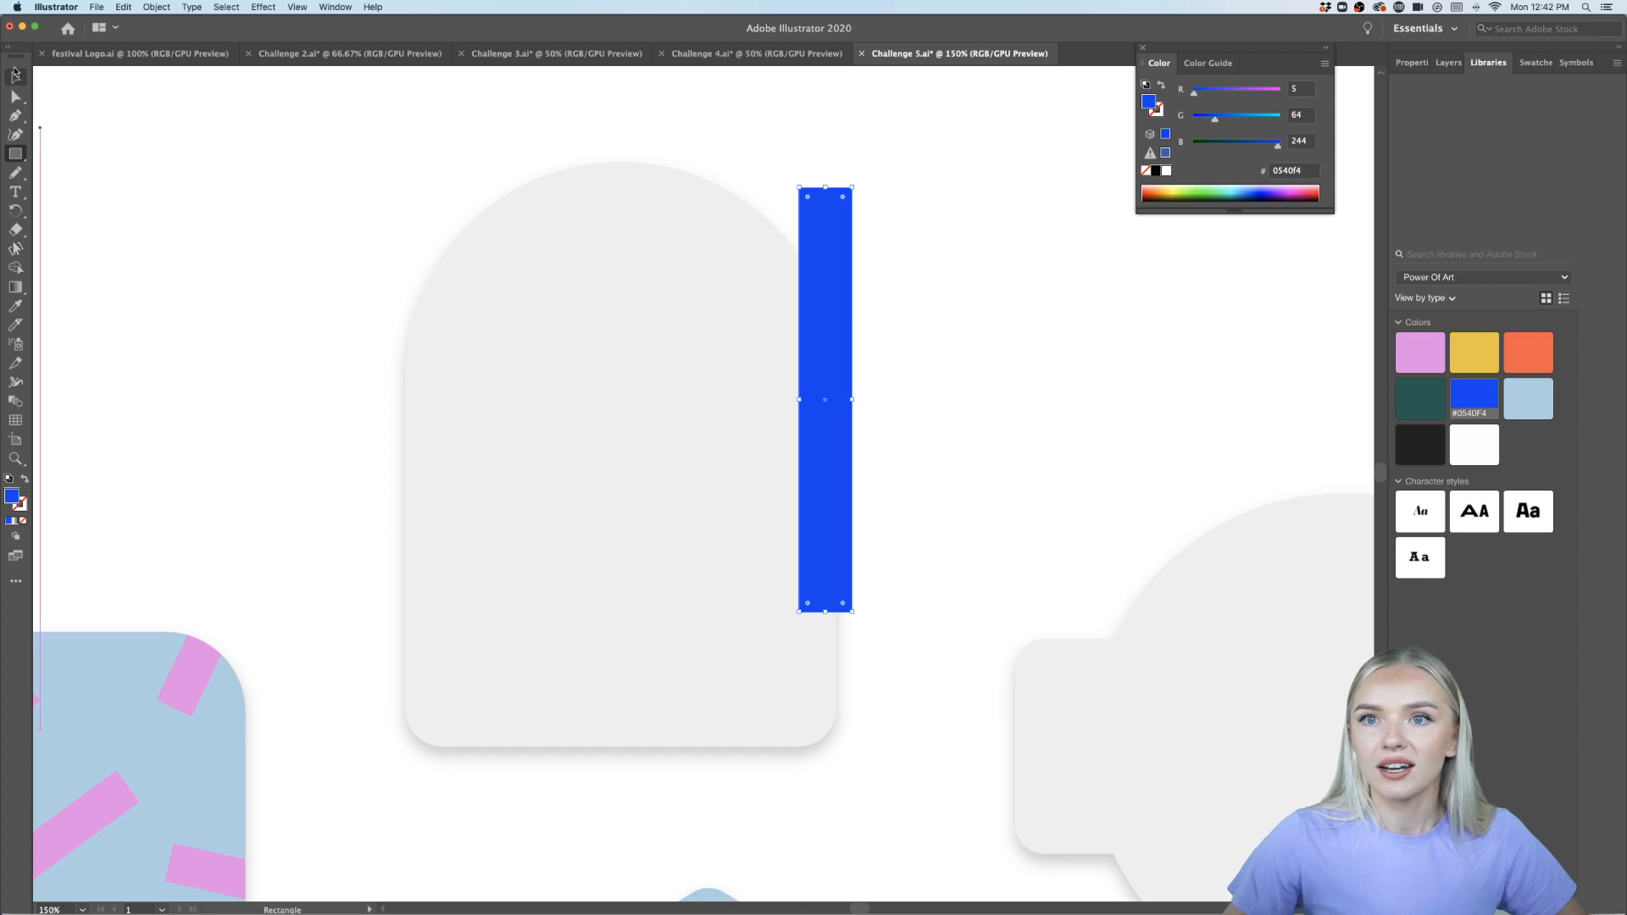
# Duplicate the blue bar three times across the arch sticker to the left and select all four bars
pyautogui.hscroll(-2, 575, 283)
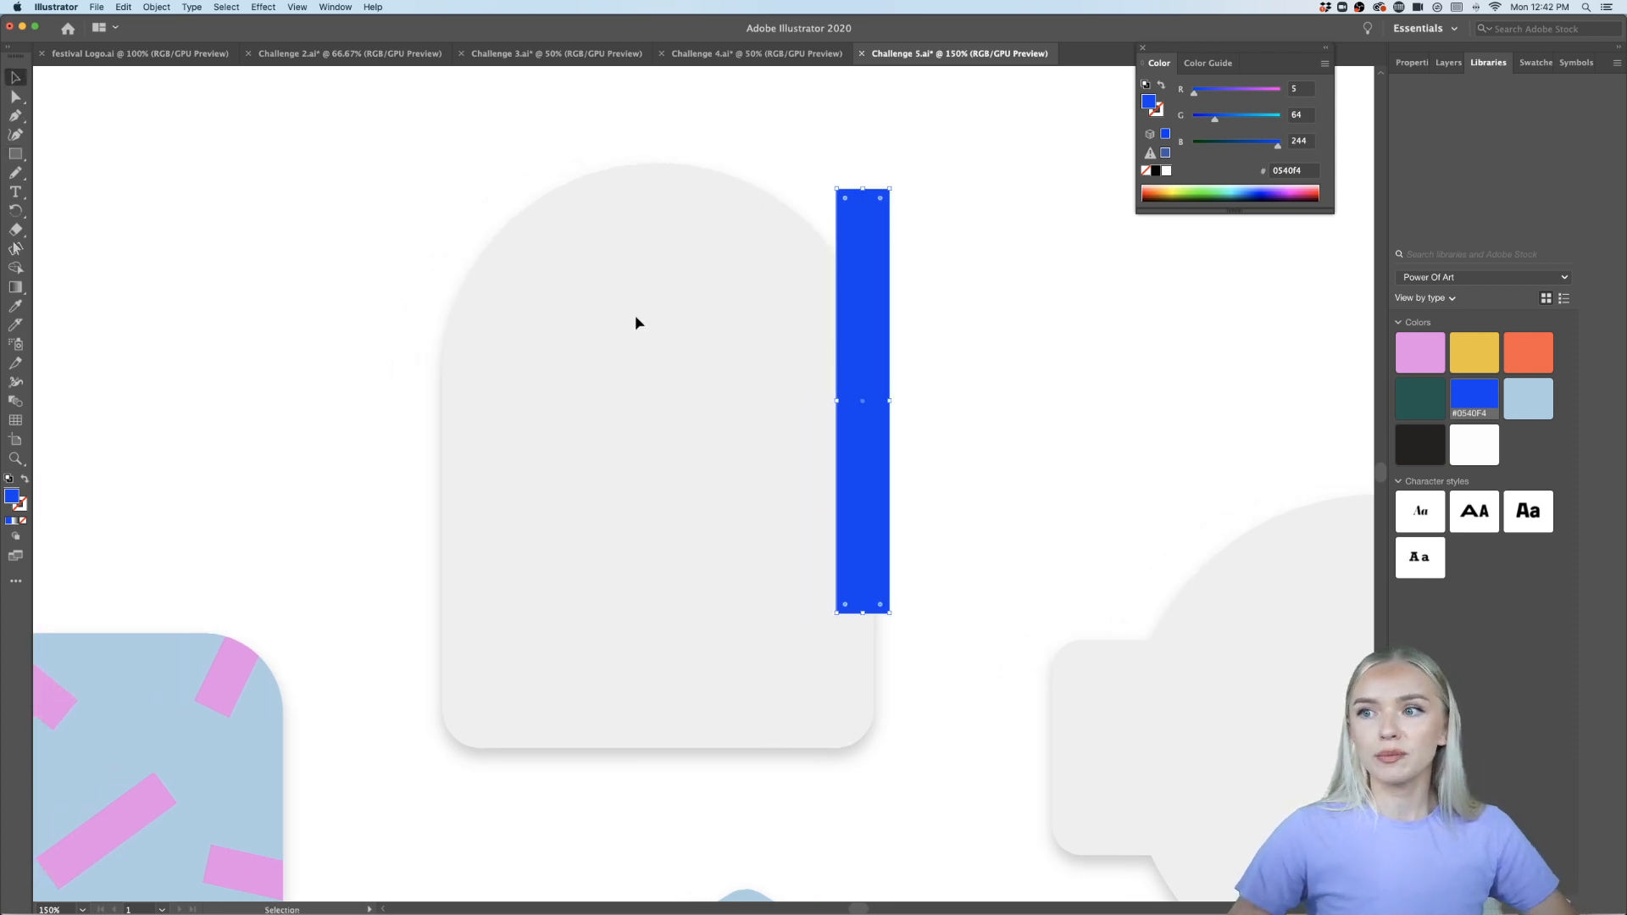
pyautogui.moveTo(850, 532); pyautogui.dragTo(576, 537)
pyautogui.press('super+a')
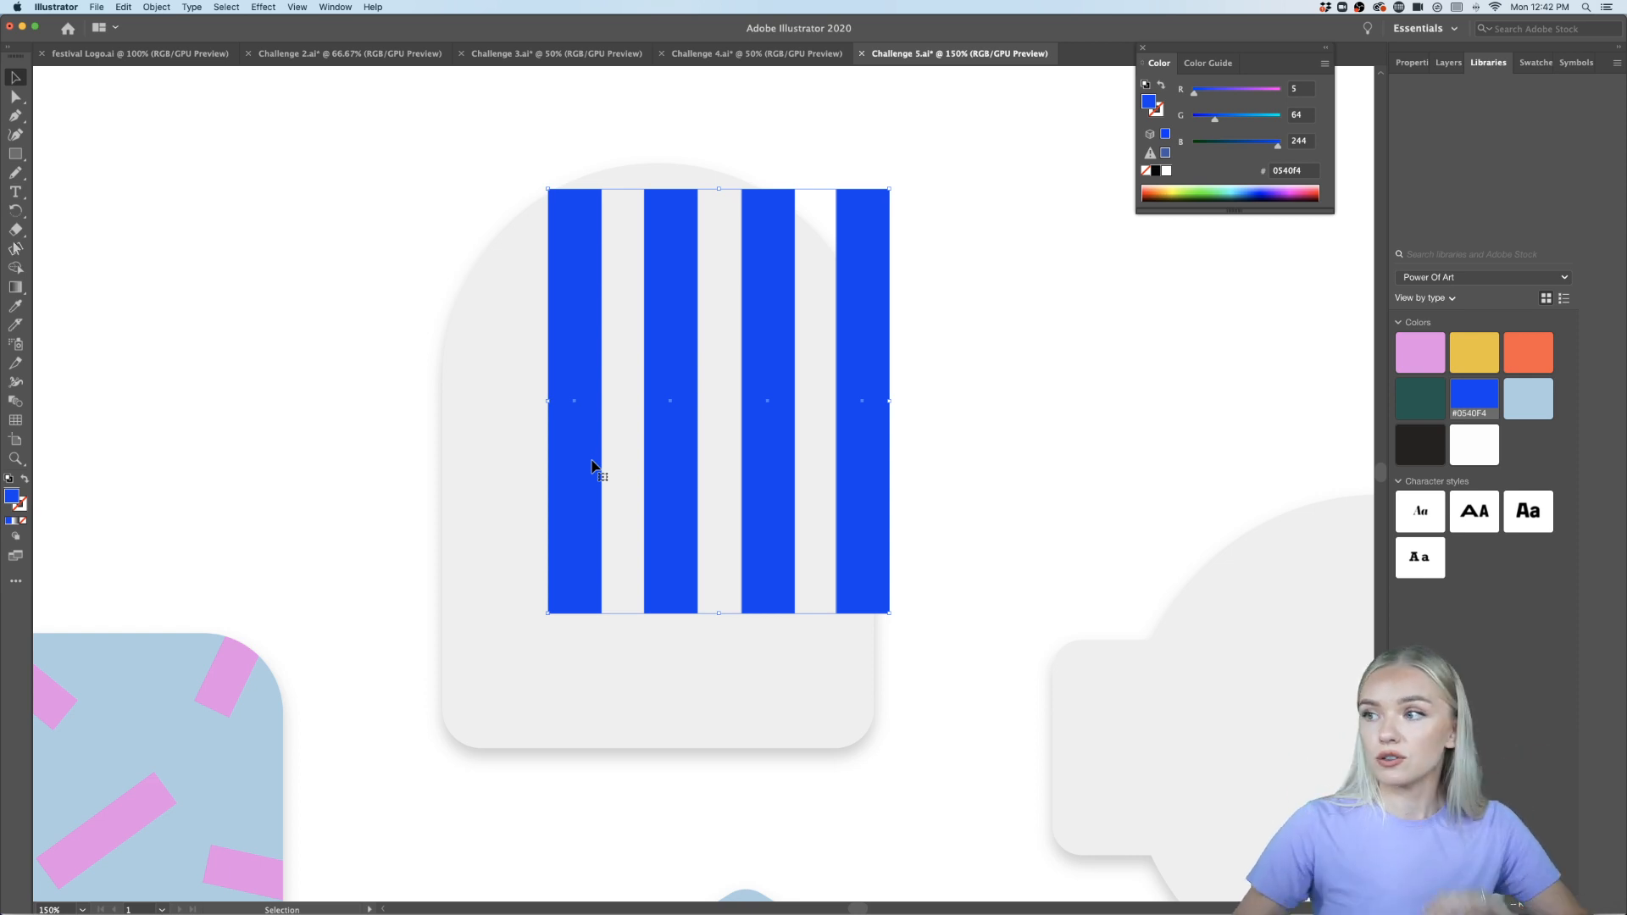
# Try distributing the four bars' horizontal spacing relative to the artboard, and undo it
pyautogui.click(1411, 63)
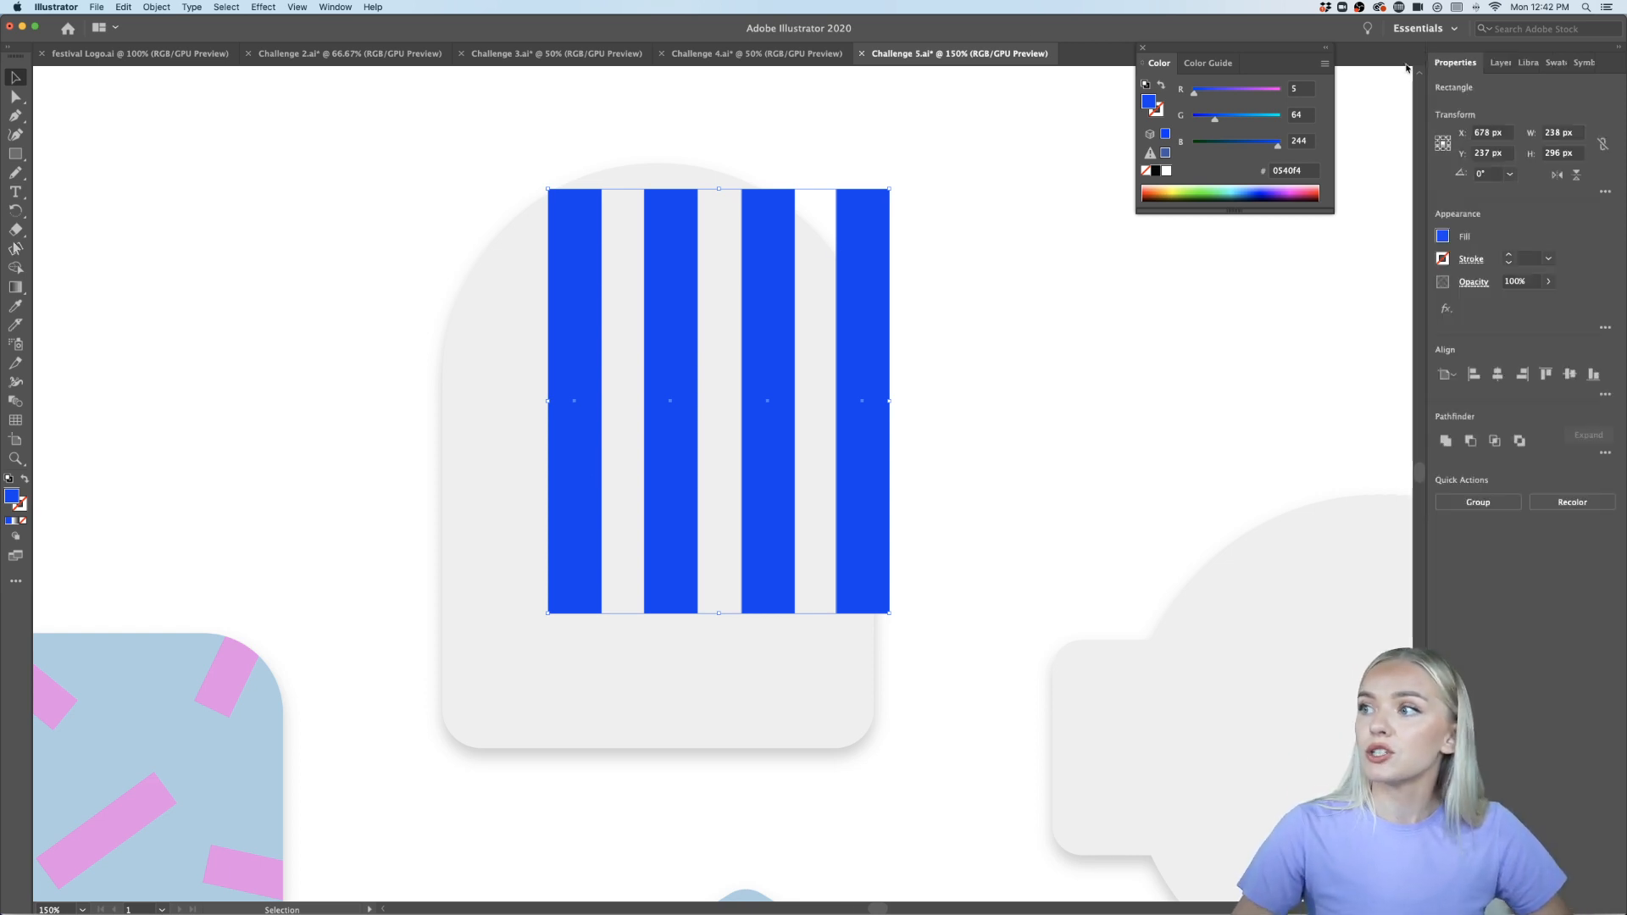
pyautogui.click(1606, 395)
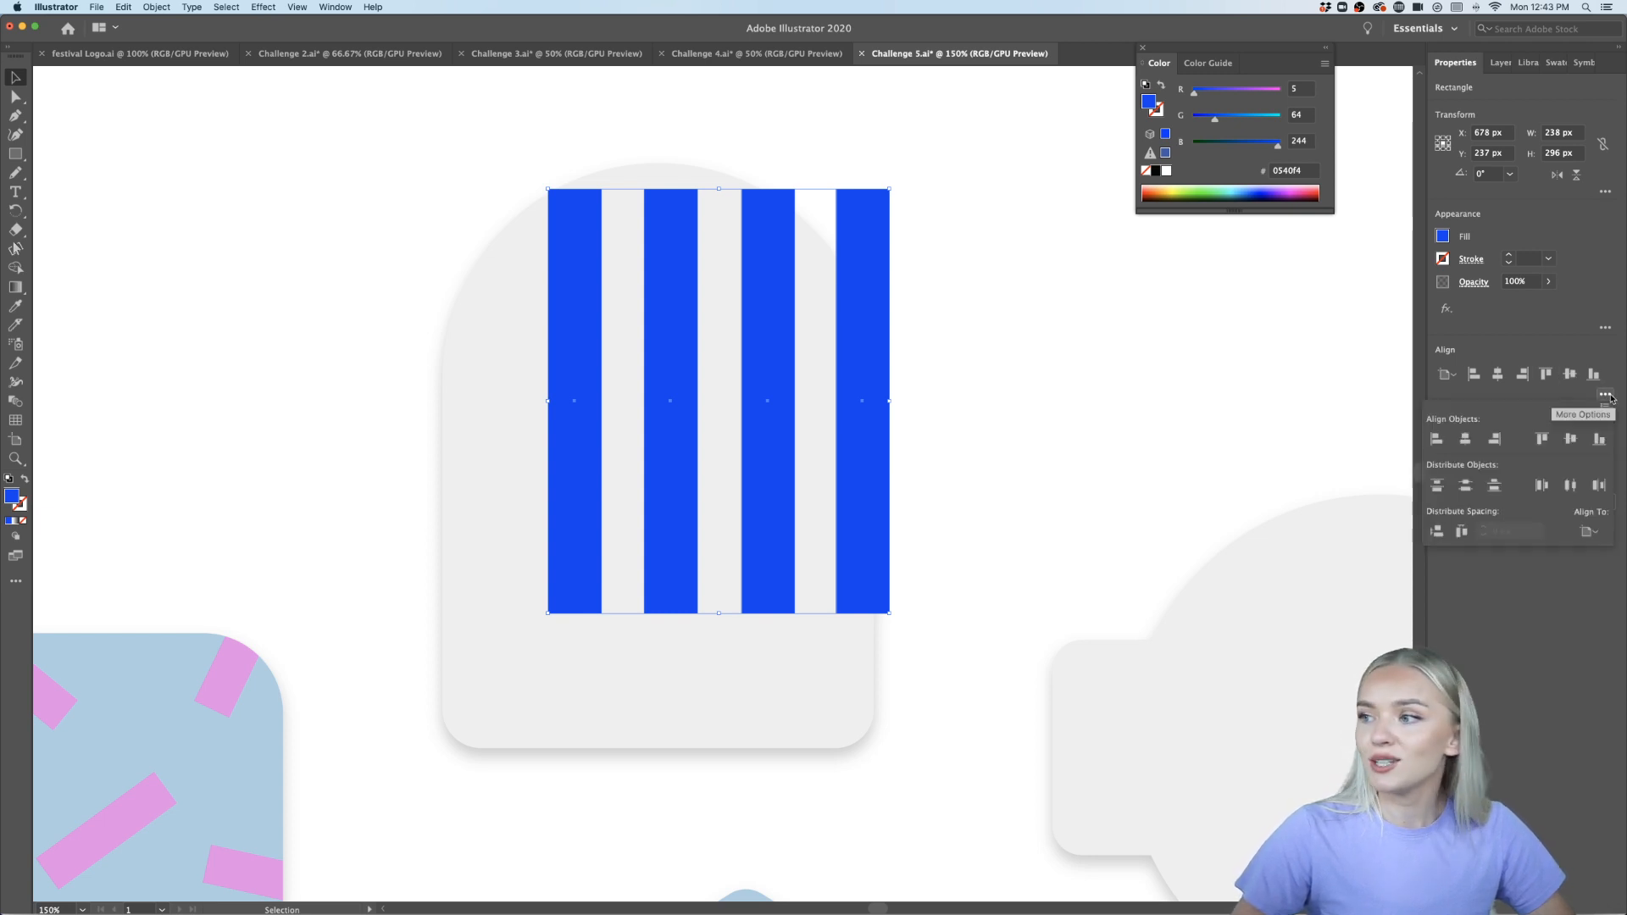
pyautogui.click(1460, 532)
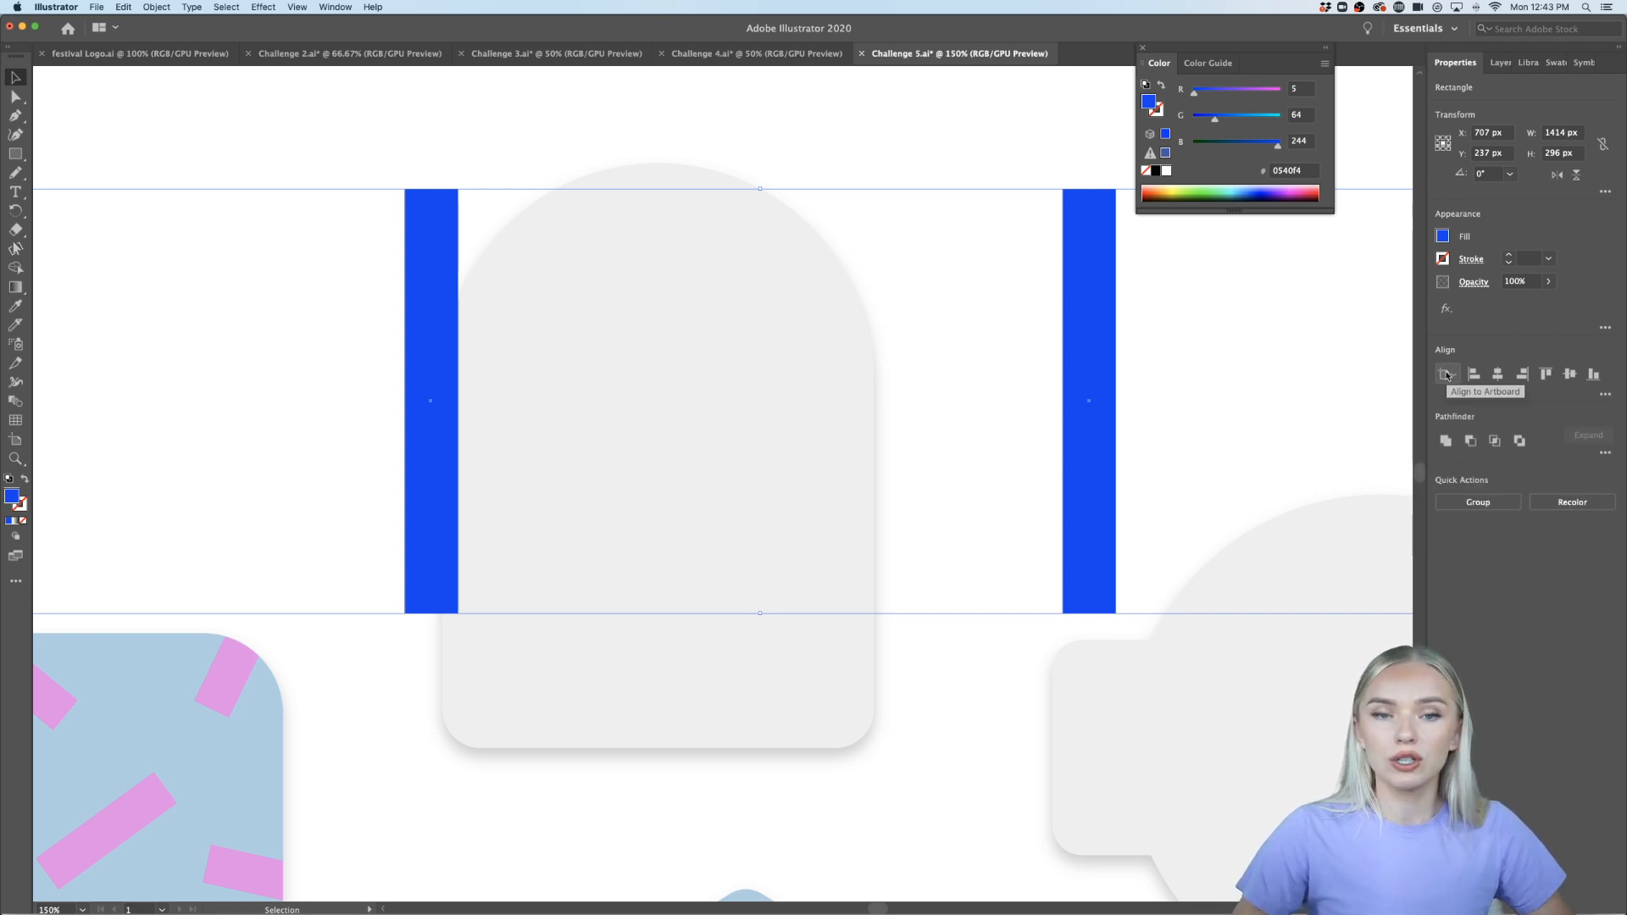
pyautogui.press('super+z')
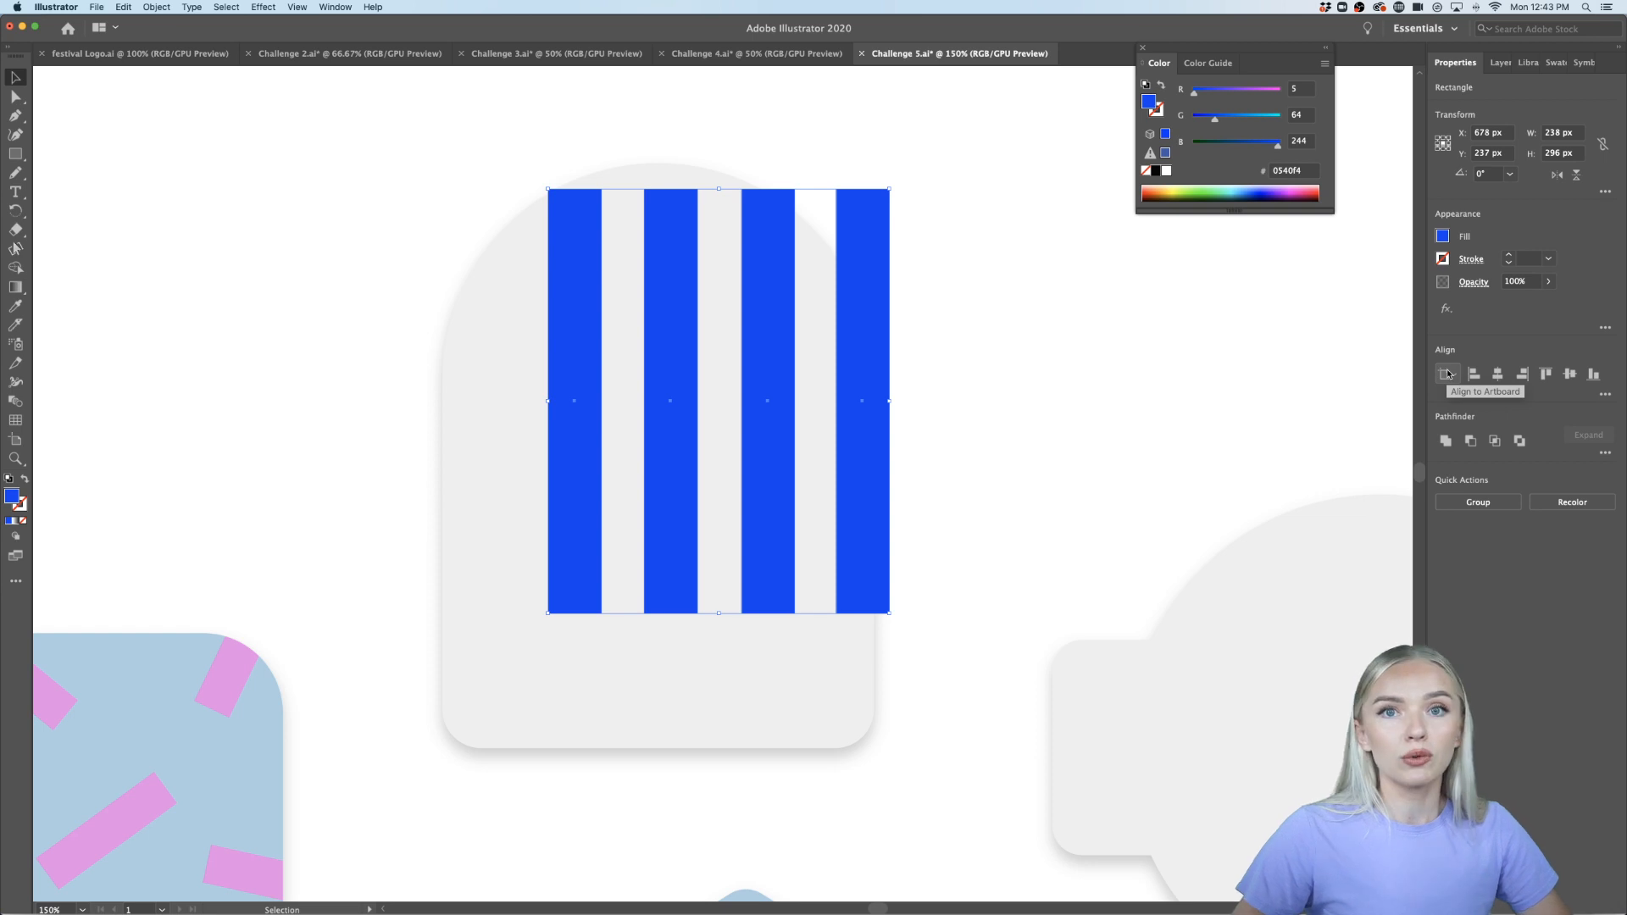
# Change the alignment reference to Align to Selection and distribute the four bars' horizontal spacing evenly
pyautogui.click(1450, 373)
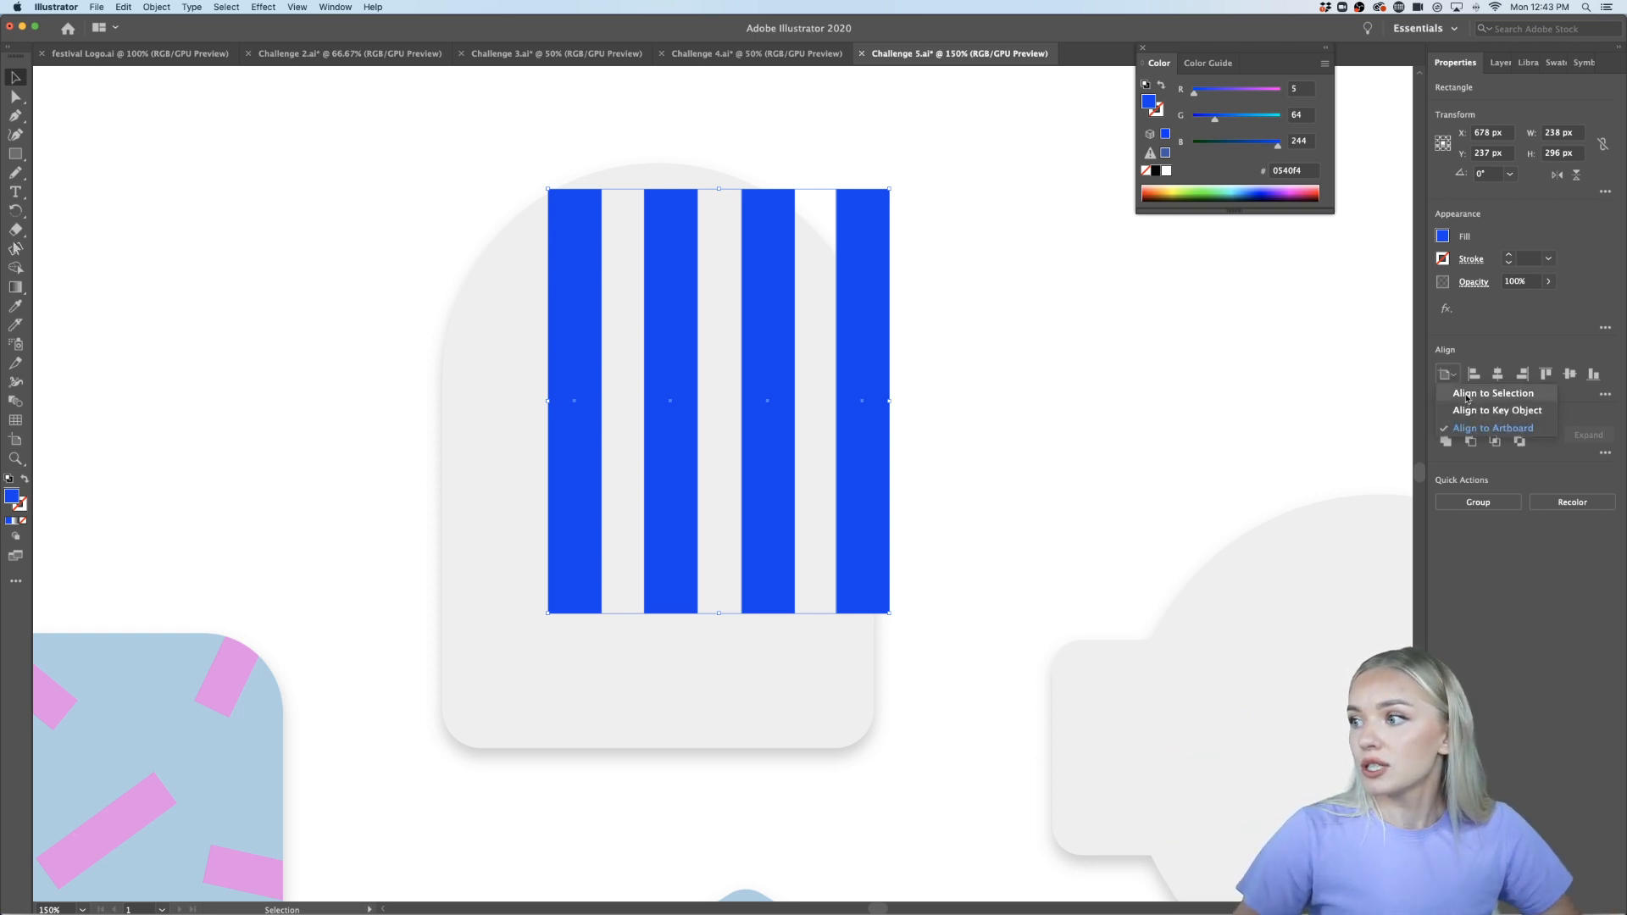
pyautogui.click(1467, 395)
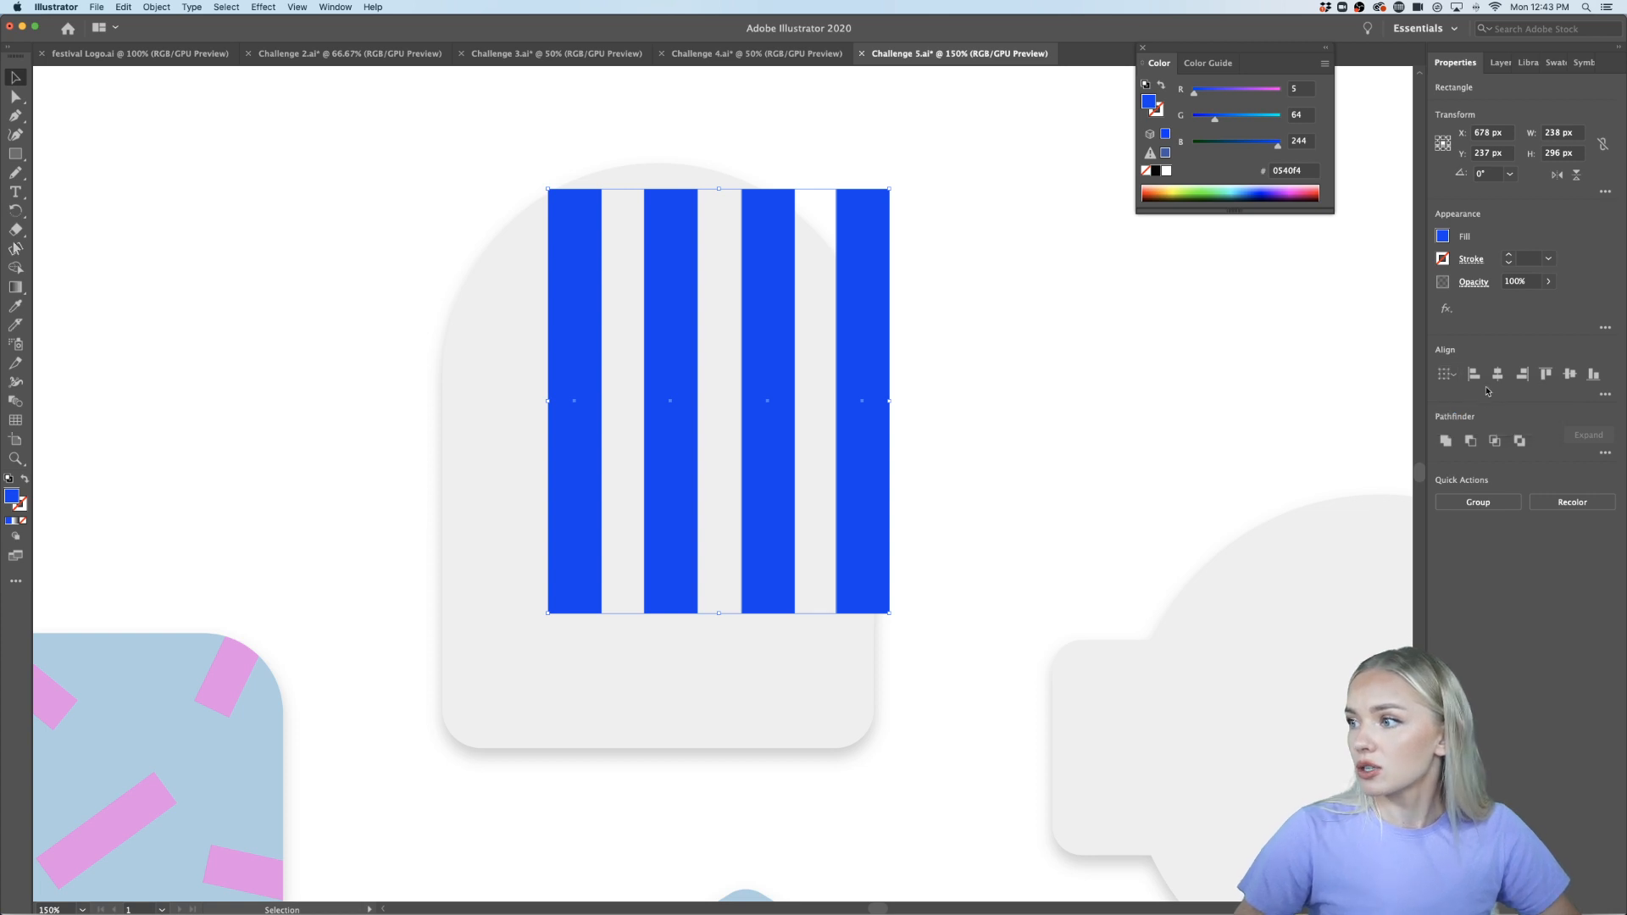
pyautogui.click(1604, 395)
pyautogui.click(1462, 531)
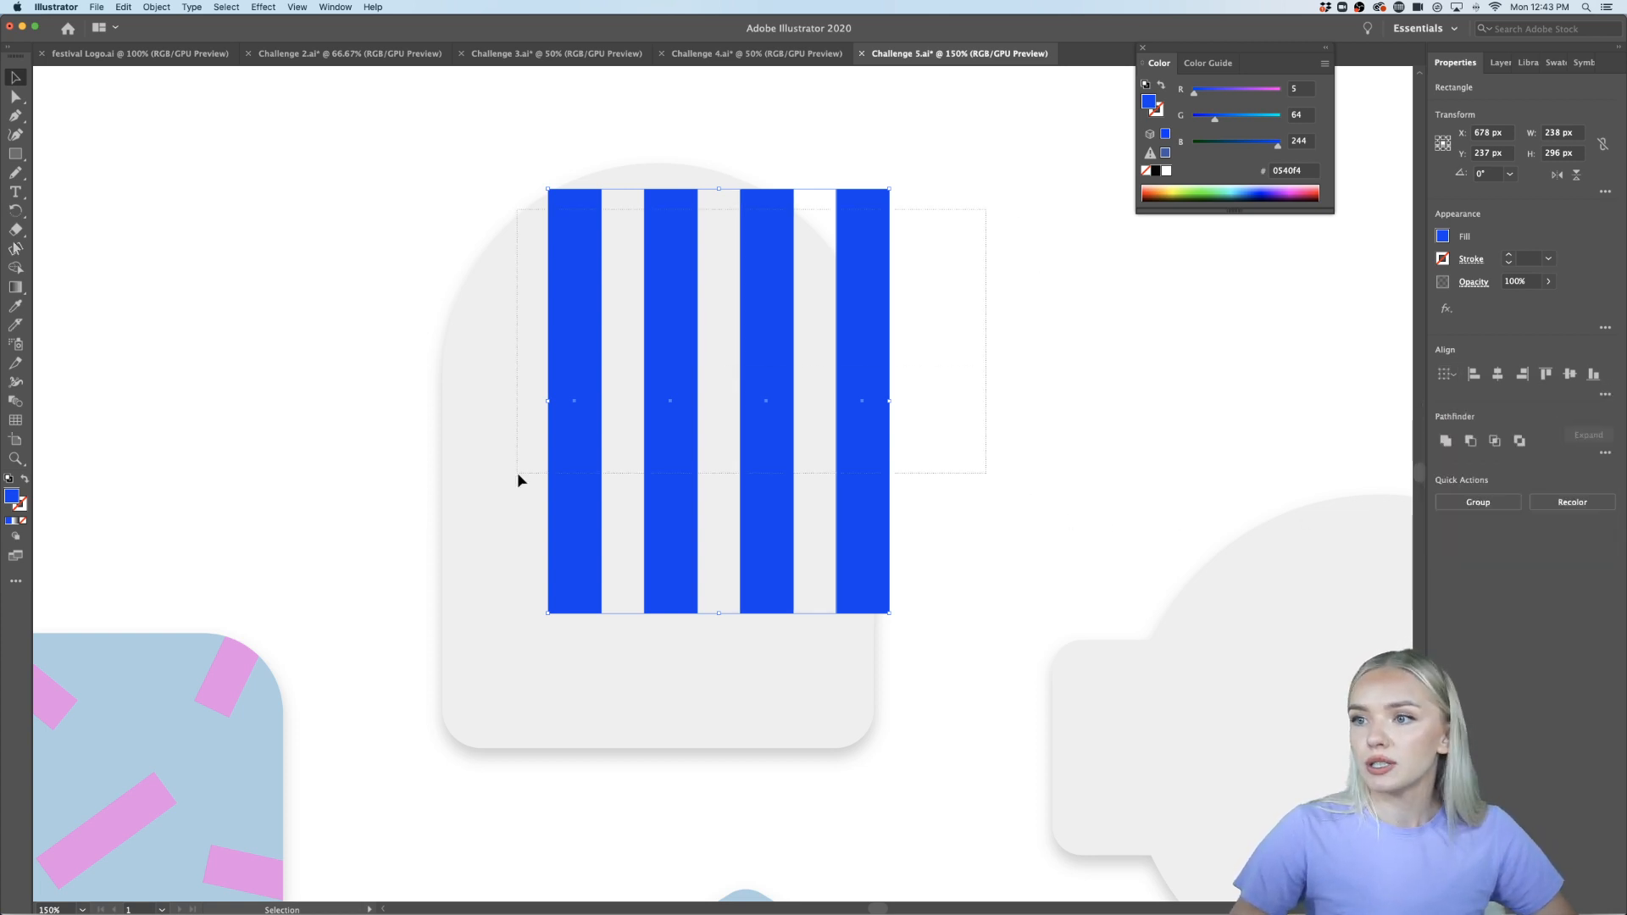
# Move the four bars so their upper ends extend just above the arch sticker's top, and deselect them
pyautogui.moveTo(665, 455); pyautogui.dragTo(691, 521)
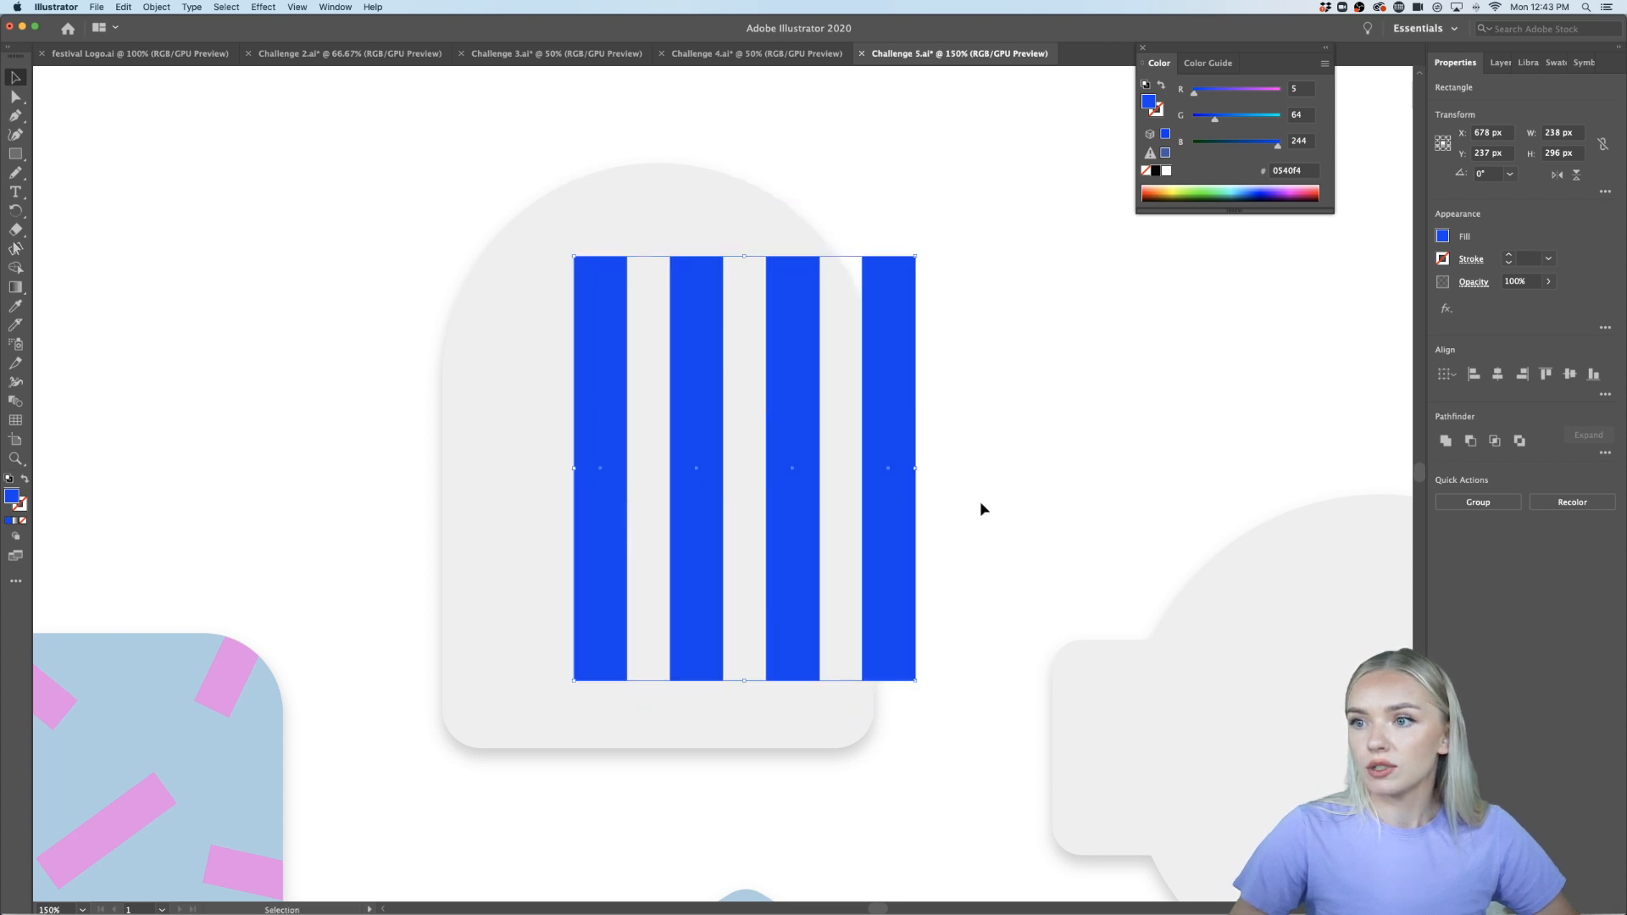
pyautogui.moveTo(933, 532); pyautogui.dragTo(911, 441)
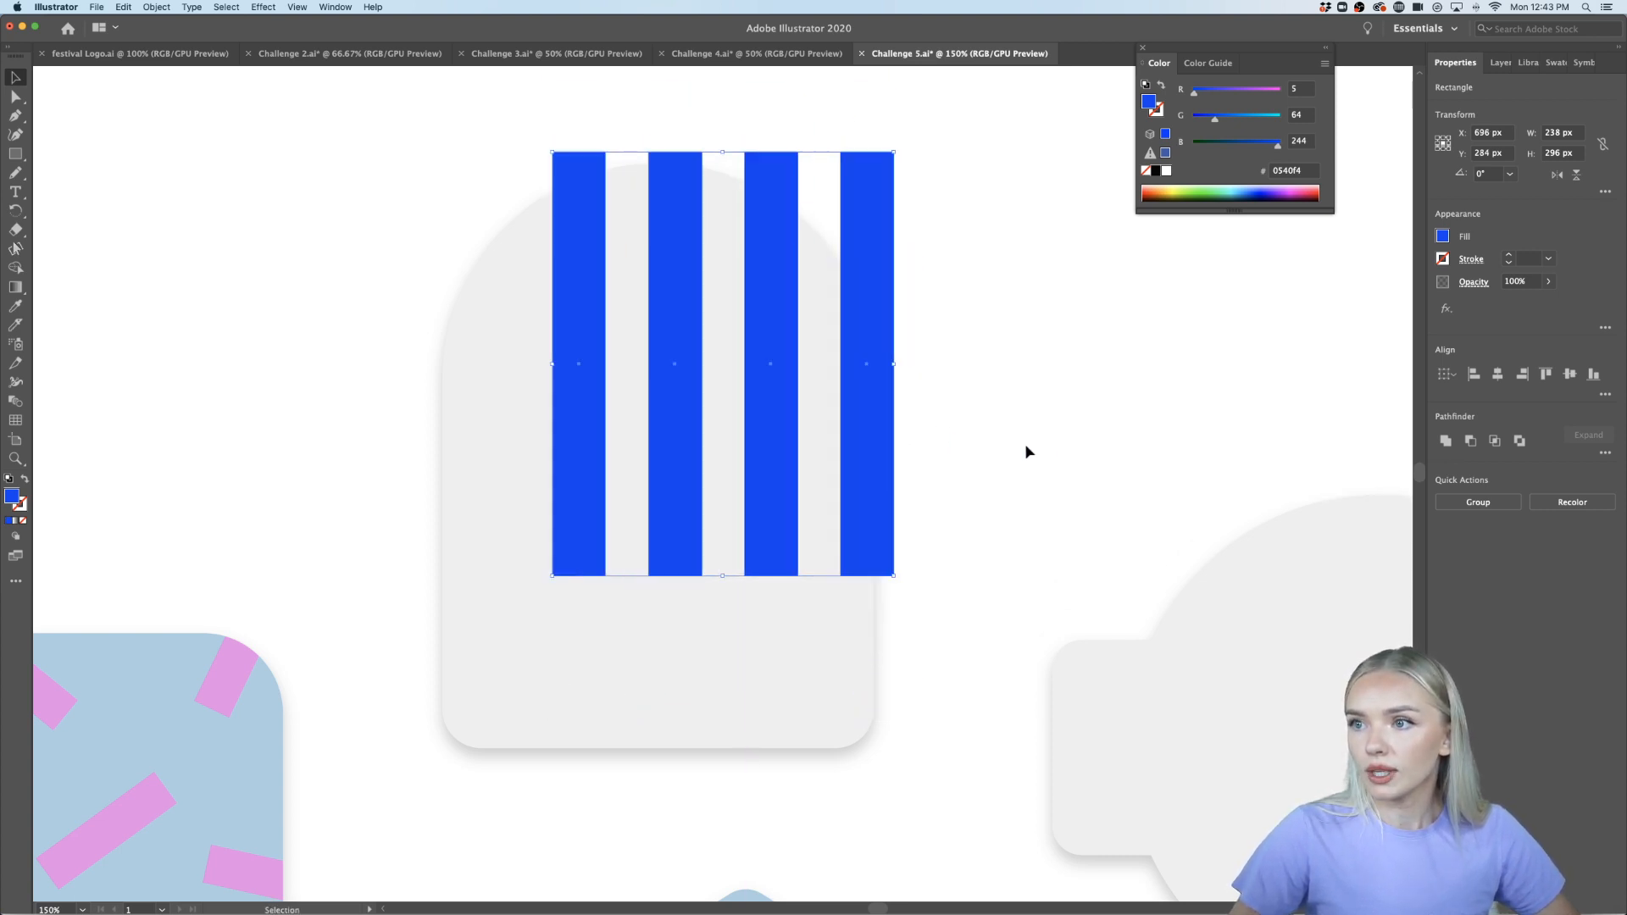
pyautogui.click(970, 524)
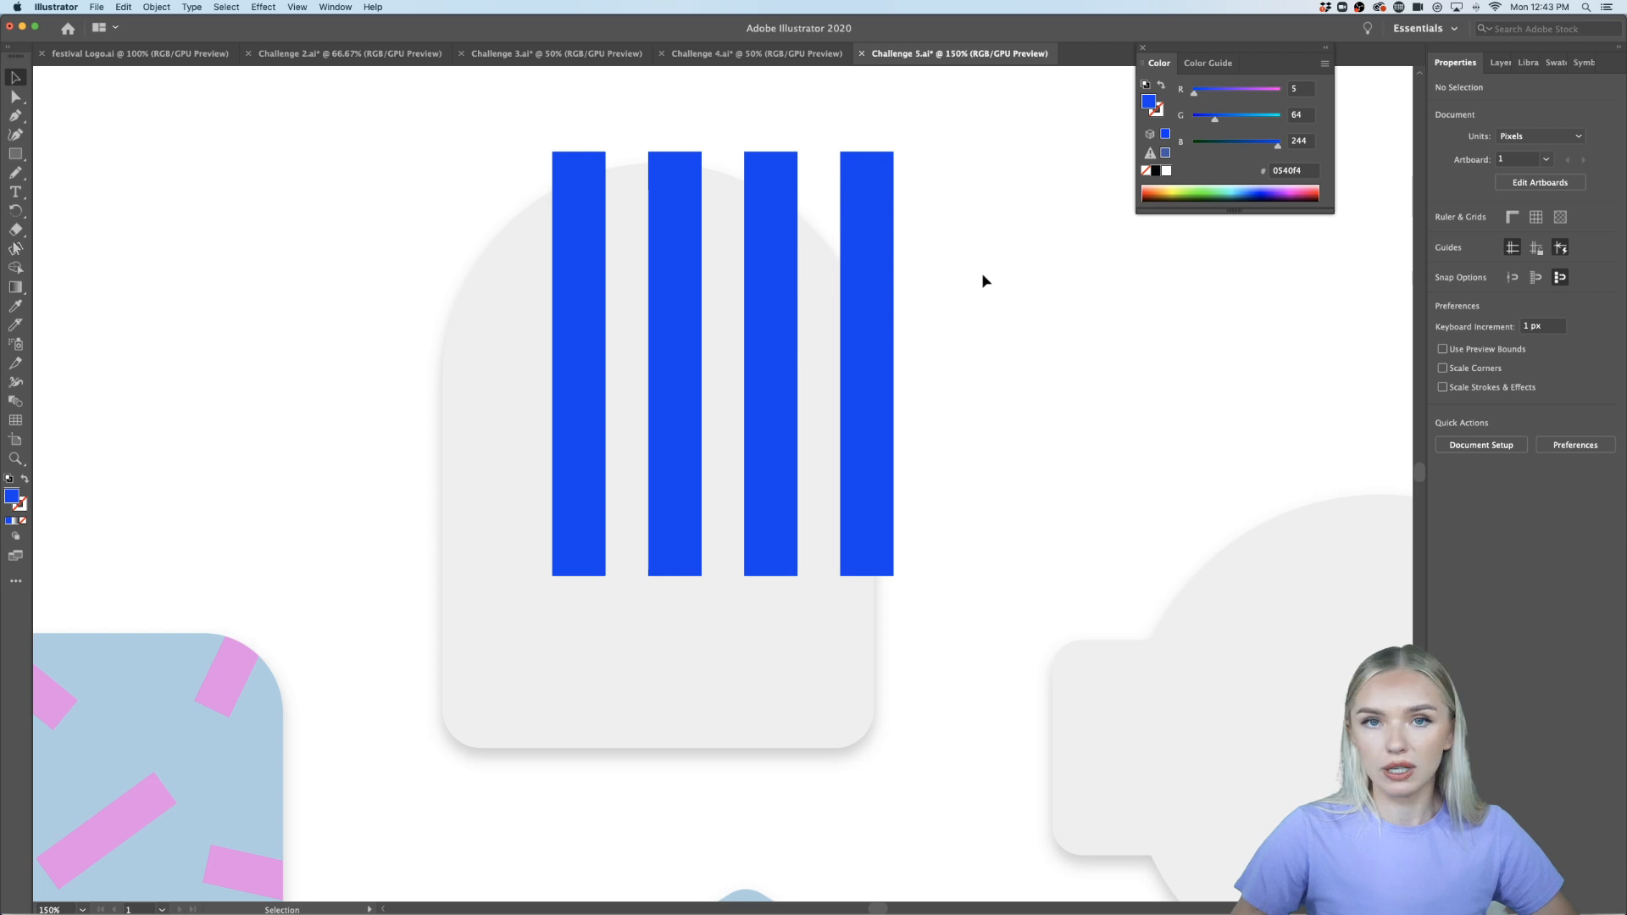
# Draw a blue circle about 190 px in diameter over the arch sticker's left side, overlapping the leftmost bars
pyautogui.moveTo(15, 153); pyautogui.dragTo(78, 173)
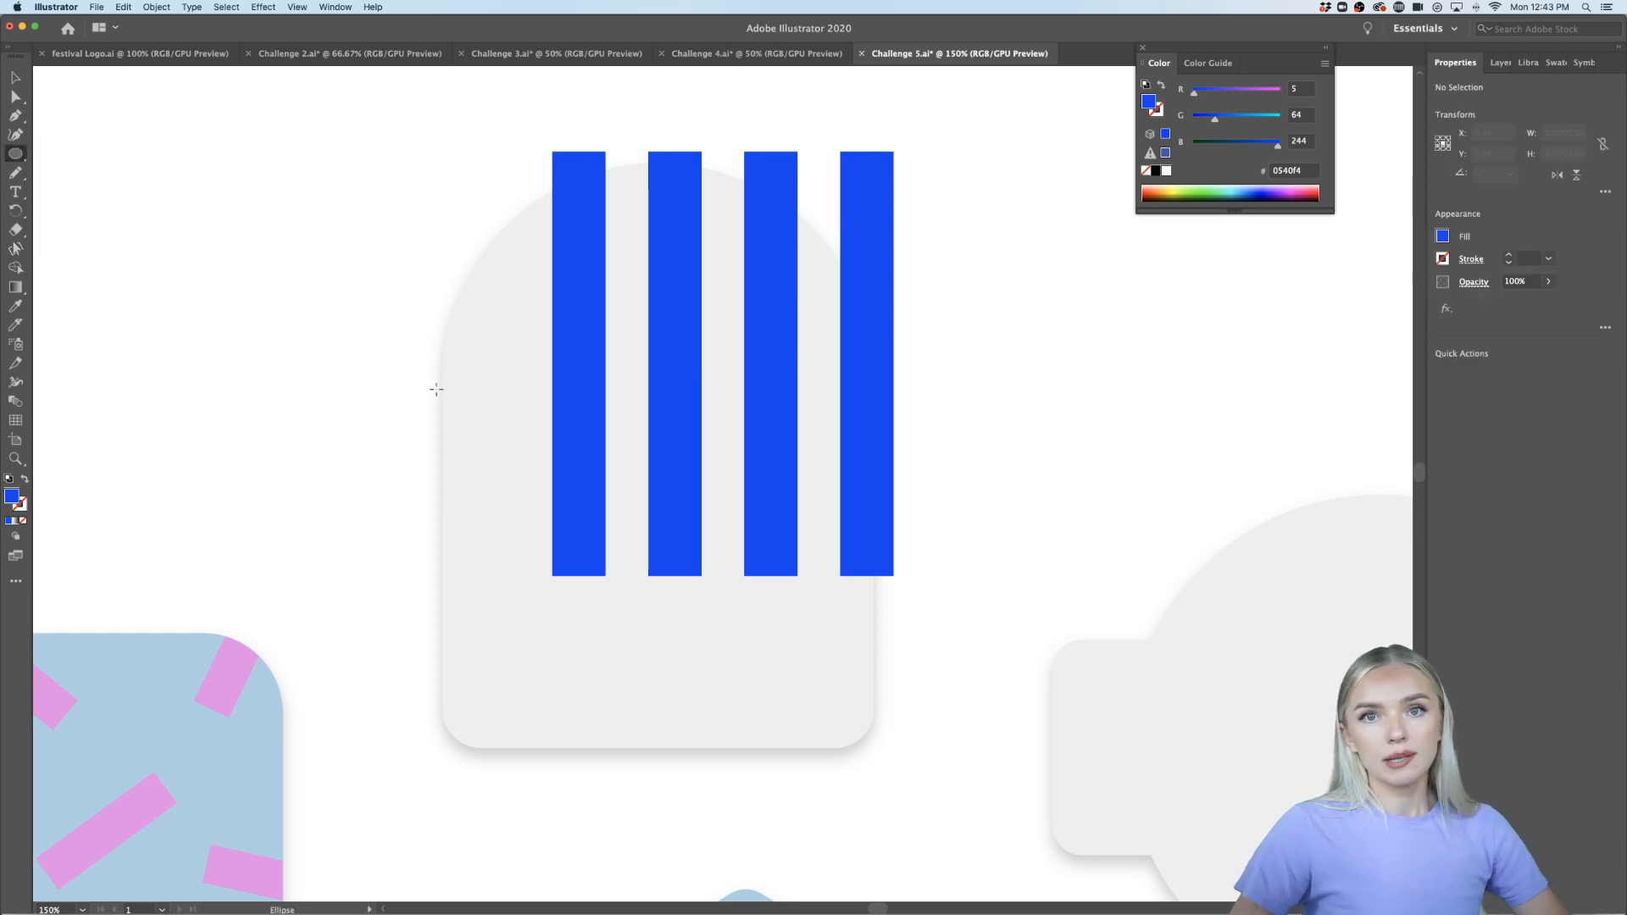
pyautogui.moveTo(388, 362); pyautogui.dragTo(600, 633)
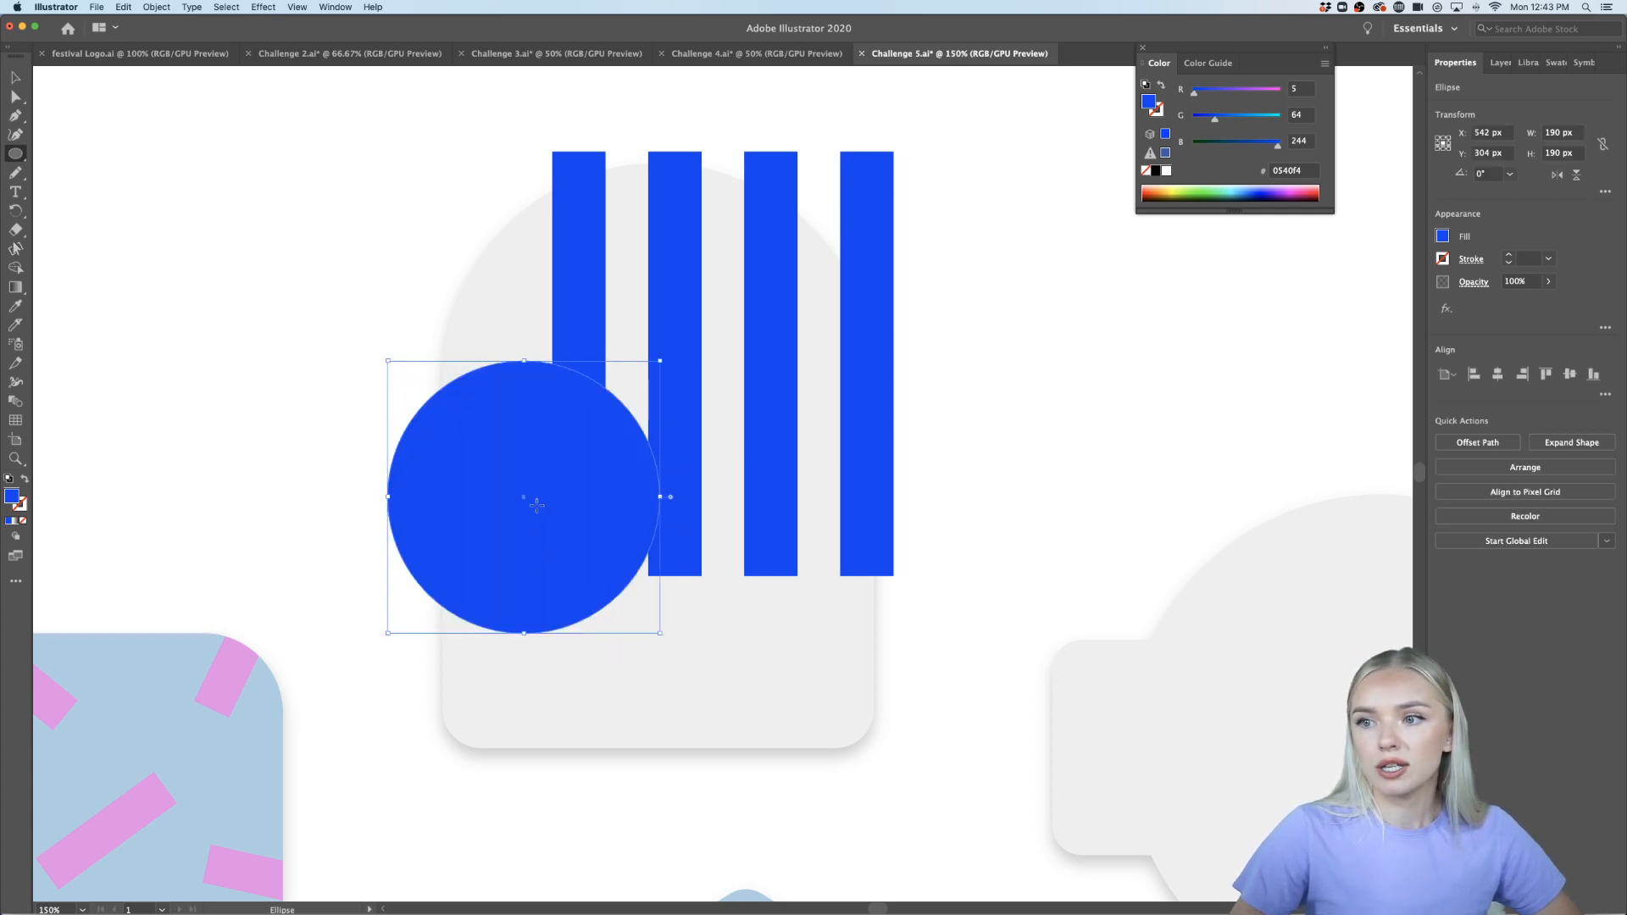
# Move the blue circle to the arch's lower left and duplicate it into four circles, one over each corner of the arch sticker
pyautogui.moveTo(541, 700); pyautogui.dragTo(881, 644)
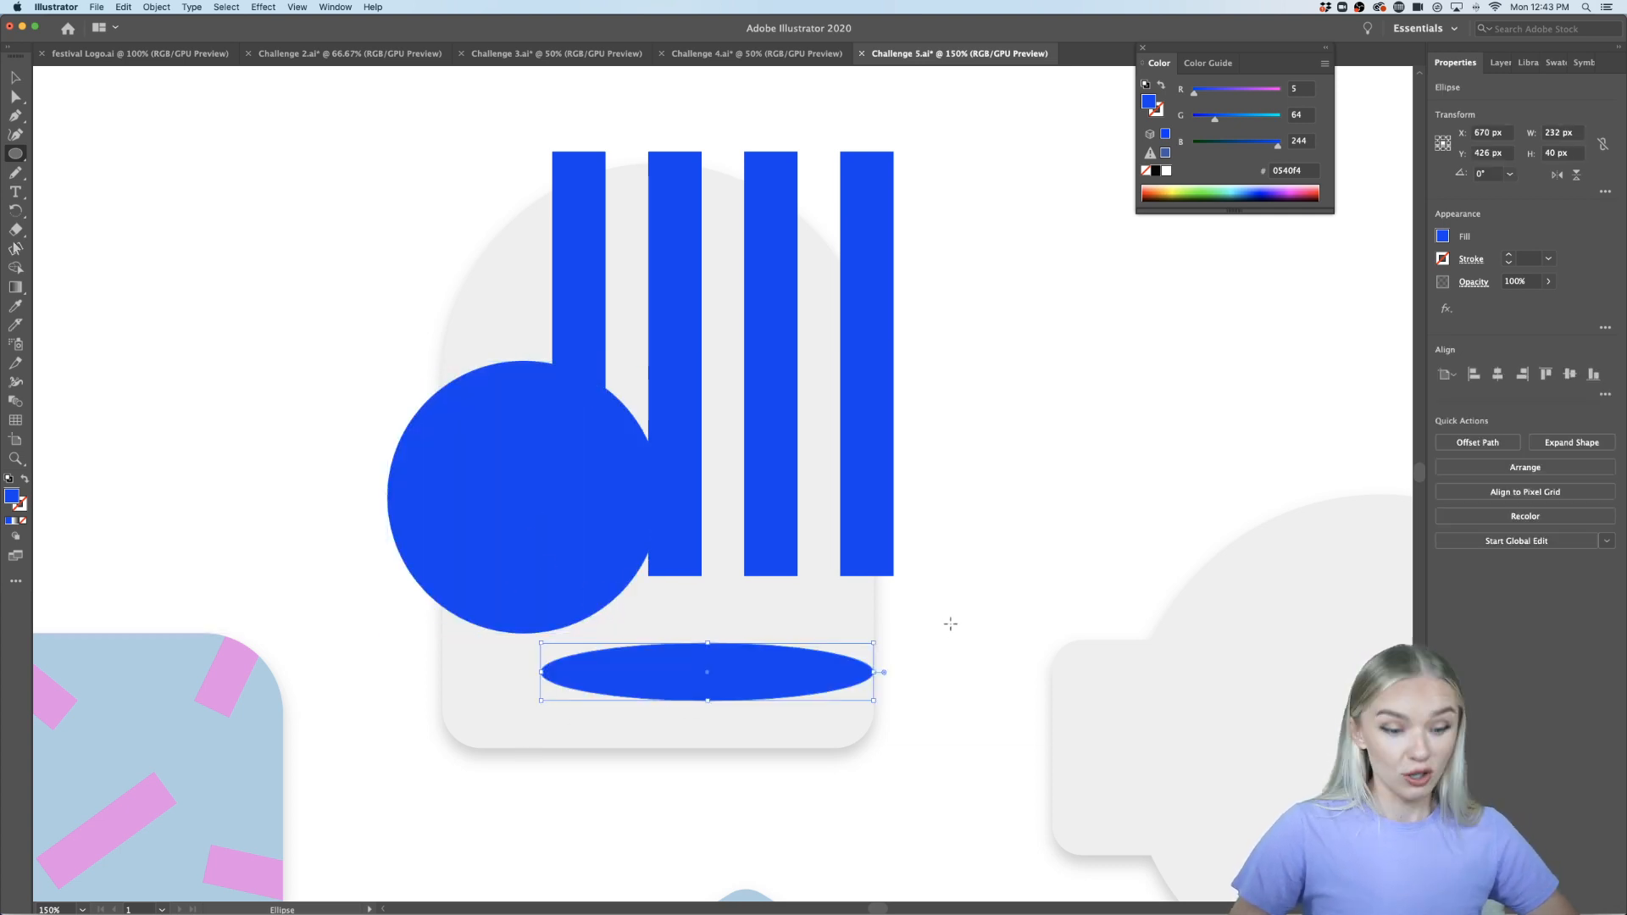
pyautogui.press('super+z')
pyautogui.press('v')
pyautogui.moveTo(537, 588); pyautogui.dragTo(852, 668)
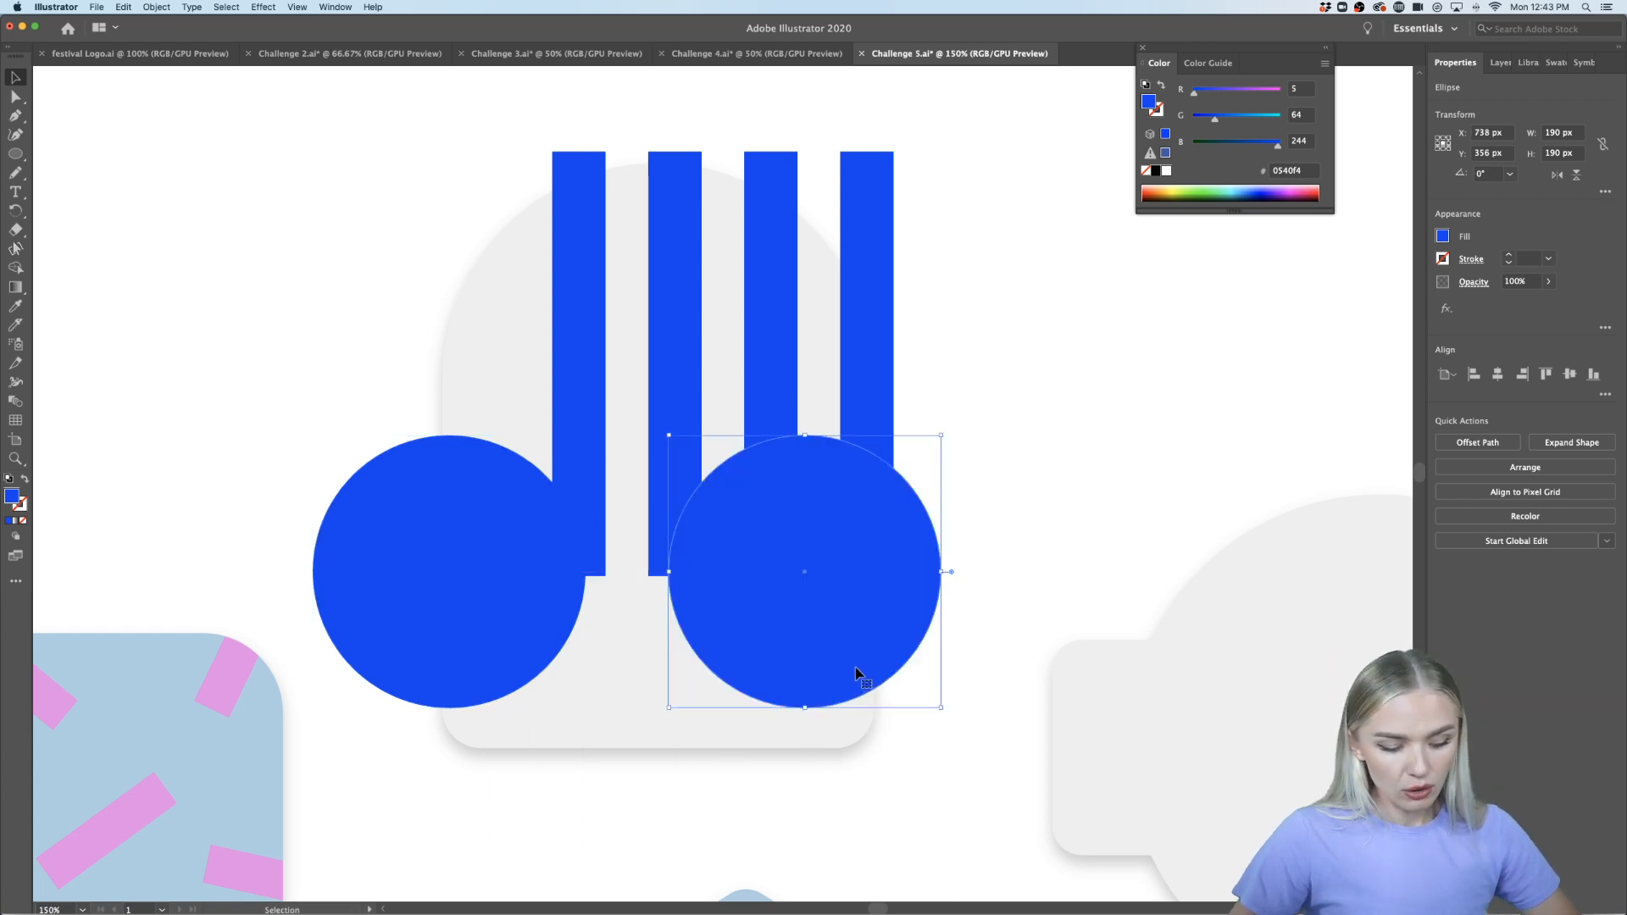
pyautogui.click(1061, 467)
pyautogui.hscroll(2, 1060, 459)
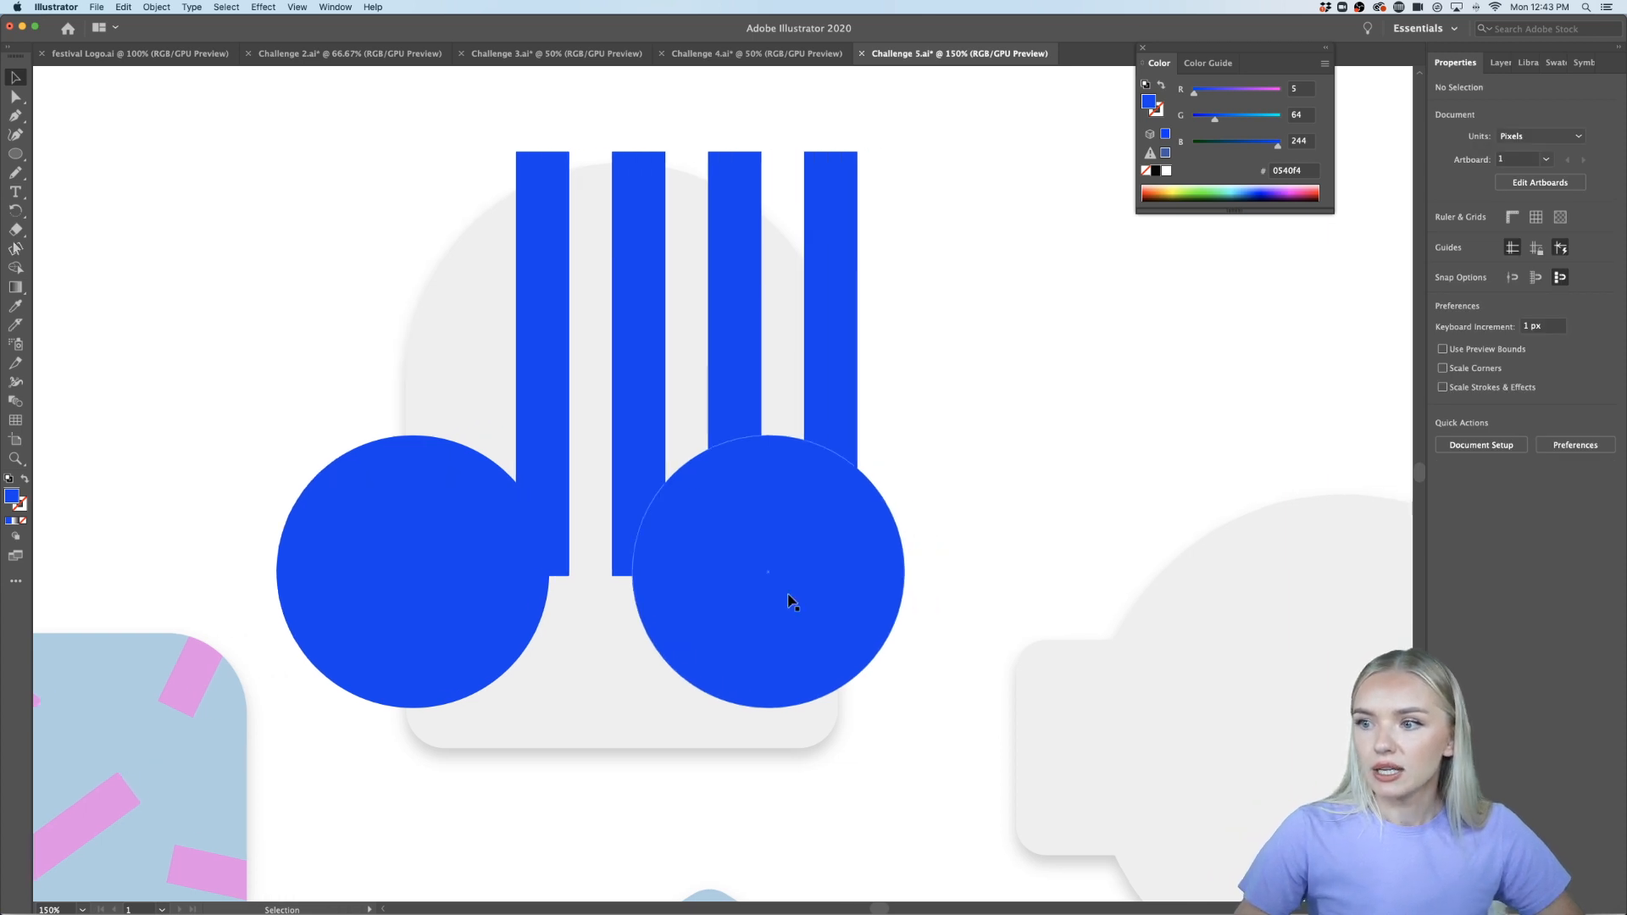
pyautogui.moveTo(809, 634); pyautogui.dragTo(501, 204)
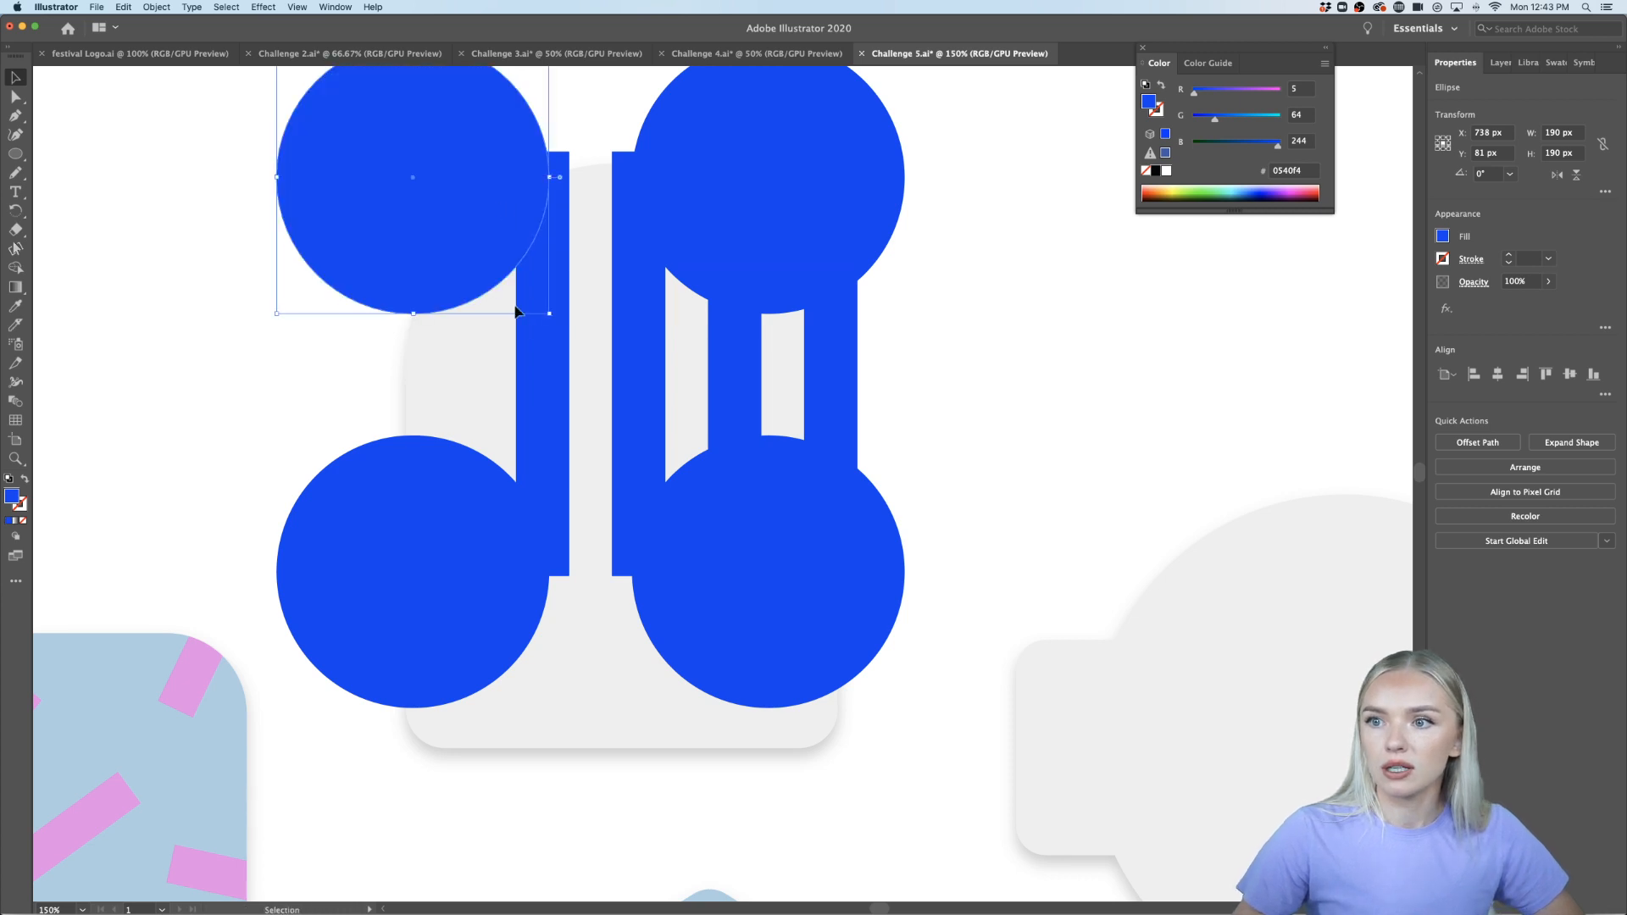
# Align the two right-hand circles by their horizontal centres, using Align to Selection
pyautogui.keyDown('shift'); pyautogui.click(805, 214); pyautogui.keyUp('shift')
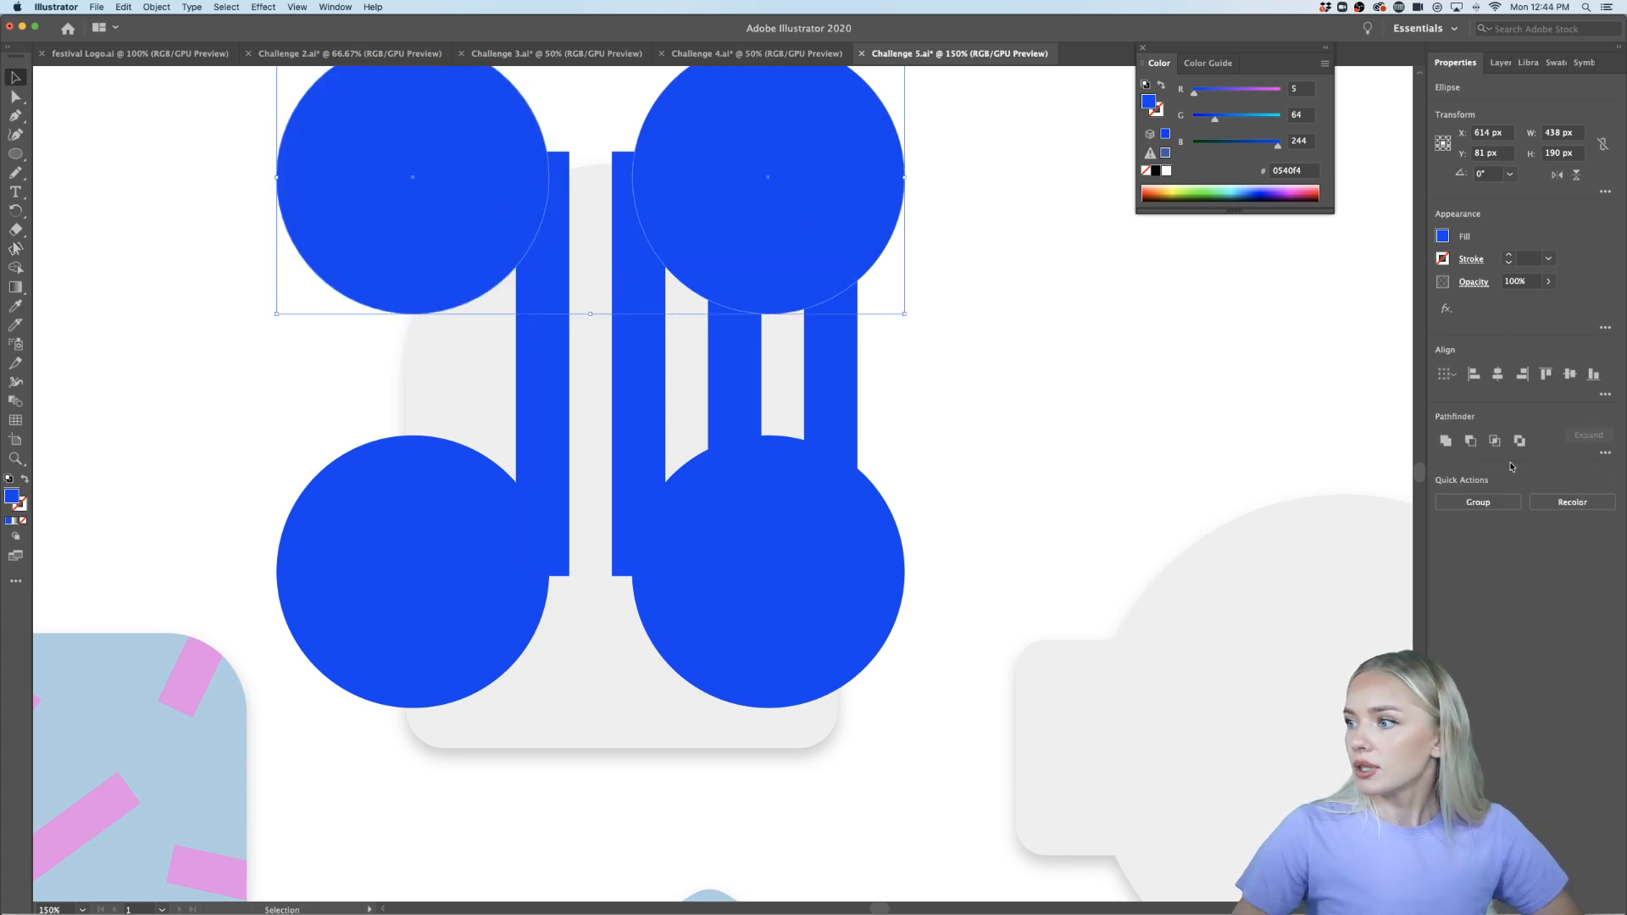
pyautogui.click(806, 240)
pyautogui.keyDown('shift'); pyautogui.click(850, 621); pyautogui.keyUp('shift')
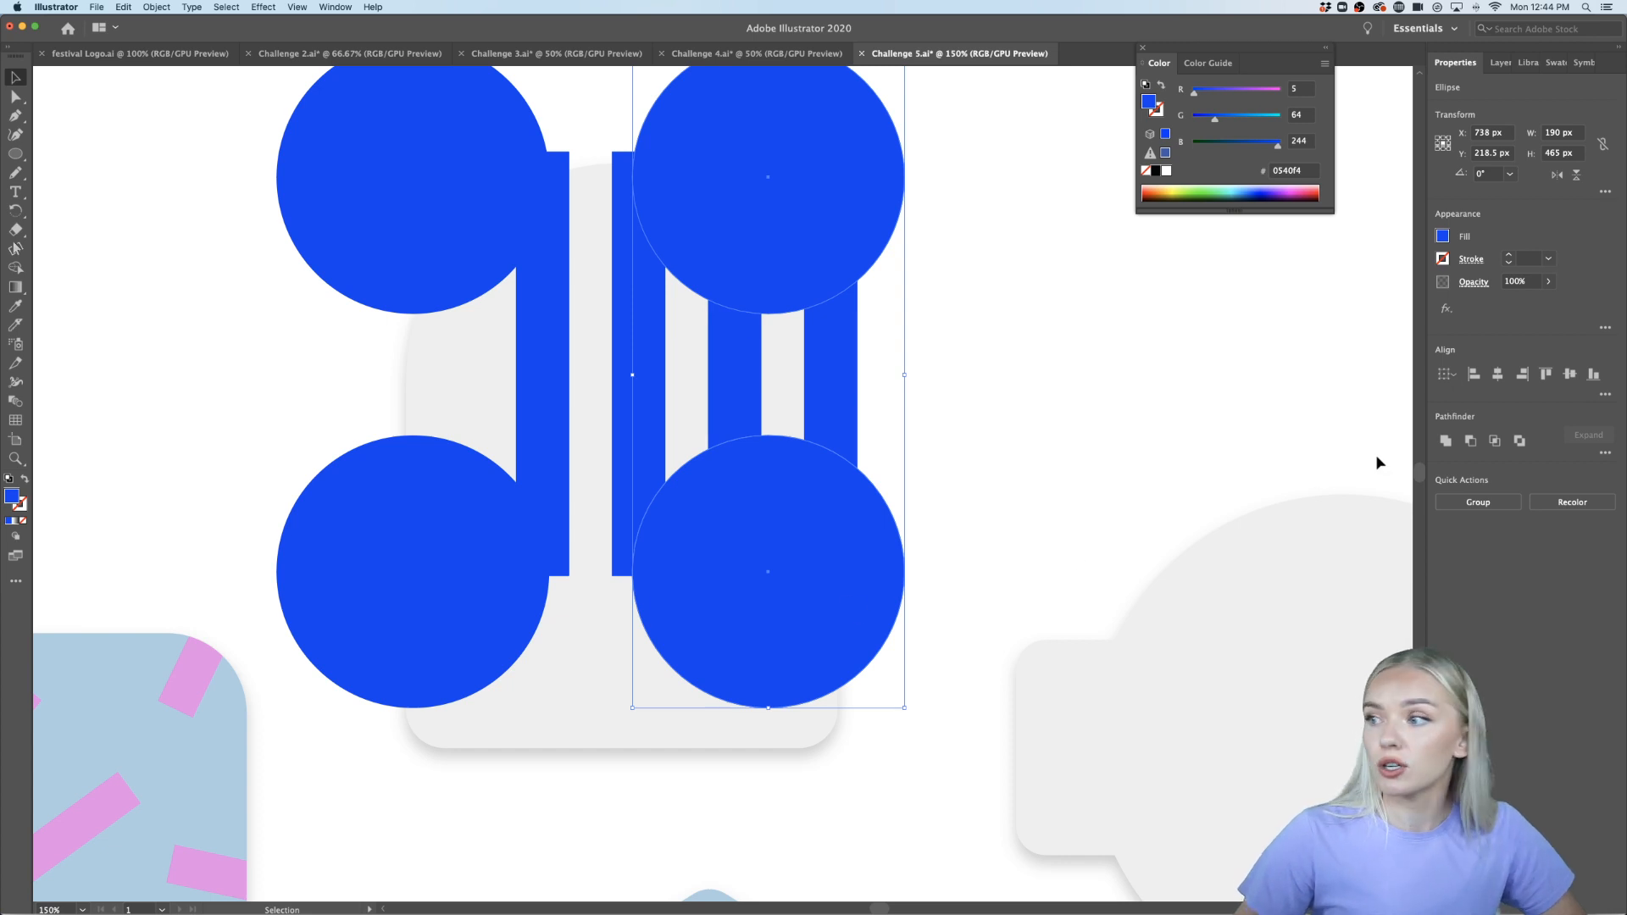
pyautogui.click(1452, 375)
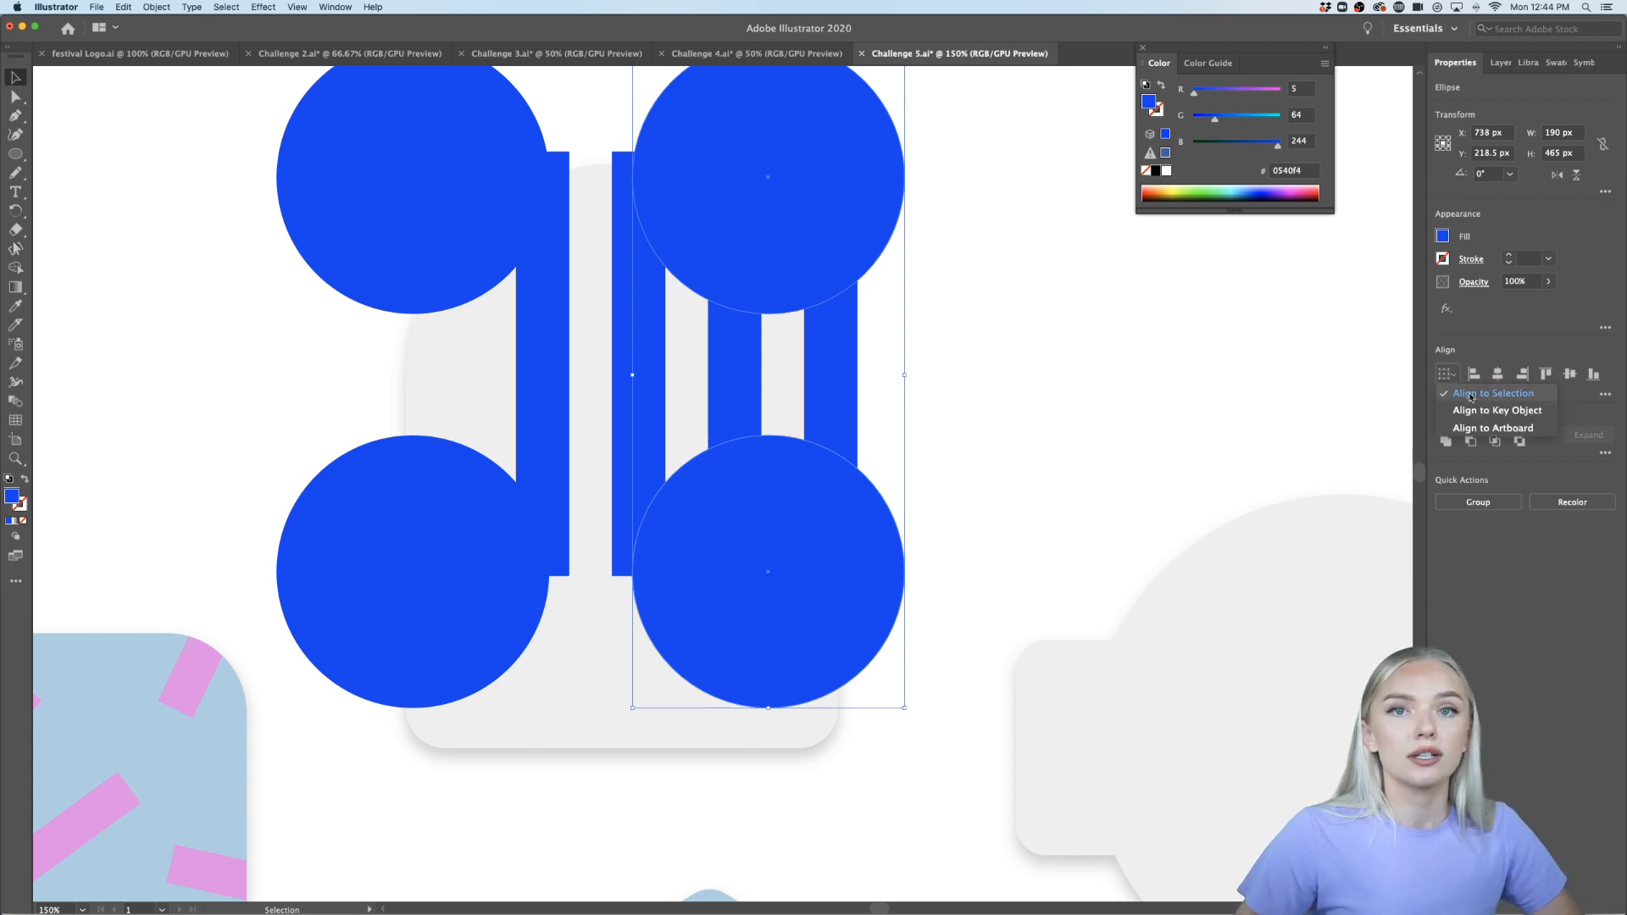
pyautogui.click(1471, 395)
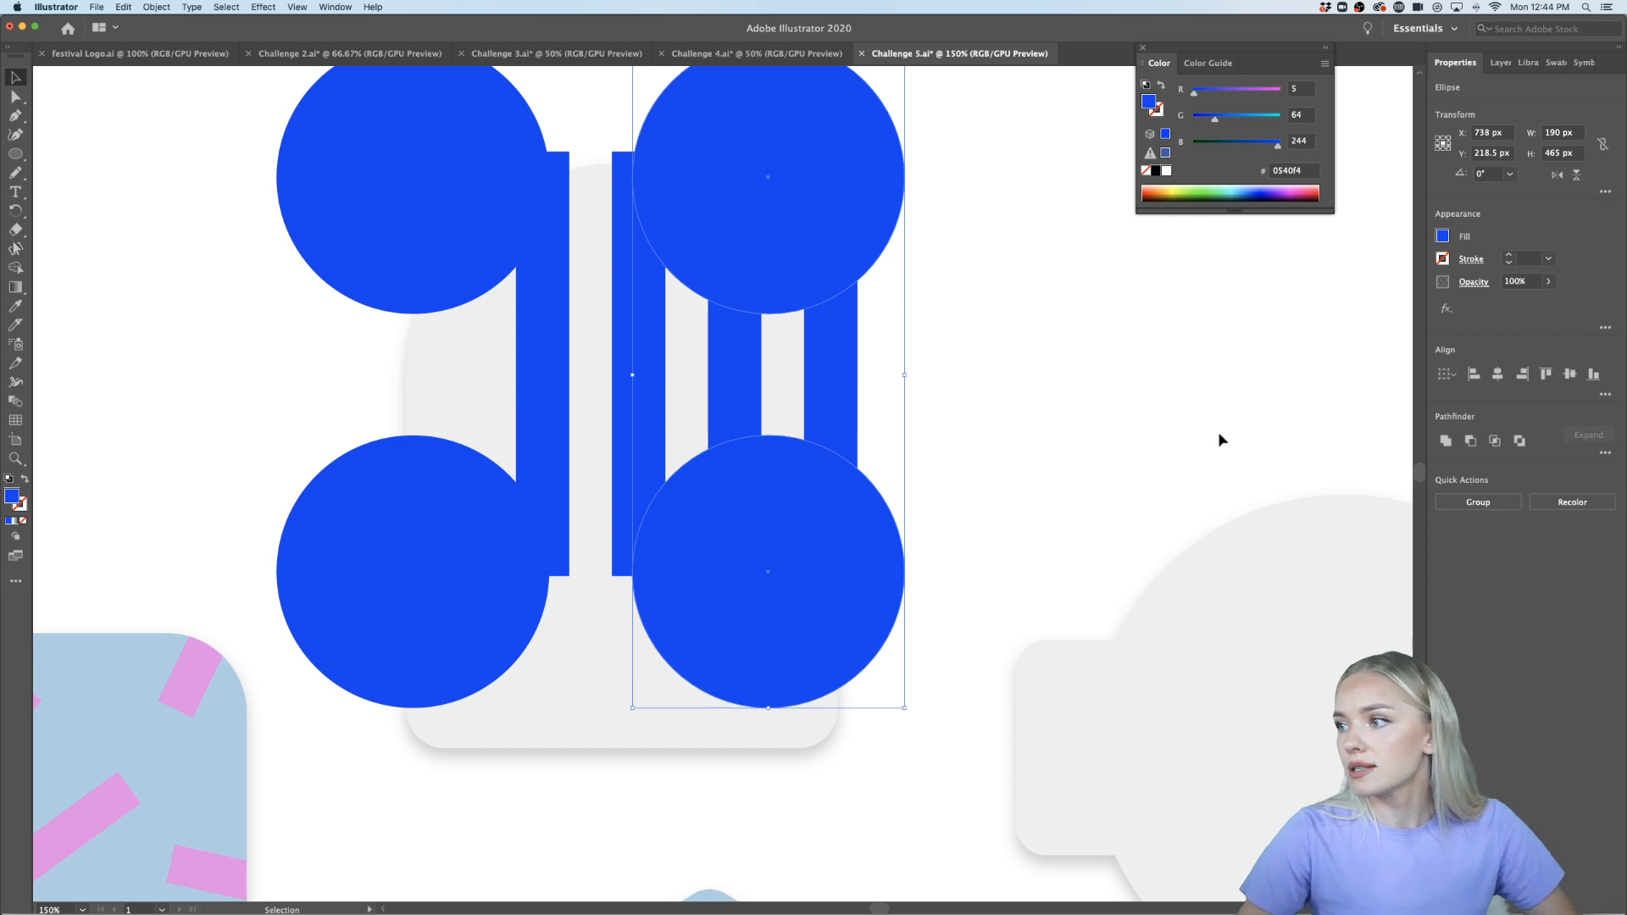
pyautogui.click(1606, 396)
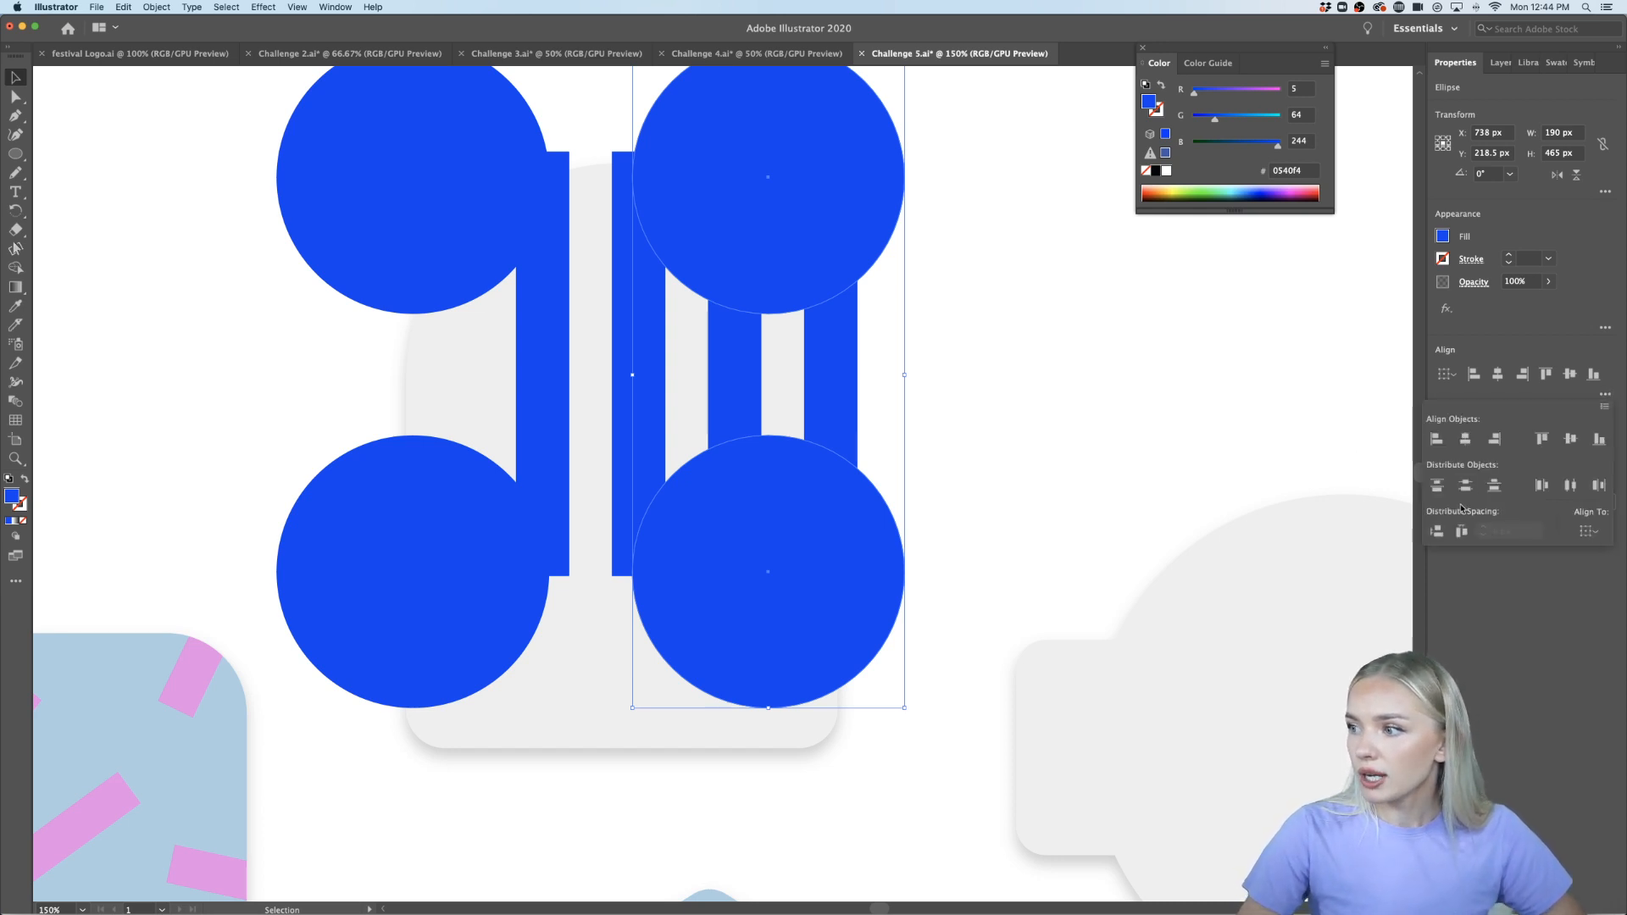
pyautogui.click(1446, 392)
pyautogui.click(1497, 378)
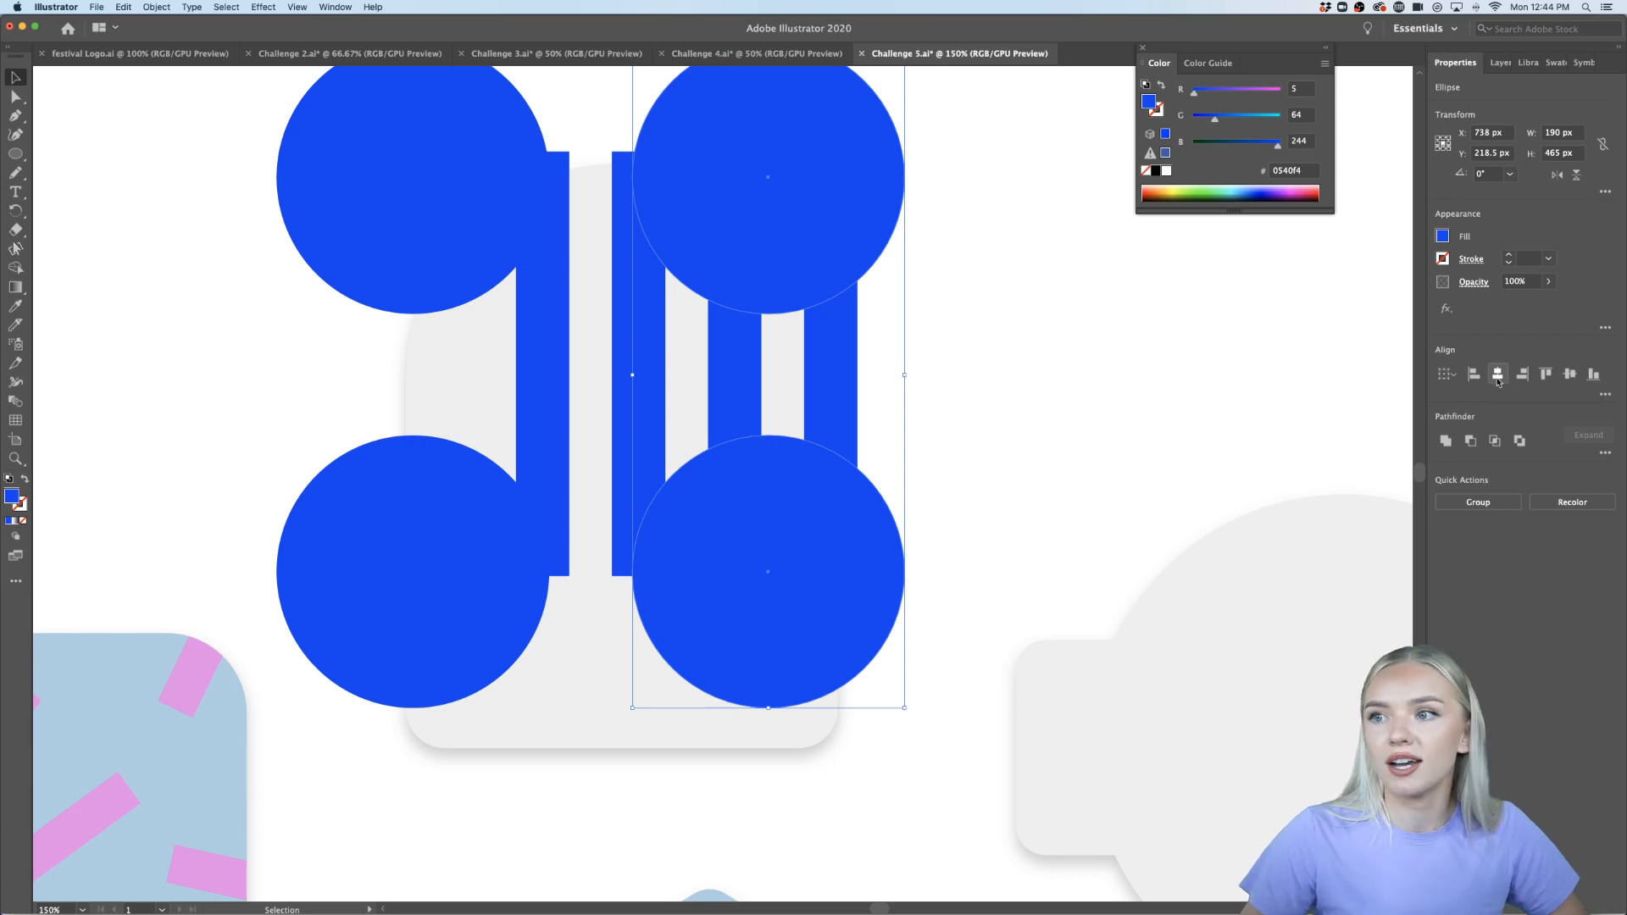
# Align the left-hand circles by their horizontal centres and the upper and lower pairs by their vertical centres
pyautogui.click(951, 385)
pyautogui.click(479, 272)
pyautogui.keyDown('shift'); pyautogui.click(458, 509); pyautogui.keyUp('shift')
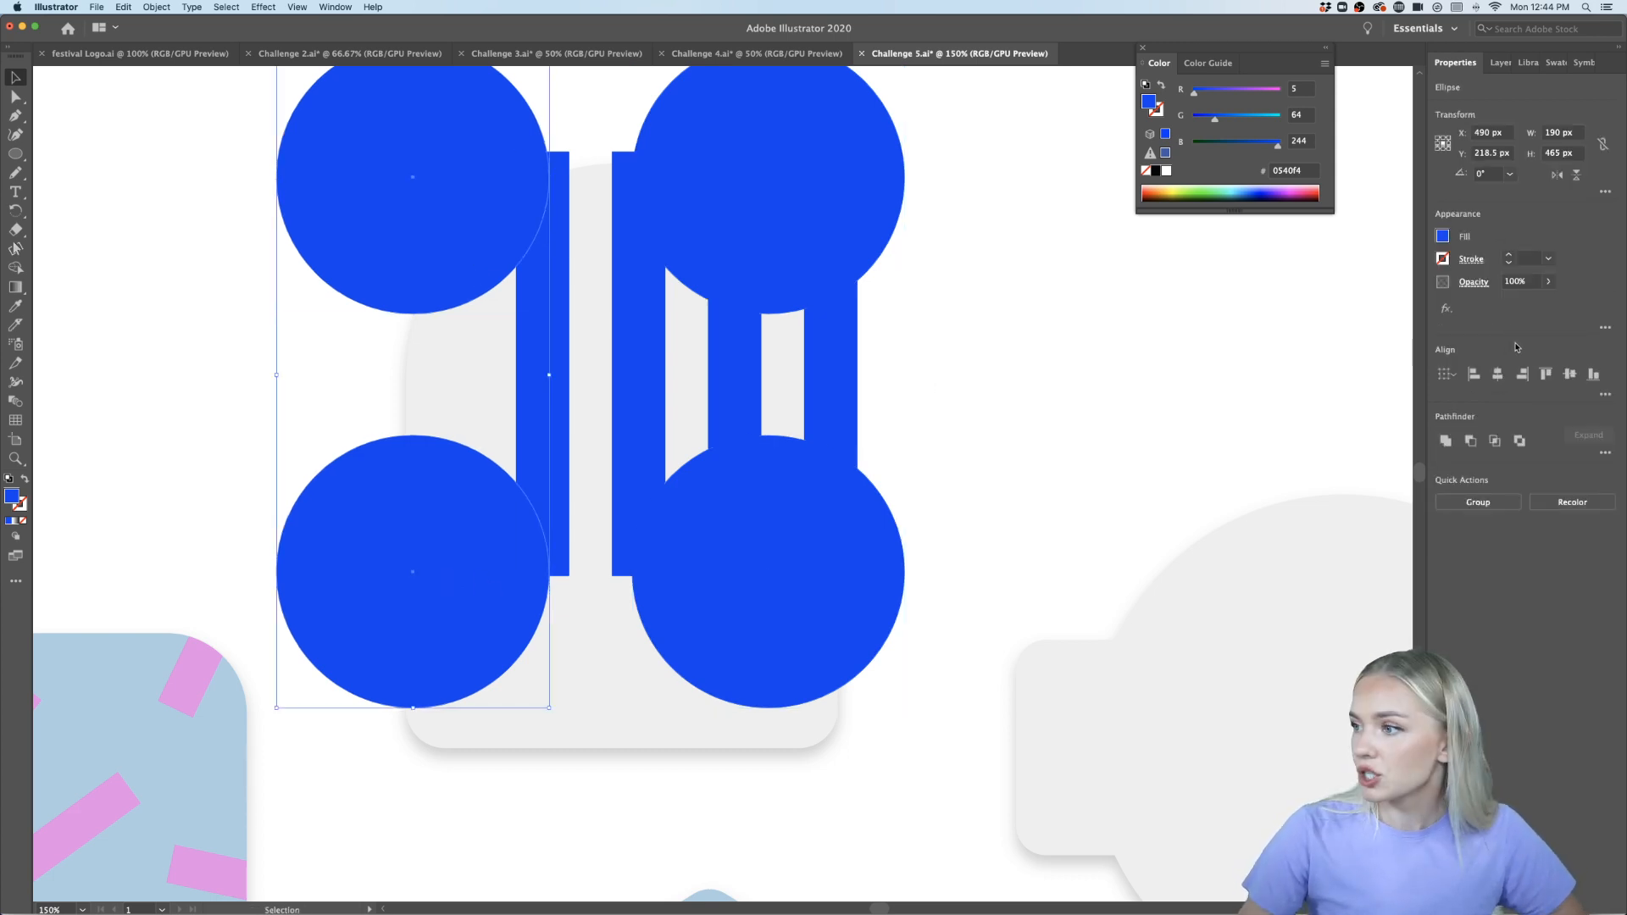
pyautogui.click(752, 254)
pyautogui.keyDown('shift'); pyautogui.click(339, 246); pyautogui.keyUp('shift')
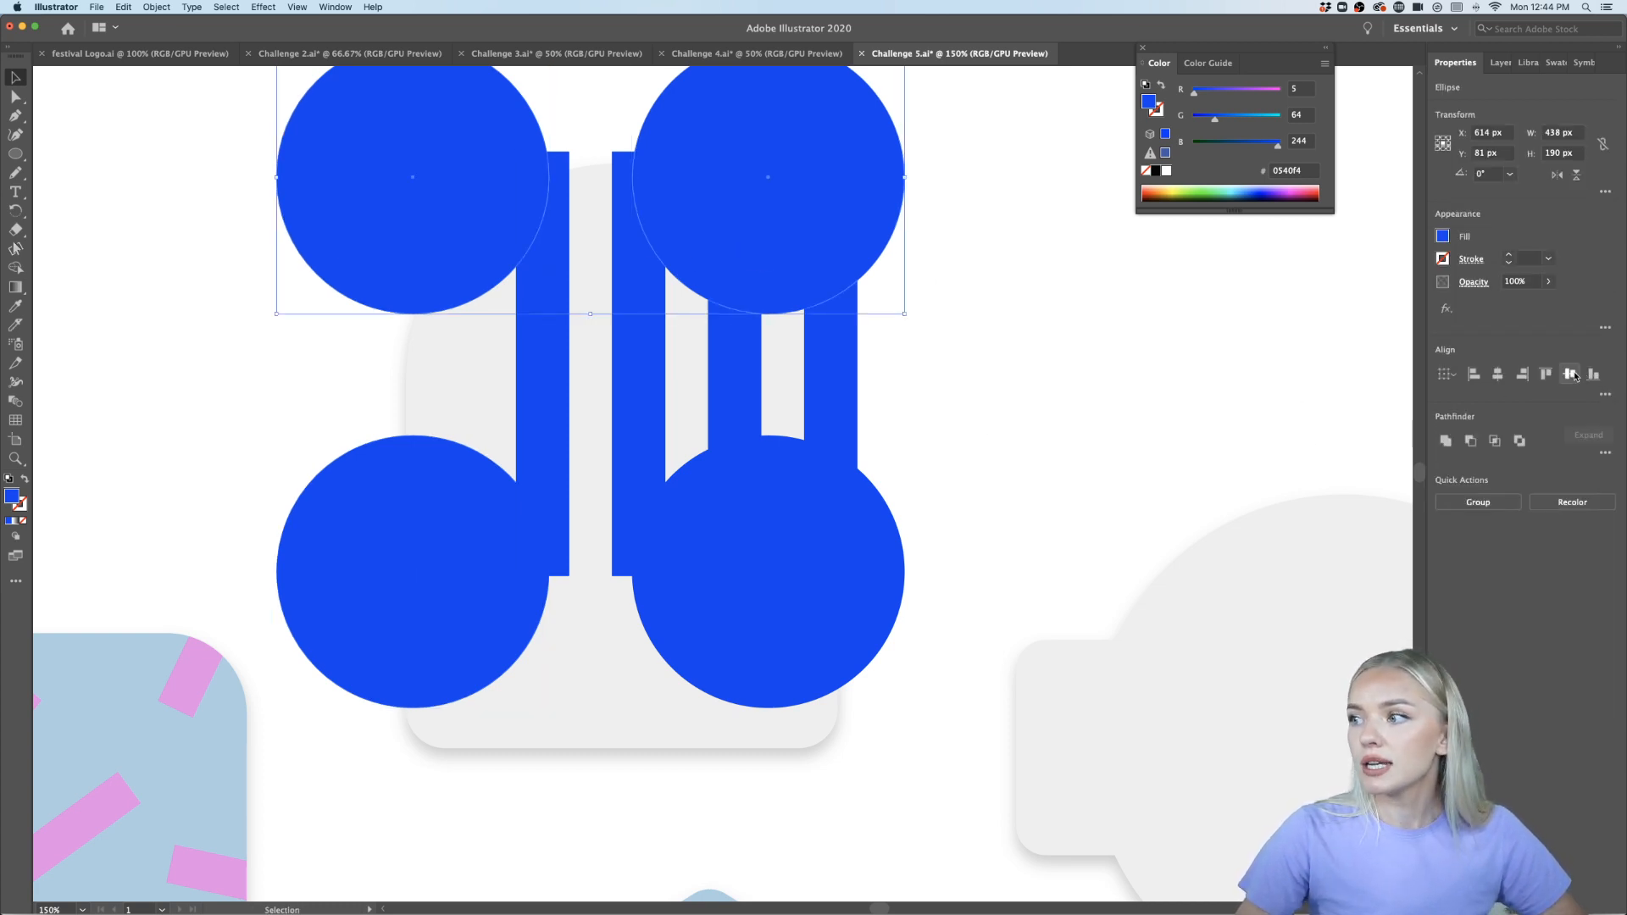
pyautogui.keyDown('shift'); pyautogui.click(538, 597); pyautogui.keyUp('shift')
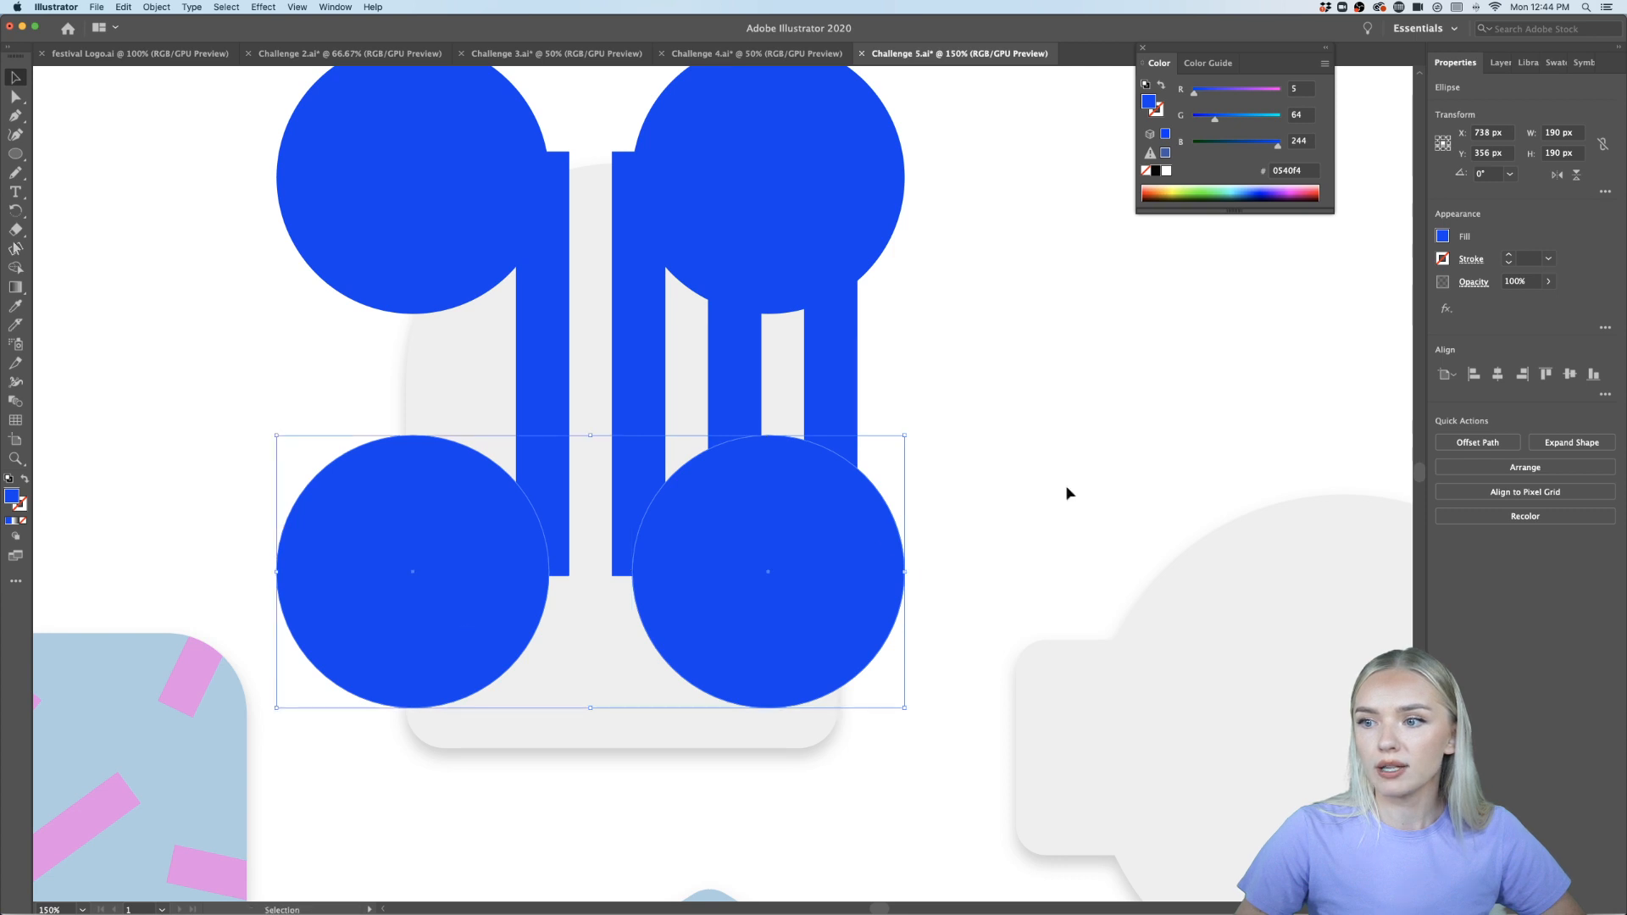
pyautogui.click(1028, 446)
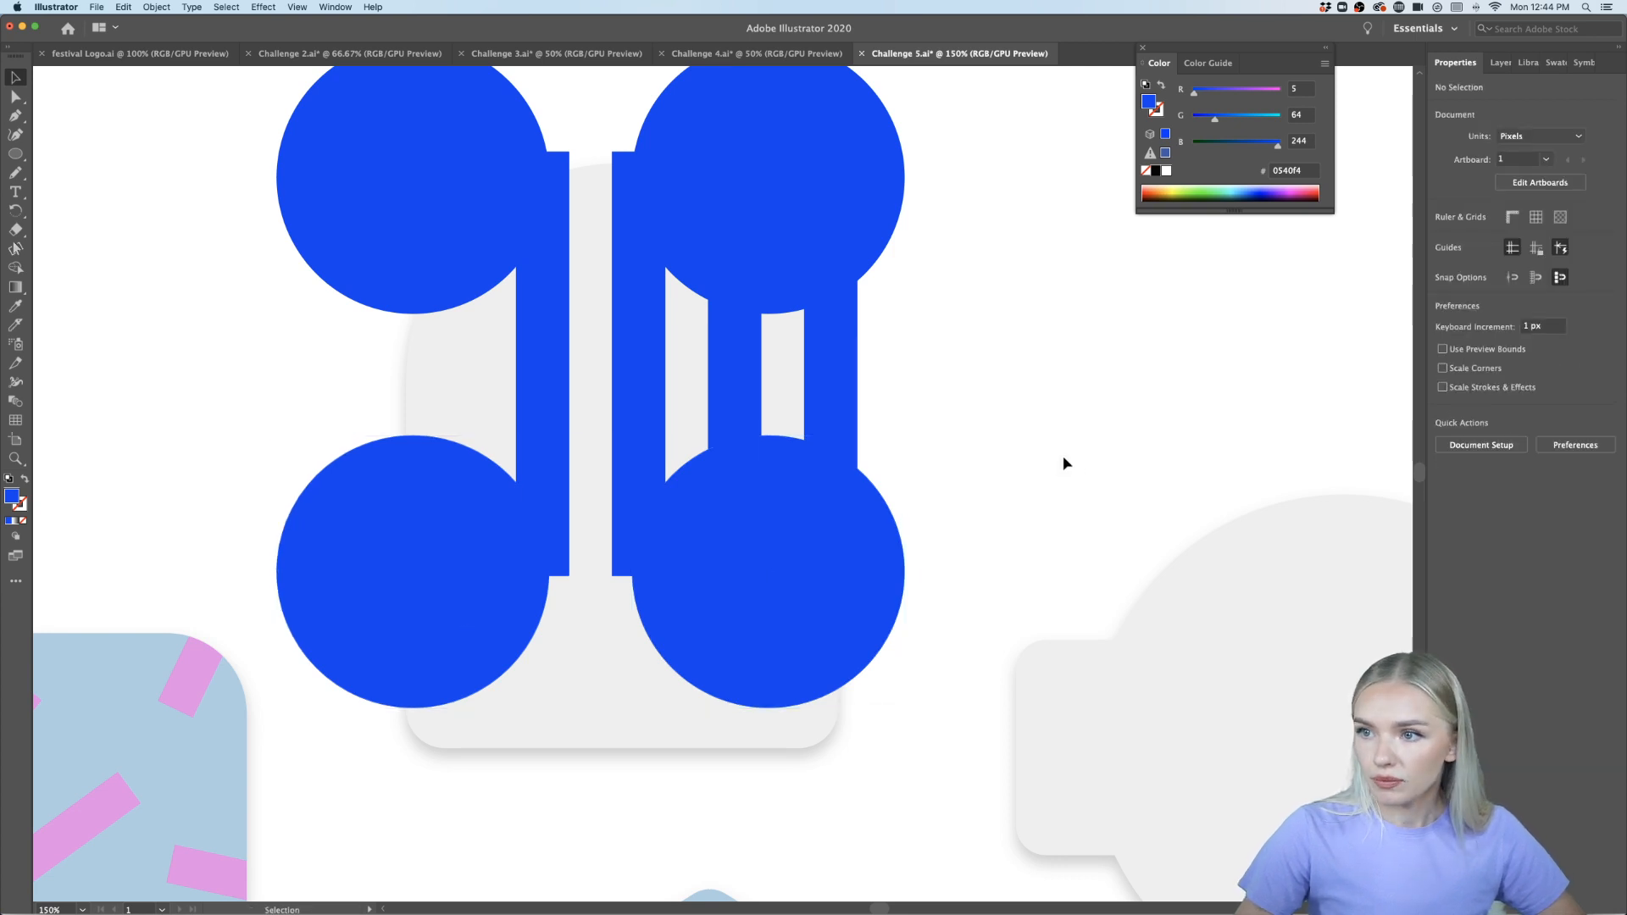
# Unlock all objects and copy the grey arch sticker behind the bars and circles
pyautogui.press('super+1')
pyautogui.hscroll(4, 1065, 461)
pyautogui.press('super+equal')
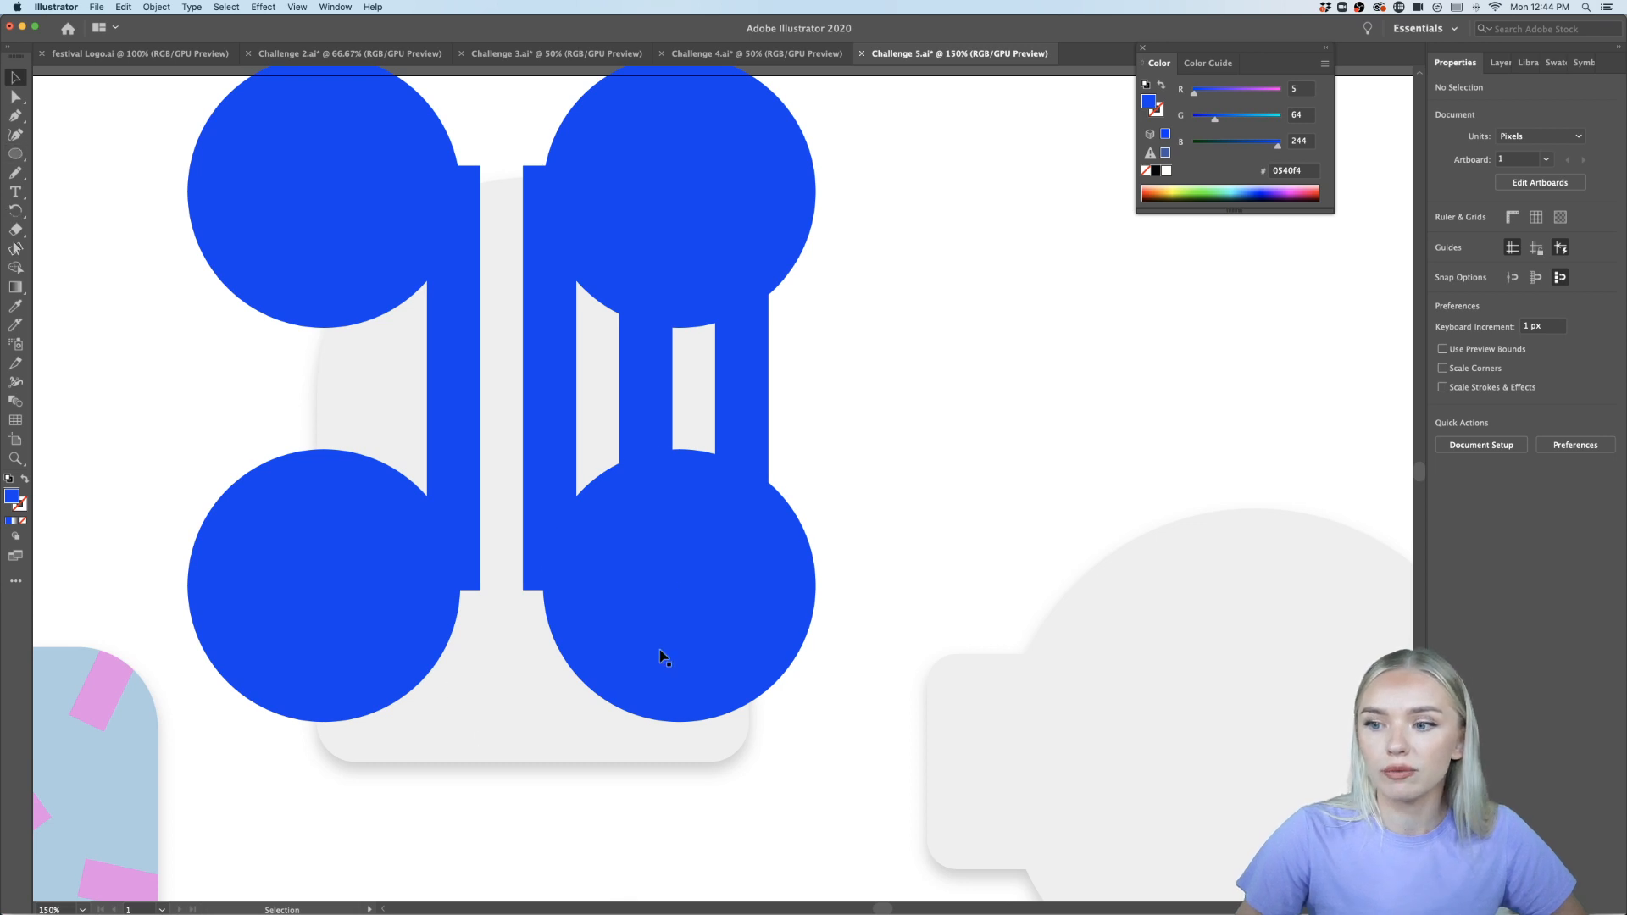
pyautogui.press('alt+super+2')
pyautogui.click(868, 470)
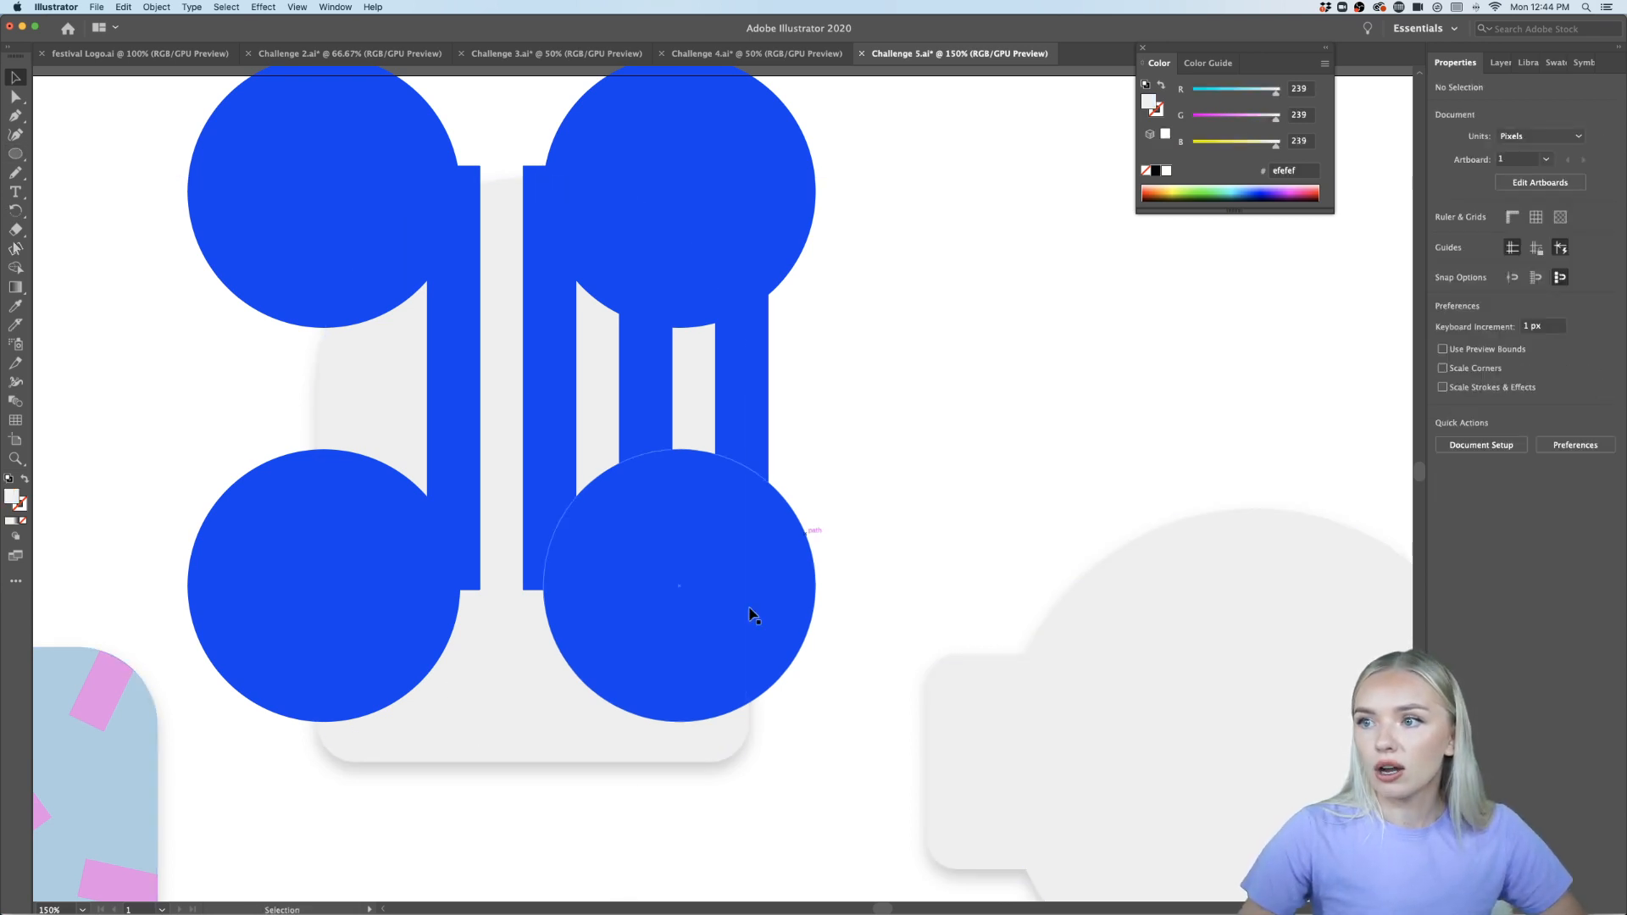
pyautogui.click(521, 710)
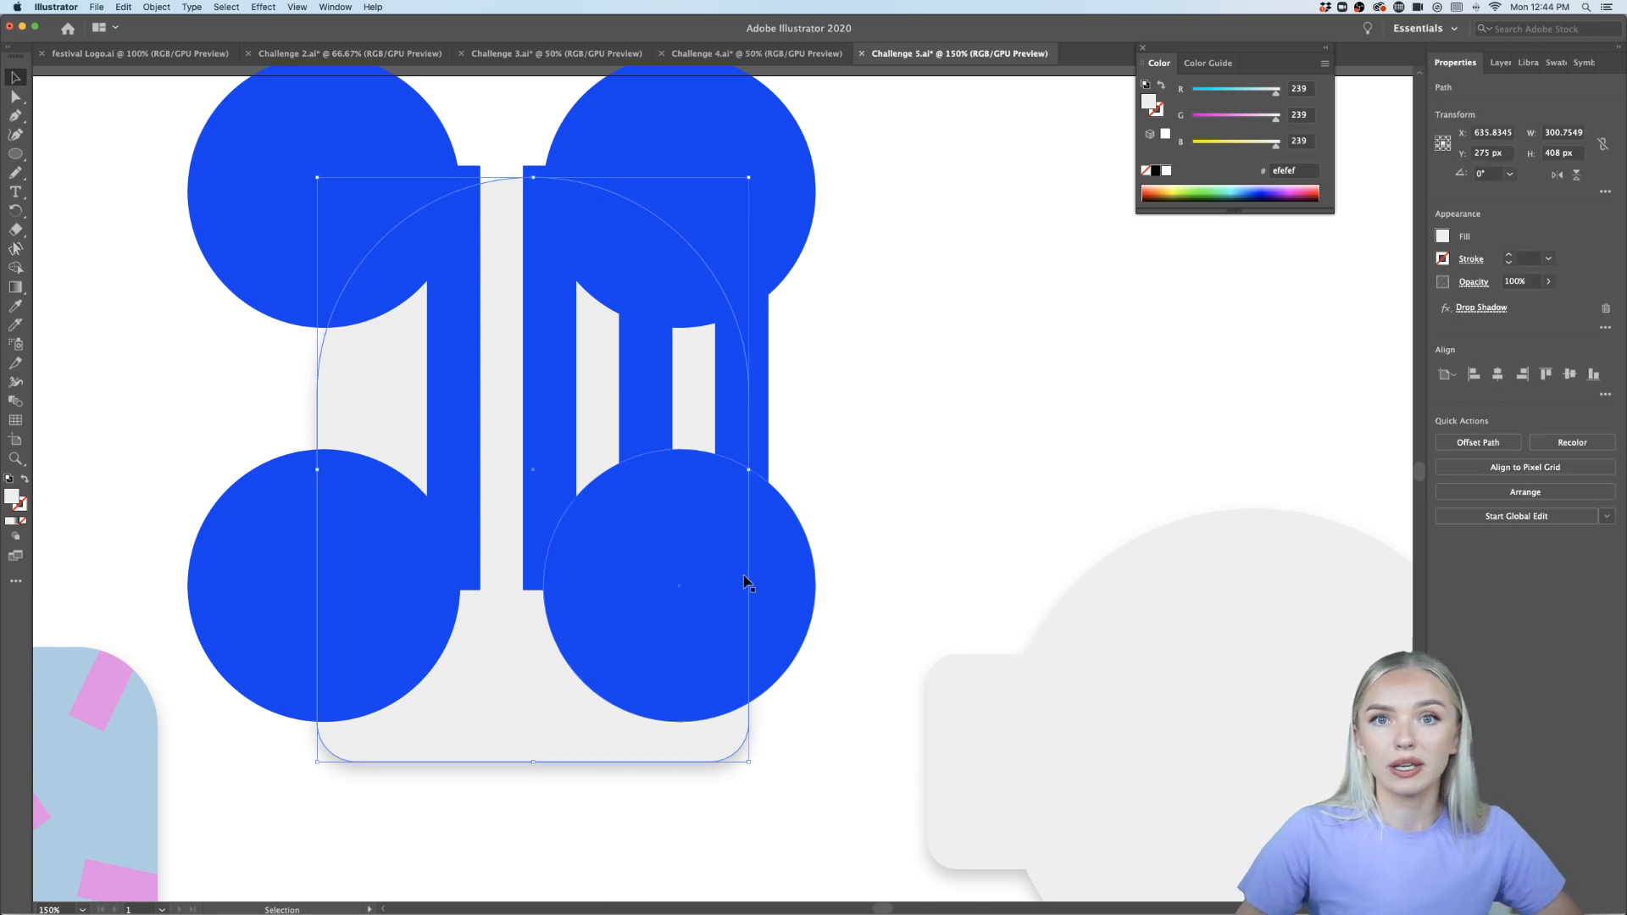
pyautogui.click(842, 533)
pyautogui.click(572, 761)
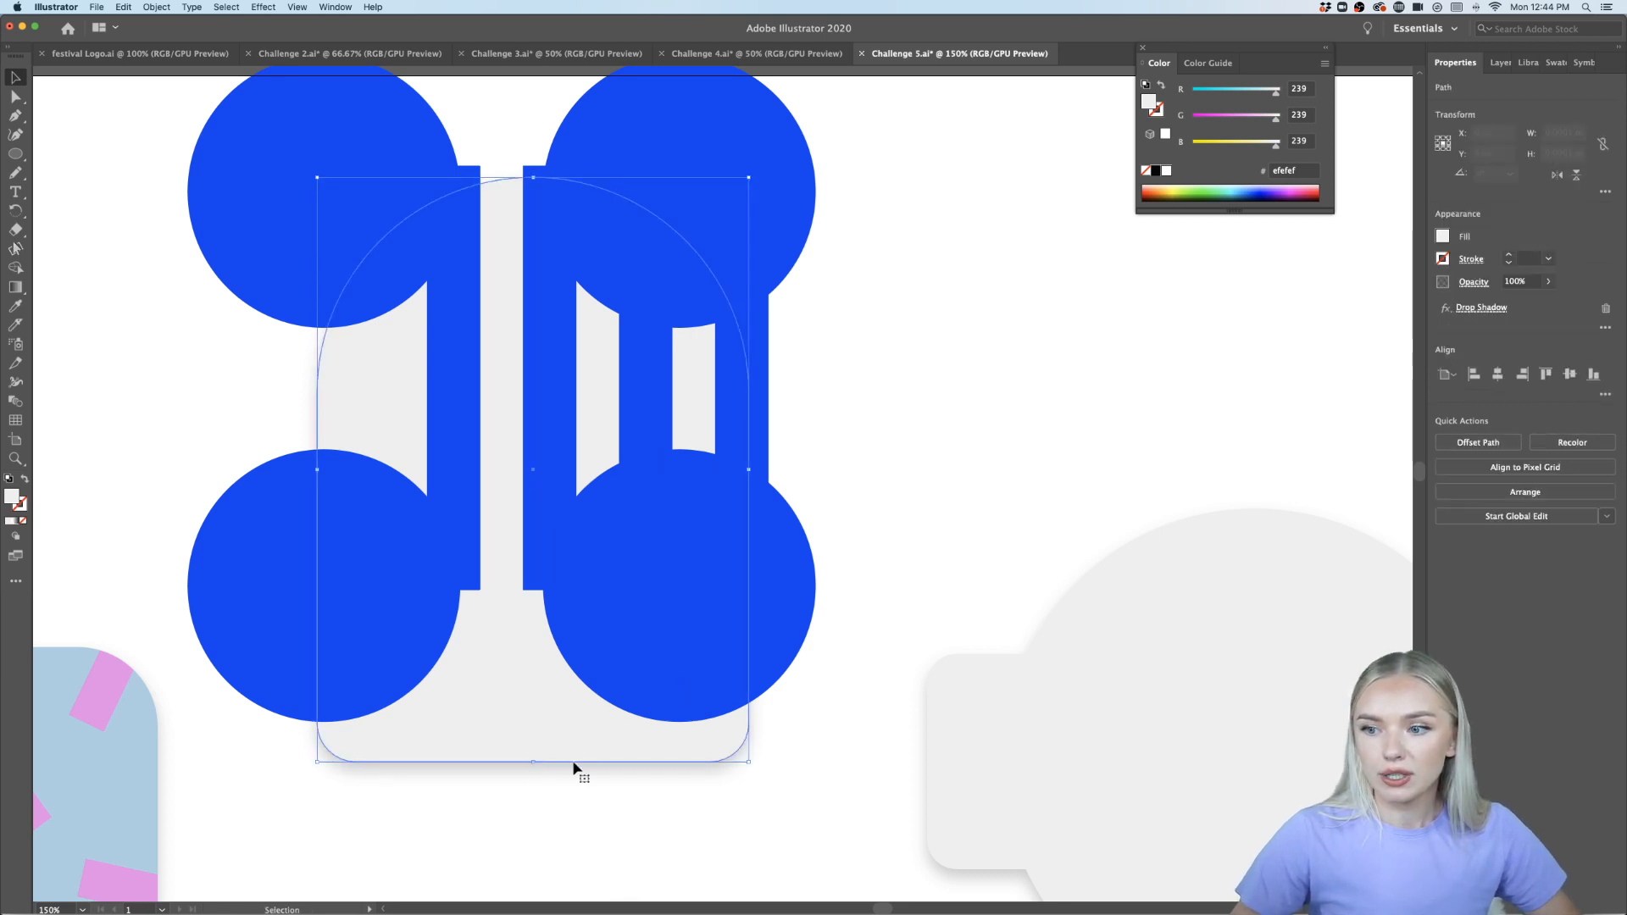
pyautogui.click(609, 808)
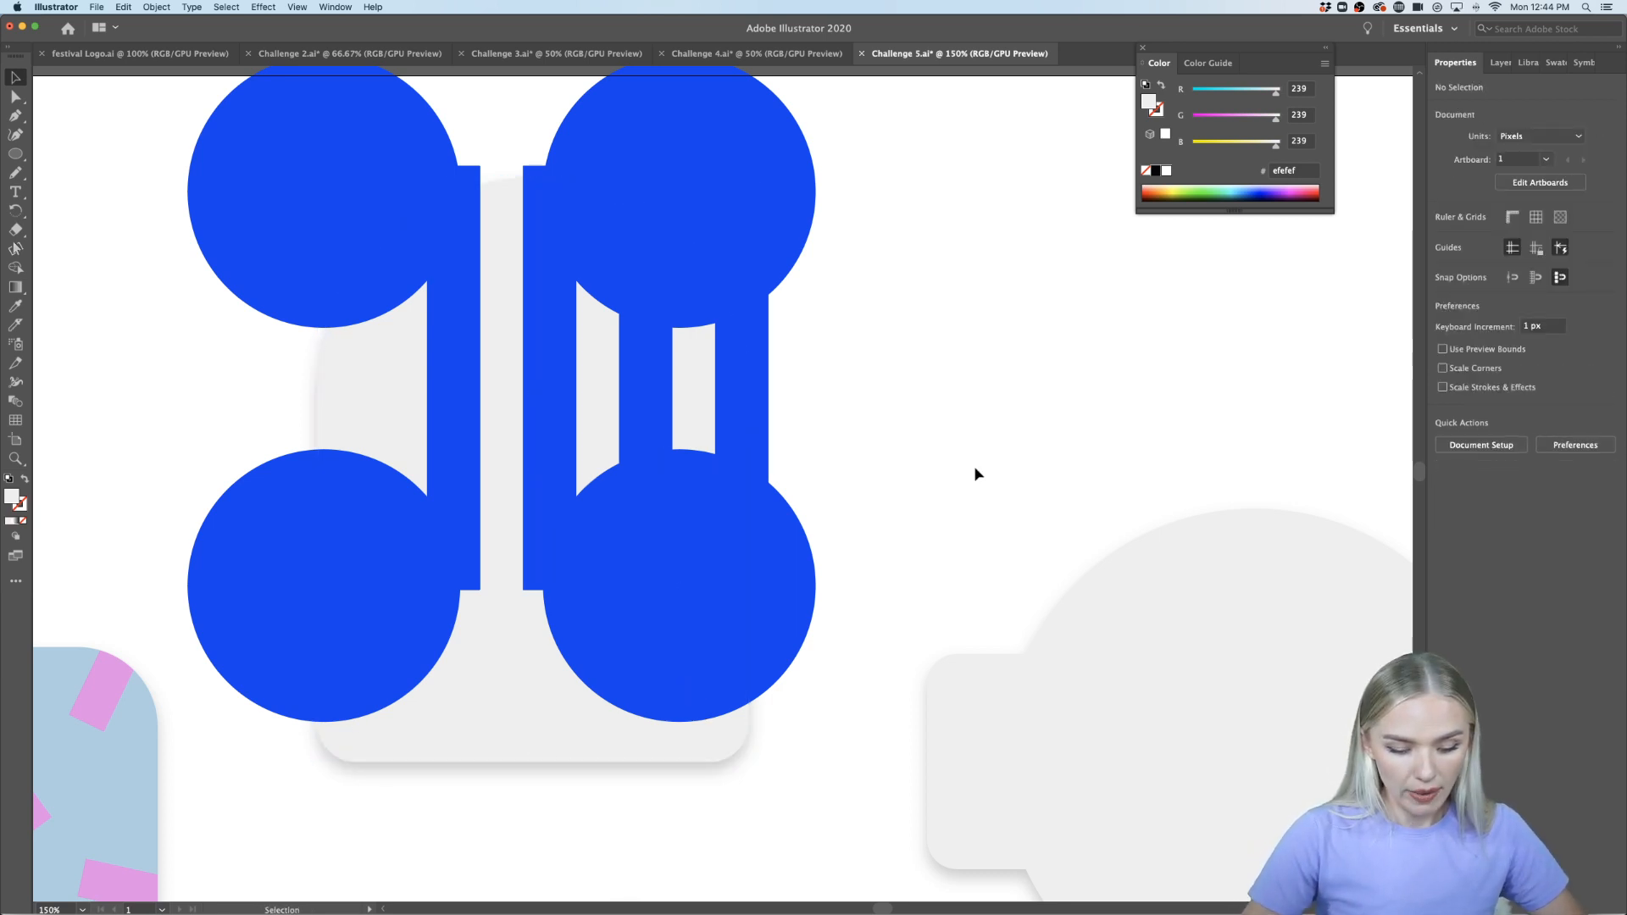
# Paste the arch copy over the bars and circles, position it exactly over the original sticker, and remove its drop shadow
pyautogui.press('cmd+v')
pyautogui.moveTo(837, 547); pyautogui.dragTo(647, 547)
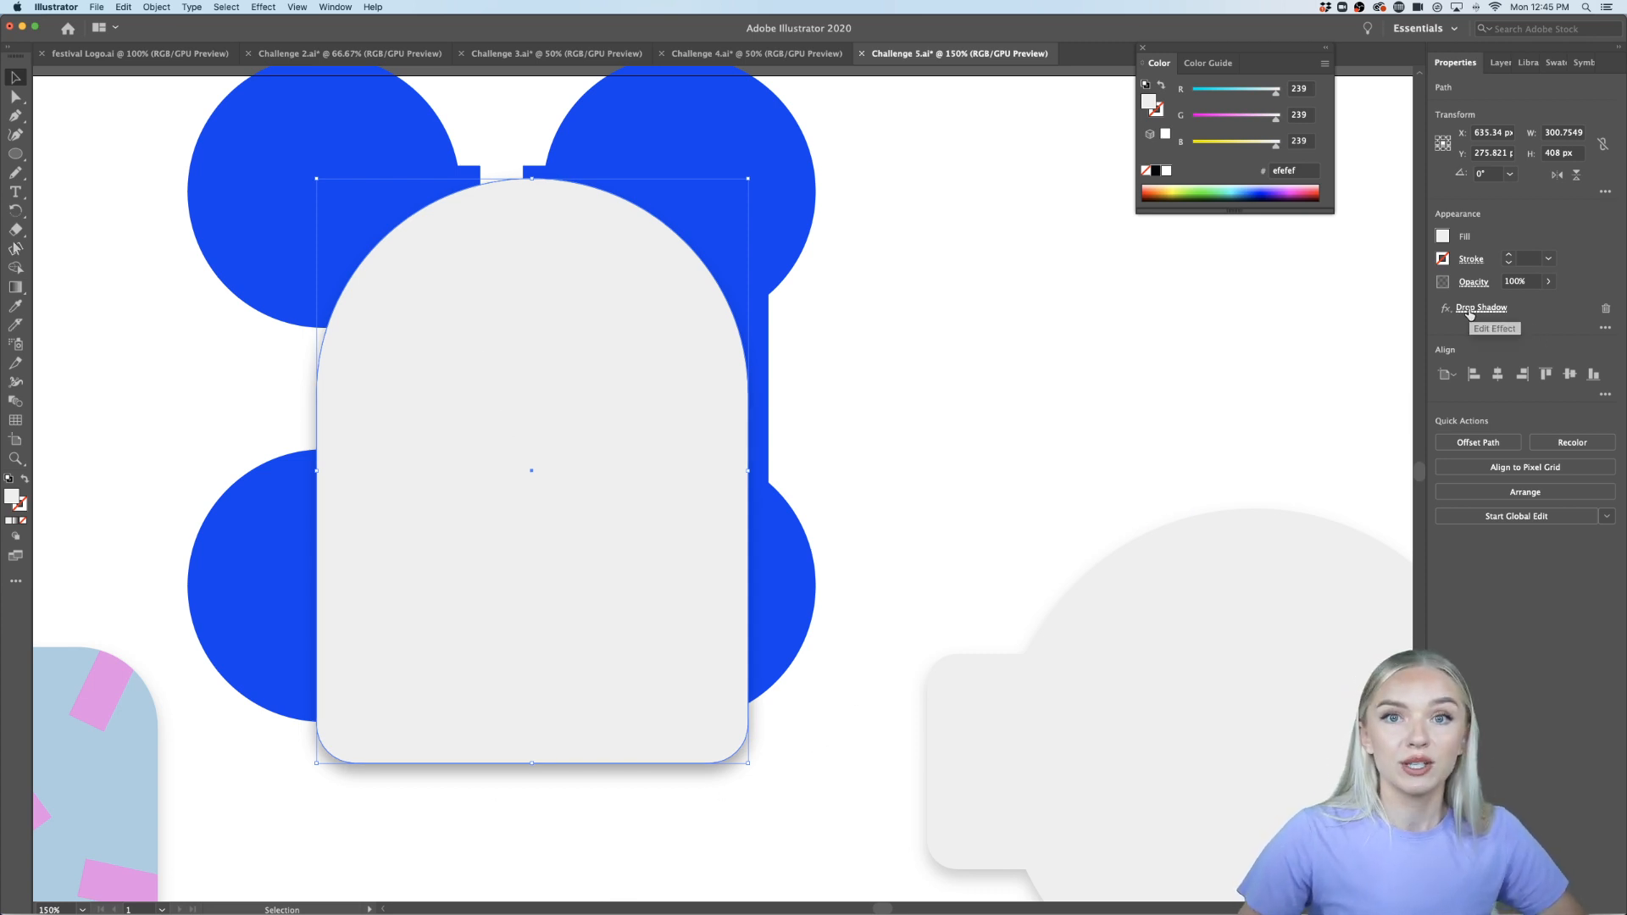
pyautogui.click(1606, 307)
pyautogui.click(1107, 458)
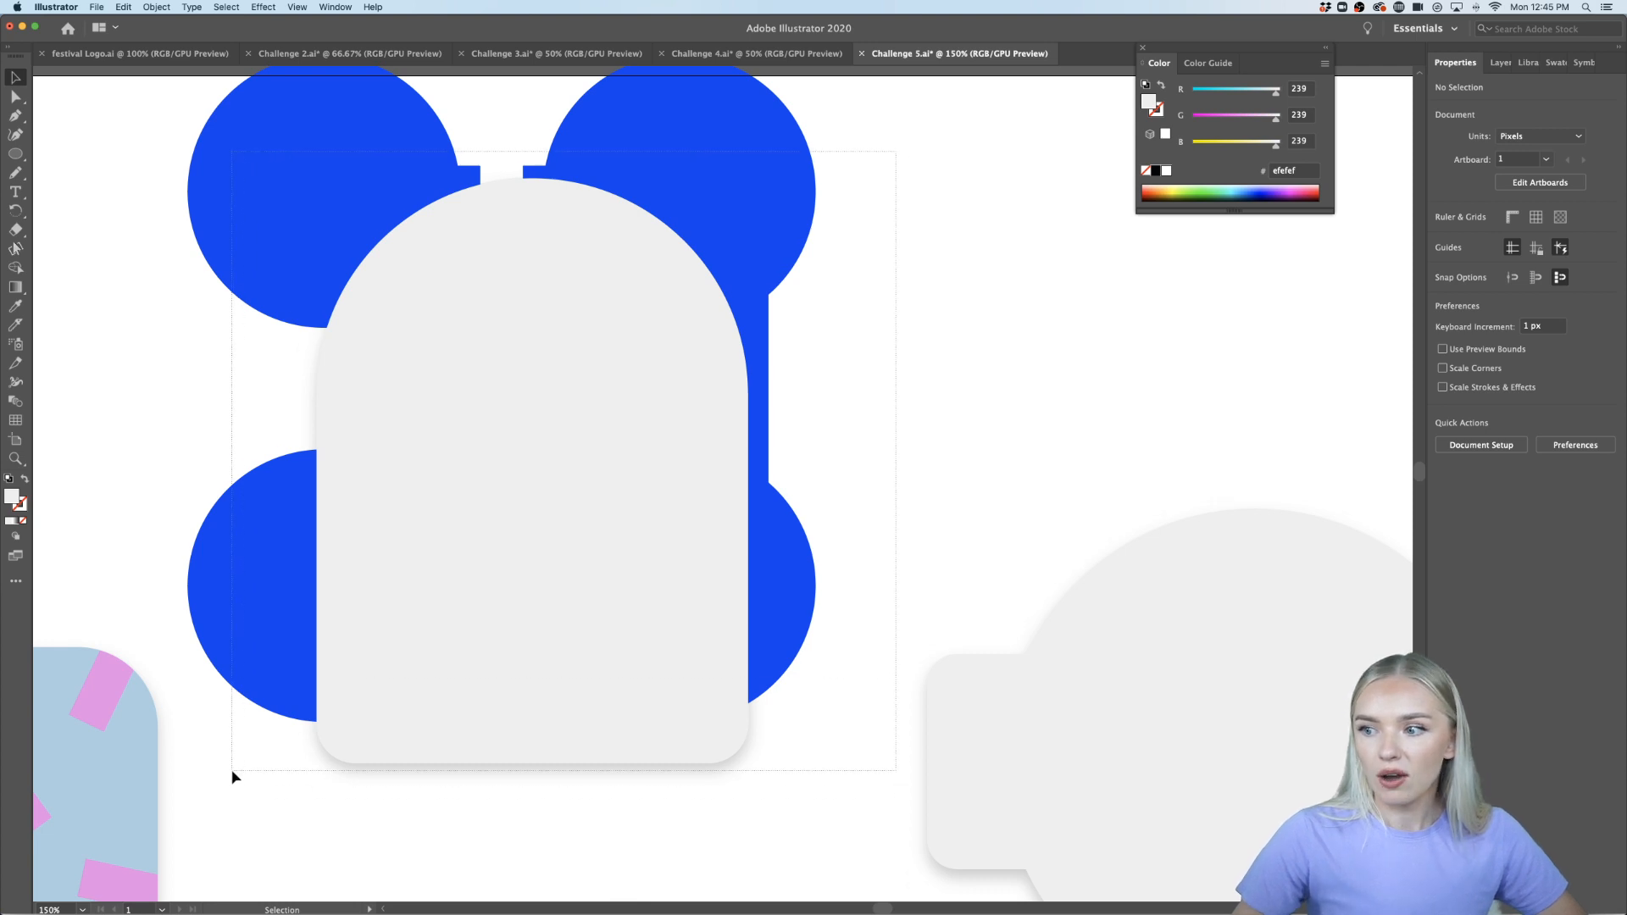
# Select the arch copy with all bars and circles and split the overlapping shapes with Pathfinder Divide
pyautogui.moveTo(235, 776); pyautogui.dragTo(237, 778)
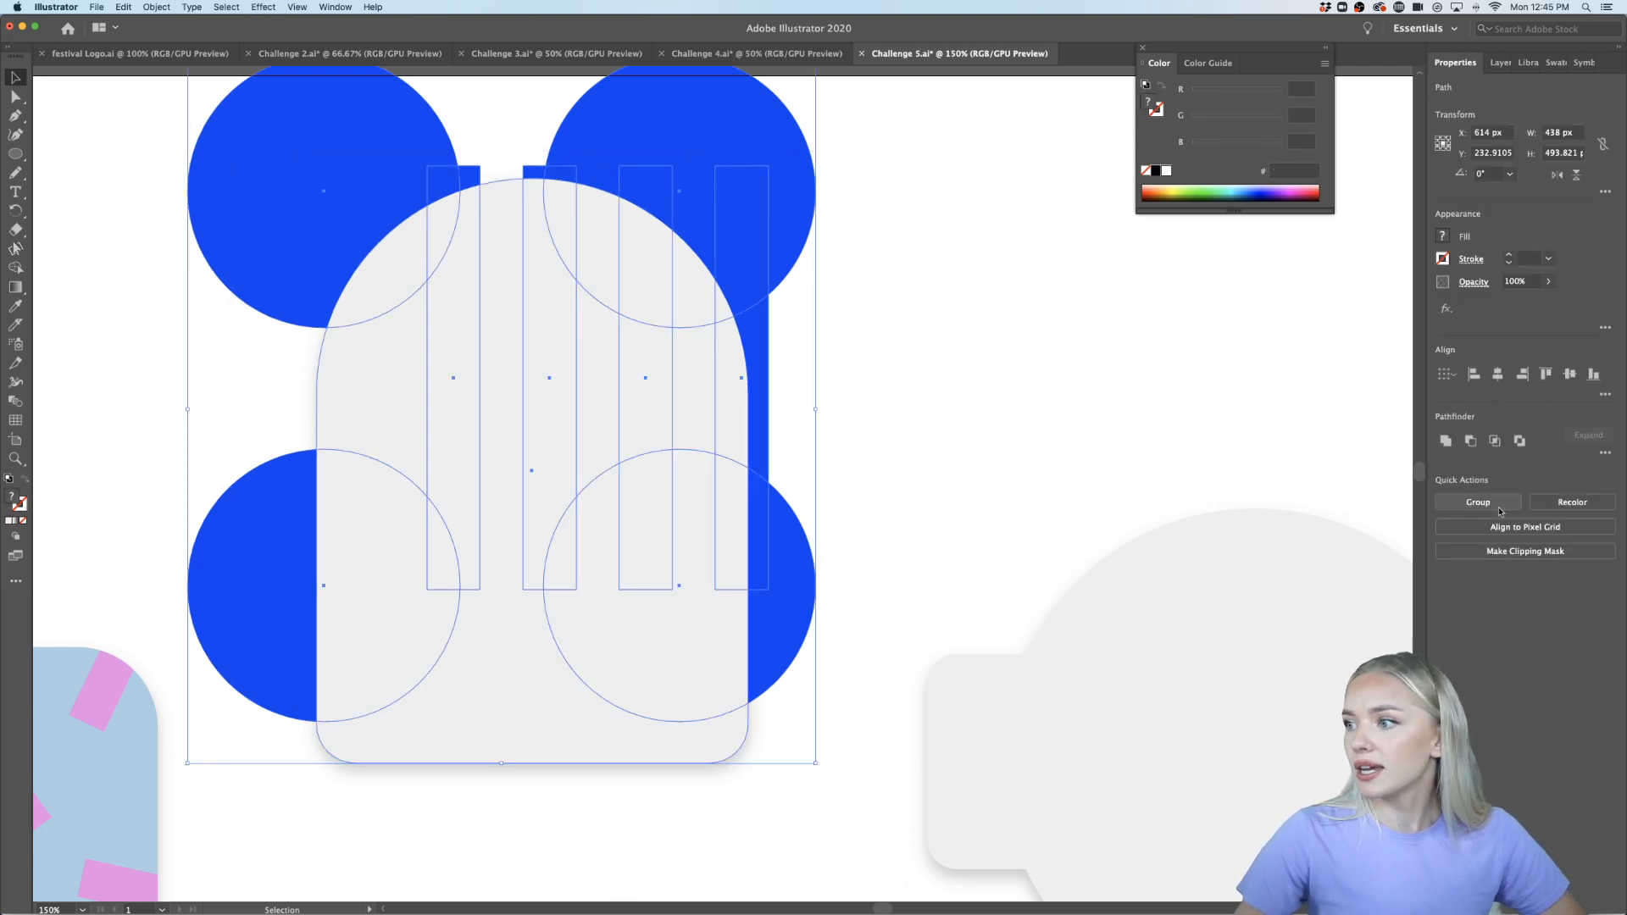
pyautogui.click(1607, 454)
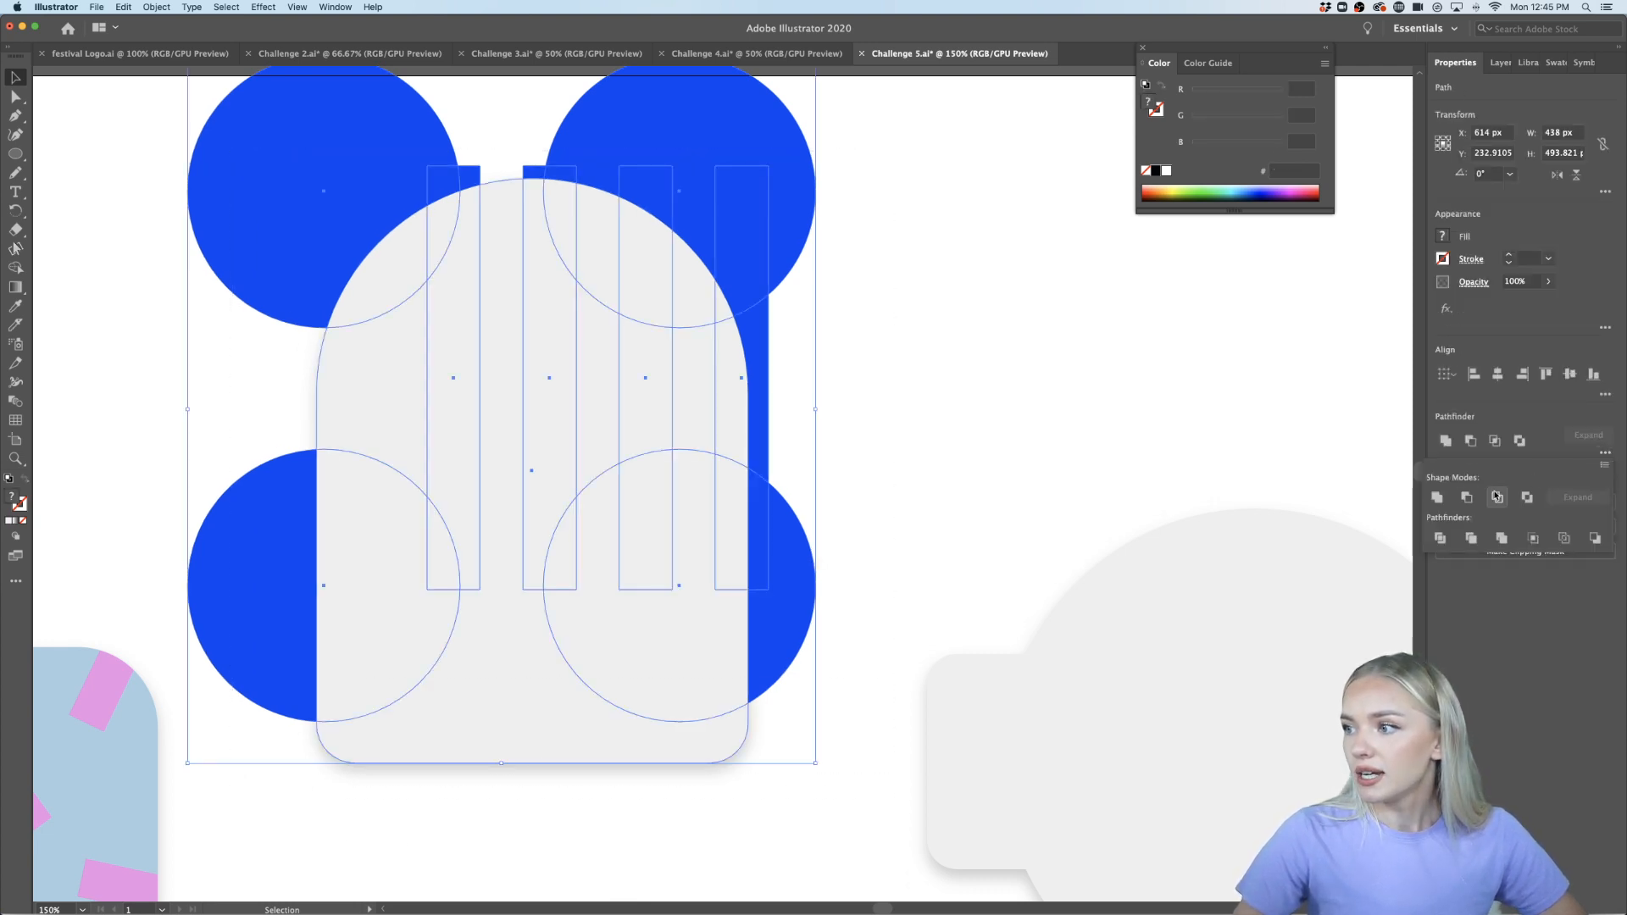
pyautogui.click(1441, 540)
pyautogui.click(992, 435)
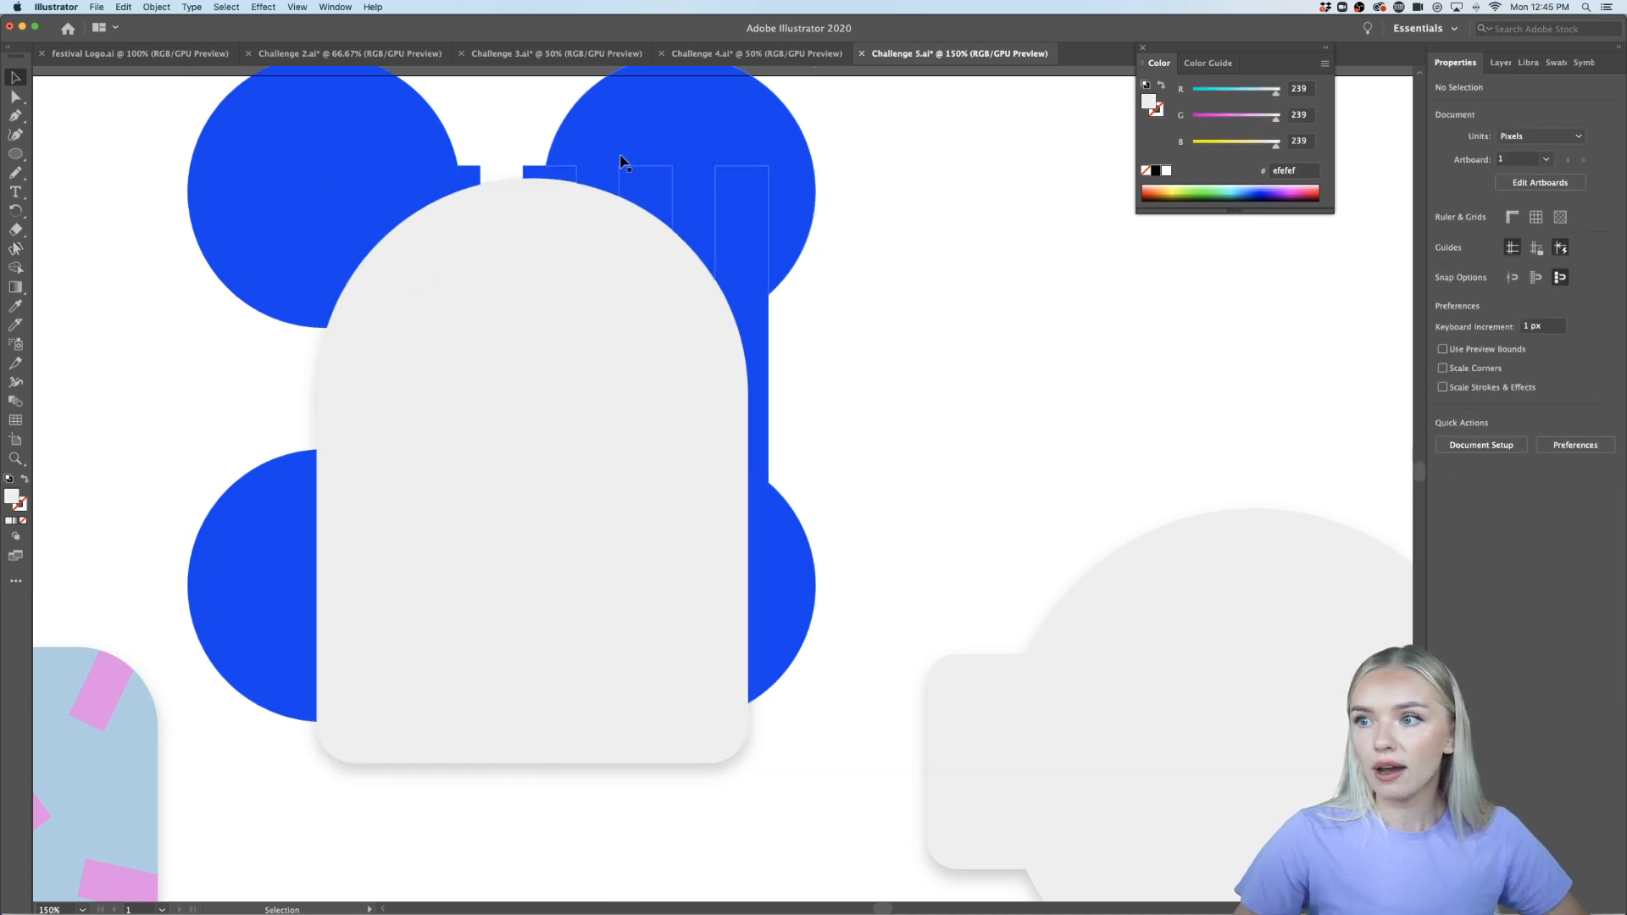
# Isolate the divided group and delete the blue pieces outside the arch's right side and upper centre
pyautogui.click(644, 163)
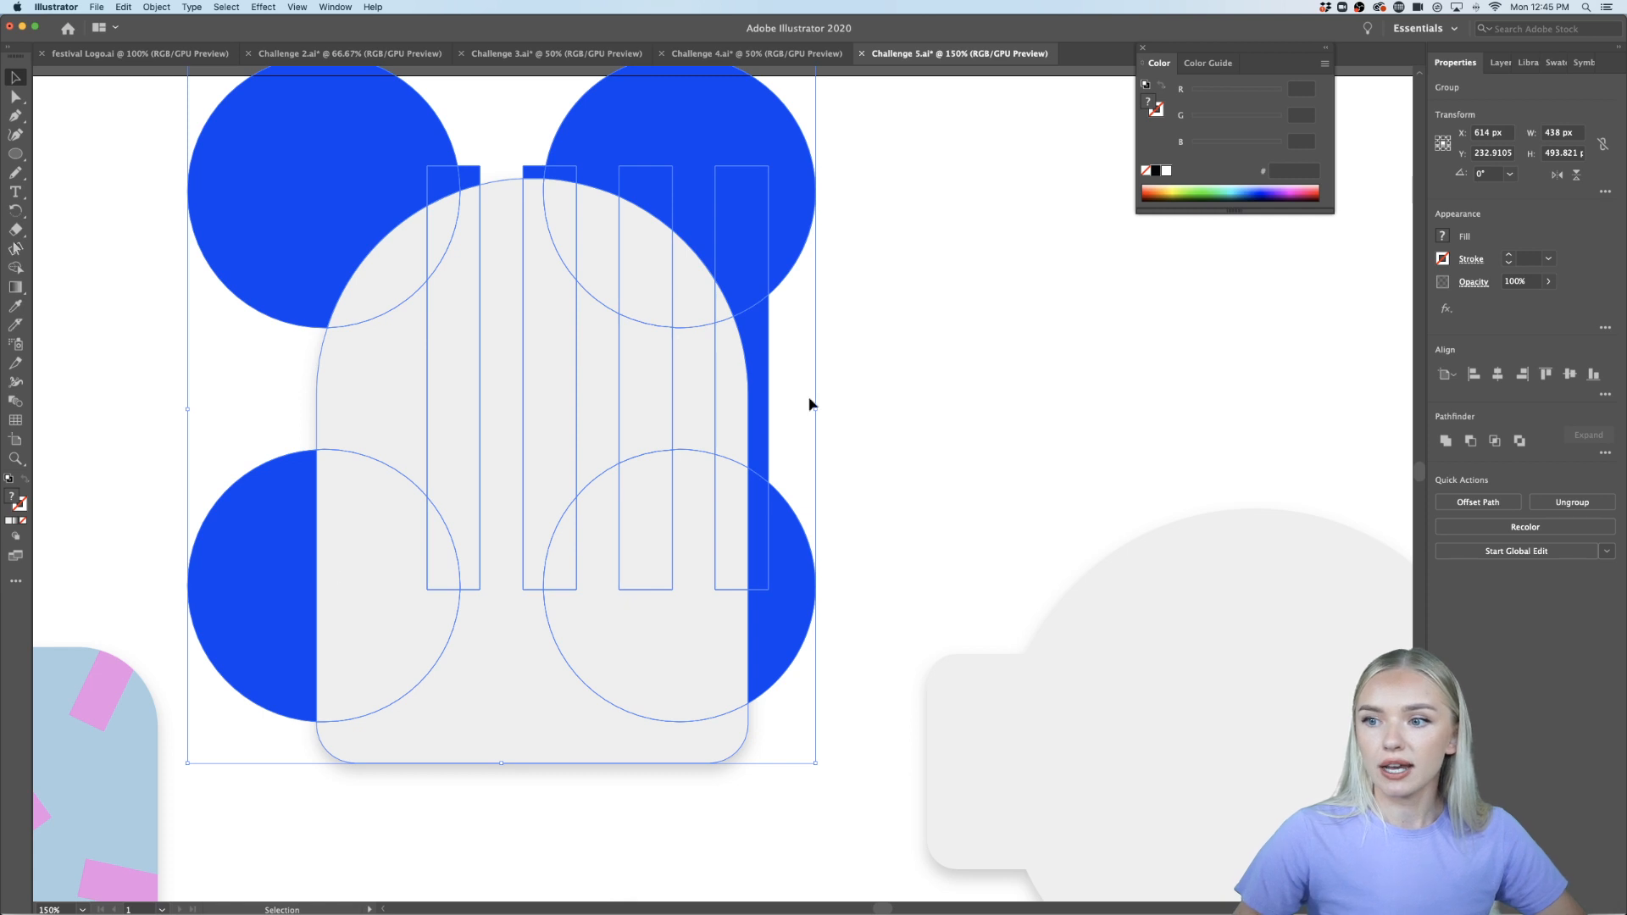
pyautogui.doubleClick(799, 612)
pyautogui.click(767, 546)
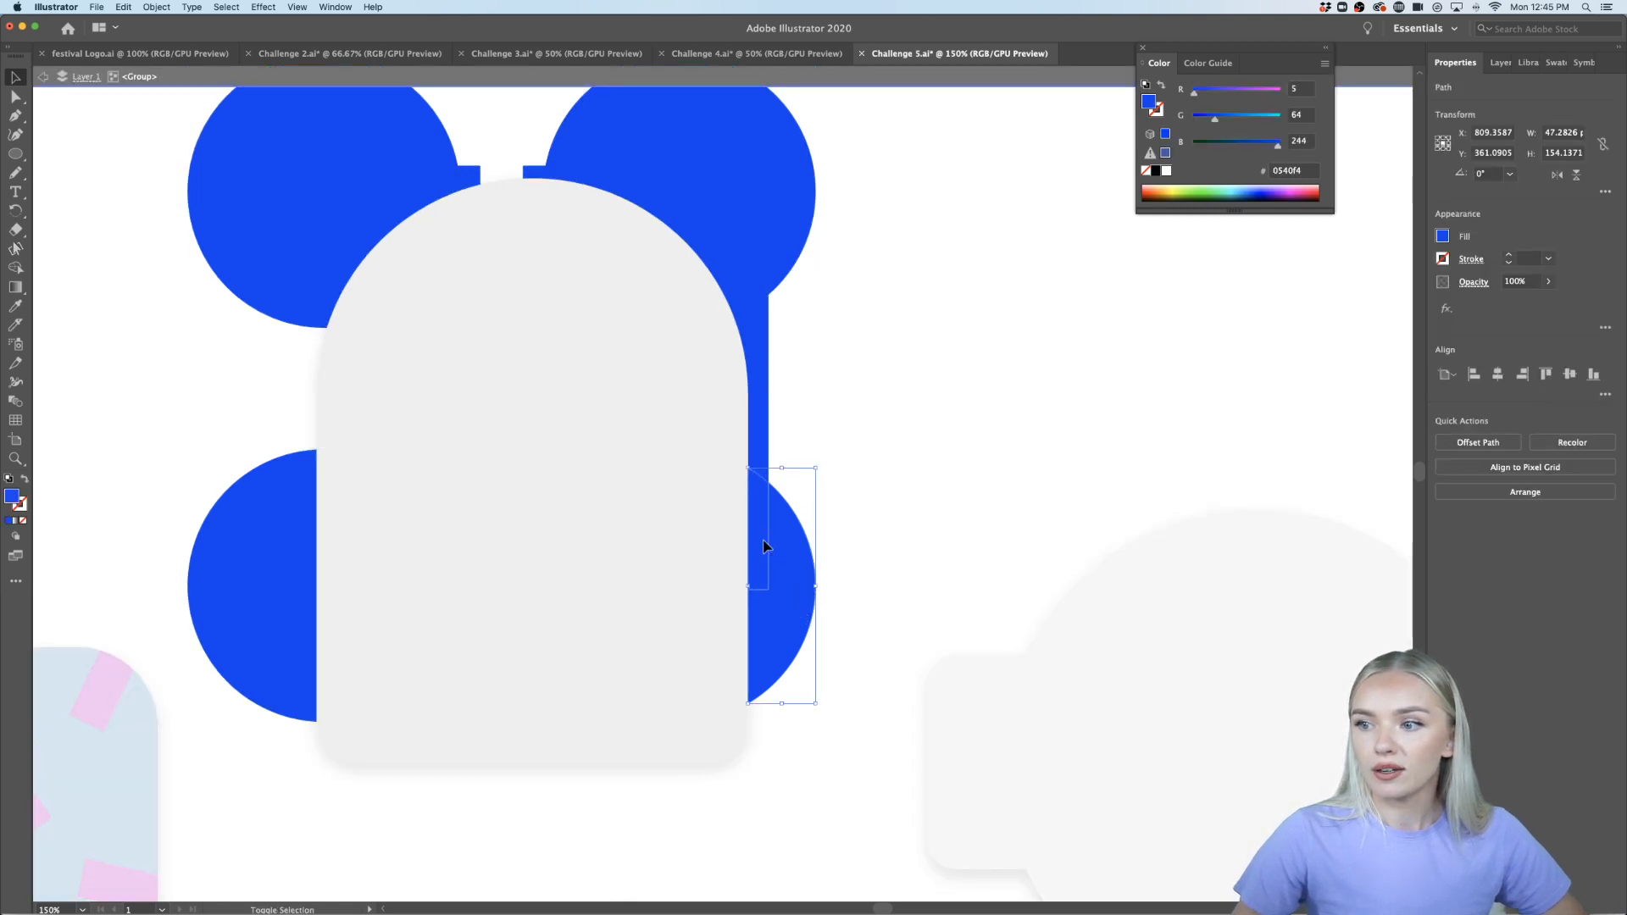
pyautogui.press('Delete')
pyautogui.click(755, 429)
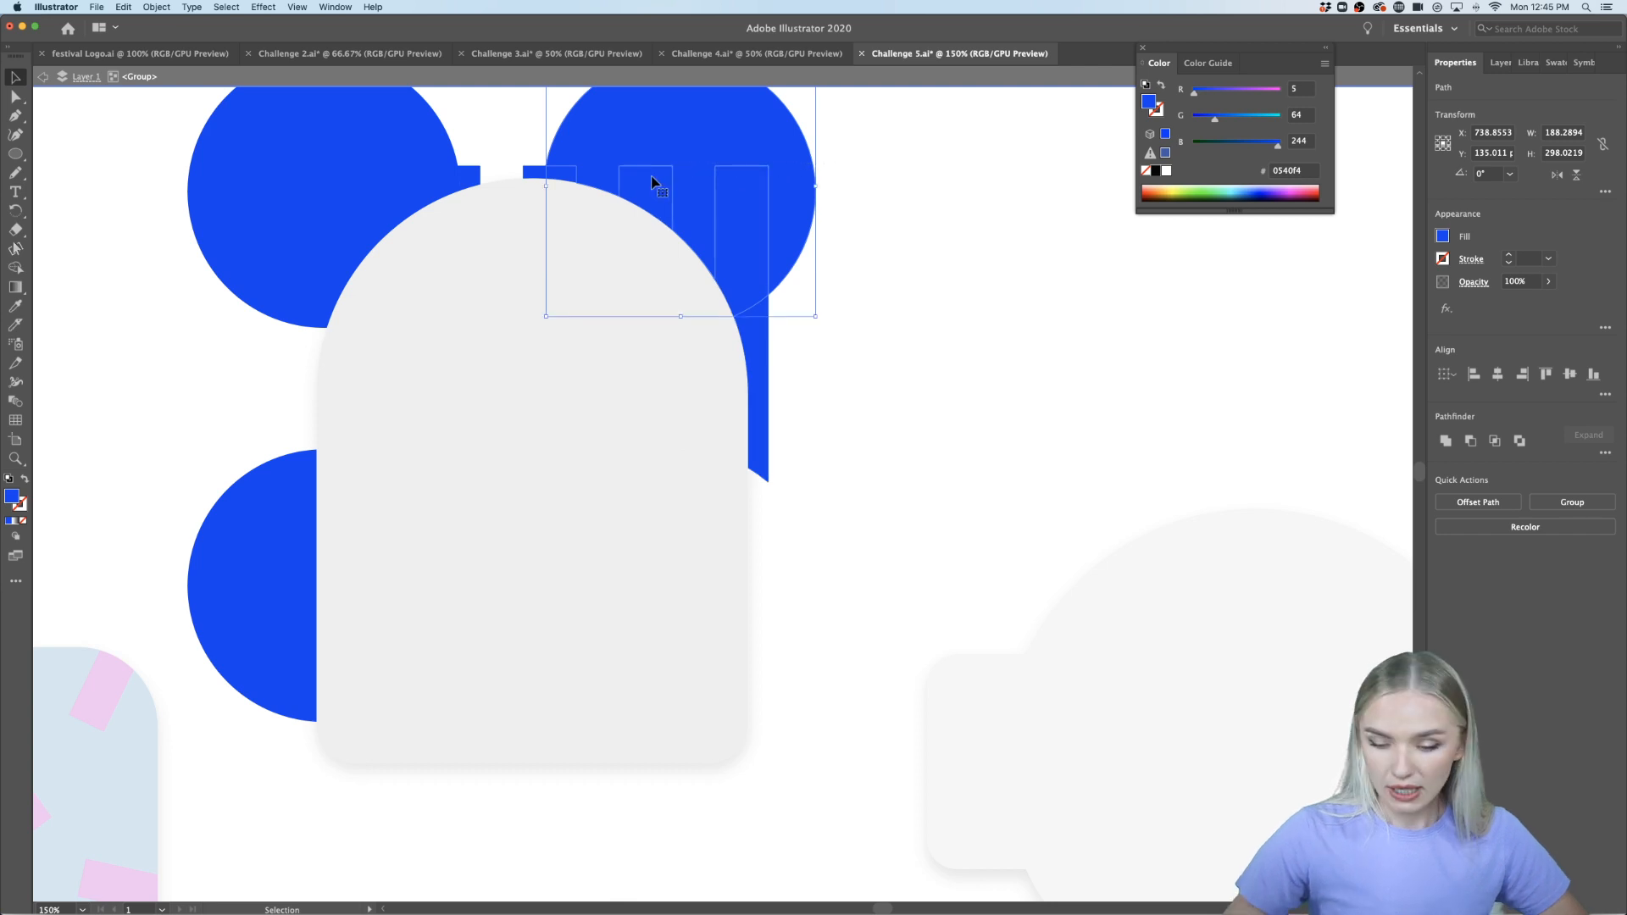
pyautogui.press('Delete')
pyautogui.click(757, 332)
pyautogui.keyDown('shift'); pyautogui.click(547, 174); pyautogui.keyUp('shift')
pyautogui.keyDown('shift'); pyautogui.click(536, 176); pyautogui.keyUp('shift')
pyautogui.press('Delete')
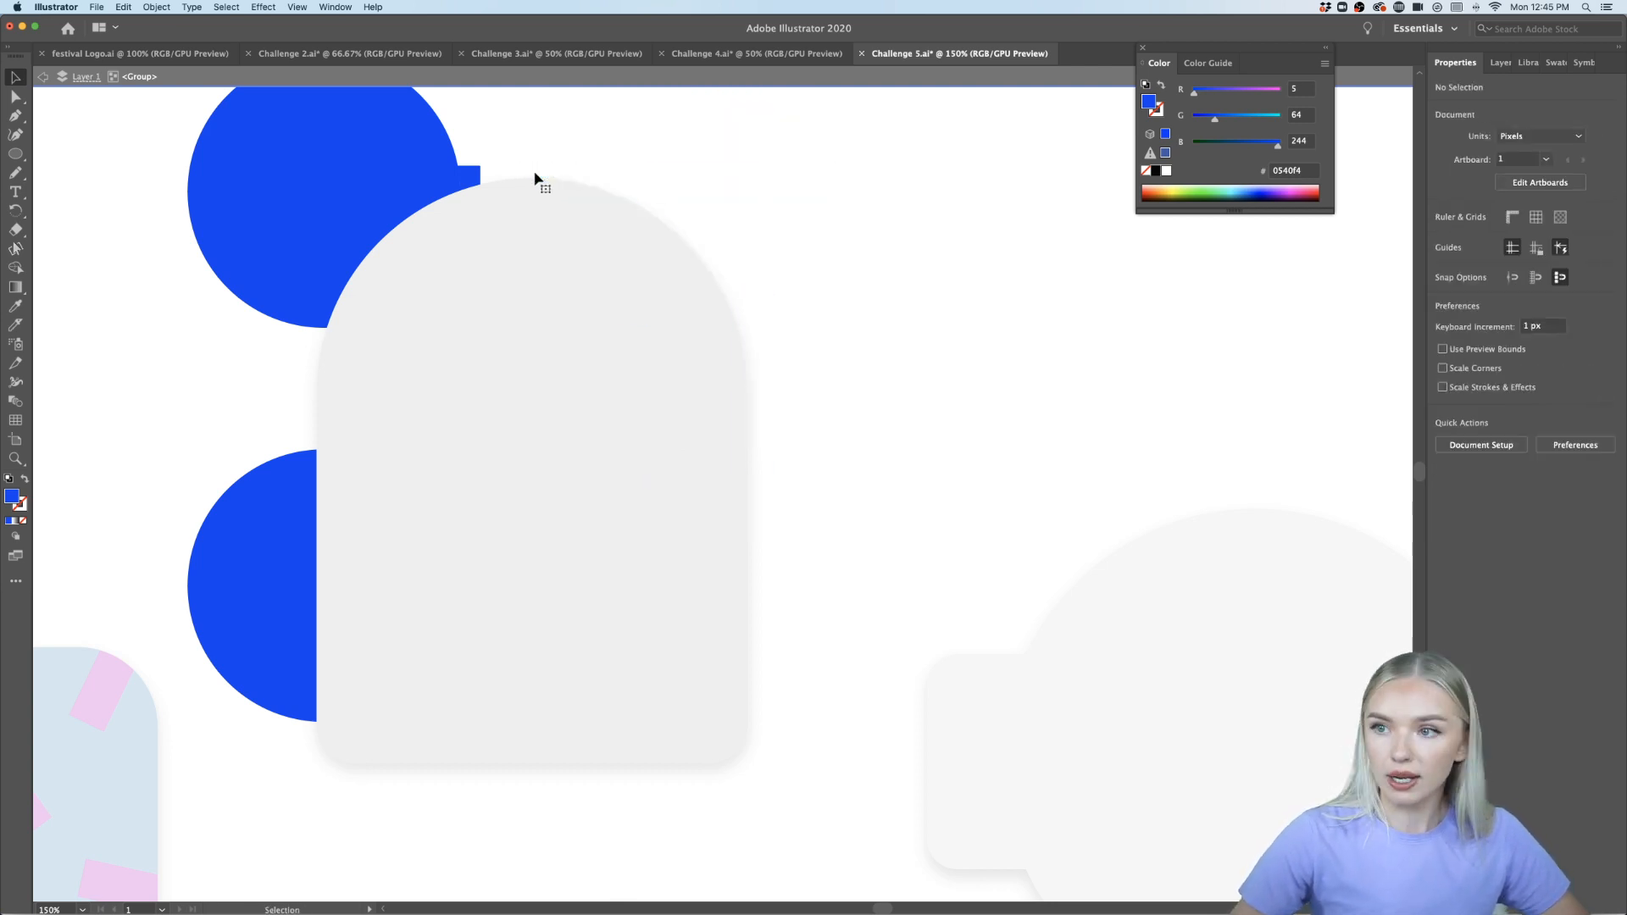
# Delete the remaining blue circle and bar pieces outside the arch's left side
pyautogui.keyDown('shift'); pyautogui.click(444, 178); pyautogui.keyUp('shift')
pyautogui.click(398, 157)
pyautogui.press('Delete')
pyautogui.keyDown('shift'); pyautogui.click(455, 176); pyautogui.keyUp('shift')
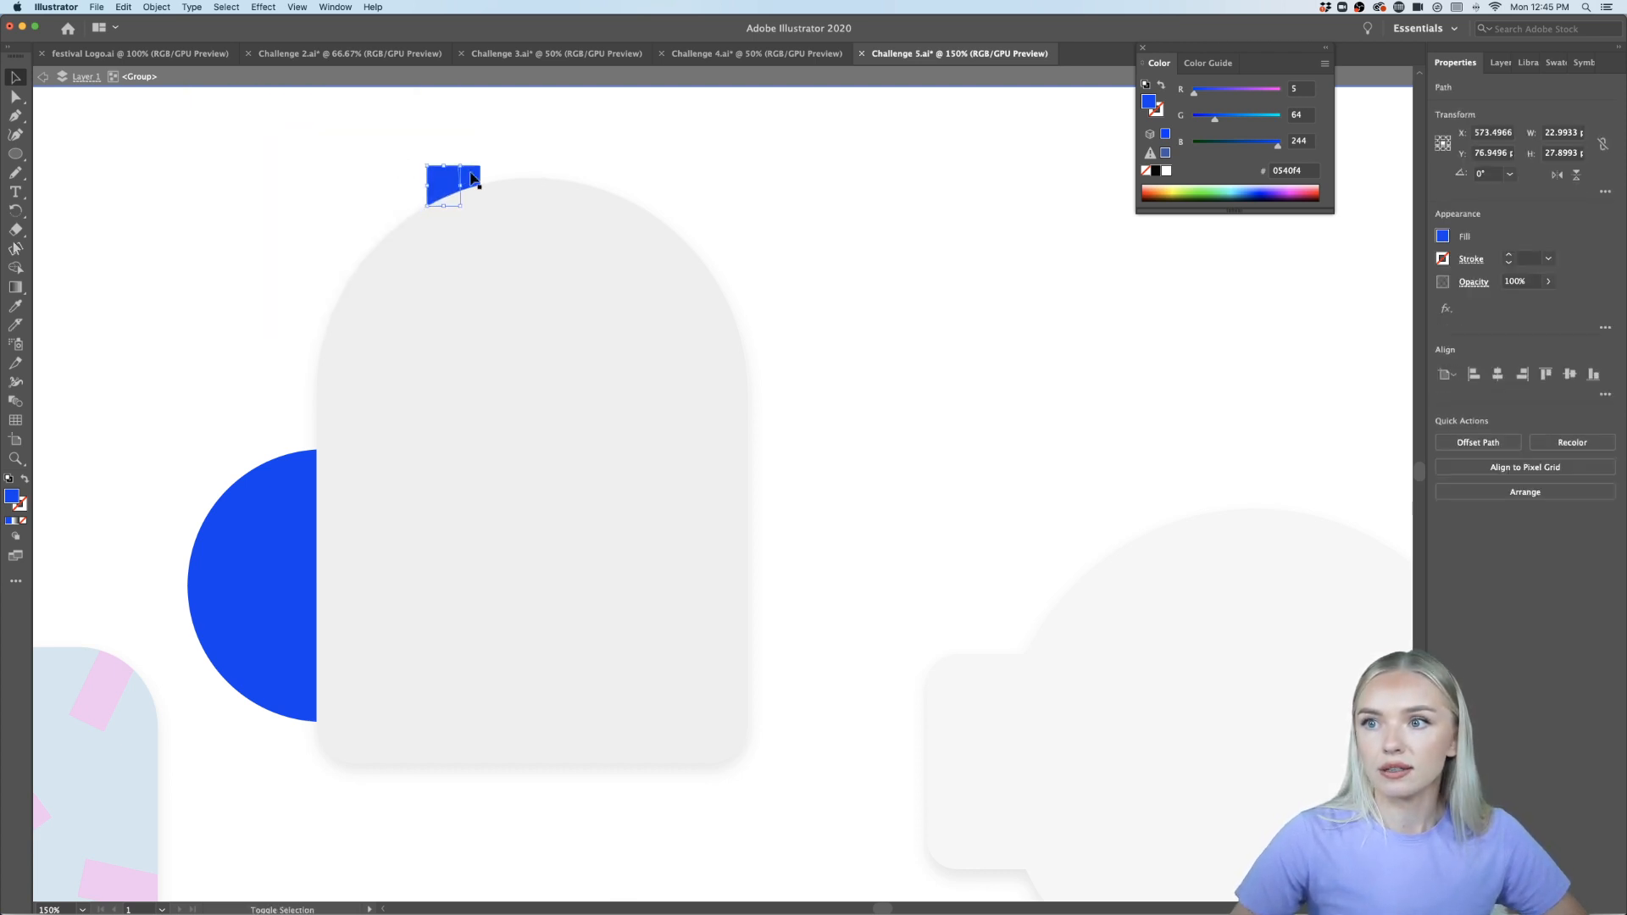
pyautogui.press('Delete')
pyautogui.click(291, 512)
pyautogui.press('Delete')
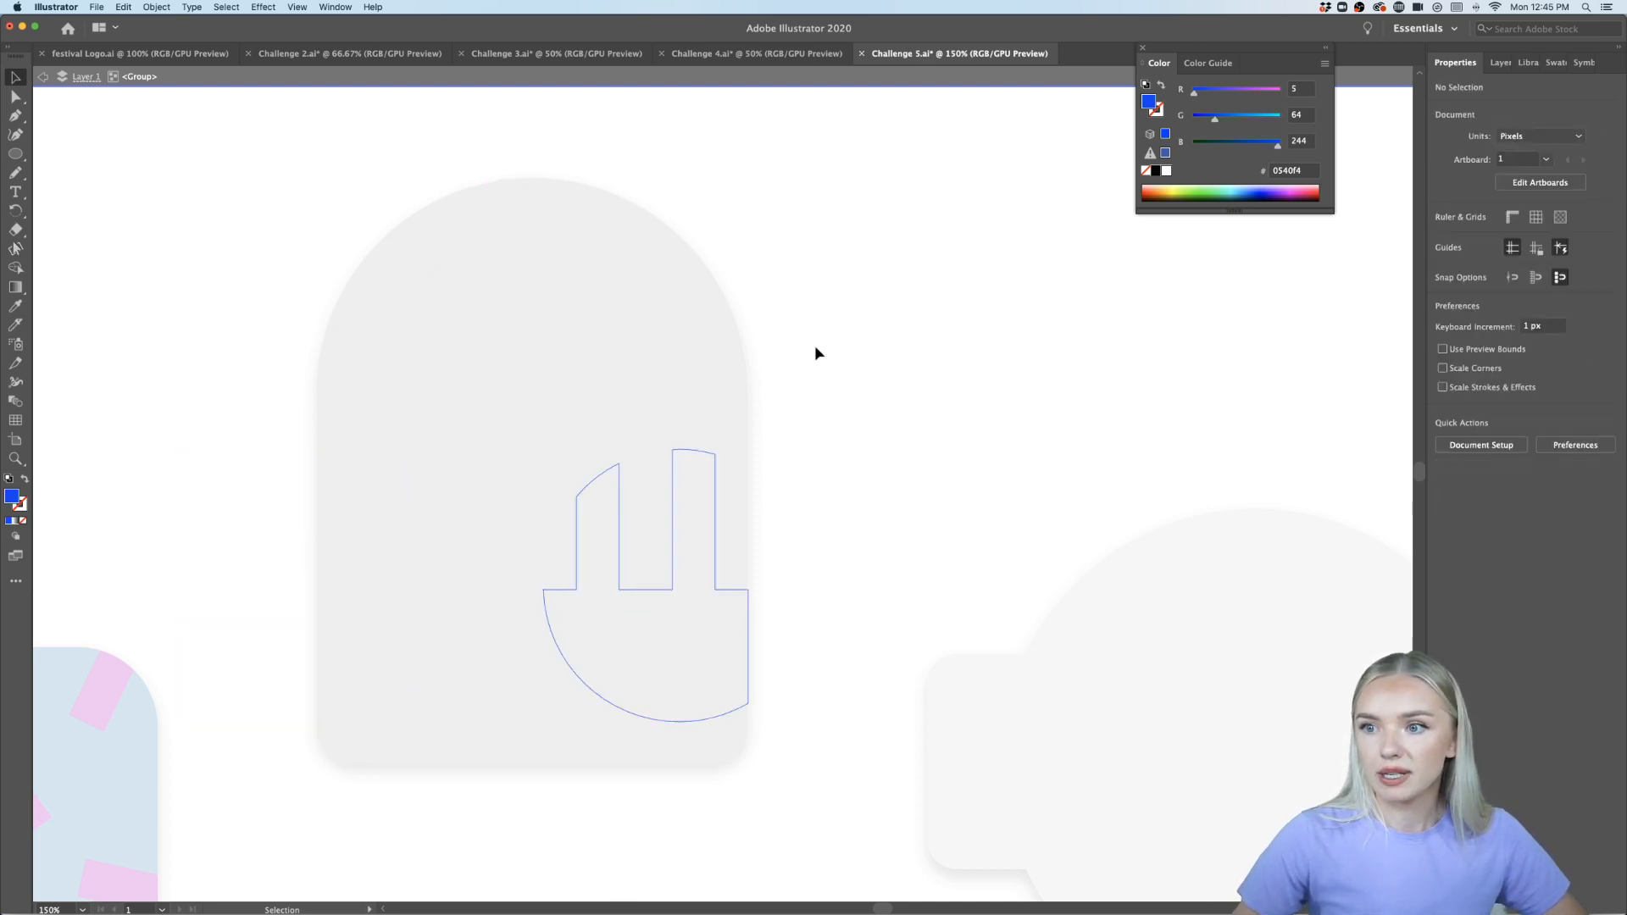
# Fill the four bar sections outside the circles with blue #0540F4 from the Power Of Art library
pyautogui.click(392, 639)
pyautogui.click(441, 538)
pyautogui.click(457, 444)
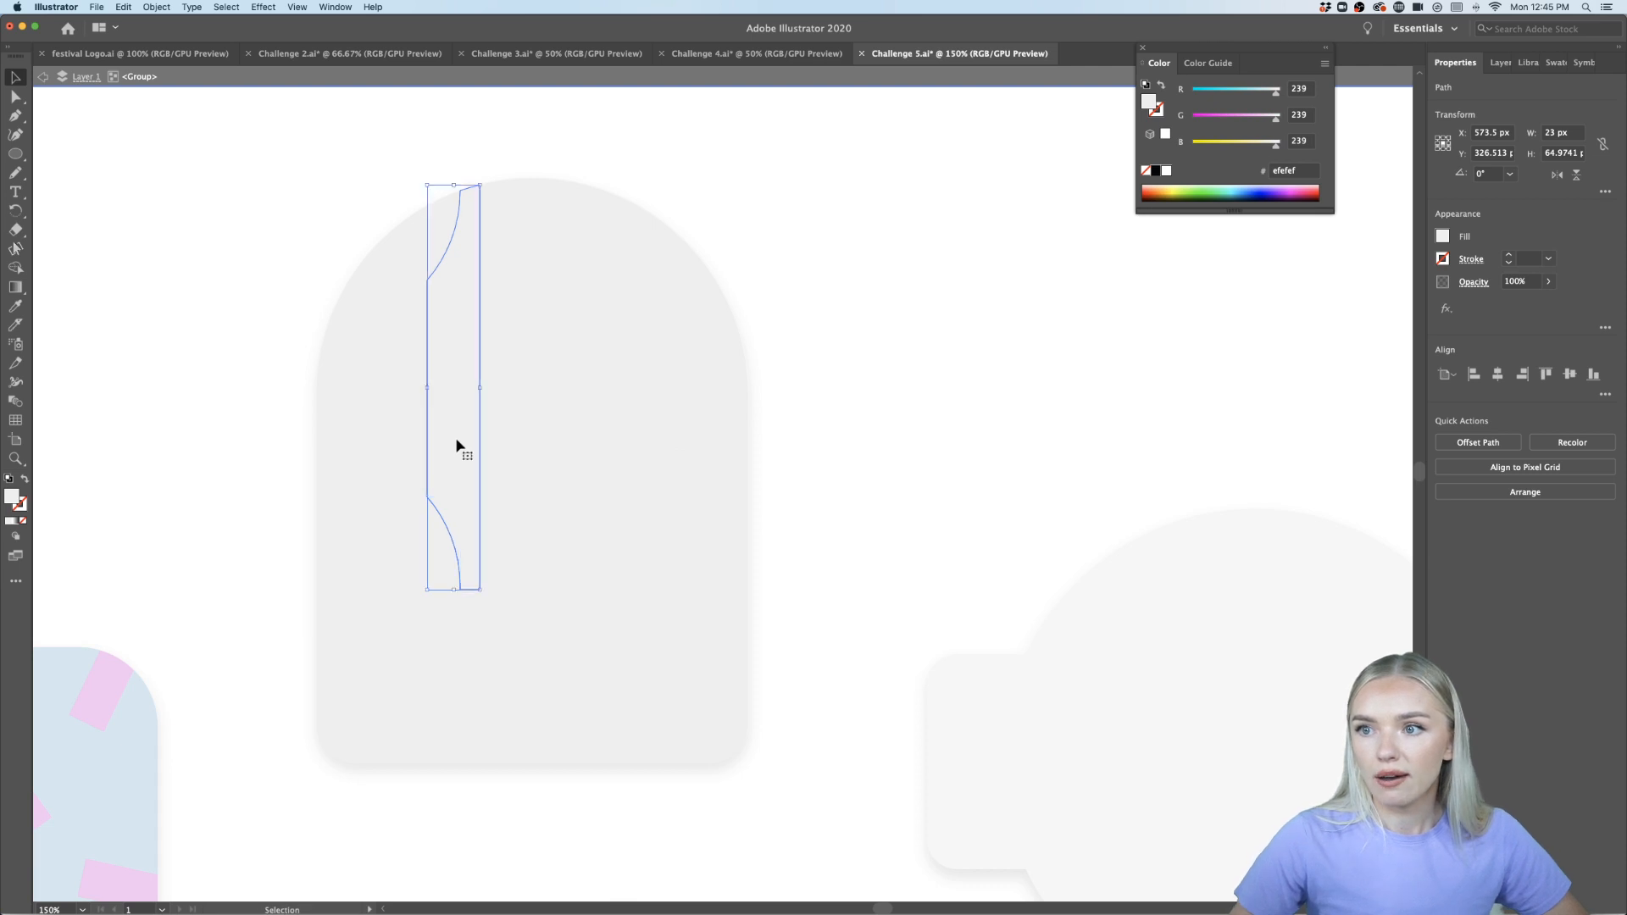
pyautogui.keyDown('shift'); pyautogui.click(550, 432); pyautogui.keyUp('shift')
pyautogui.keyDown('shift'); pyautogui.click(665, 421); pyautogui.keyUp('shift')
pyautogui.keyDown('shift'); pyautogui.click(745, 410); pyautogui.keyUp('shift')
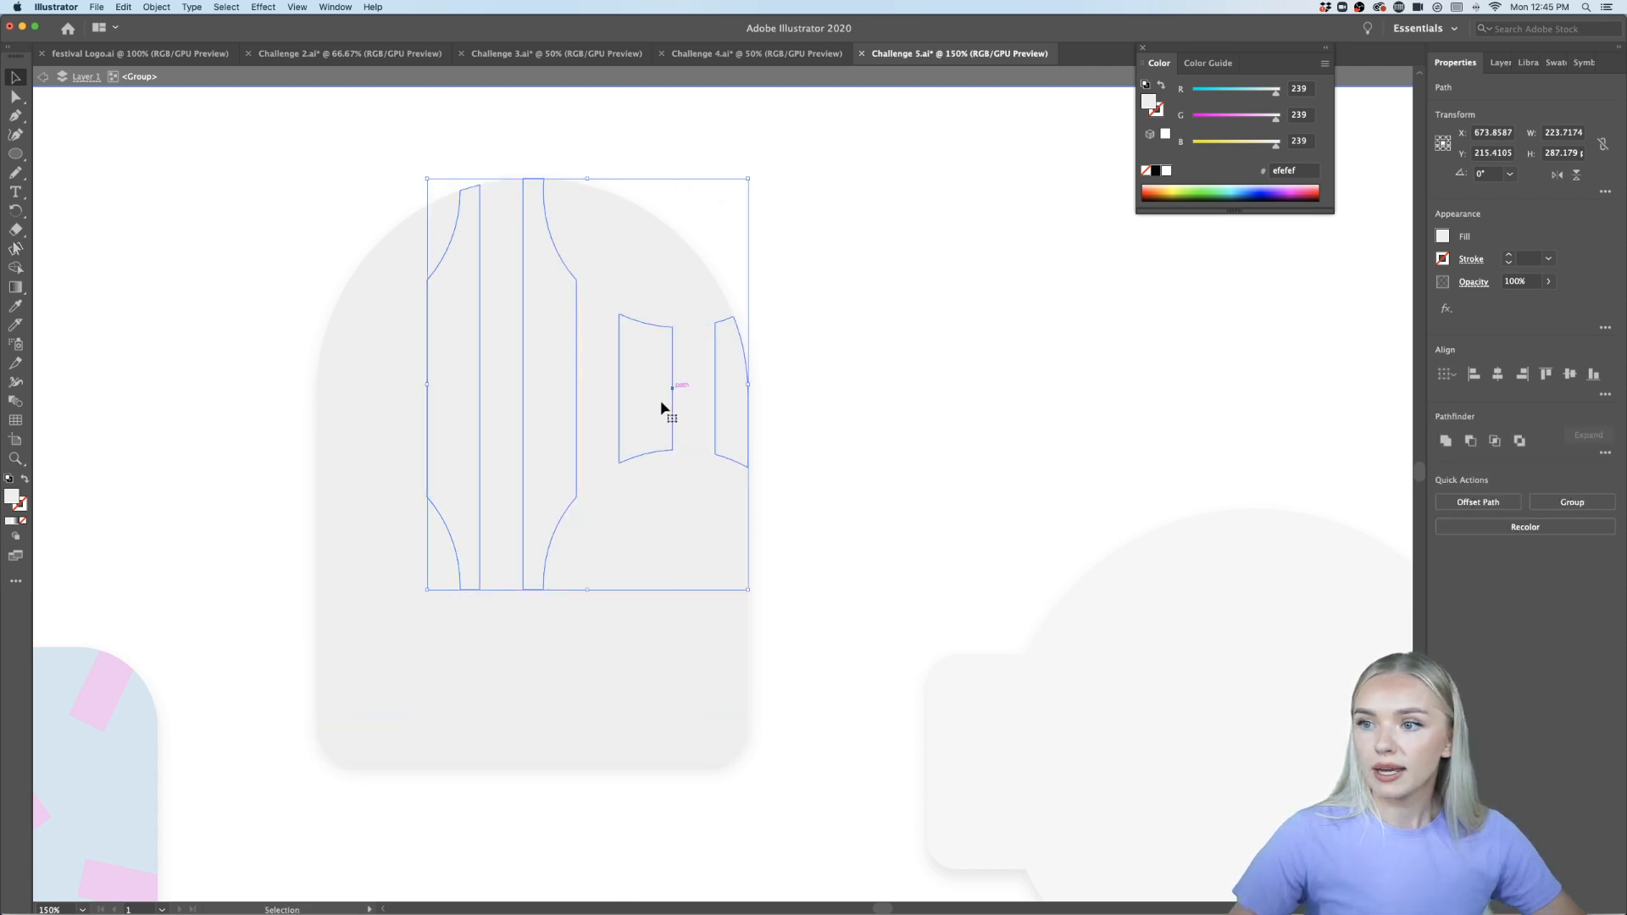
pyautogui.click(1528, 62)
pyautogui.click(1475, 395)
pyautogui.click(934, 435)
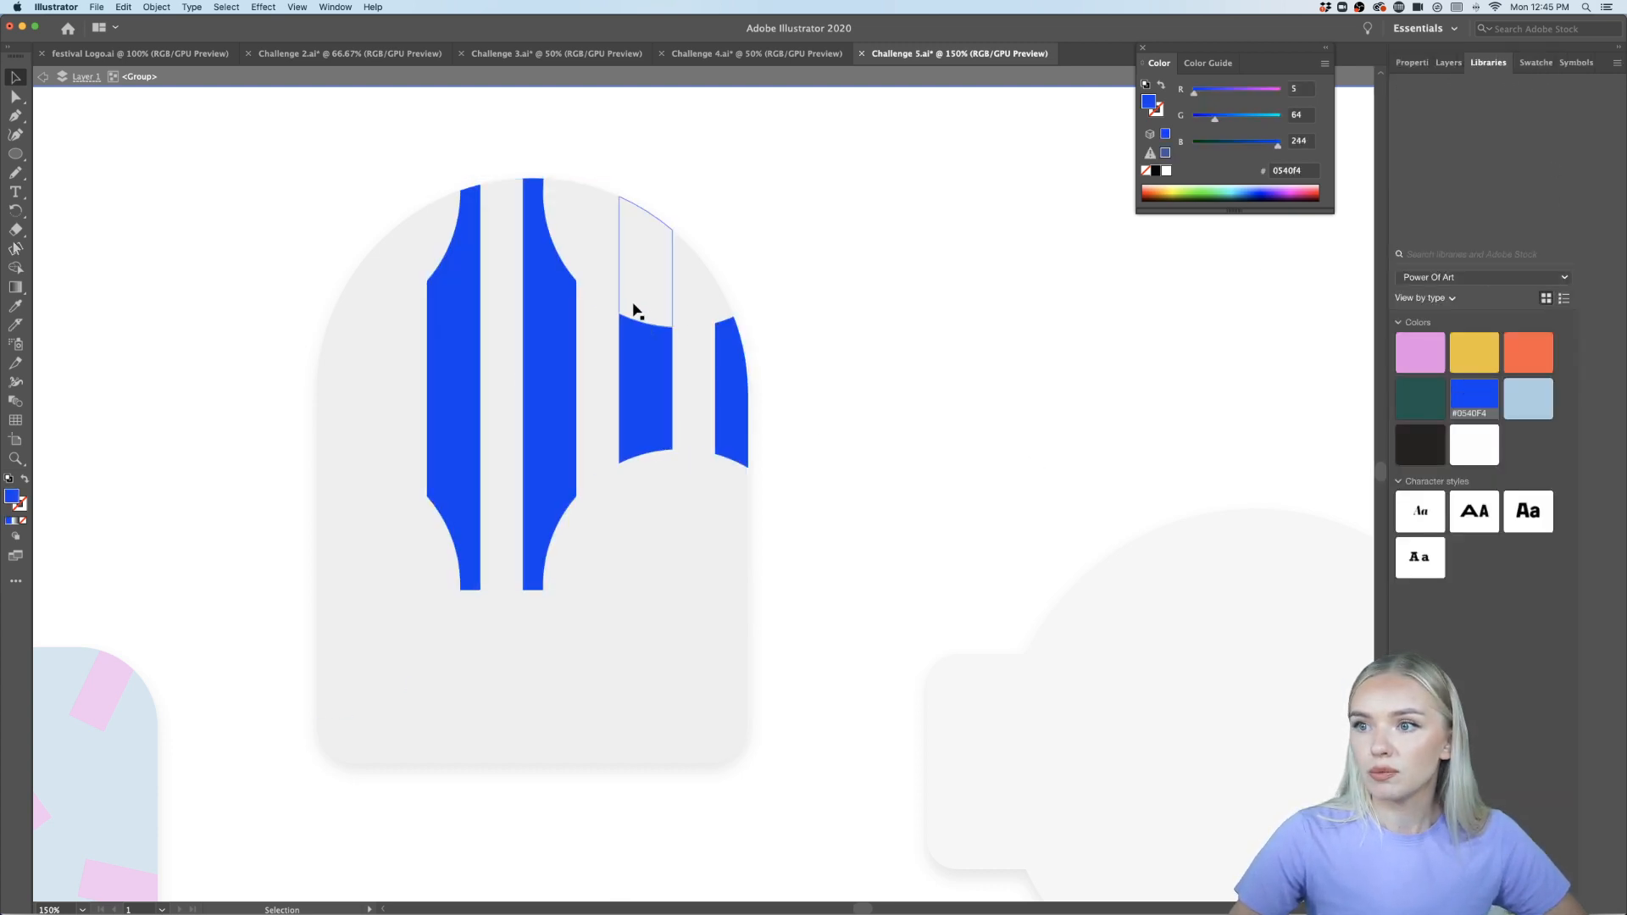
# Fill the four bar sections inside the arch's upper circles with orange #FF5846 from the Power Of Art library
pyautogui.click(658, 269)
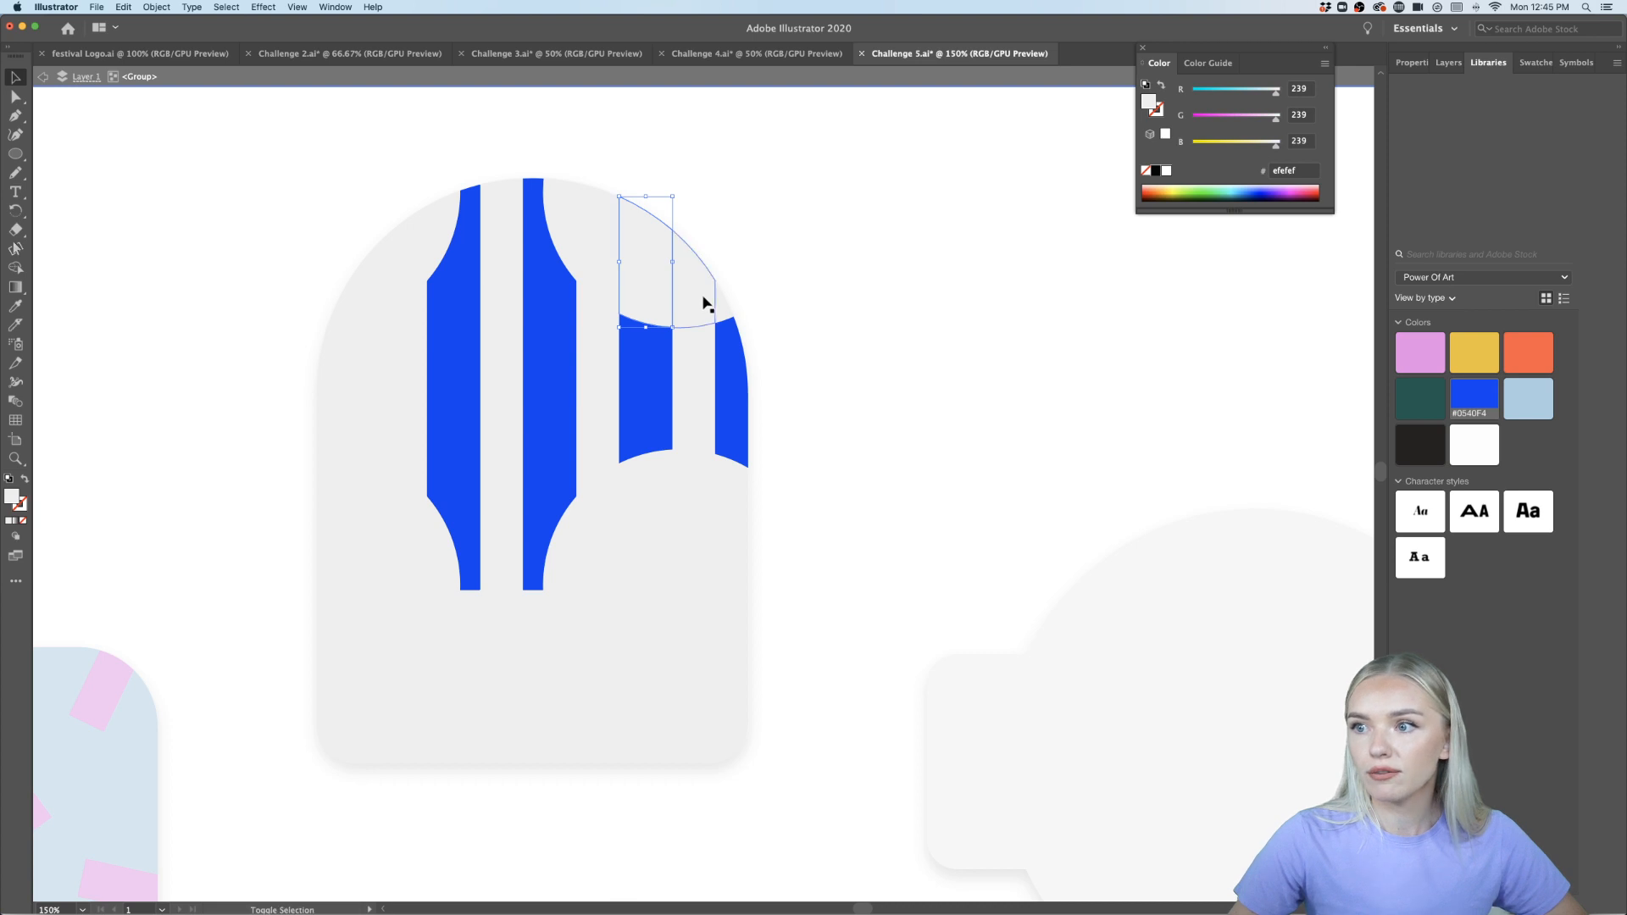
pyautogui.keyDown('shift'); pyautogui.click(726, 311); pyautogui.keyUp('shift')
pyautogui.keyDown('shift'); pyautogui.click(552, 226); pyautogui.keyUp('shift')
pyautogui.keyDown('shift'); pyautogui.click(439, 233); pyautogui.keyUp('shift')
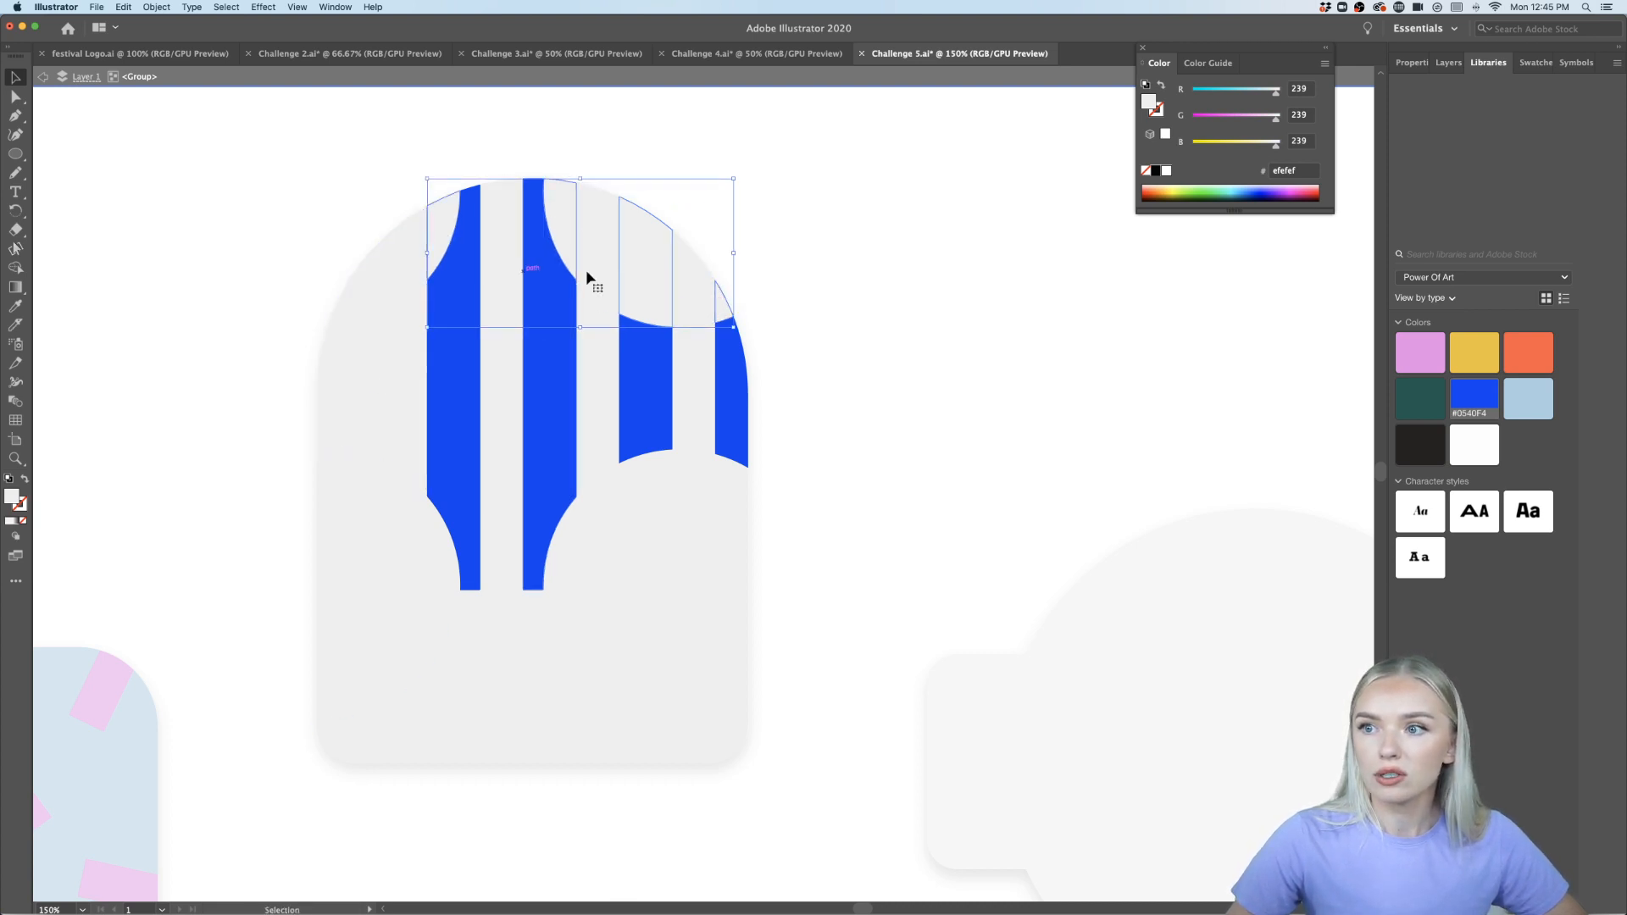
pyautogui.click(1530, 354)
pyautogui.click(887, 411)
# Fill the four bar sections inside the arch's lower circles with orange #FF5846
pyautogui.keyDown('shift'); pyautogui.click(497, 229); pyautogui.keyUp('shift')
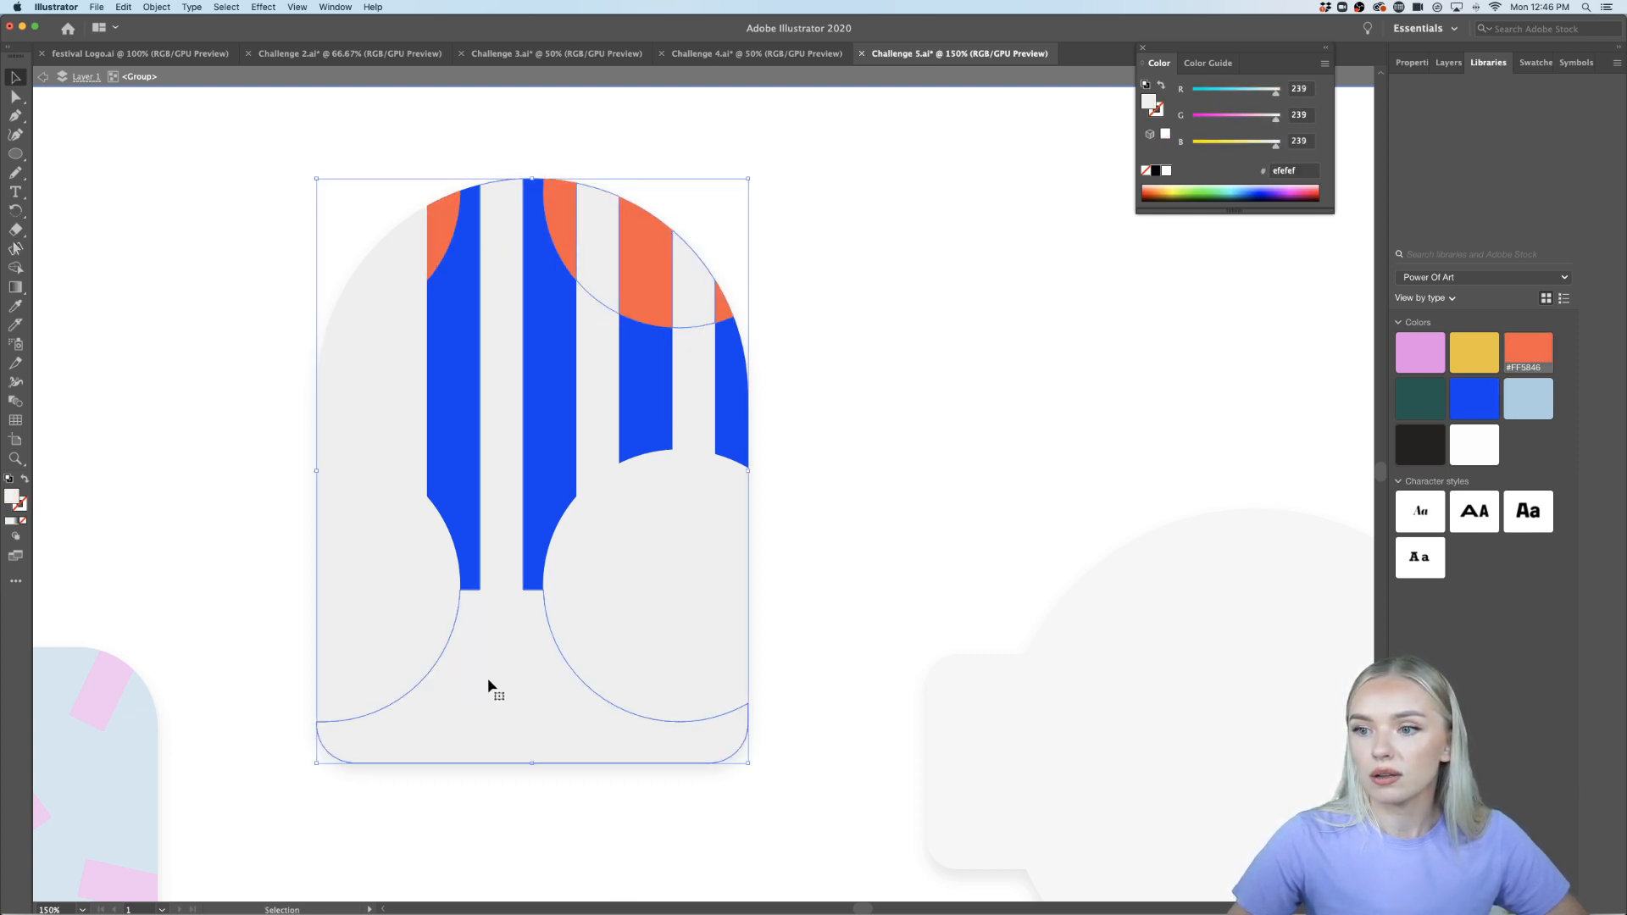
pyautogui.click(667, 572)
pyautogui.keyDown('shift'); pyautogui.click(717, 527); pyautogui.keyUp('shift')
pyautogui.keyDown('shift'); pyautogui.click(722, 525); pyautogui.keyUp('shift')
pyautogui.keyDown('shift'); pyautogui.click(573, 561); pyautogui.keyUp('shift')
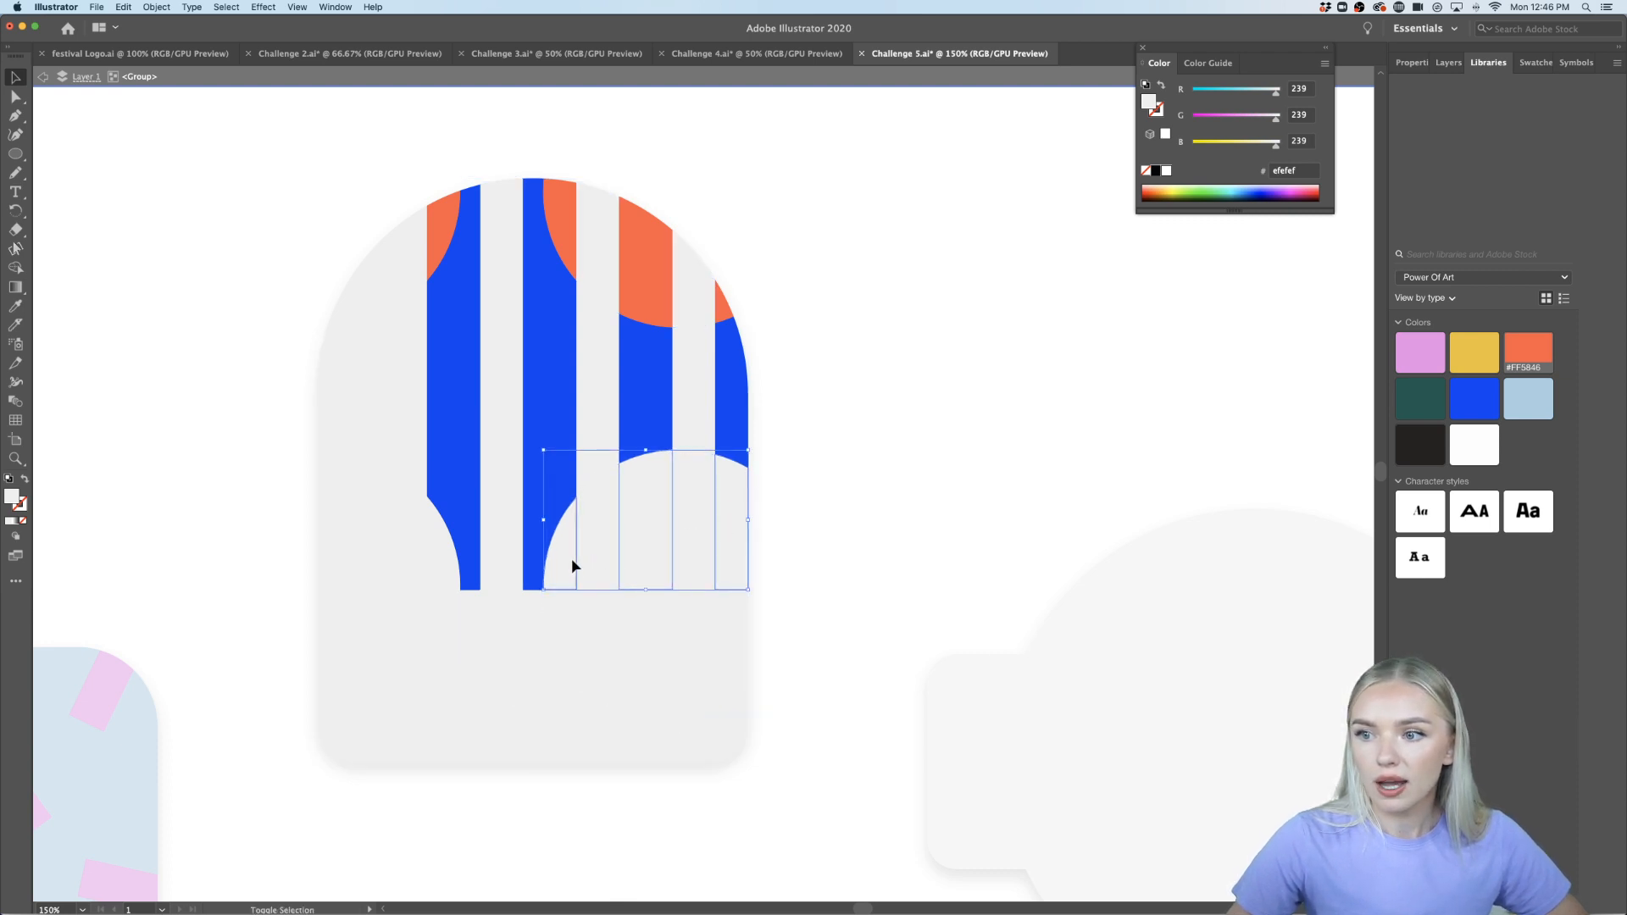
pyautogui.keyDown('shift'); pyautogui.click(429, 553); pyautogui.keyUp('shift')
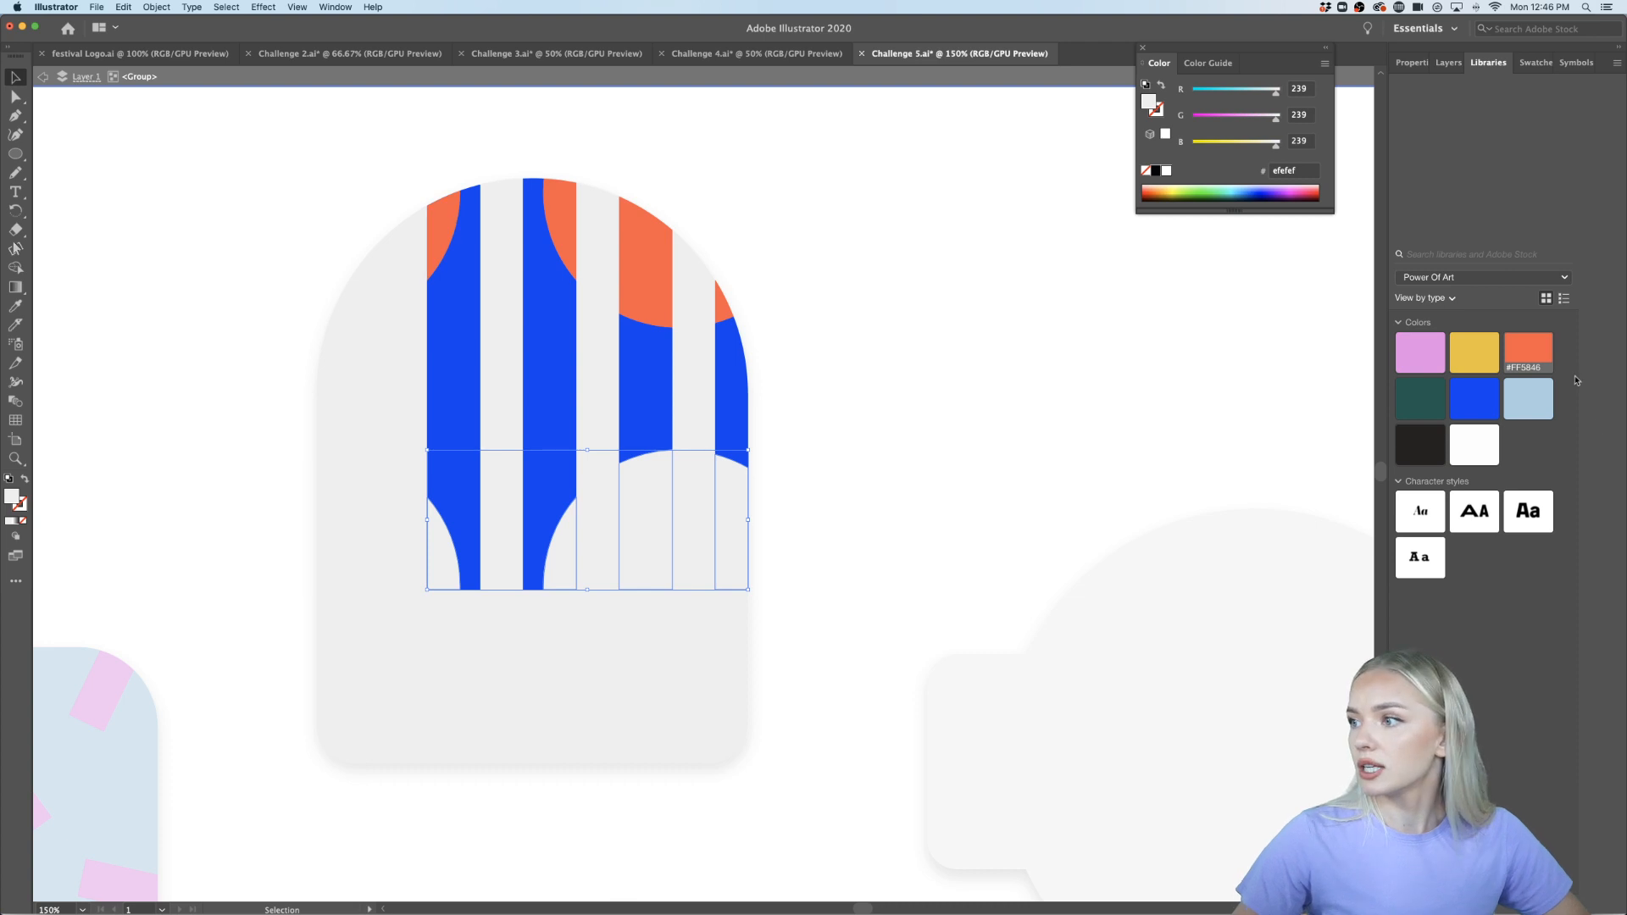
pyautogui.click(1536, 355)
pyautogui.click(774, 498)
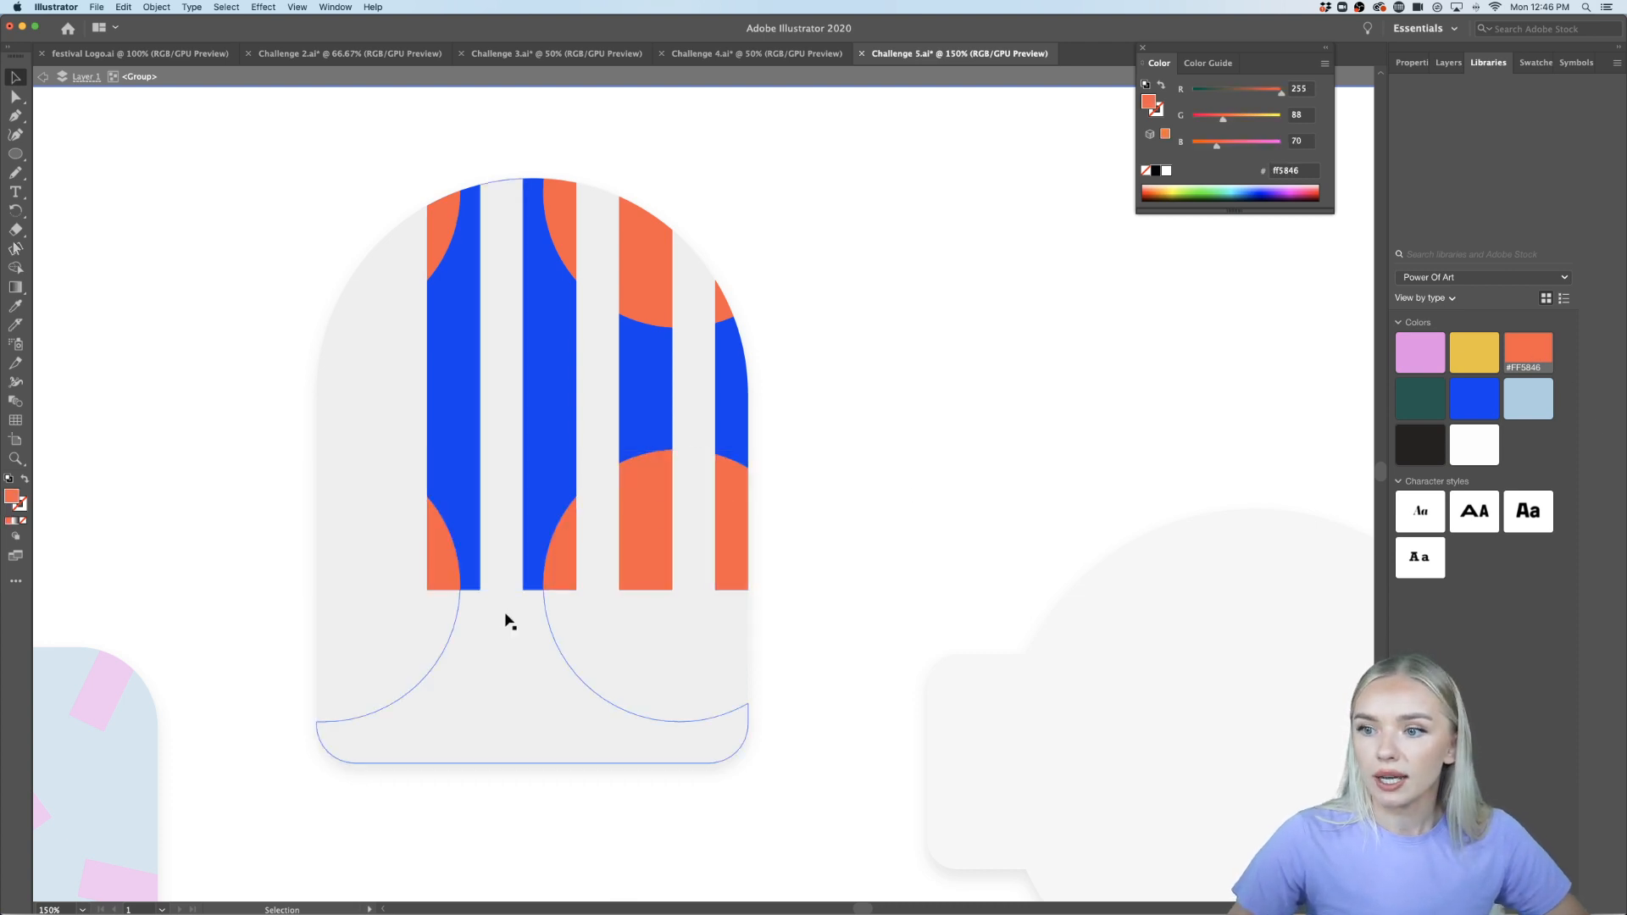
# Fill the remaining areas of the arch's four circles around the orange bars with light blue #A9CFE2
pyautogui.click(373, 635)
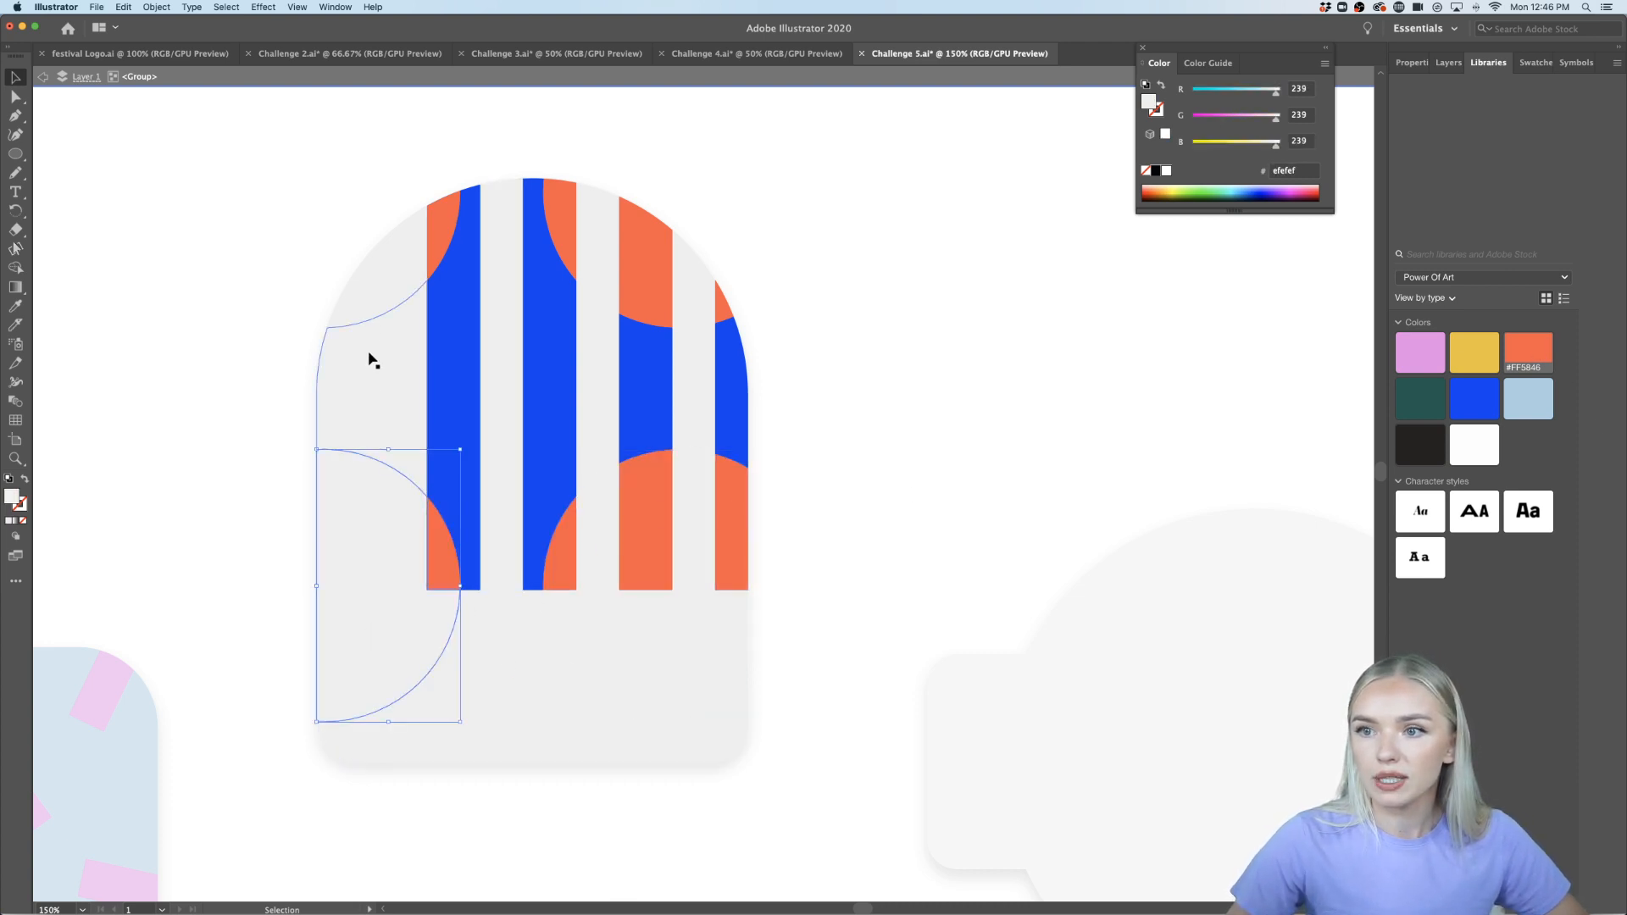
pyautogui.keyDown('shift'); pyautogui.click(358, 298); pyautogui.keyUp('shift')
pyautogui.keyDown('shift'); pyautogui.click(697, 633); pyautogui.keyUp('shift')
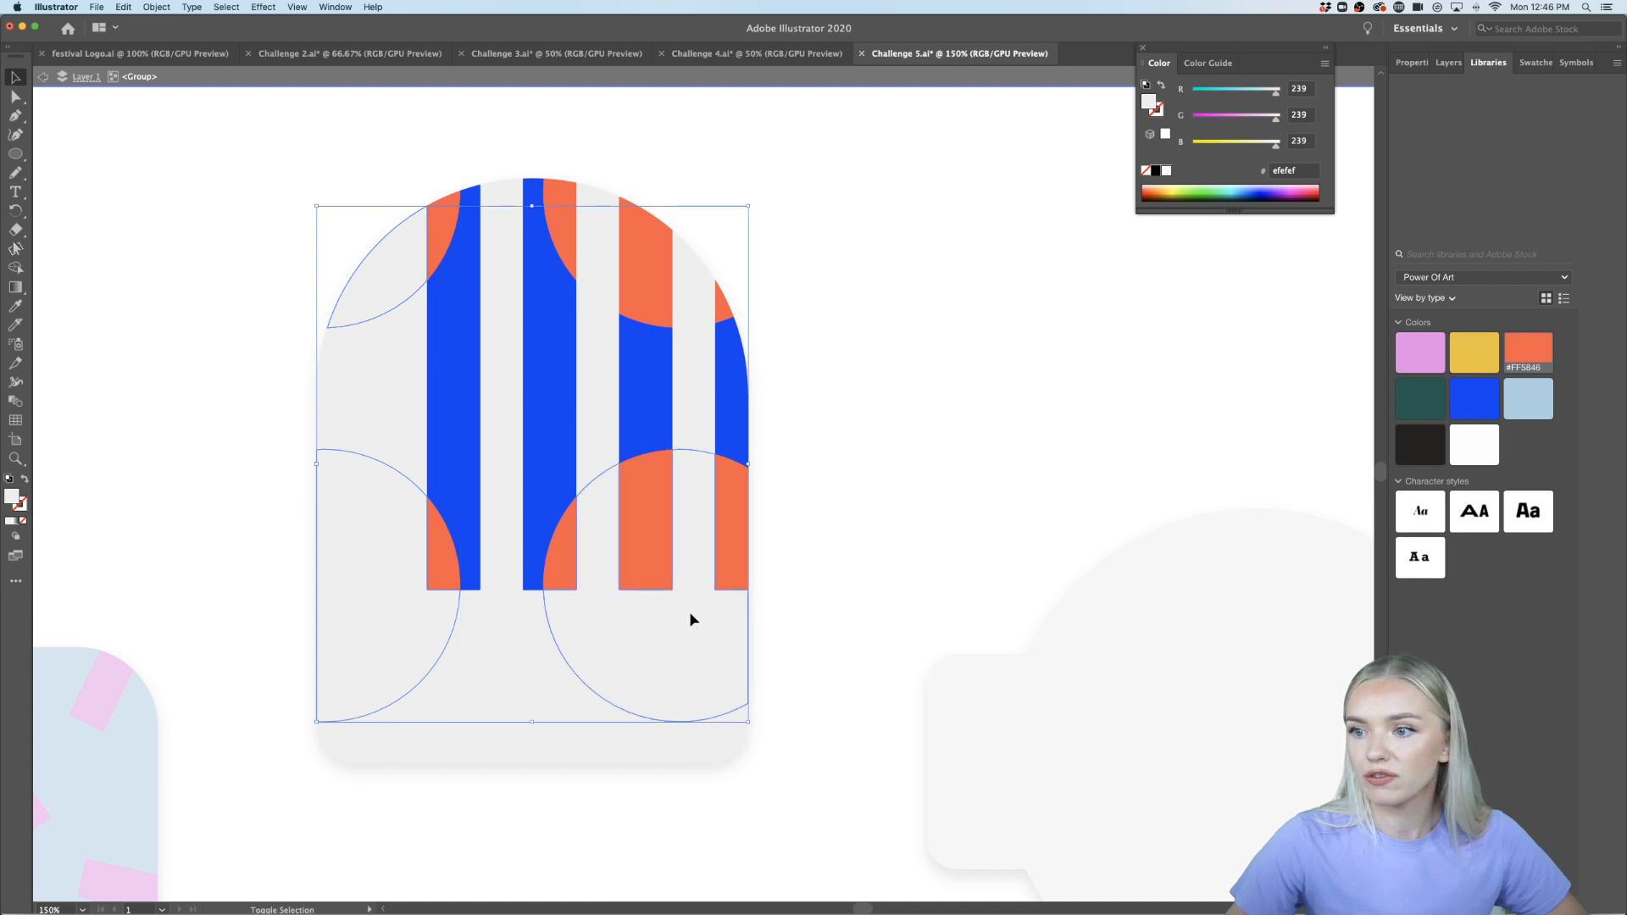
pyautogui.keyDown('shift'); pyautogui.click(599, 256); pyautogui.keyUp('shift')
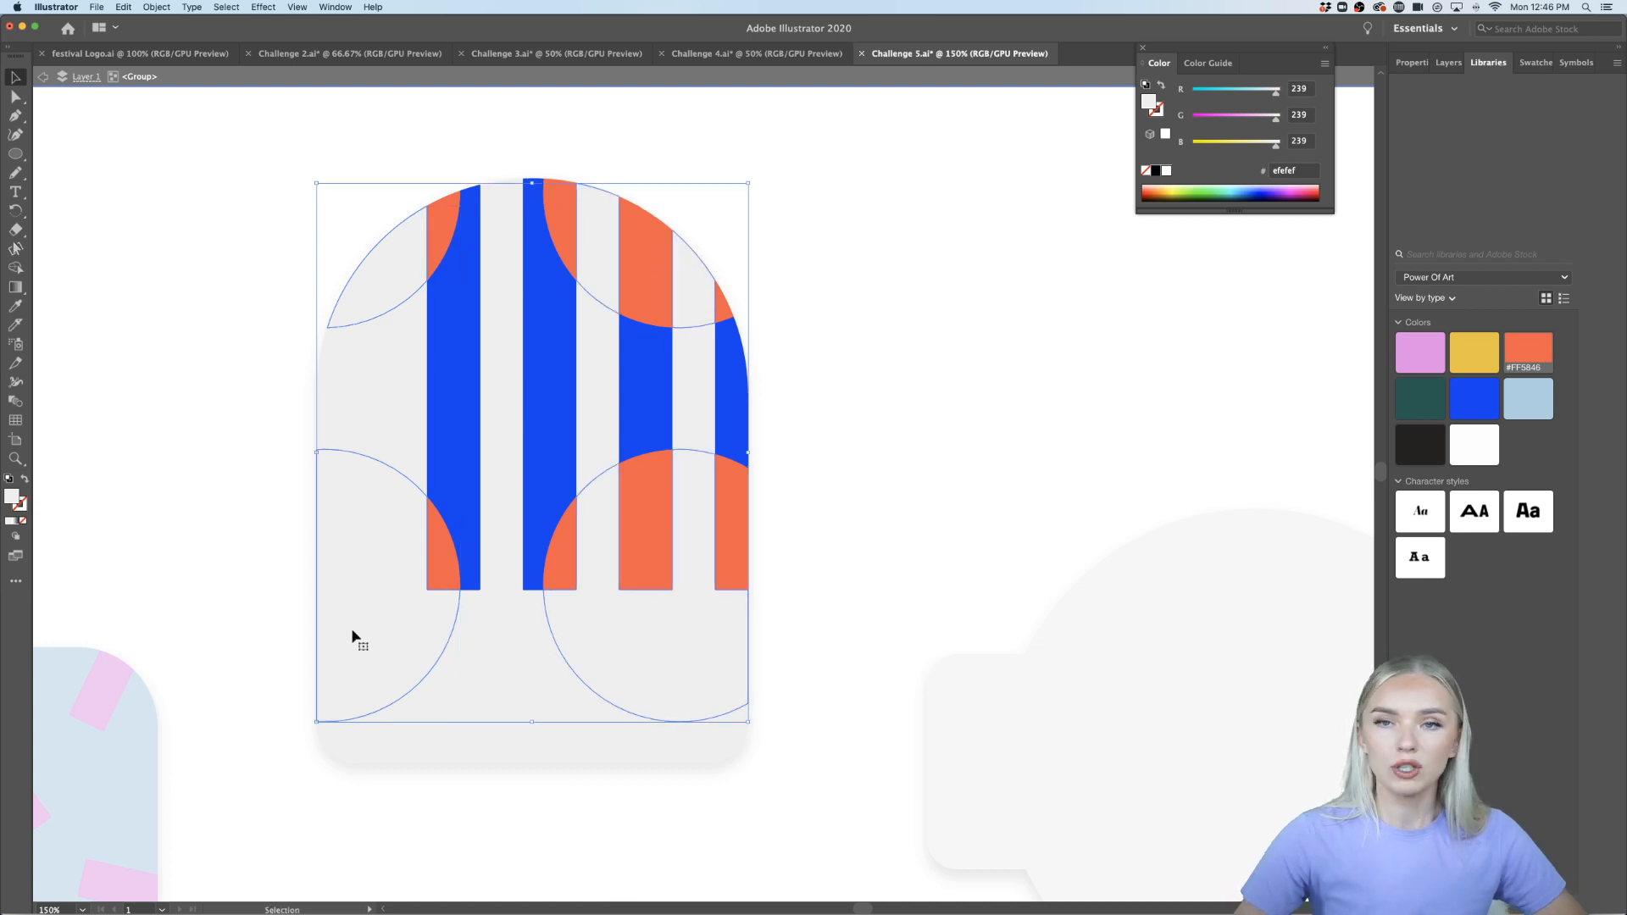
pyautogui.click(1529, 398)
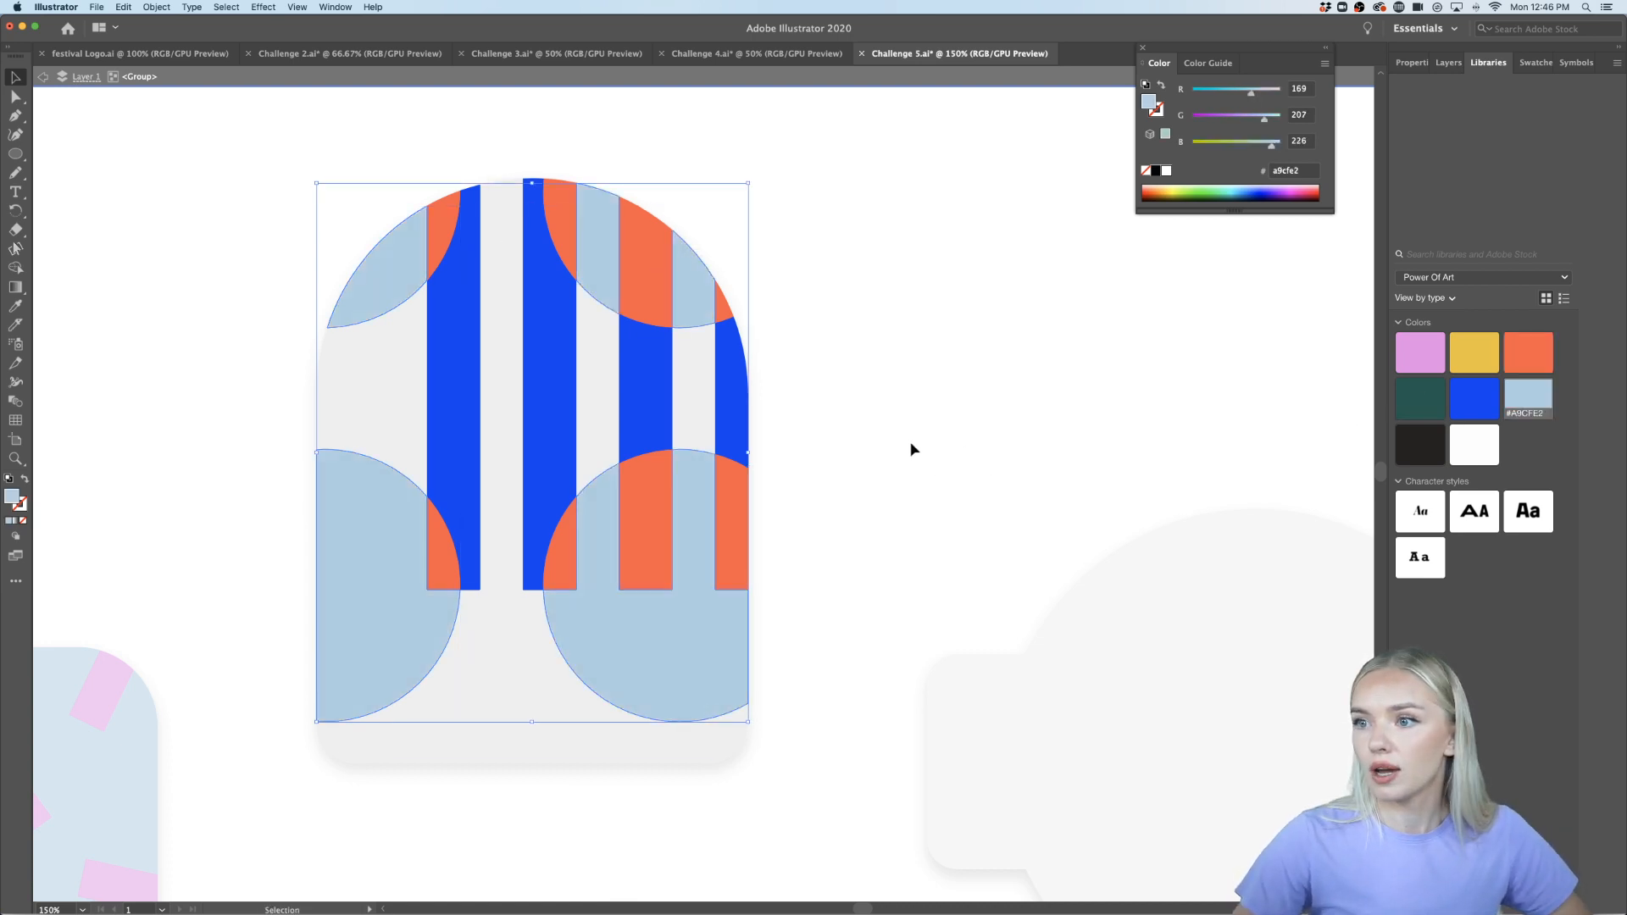
pyautogui.click(907, 449)
pyautogui.keyDown('alt'); pyautogui.scroll(-2, 903, 479); pyautogui.keyUp('alt')
pyautogui.scroll(-1, 903, 480)
pyautogui.click(613, 587)
pyautogui.doubleClick(618, 593)
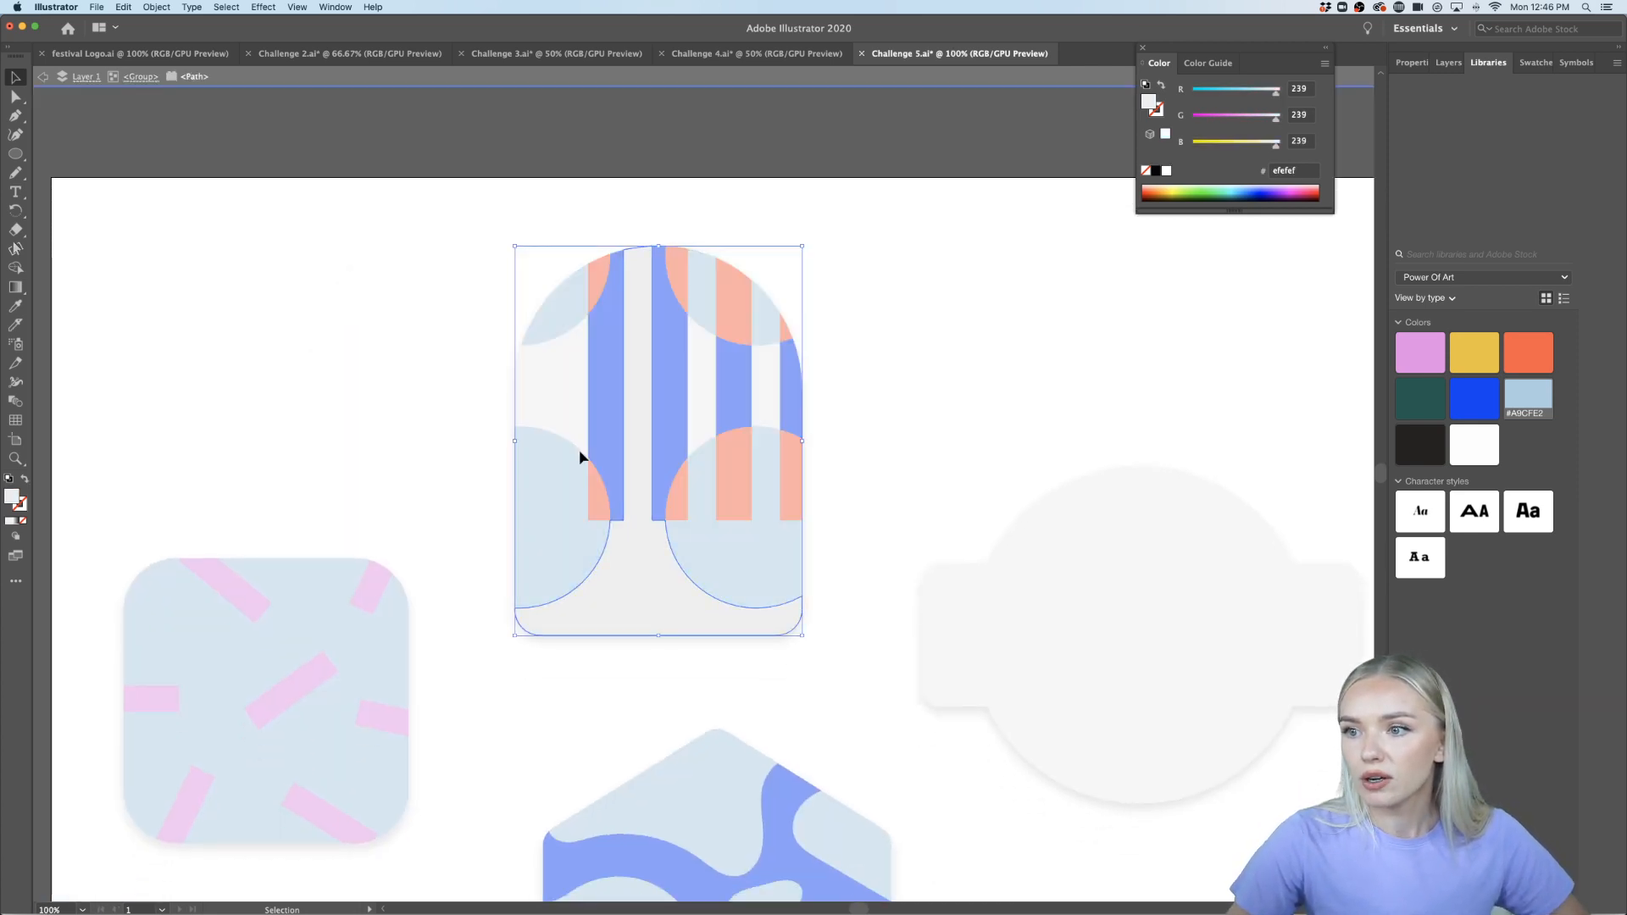
pyautogui.doubleClick(828, 382)
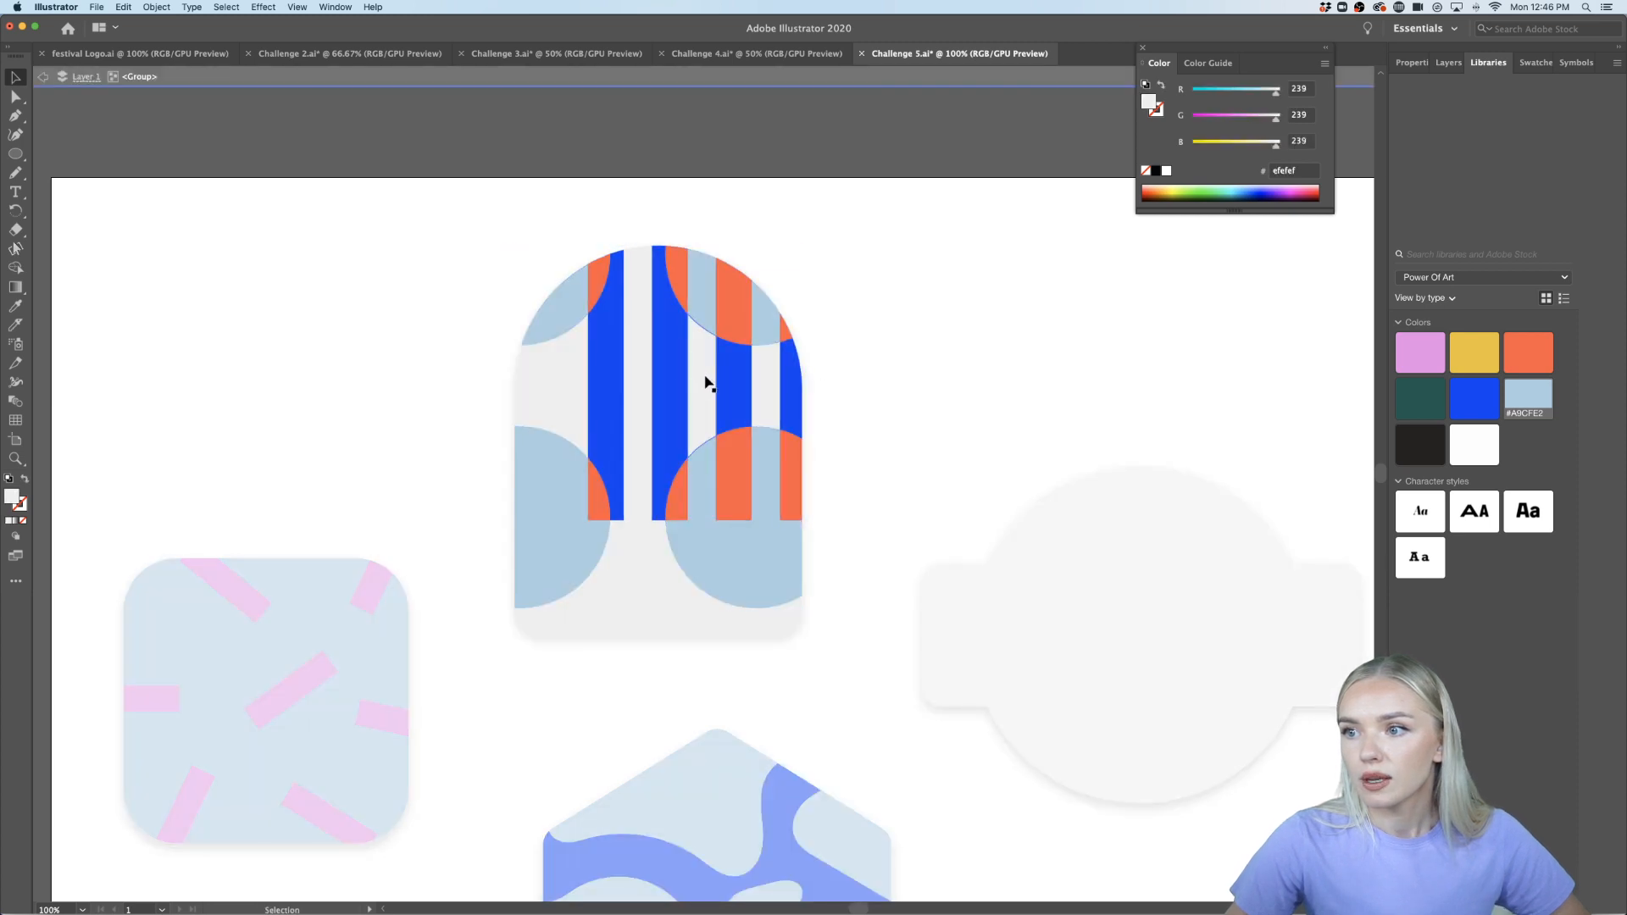
# Try several library colours on the arch's grey background shape and settle on pink #EB8BE7 as its fill
pyautogui.click(631, 376)
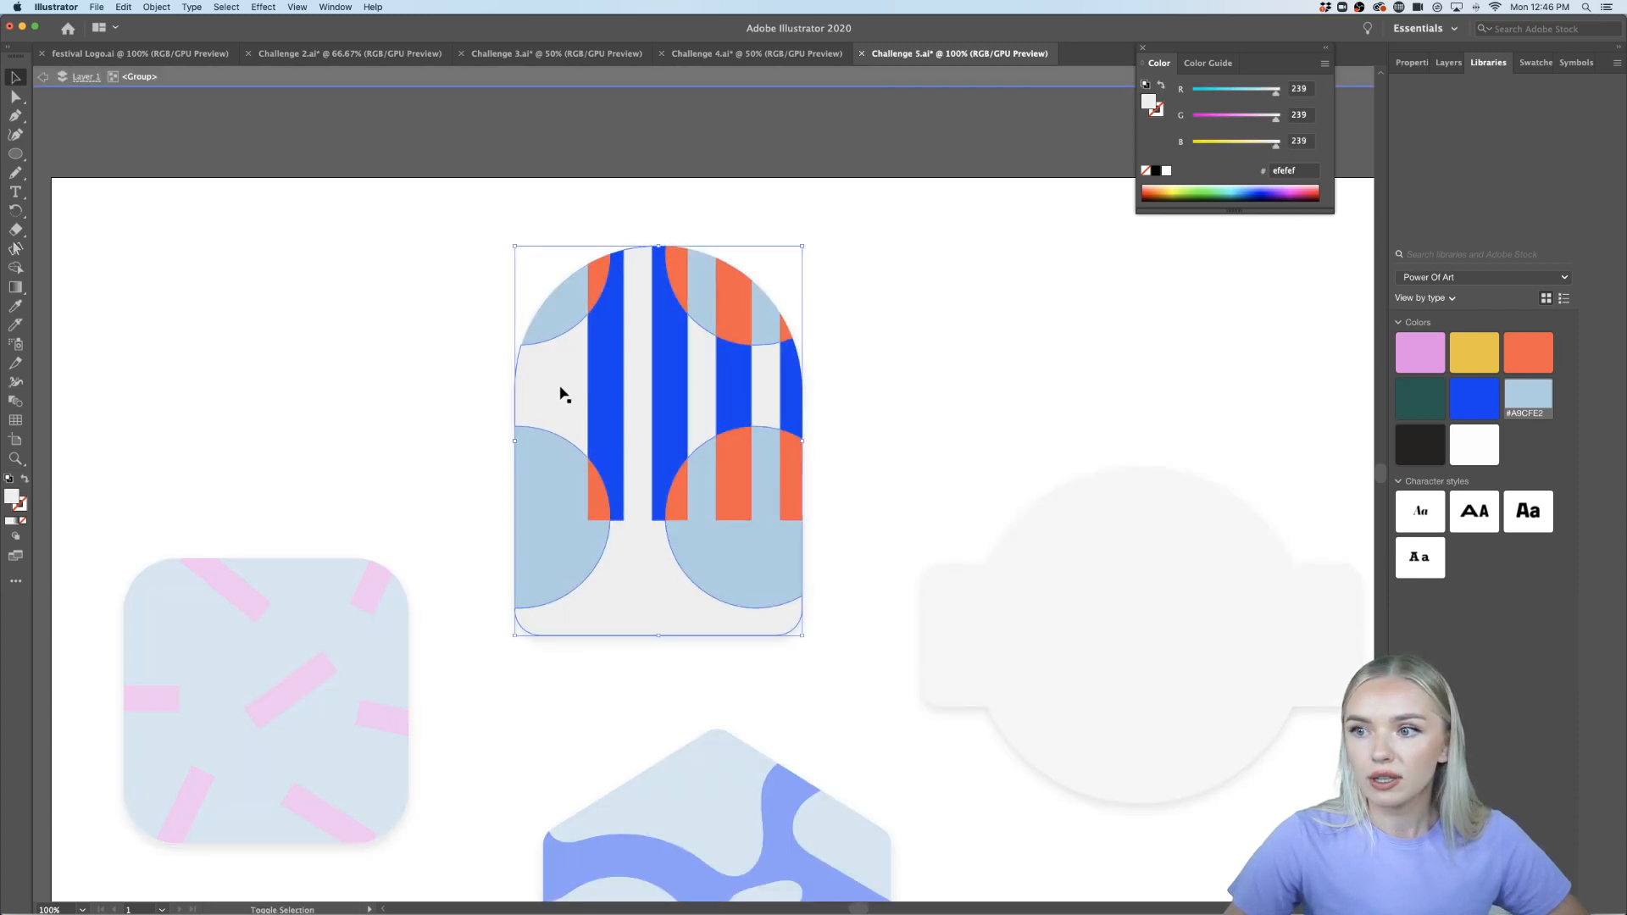
pyautogui.click(1407, 394)
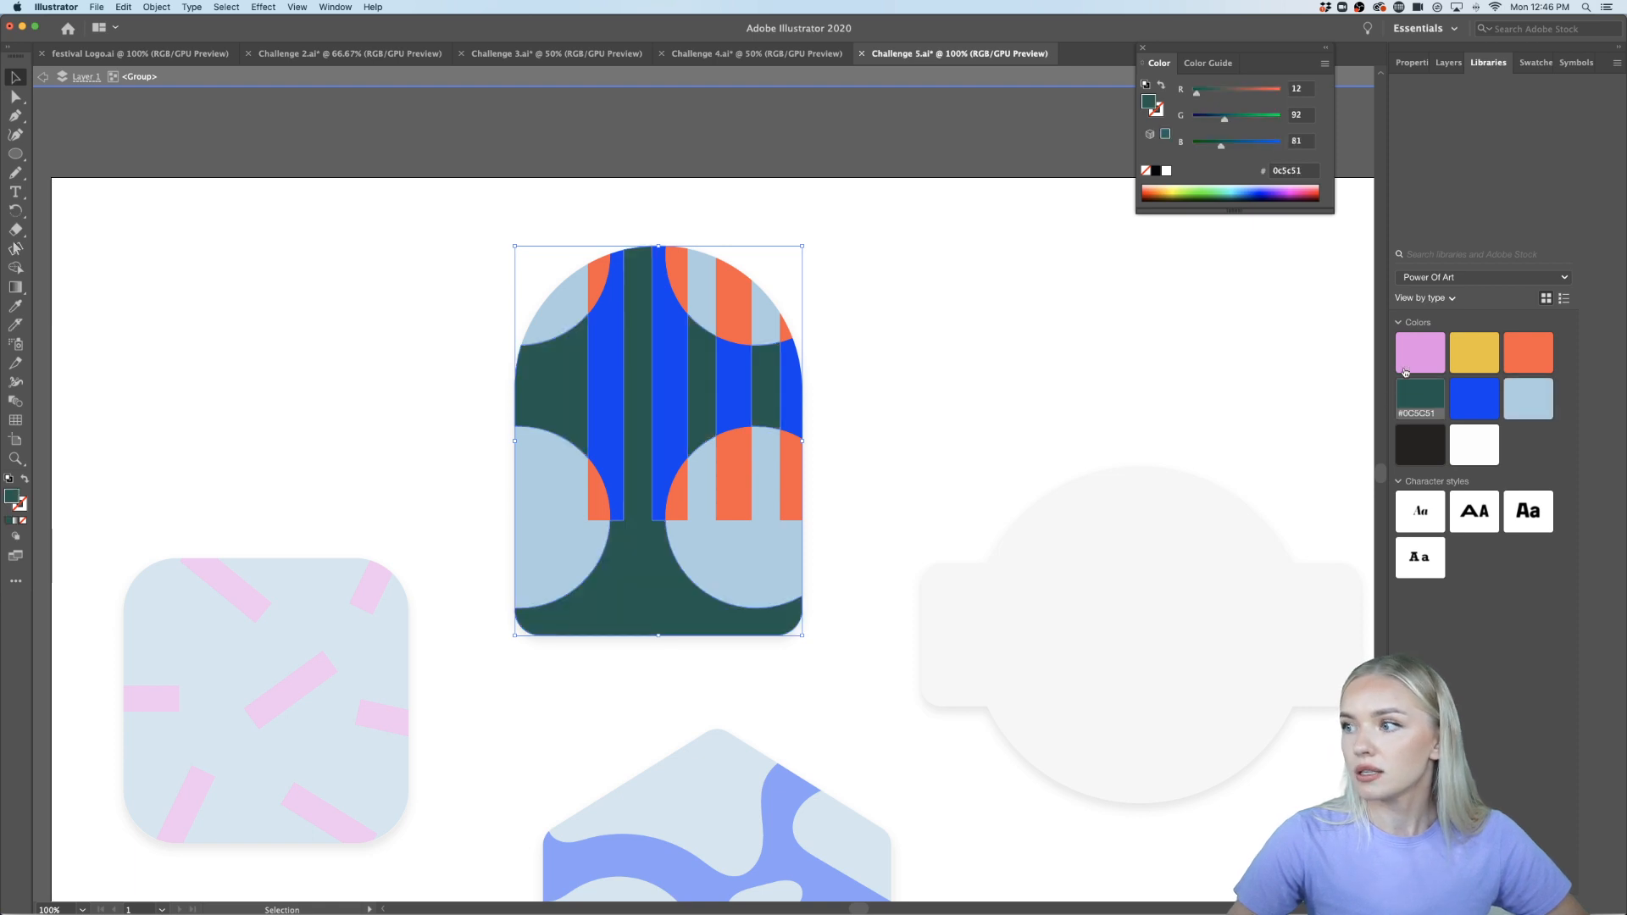
pyautogui.click(1432, 351)
pyautogui.click(1475, 352)
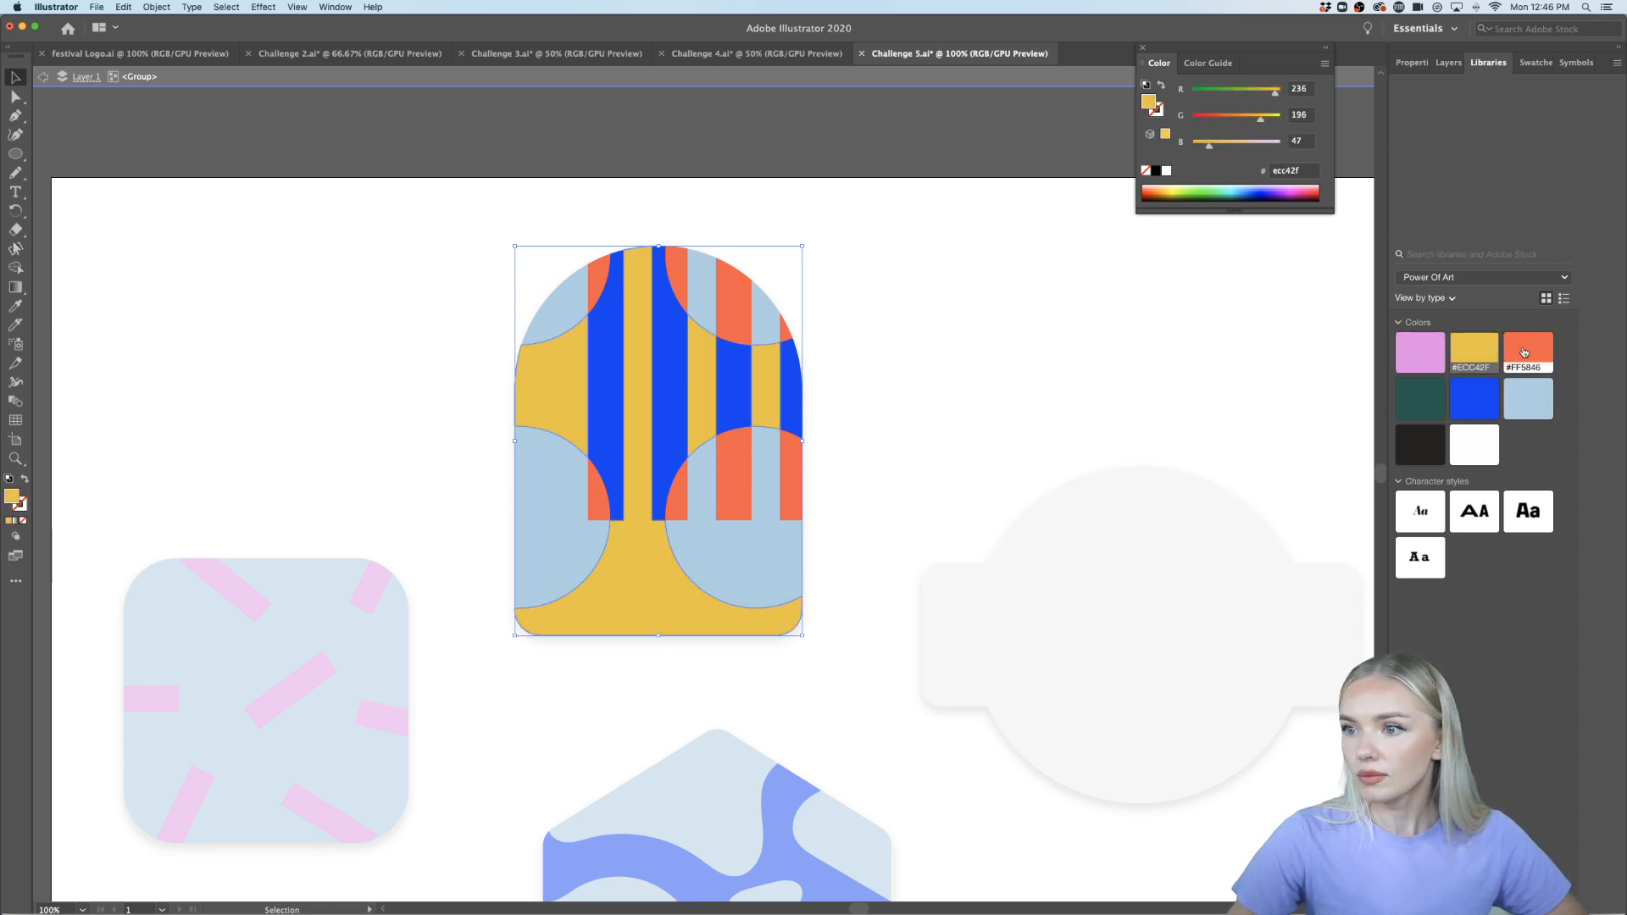
pyautogui.click(1527, 352)
pyautogui.click(1498, 396)
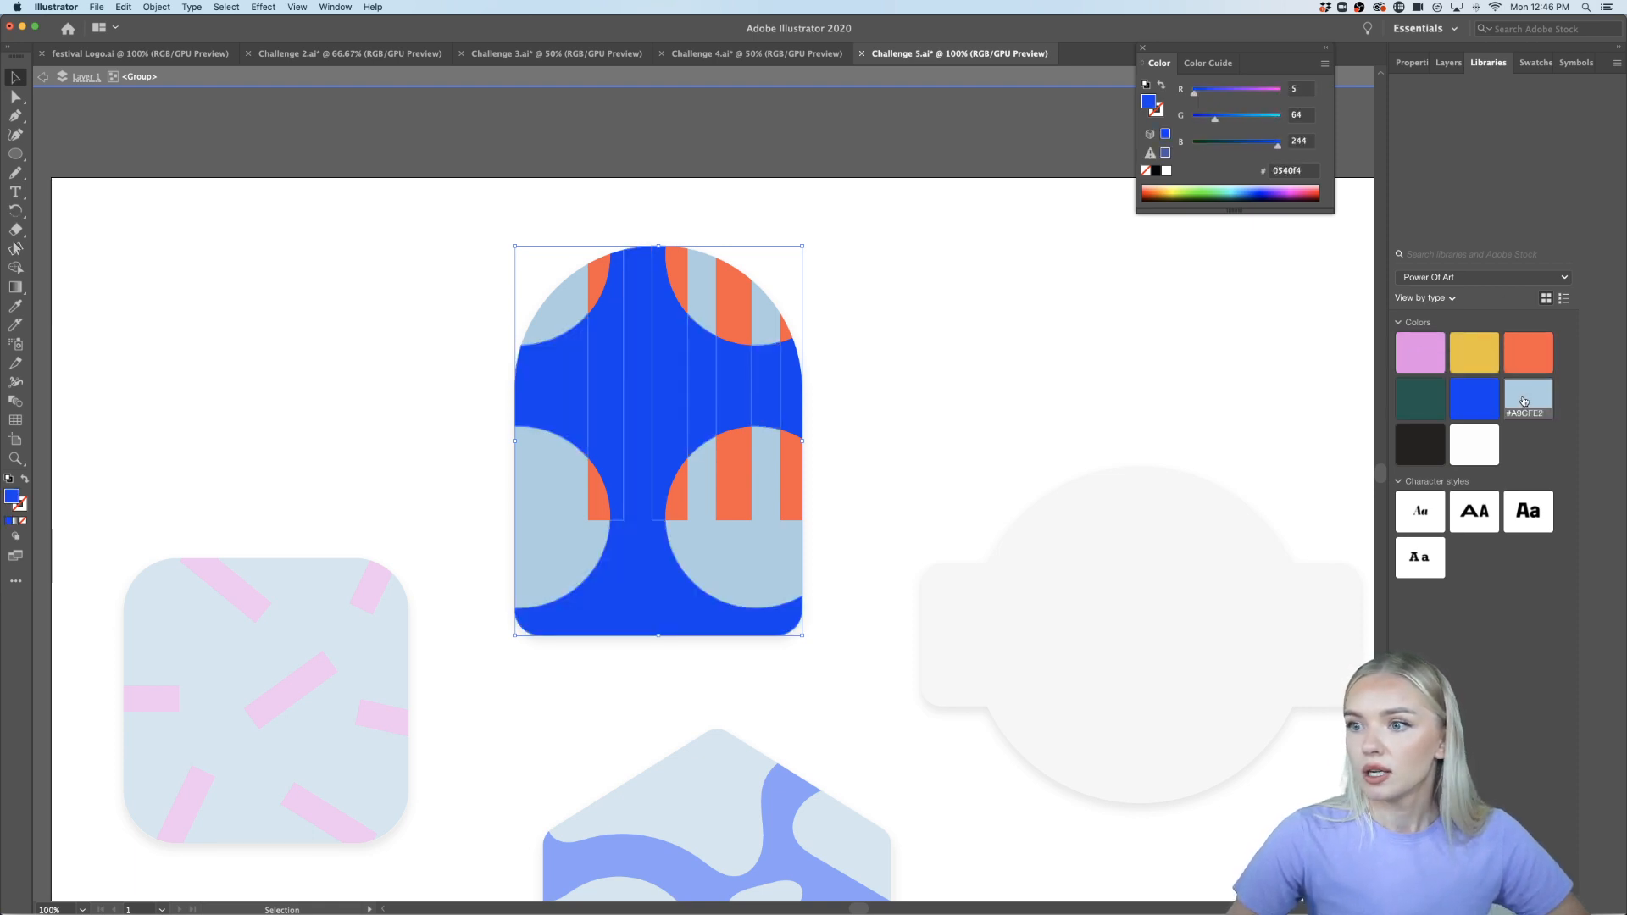
pyautogui.click(1522, 402)
pyautogui.click(1476, 446)
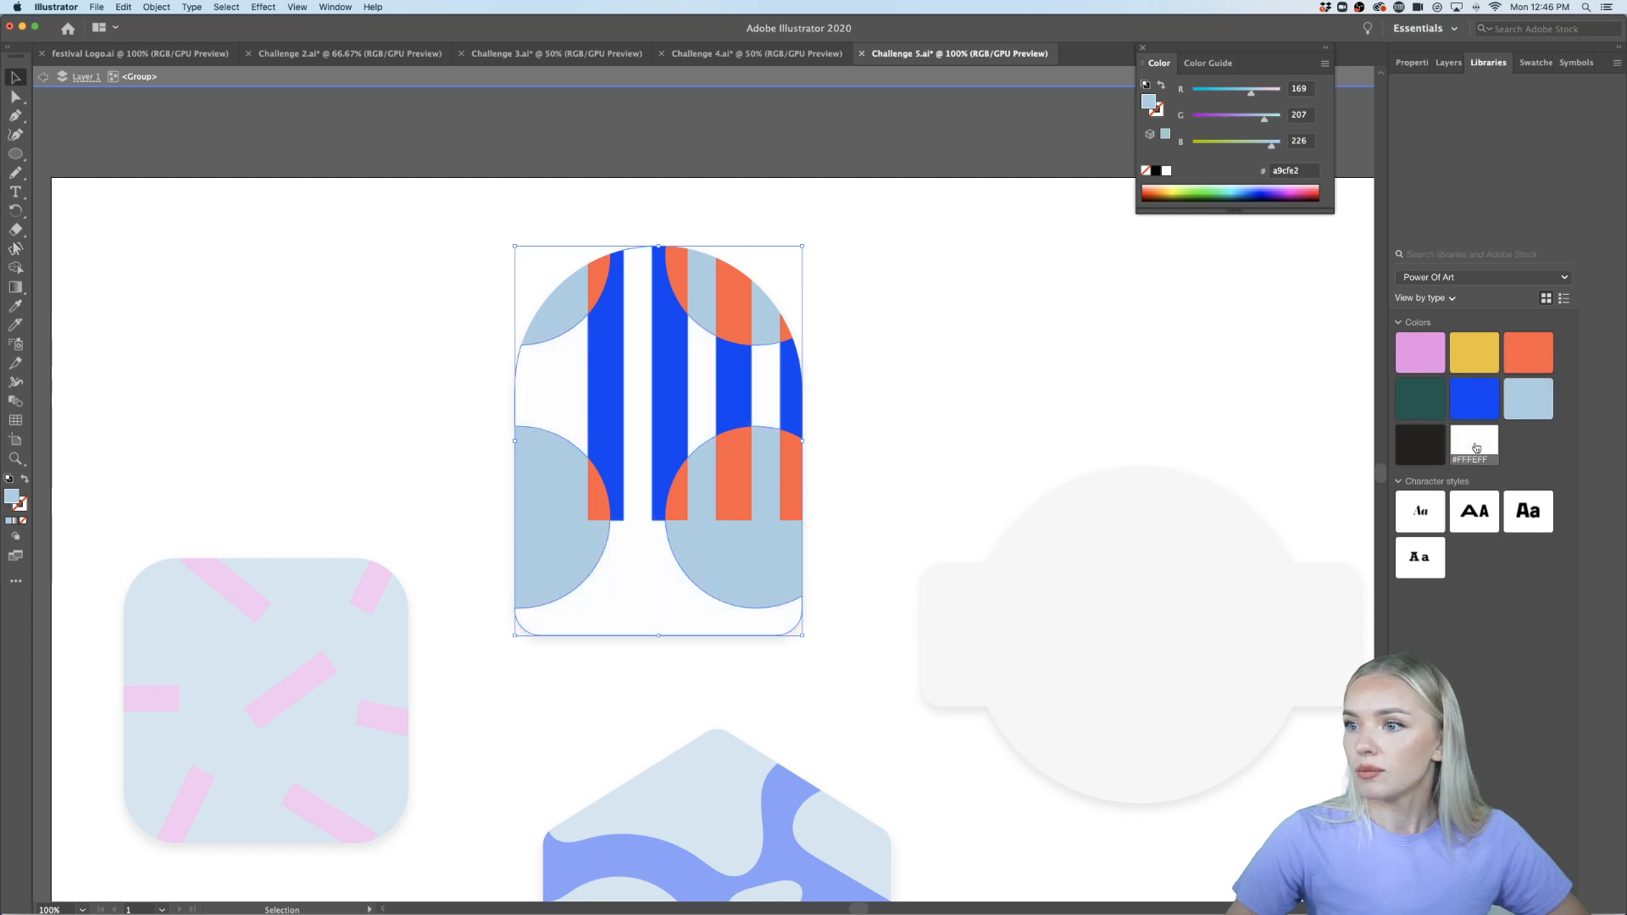
pyautogui.click(1428, 399)
pyautogui.click(1475, 398)
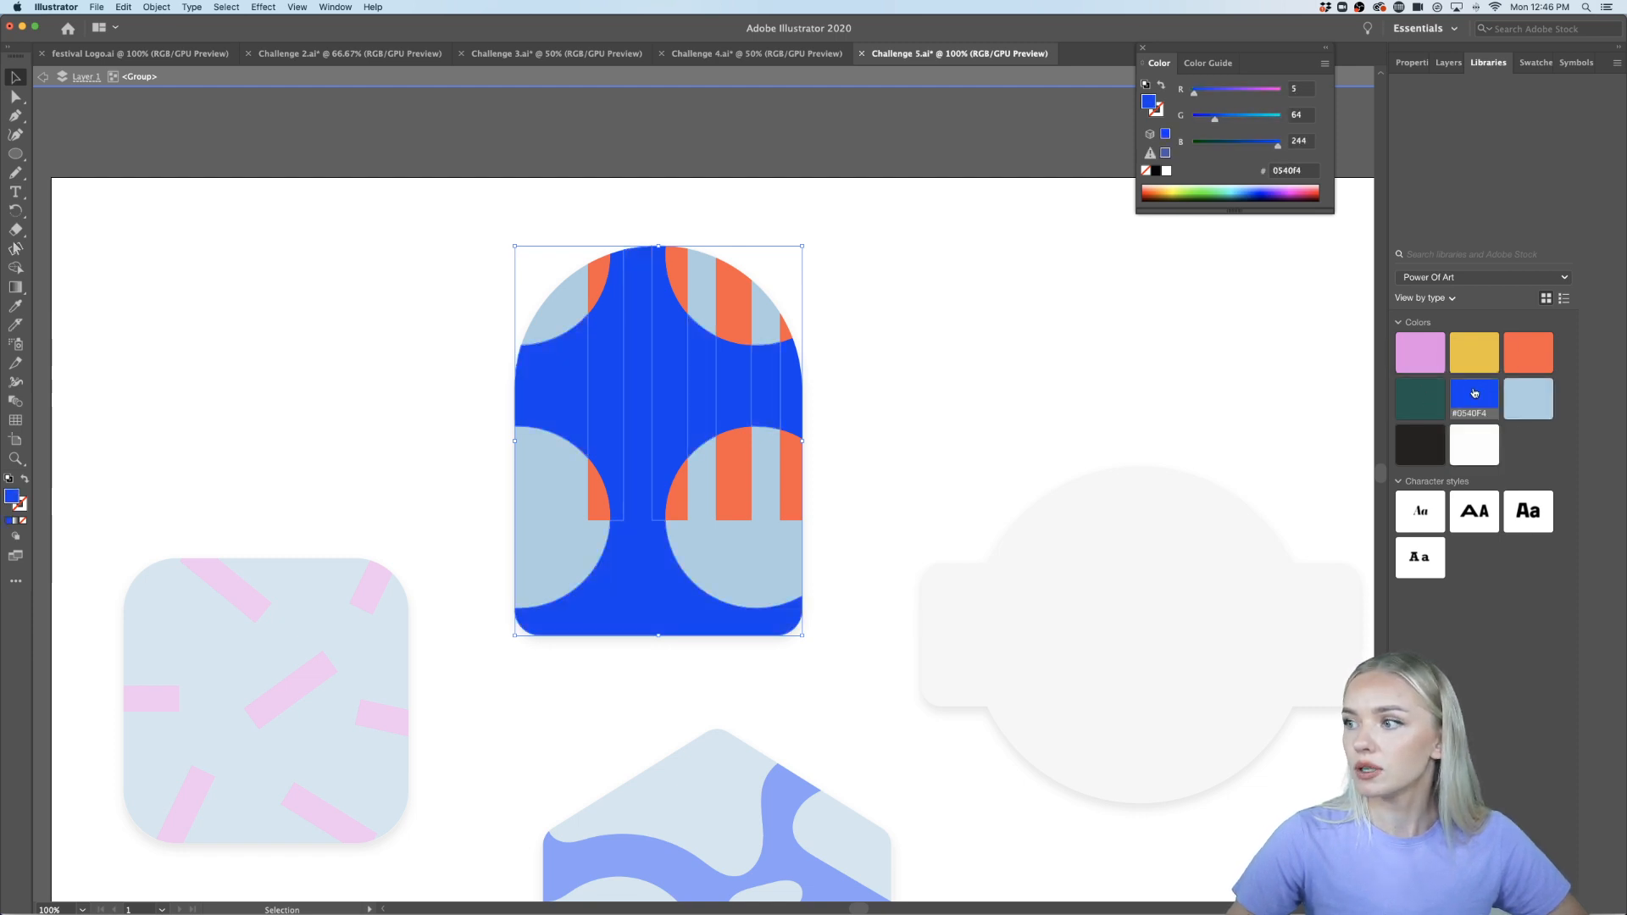
pyautogui.click(1420, 352)
pyautogui.click(874, 414)
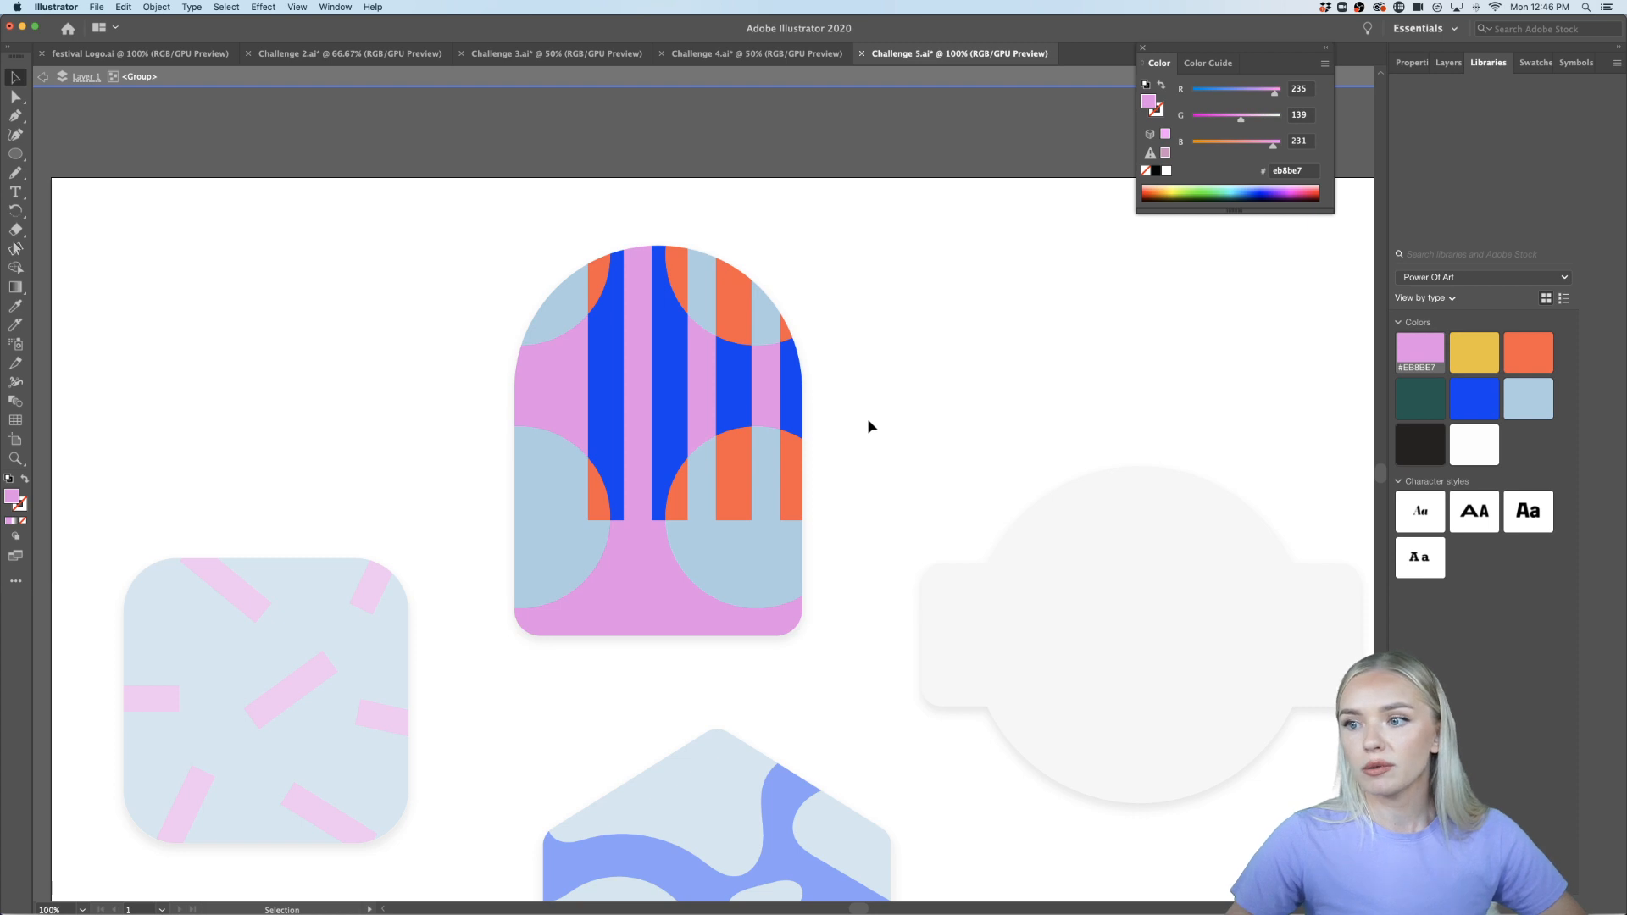
# Look over the artboard, comparing the three patterned stickers with the blank grey badge sticker
pyautogui.scroll(-5, 867, 419)
pyautogui.hscroll(5, 867, 419)
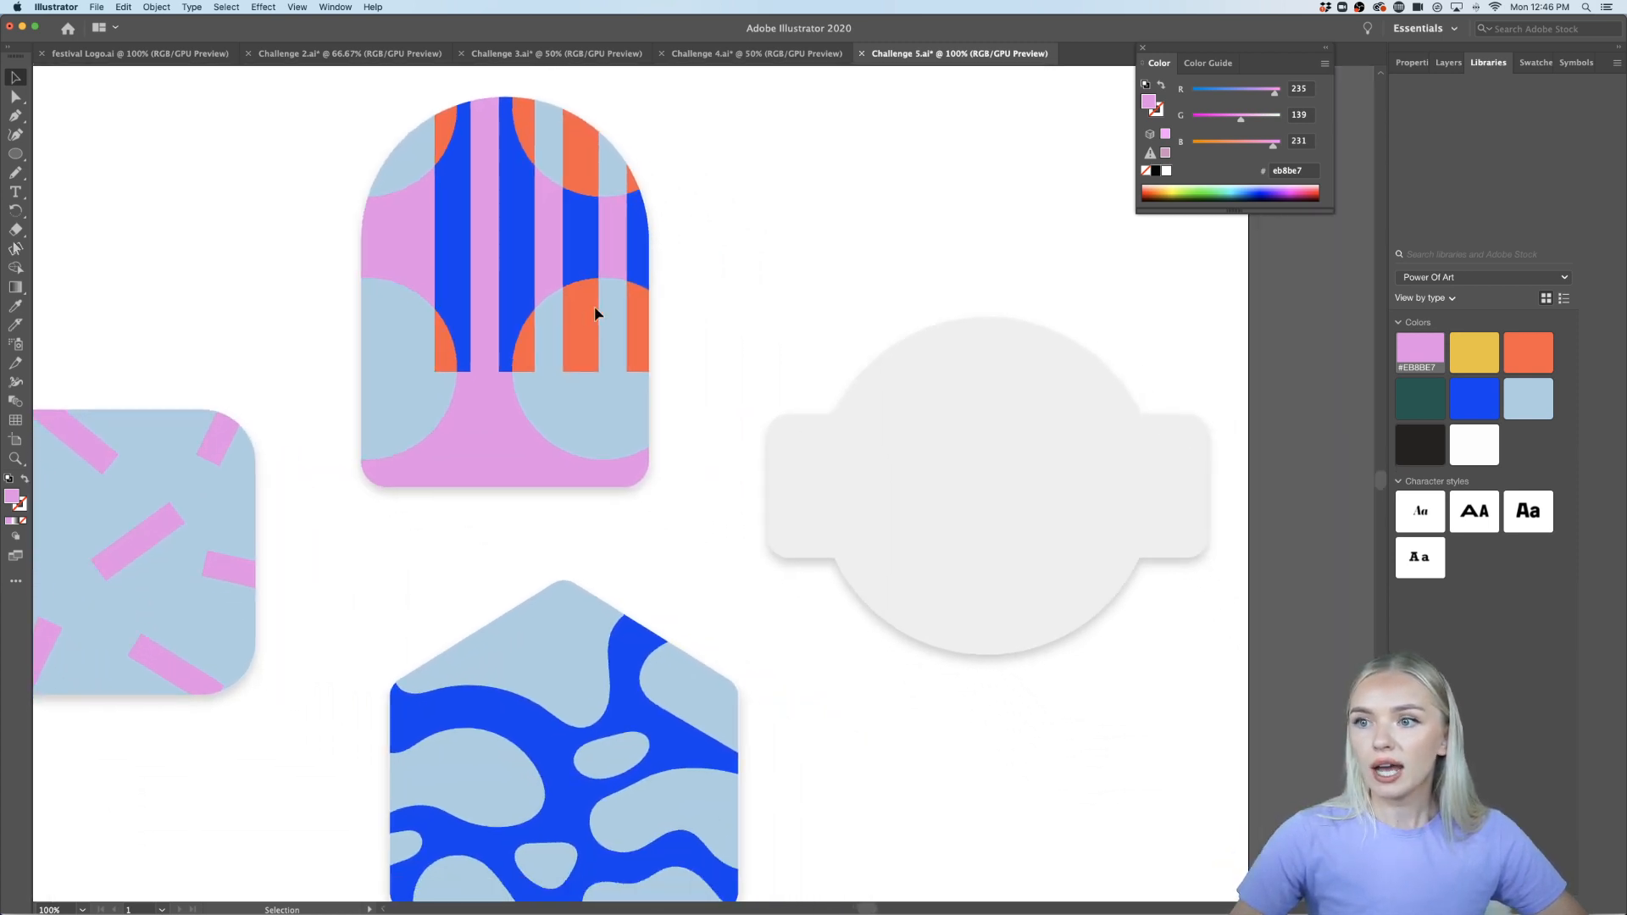
pyautogui.hscroll(6, 596, 314)
pyautogui.scroll(2, 593, 307)
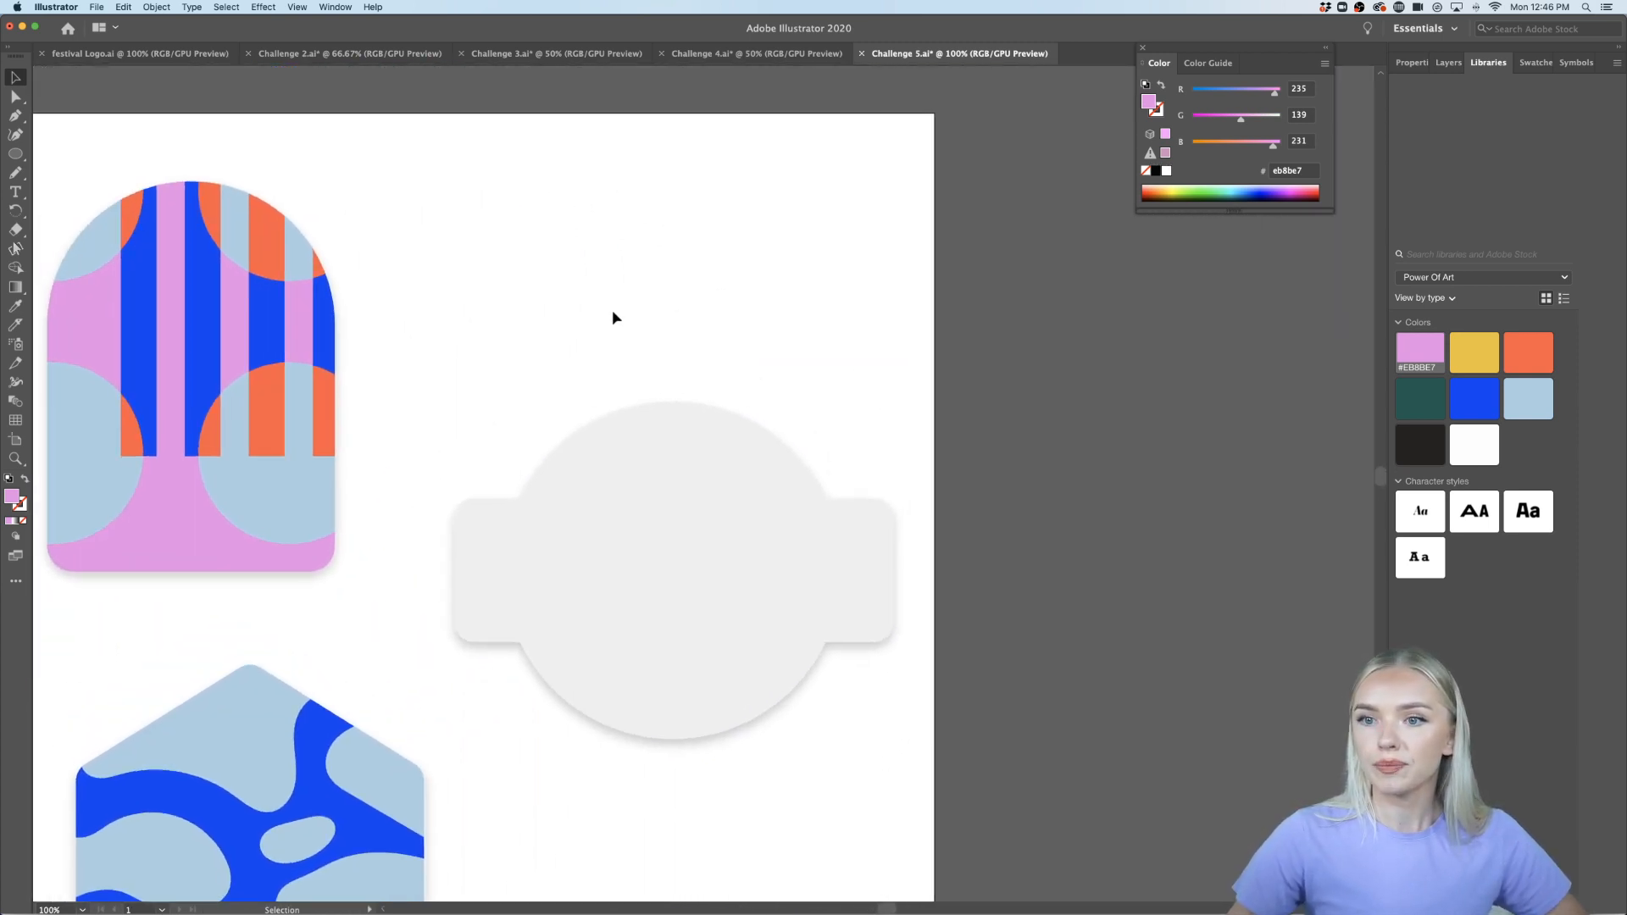
pyautogui.hscroll(-8, 613, 317)
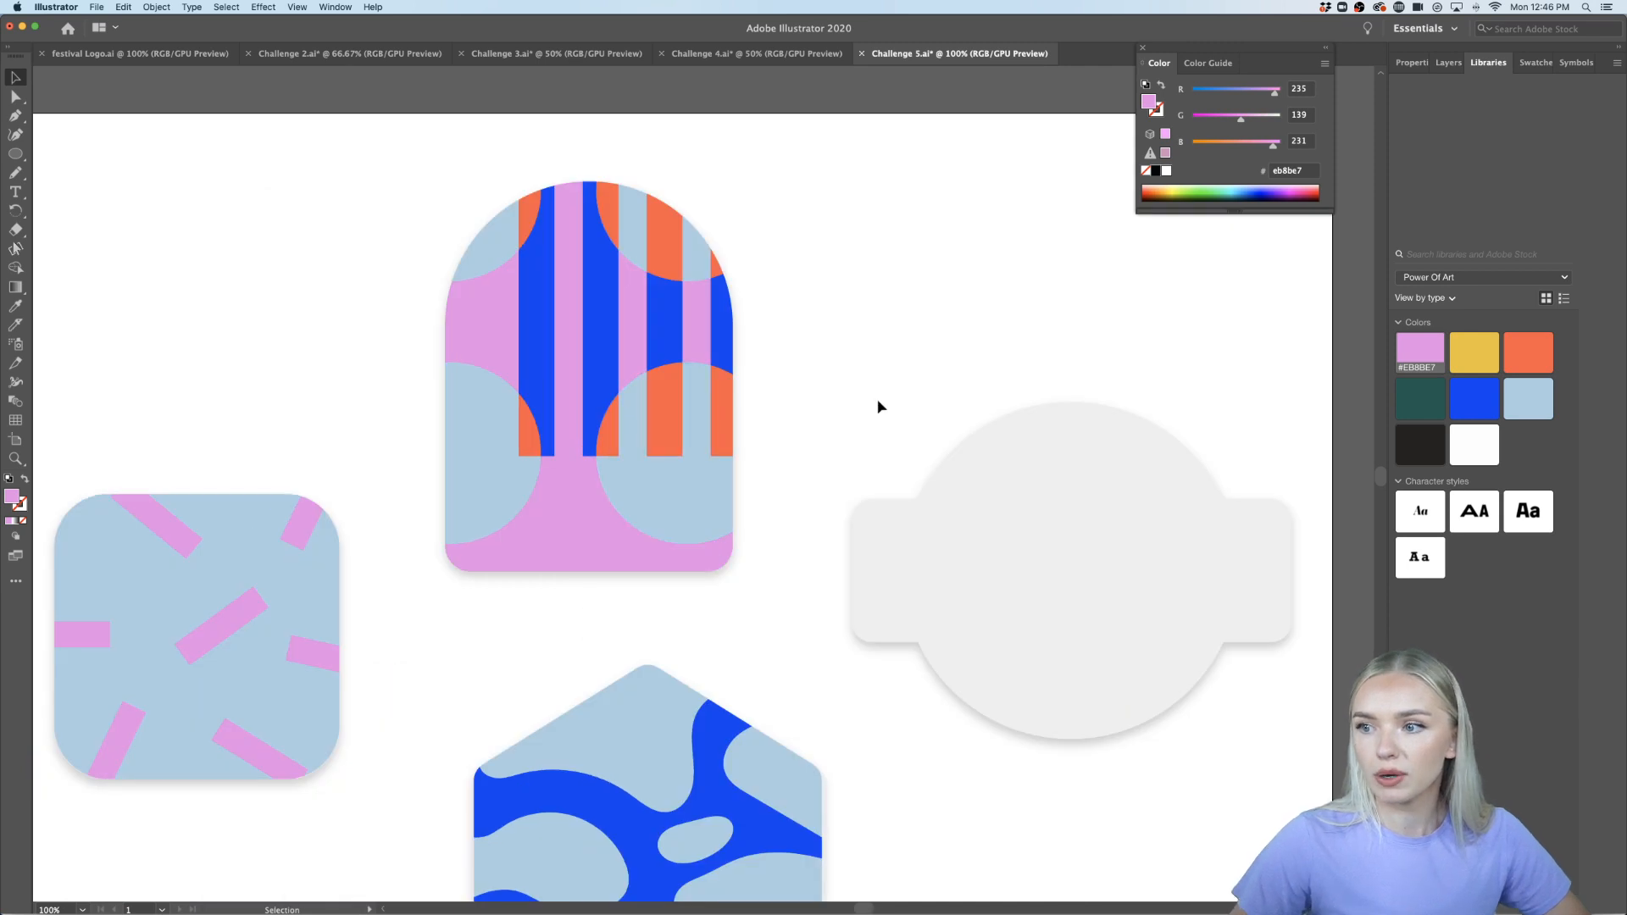
pyautogui.hscroll(7, 876, 400)
pyautogui.scroll(-1, 875, 400)
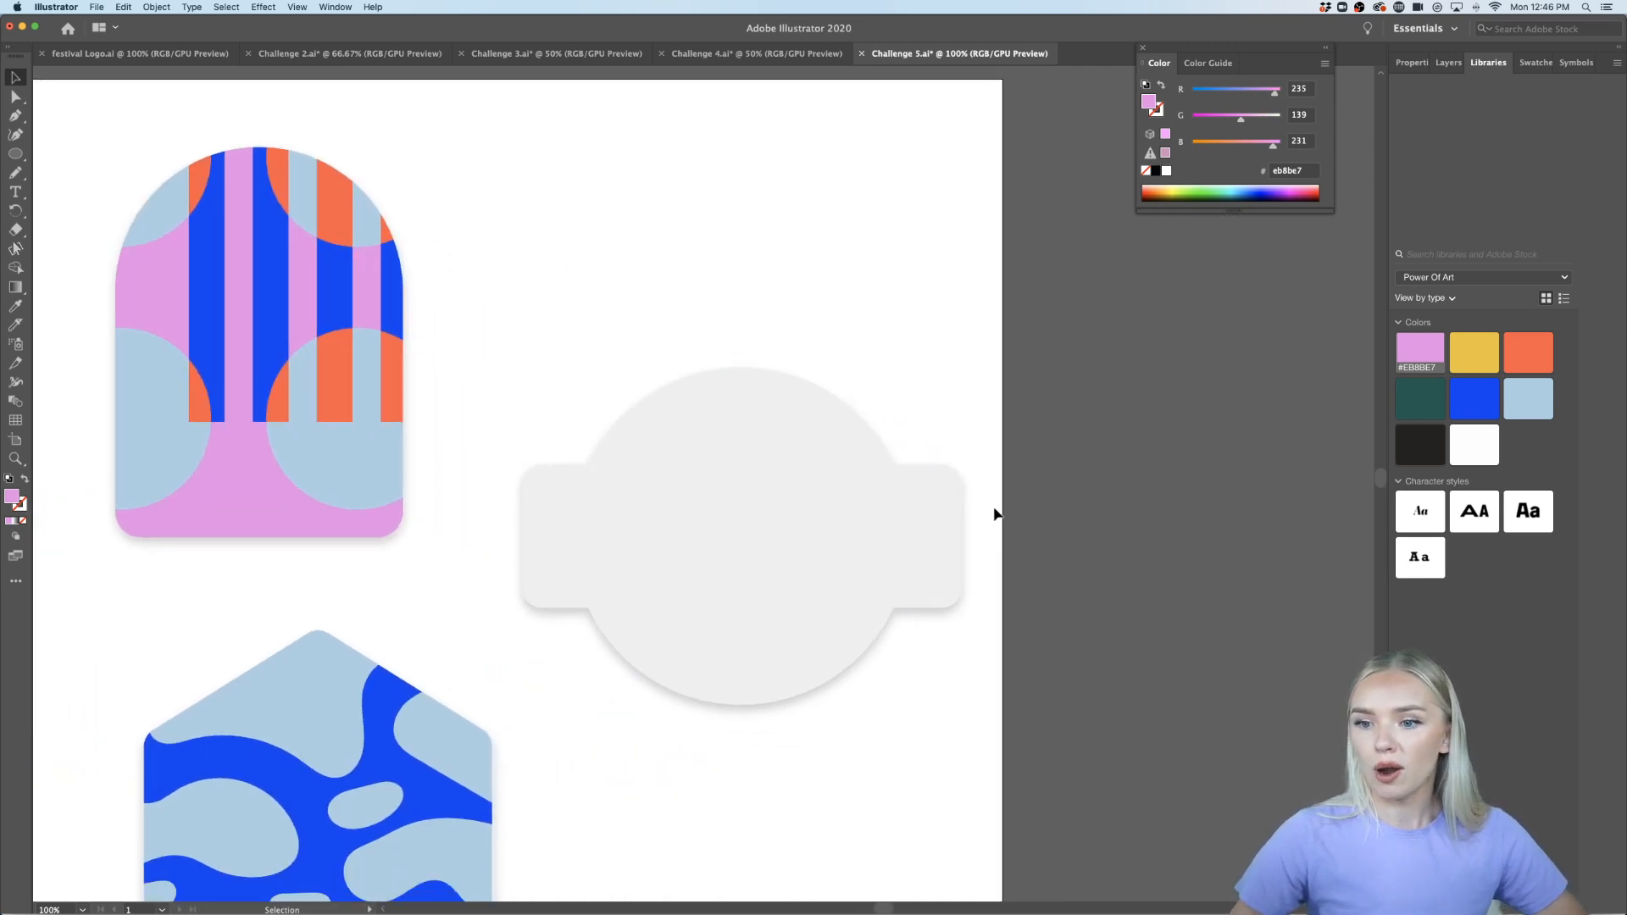
pyautogui.scroll(-2, 980, 512)
pyautogui.scroll(1, 980, 512)
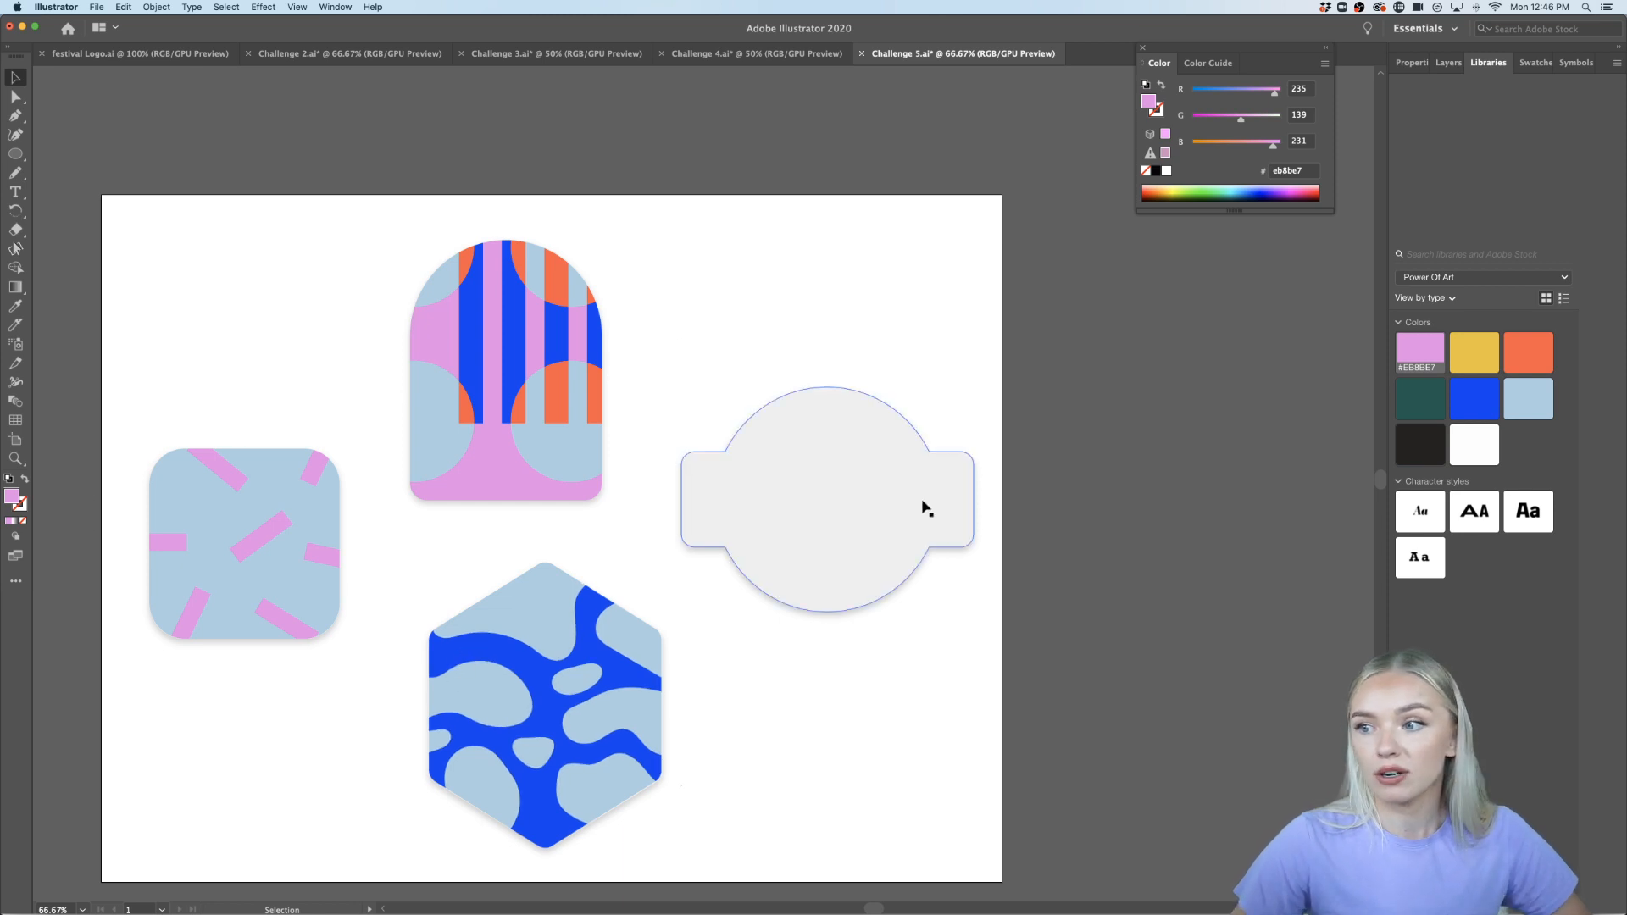
pyautogui.hscroll(1, 926, 505)
pyautogui.scroll(1, 900, 498)
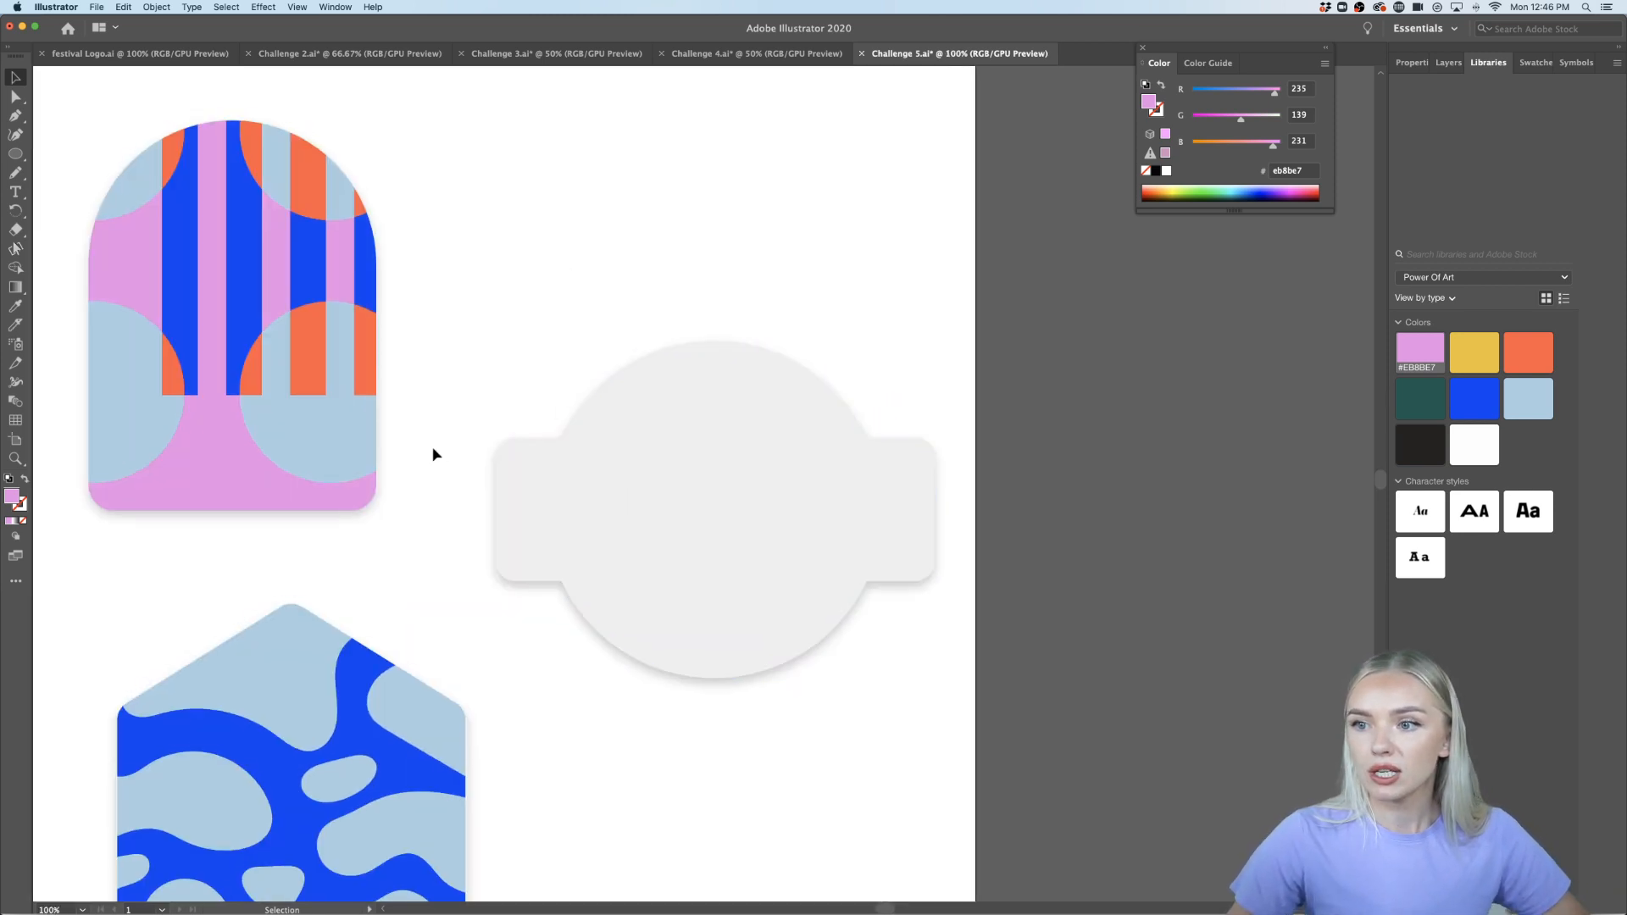
pyautogui.hscroll(-5, 427, 354)
pyautogui.scroll(-2, 426, 355)
pyautogui.hscroll(-2, 426, 355)
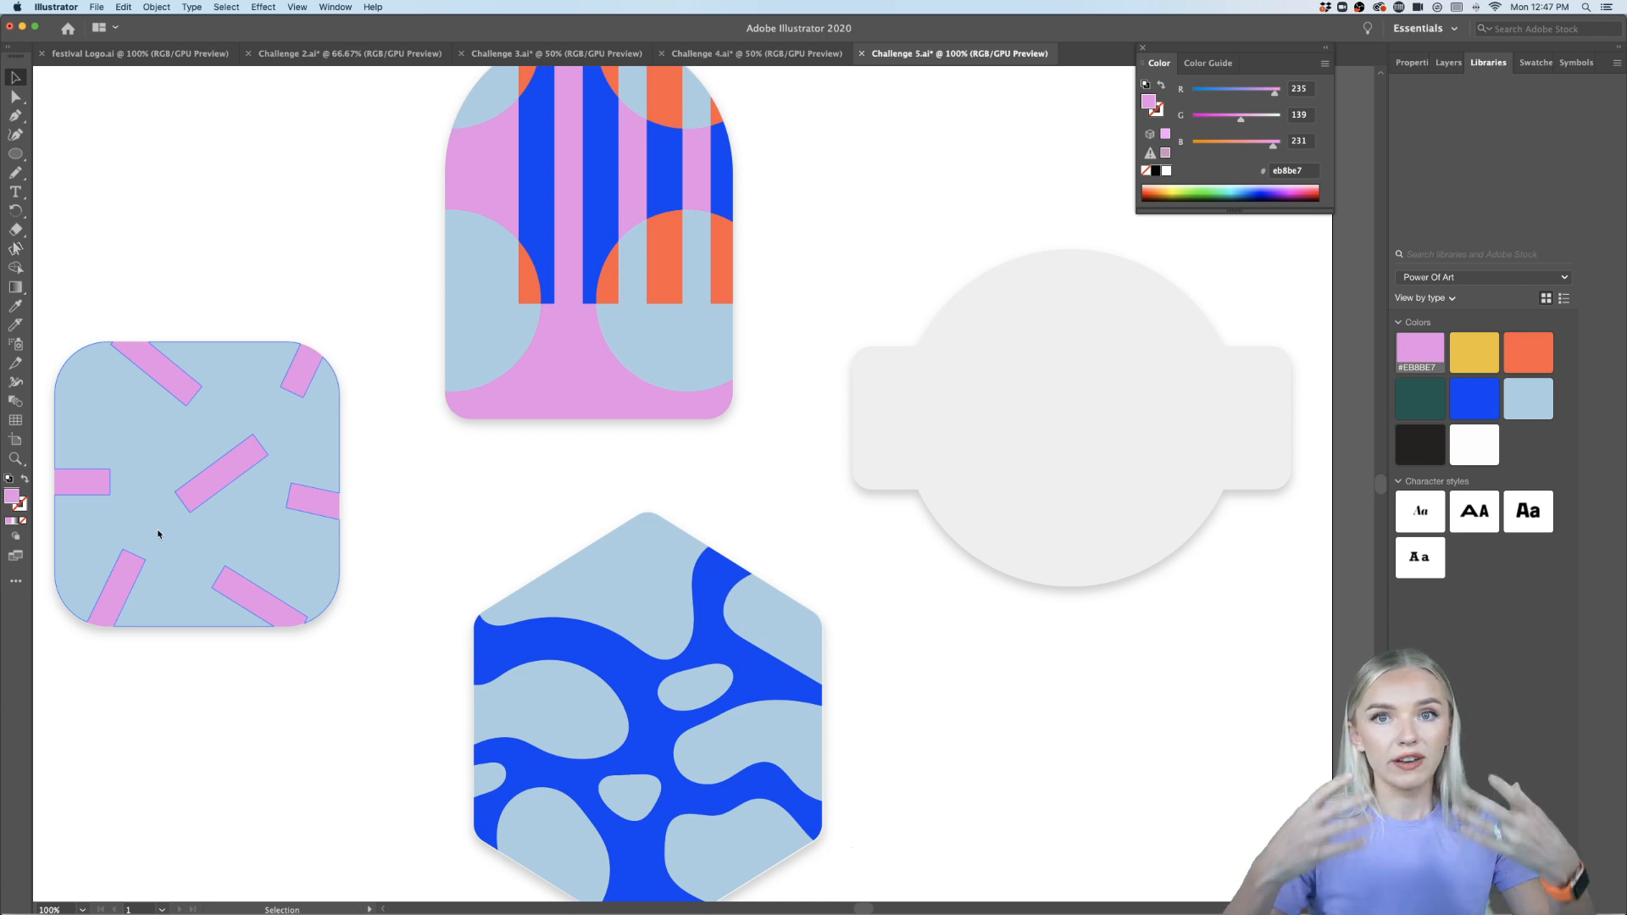
pyautogui.click(1024, 664)
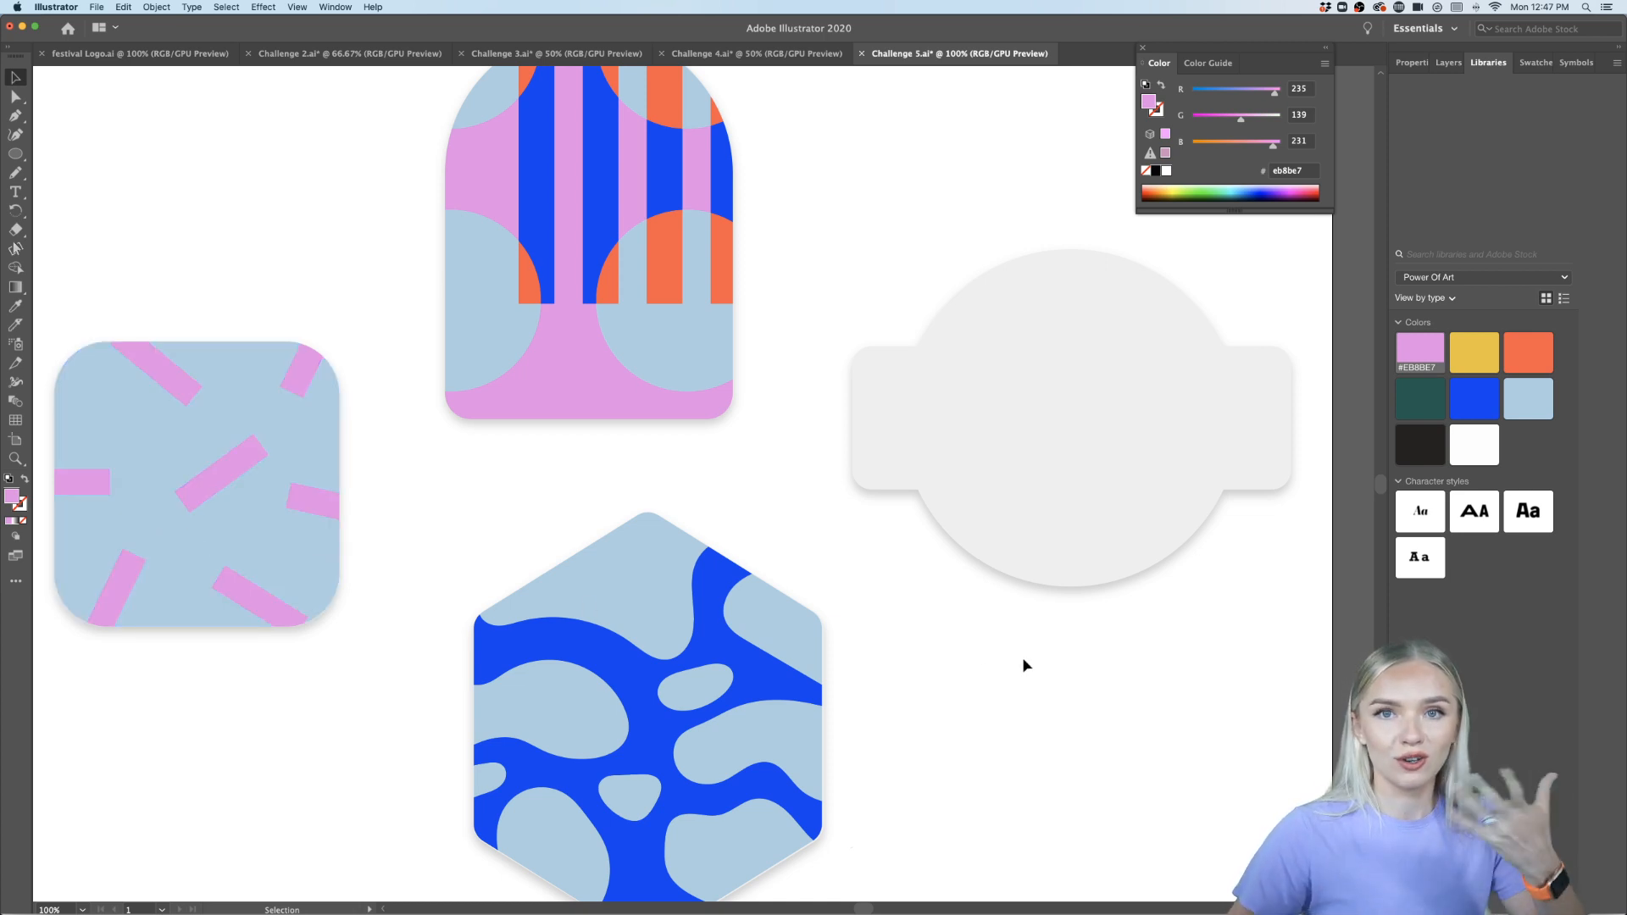
# Draw seven wavy diagonal lines across the grey badge sticker with the Pencil tool, extending them beyond its edges
pyautogui.hscroll(7, 1024, 664)
pyautogui.scroll(2, 1023, 665)
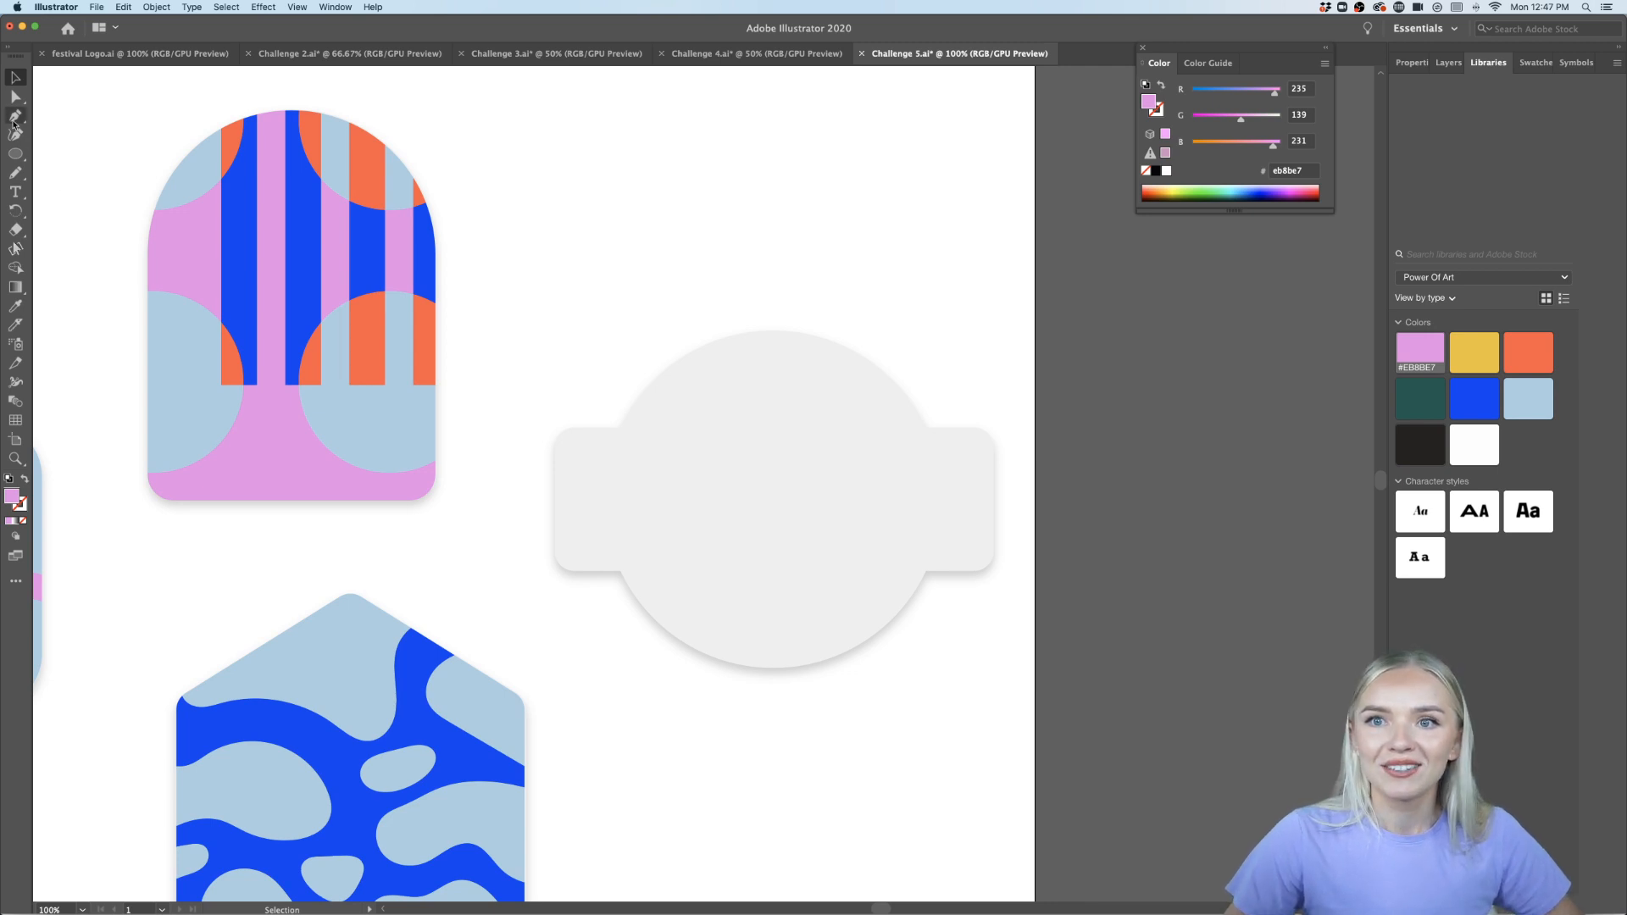
pyautogui.click(13, 173)
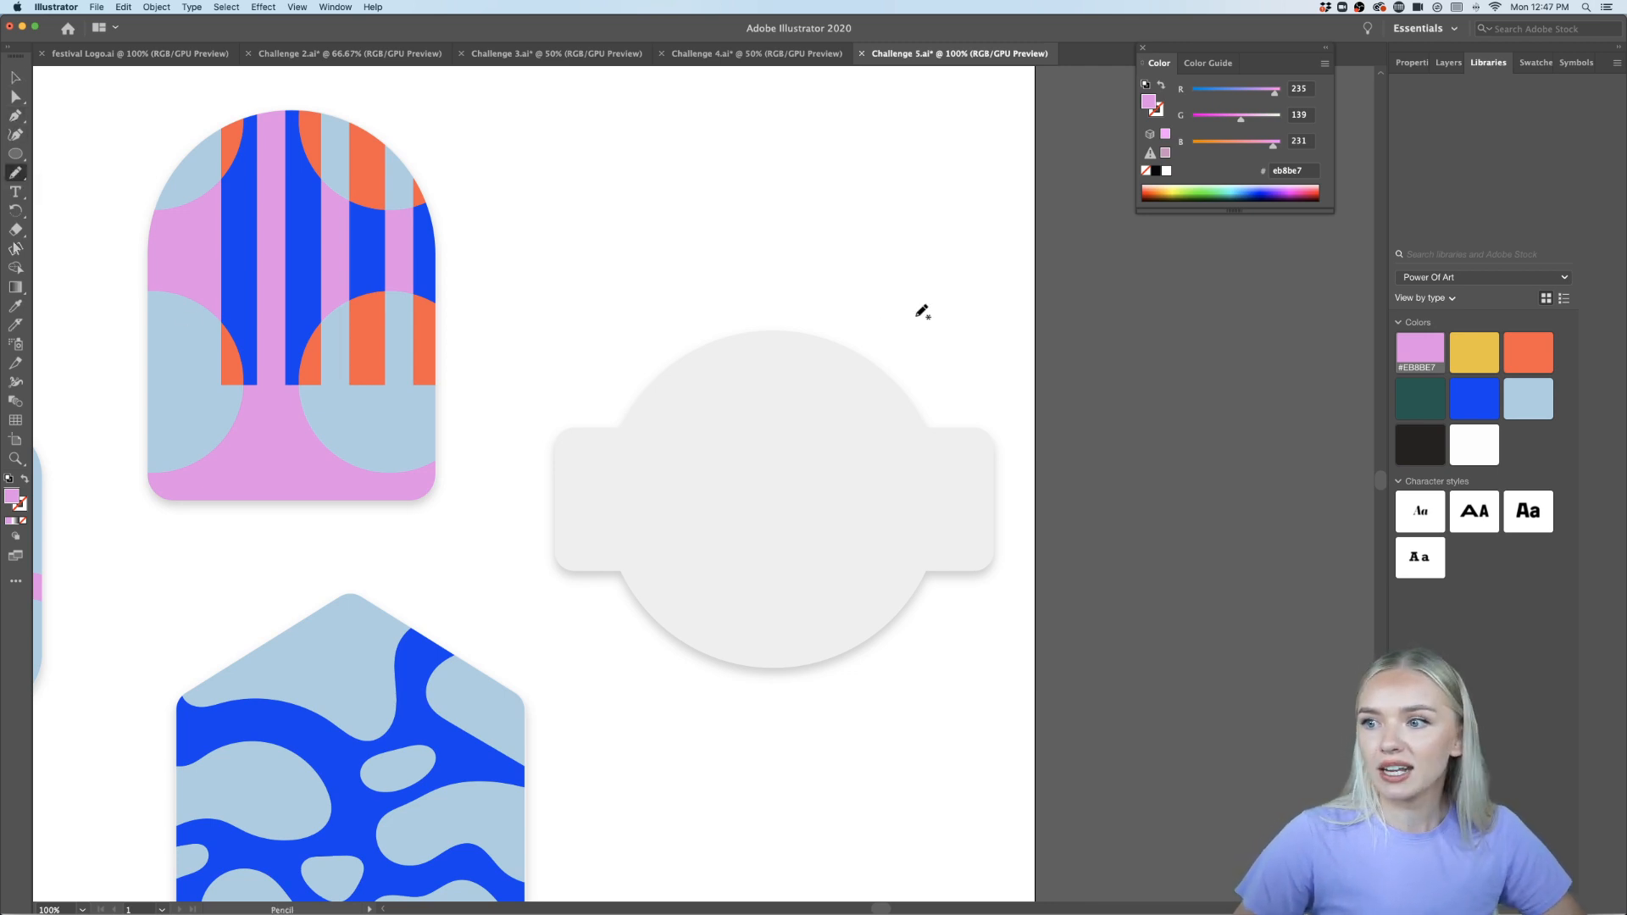
pyautogui.moveTo(768, 315)
pyautogui.mouseDown()
pyautogui.moveTo(724, 347)
pyautogui.moveTo(564, 678)
pyautogui.mouseUp()
pyautogui.moveTo(833, 310); pyautogui.dragTo(633, 650)
pyautogui.moveTo(869, 324); pyautogui.dragTo(644, 680)
pyautogui.moveTo(750, 642)
pyautogui.mouseDown()
pyautogui.moveTo(932, 346)
pyautogui.moveTo(661, 775)
pyautogui.mouseUp()
pyautogui.press('super+z')
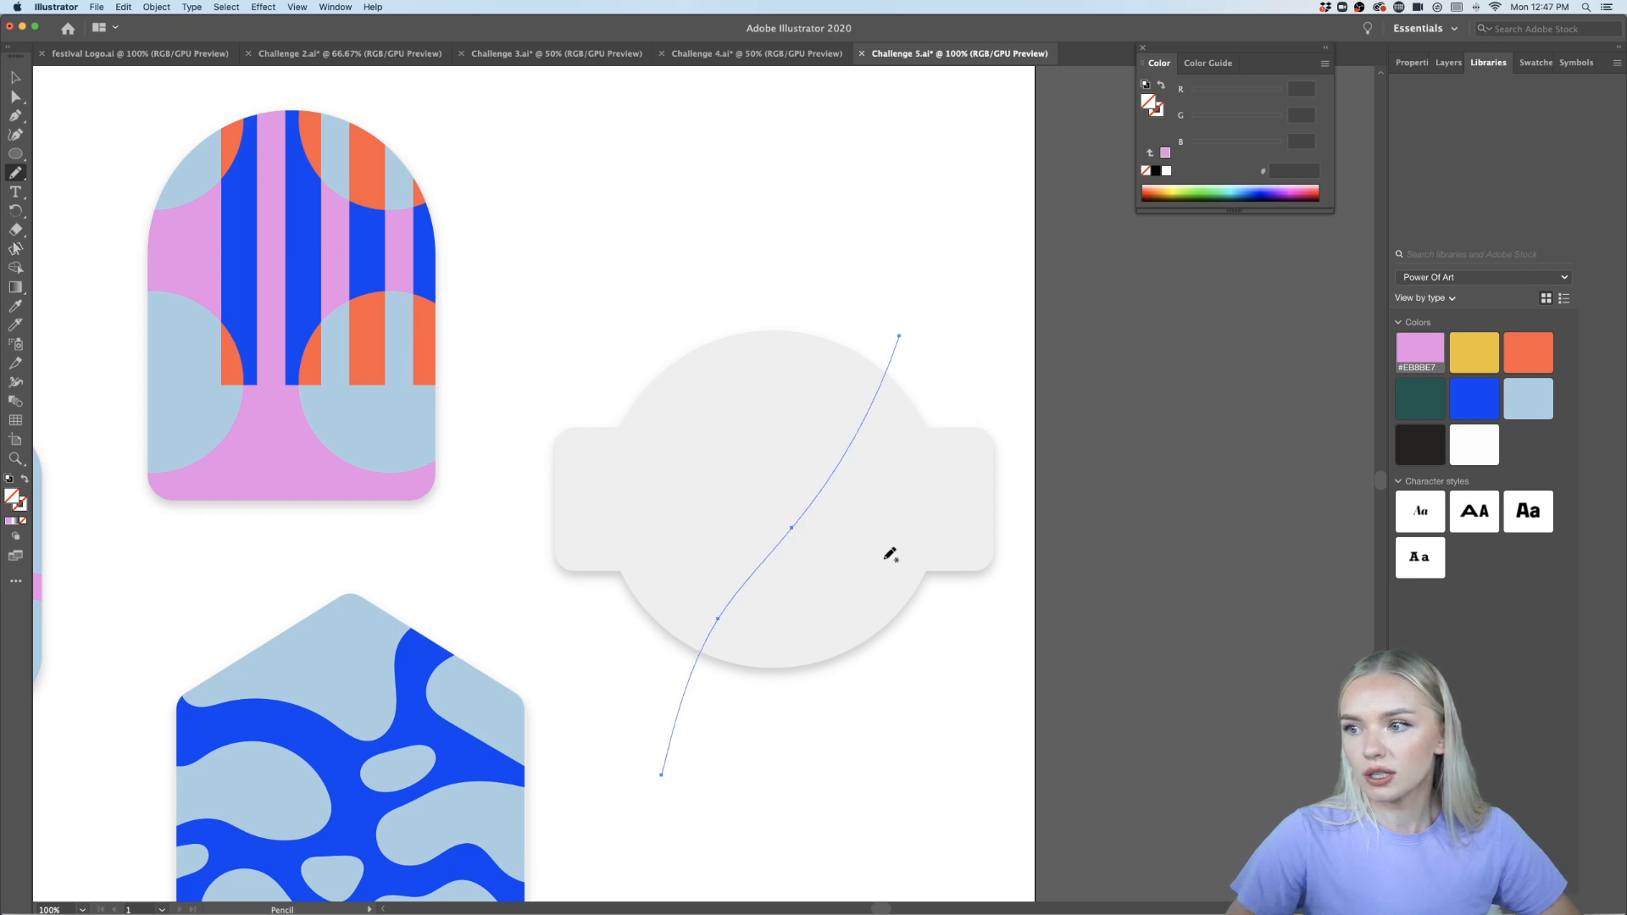
pyautogui.moveTo(927, 373)
pyautogui.mouseDown()
pyautogui.moveTo(843, 563)
pyautogui.moveTo(733, 741)
pyautogui.moveTo(912, 524)
pyautogui.moveTo(800, 722)
pyautogui.mouseUp()
pyautogui.moveTo(695, 312); pyautogui.dragTo(504, 596)
pyautogui.click(15, 77)
pyautogui.moveTo(1062, 299); pyautogui.dragTo(590, 703)
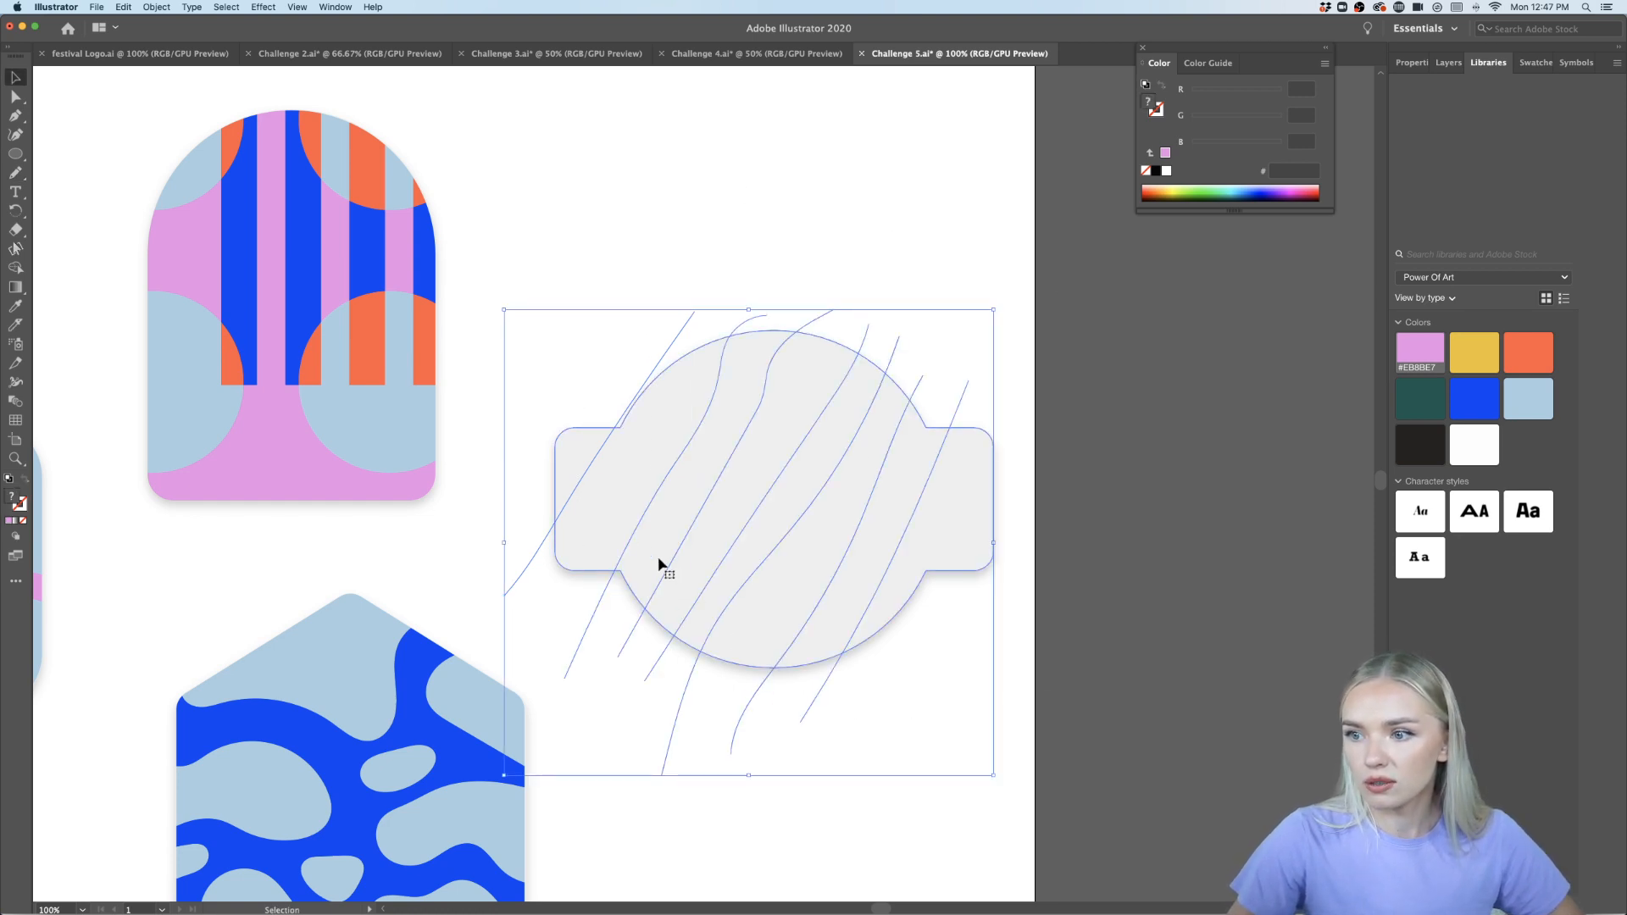
pyautogui.click(10, 521)
pyautogui.click(500, 176)
pyautogui.click(997, 617)
pyautogui.press('Delete')
pyautogui.click(992, 534)
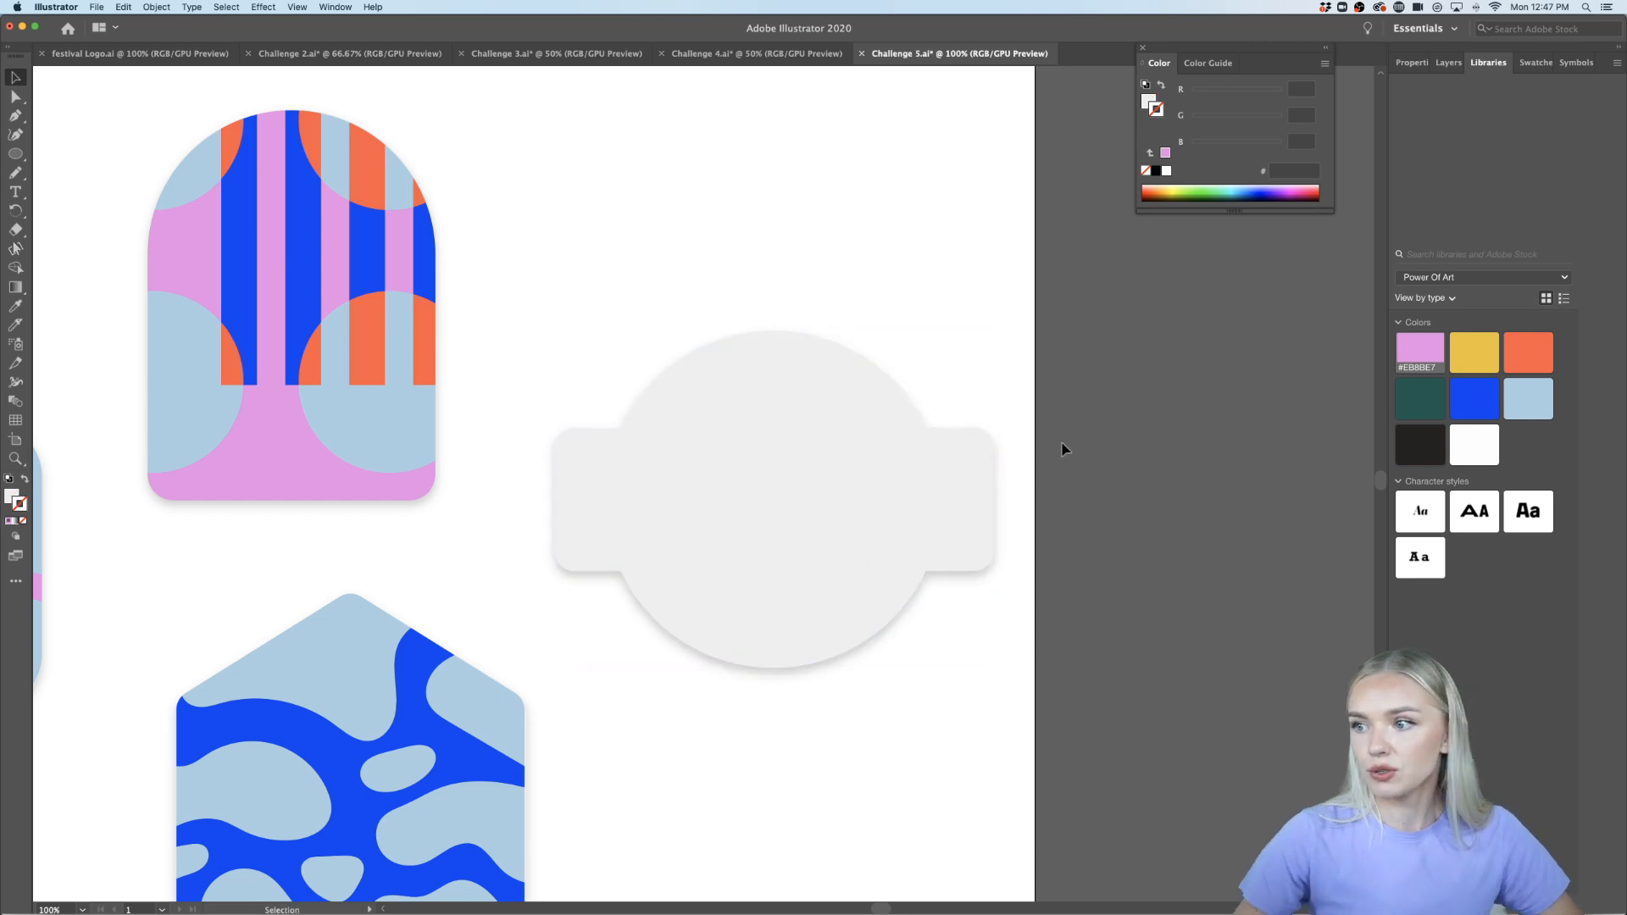
# Select only the seven wavy lines and give them a pink #EB8BE7 stroke
pyautogui.moveTo(619, 700); pyautogui.dragTo(619, 702)
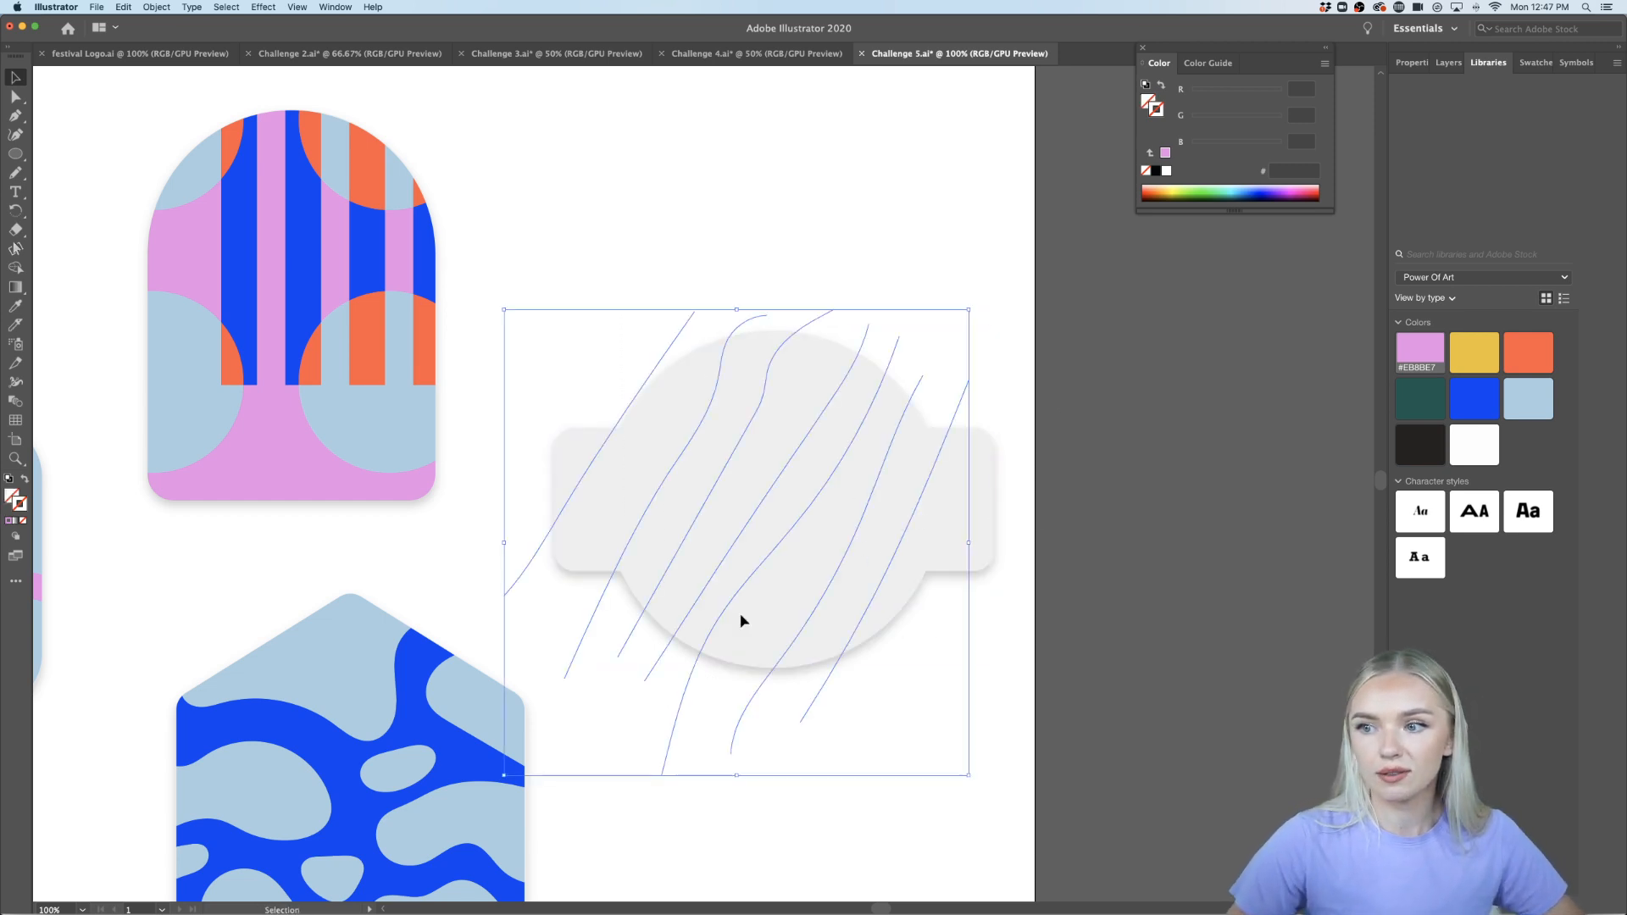
pyautogui.click(12, 521)
pyautogui.click(1111, 545)
# Stretch the third wavy line slightly beyond the badge's upper edge and shift the leftmost line inward towards its neighbour
pyautogui.hscroll(2, 932, 574)
pyautogui.scroll(2, 999, 574)
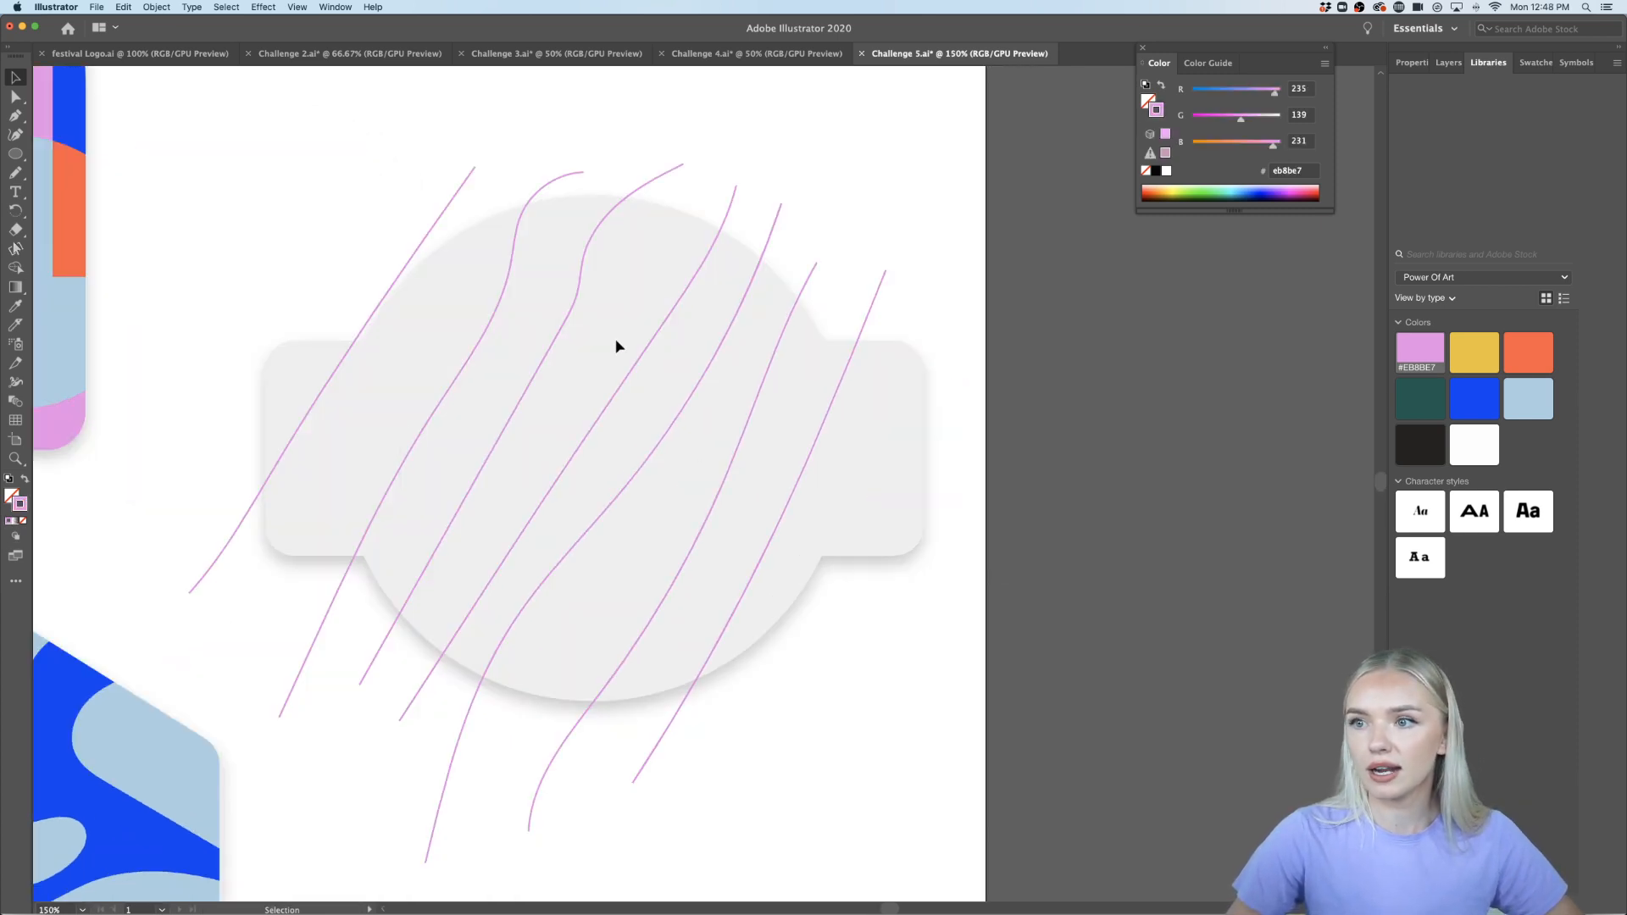
pyautogui.click(566, 331)
pyautogui.moveTo(681, 166); pyautogui.dragTo(701, 149)
pyautogui.moveTo(428, 241); pyautogui.dragTo(470, 239)
pyautogui.click(990, 227)
pyautogui.scroll(-2, 979, 303)
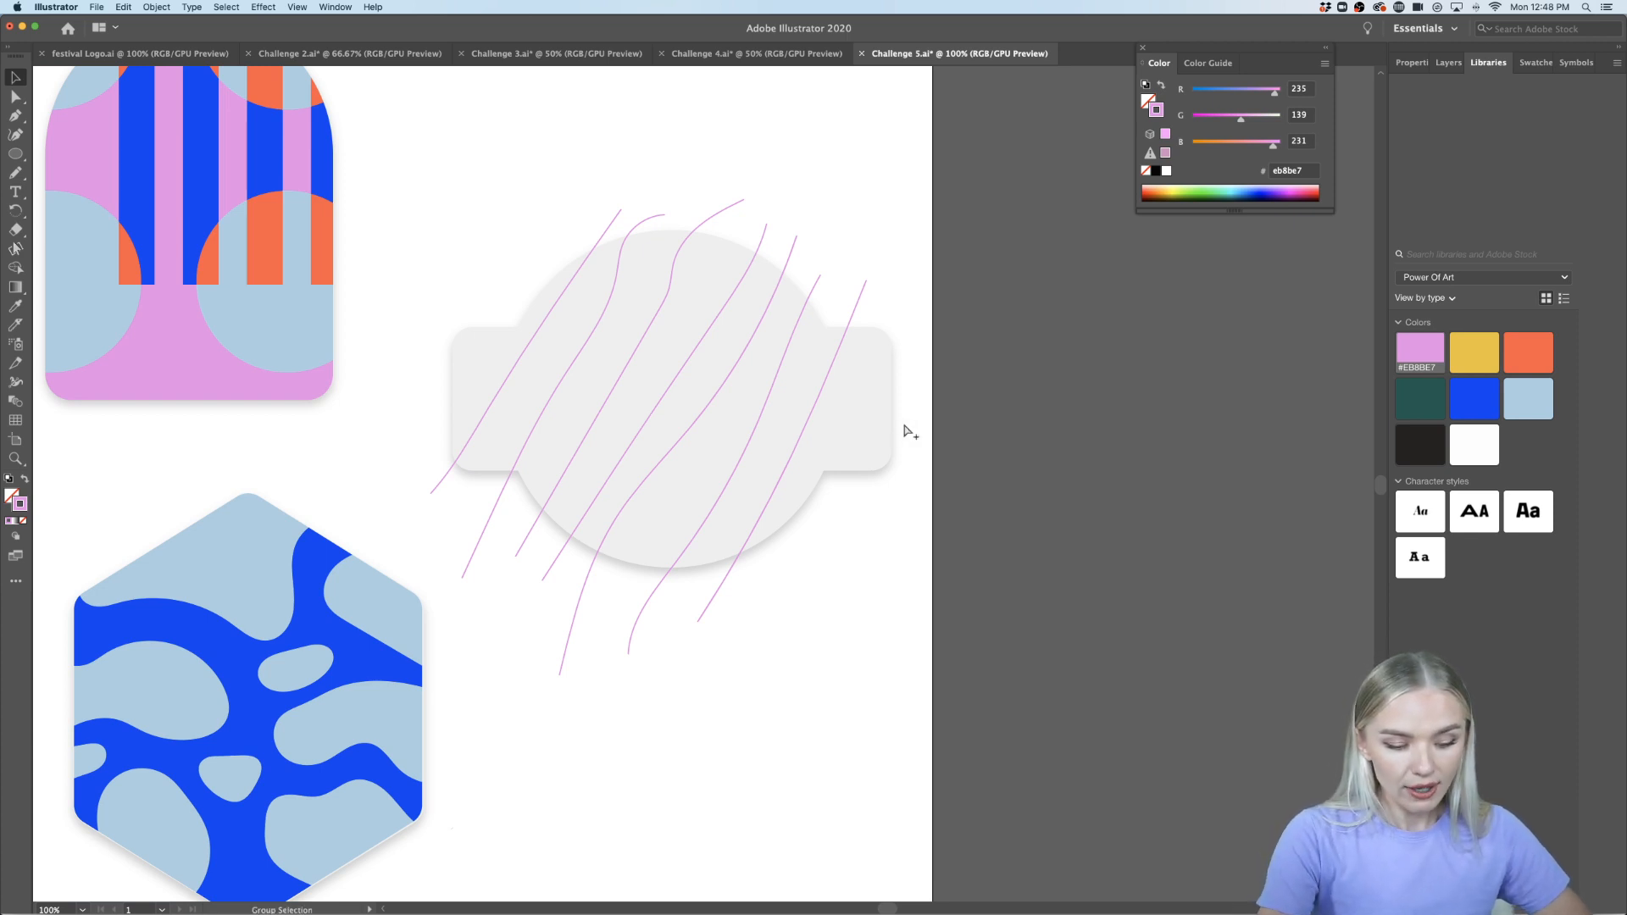
# Duplicate the grey badge shape and place the copy exactly over the original badge
pyautogui.click(903, 431)
pyautogui.click(1012, 281)
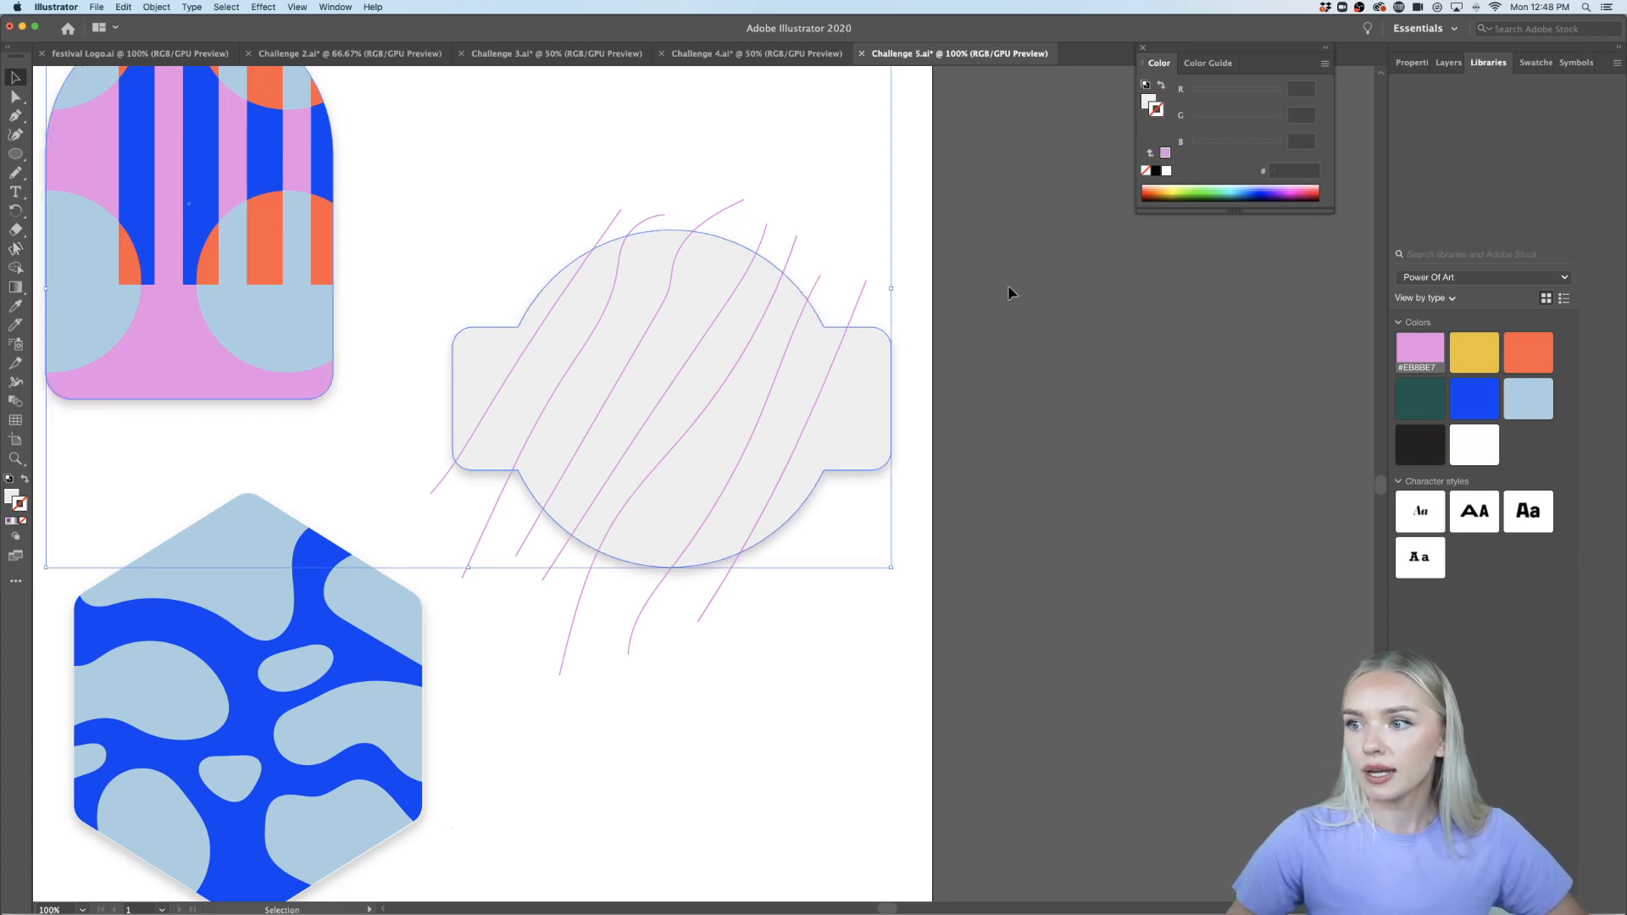
pyautogui.moveTo(540, 657); pyautogui.dragTo(564, 682)
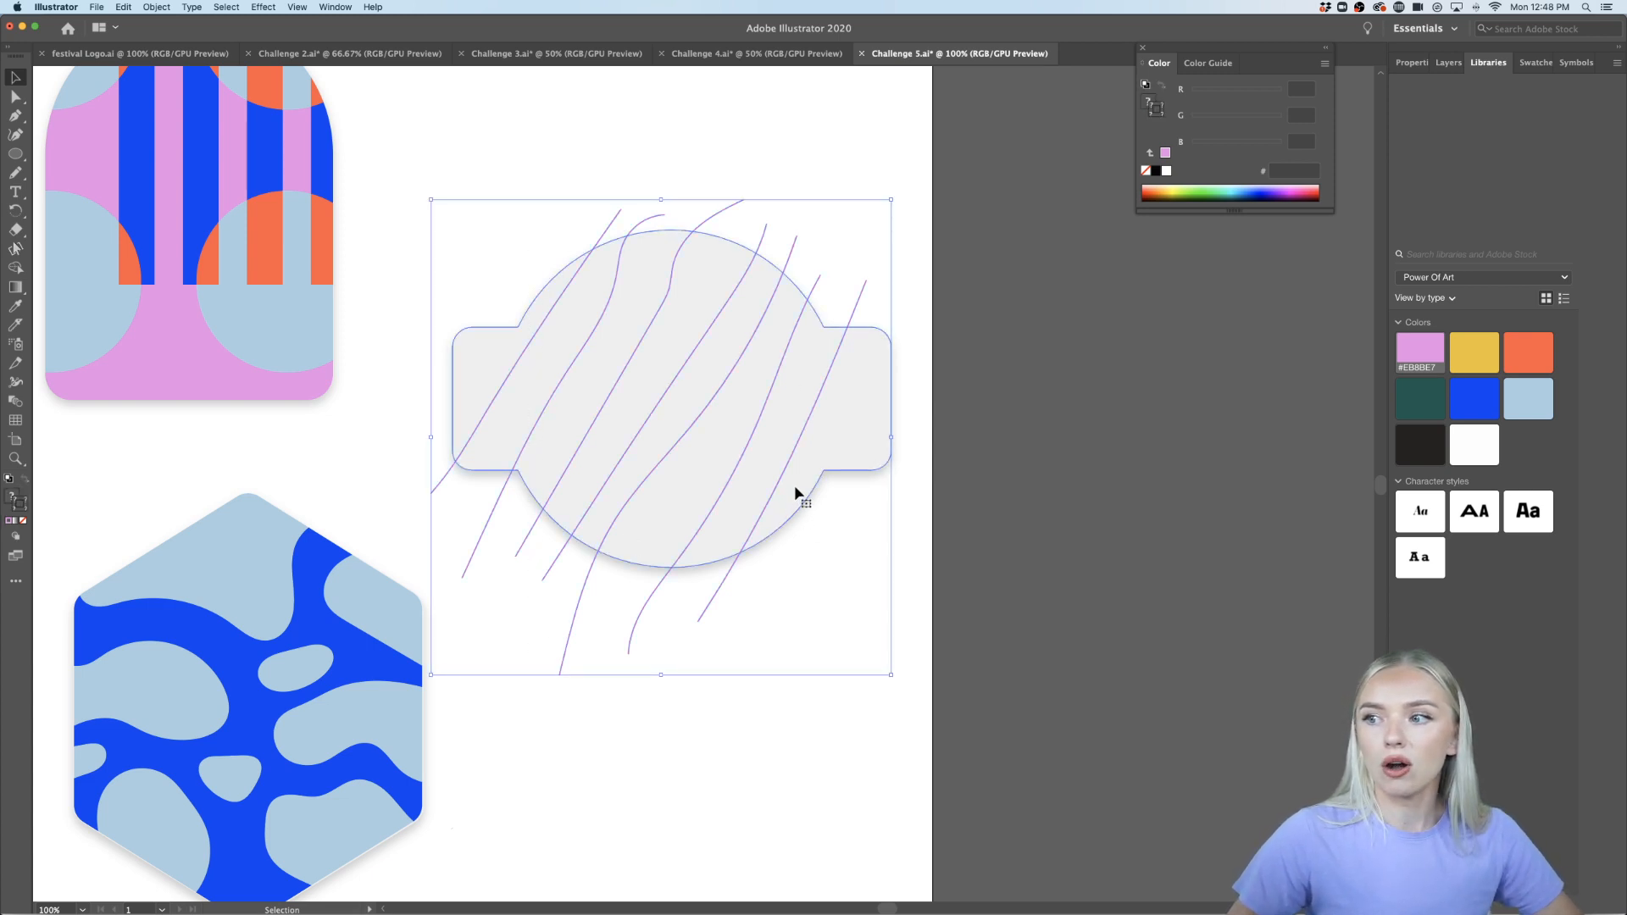
pyautogui.click(1001, 485)
pyautogui.click(845, 418)
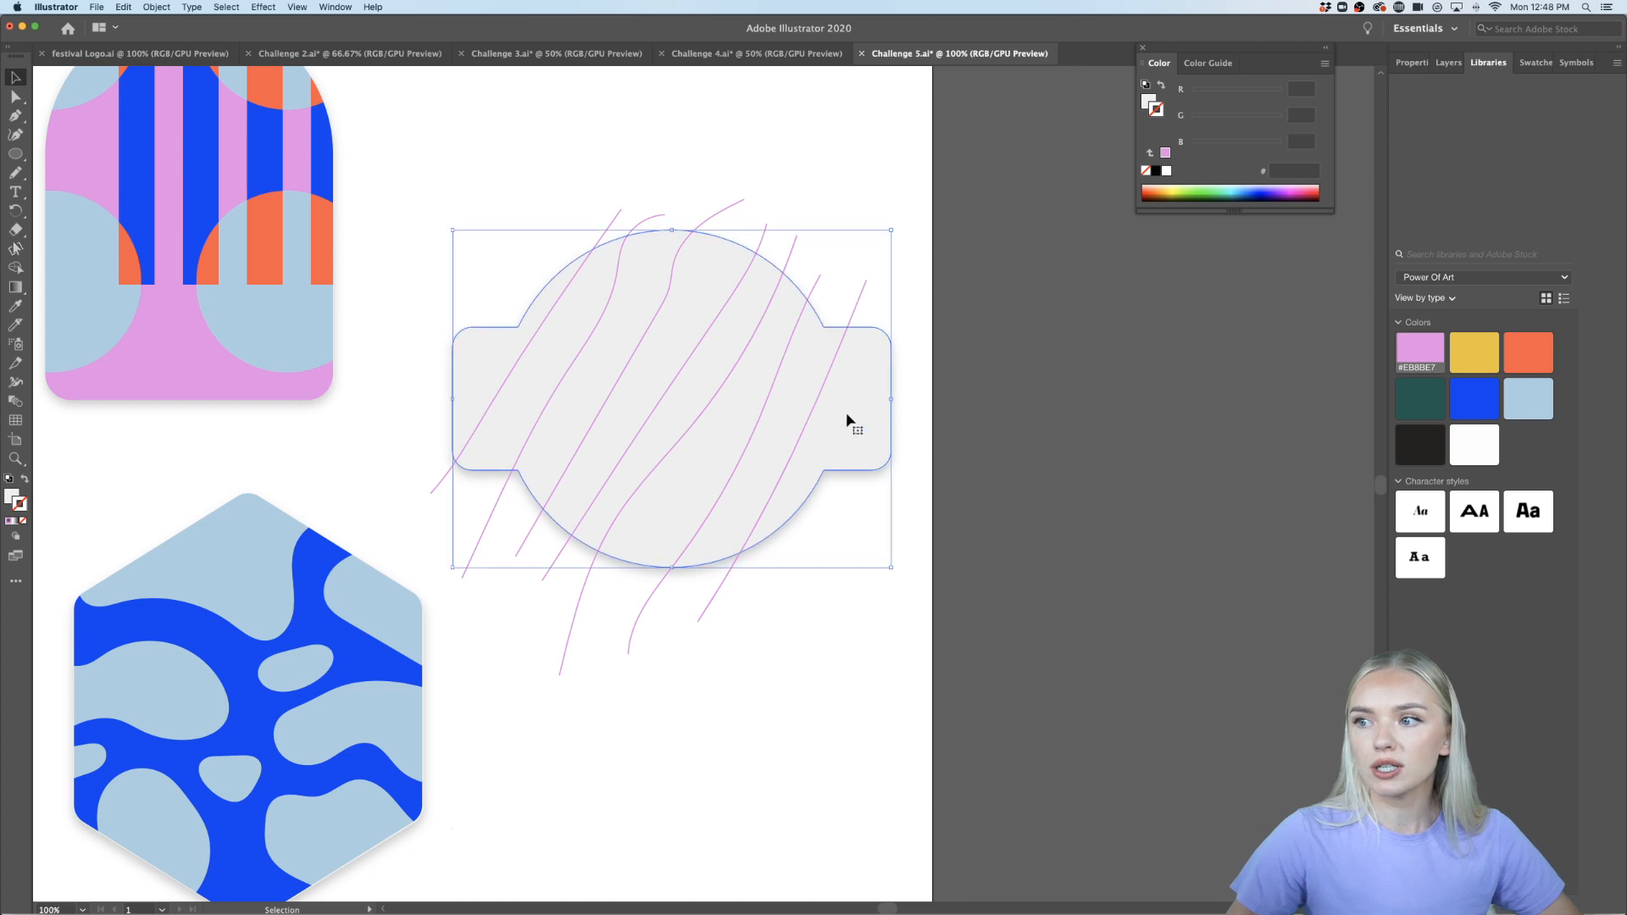
pyautogui.click(1050, 504)
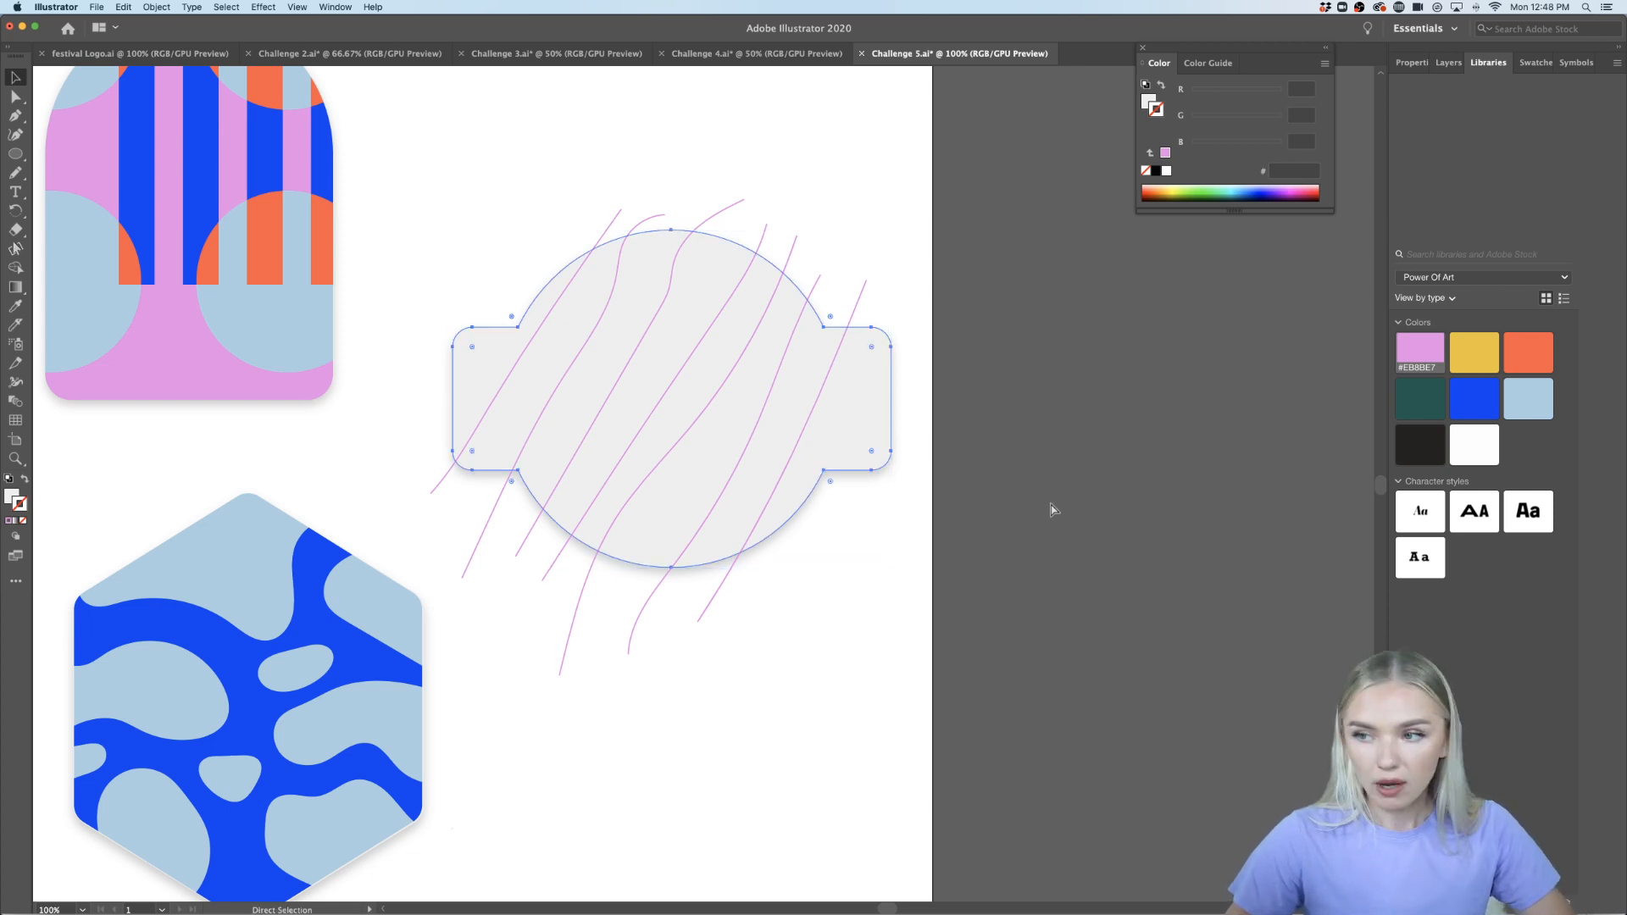
pyautogui.click(907, 446)
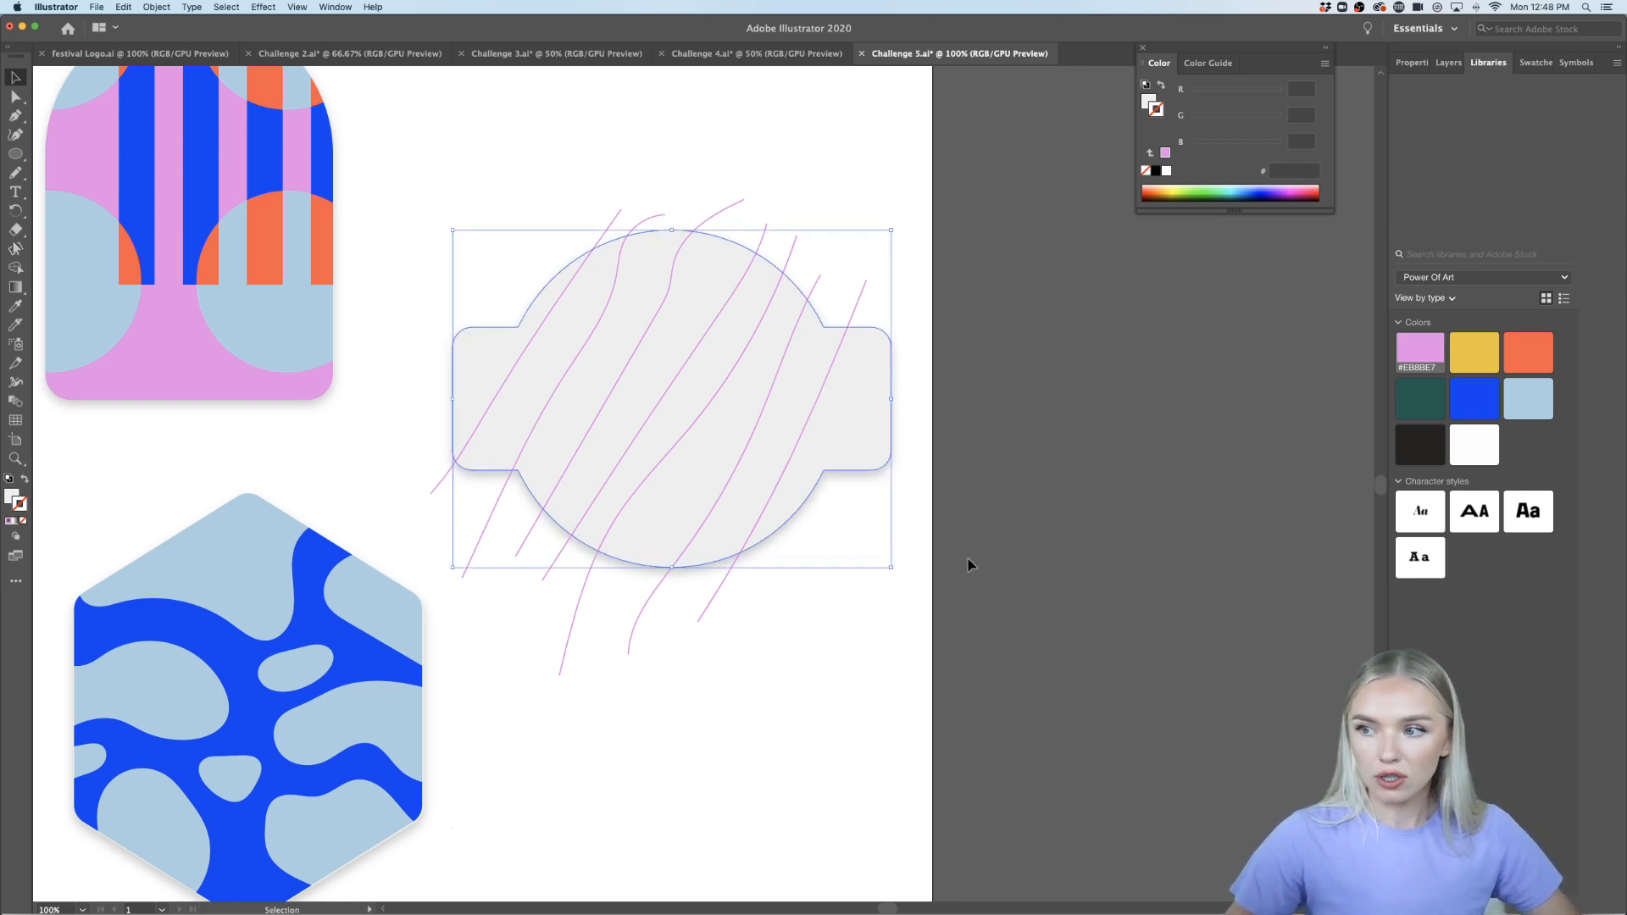
pyautogui.click(979, 570)
pyautogui.press('super+v')
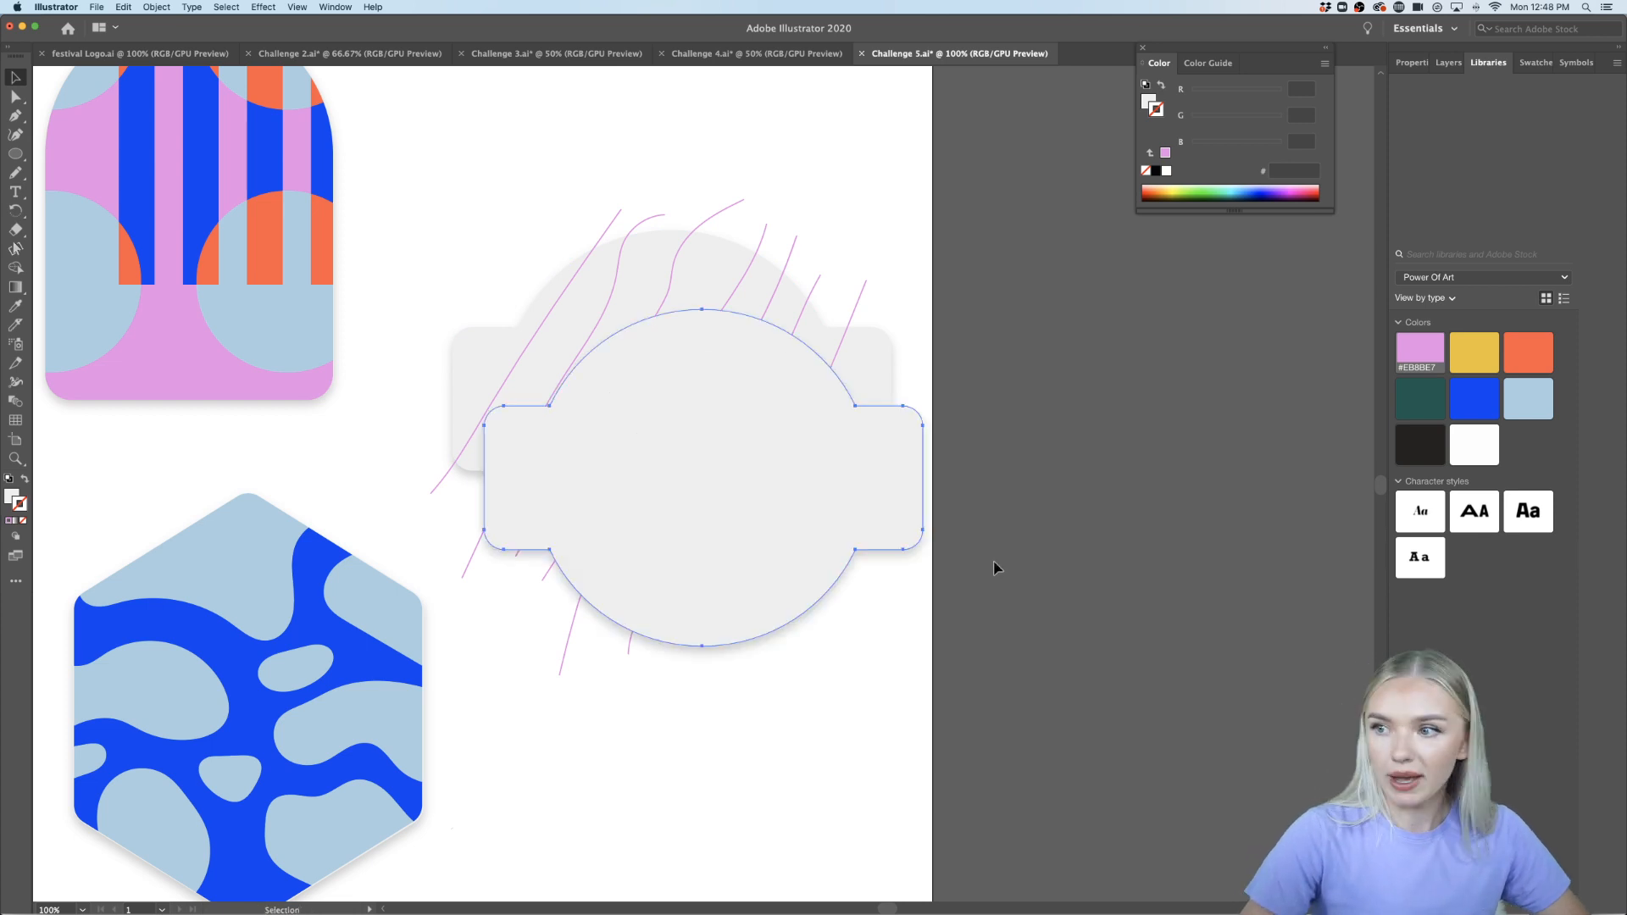
pyautogui.moveTo(814, 516); pyautogui.dragTo(747, 380)
# Remove the drop shadow from the badge copy and split it along the seven wavy lines with Pathfinder Divide
pyautogui.click(1412, 62)
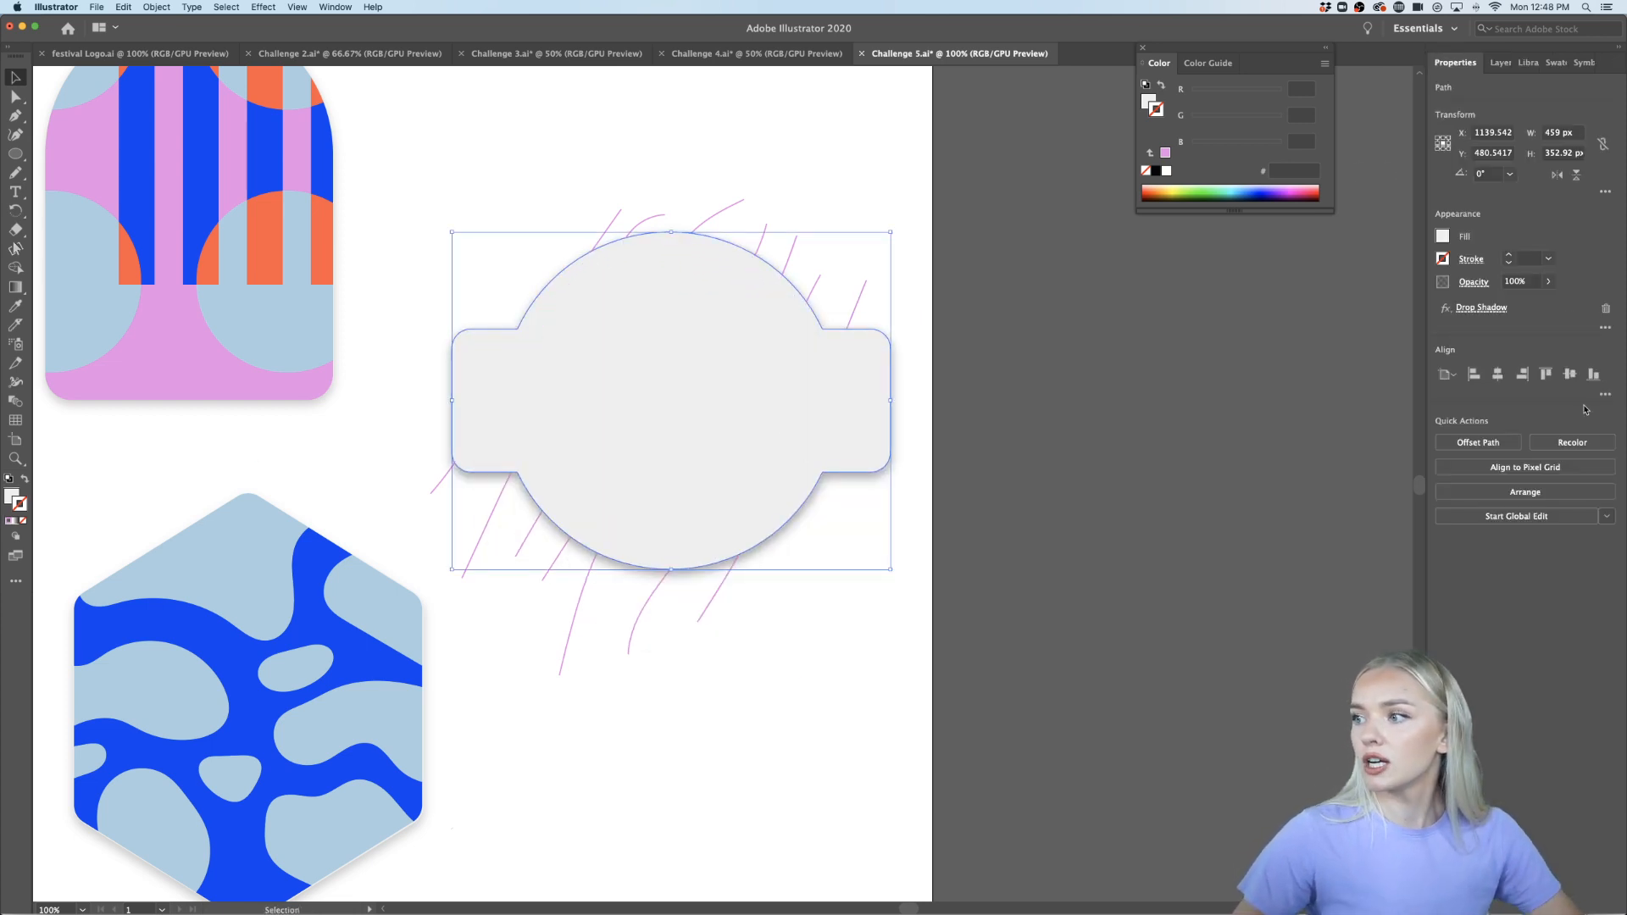
pyautogui.click(1605, 310)
pyautogui.moveTo(903, 180); pyautogui.dragTo(602, 441)
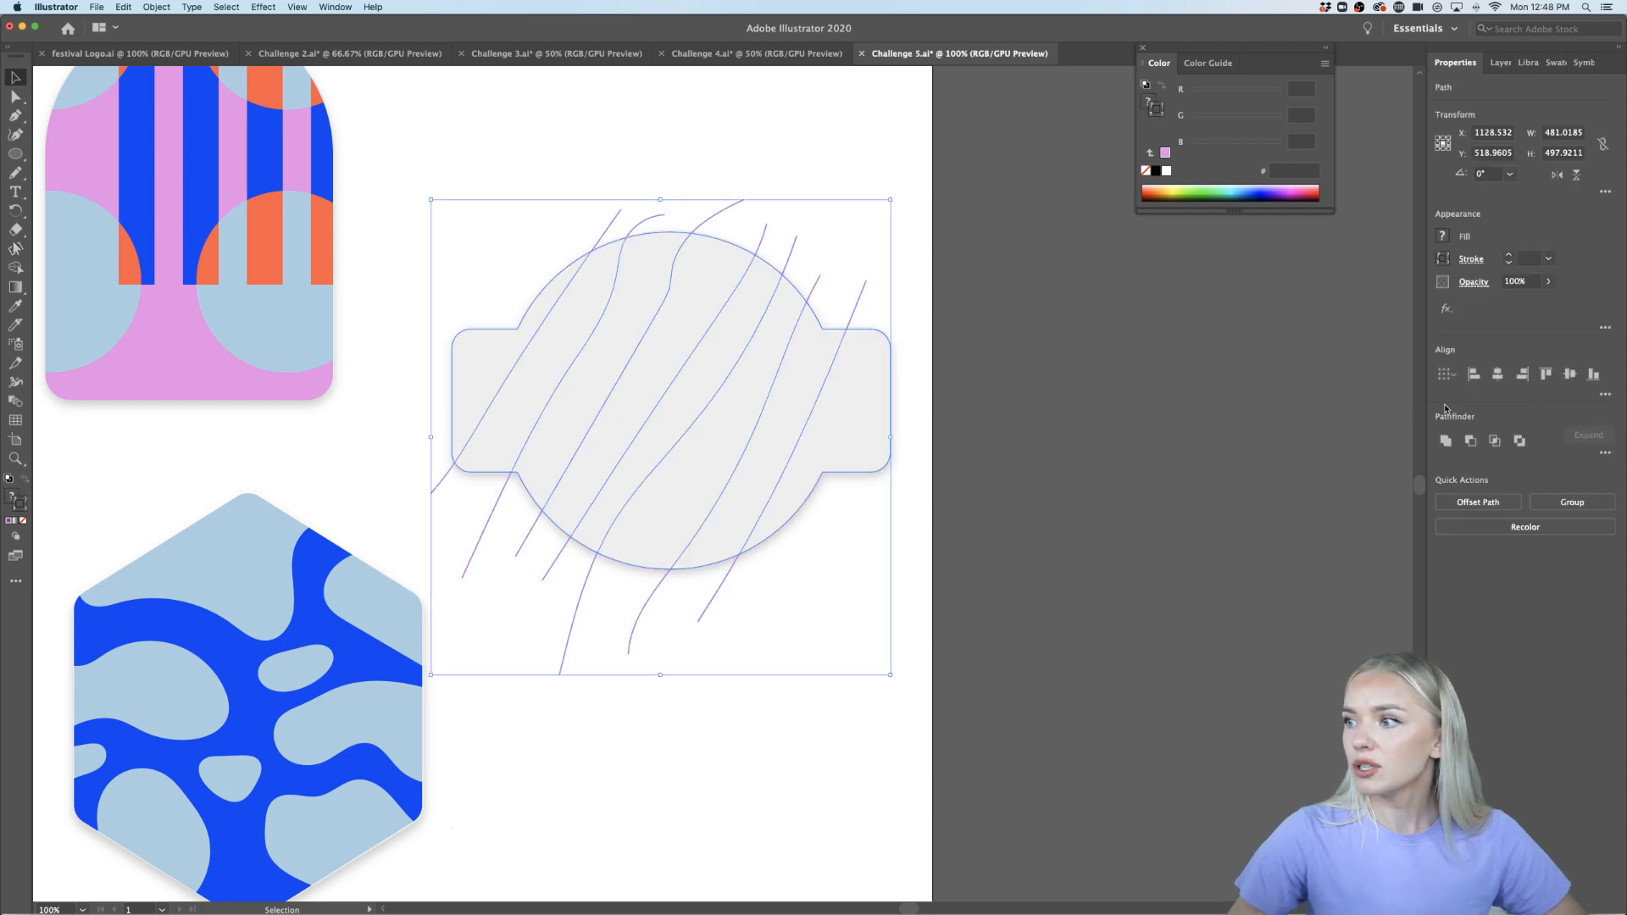
pyautogui.click(1605, 456)
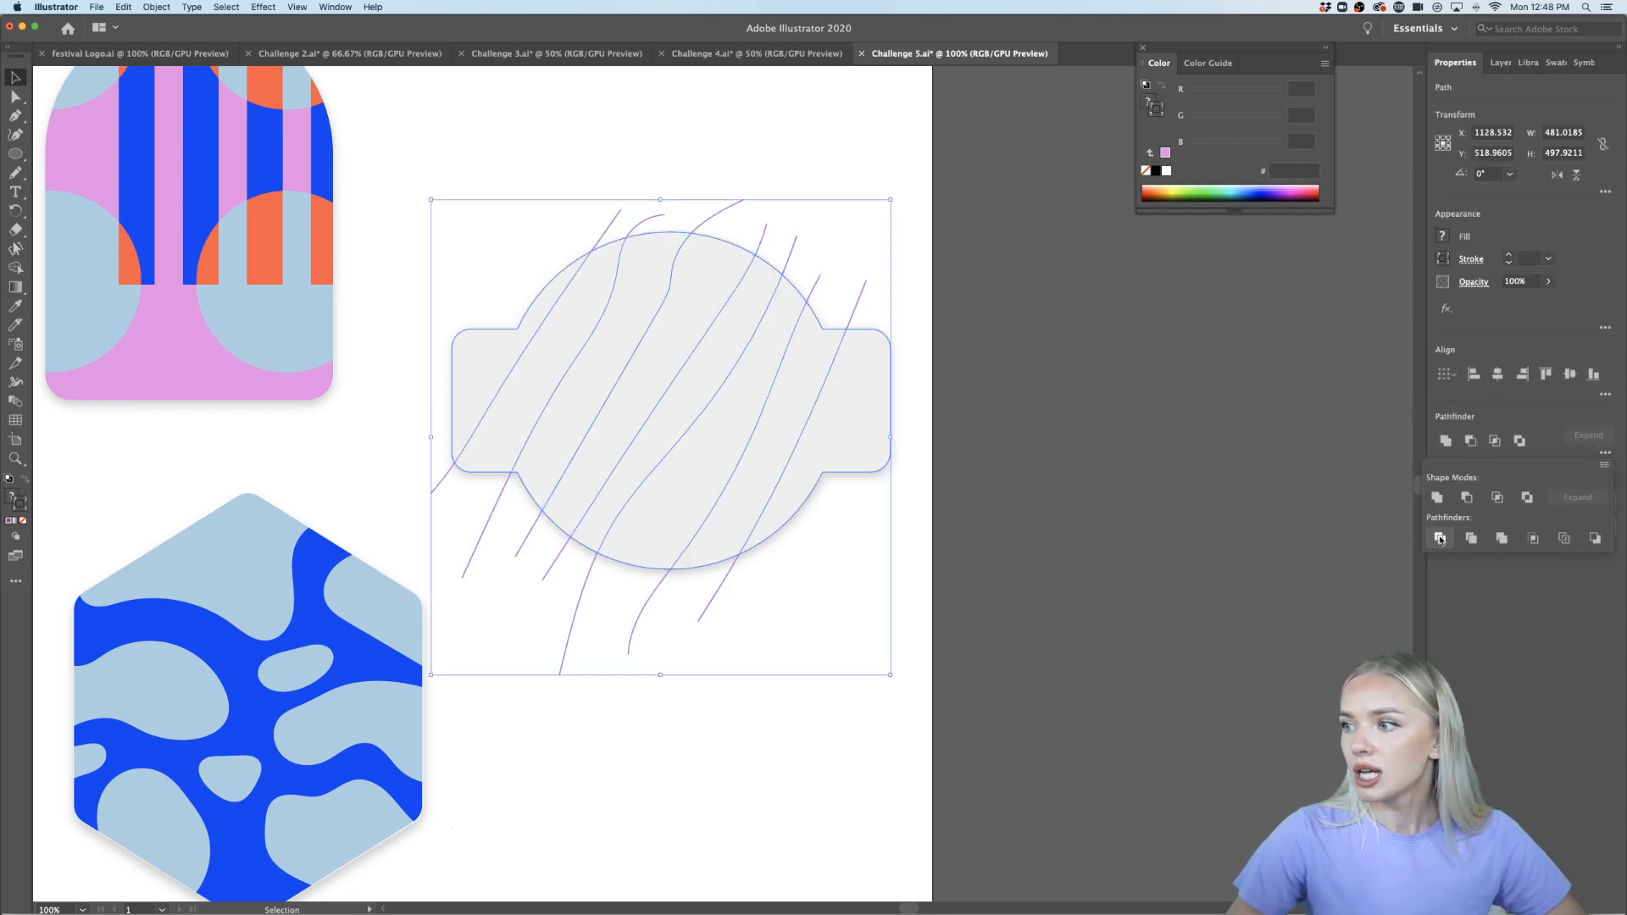
pyautogui.click(1440, 538)
pyautogui.click(1127, 454)
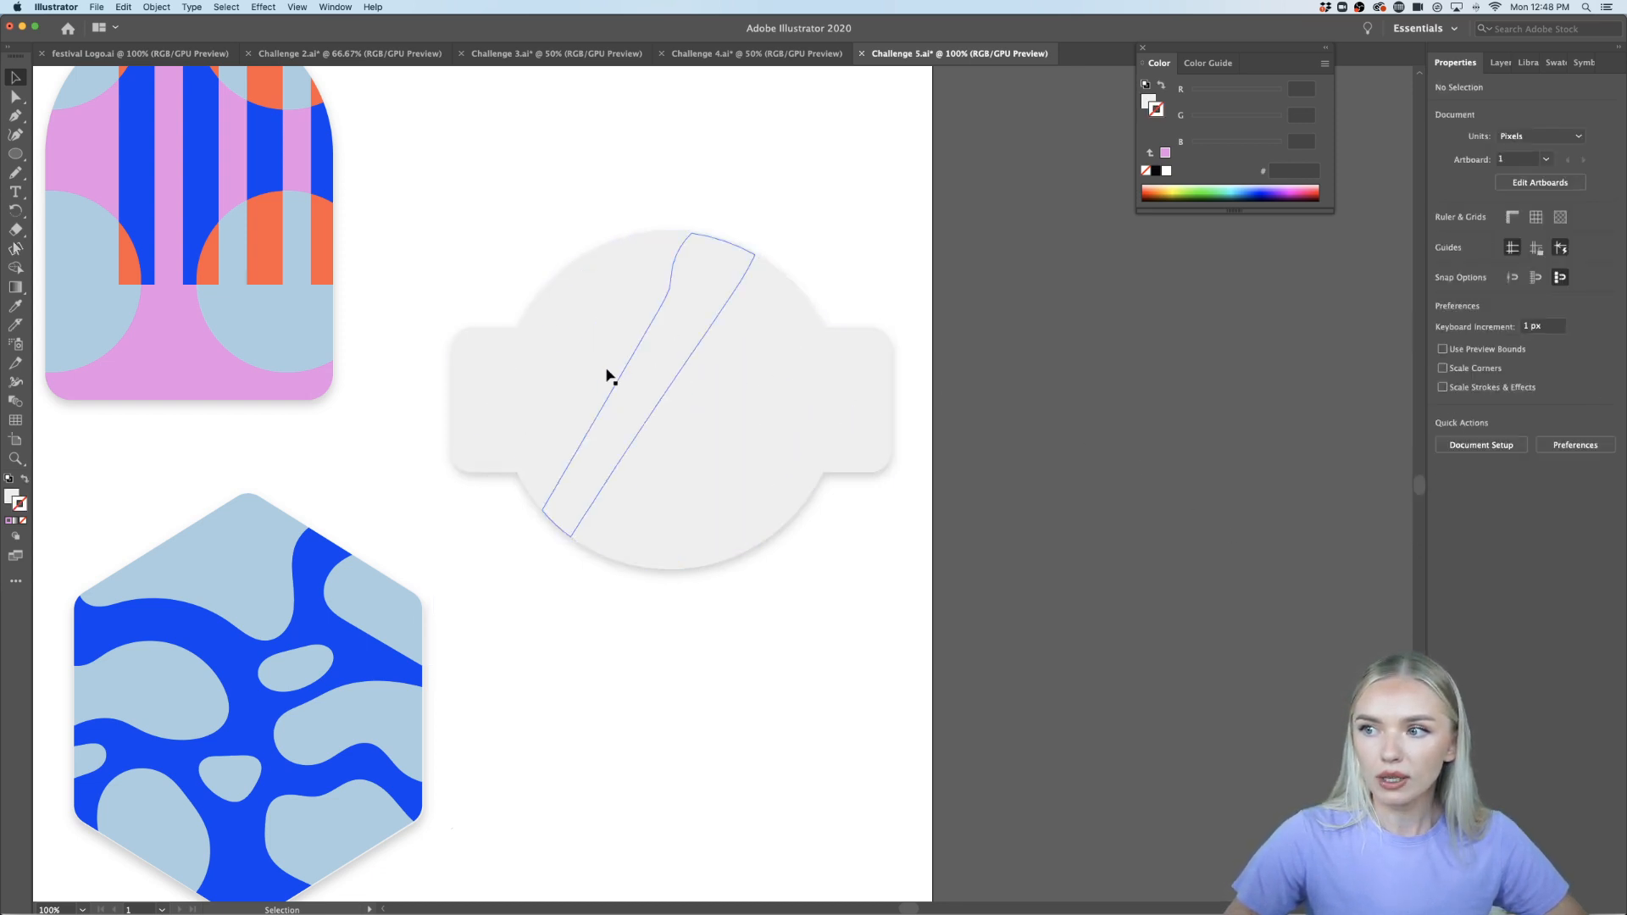
# Fill every other wavy stripe of the divided badge, starting with the rightmost piece, with blue #0540F4 and no stroke
pyautogui.doubleClick(842, 420)
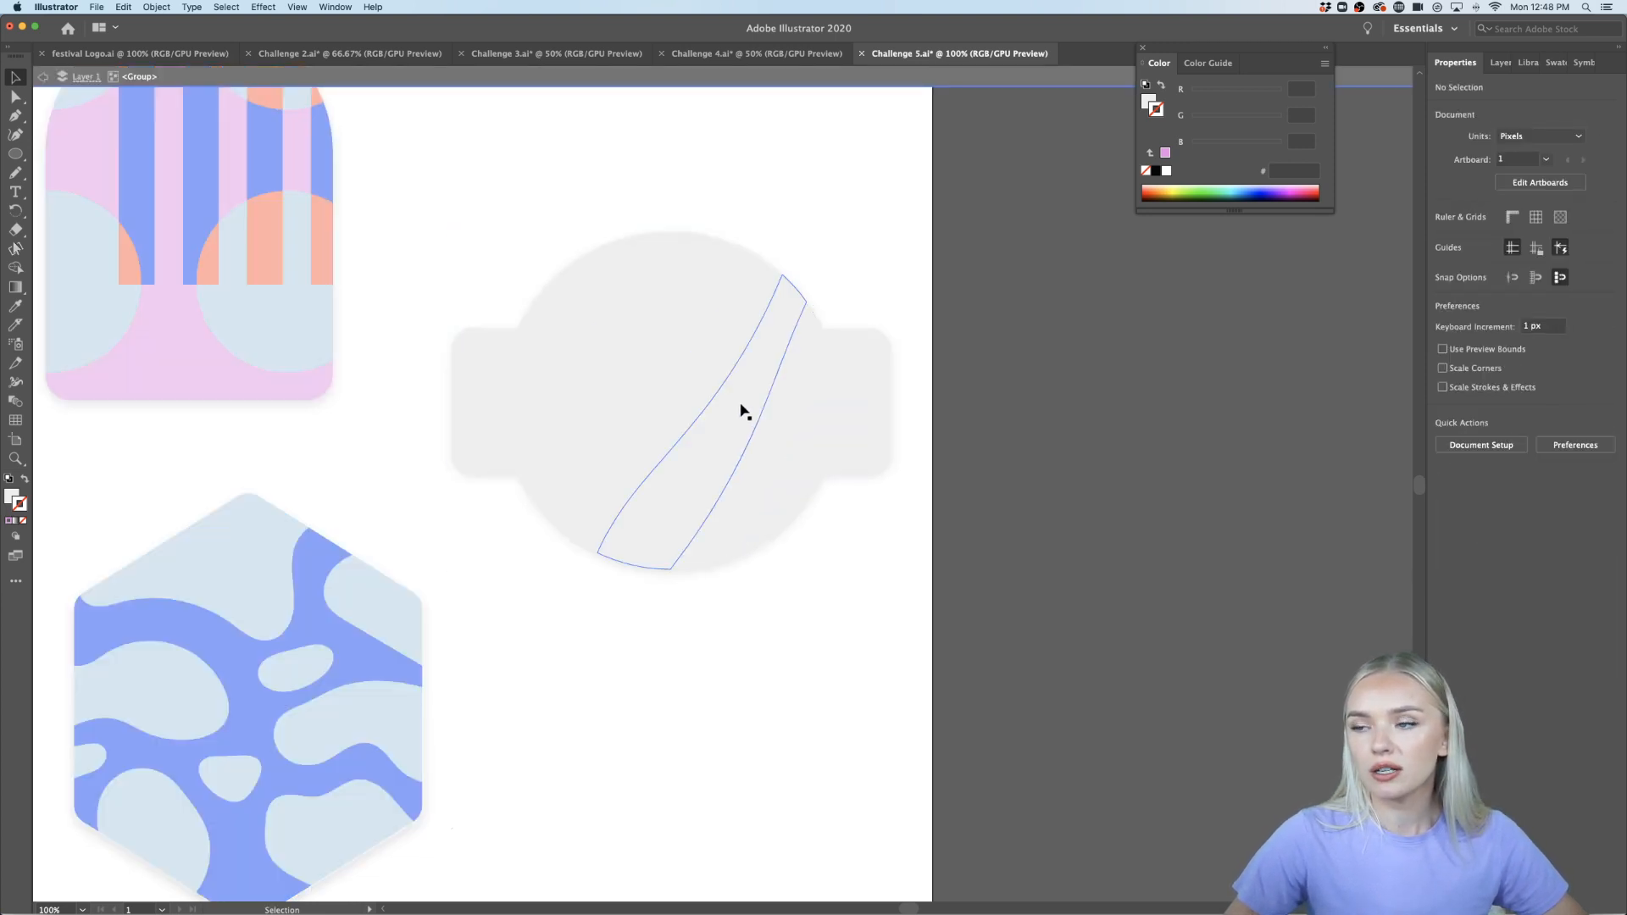
pyautogui.click(843, 414)
pyautogui.keyDown('shift'); pyautogui.click(735, 397); pyautogui.keyUp('shift')
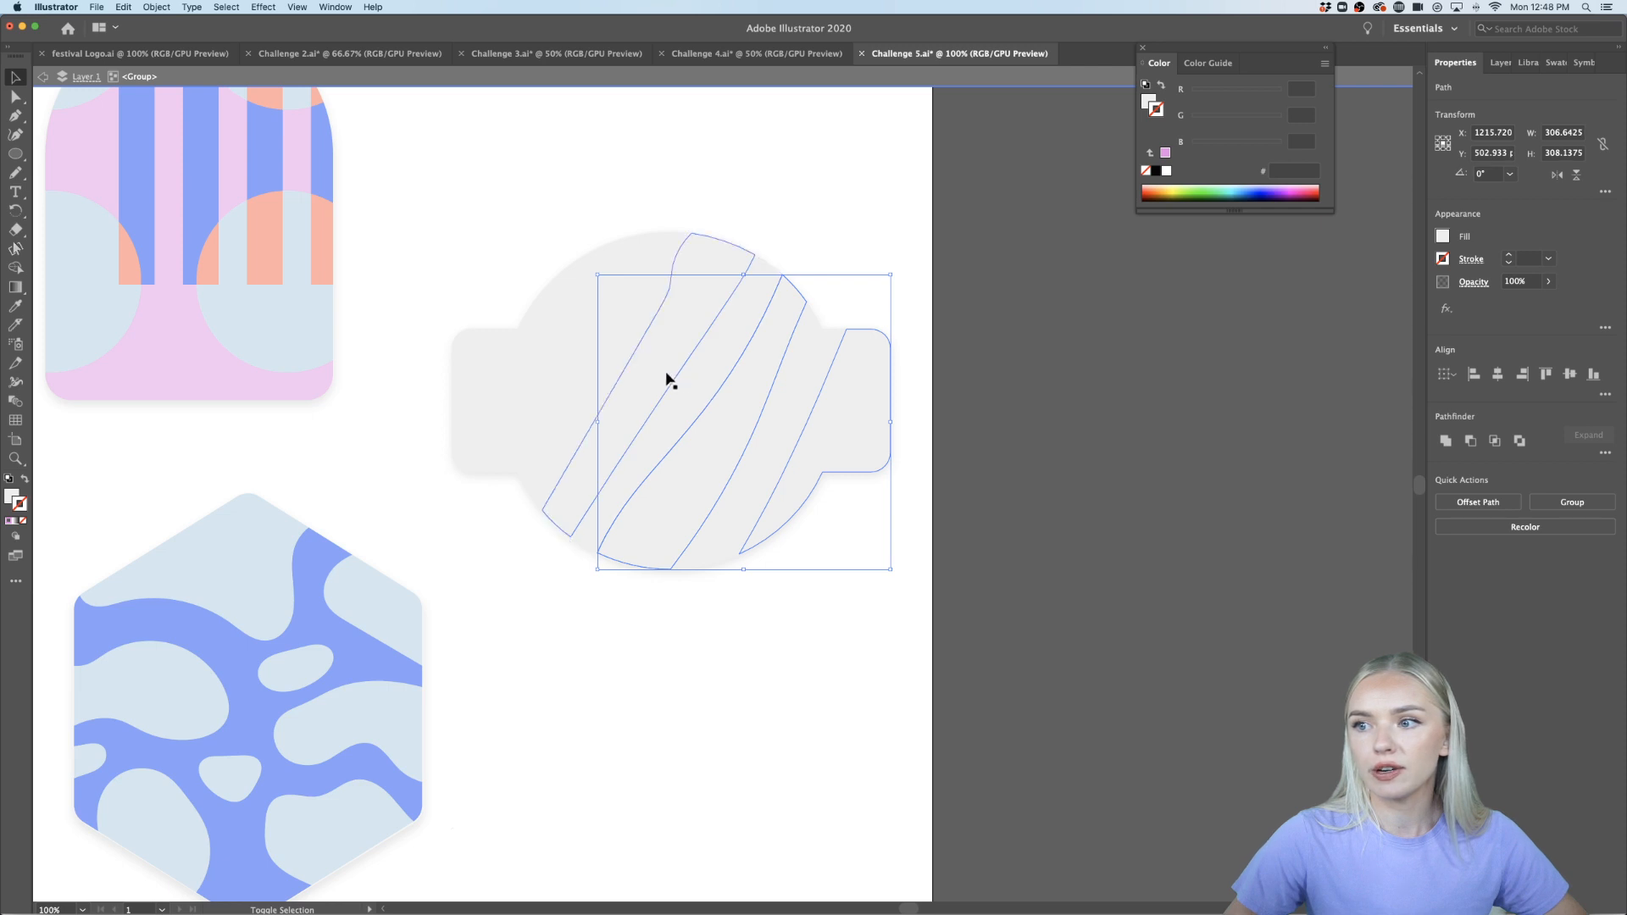
pyautogui.keyDown('shift'); pyautogui.click(659, 371); pyautogui.keyUp('shift')
pyautogui.keyDown('shift'); pyautogui.click(566, 359); pyautogui.keyUp('shift')
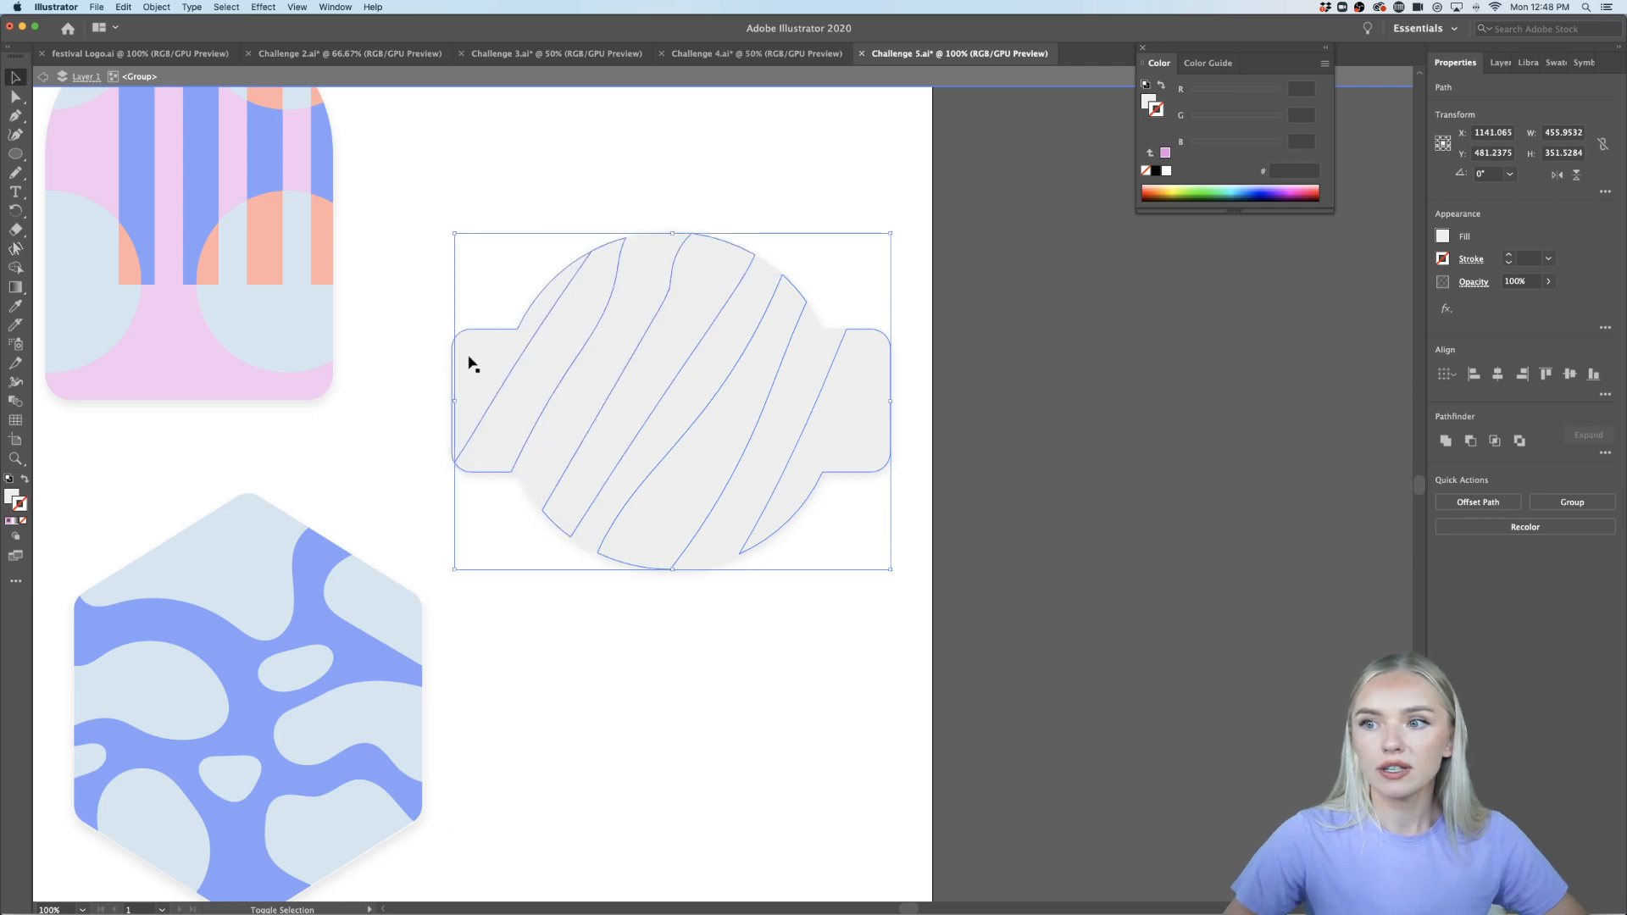
pyautogui.click(1527, 62)
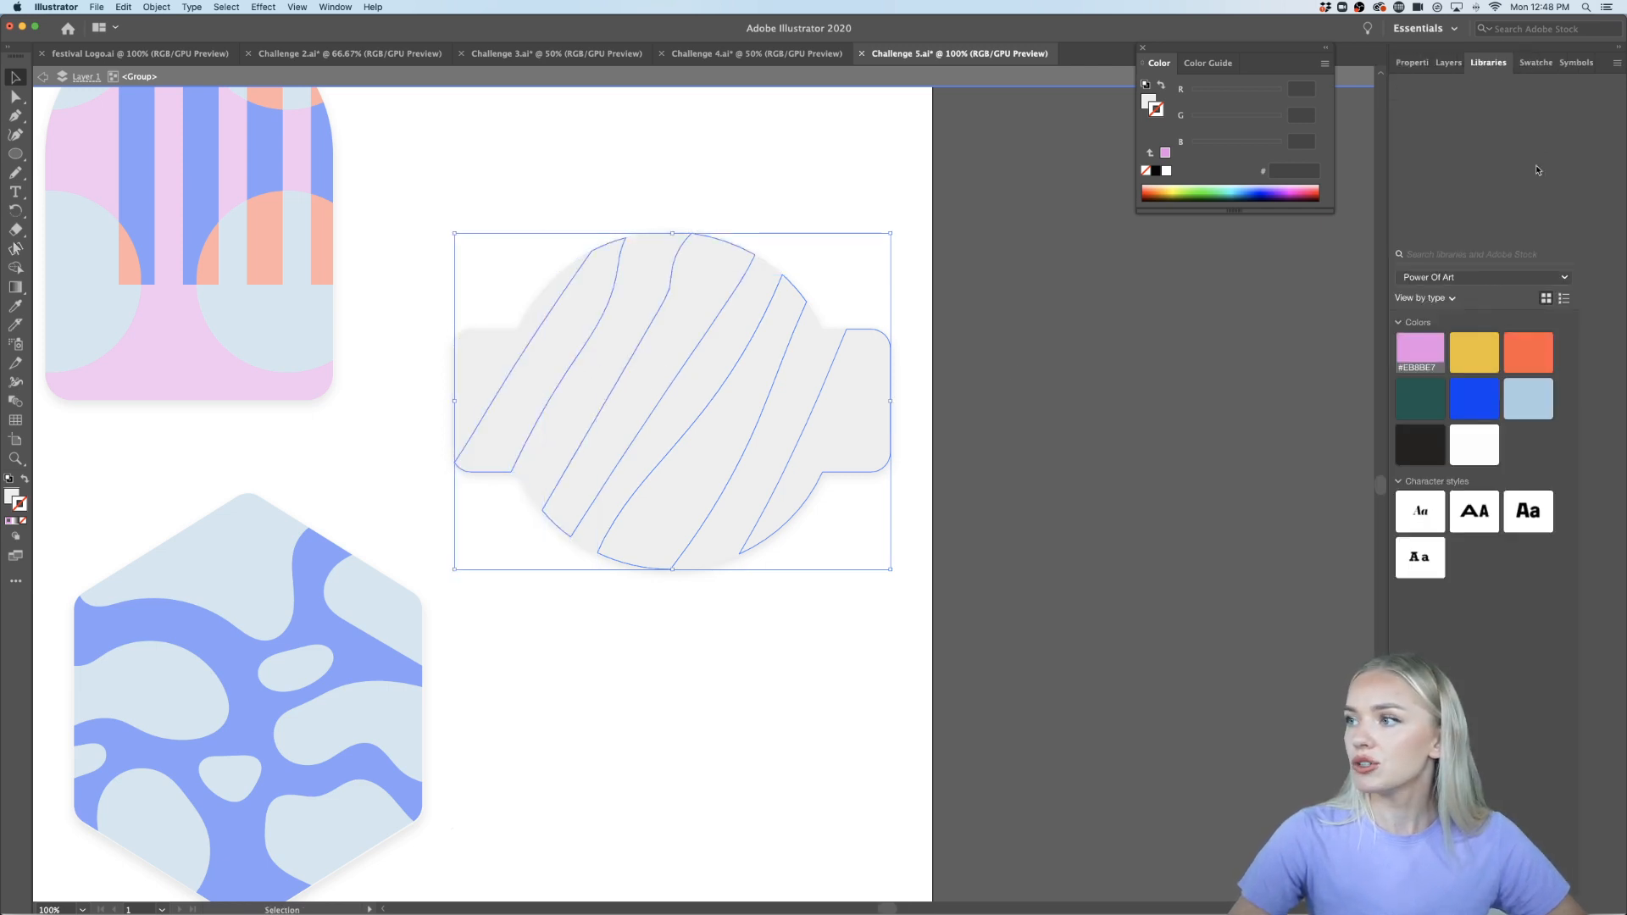
pyautogui.click(1526, 353)
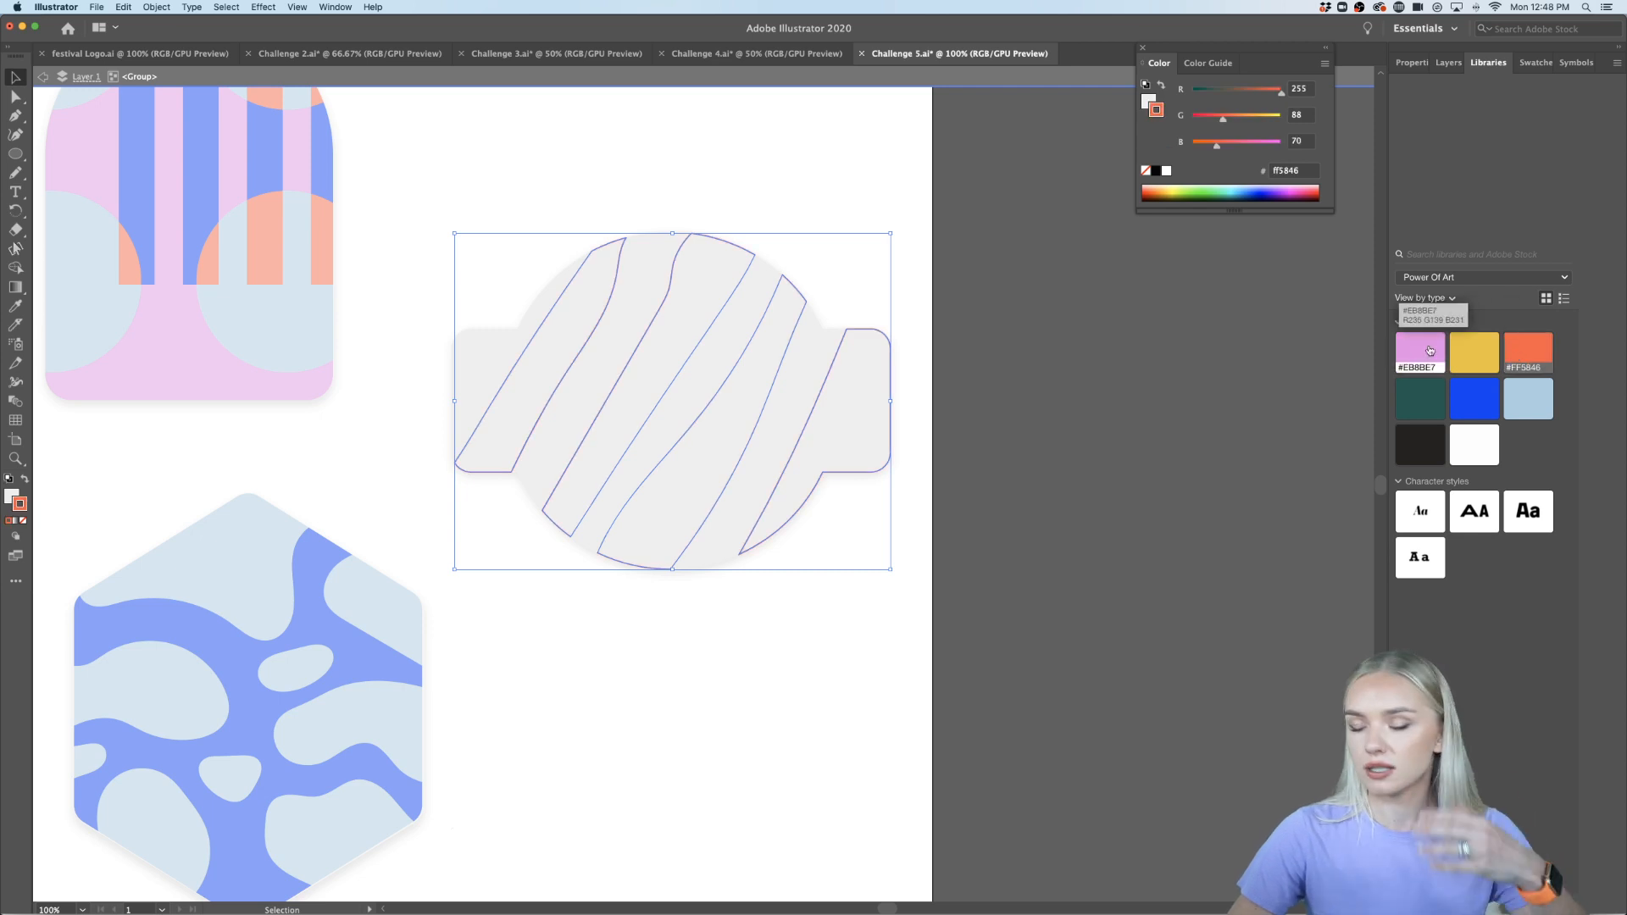
pyautogui.press('/')
pyautogui.click(10, 497)
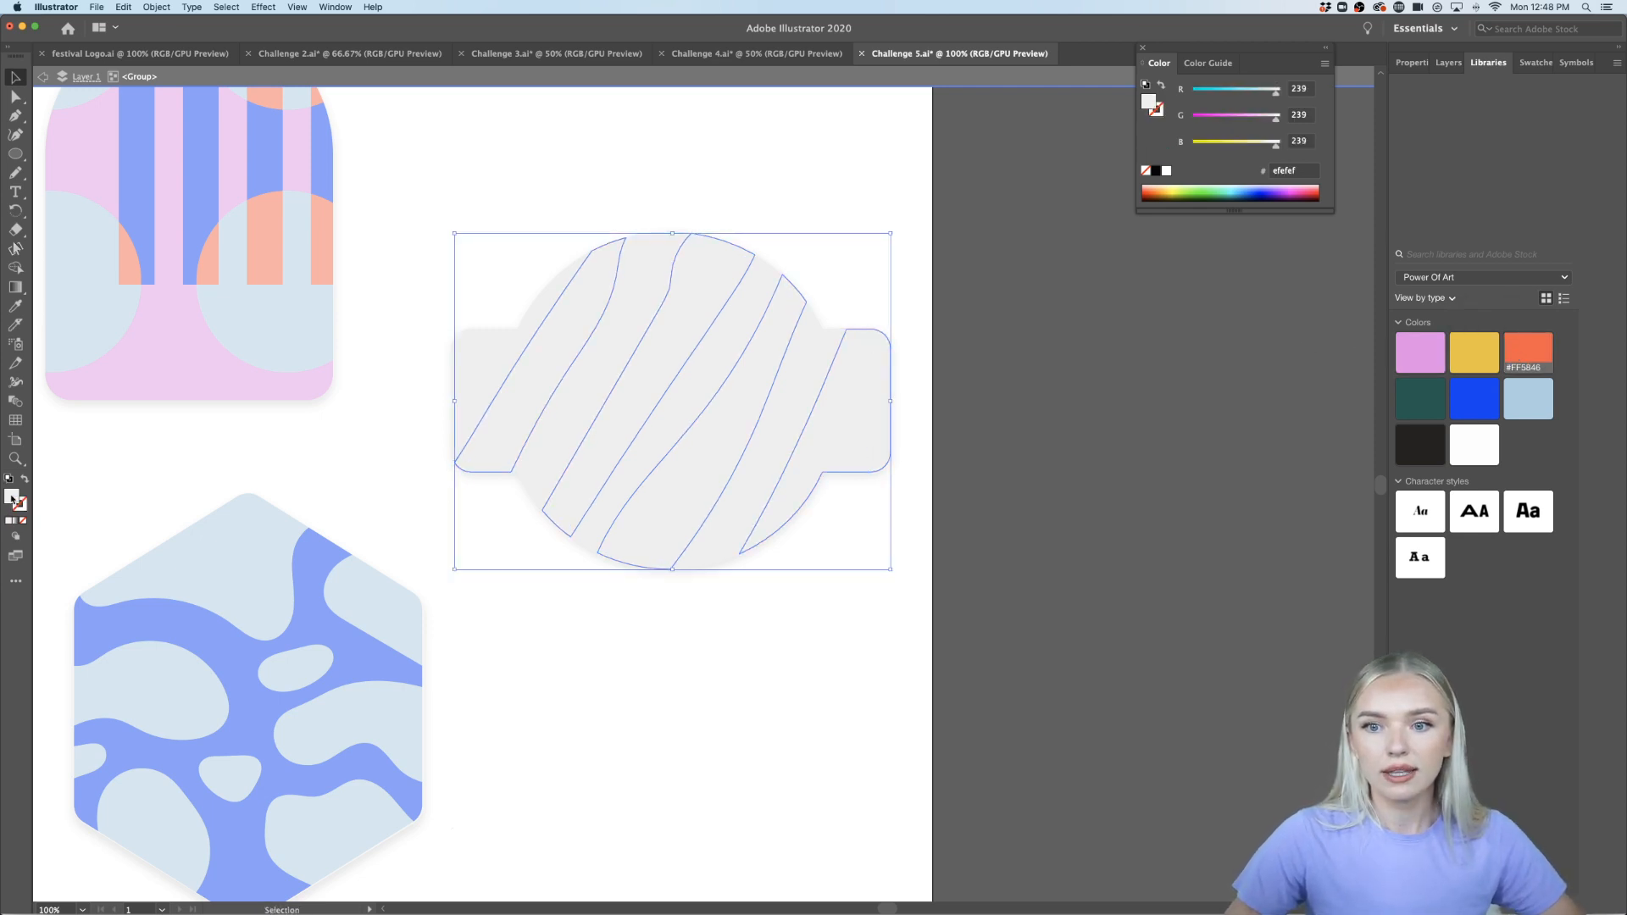
pyautogui.click(1475, 398)
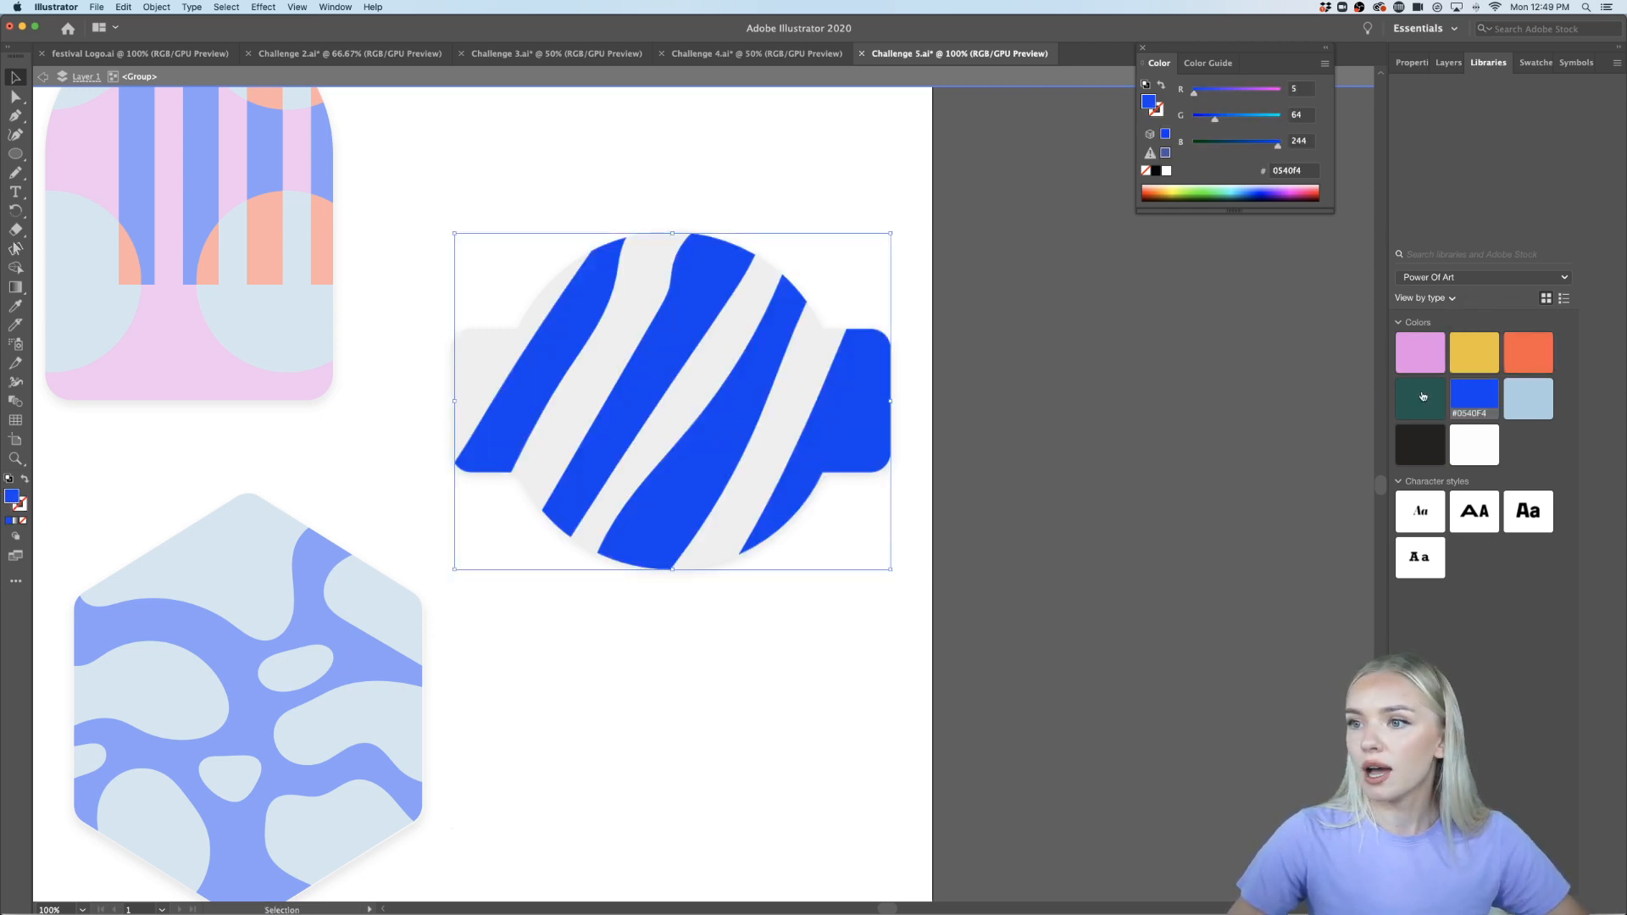
pyautogui.doubleClick(1192, 461)
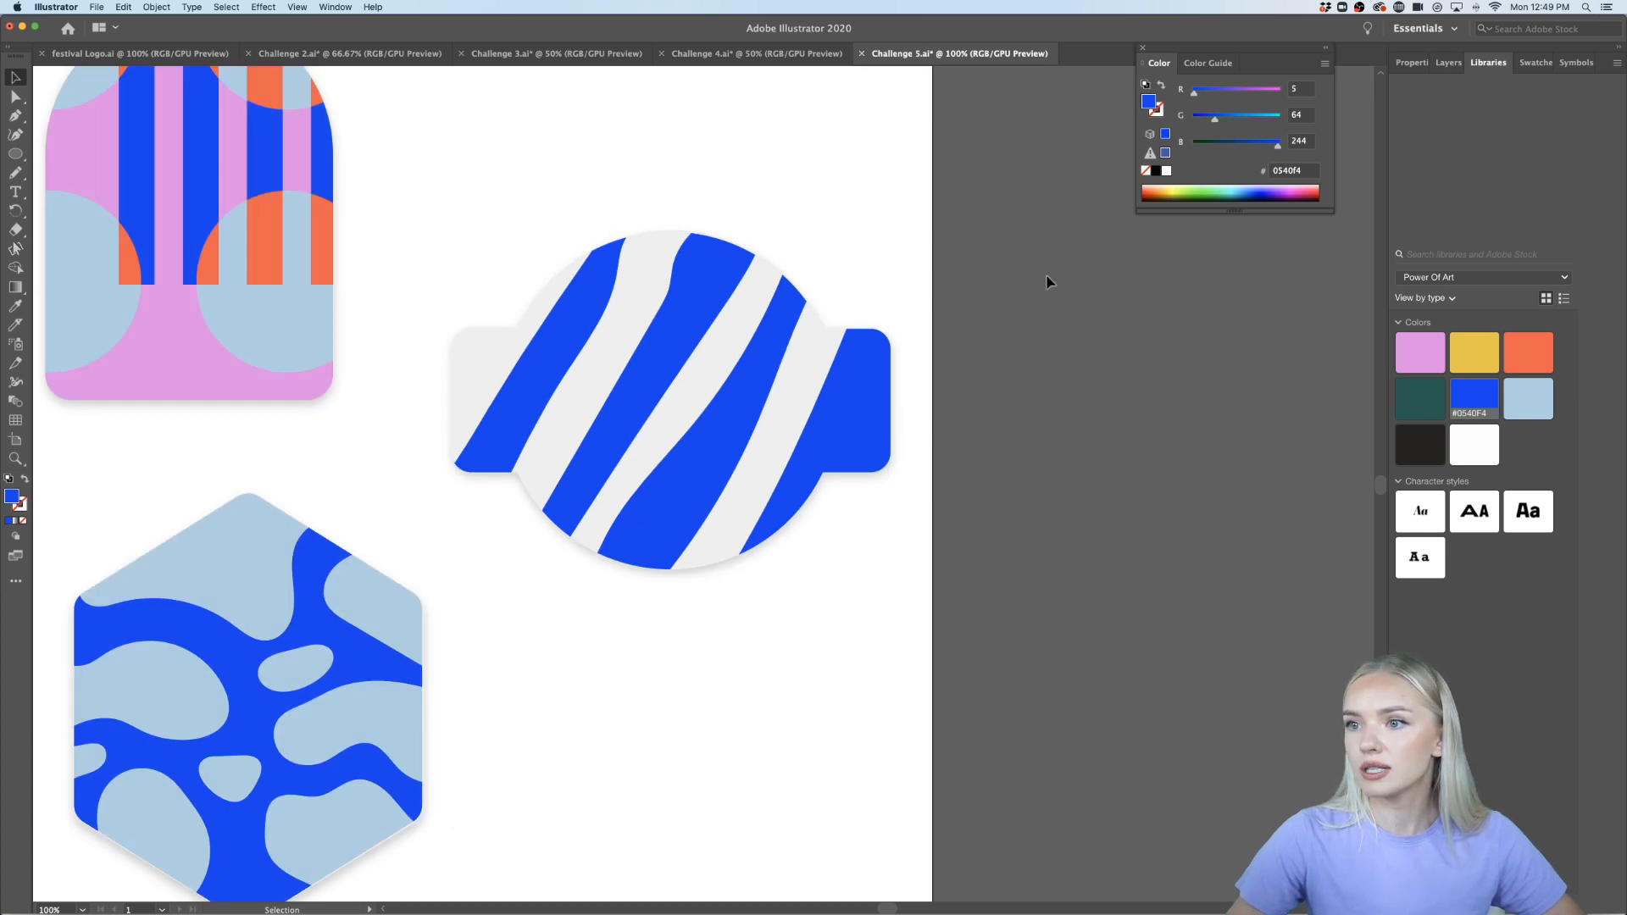
# Fill the remaining grey stripes of the badge with pink #EB8BE7
pyautogui.click(839, 428)
pyautogui.doubleClick(806, 378)
pyautogui.click(805, 374)
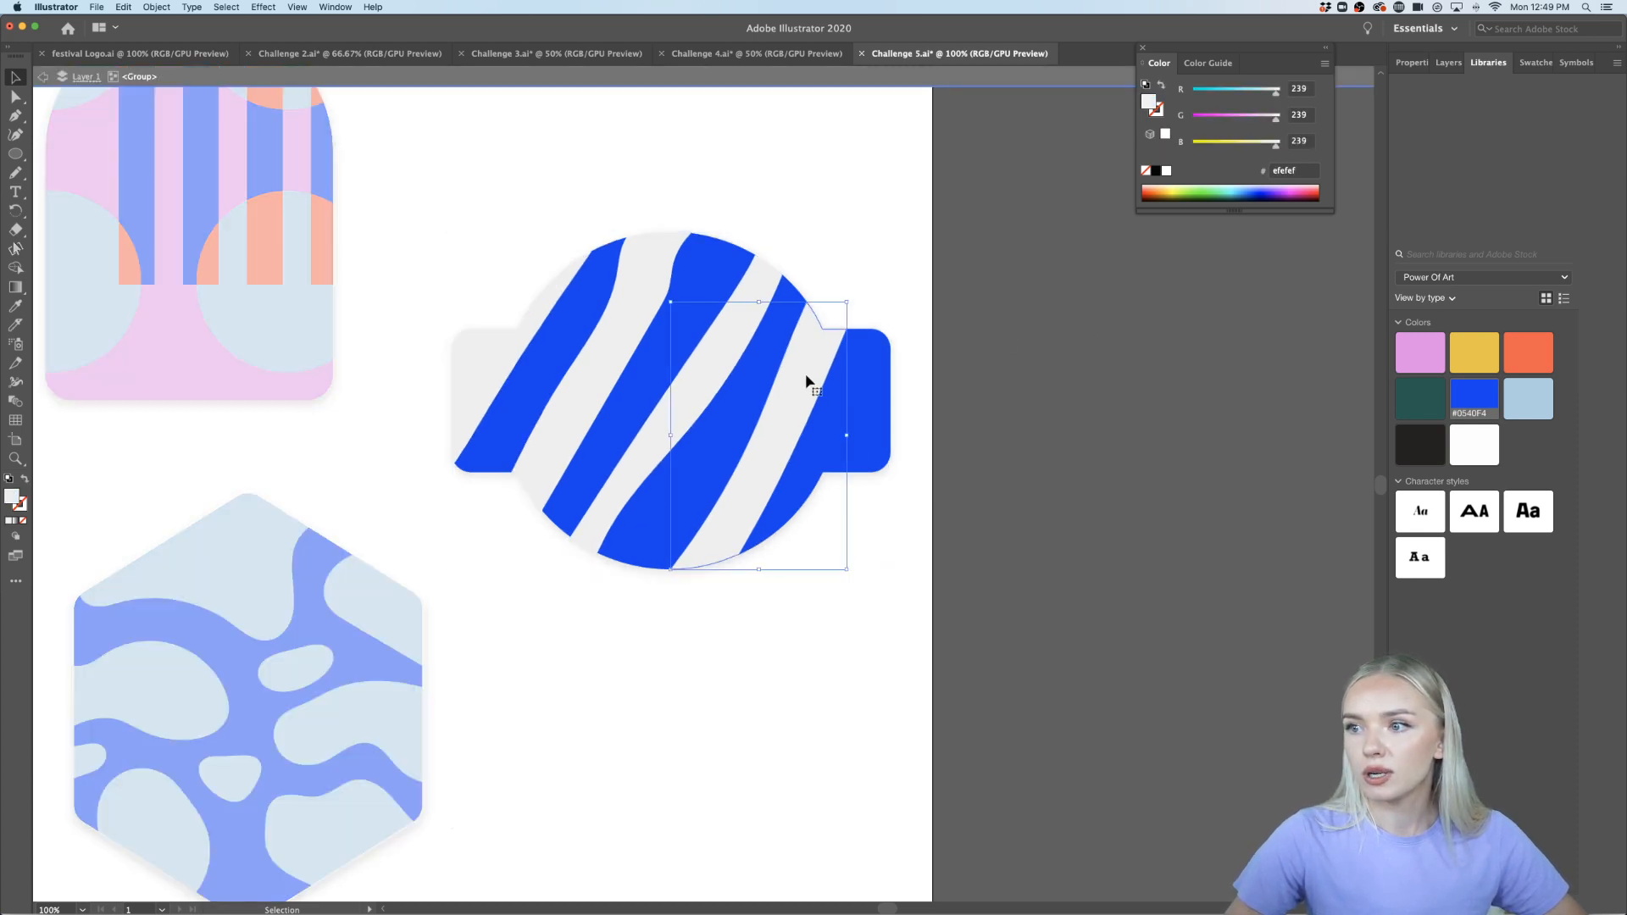
pyautogui.keyDown('shift'); pyautogui.click(714, 349); pyautogui.keyUp('shift')
pyautogui.keyDown('shift'); pyautogui.click(628, 336); pyautogui.keyUp('shift')
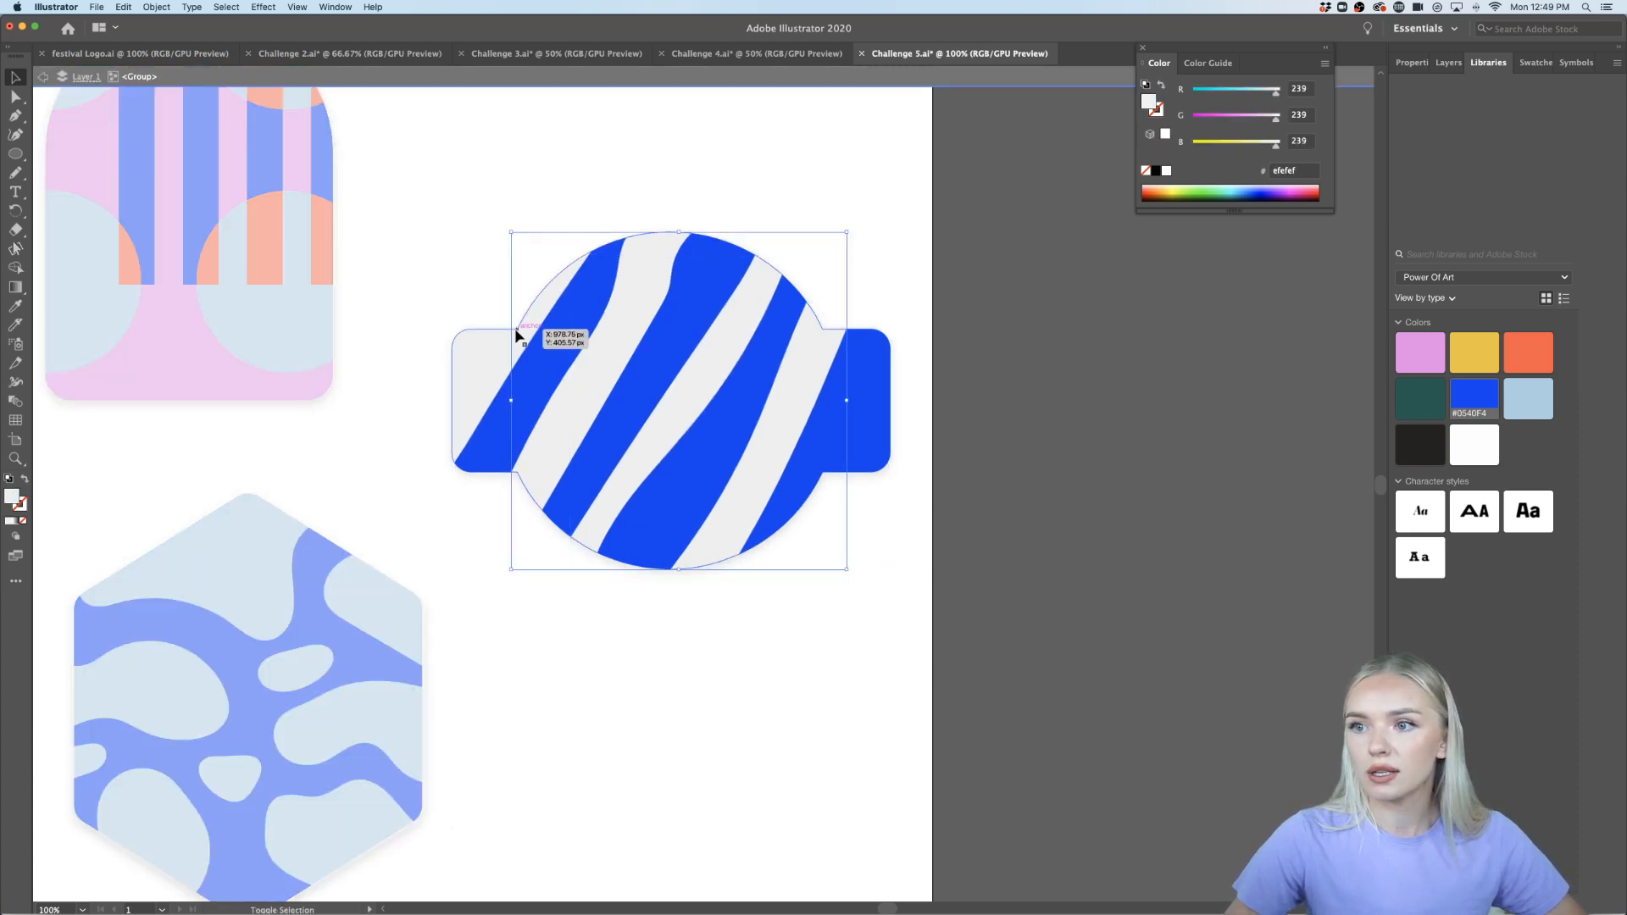
pyautogui.keyDown('shift'); pyautogui.click(458, 356); pyautogui.keyUp('shift')
pyautogui.click(1421, 351)
pyautogui.click(1014, 542)
pyautogui.doubleClick(1013, 542)
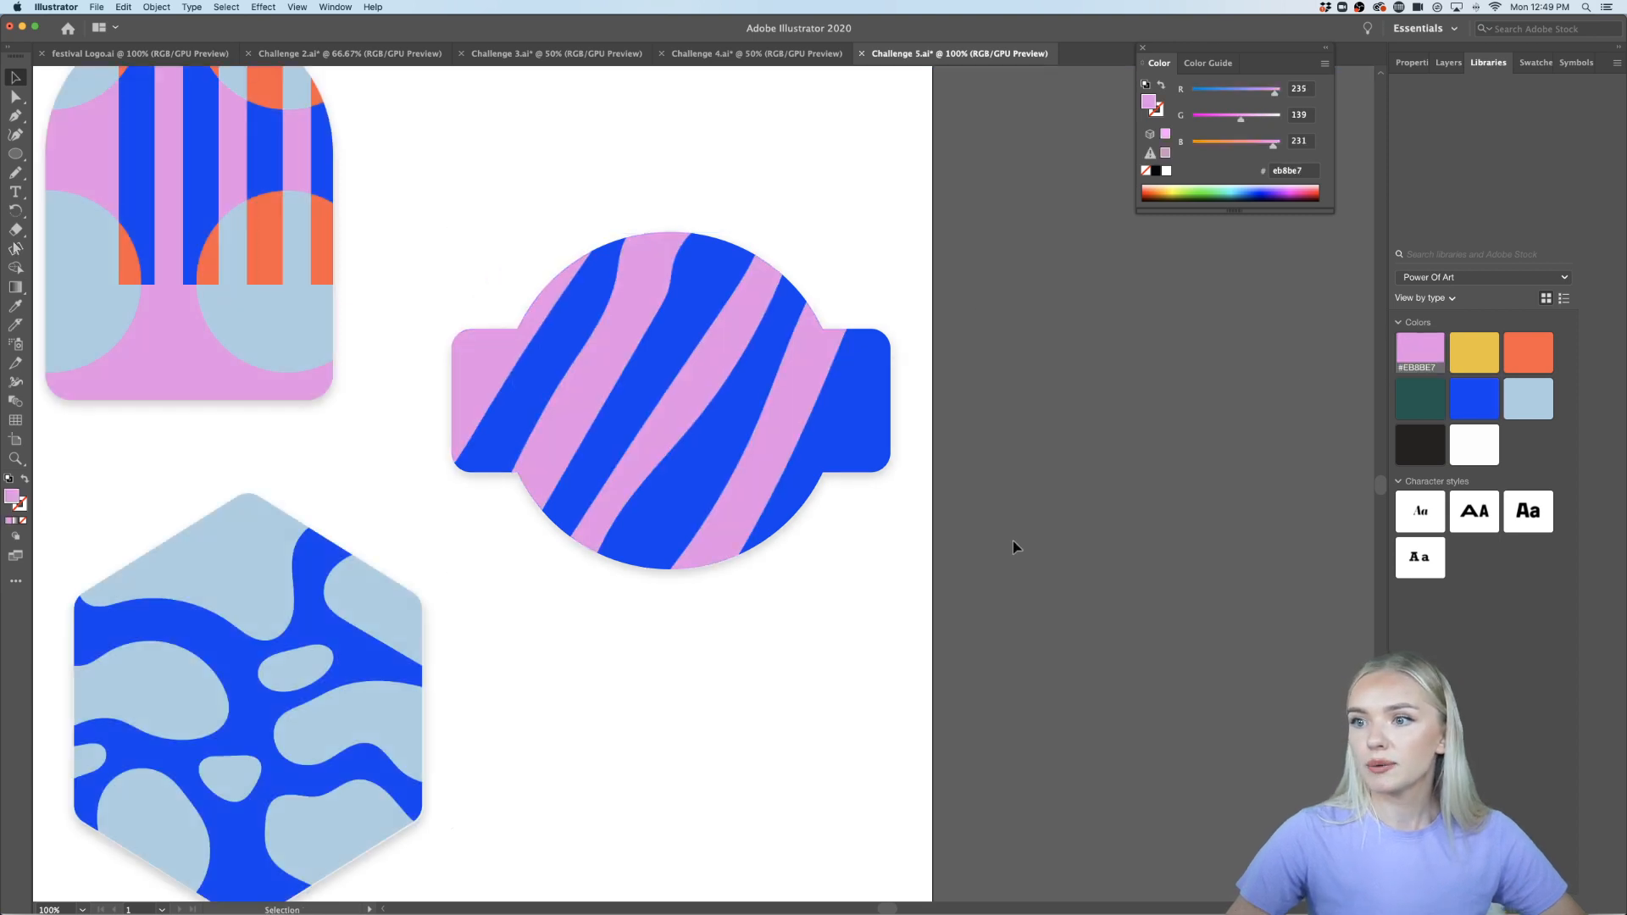
# Recolour the background of the rounded square sticker orange #FF5846
pyautogui.press('super+minus')
pyautogui.hscroll(-5, 1014, 546)
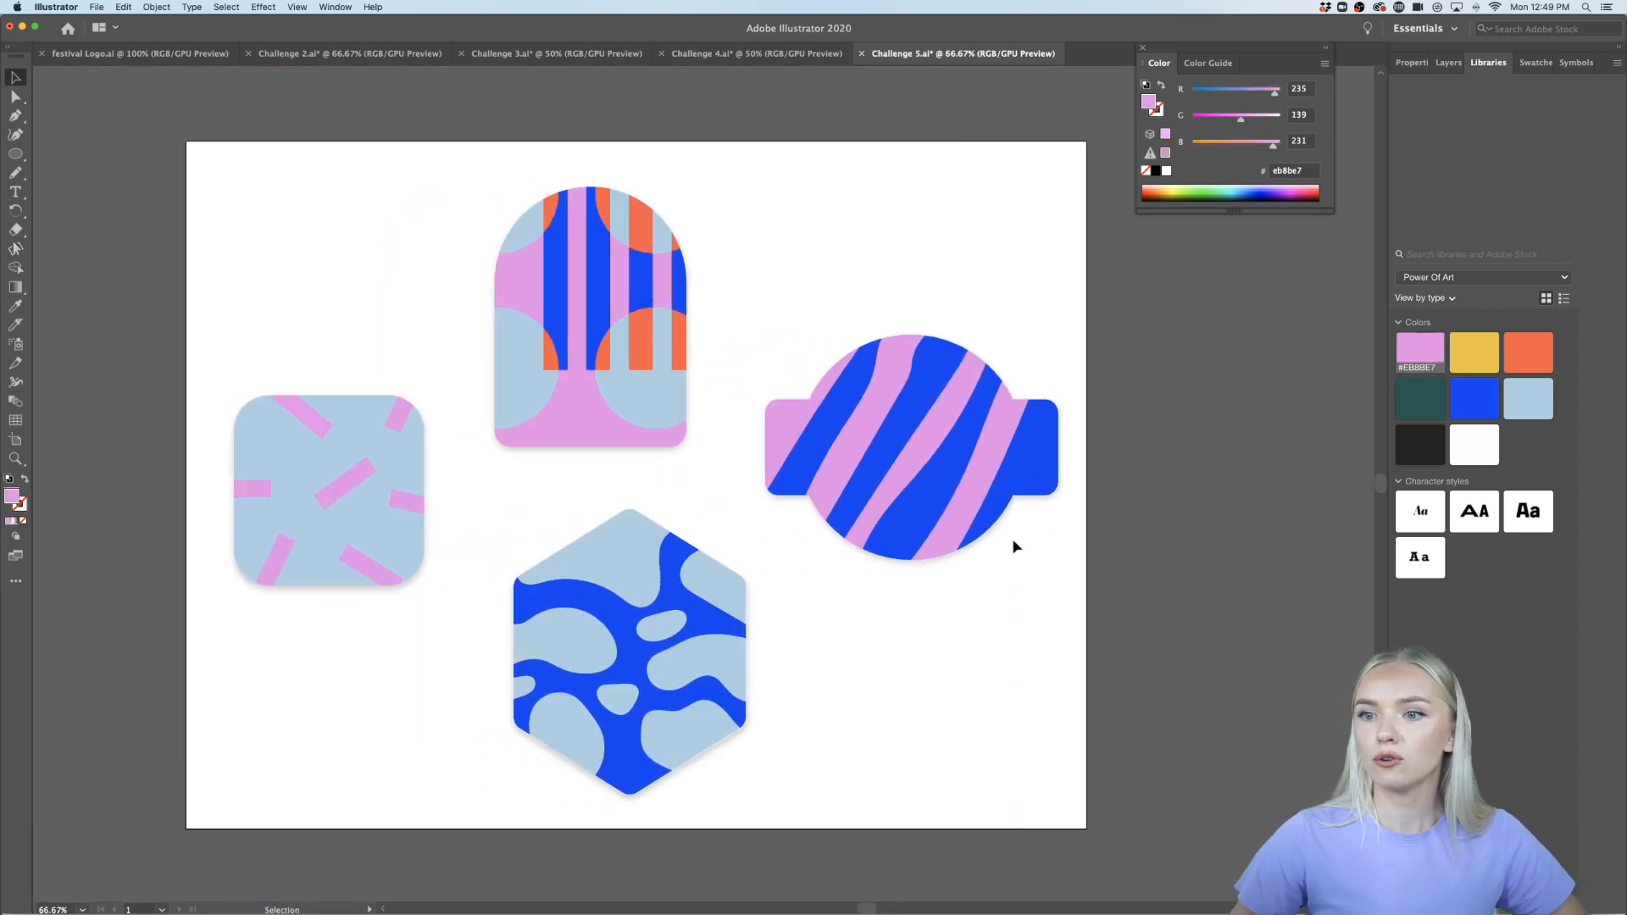
pyautogui.click(369, 536)
pyautogui.doubleClick(369, 537)
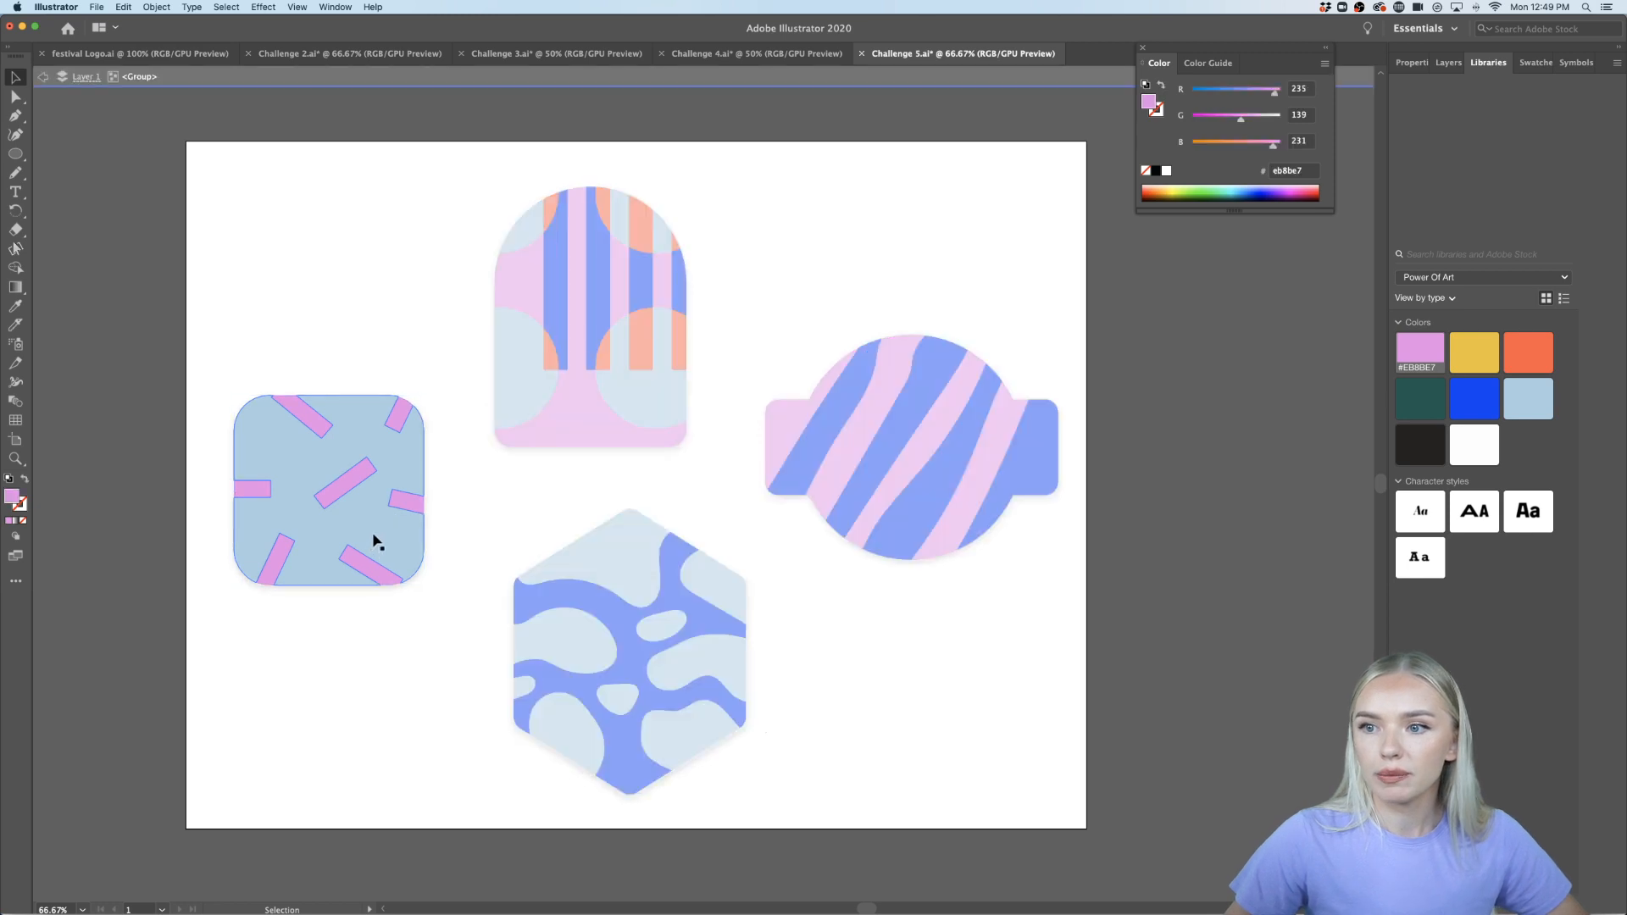
pyautogui.click(1469, 358)
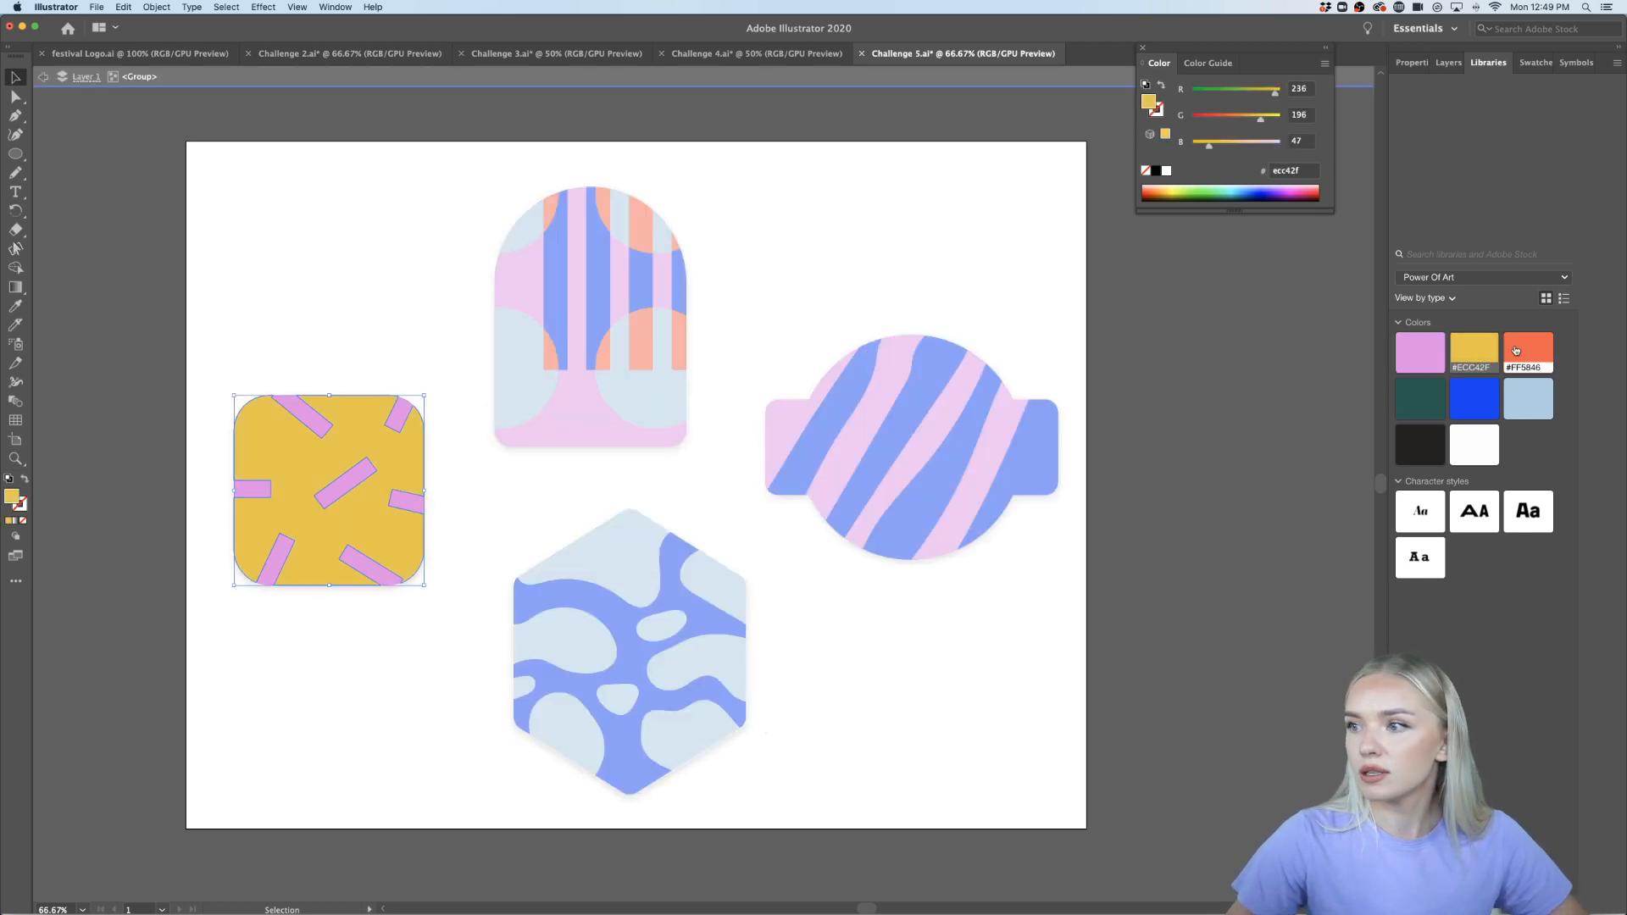
pyautogui.click(1534, 349)
pyautogui.doubleClick(1220, 646)
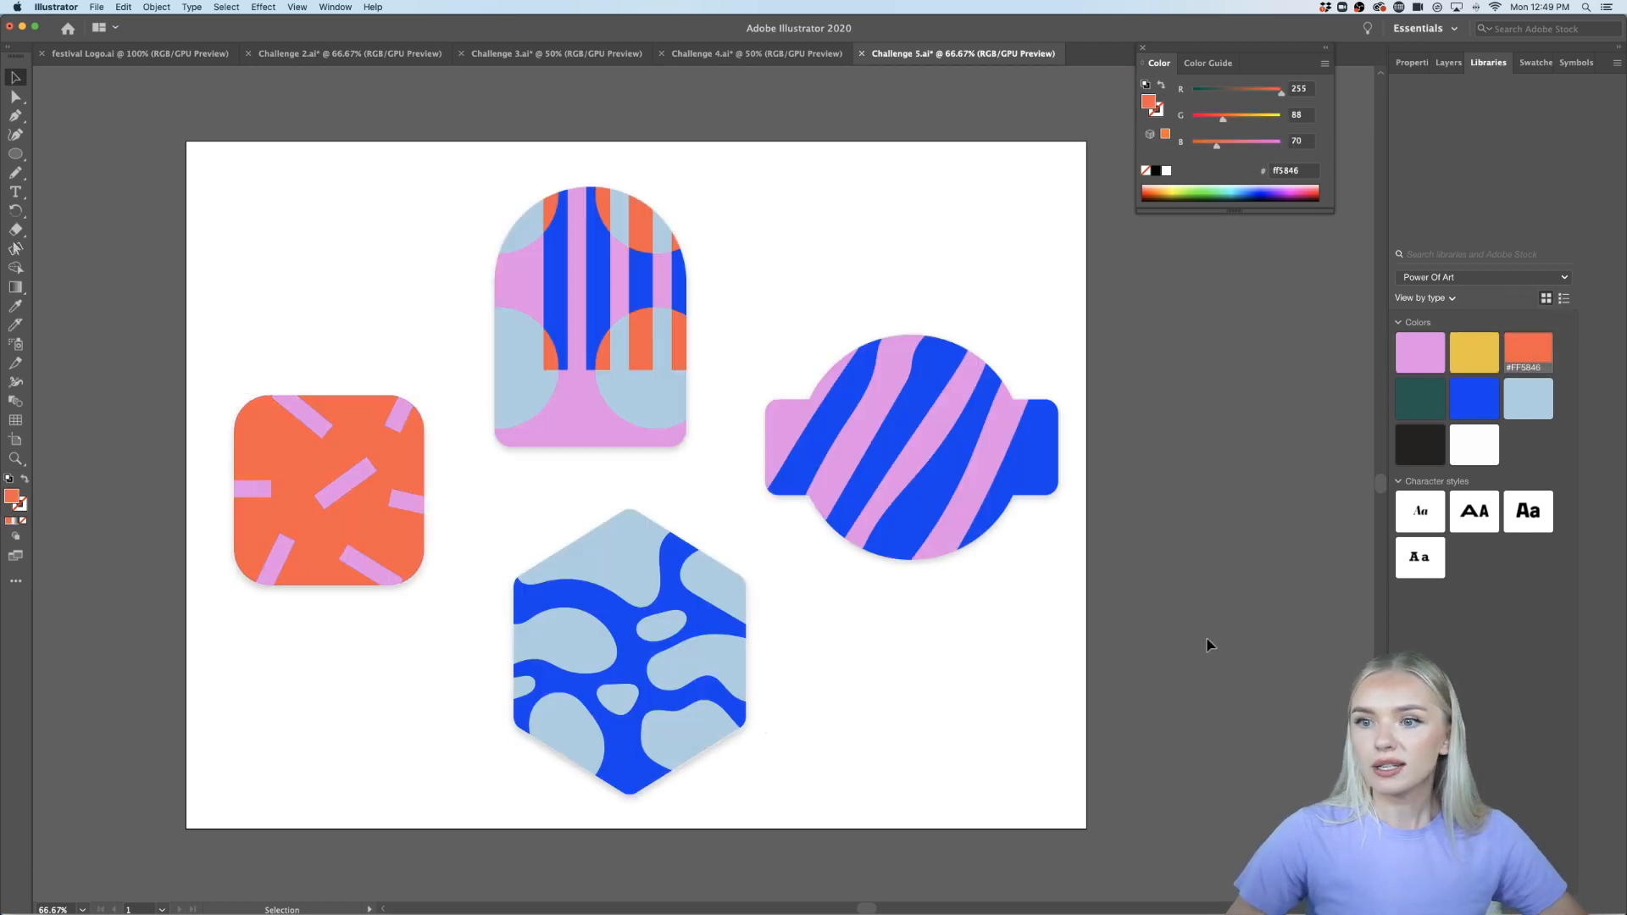
# Copy the central POWER OF ART banner from the Challenge 4.ai poster onto the striped badge, rotate it to horizontal and centre it
pyautogui.hscroll(-2, 1207, 644)
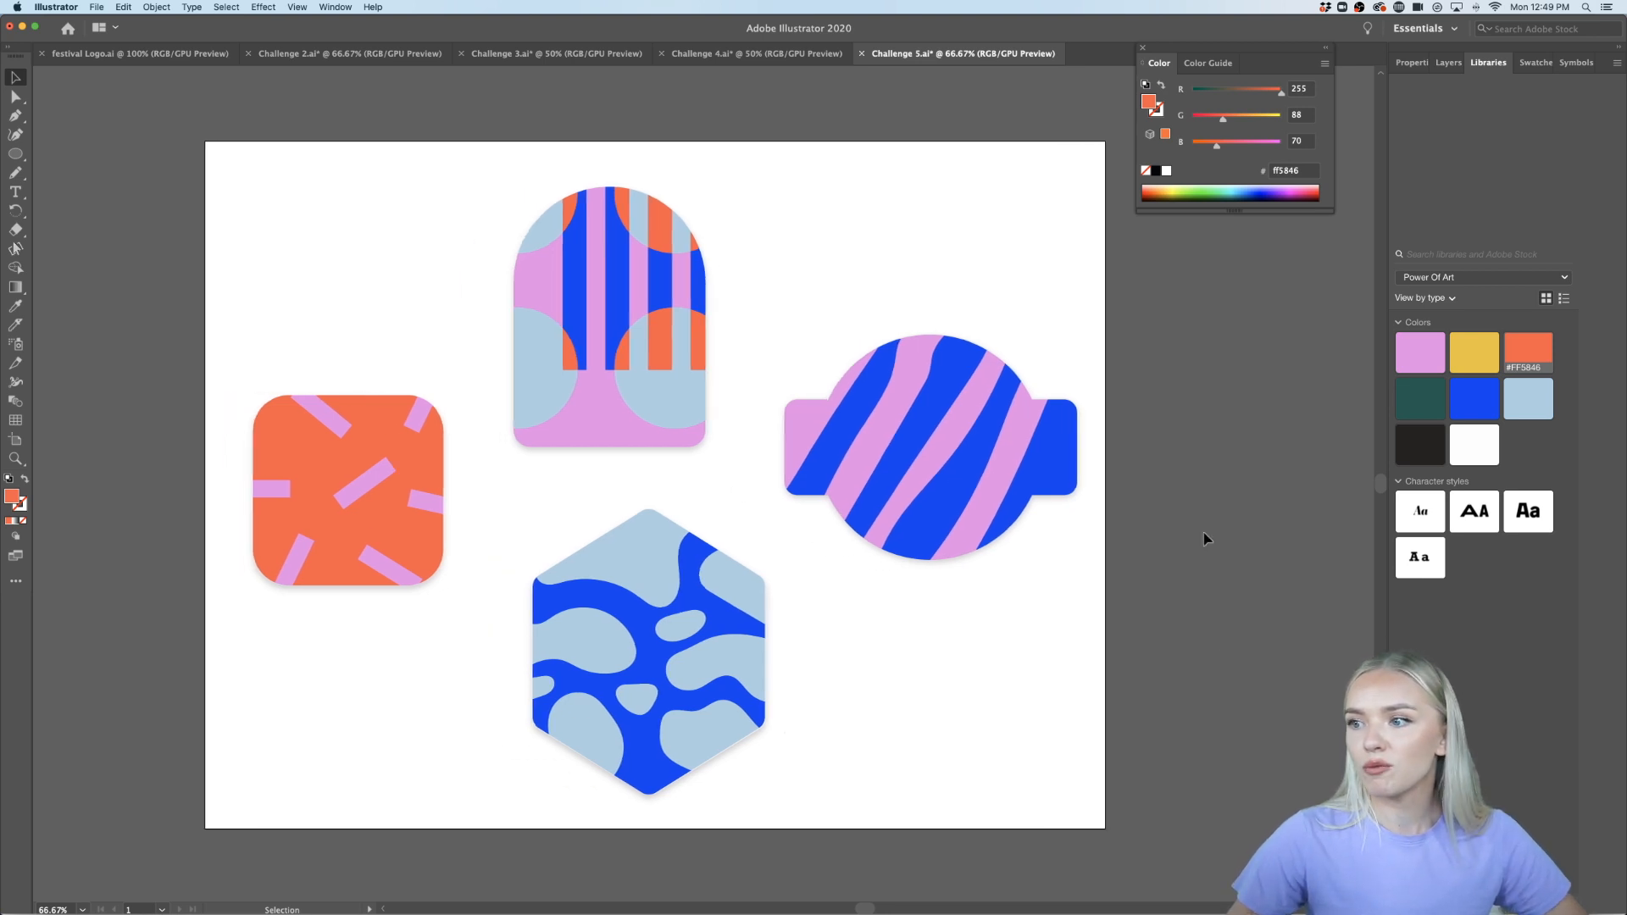
pyautogui.hscroll(1, 1179, 462)
pyautogui.scroll(5, 1158, 448)
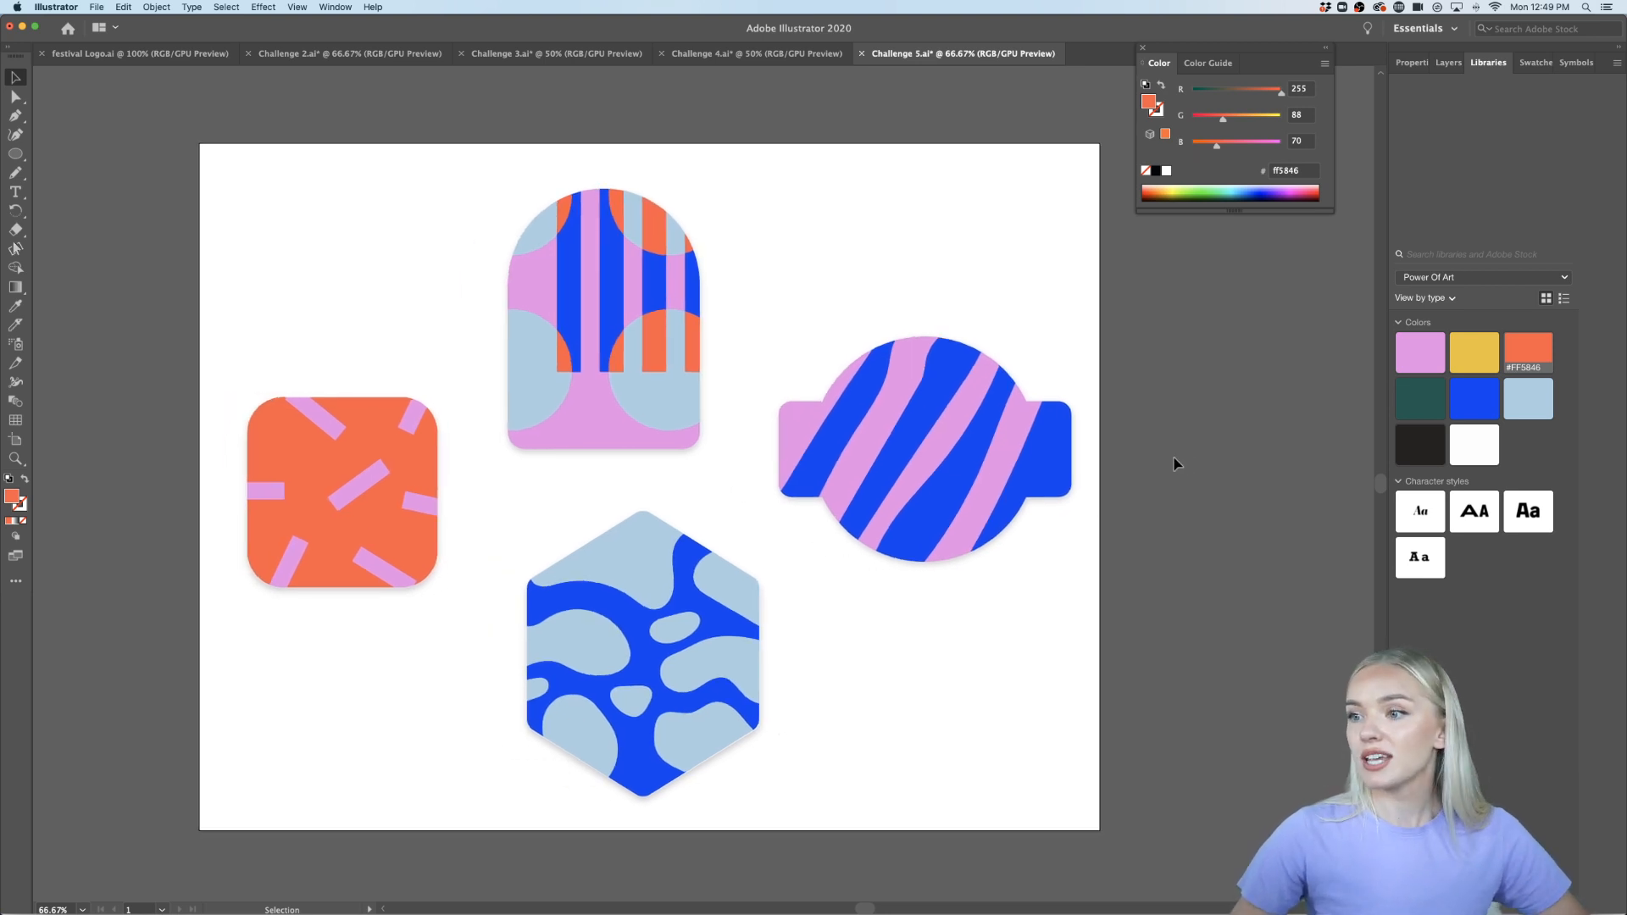
pyautogui.hscroll(-3, 1070, 426)
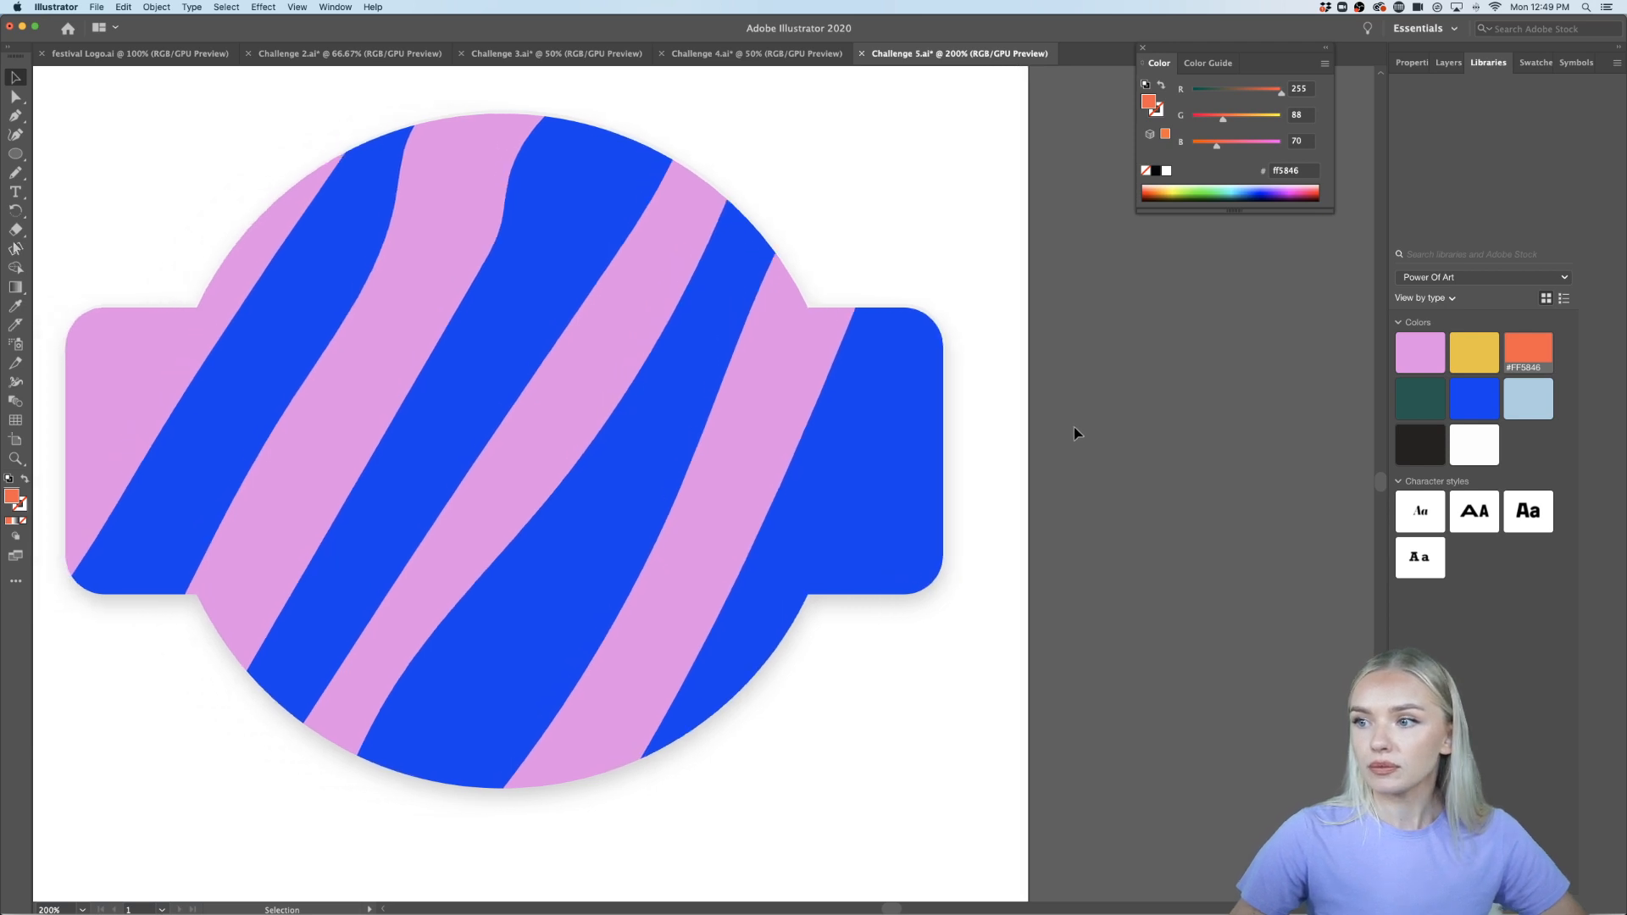
pyautogui.scroll(-2, 1074, 431)
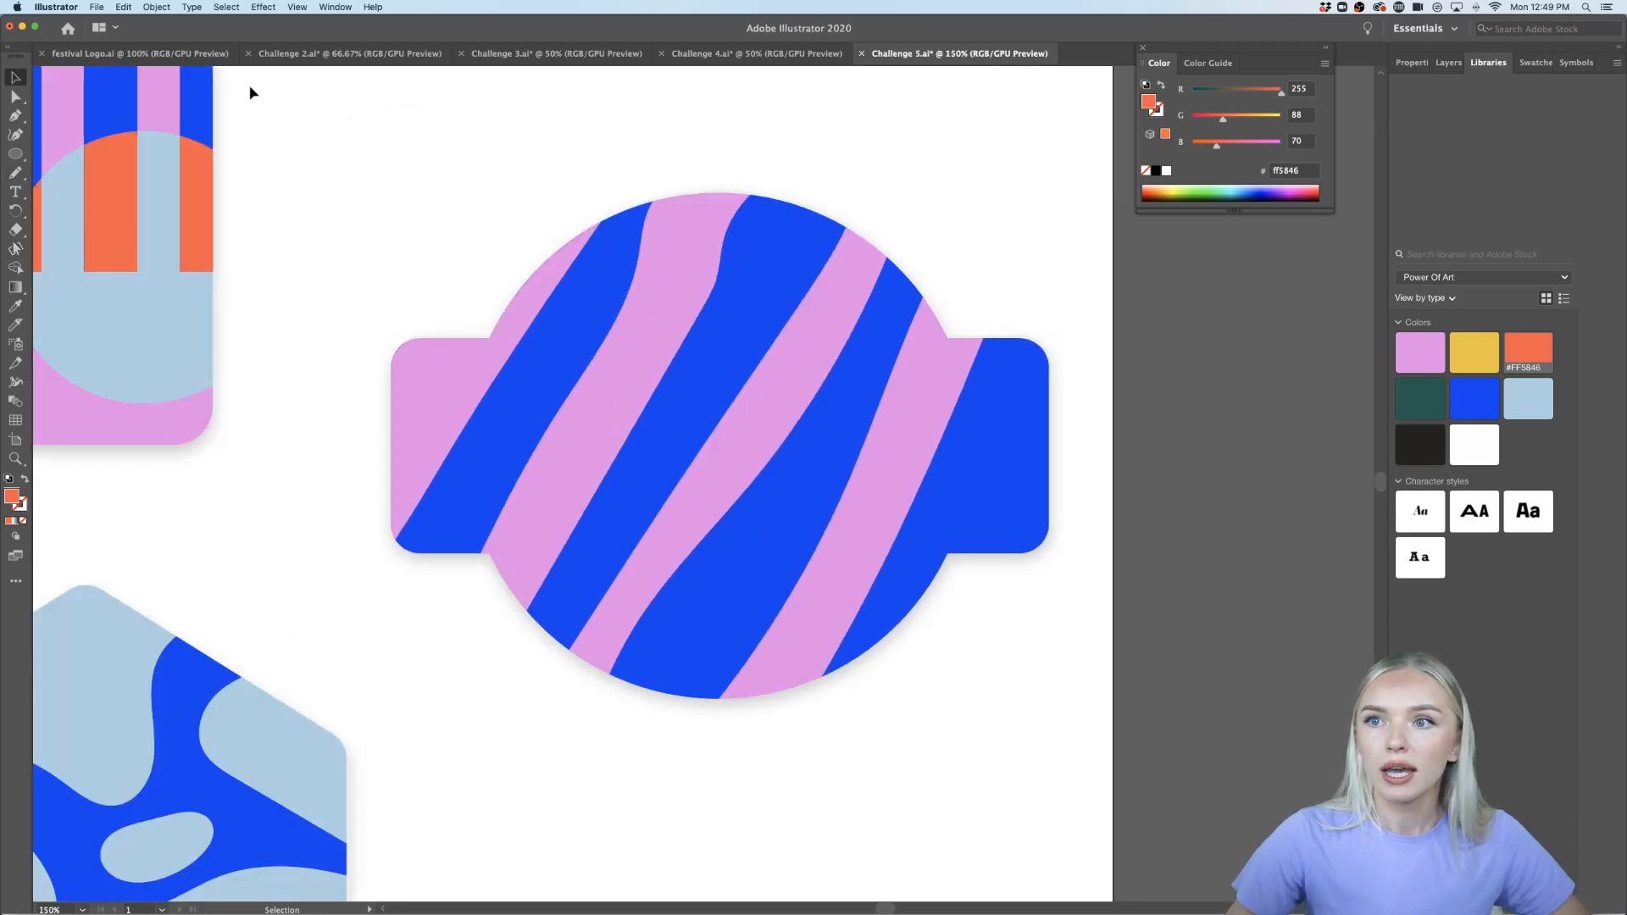
pyautogui.click(757, 53)
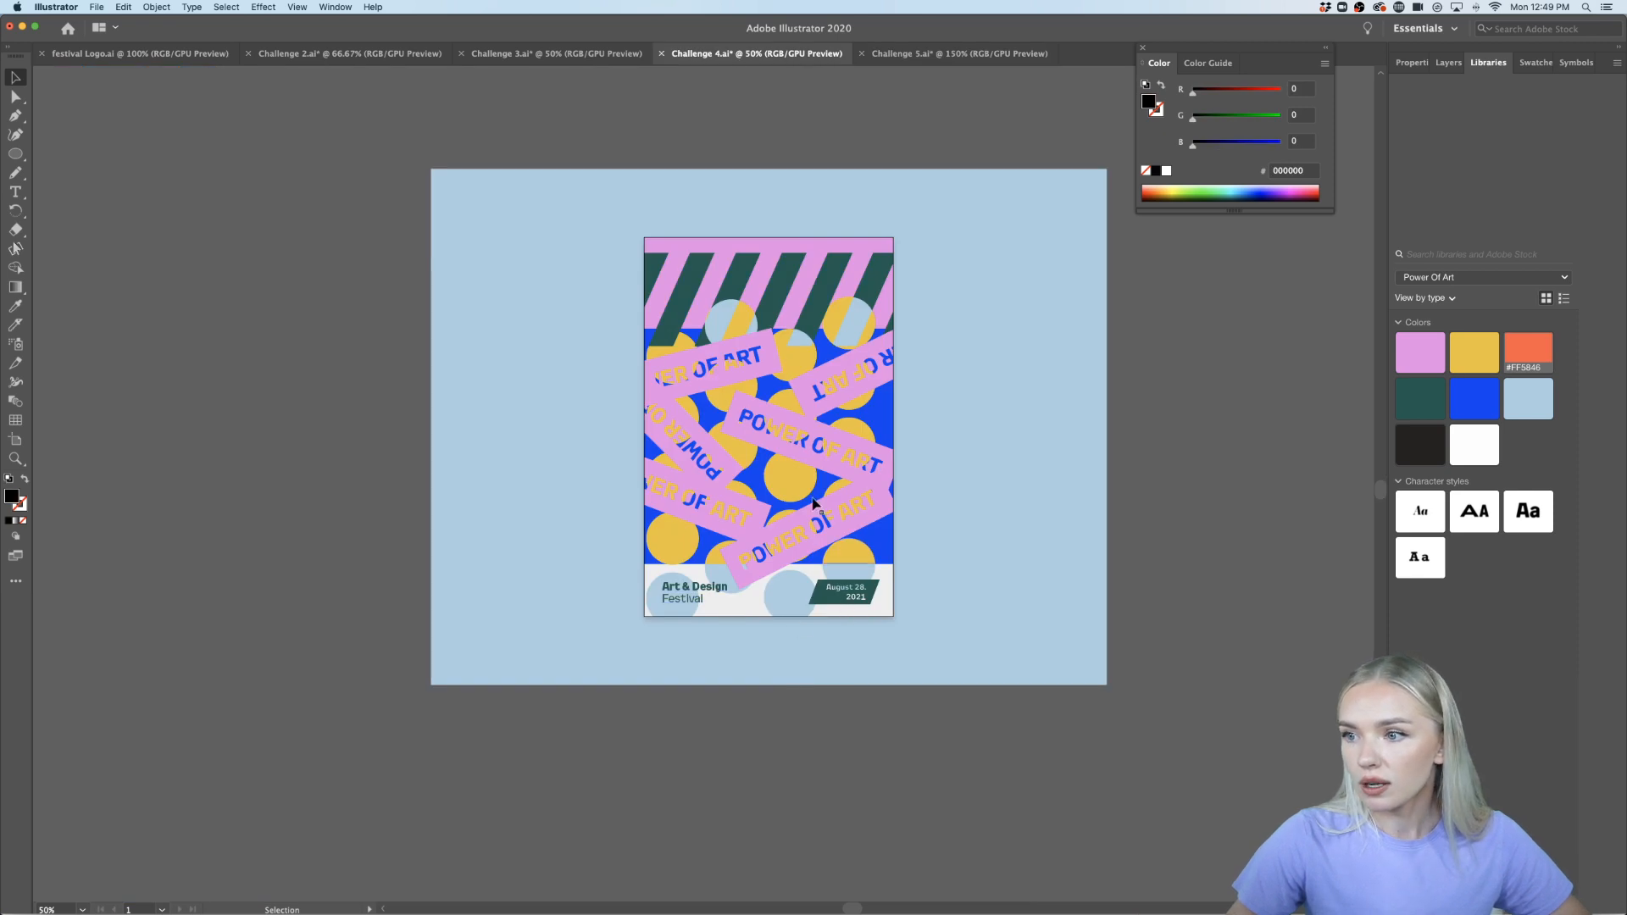
pyautogui.doubleClick(772, 452)
pyautogui.click(772, 452)
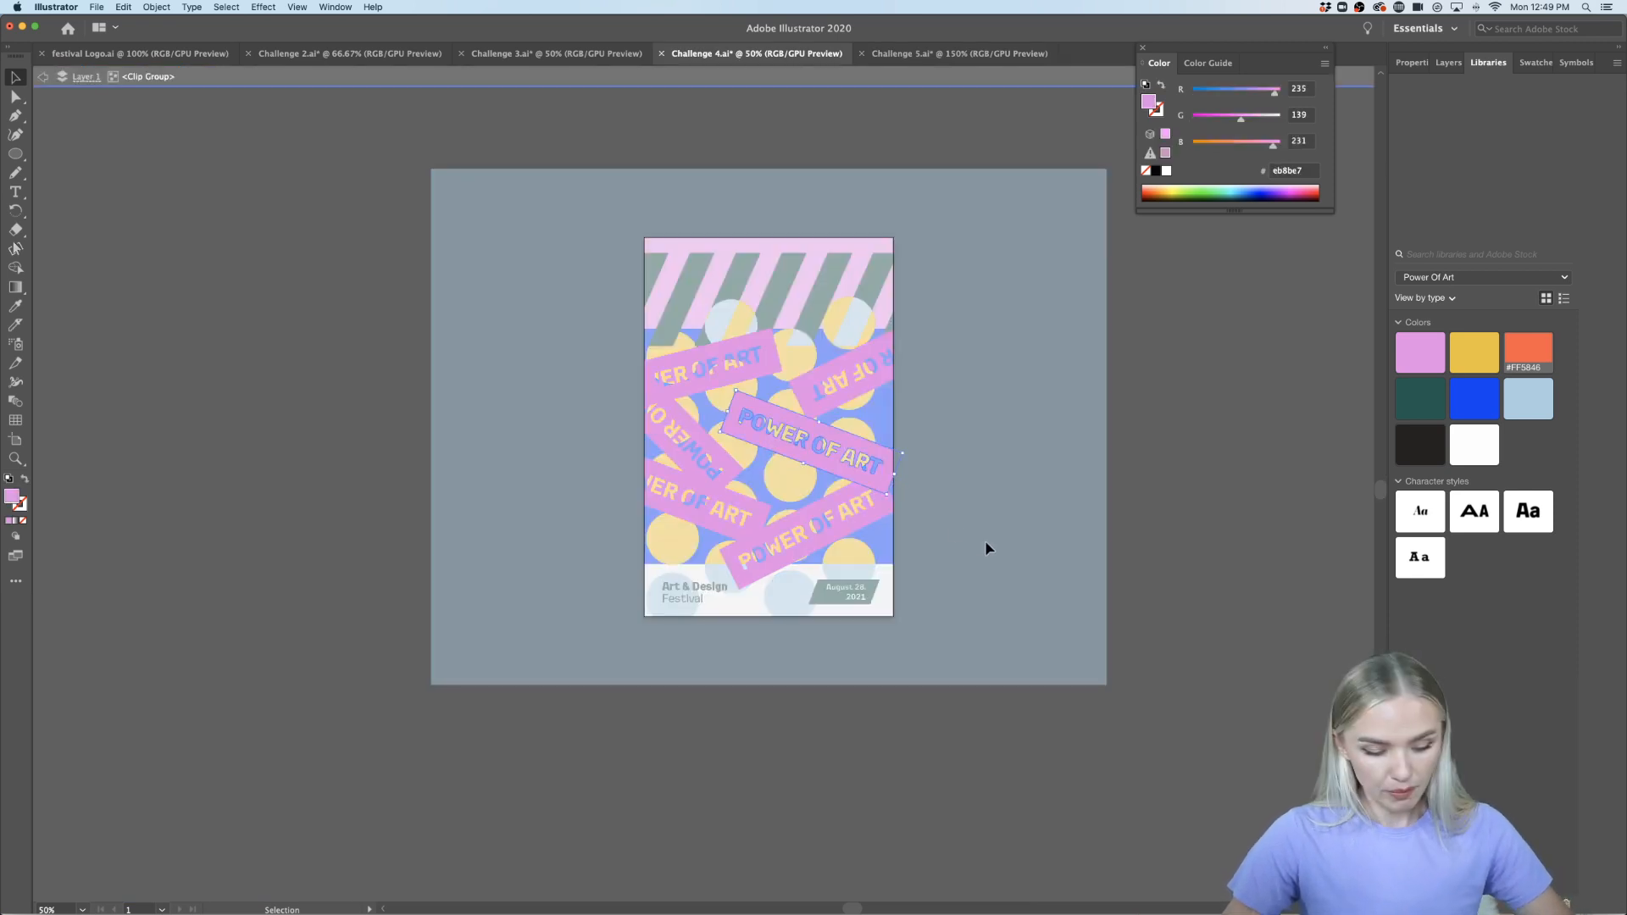
pyautogui.click(941, 53)
pyautogui.press('super+v')
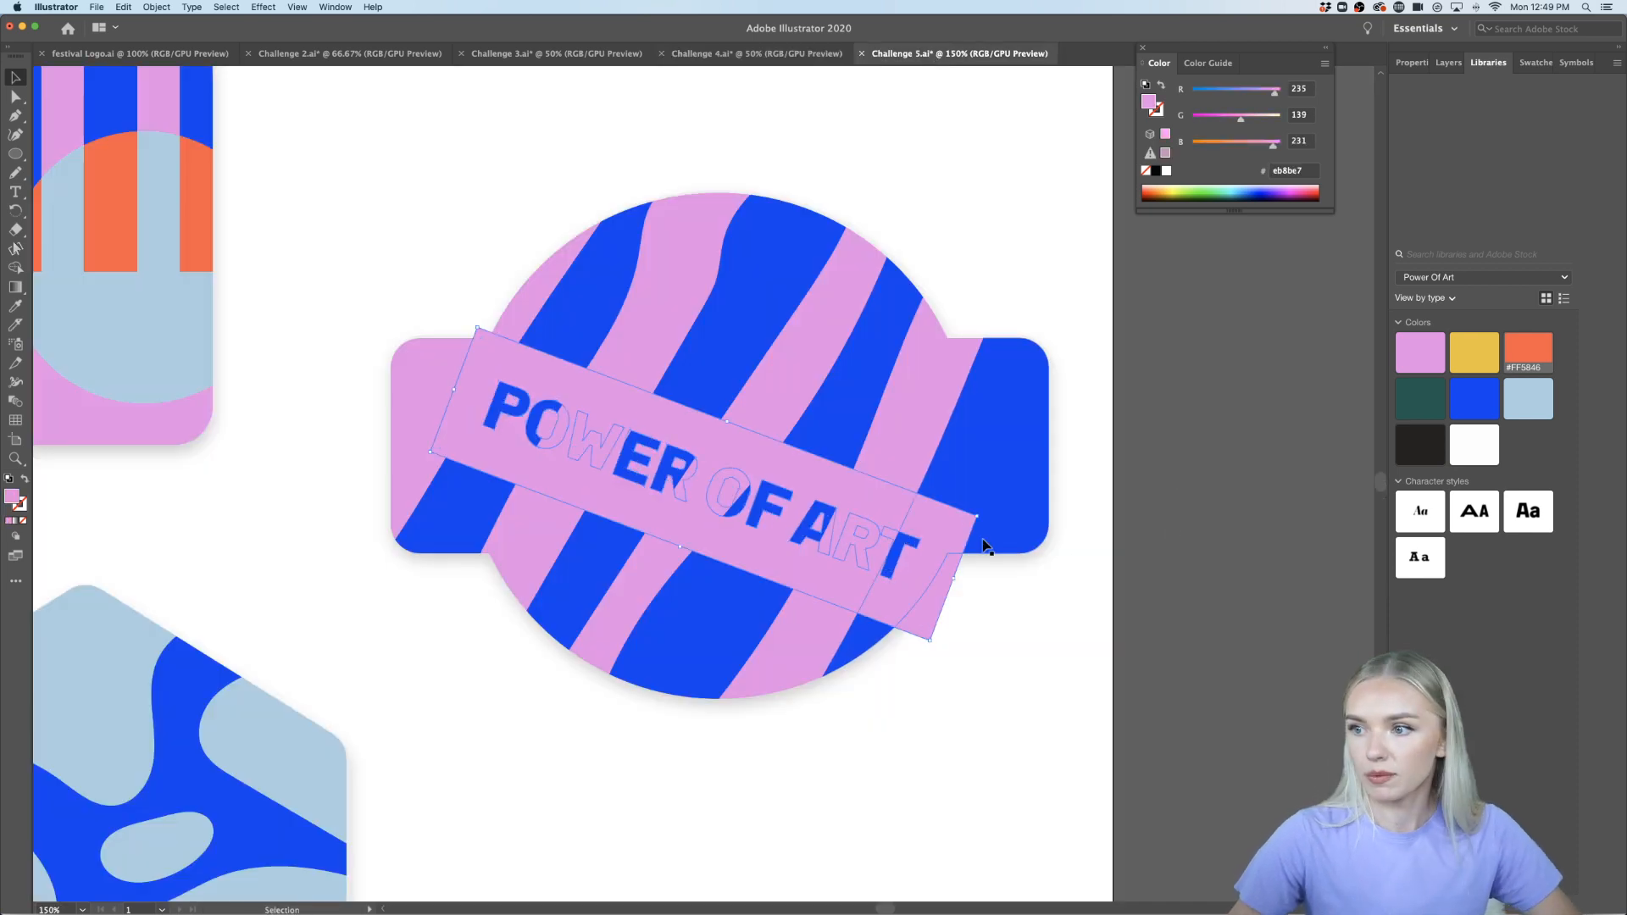
pyautogui.moveTo(931, 648); pyautogui.dragTo(981, 564)
pyautogui.moveTo(809, 445); pyautogui.dragTo(817, 412)
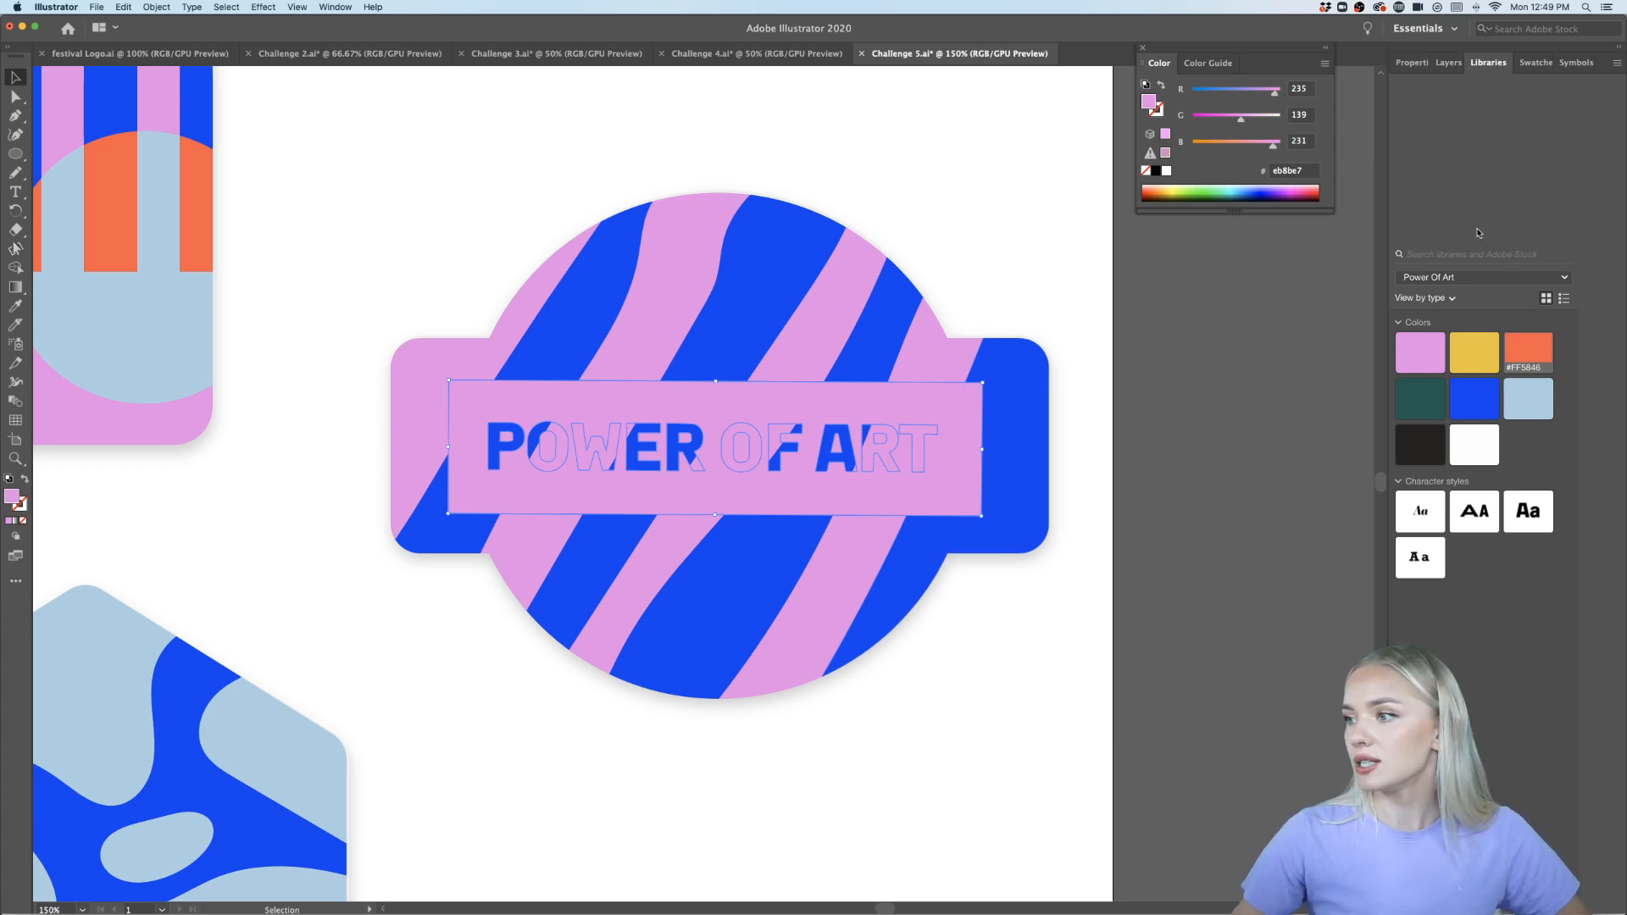
# Try green and other library colours on the banner's background rectangle, ending with yellow #ECC42F
pyautogui.click(1420, 398)
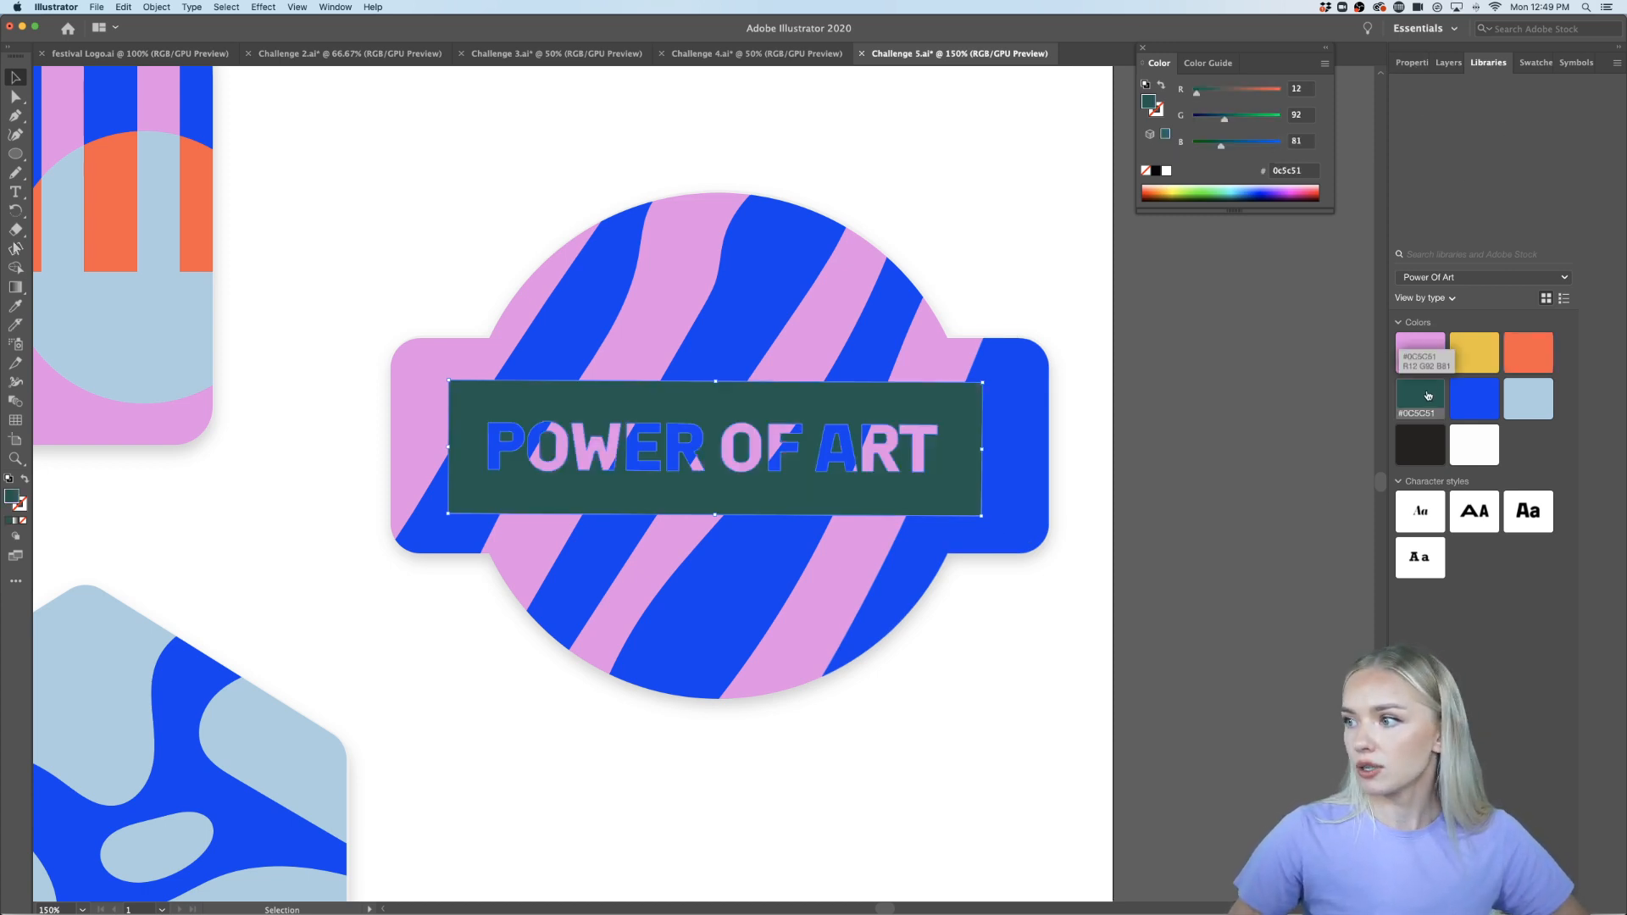
pyautogui.click(1473, 393)
pyautogui.click(1421, 352)
pyautogui.click(1475, 351)
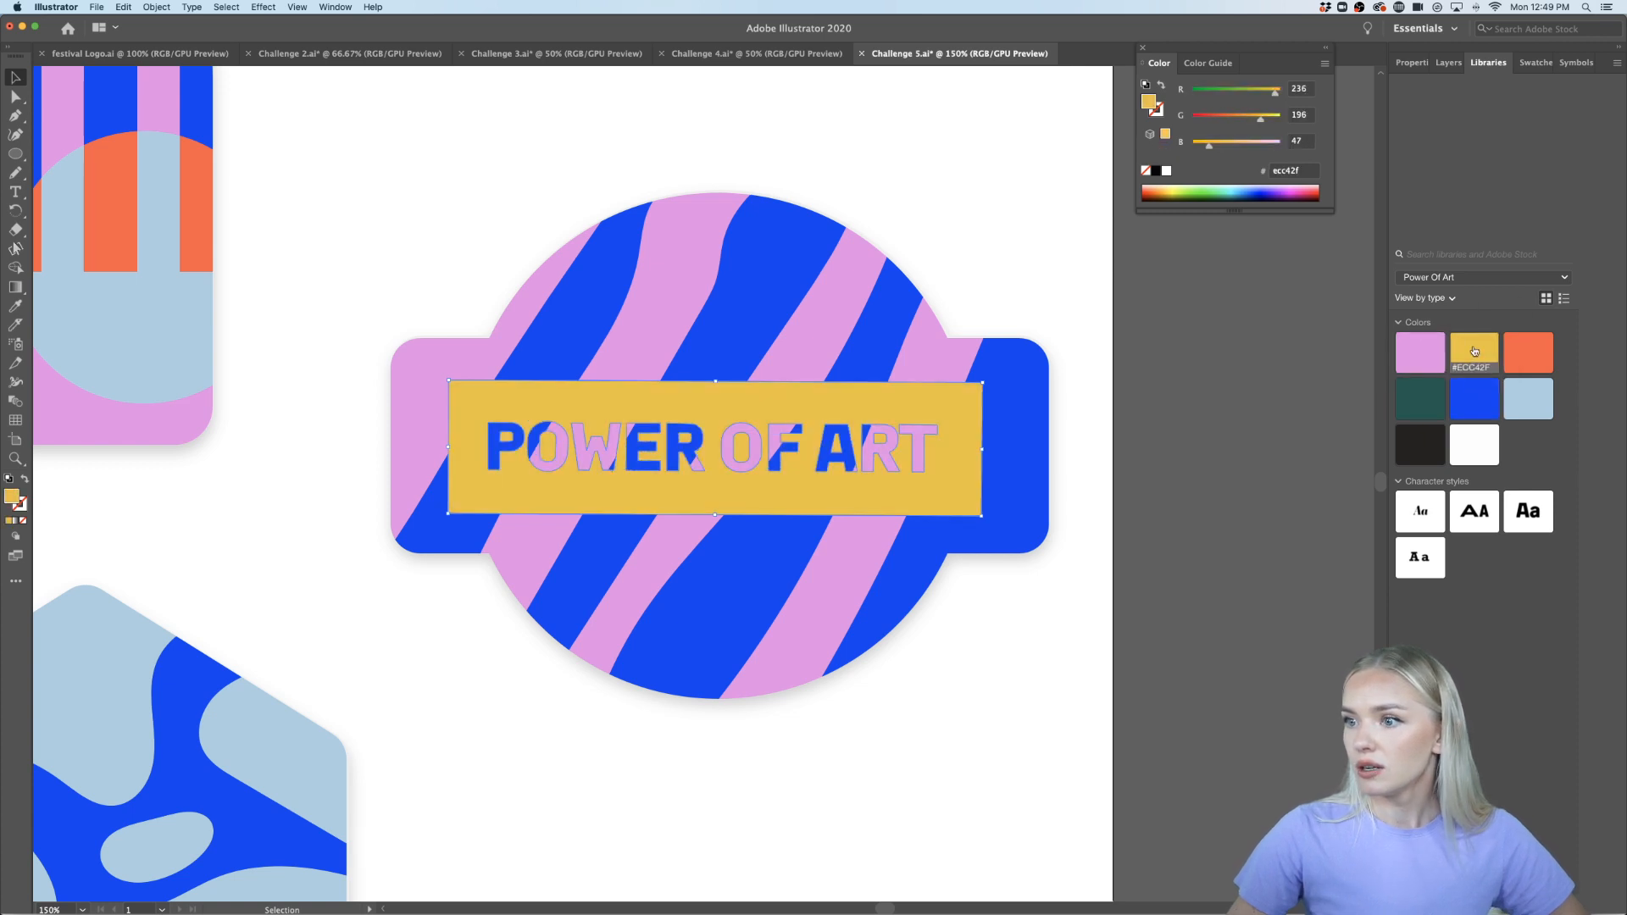
# Fill the background rectangle of the striped badge's POWER OF ART banner with light blue #A9CFE2
pyautogui.click(1528, 396)
pyautogui.click(1270, 485)
pyautogui.press('super+0')
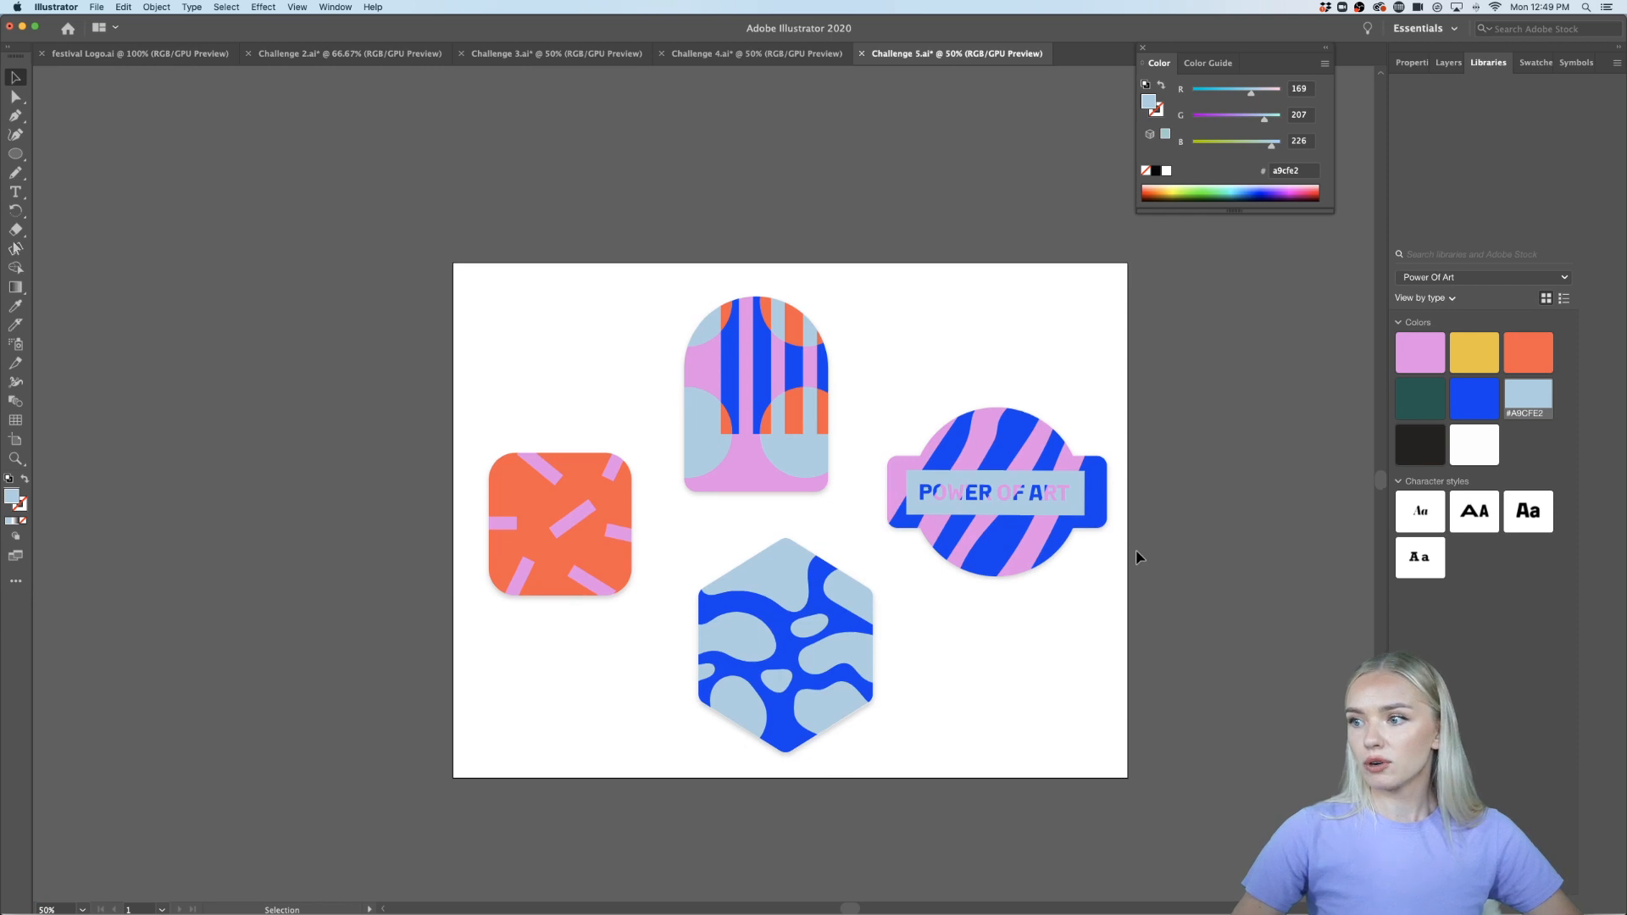
# Widen the light blue banner rectangle on the striped badge equally on both sides, leaving the lettering's proportions intact
pyautogui.scroll(1, 1120, 558)
pyautogui.scroll(3, 1121, 557)
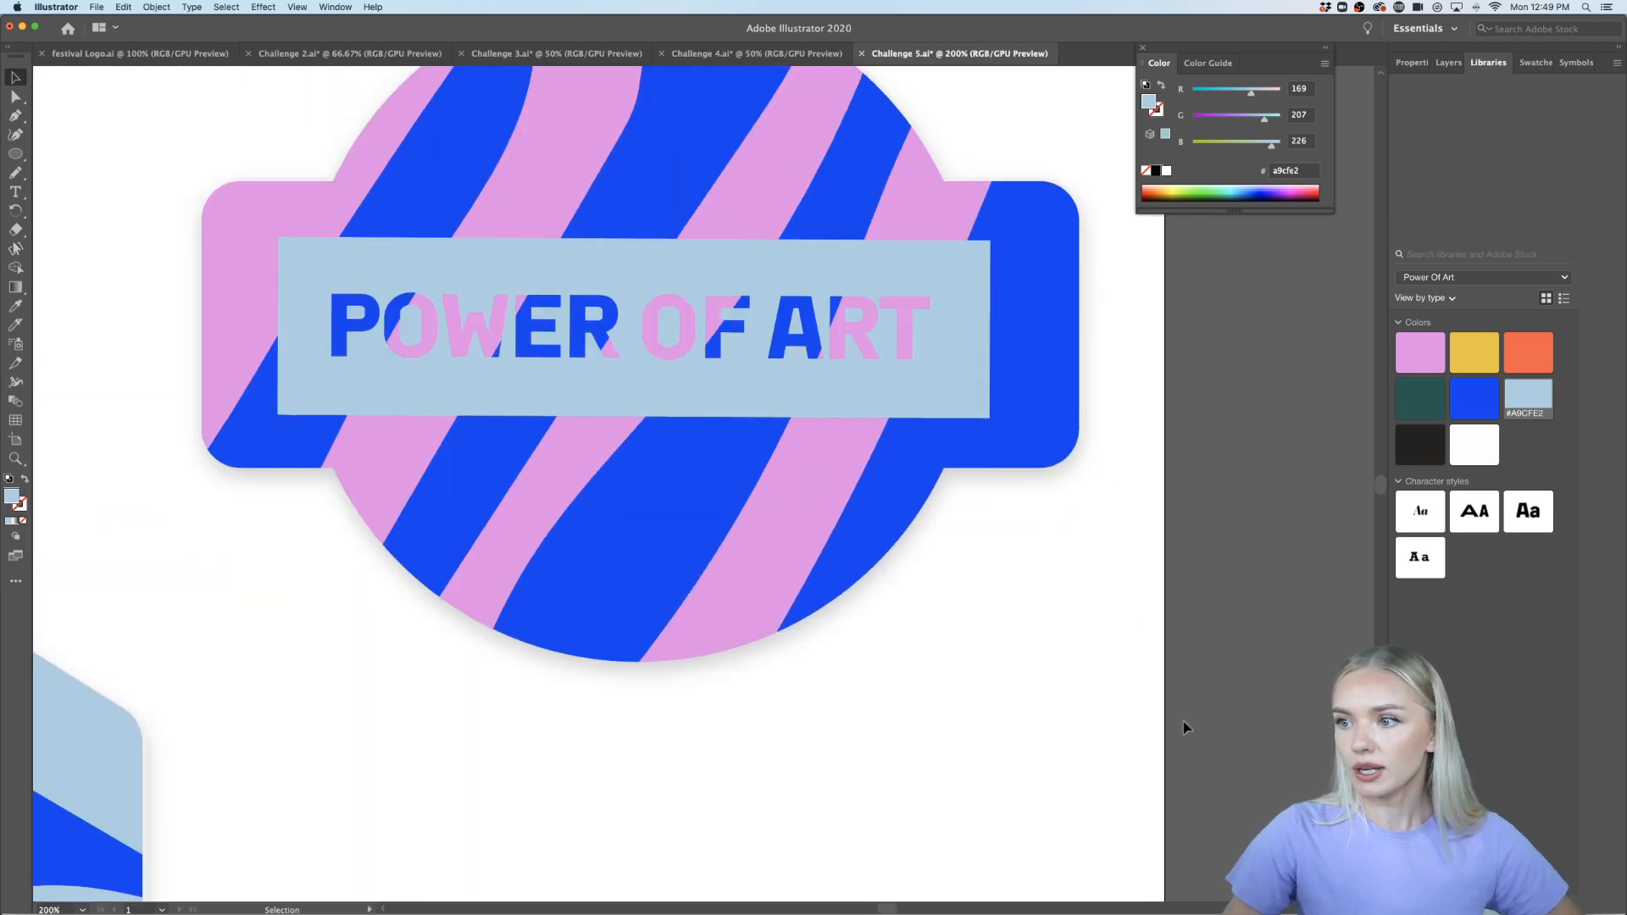
pyautogui.doubleClick(979, 421)
pyautogui.click(979, 421)
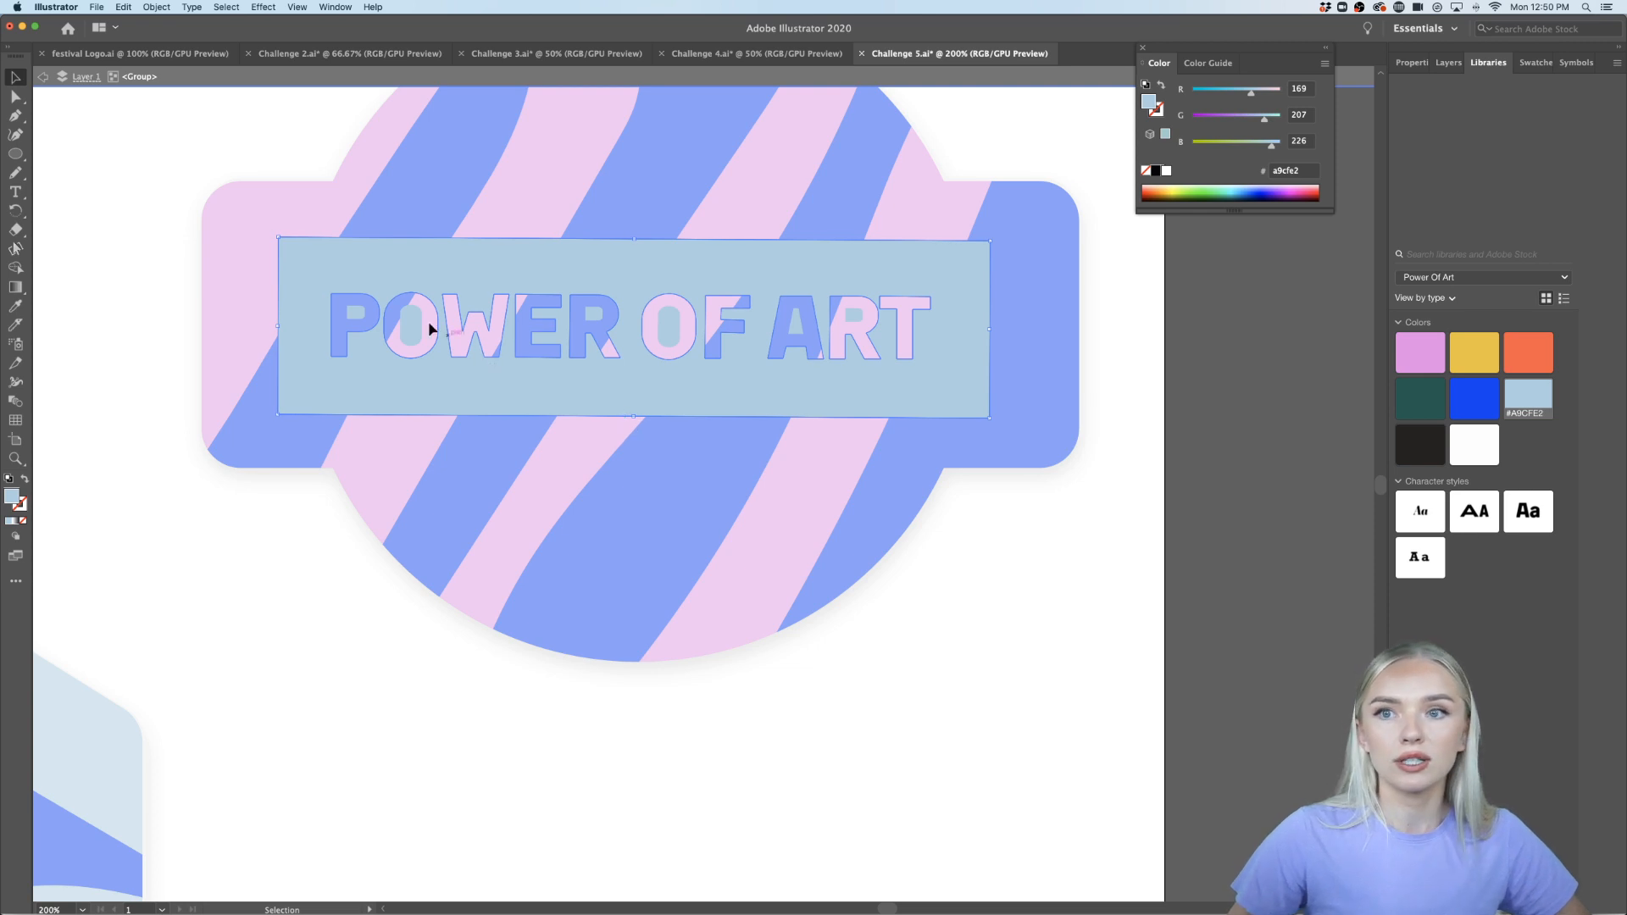
pyautogui.moveTo(990, 332); pyautogui.dragTo(1023, 329)
pyautogui.press('super+8')
pyautogui.moveTo(281, 328); pyautogui.dragTo(251, 329)
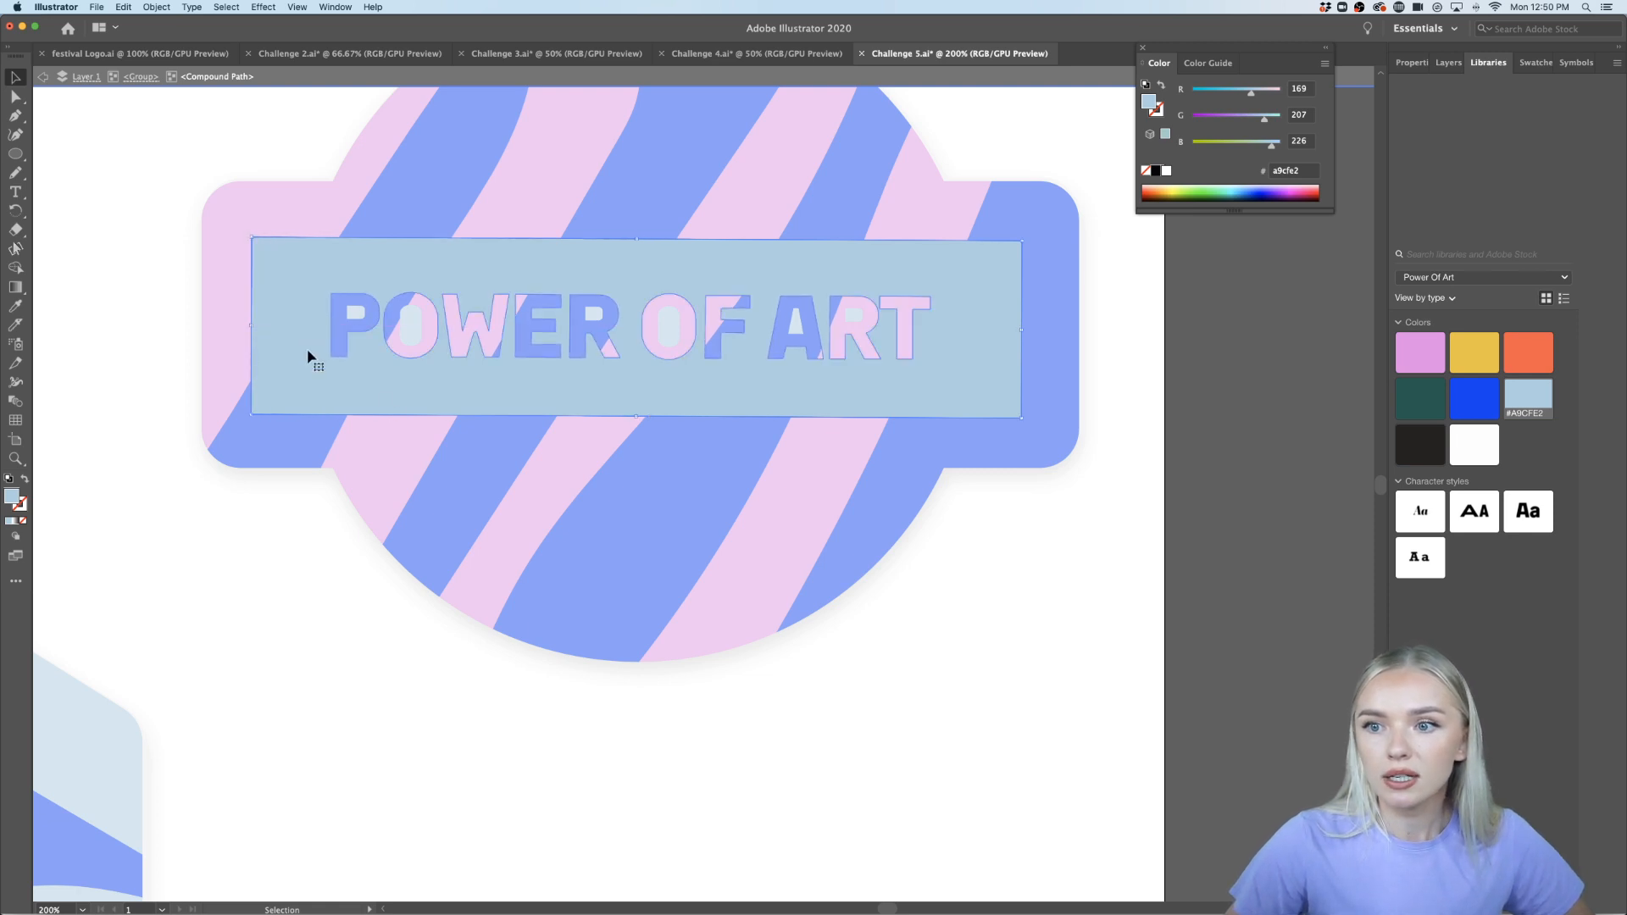
pyautogui.doubleClick(968, 680)
# Copy the banner onto the hexagon sticker, shrink it, rotate it parallel to the lower-left edge and fill it with orange #FF5846
pyautogui.press('super+0')
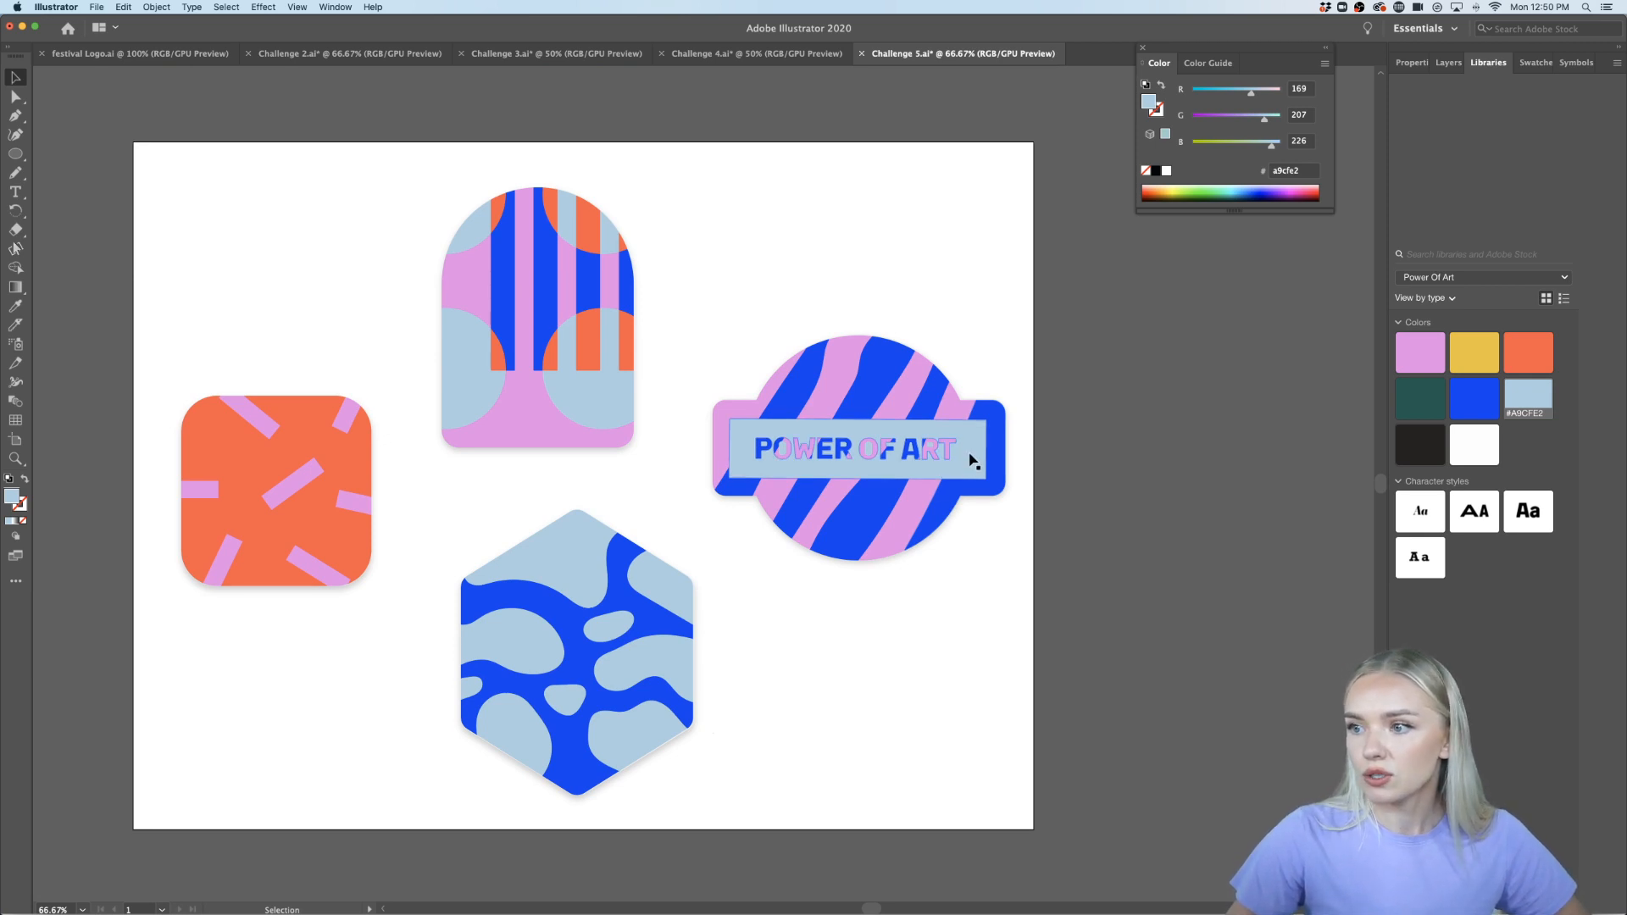
pyautogui.moveTo(972, 462); pyautogui.dragTo(566, 765)
pyautogui.press('super+1')
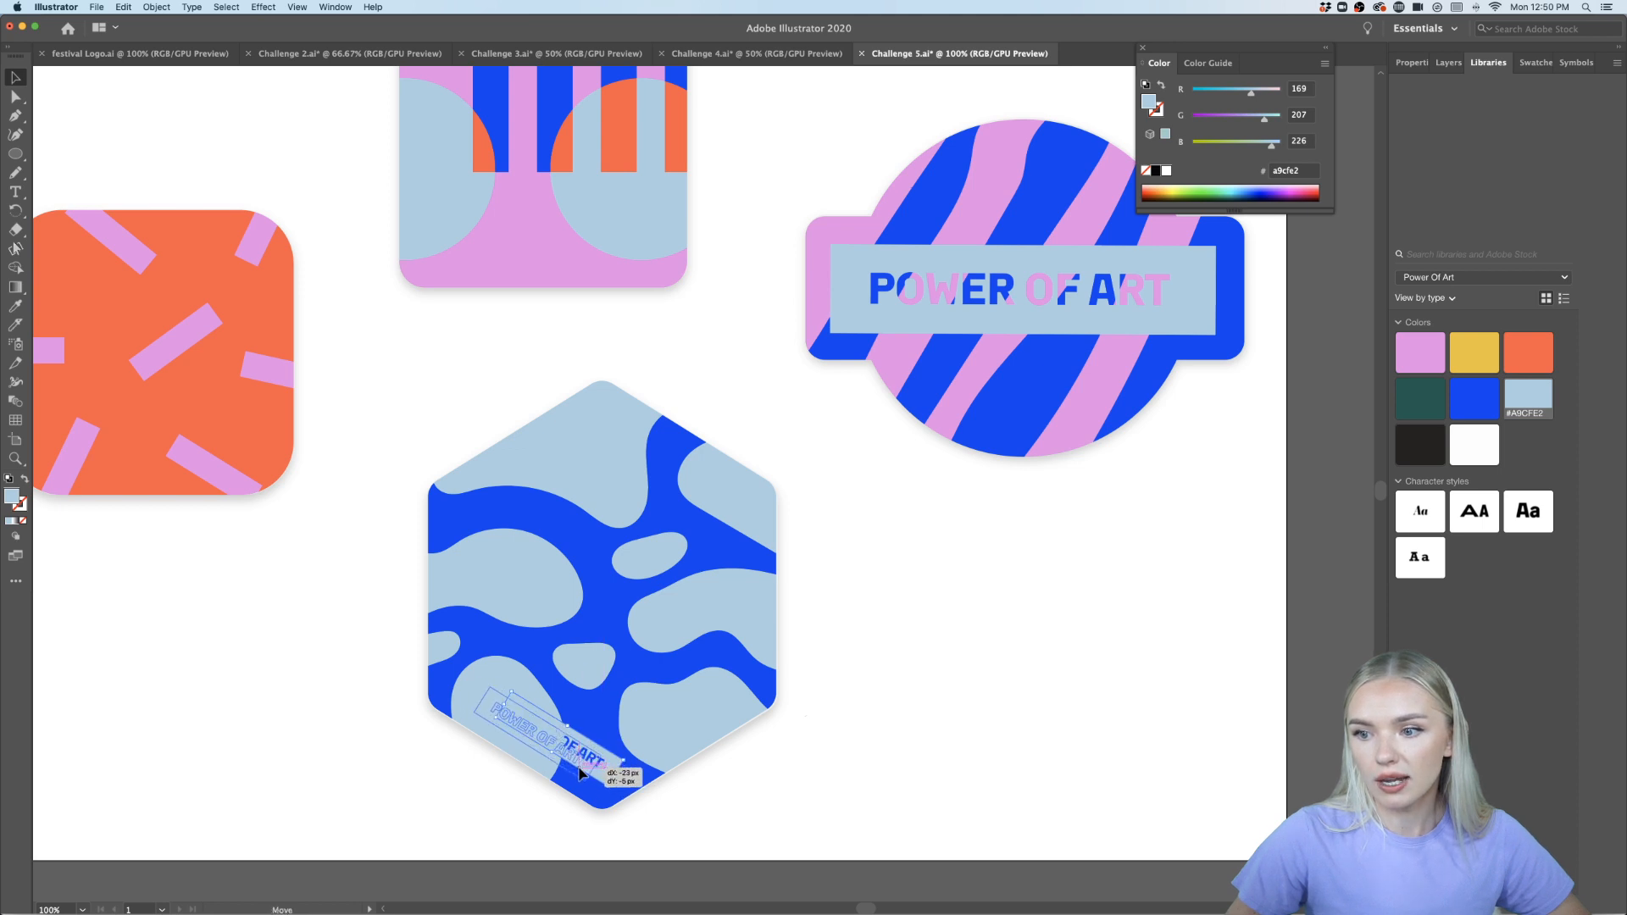
pyautogui.click(1466, 353)
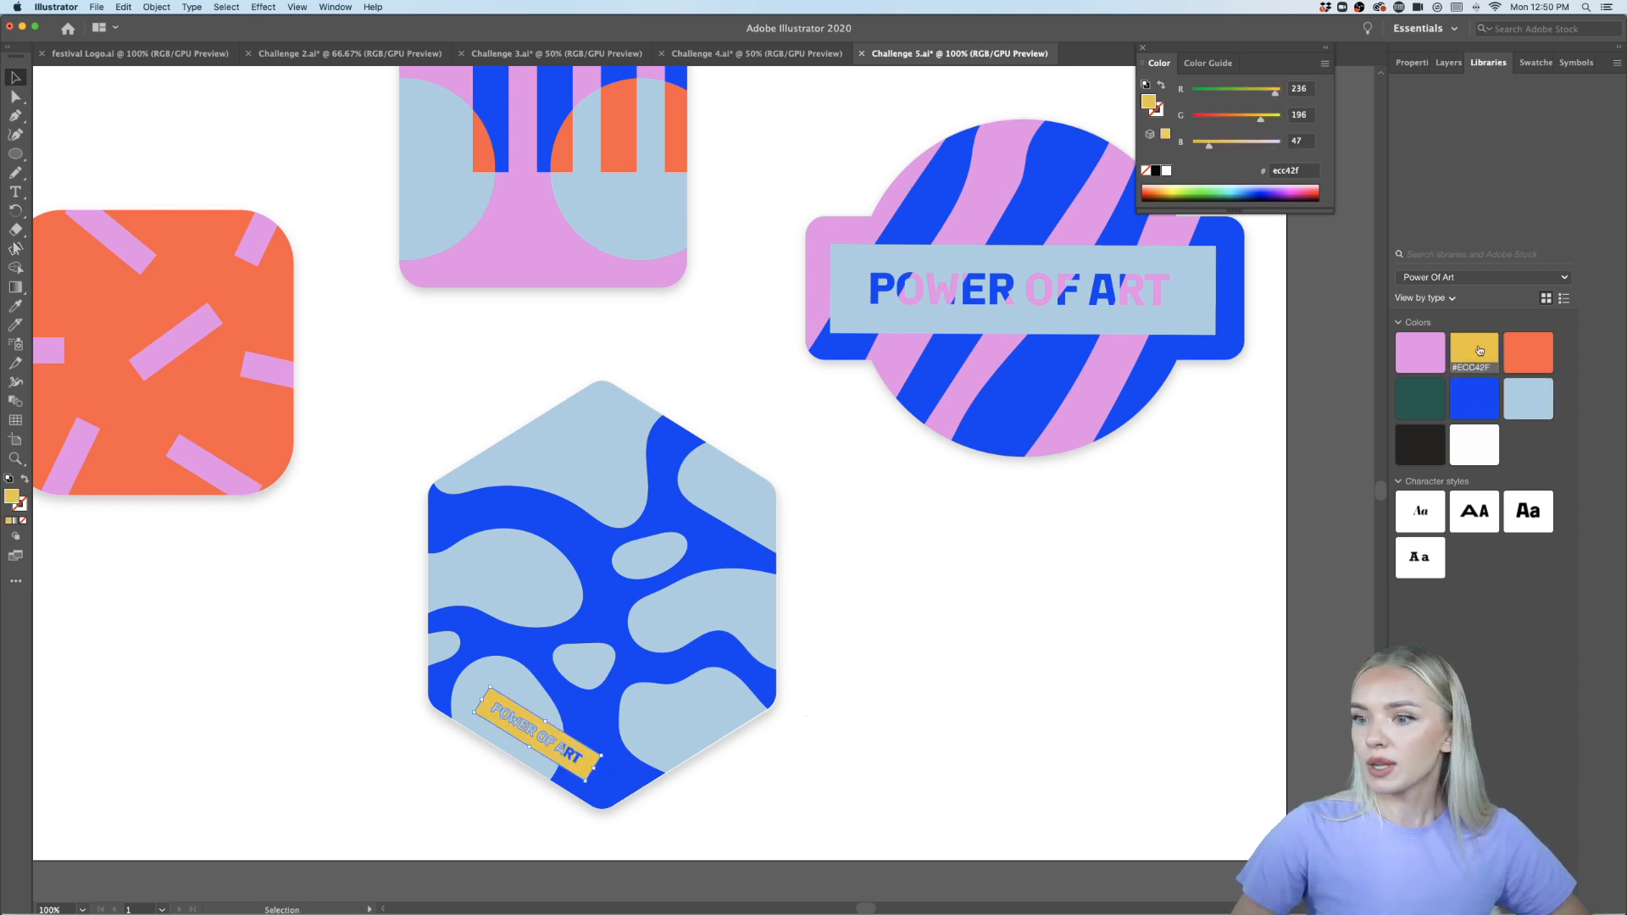
pyautogui.click(1528, 352)
# Copy the light blue banner onto the lower part of the arch sticker, scale it down, centre it and fill it with green #0C5C51
pyautogui.press('super+minus')
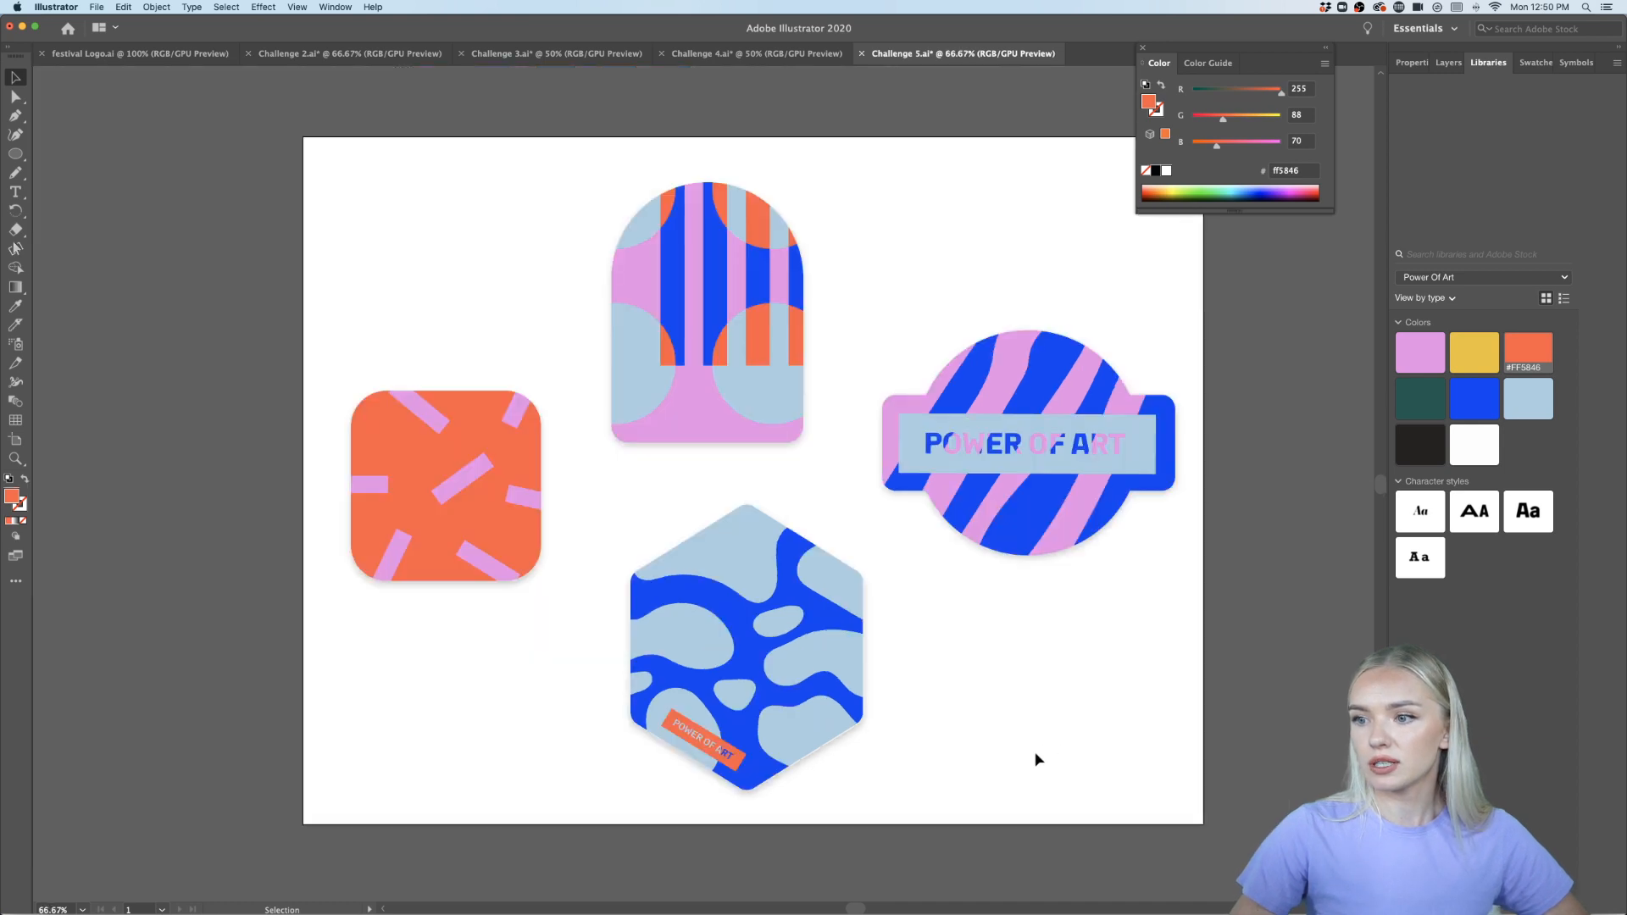
pyautogui.moveTo(707, 734); pyautogui.dragTo(699, 375)
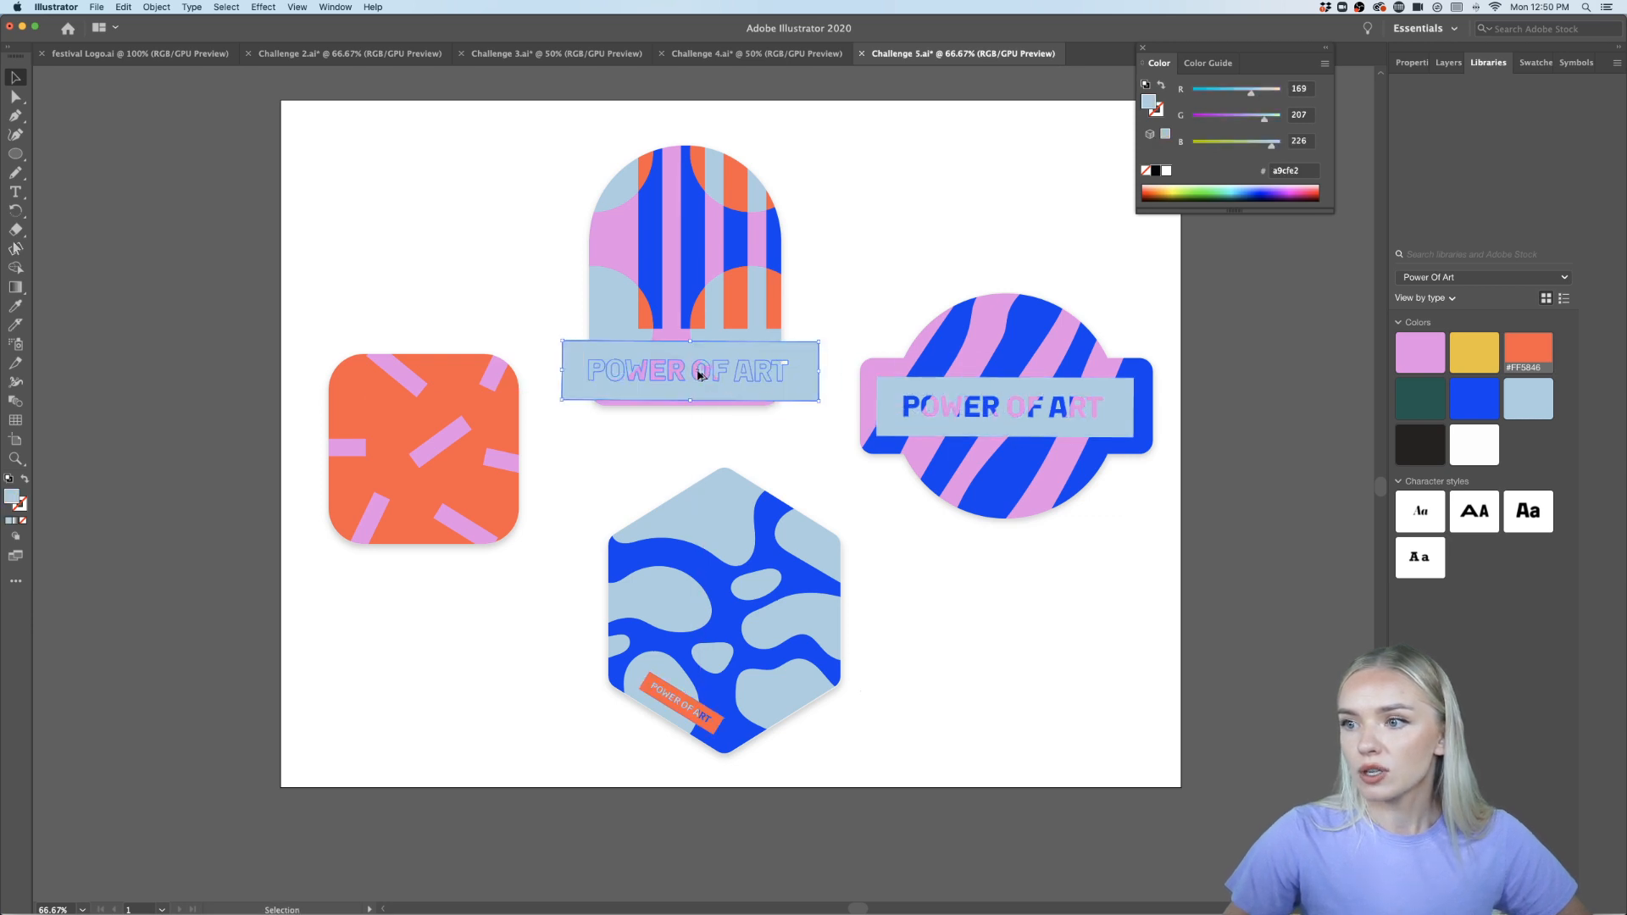
pyautogui.press('super+plus')
pyautogui.moveTo(875, 381); pyautogui.dragTo(763, 376)
pyautogui.press('super+plus')
pyautogui.press('super+plus')
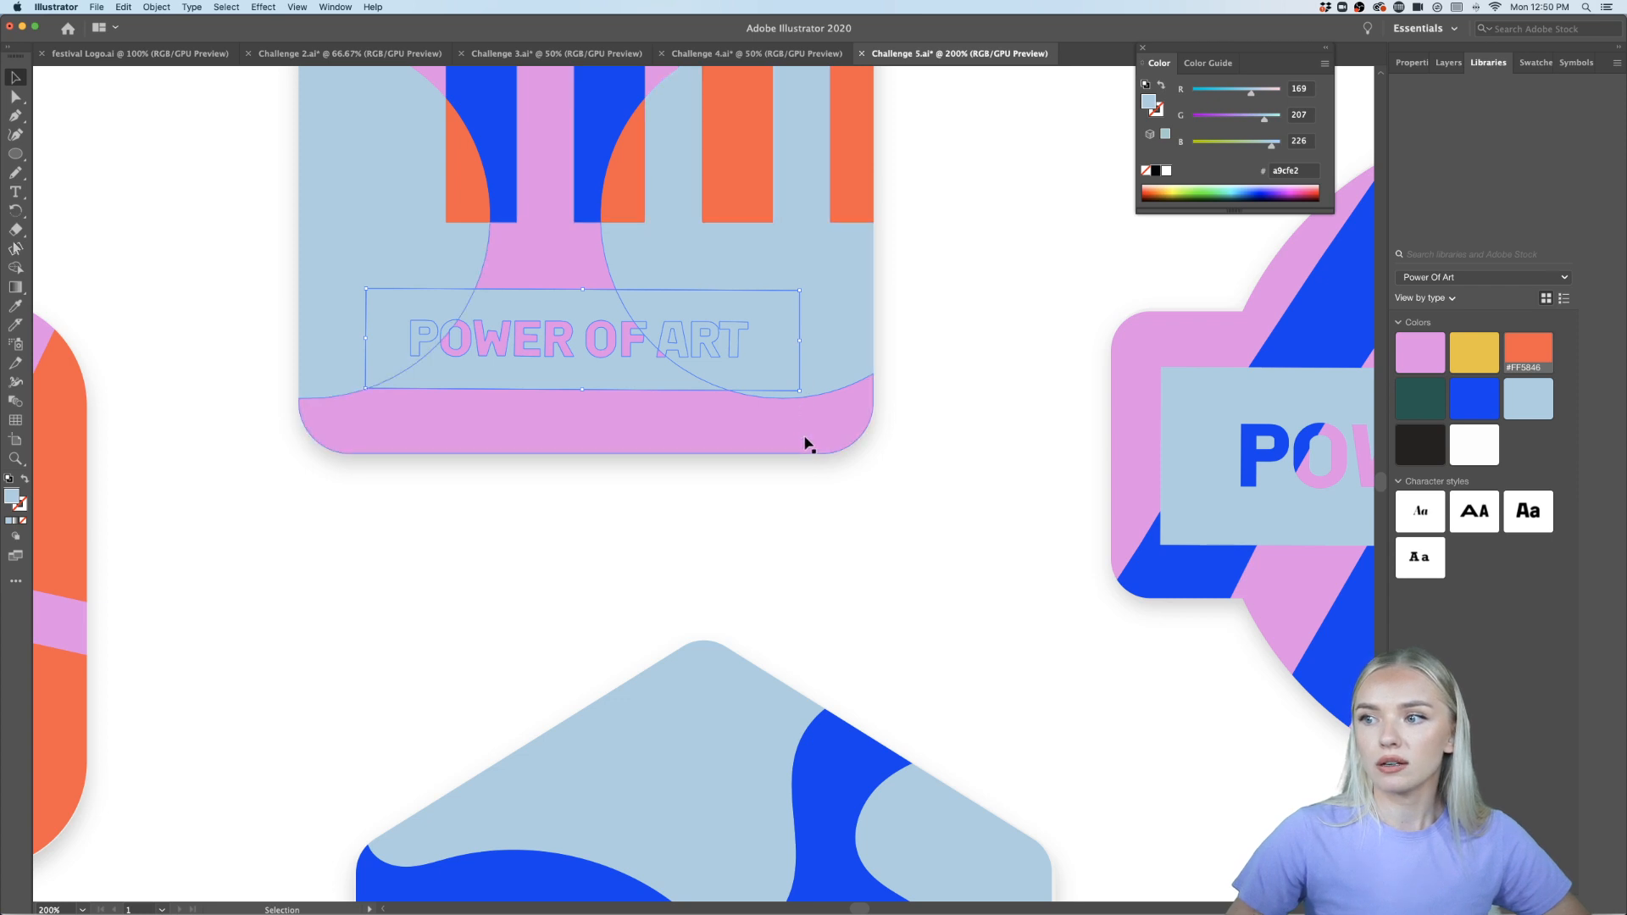
pyautogui.moveTo(748, 378); pyautogui.dragTo(753, 375)
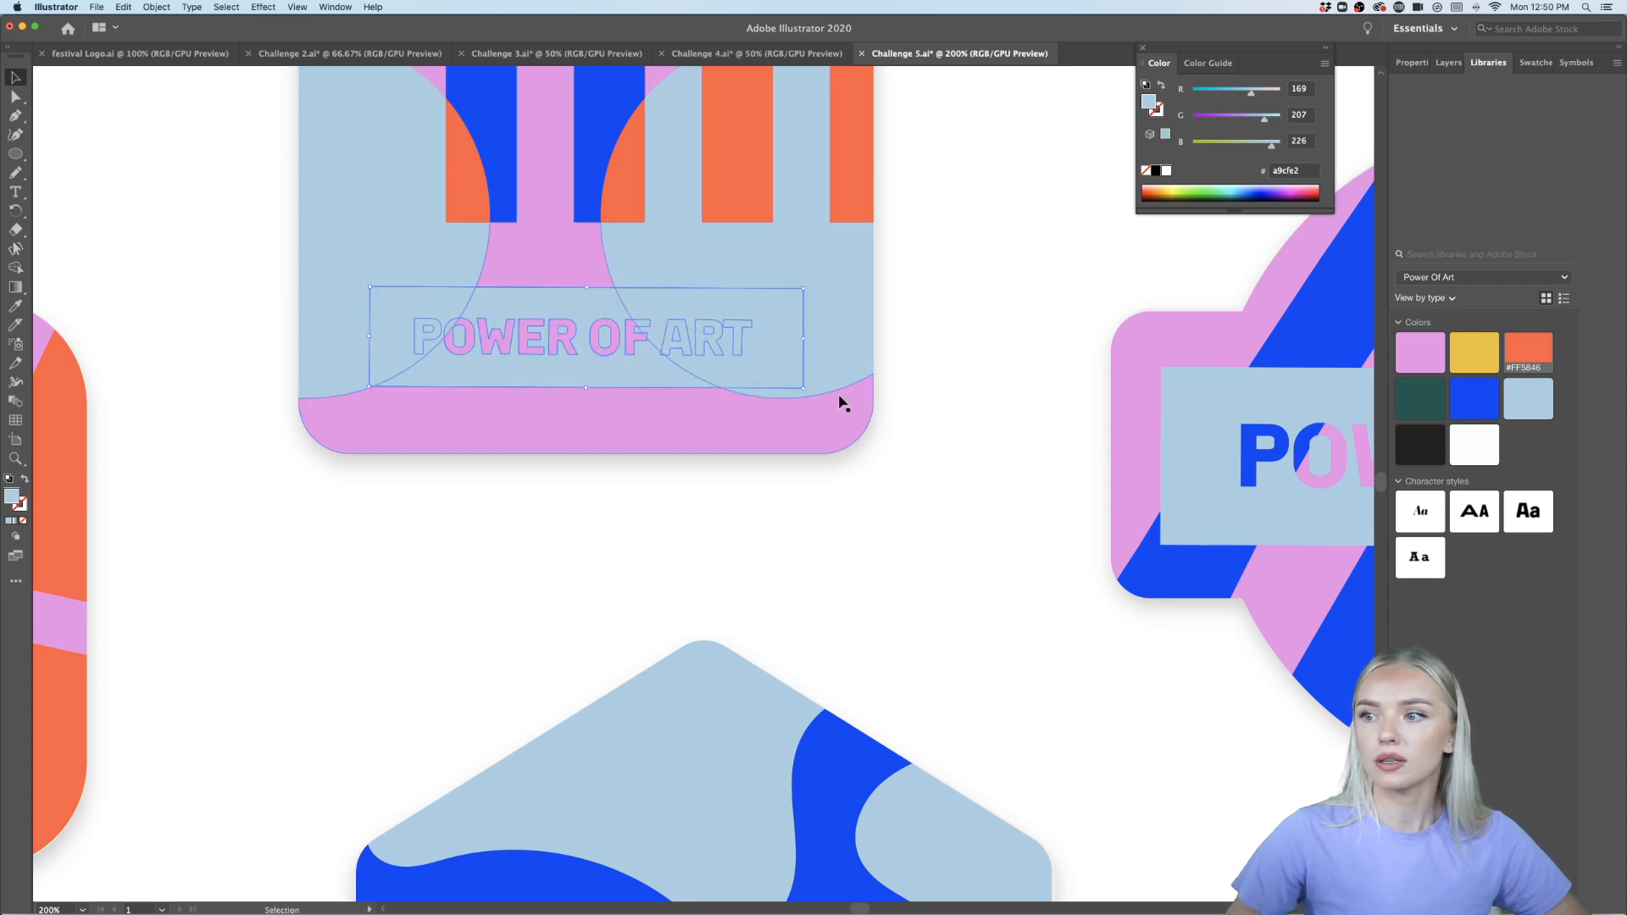
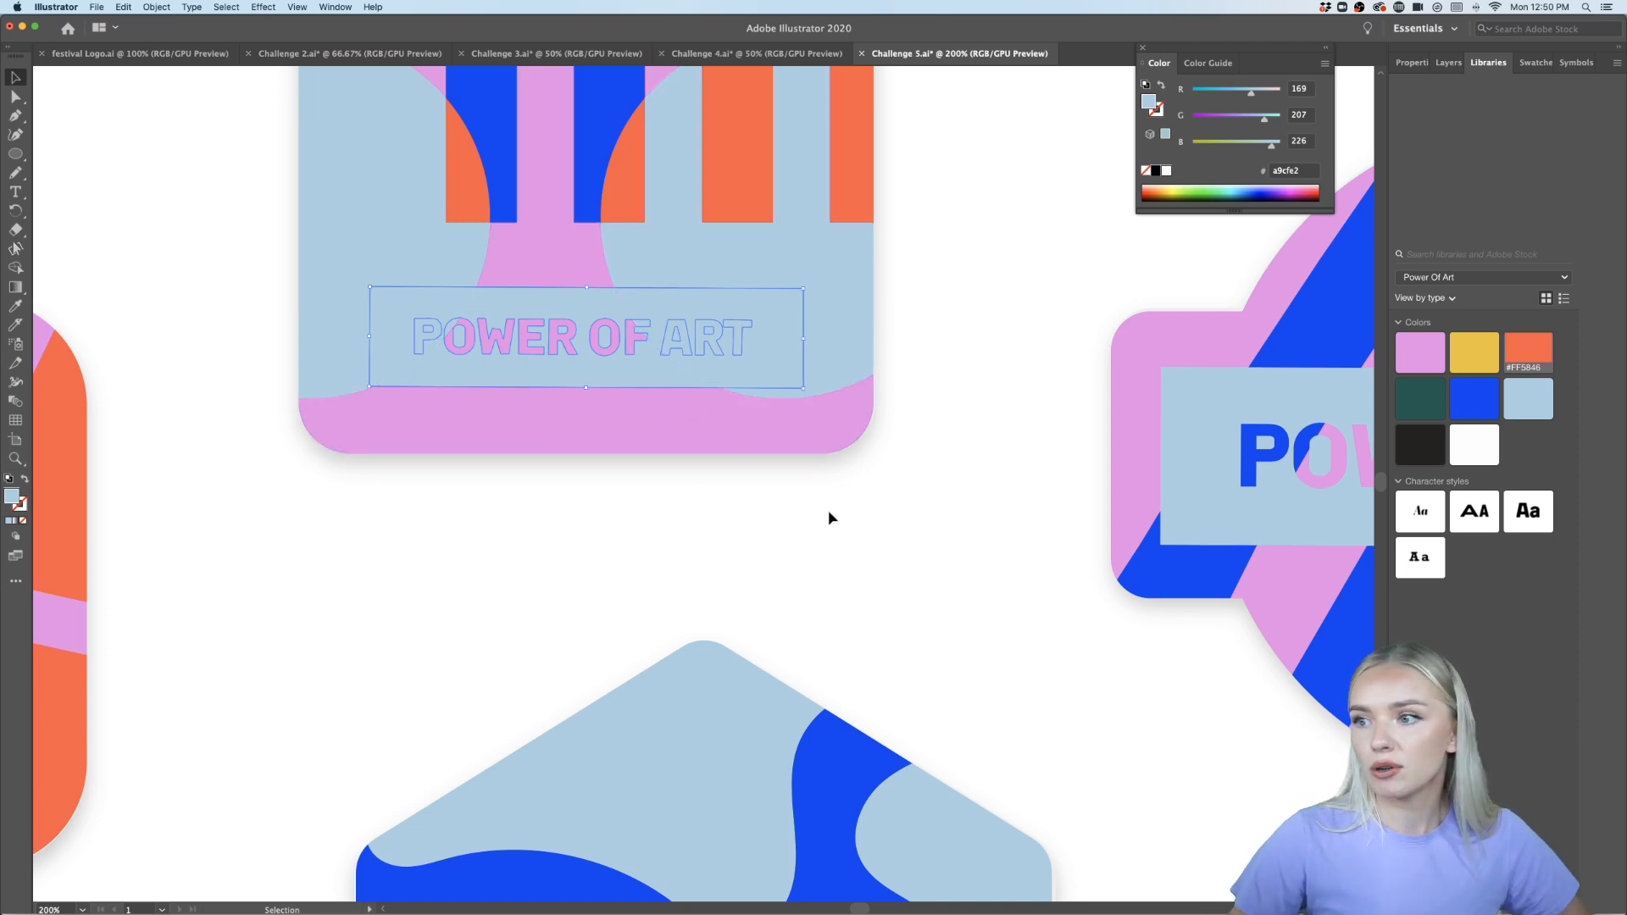
pyautogui.click(1428, 393)
pyautogui.click(1013, 547)
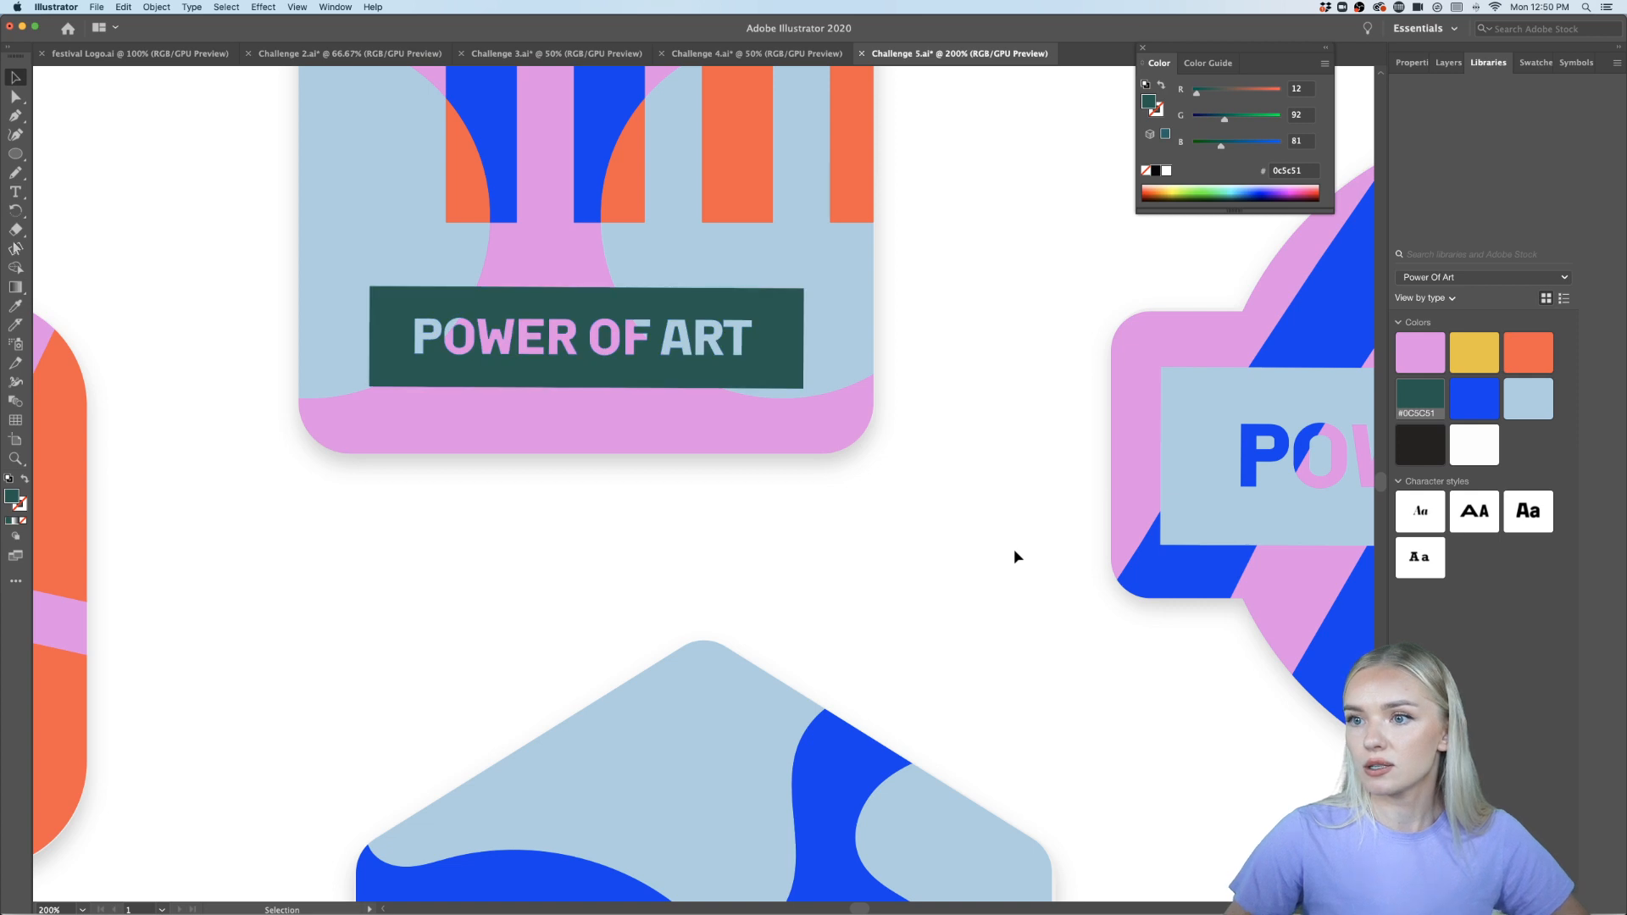
# Copy the green banner to the bottom of the orange rounded square sticker, shrink it and centre it horizontally
pyautogui.scroll(-3, 1014, 547)
pyautogui.scroll(-2, 1013, 548)
pyautogui.hscroll(1, 1014, 547)
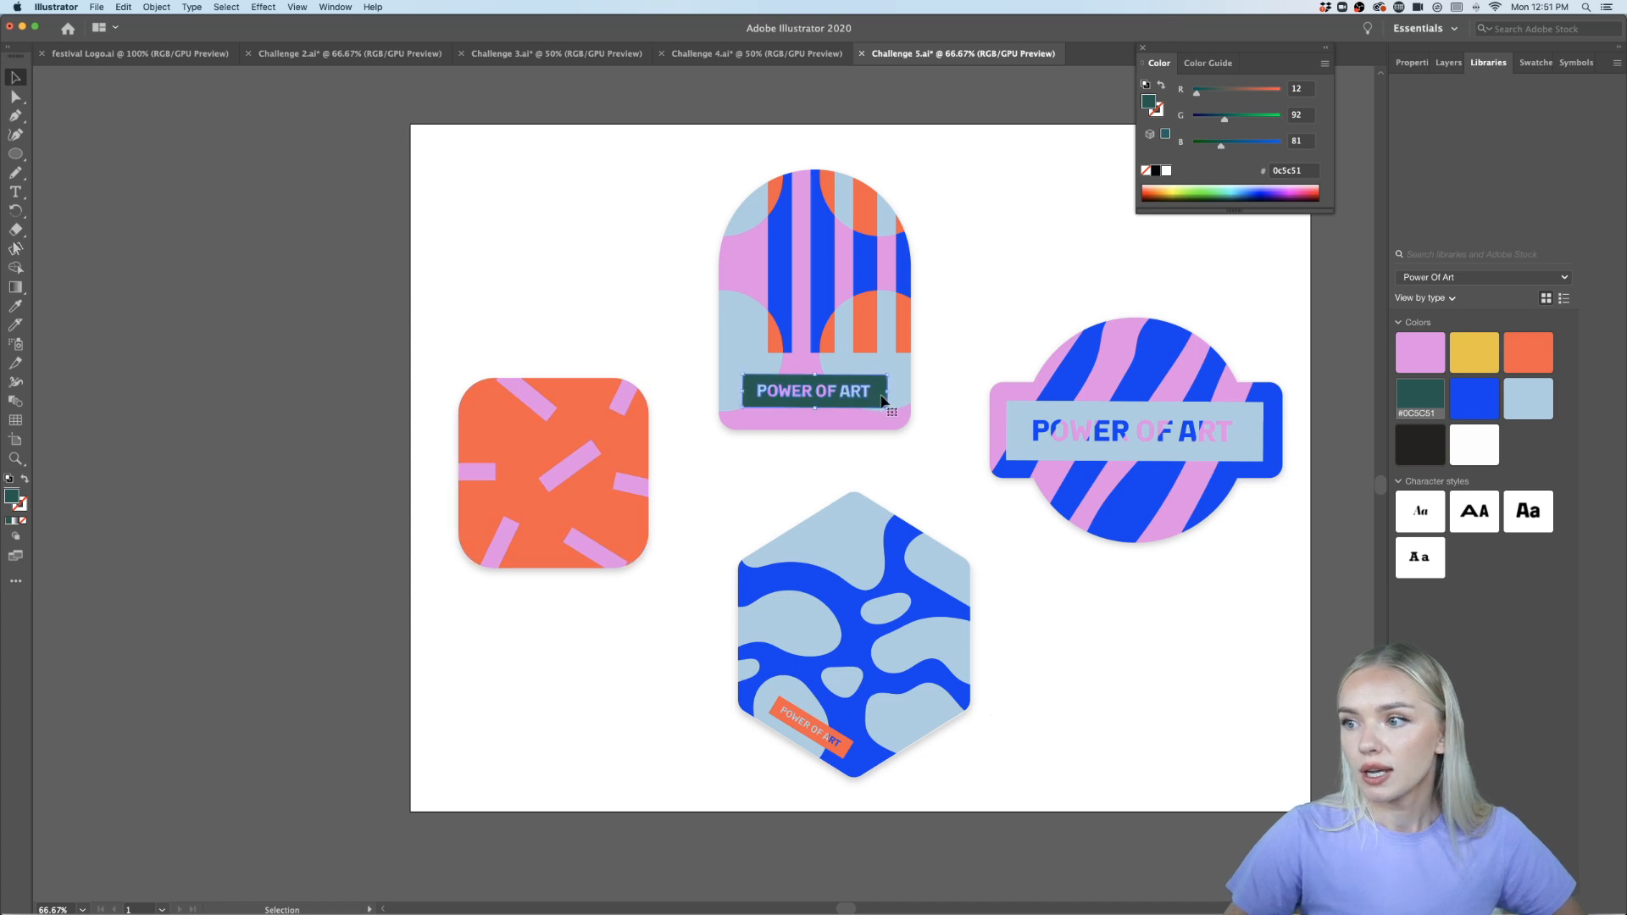
pyautogui.scroll(1, 881, 403)
pyautogui.moveTo(895, 392); pyautogui.dragTo(481, 627)
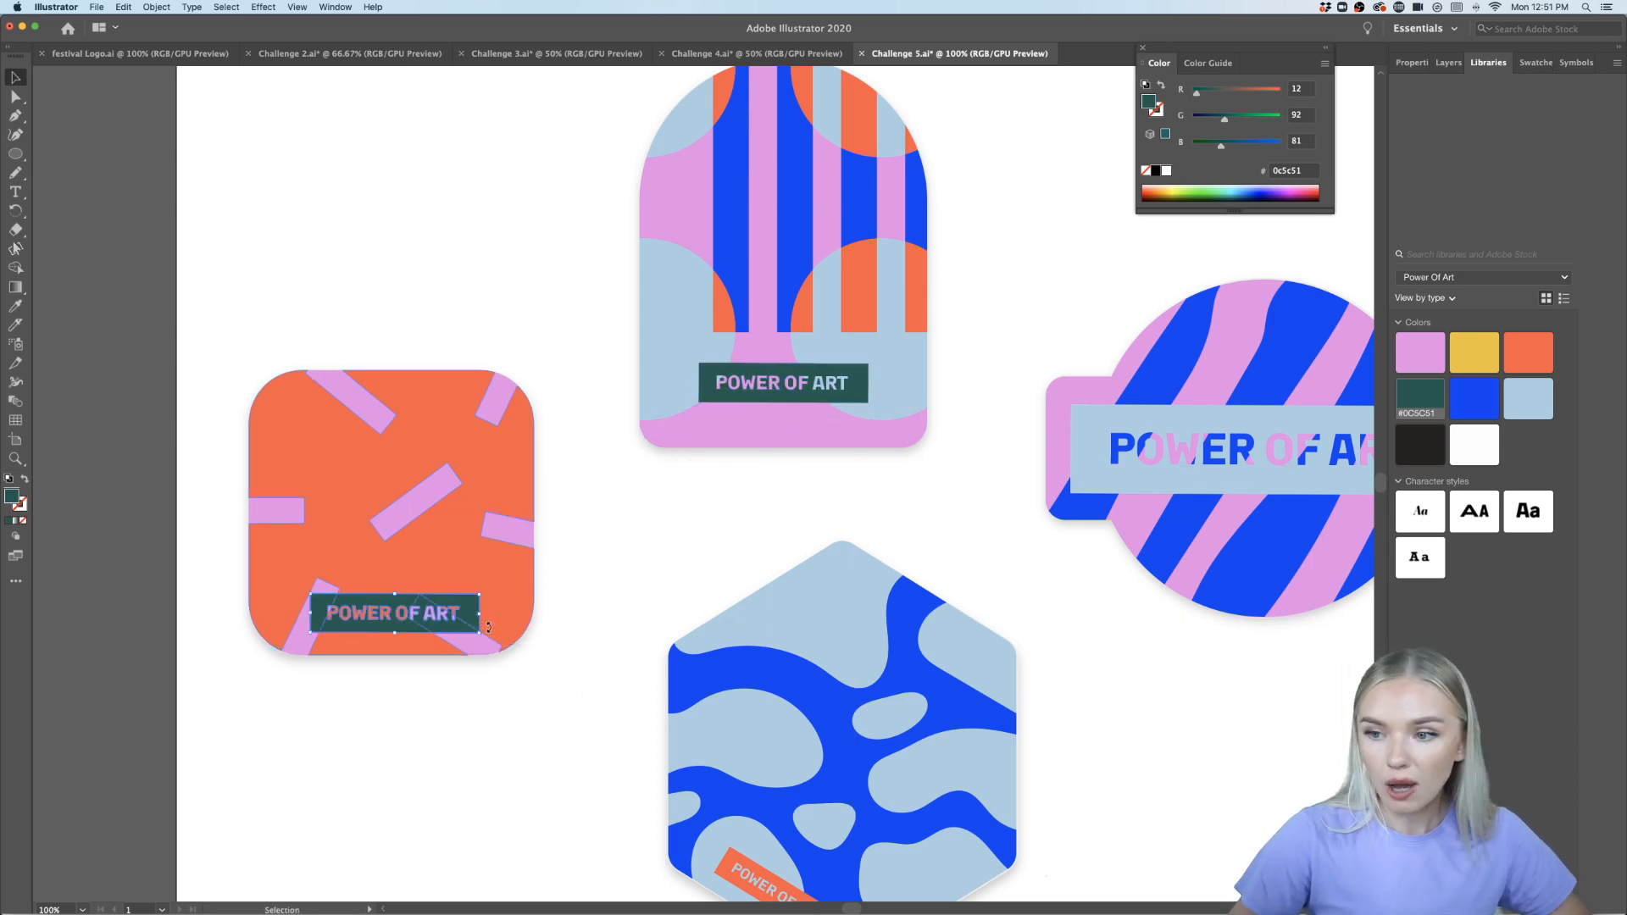
pyautogui.press('super+equal')
pyautogui.moveTo(511, 608); pyautogui.dragTo(475, 617)
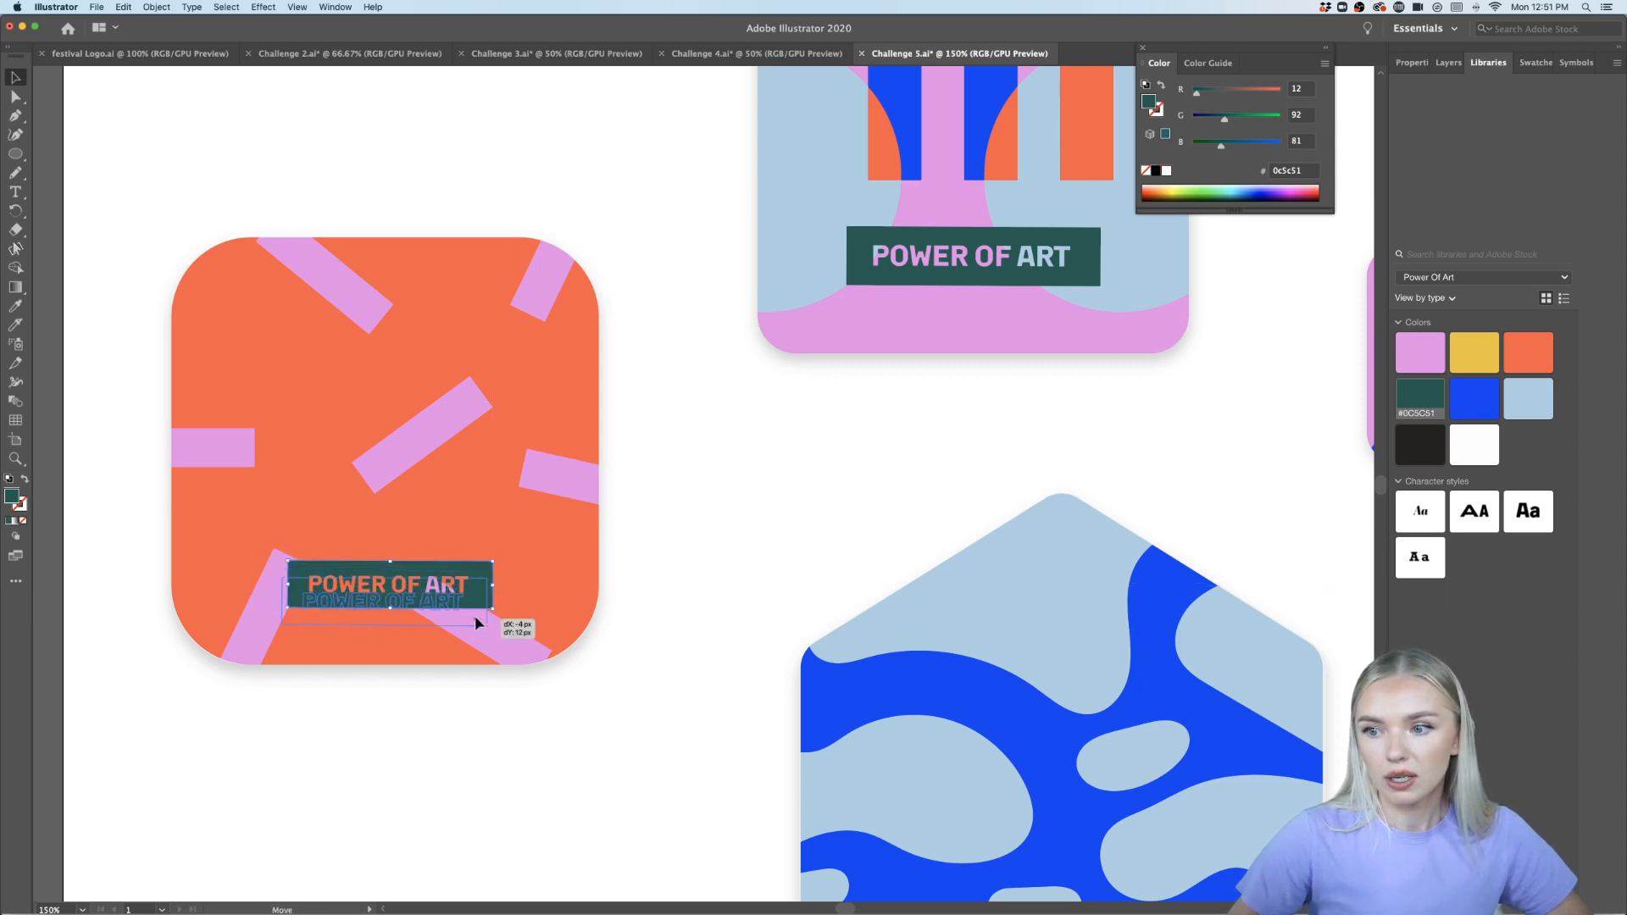
pyautogui.press('super+shift+a')
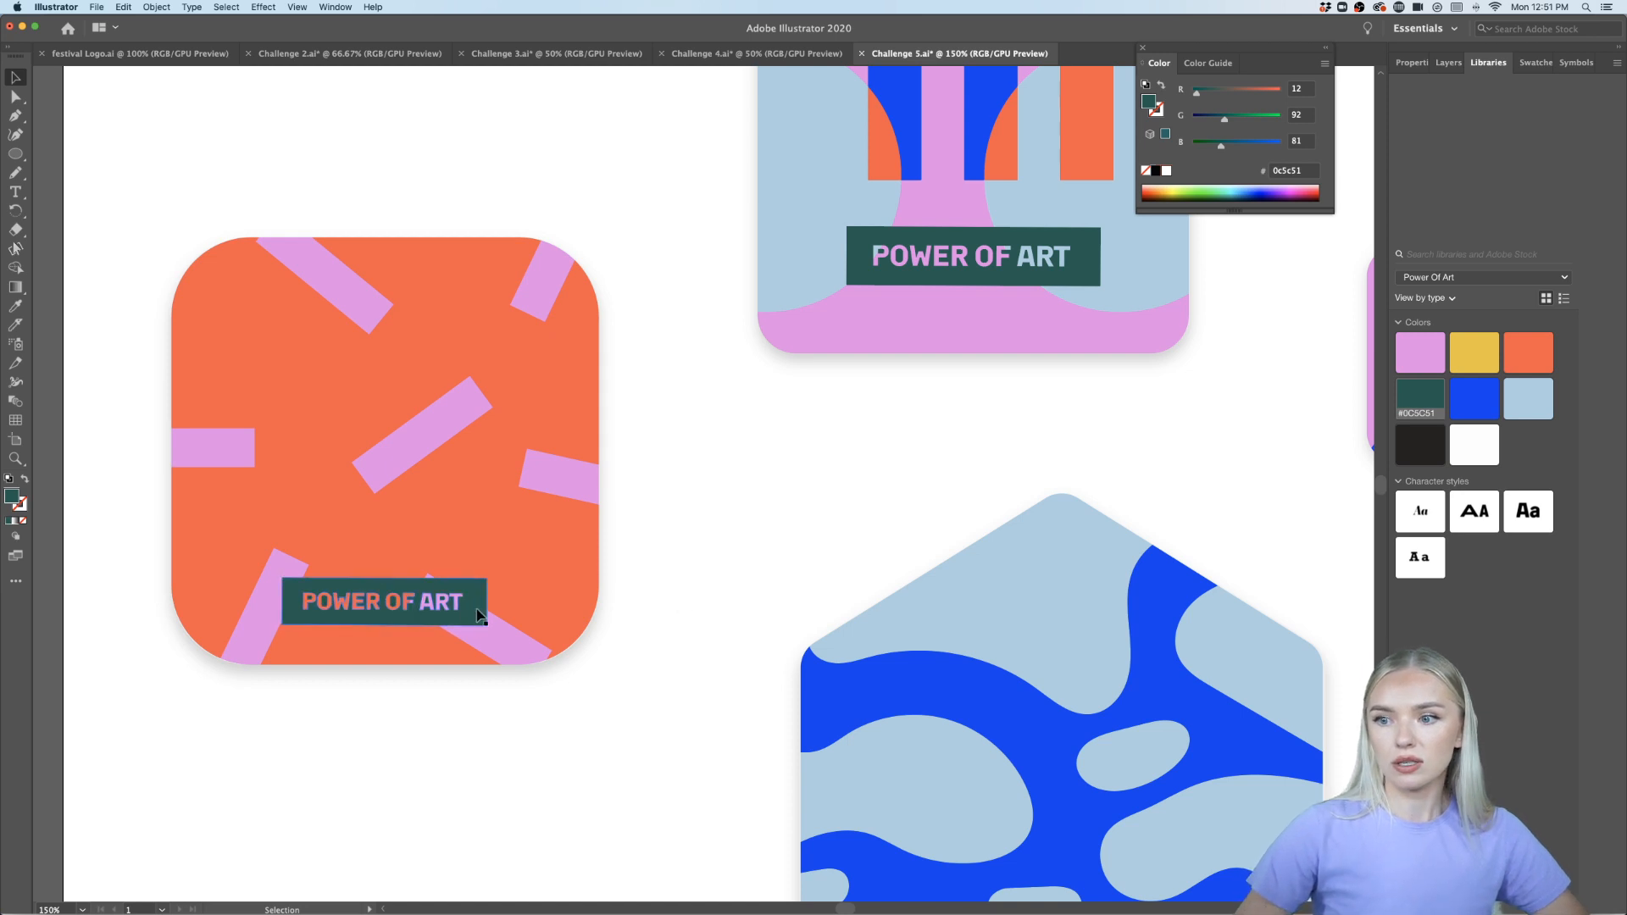
# Recolour the banner on the orange square sticker light blue #A9CFE2
pyautogui.click(479, 612)
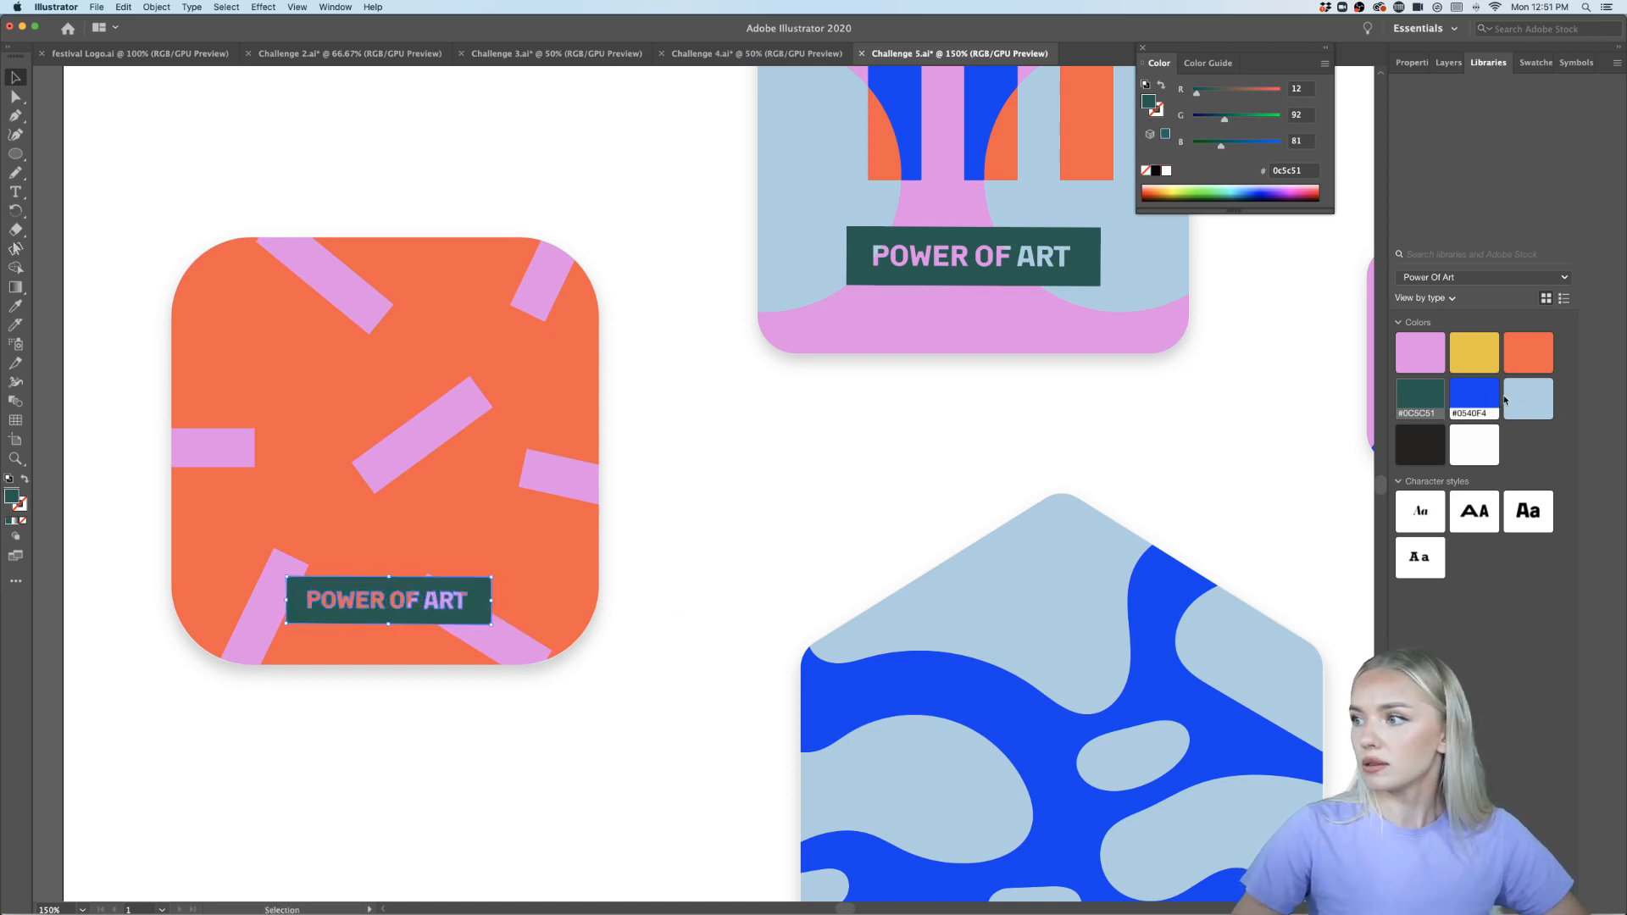
pyautogui.click(1522, 398)
pyautogui.press('super+shift+a')
pyautogui.press('super+minus')
pyautogui.press('super+minus')
pyautogui.press('super+minus')
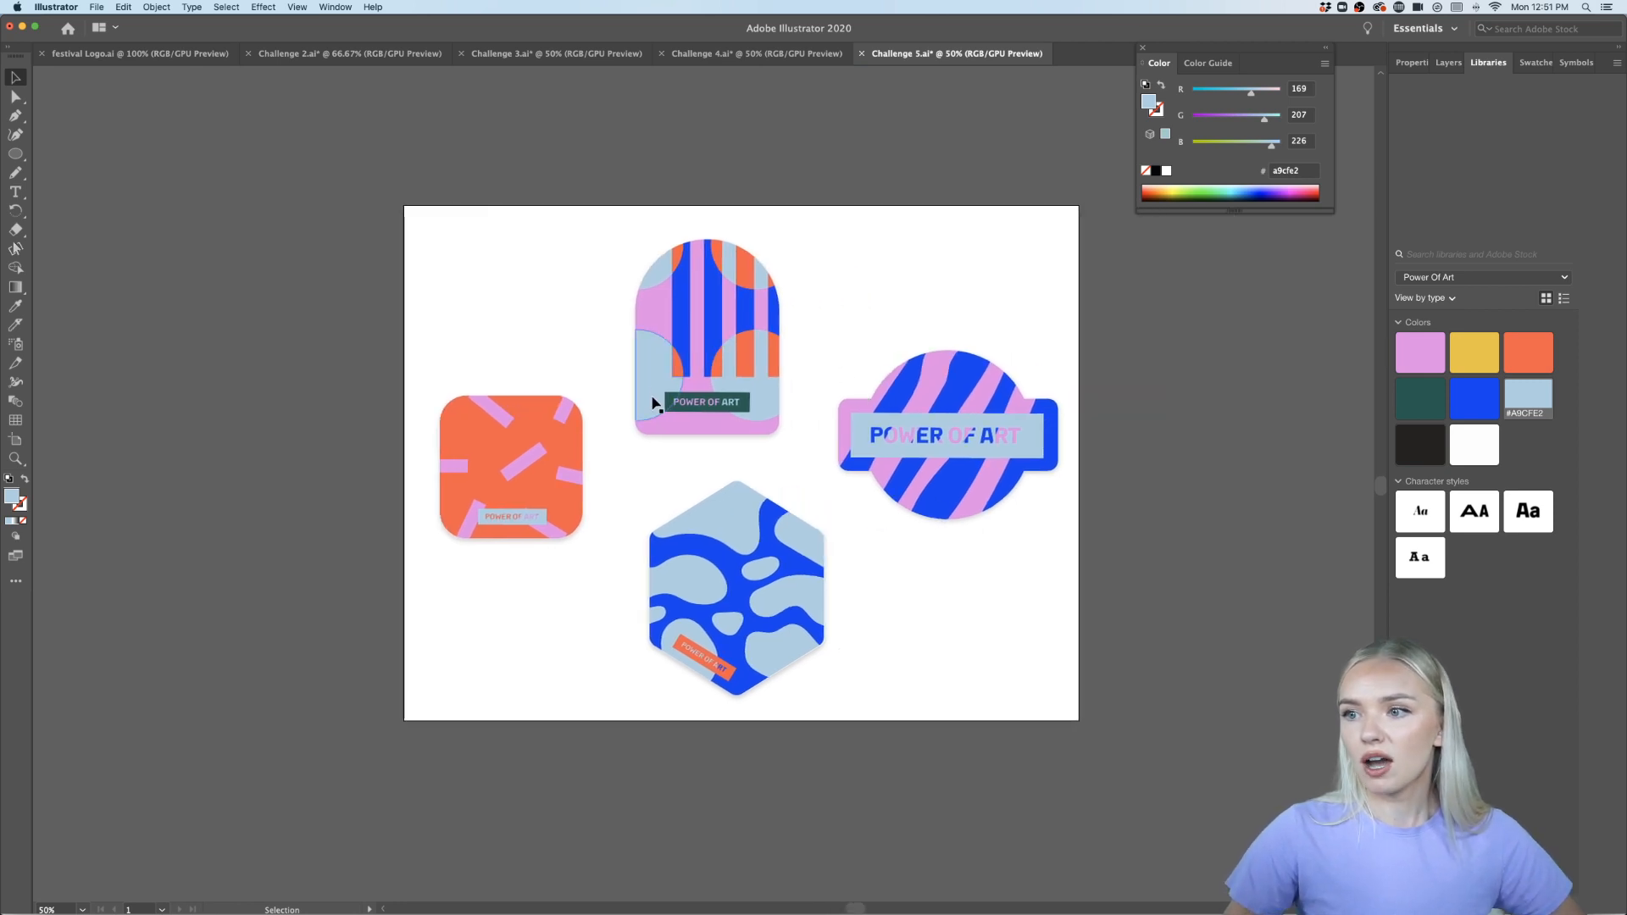
# Create a text area above the orange square sticker and enter "Let’s get creative" with one word per line
pyautogui.press('super+plus')
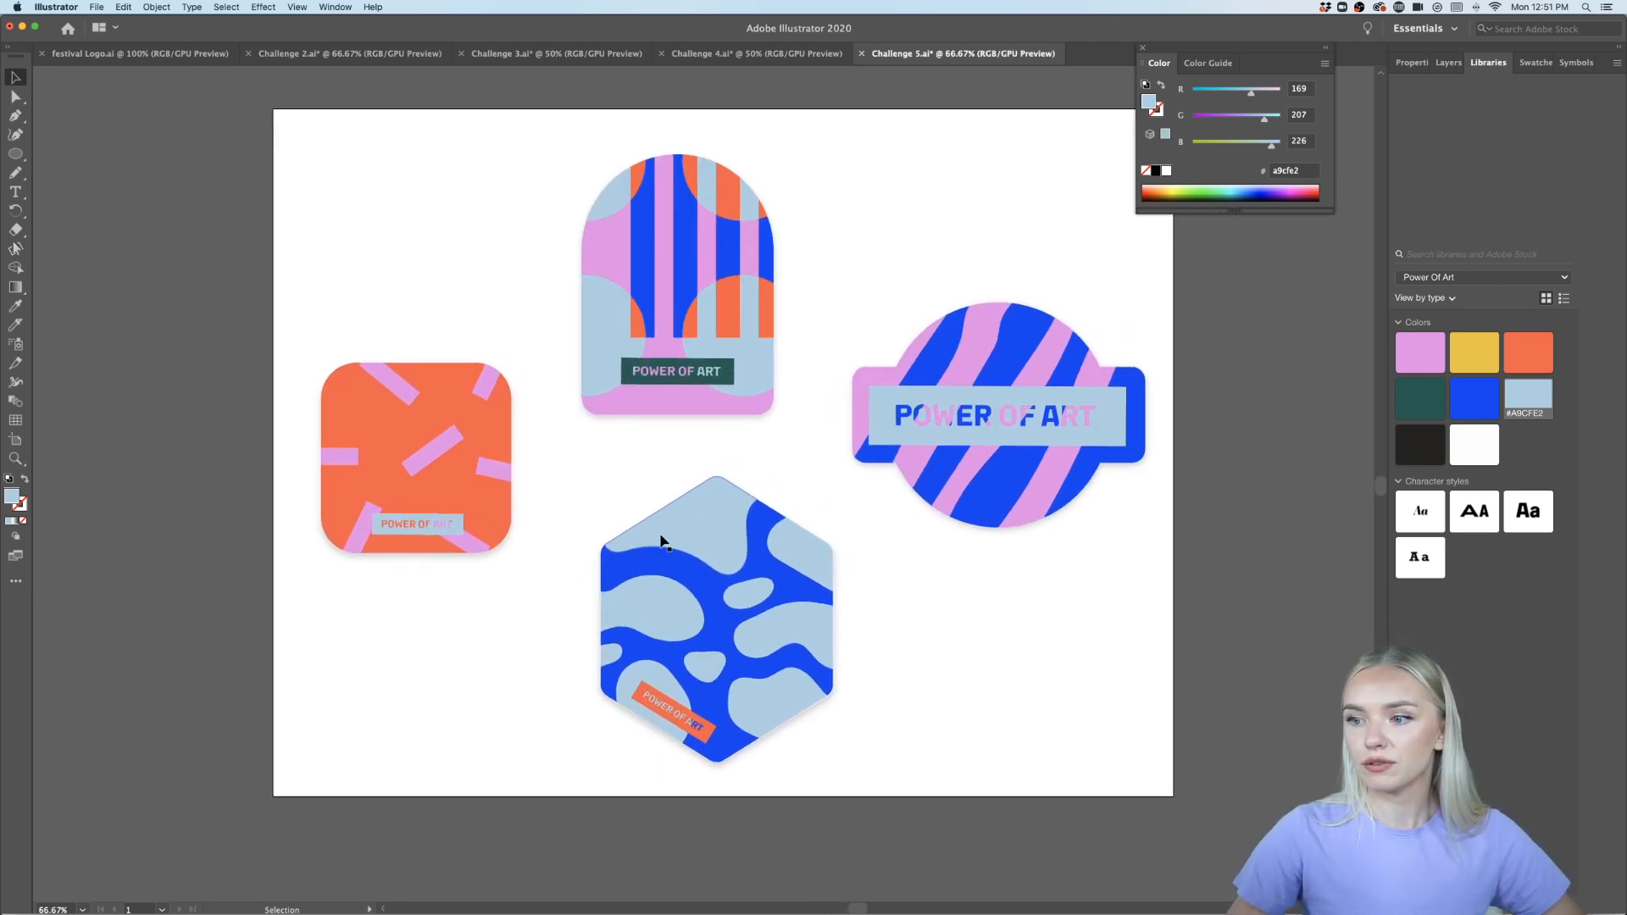
pyautogui.click(17, 194)
pyautogui.moveTo(304, 169); pyautogui.dragTo(579, 352)
pyautogui.scroll(3, 400, 220)
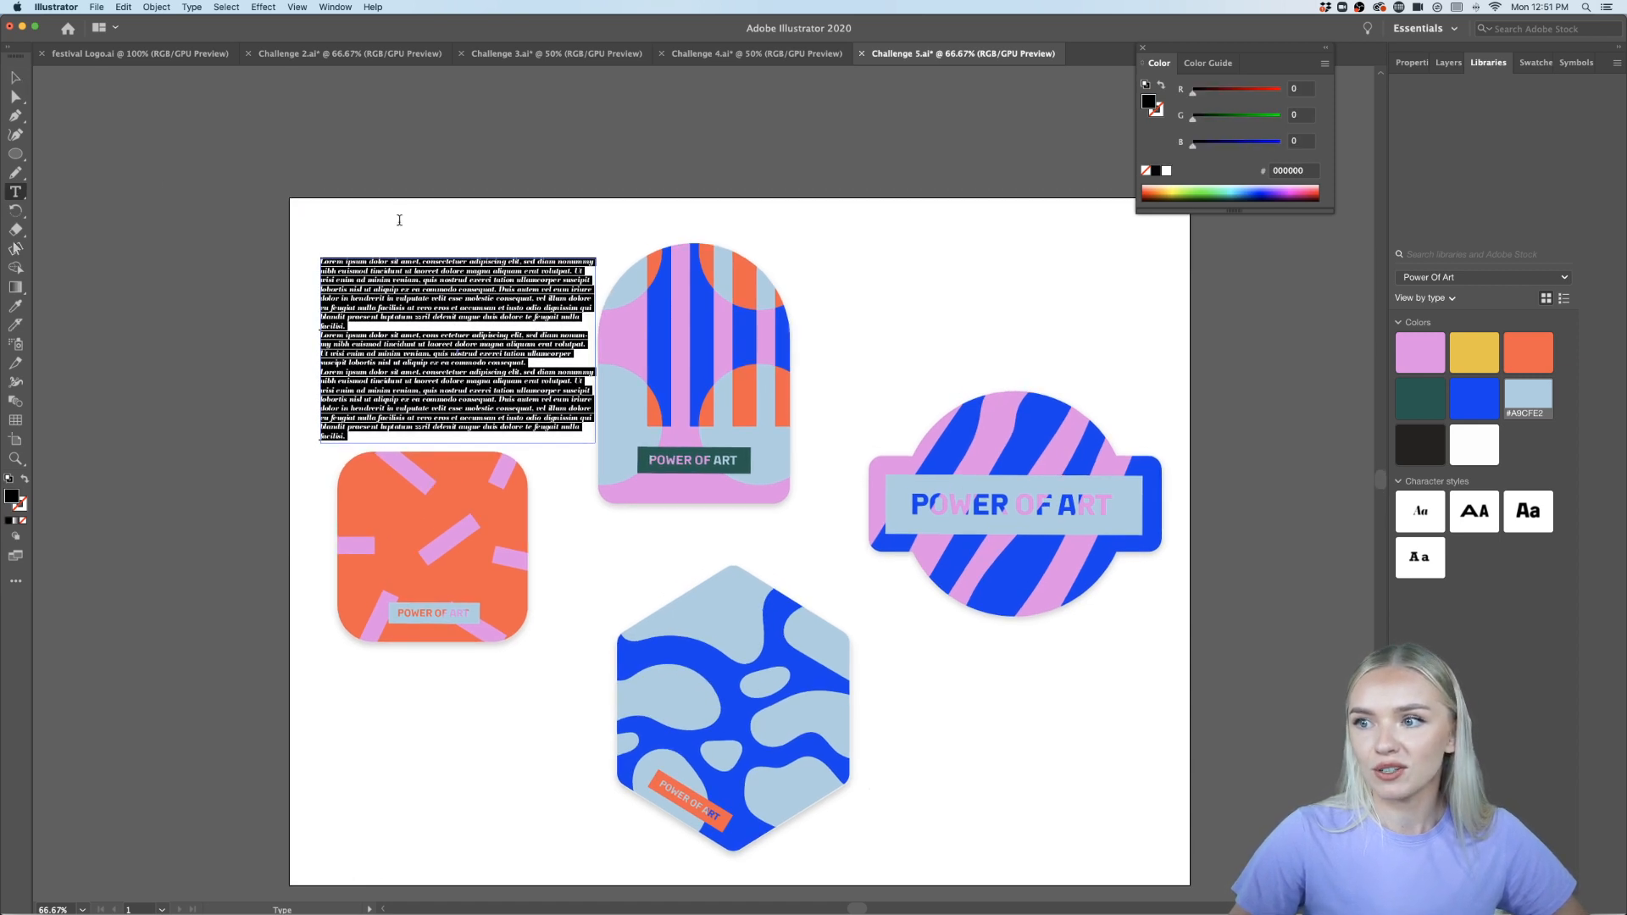
pyautogui.press('super+plus')
pyautogui.press('super+plus')
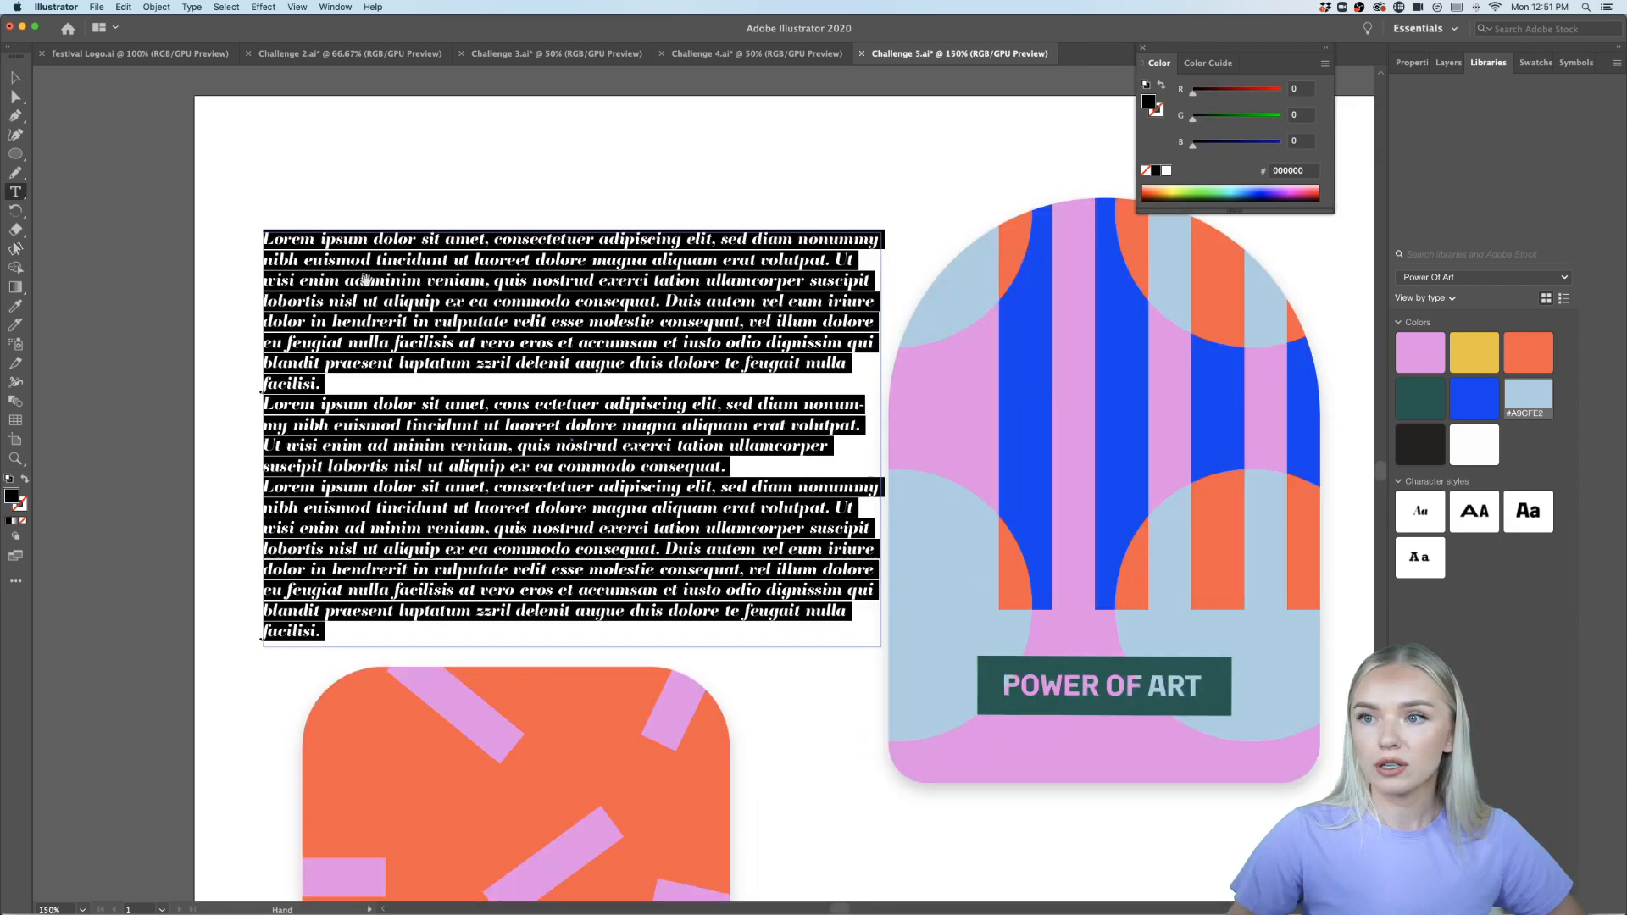
pyautogui.write('Let’s')
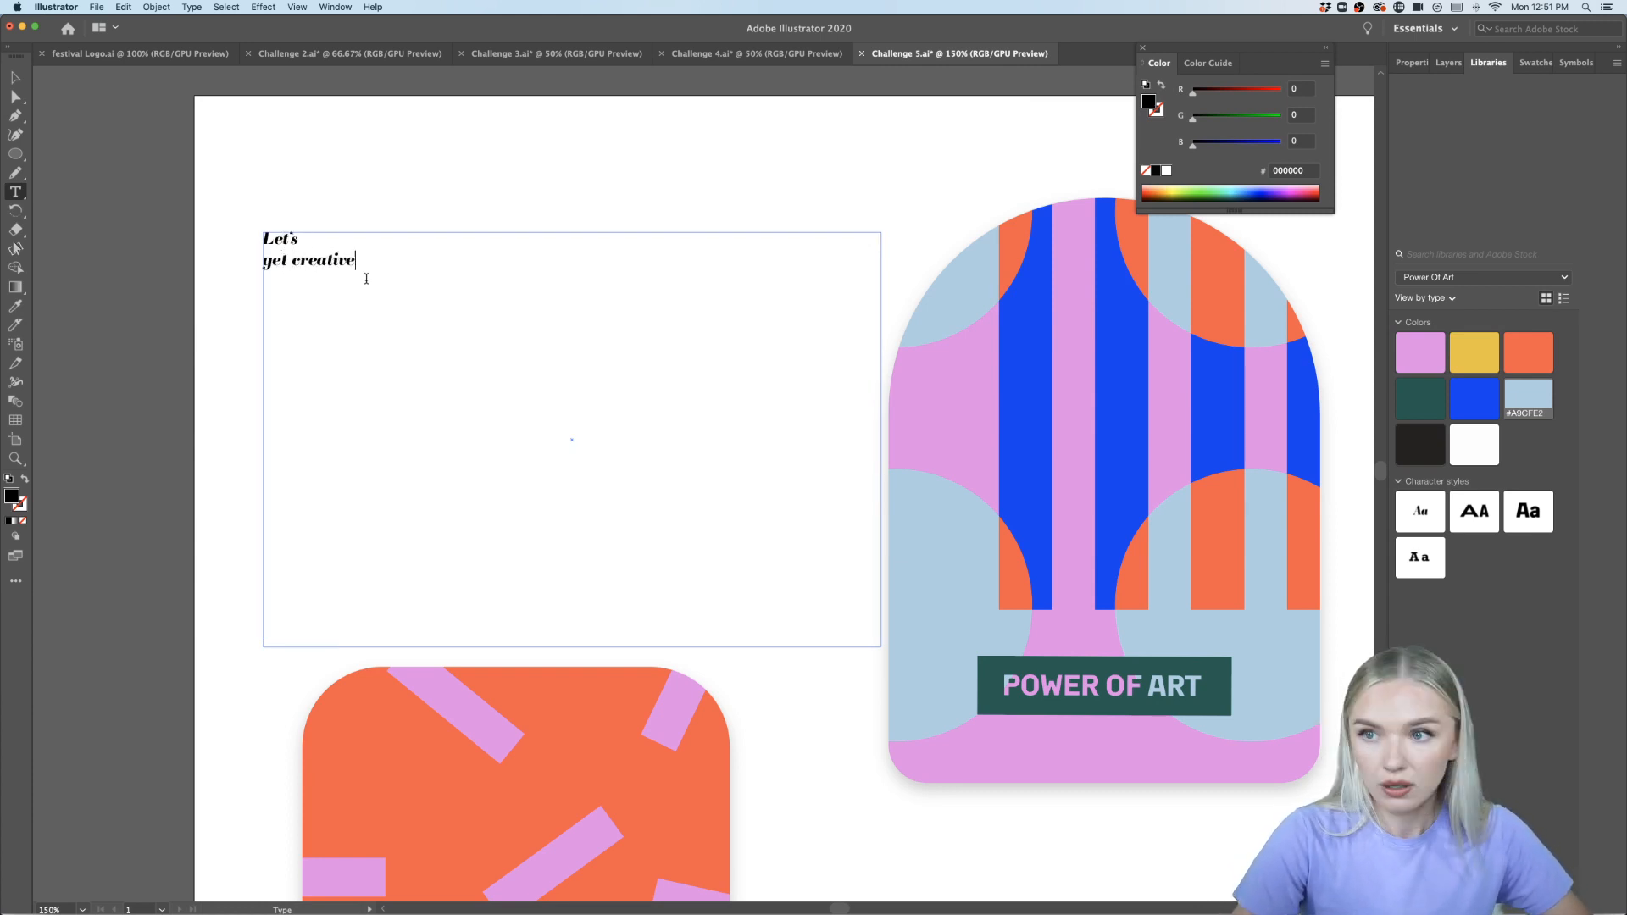
pyautogui.press('Return')
# Centre-align the "Let’s get creative" text and convert it to outlines
pyautogui.press('super+a')
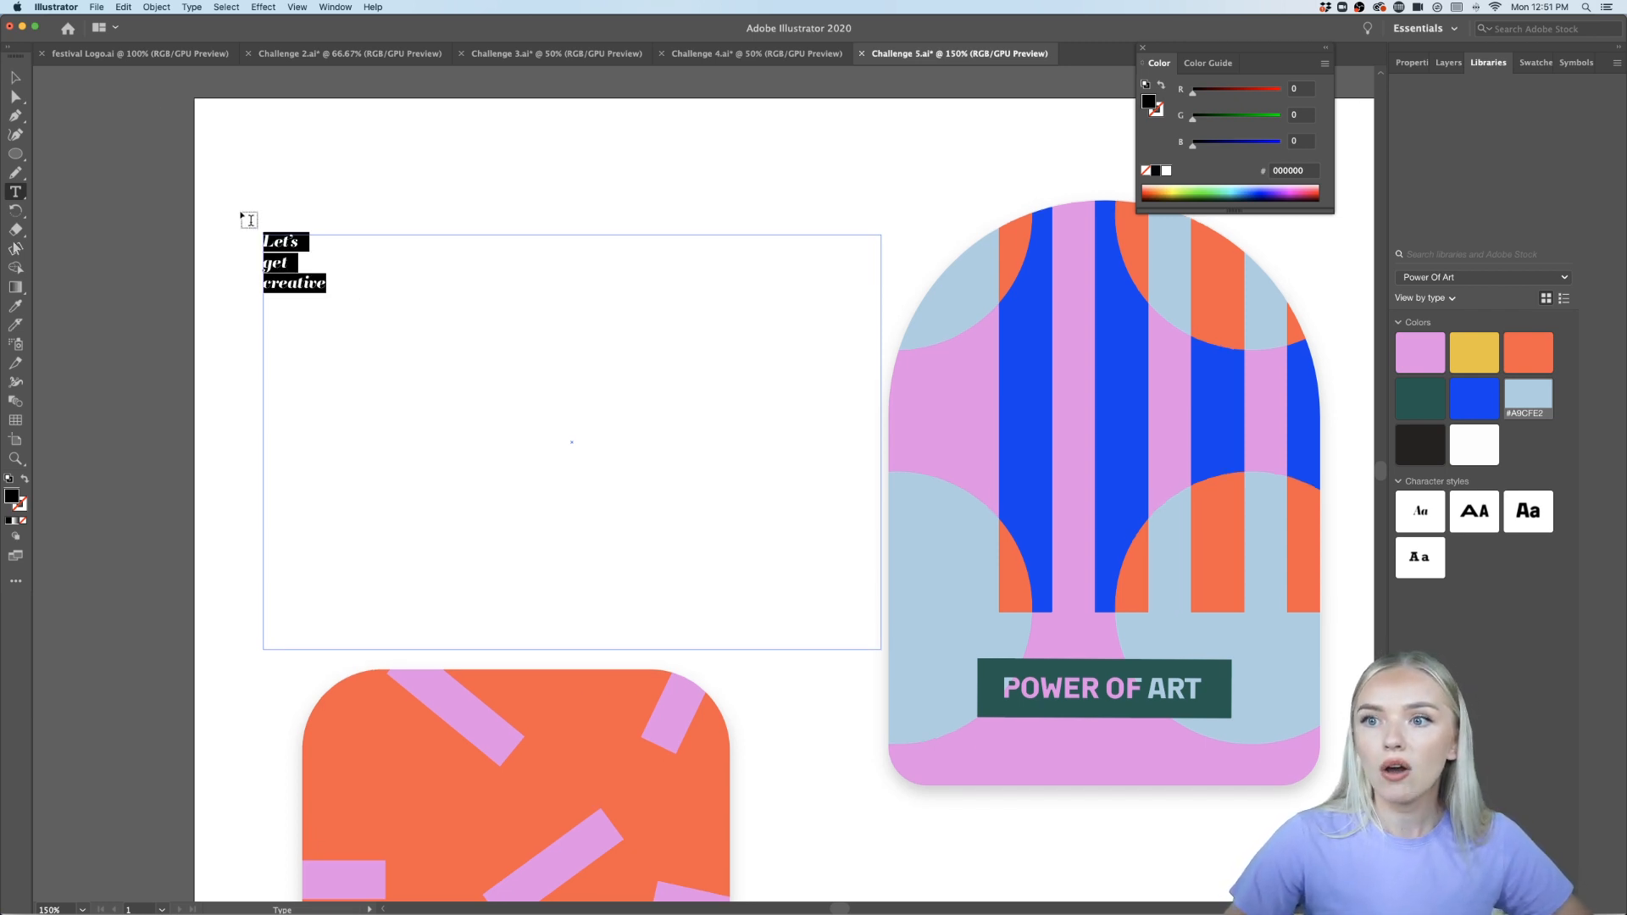
pyautogui.click(1411, 62)
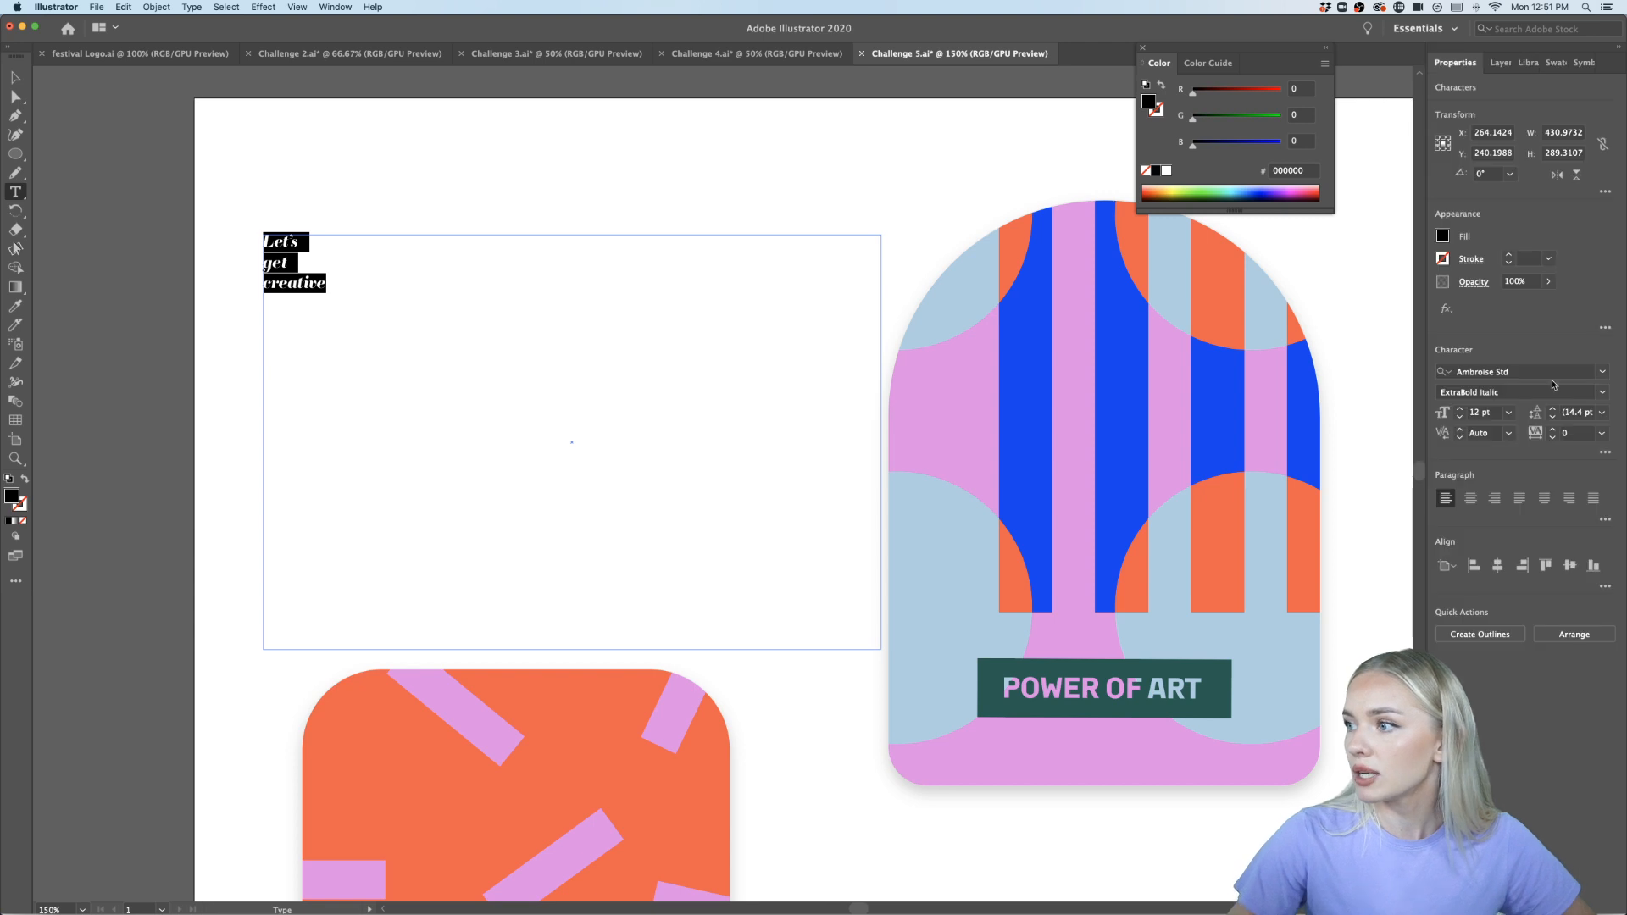
pyautogui.click(1471, 500)
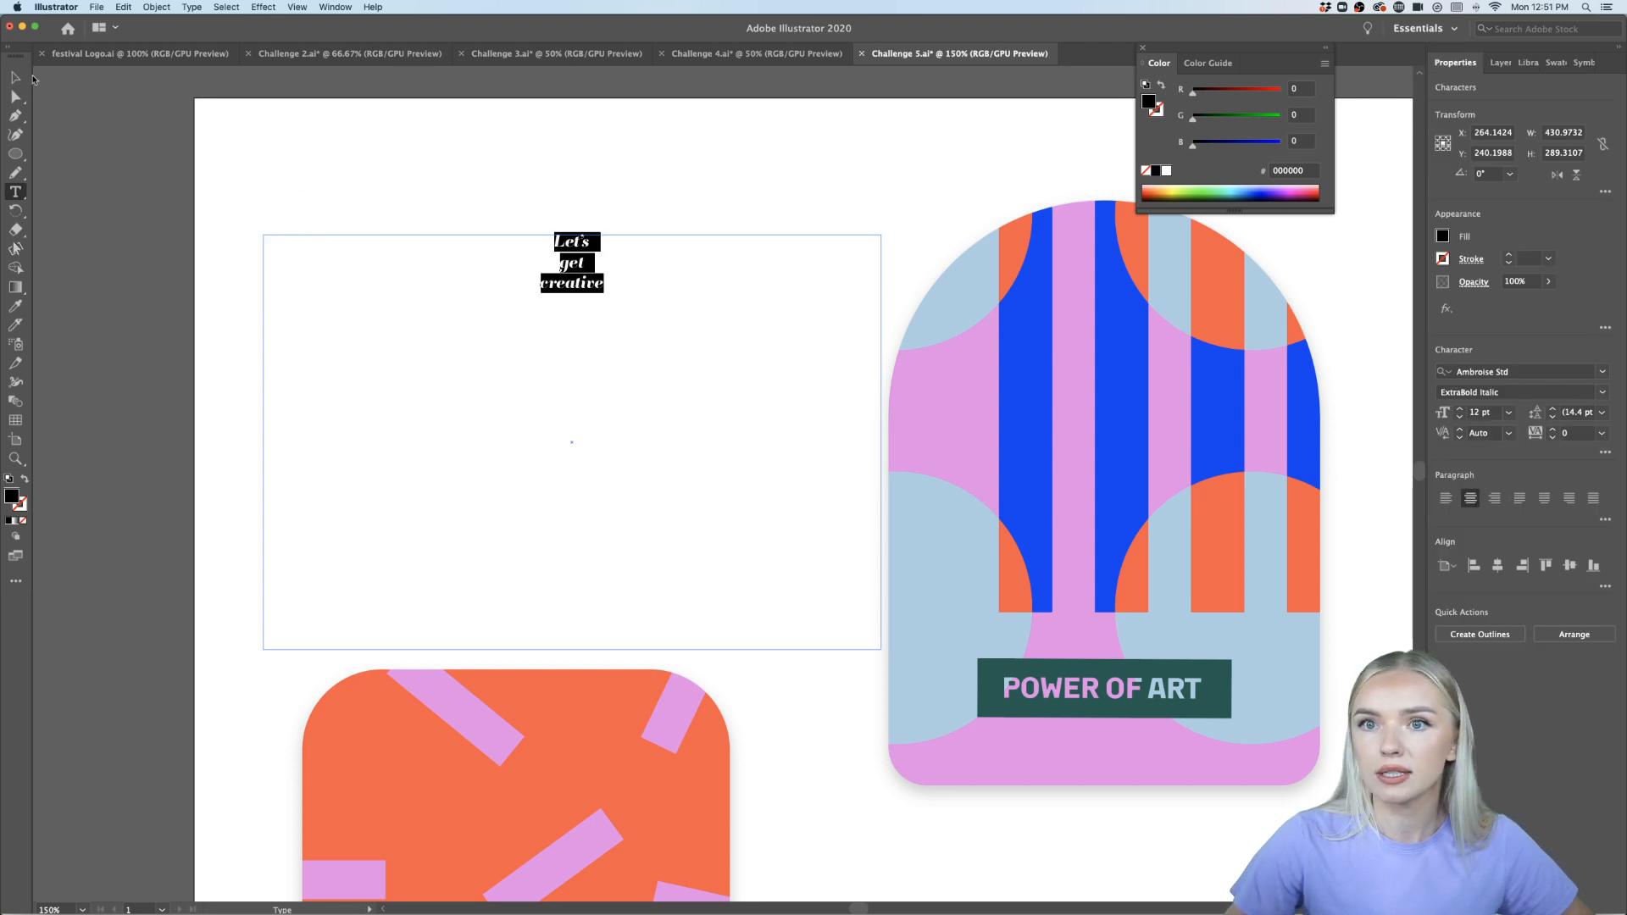
pyautogui.press('Escape')
pyautogui.press('super+shift+o')
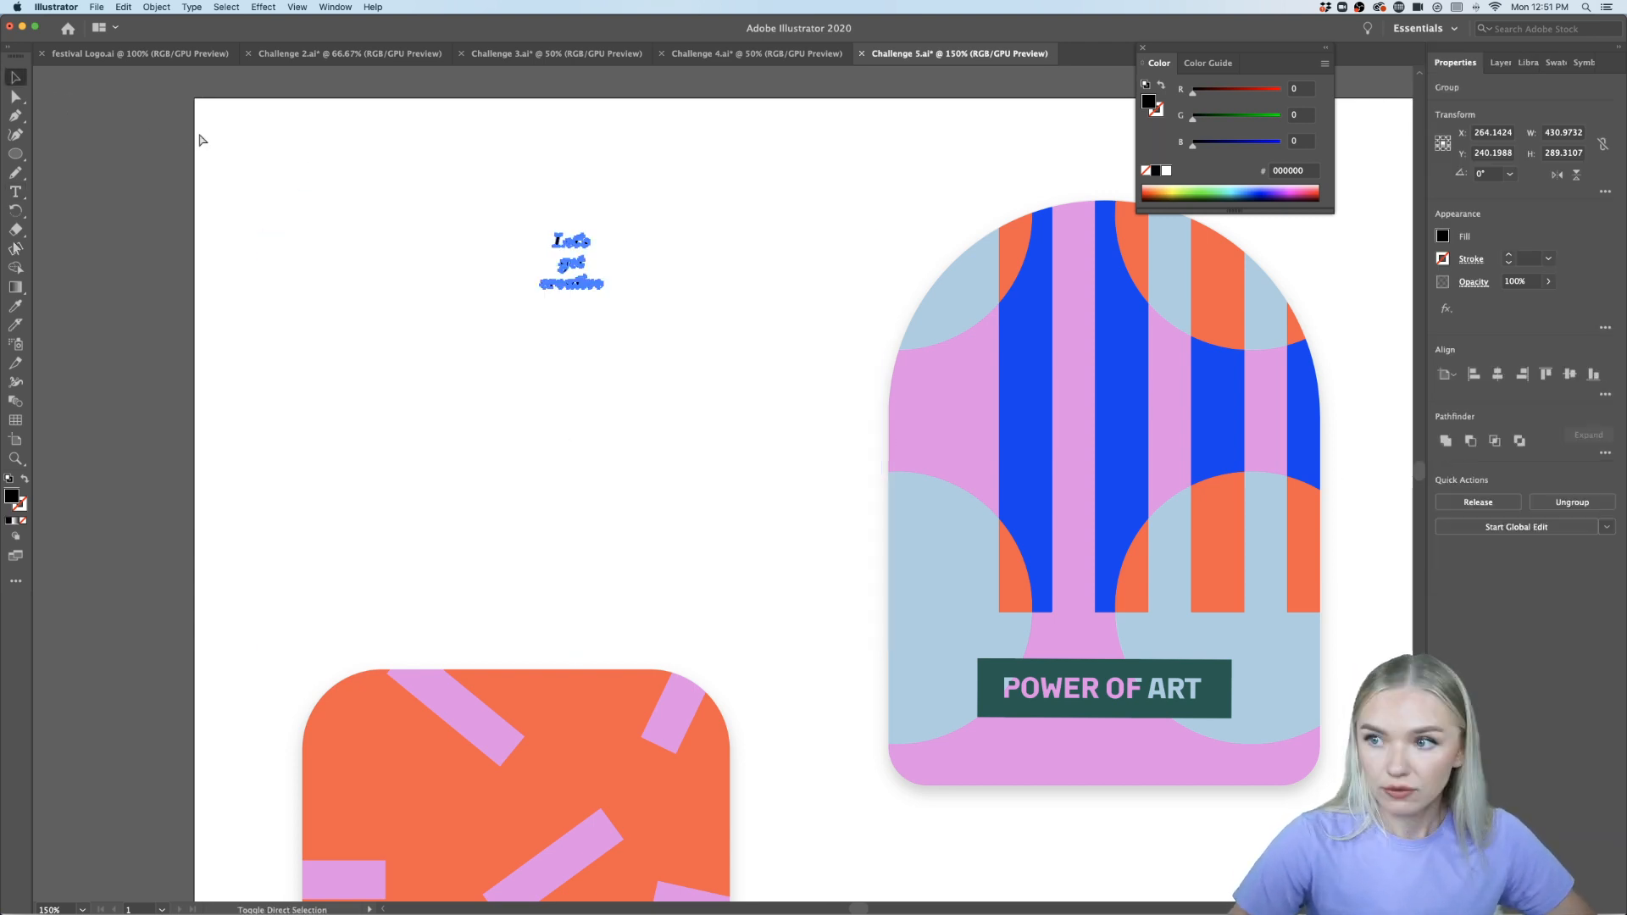
# Move the outlined lettering onto the arch sticker, enlarge it to about 220 by 190 px and centre it above the banner
pyautogui.moveTo(605, 233); pyautogui.dragTo(1150, 413)
pyautogui.hscroll(5, 1160, 415)
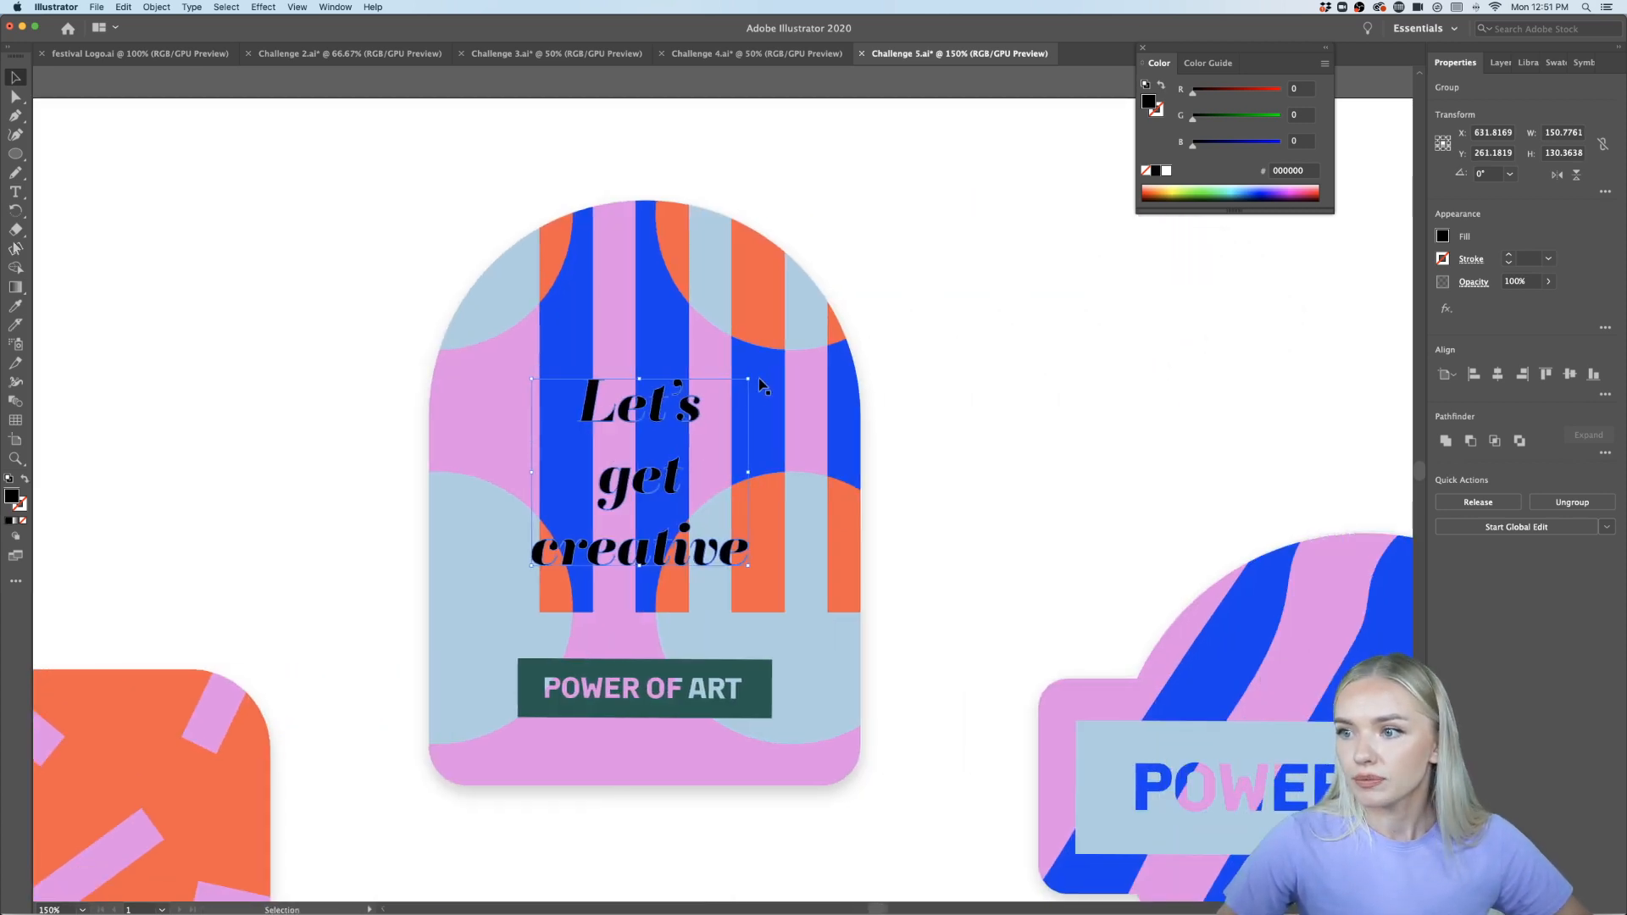
pyautogui.moveTo(747, 378); pyautogui.dragTo(798, 336)
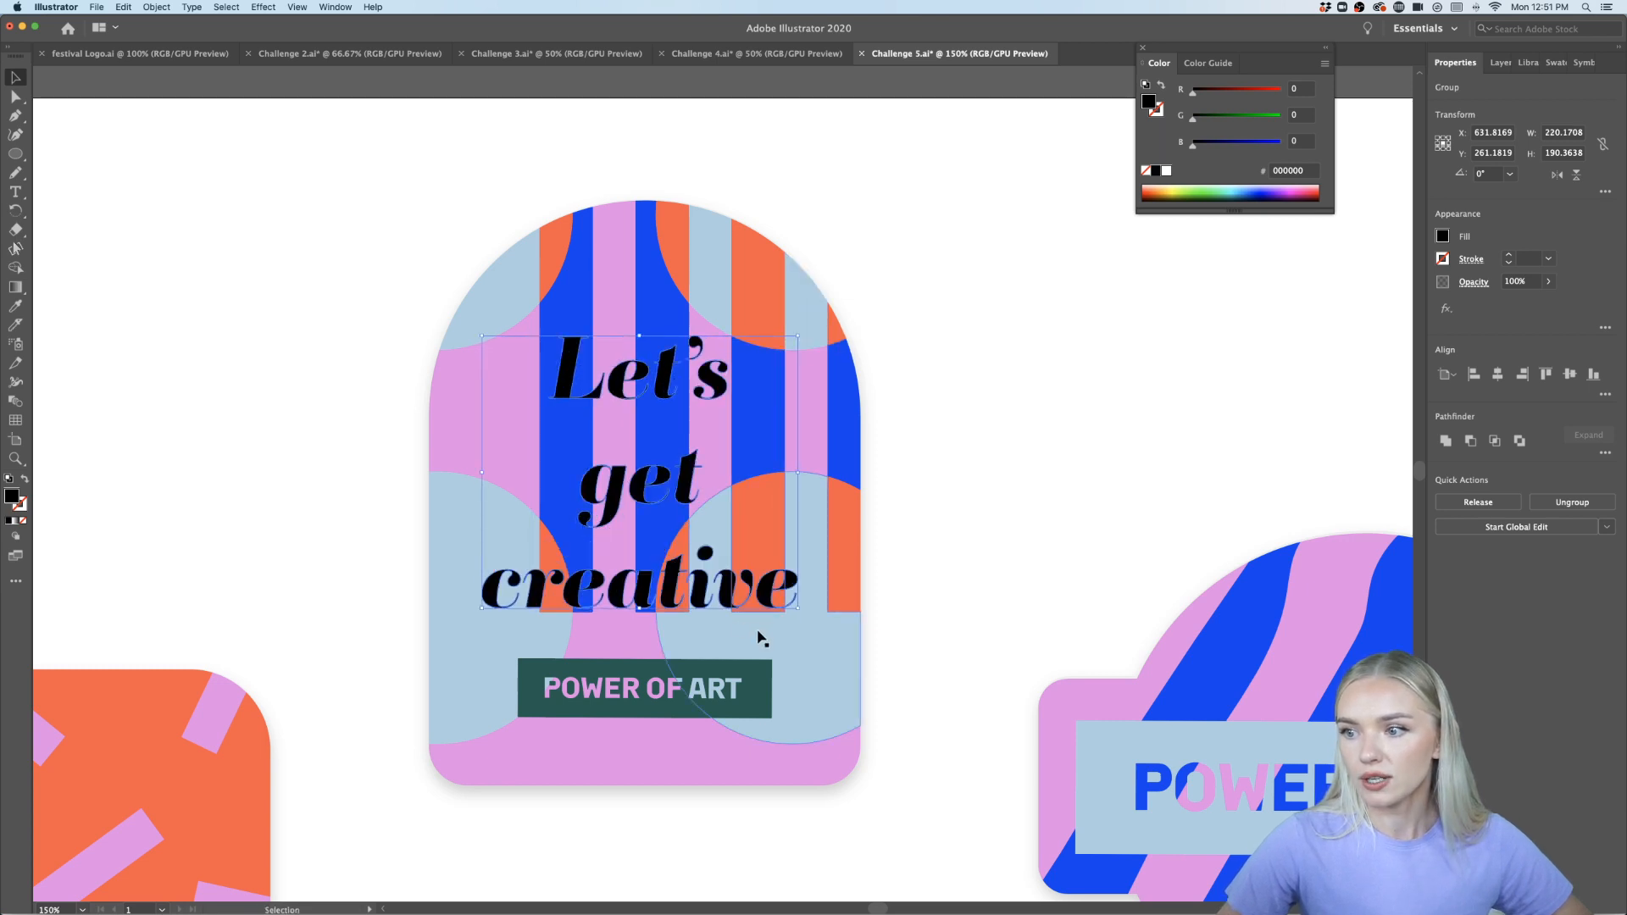
pyautogui.moveTo(763, 597); pyautogui.dragTo(769, 600)
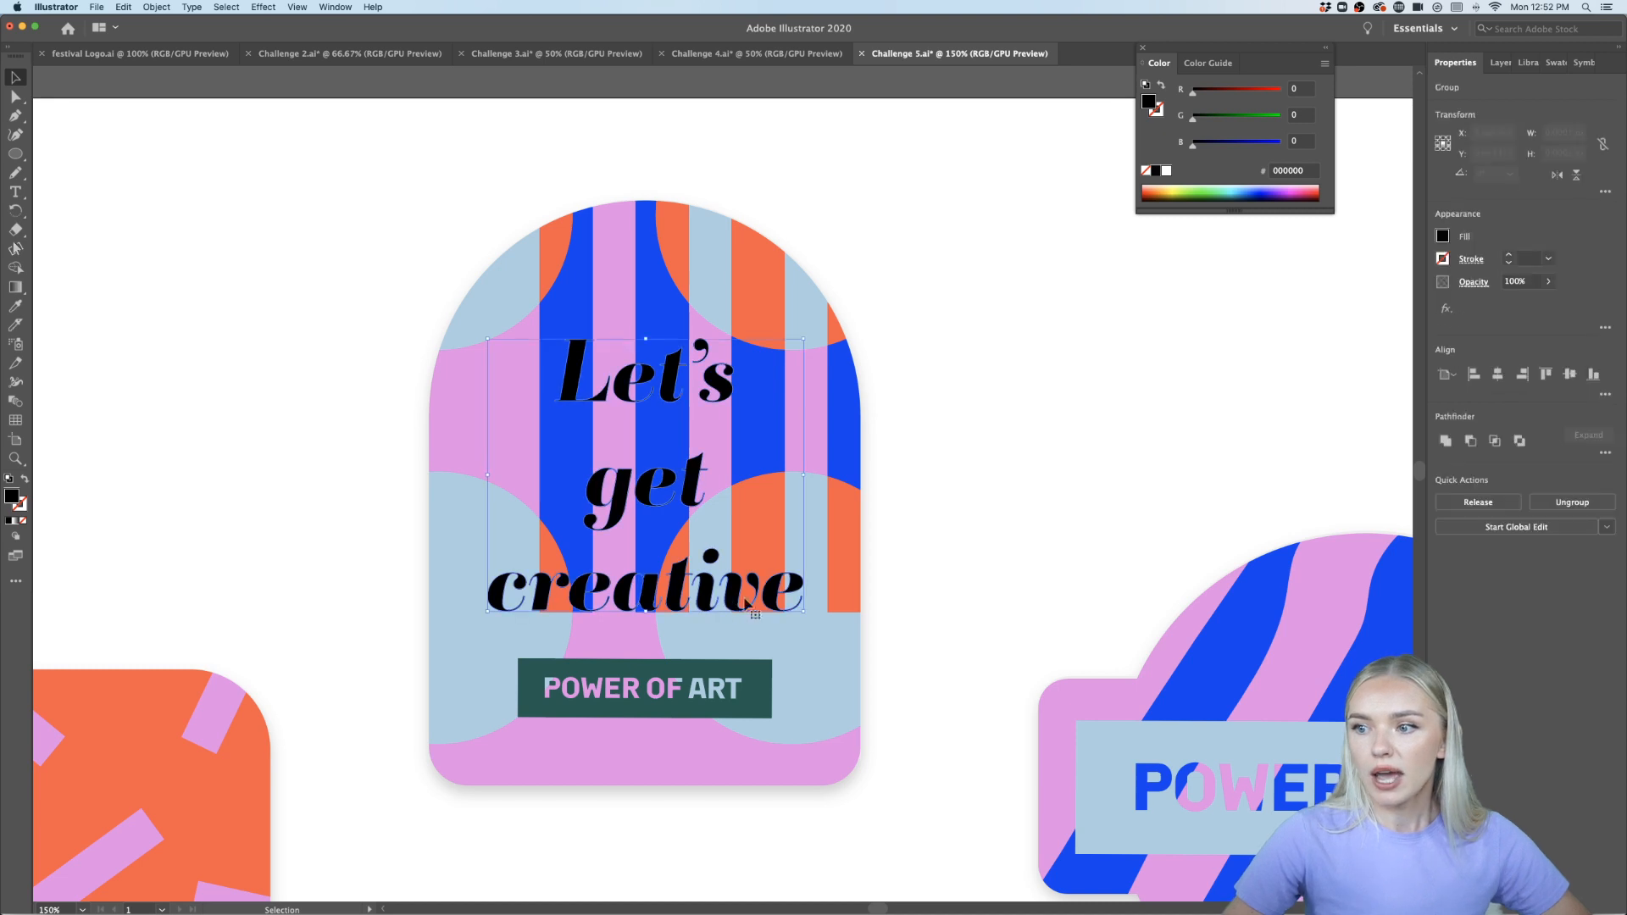
# Duplicate the "Let’s get creative" lettering with the copy offset to the right, and fill the original with white #FFFFFF
pyautogui.press('super+v')
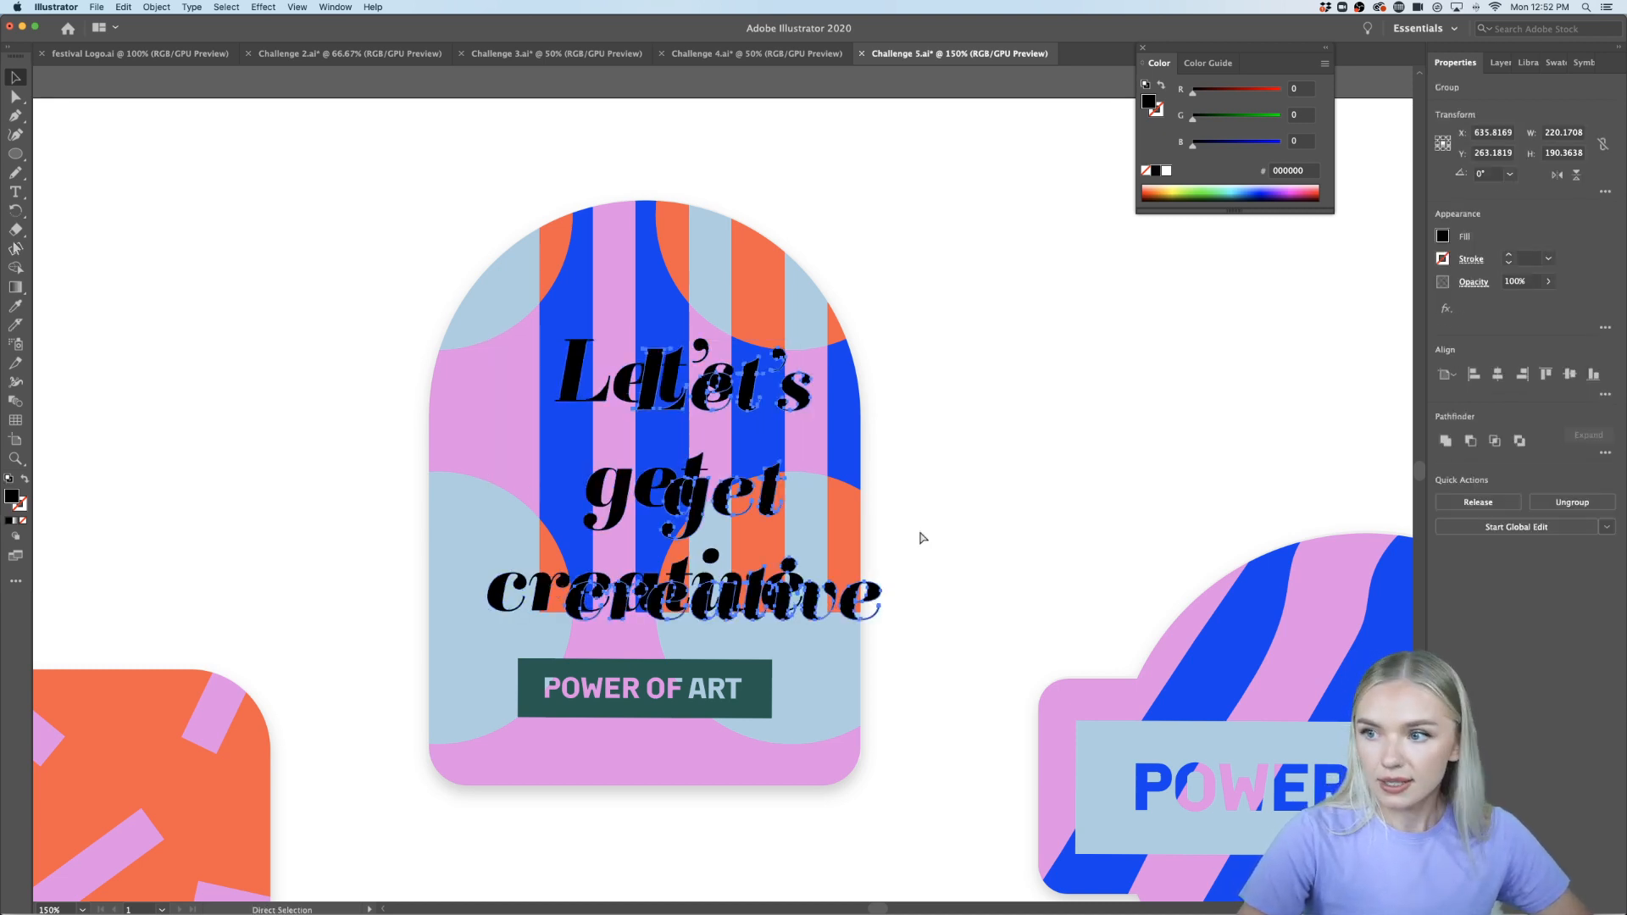
pyautogui.moveTo(873, 595); pyautogui.dragTo(930, 584)
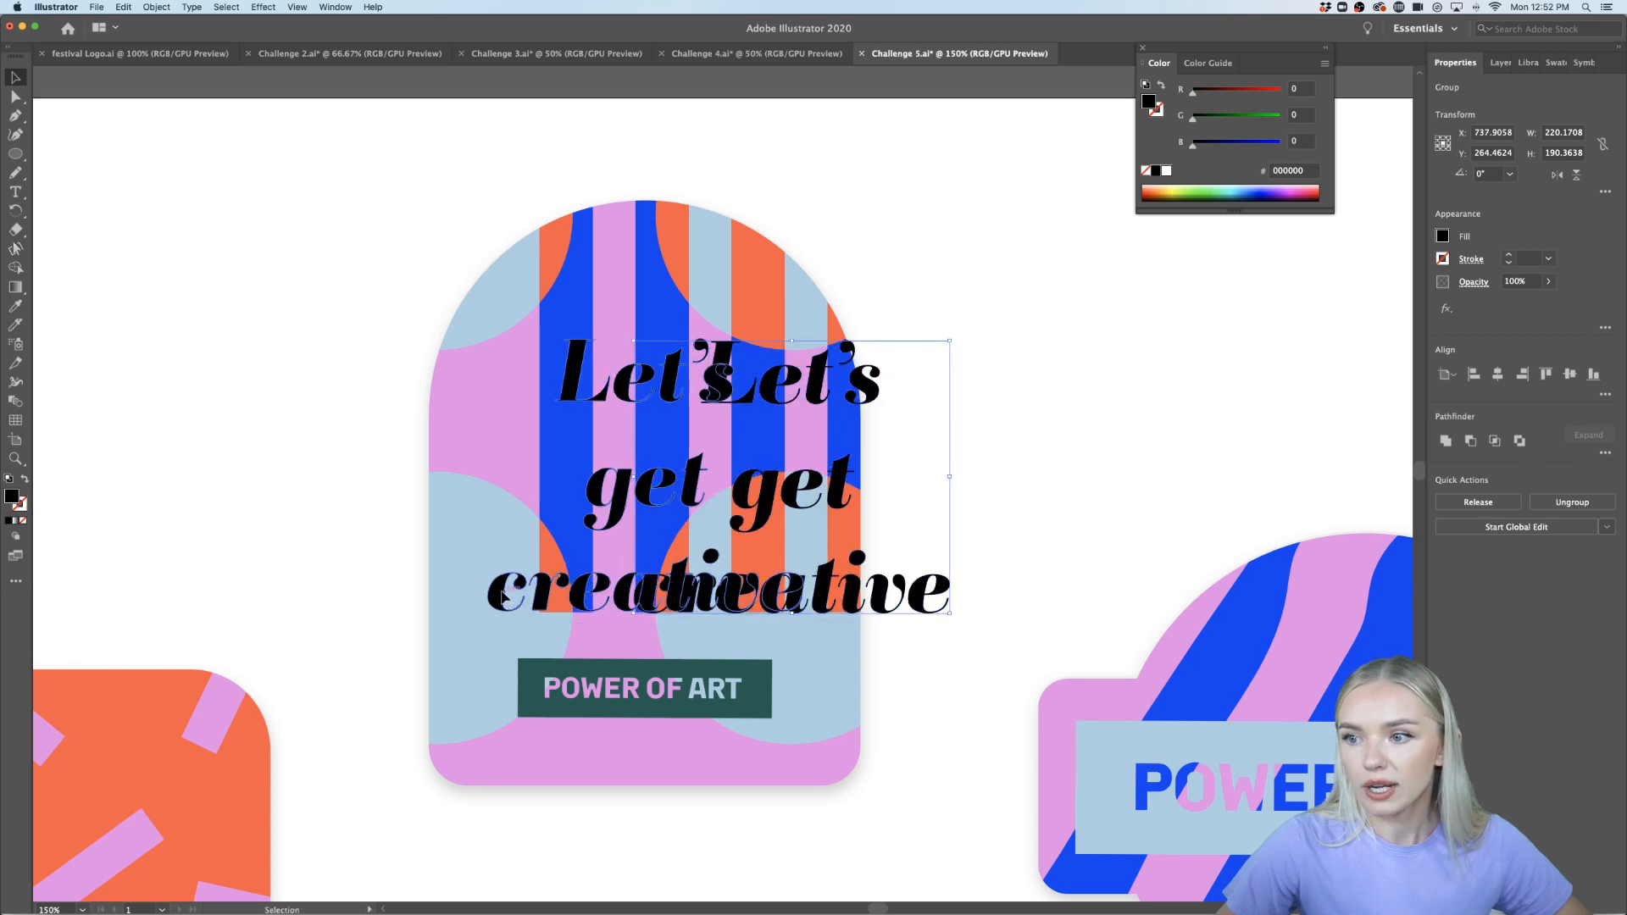
pyautogui.click(502, 587)
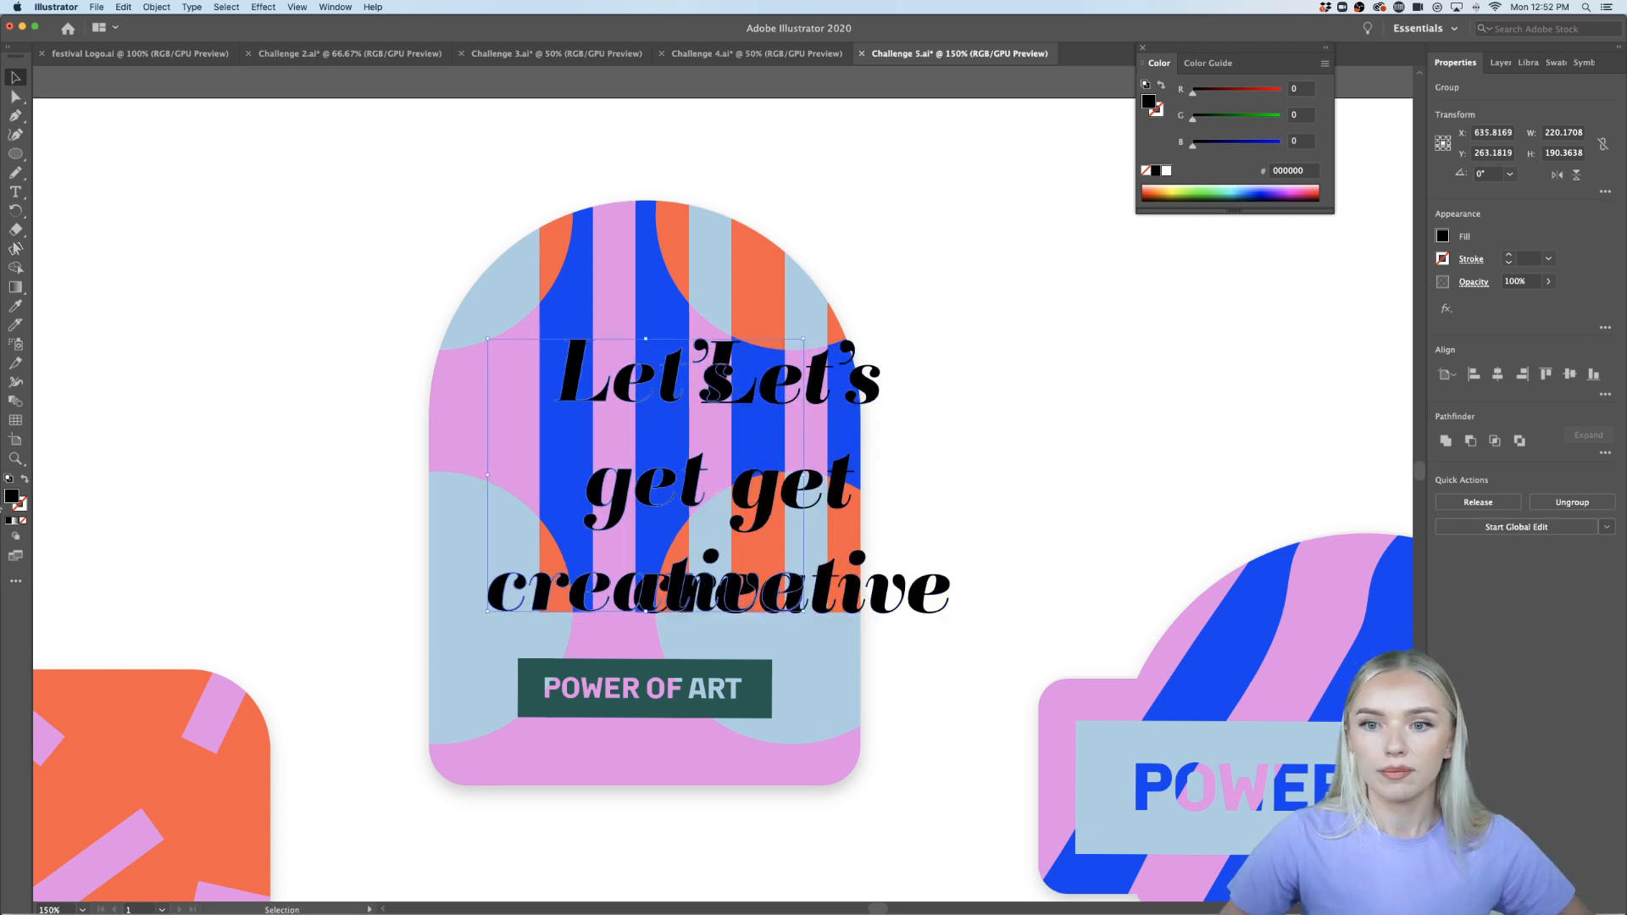
pyautogui.doubleClick(11, 499)
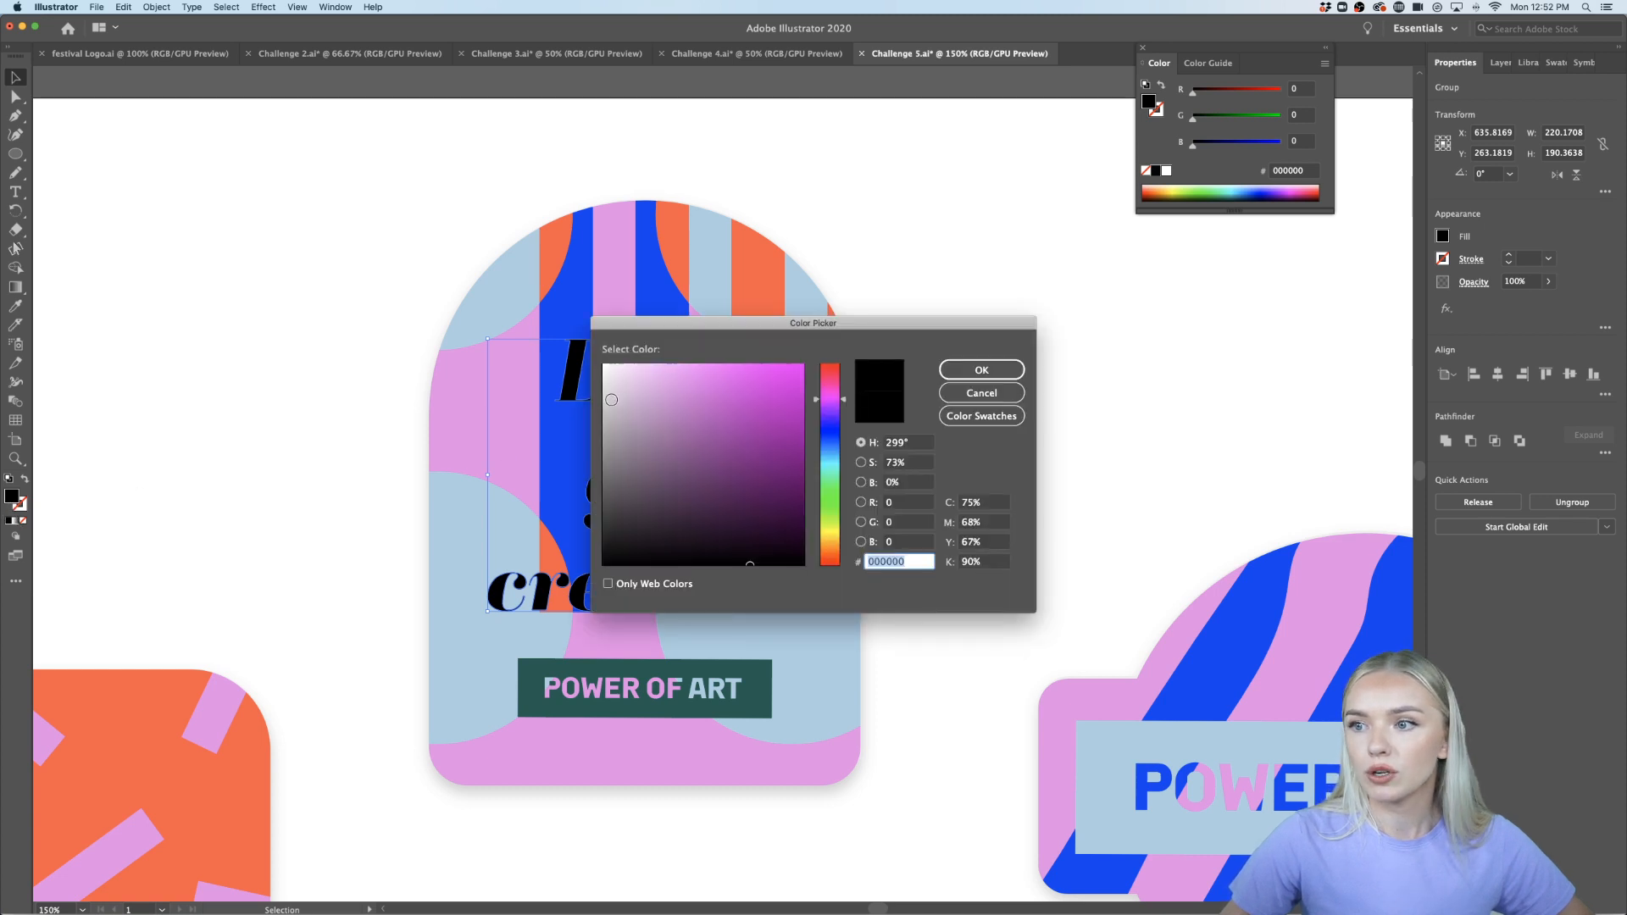
pyautogui.write('ffffff')
pyautogui.press('Return')
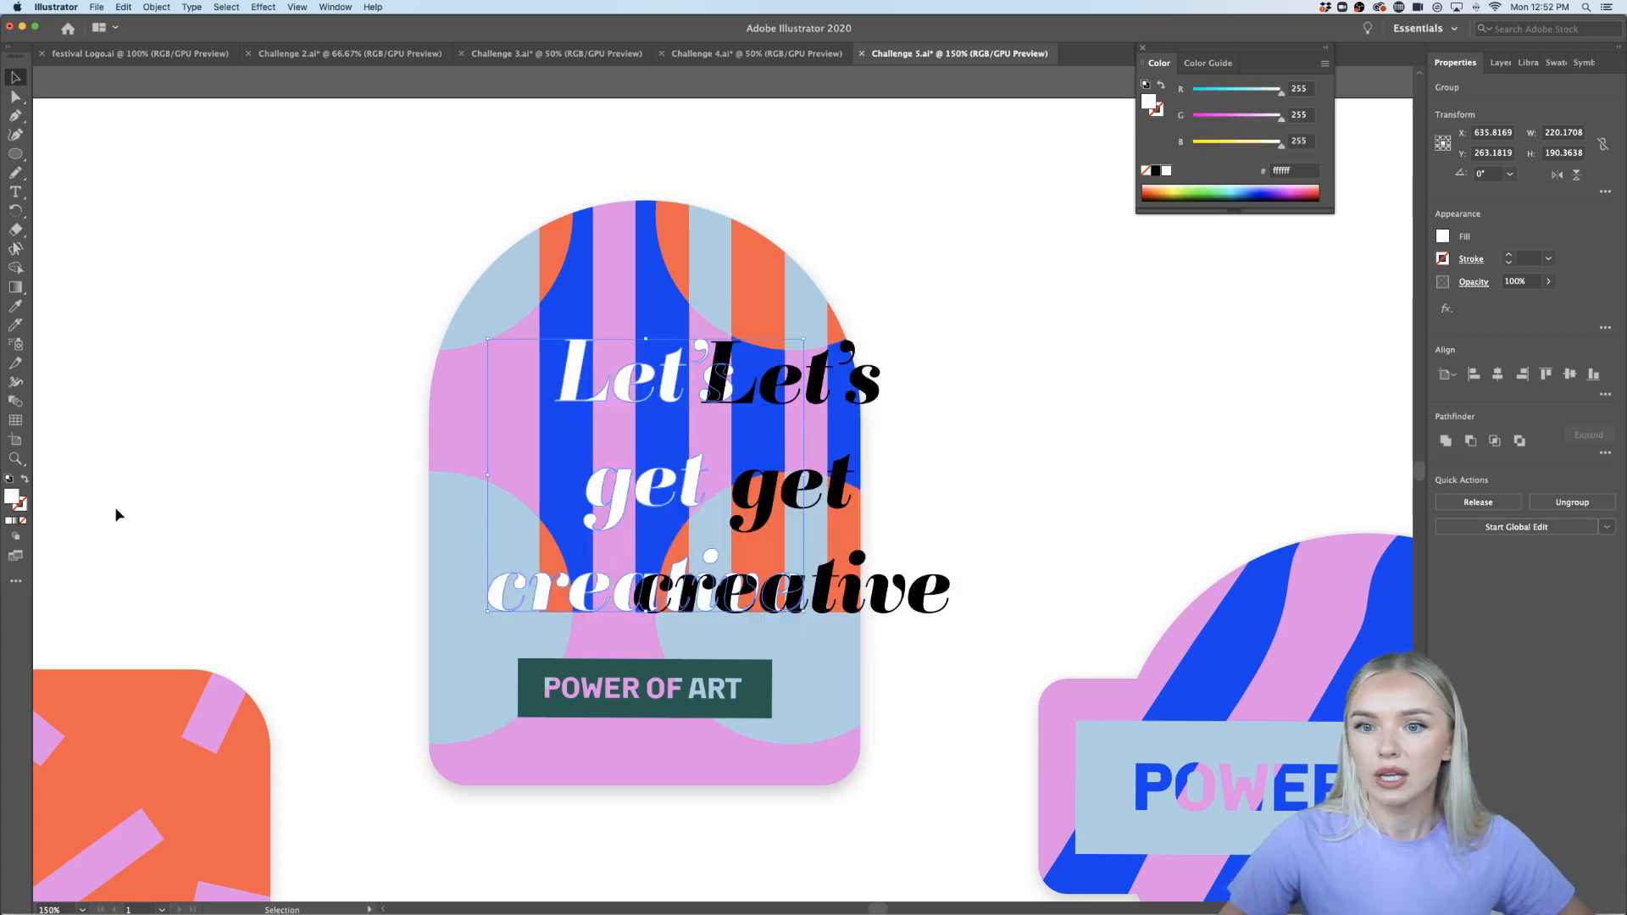
# Give the white "Let’s get creative" lettering a white 6 pt stroke and move the black copy exactly on top of it
pyautogui.click(23, 505)
pyautogui.click(9, 523)
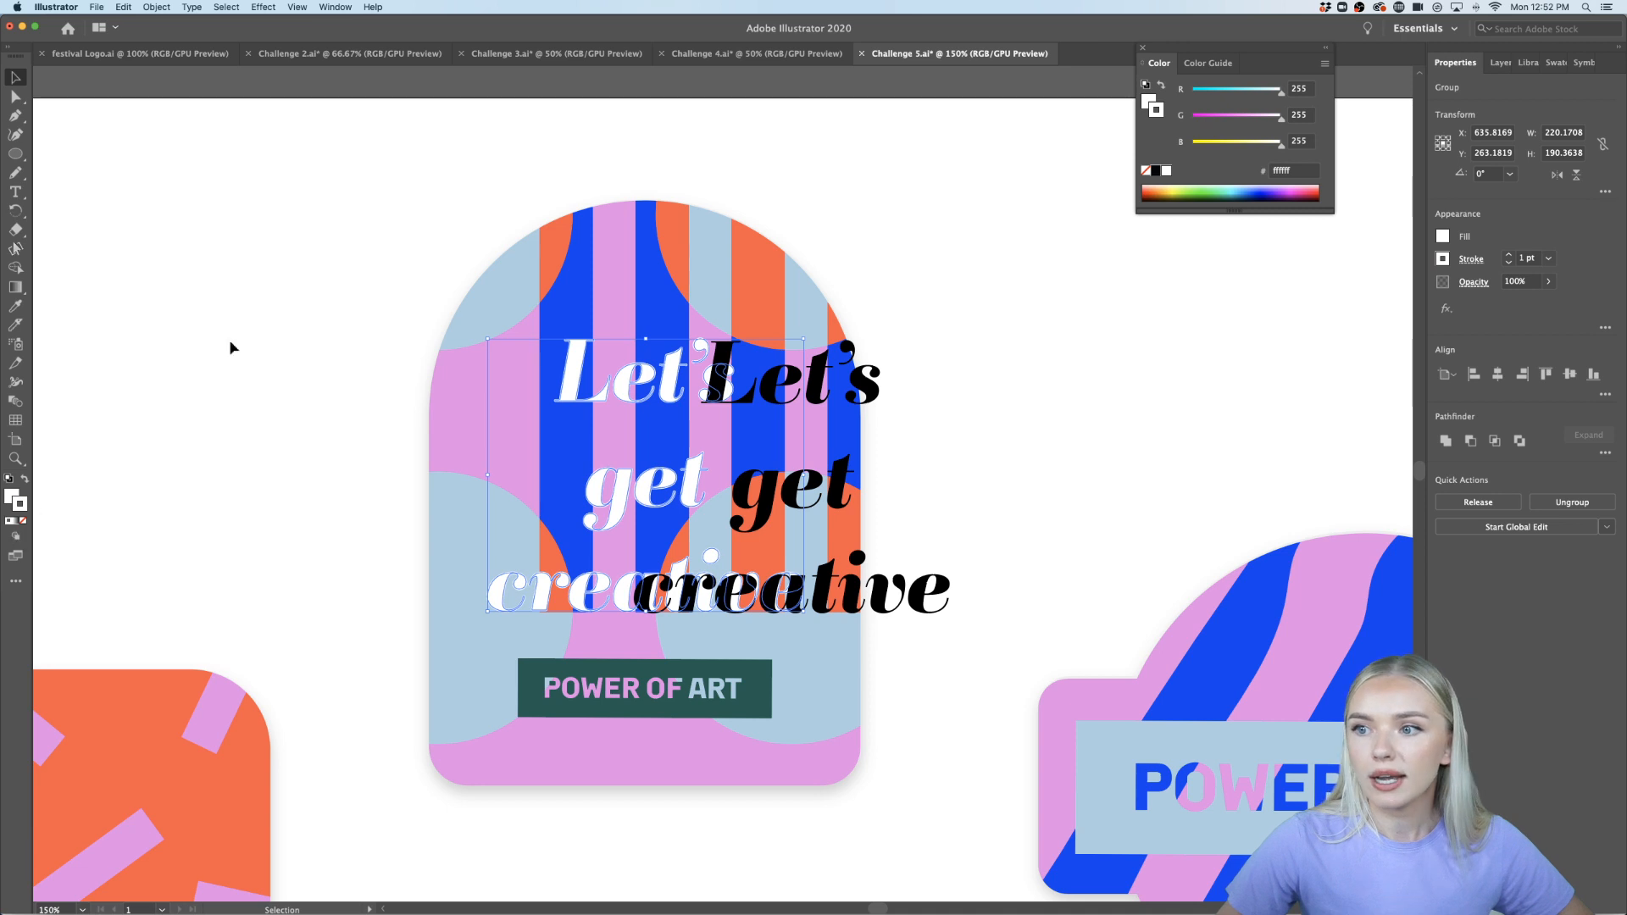
pyautogui.click(1510, 256)
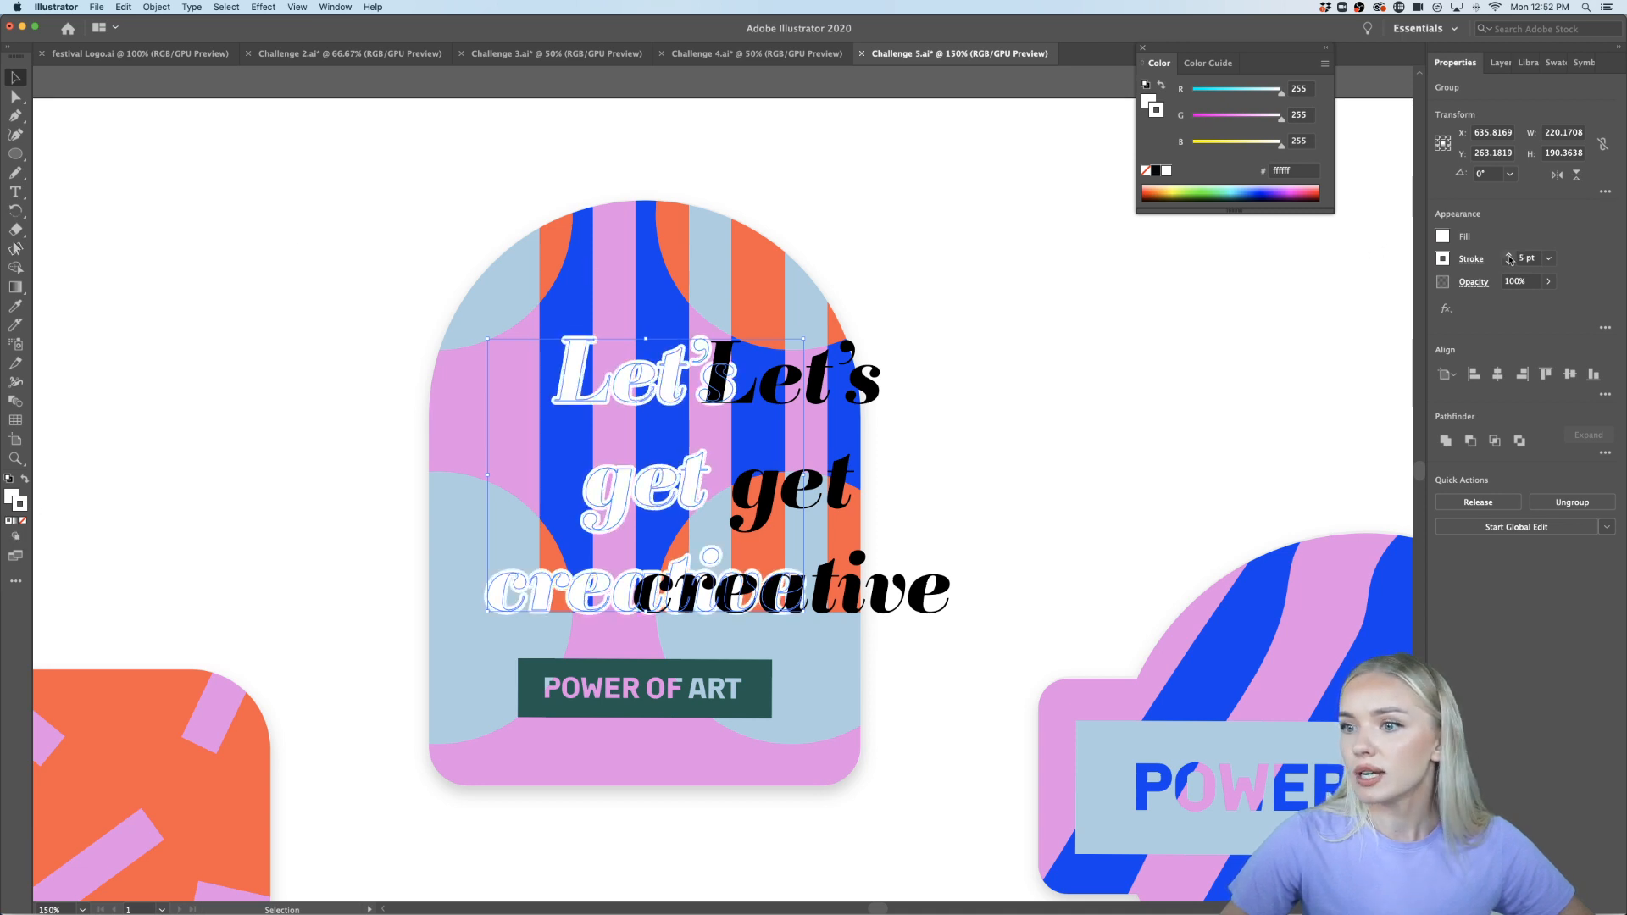
pyautogui.click(930, 455)
pyautogui.moveTo(807, 392); pyautogui.dragTo(718, 392)
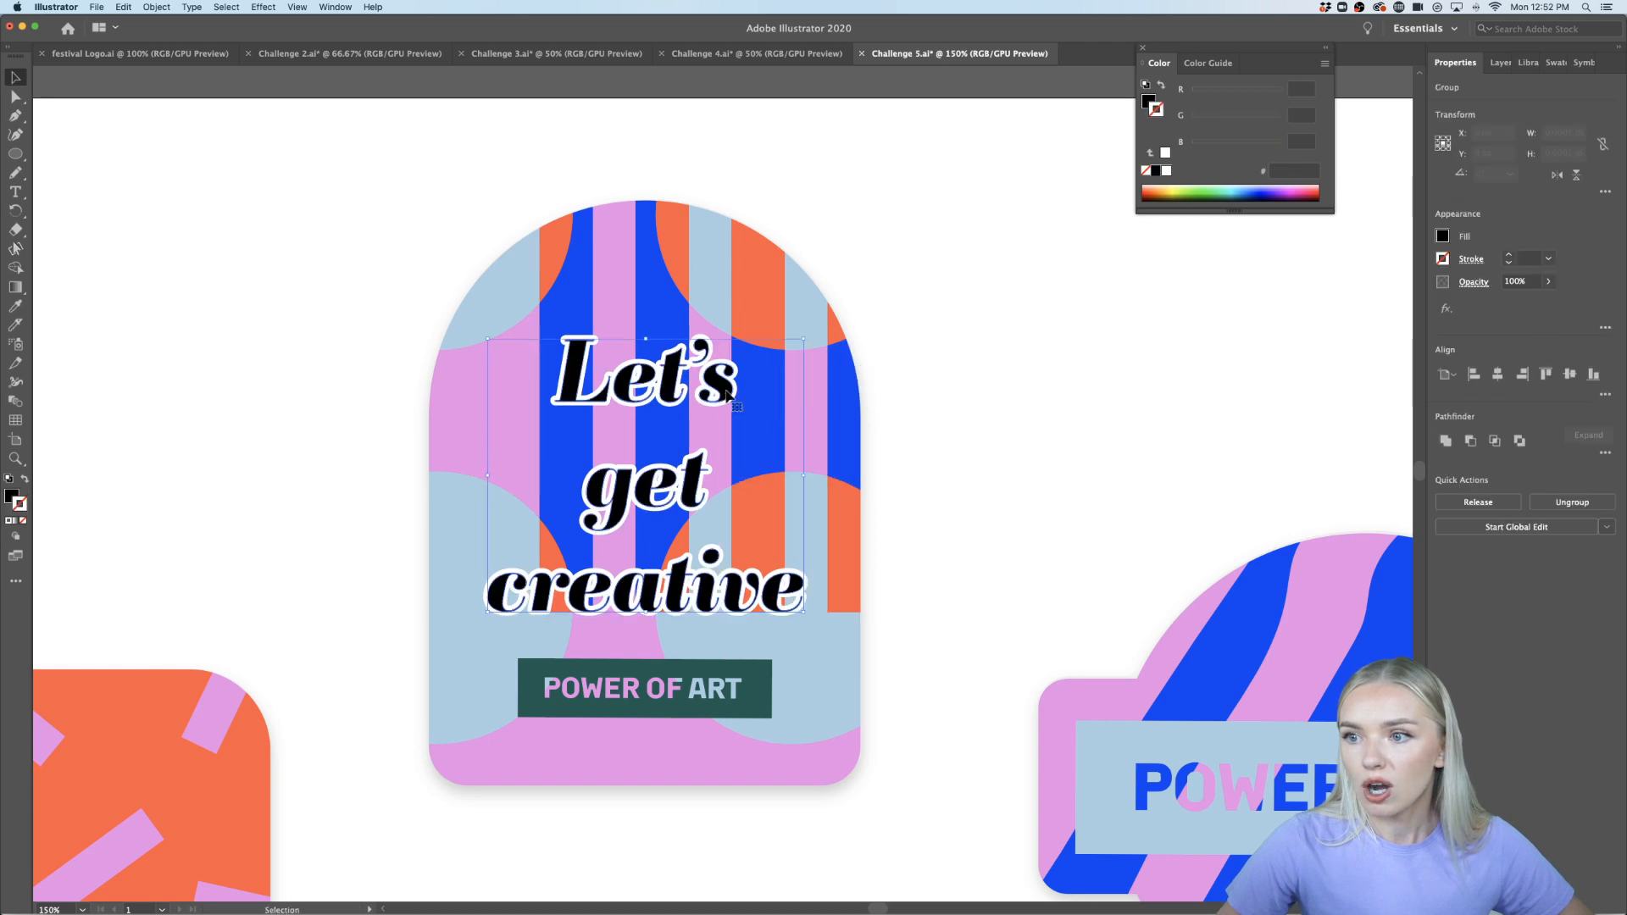
# Lock the striped pattern artwork of the arch sticker
pyautogui.scroll(-1, 1013, 469)
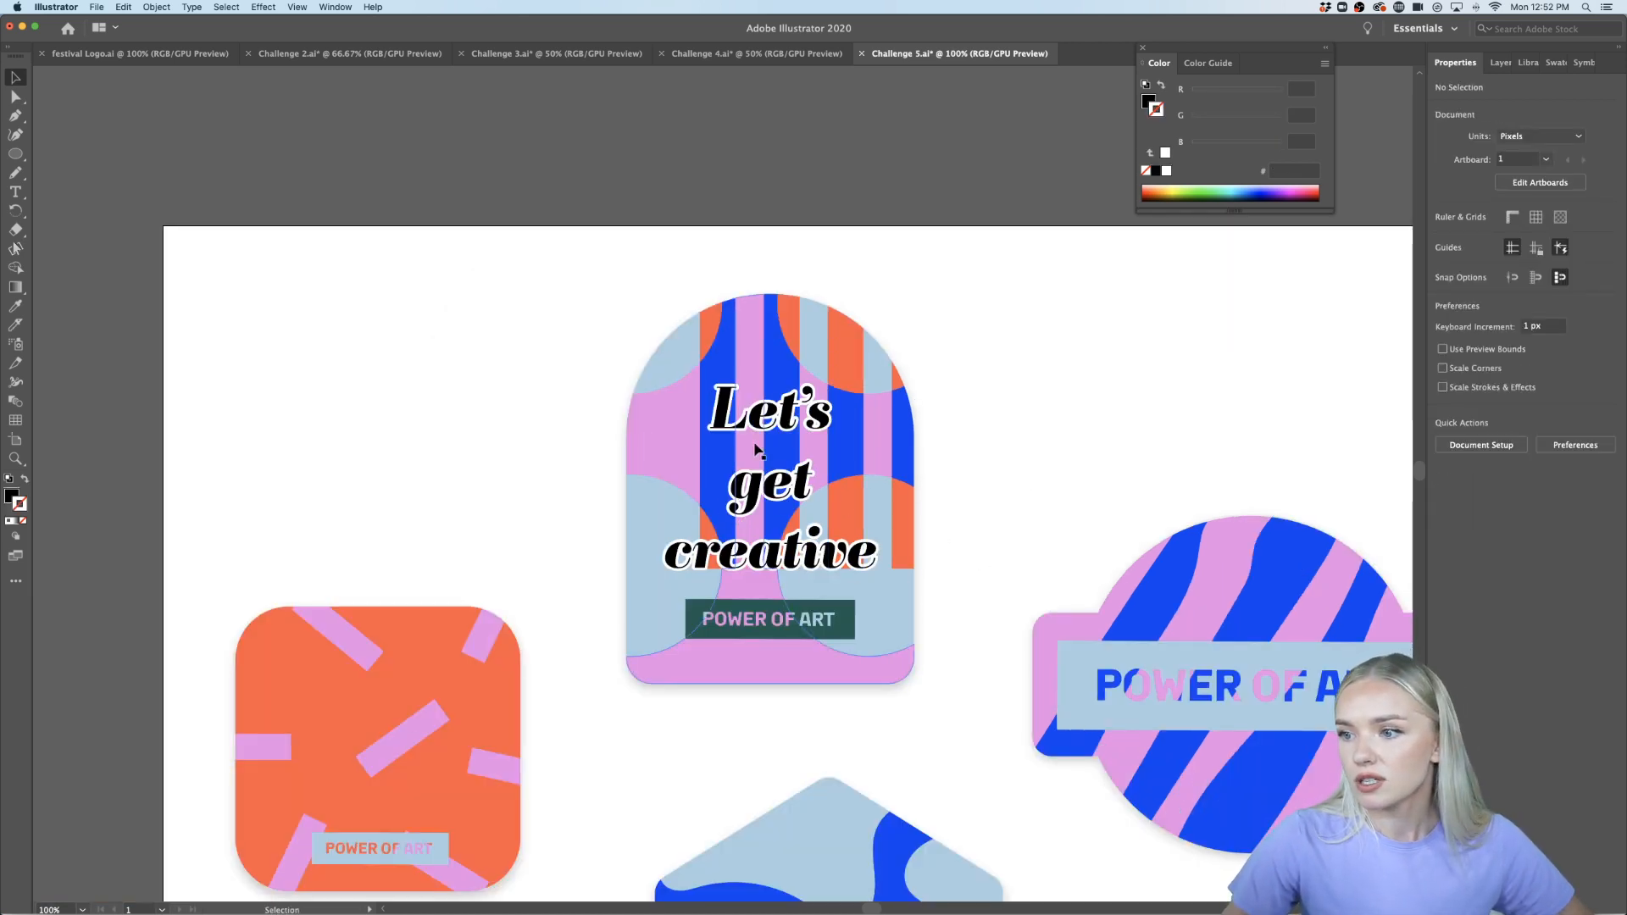
pyautogui.scroll(-3, 988, 545)
pyautogui.scroll(-5, 1011, 462)
pyautogui.hscroll(4, 1011, 462)
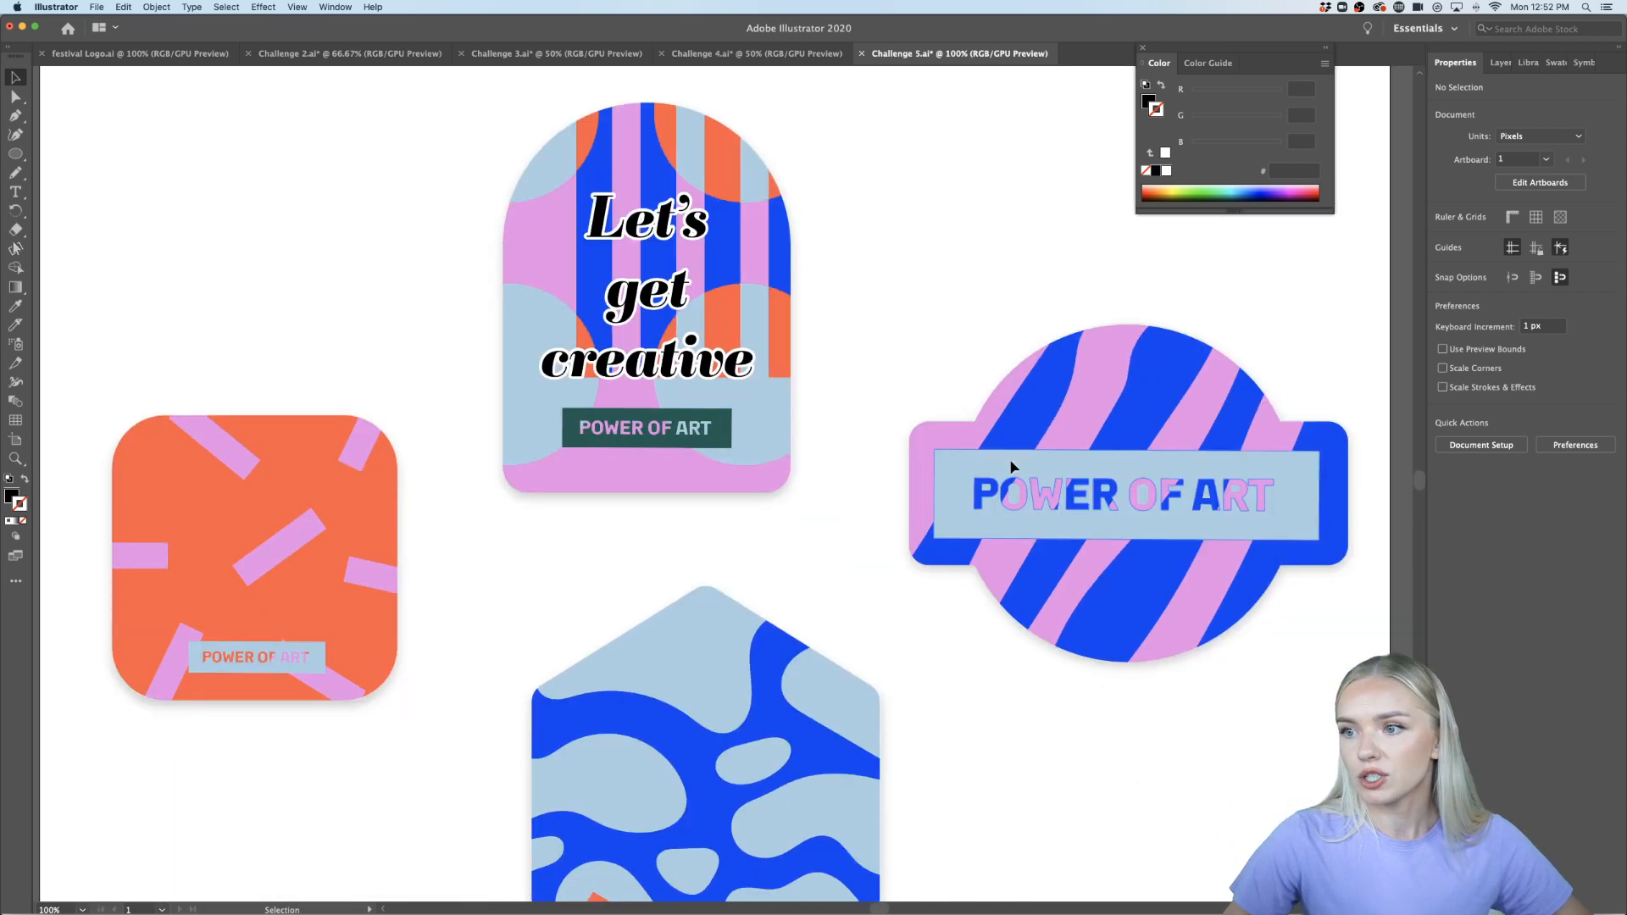
pyautogui.scroll(4, 646, 332)
pyautogui.scroll(4, 646, 337)
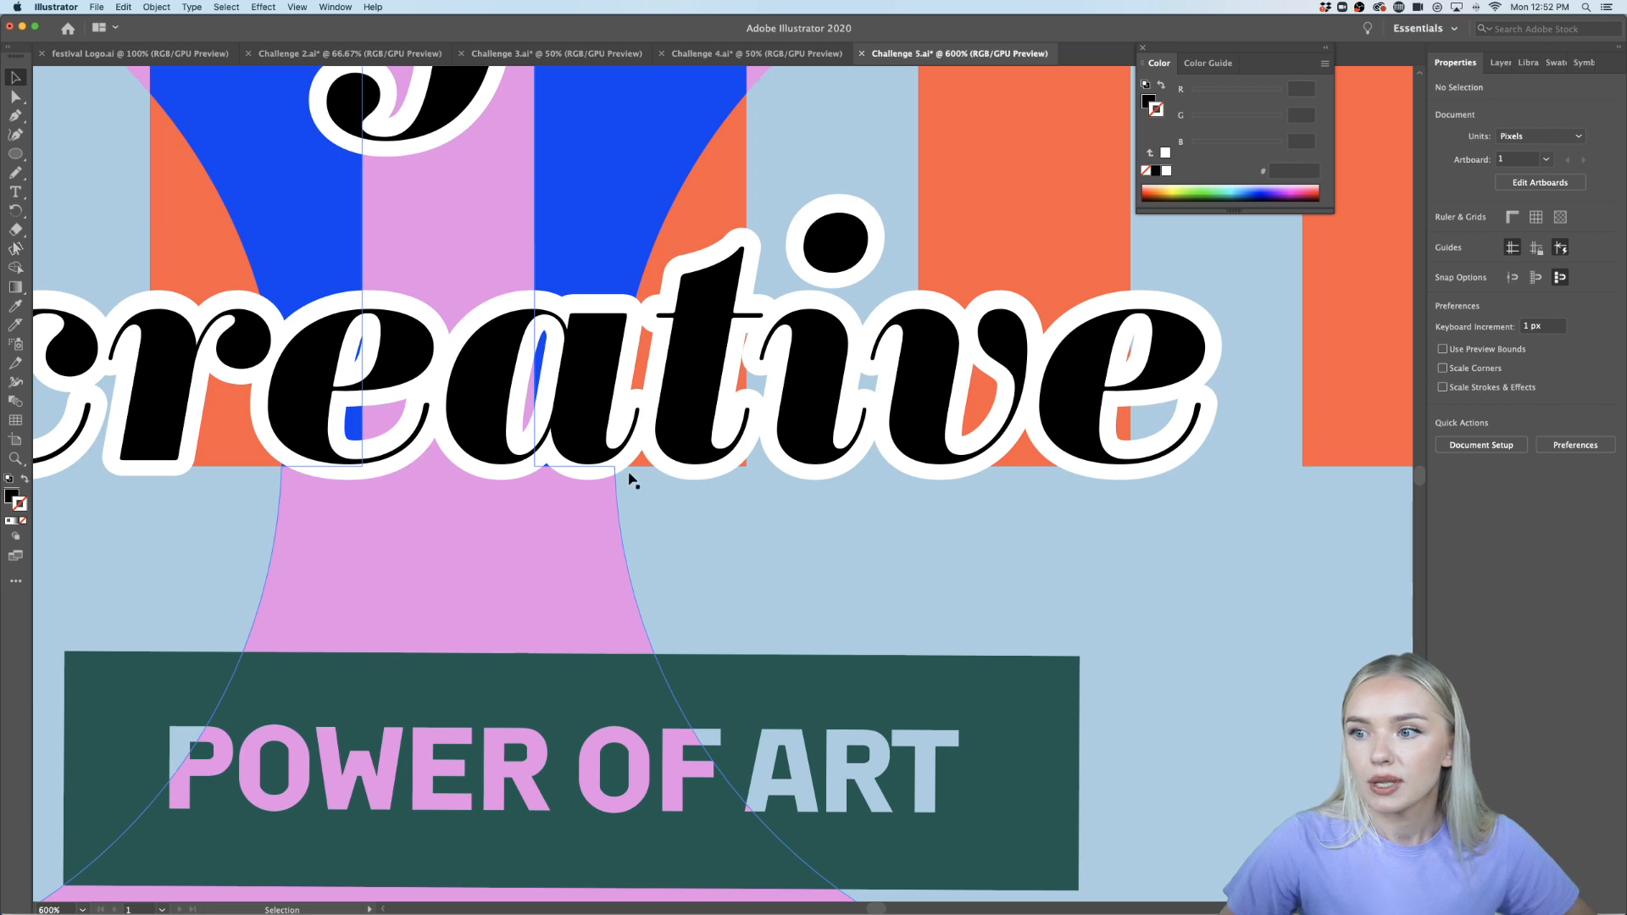
pyautogui.click(697, 481)
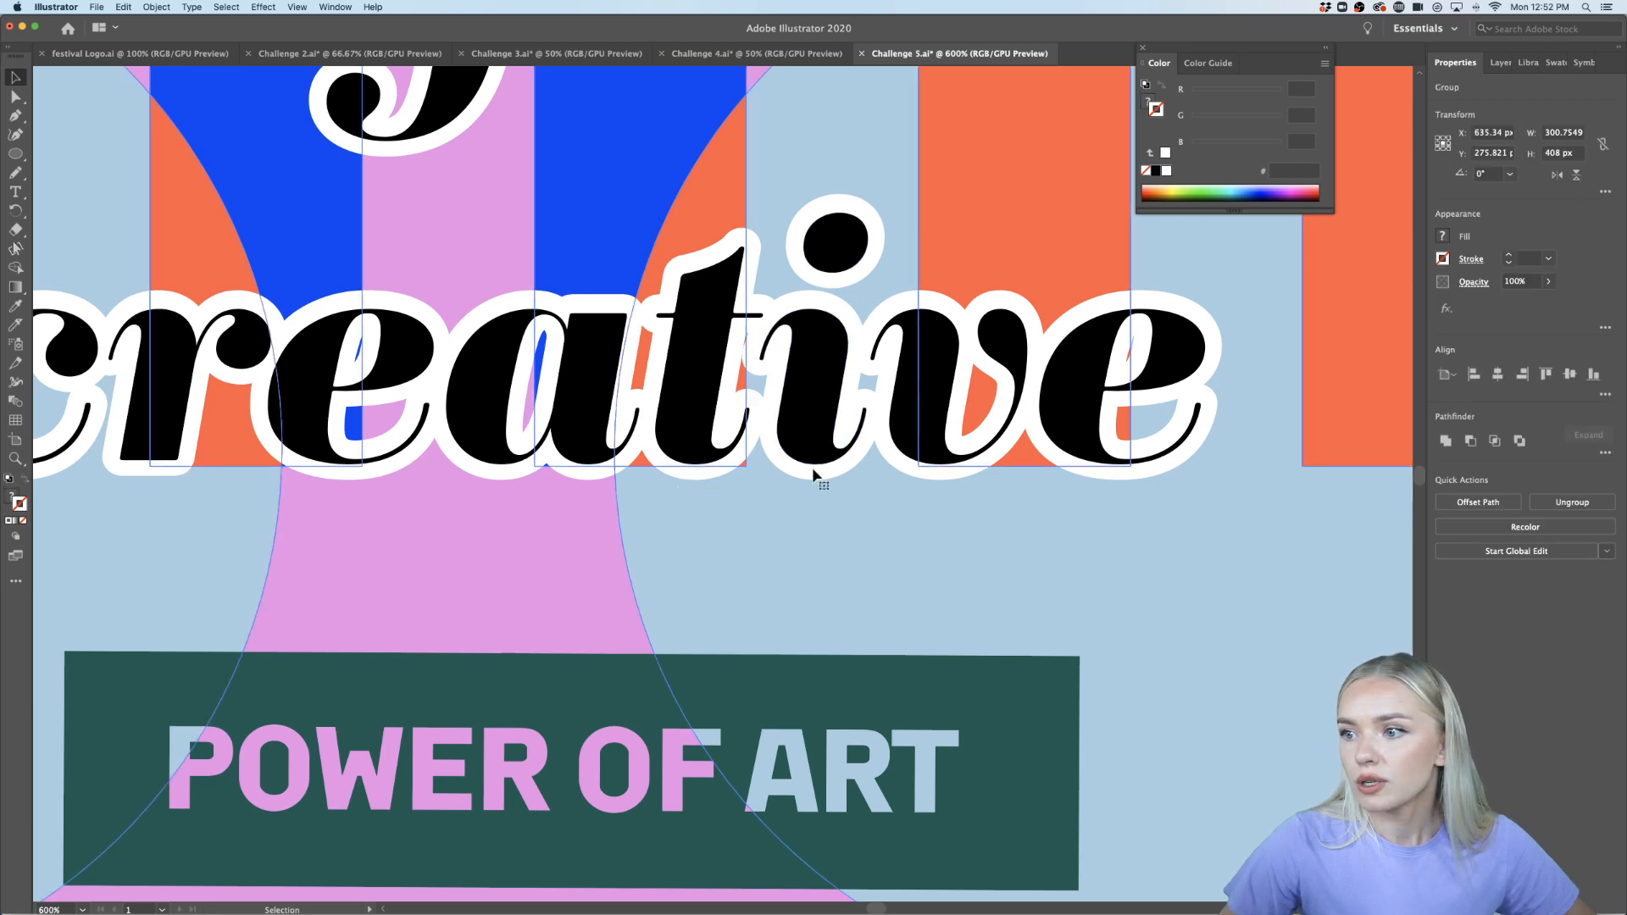
pyautogui.scroll(-5, 812, 467)
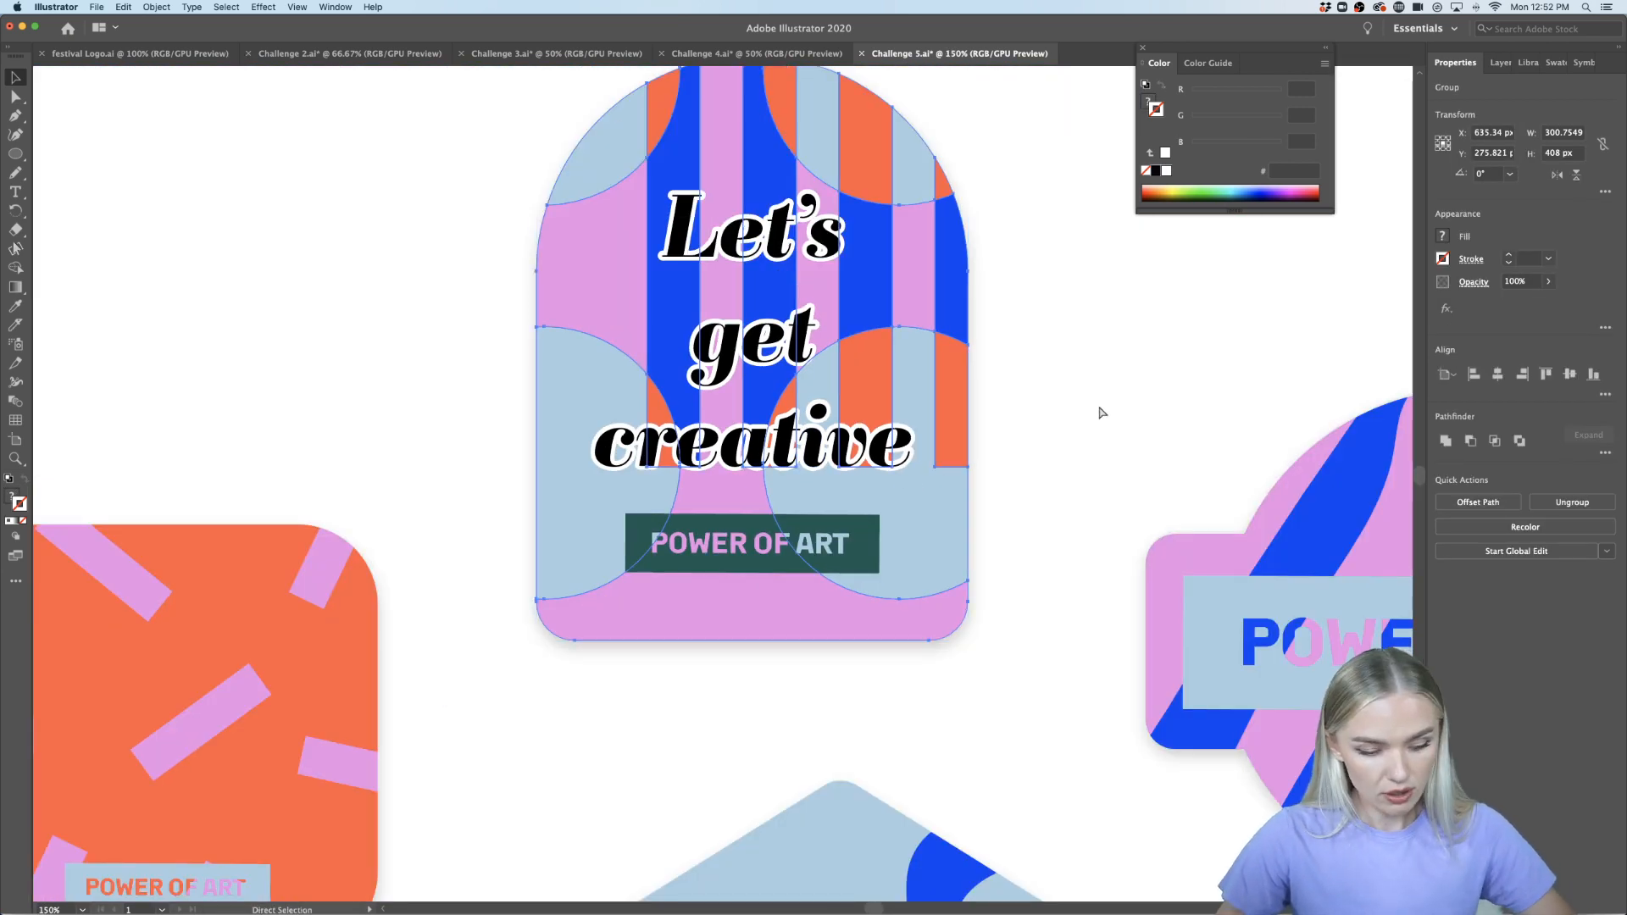
pyautogui.click(1099, 413)
# Lock the arch sticker's white backing shape that carries the drop shadow
pyautogui.click(881, 476)
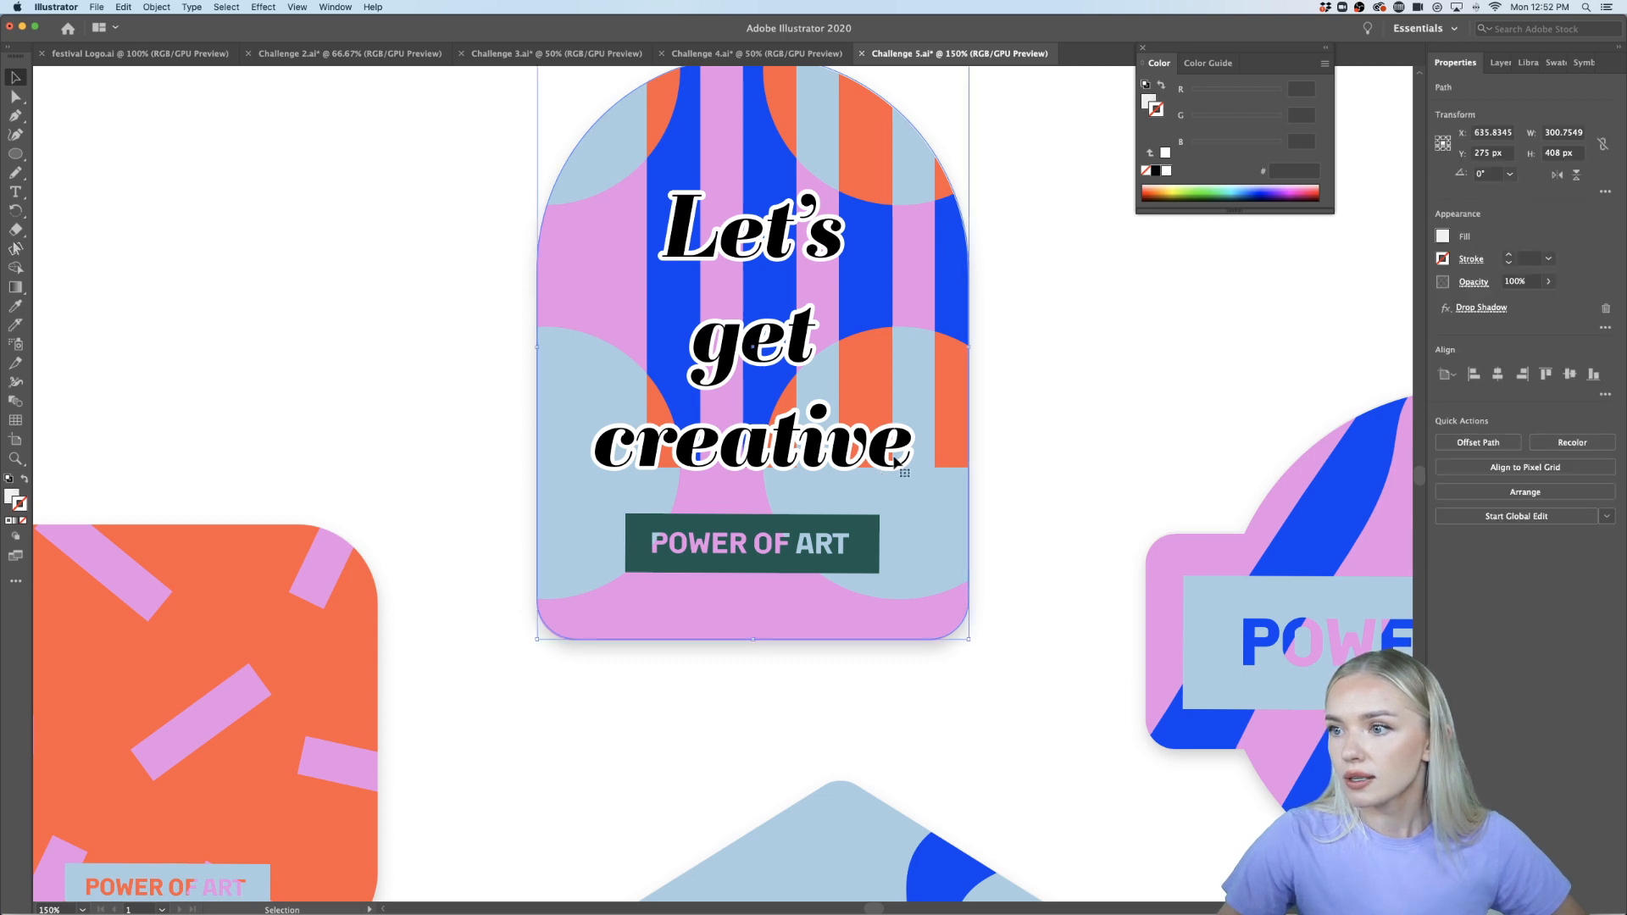
pyautogui.doubleClick(892, 462)
pyautogui.doubleClick(1020, 438)
pyautogui.click(939, 478)
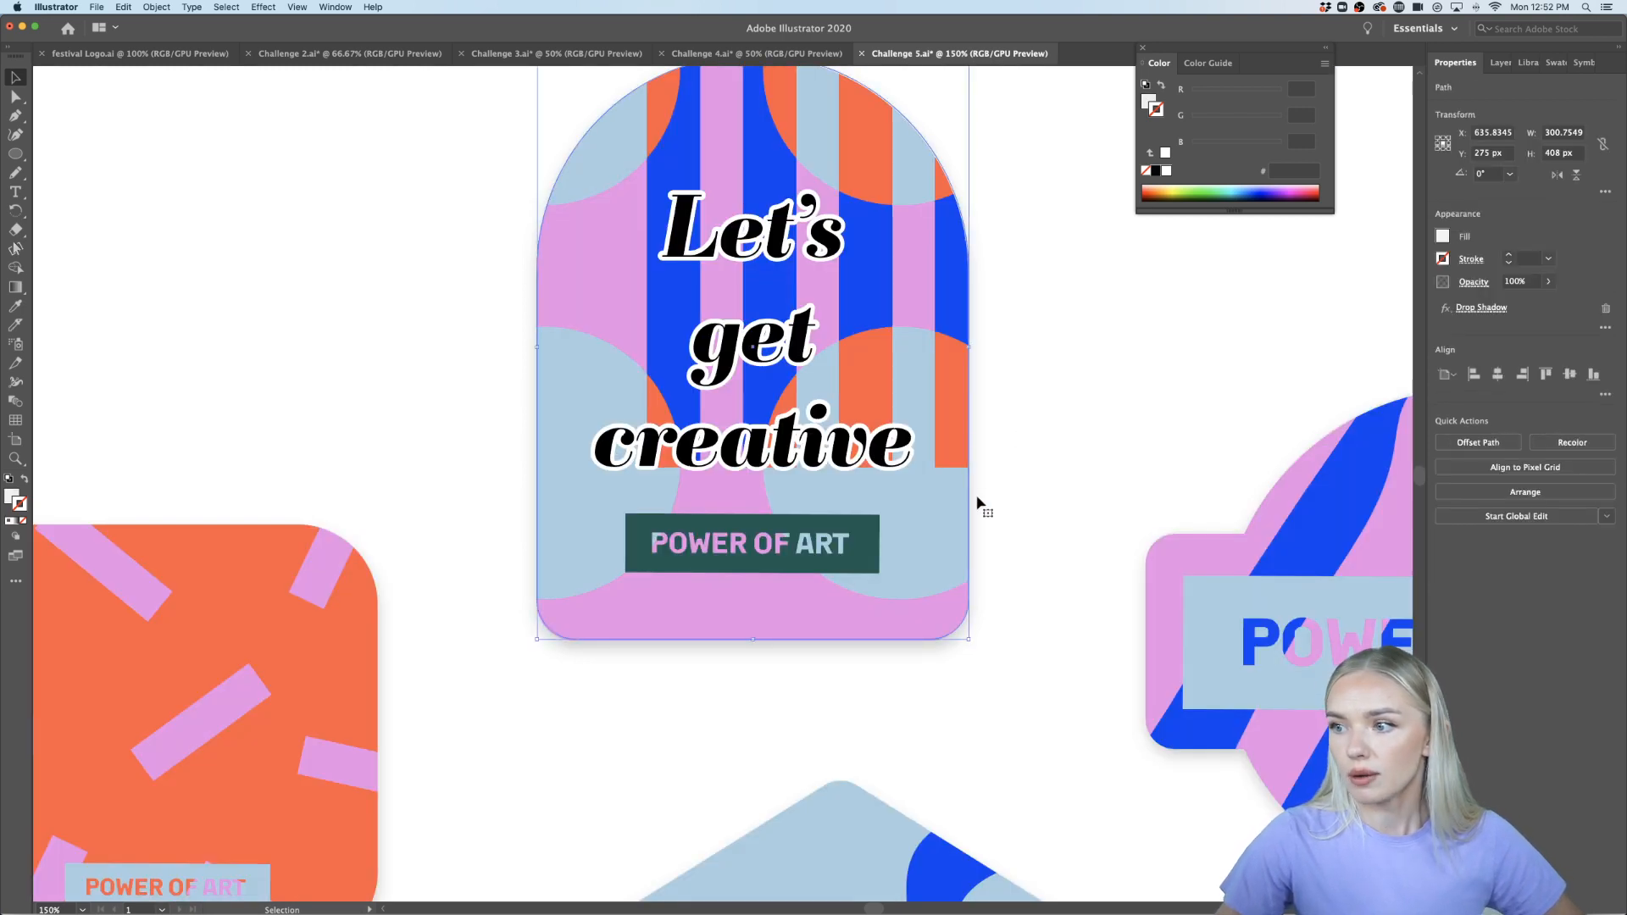
pyautogui.press('a')
pyautogui.press('super+2')
pyautogui.moveTo(1009, 501); pyautogui.dragTo(827, 630)
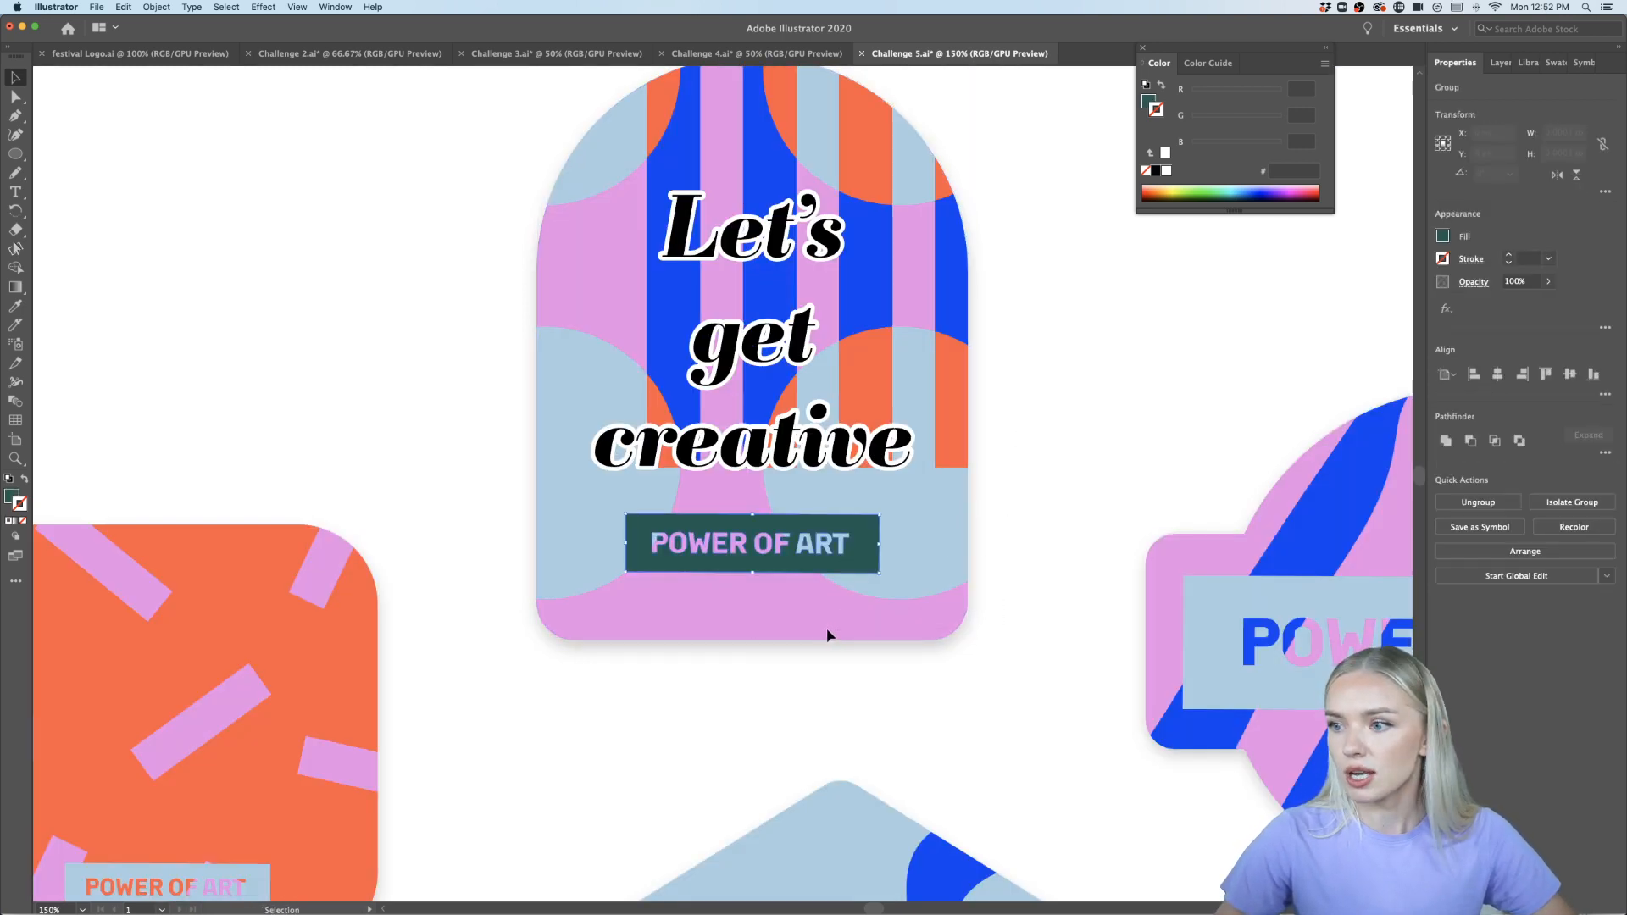
pyautogui.press('v')
pyautogui.click(919, 582)
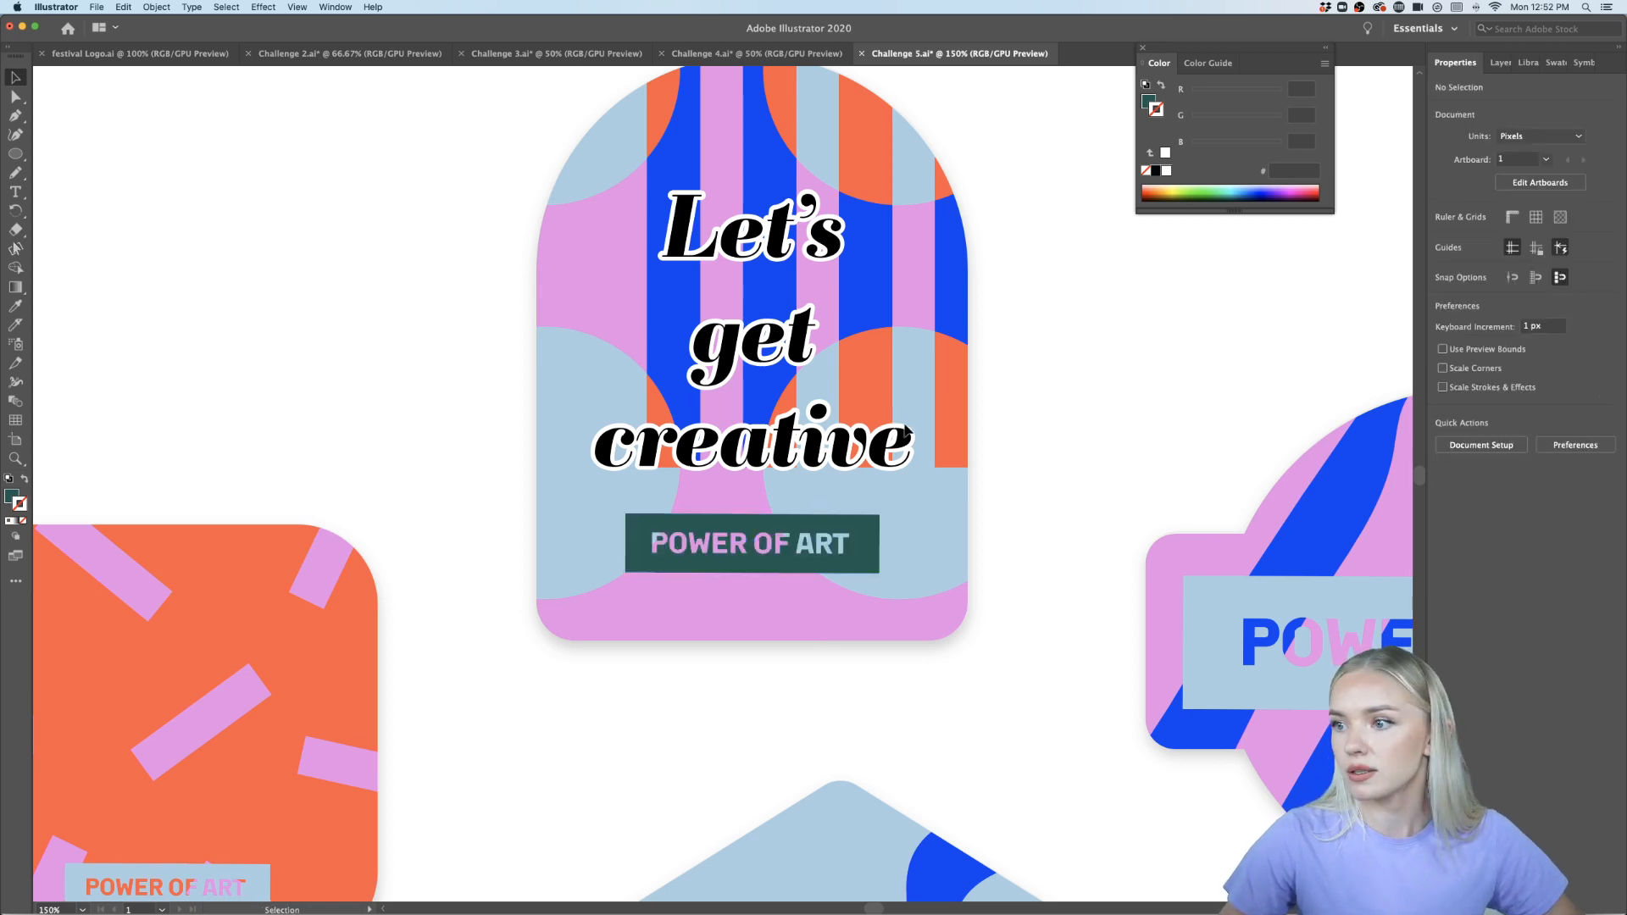
# Shift the black lettering slightly to the left and select the white stroked lettering beneath it
pyautogui.click(883, 444)
pyautogui.scroll(1, 883, 444)
pyautogui.scroll(2, 883, 444)
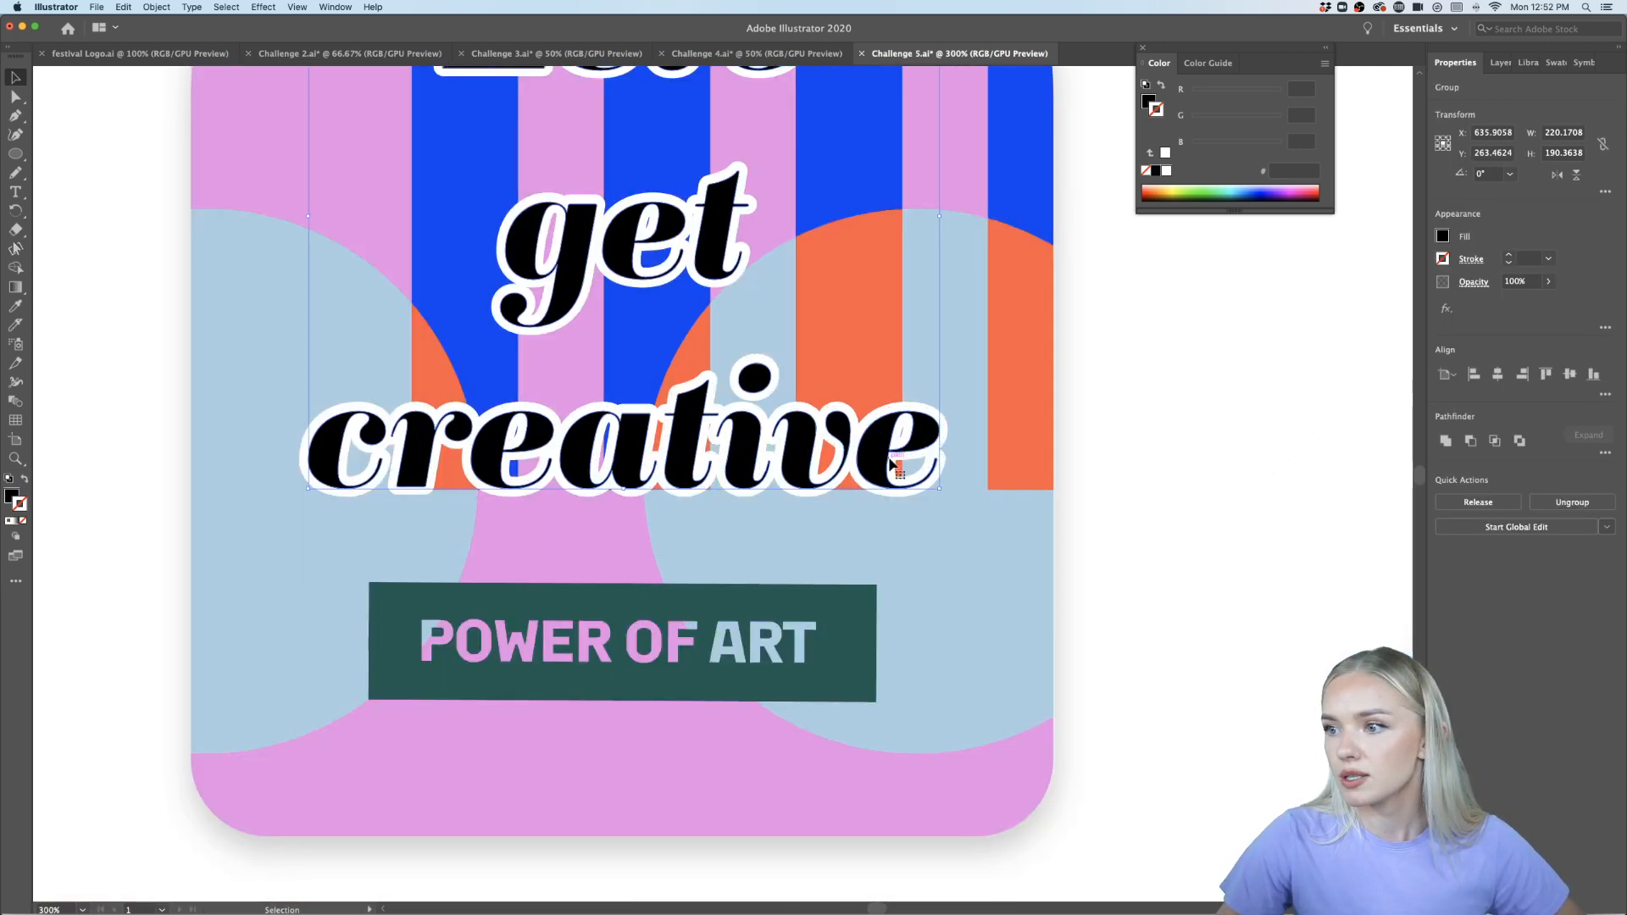
pyautogui.moveTo(924, 473); pyautogui.dragTo(898, 475)
pyautogui.click(939, 437)
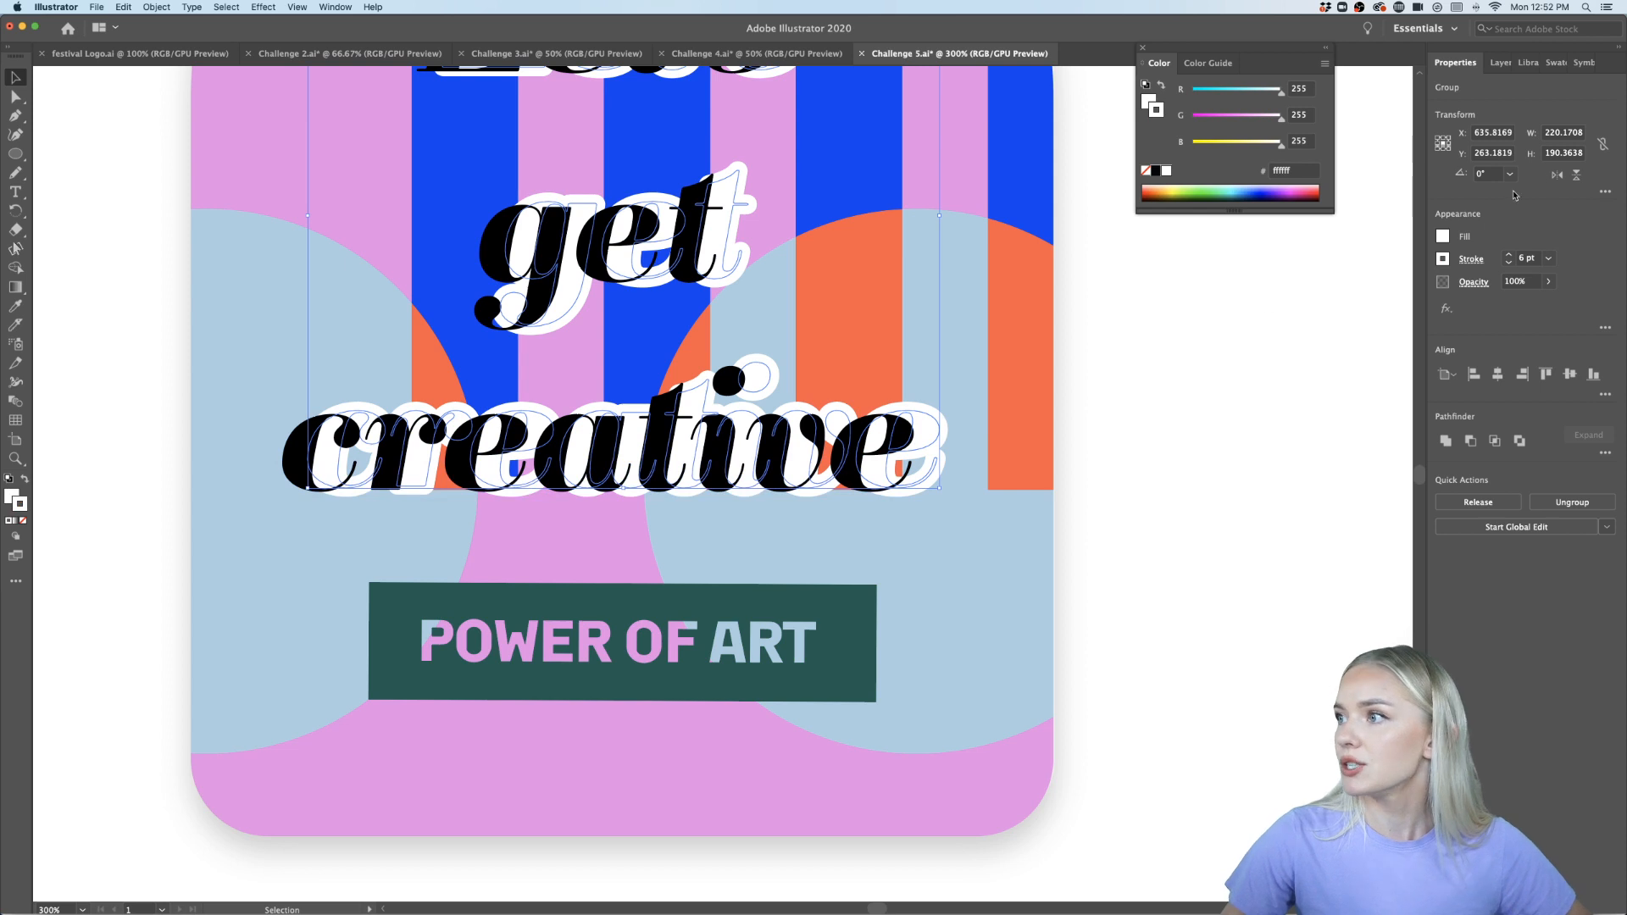
# Try the orange, yellow, green, blue and light blue library colors on the stroke of the white lettering
pyautogui.click(1530, 64)
pyautogui.click(1528, 349)
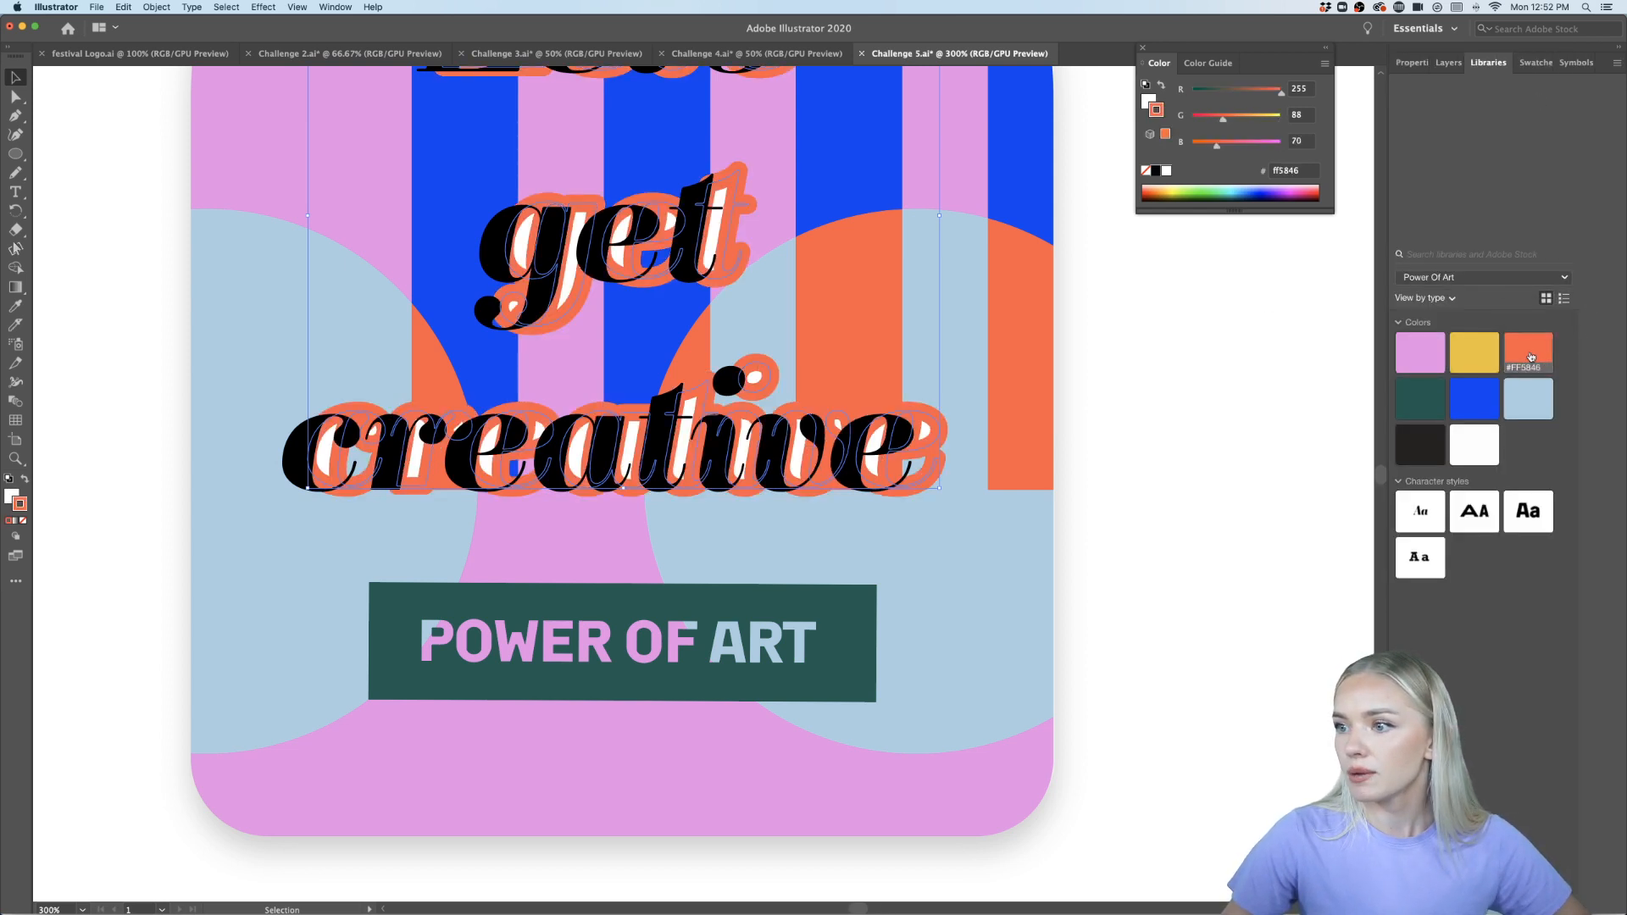
pyautogui.click(1480, 355)
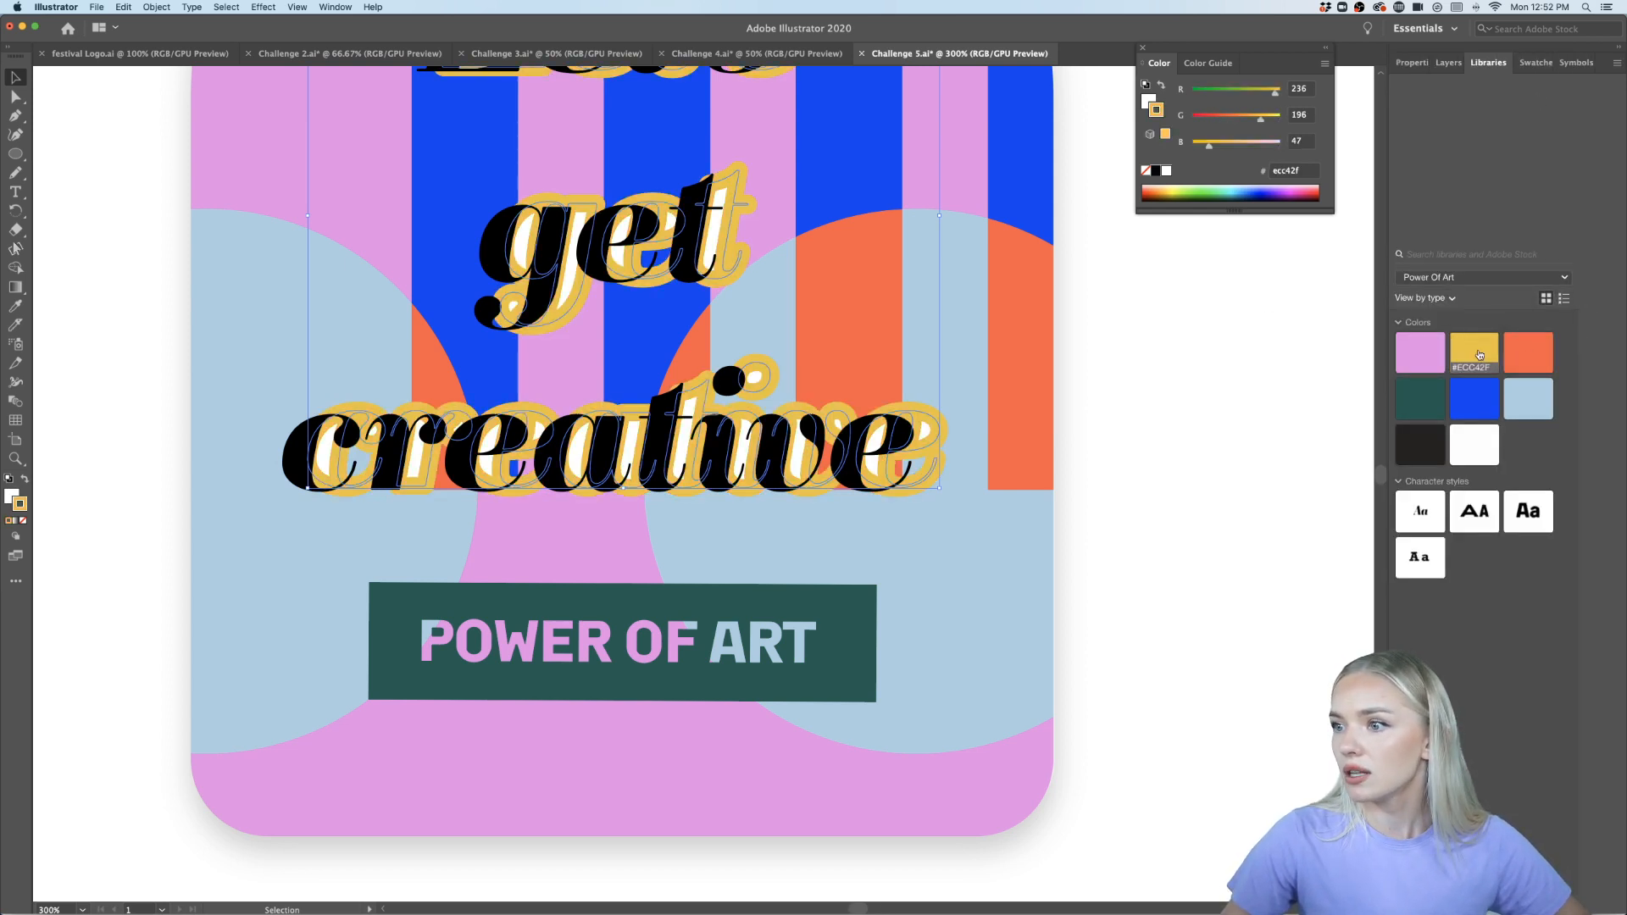
pyautogui.click(1421, 396)
pyautogui.click(1476, 395)
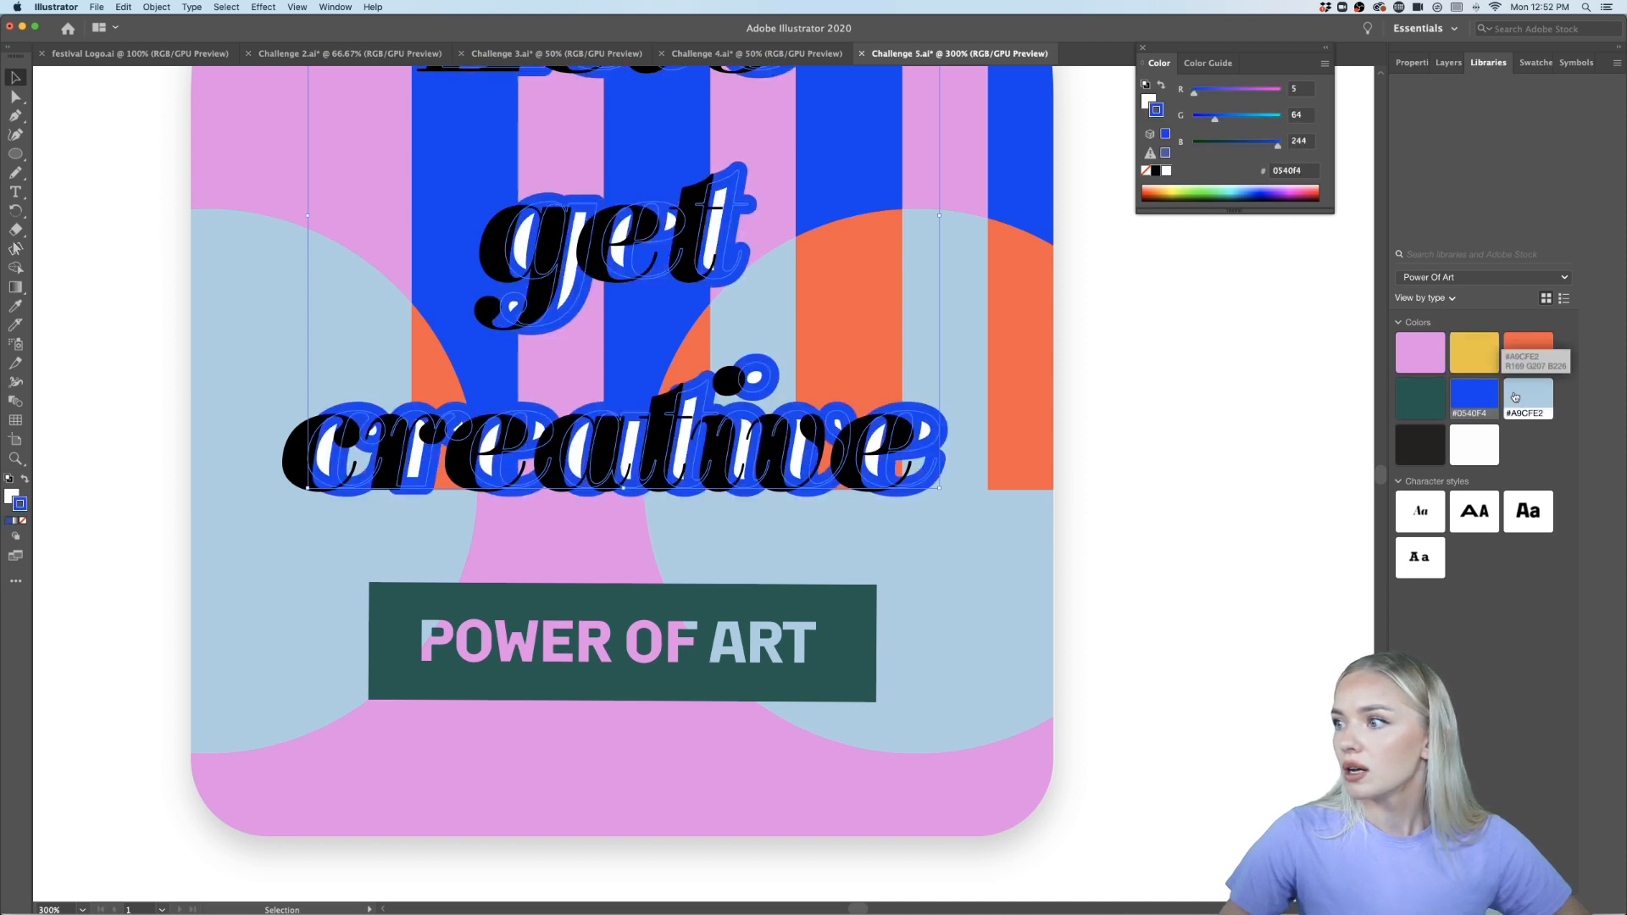
pyautogui.click(1515, 397)
# Set the lettering's stroke to yellow #ECC42F, try pink #EB8BE7 in comparison and undo the pink
pyautogui.click(1471, 348)
pyautogui.click(1416, 351)
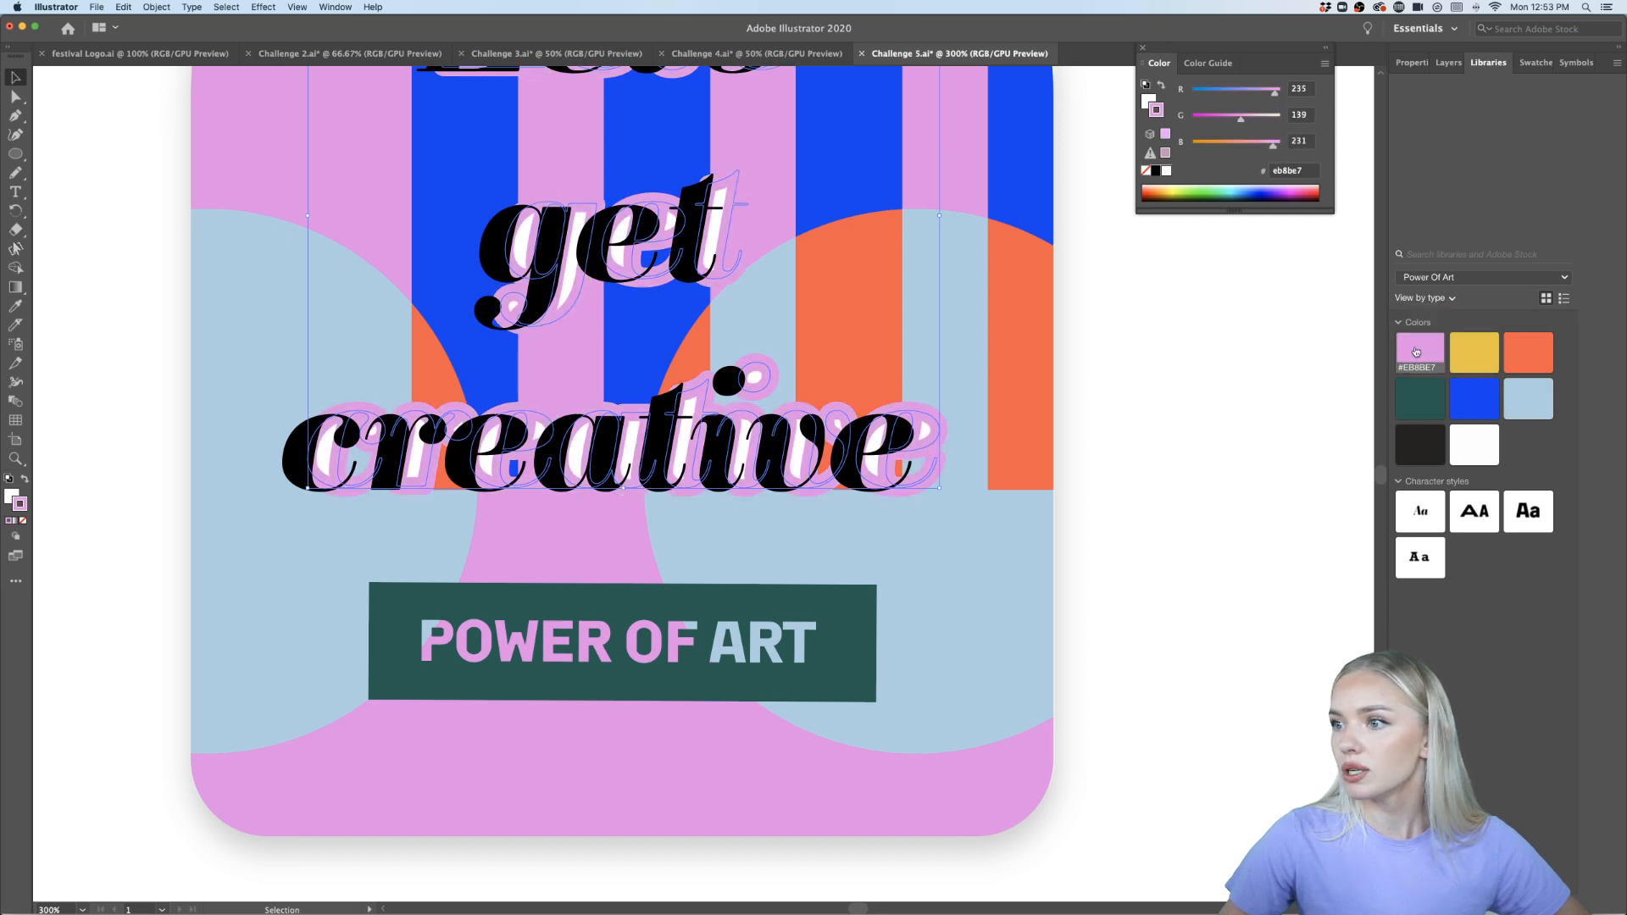
pyautogui.click(1164, 526)
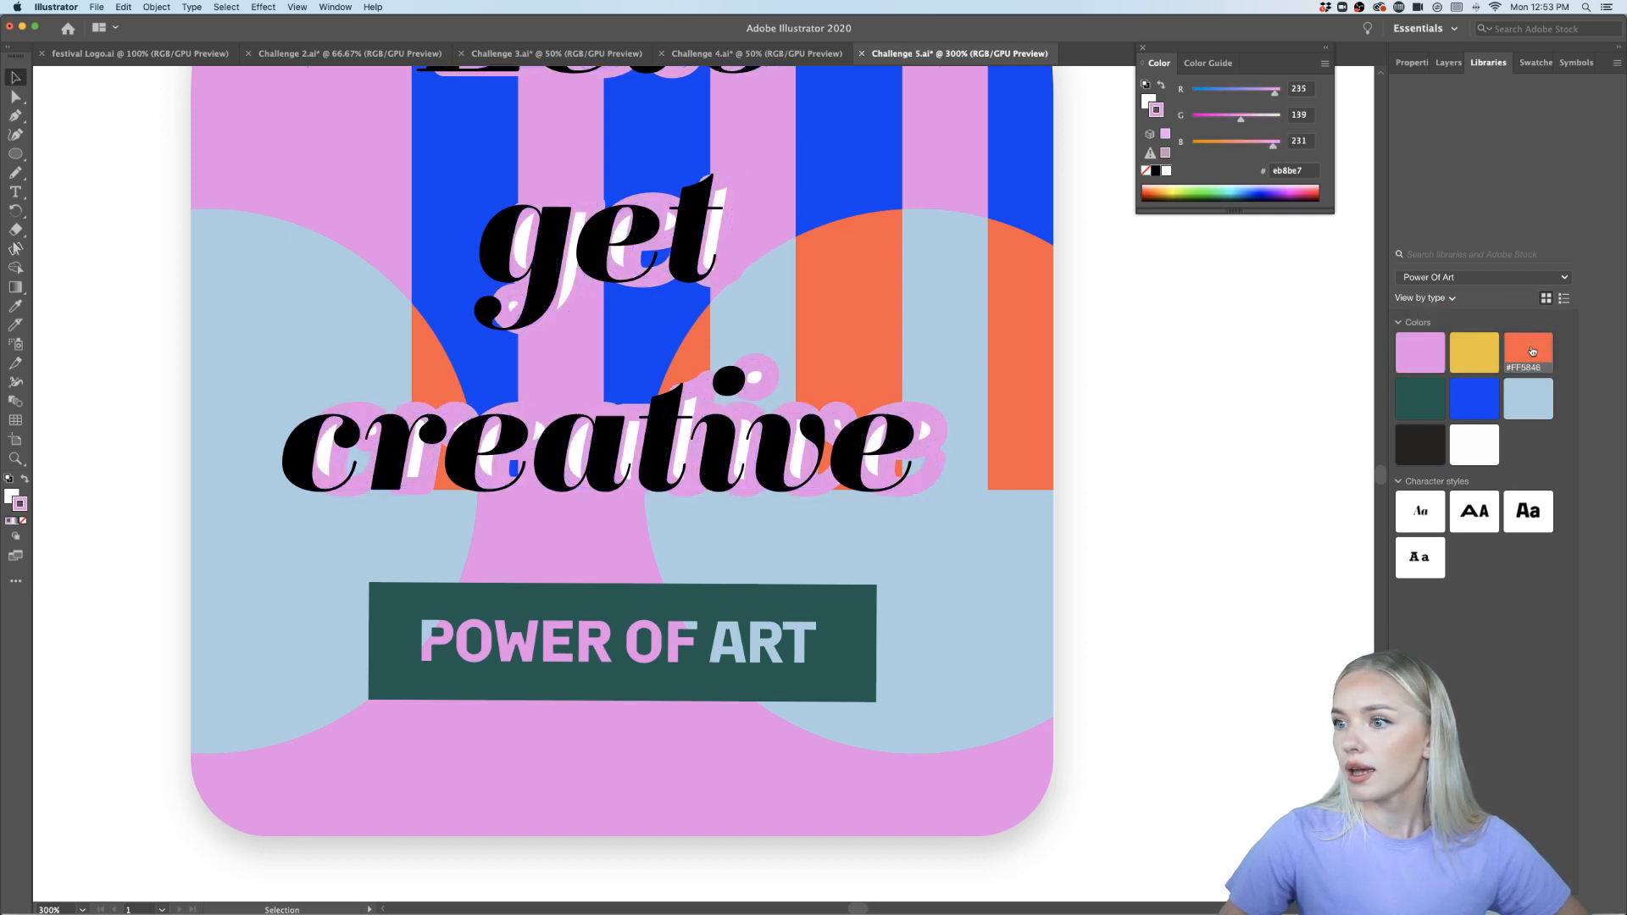
pyautogui.press('super+z')
pyautogui.press('super+z')
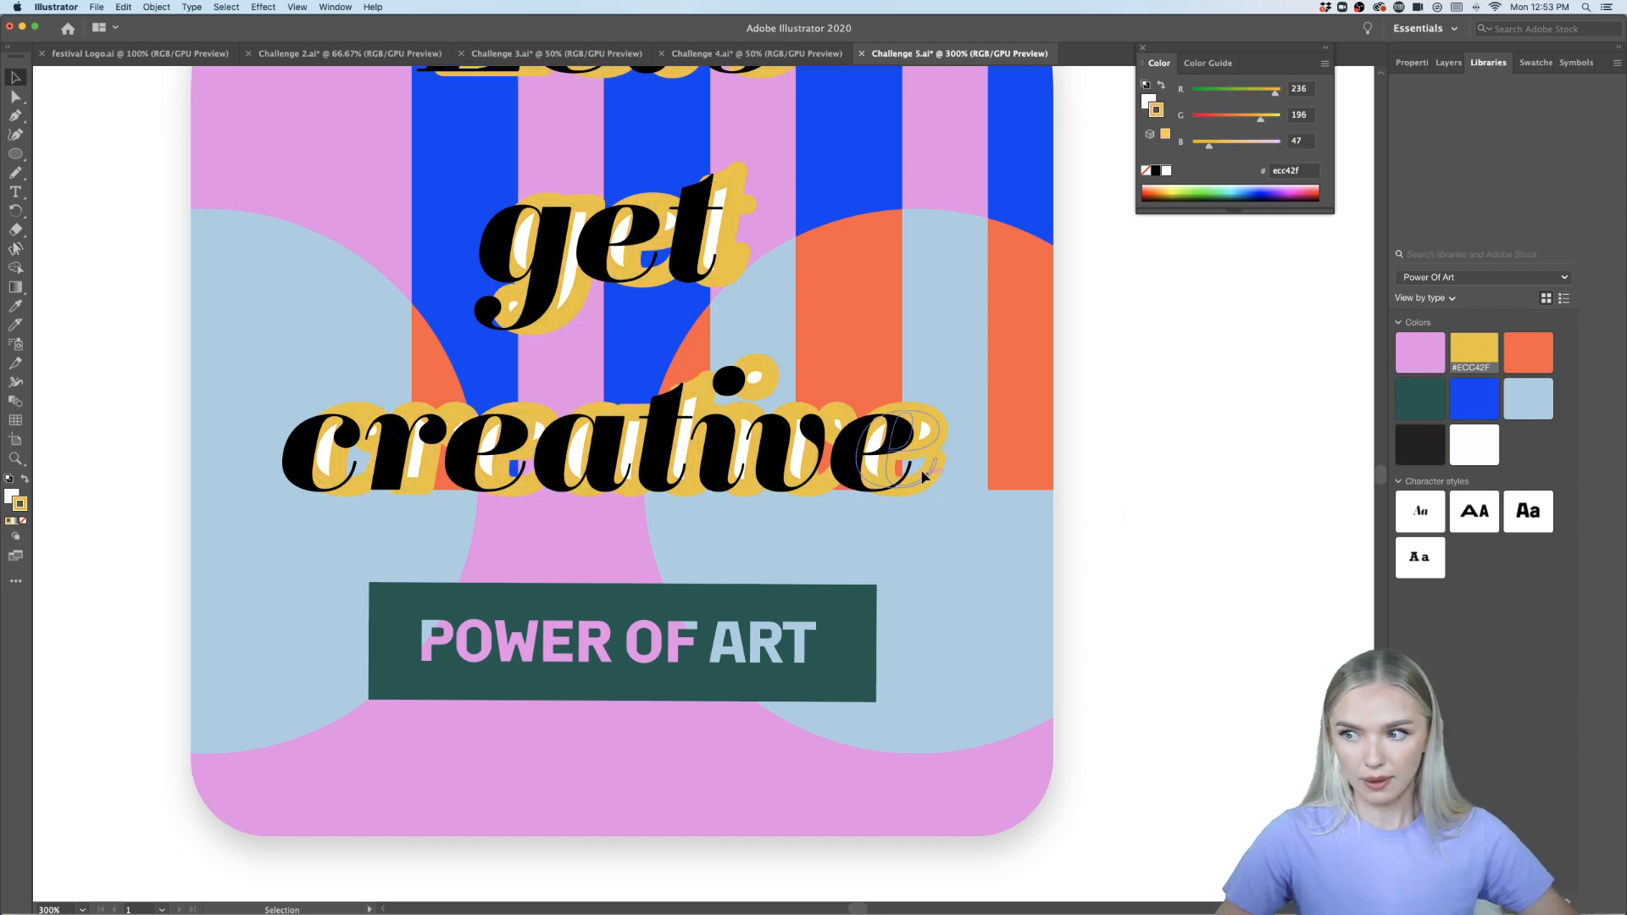
# Move the black lettering back over the yellow-stroked lettering so that the yellow forms an even outline
pyautogui.moveTo(906, 435); pyautogui.dragTo(928, 434)
pyautogui.scroll(-6, 1245, 516)
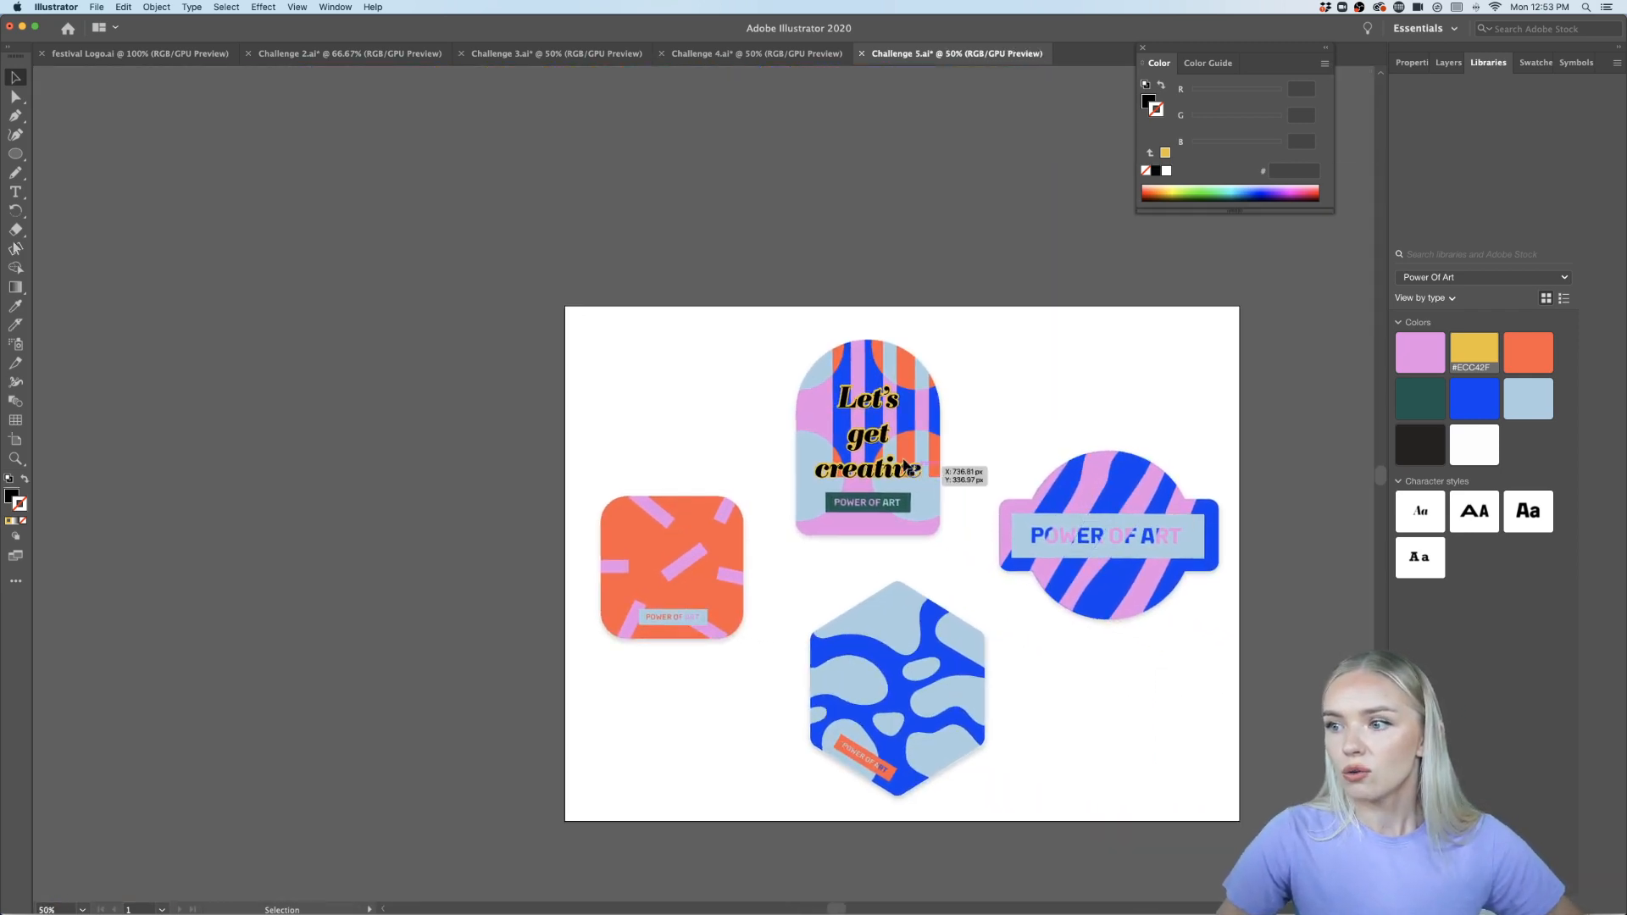
pyautogui.scroll(6, 932, 471)
pyautogui.moveTo(911, 510); pyautogui.dragTo(911, 508)
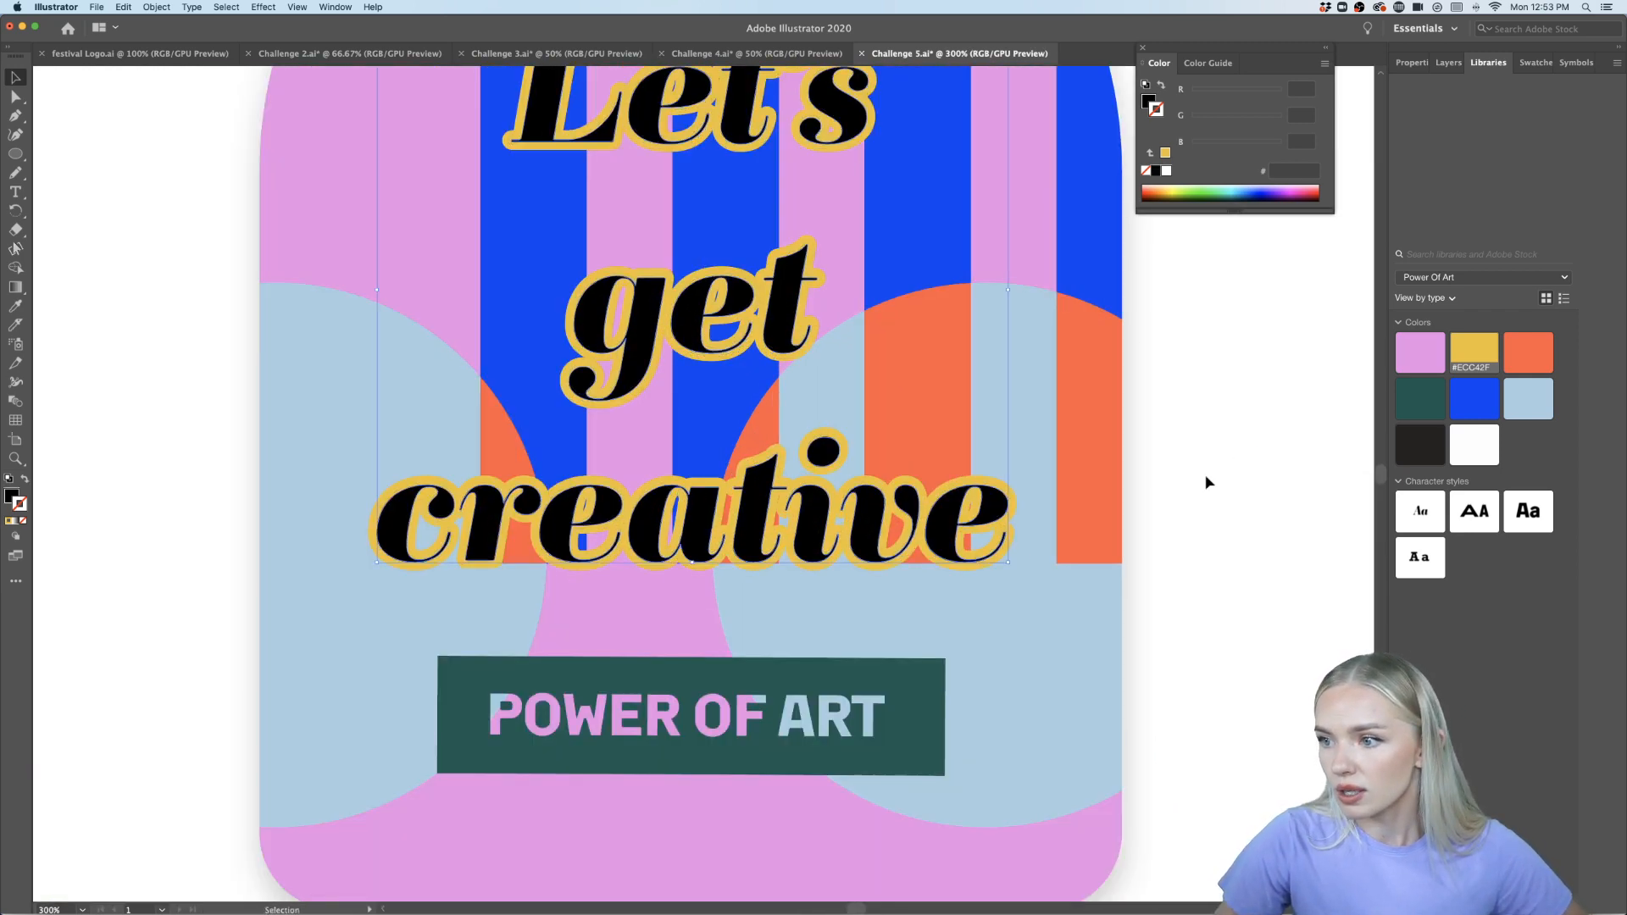
# Create a text area beside the hexagon sticker and enter "ART" and "IS LIFE." on separate lines
pyautogui.scroll(-6, 1223, 491)
pyautogui.hscroll(3, 1223, 496)
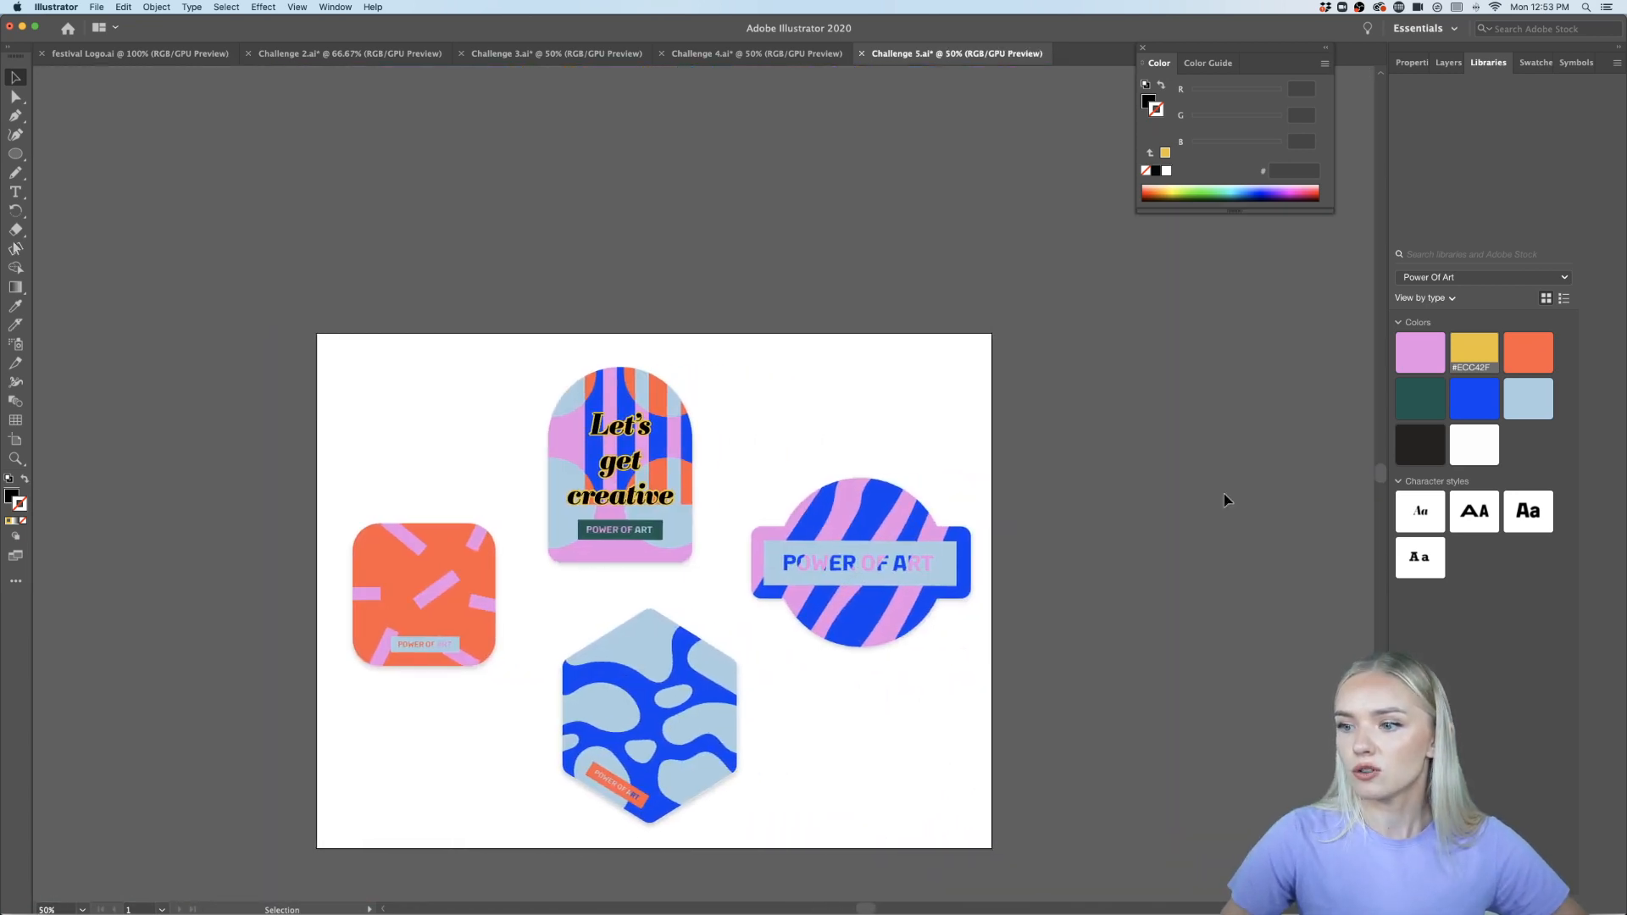
pyautogui.scroll(-2, 847, 644)
pyautogui.scroll(1, 581, 624)
pyautogui.scroll(2, 600, 702)
pyautogui.click(15, 192)
pyautogui.moveTo(187, 469); pyautogui.dragTo(461, 787)
pyautogui.write('ART')
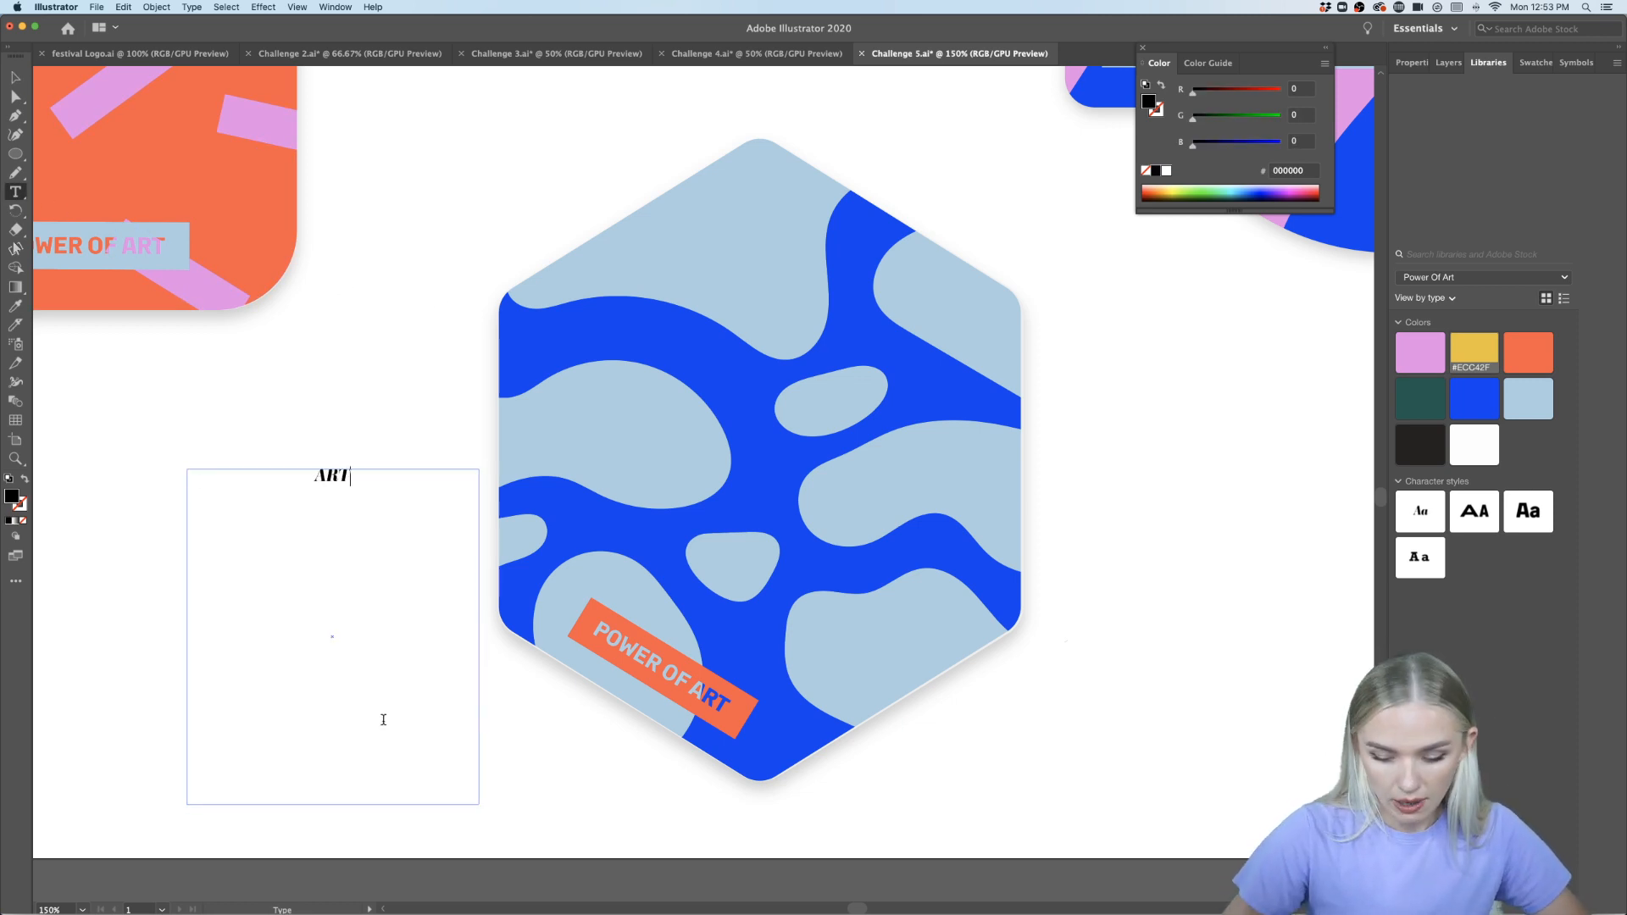
pyautogui.write(' IS LIFE>')
pyautogui.press('BackSpace')
pyautogui.write('.')
# Apply the library's Anisette Std Bold character style to all of the "ART IS LIFE." text and set its size to 48 pt
pyautogui.press('super+a')
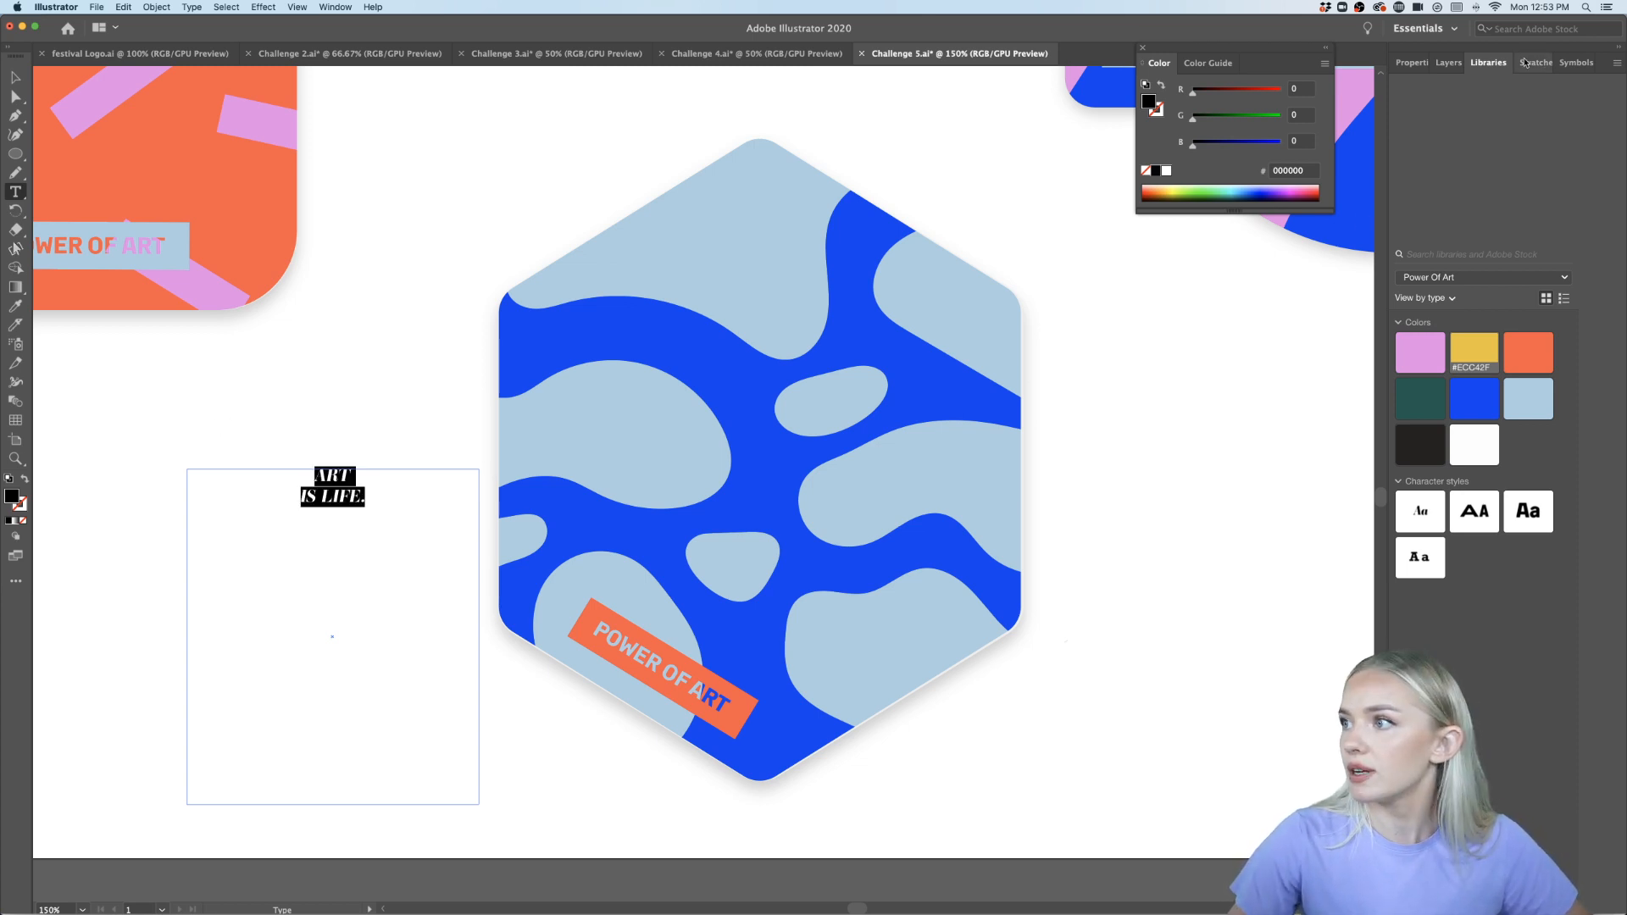
pyautogui.click(1475, 509)
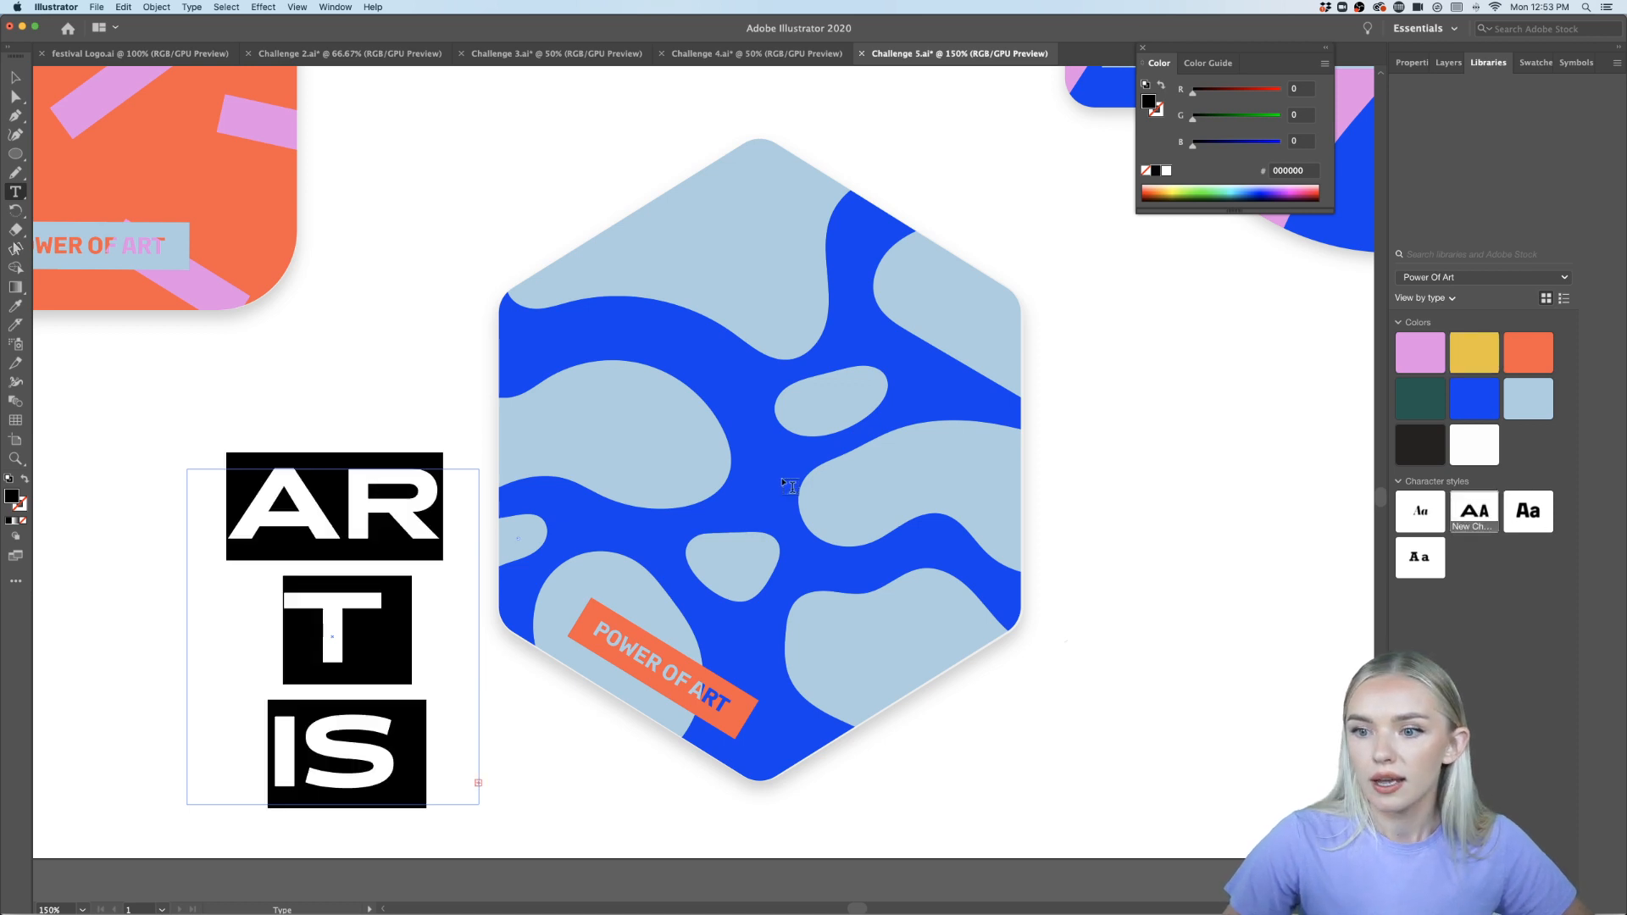
pyautogui.click(1412, 62)
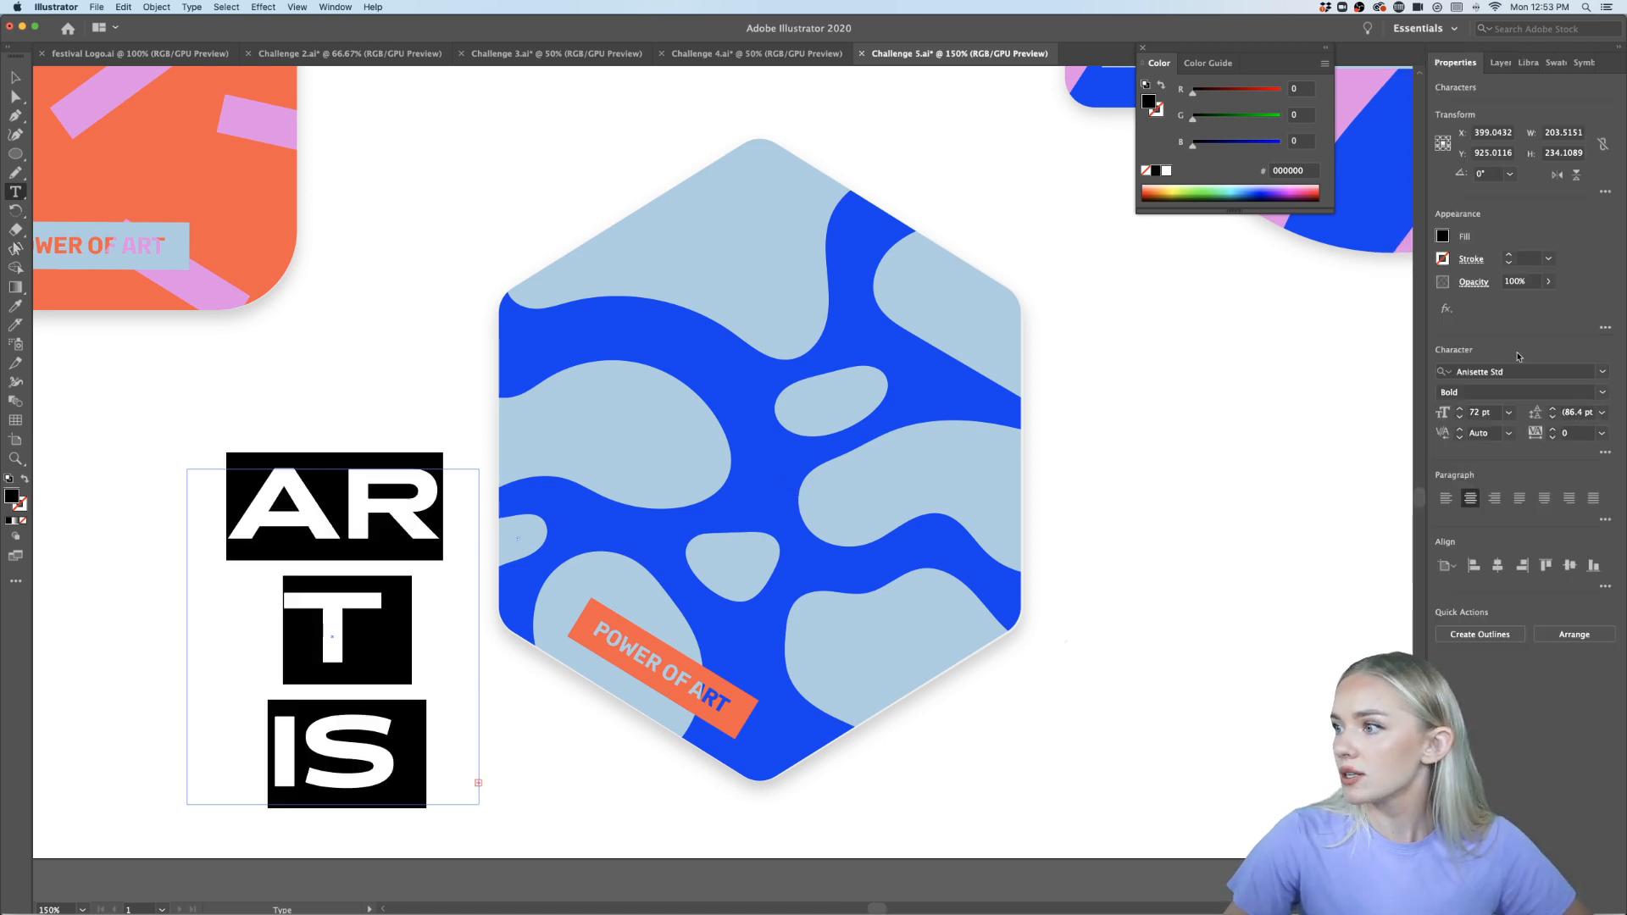
pyautogui.click(1509, 412)
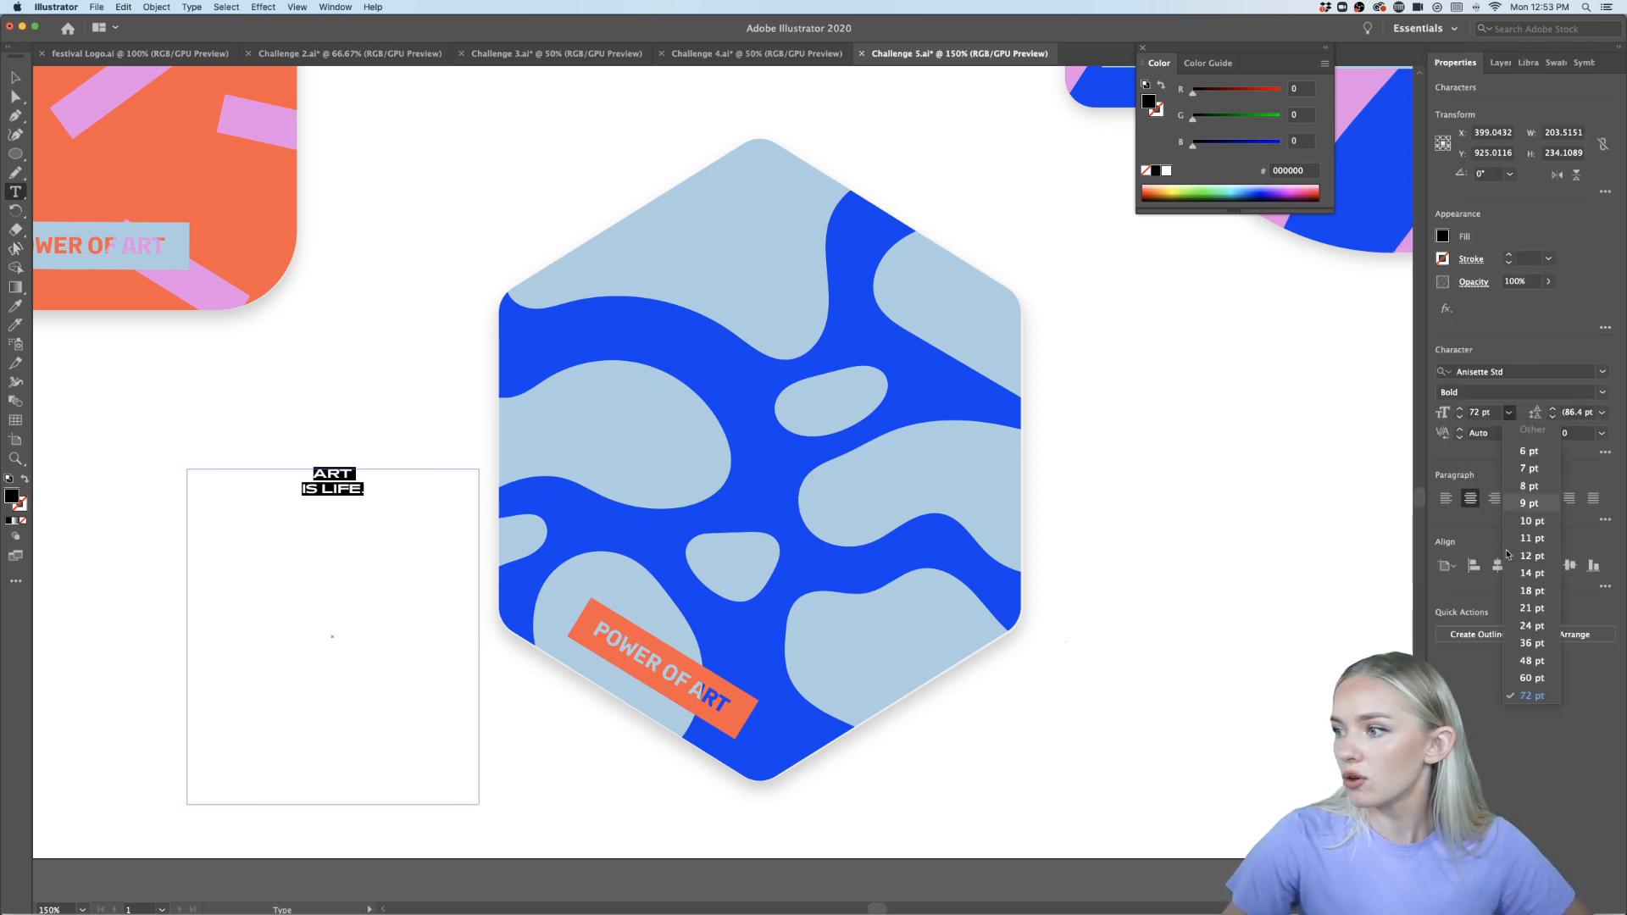
pyautogui.click(1525, 661)
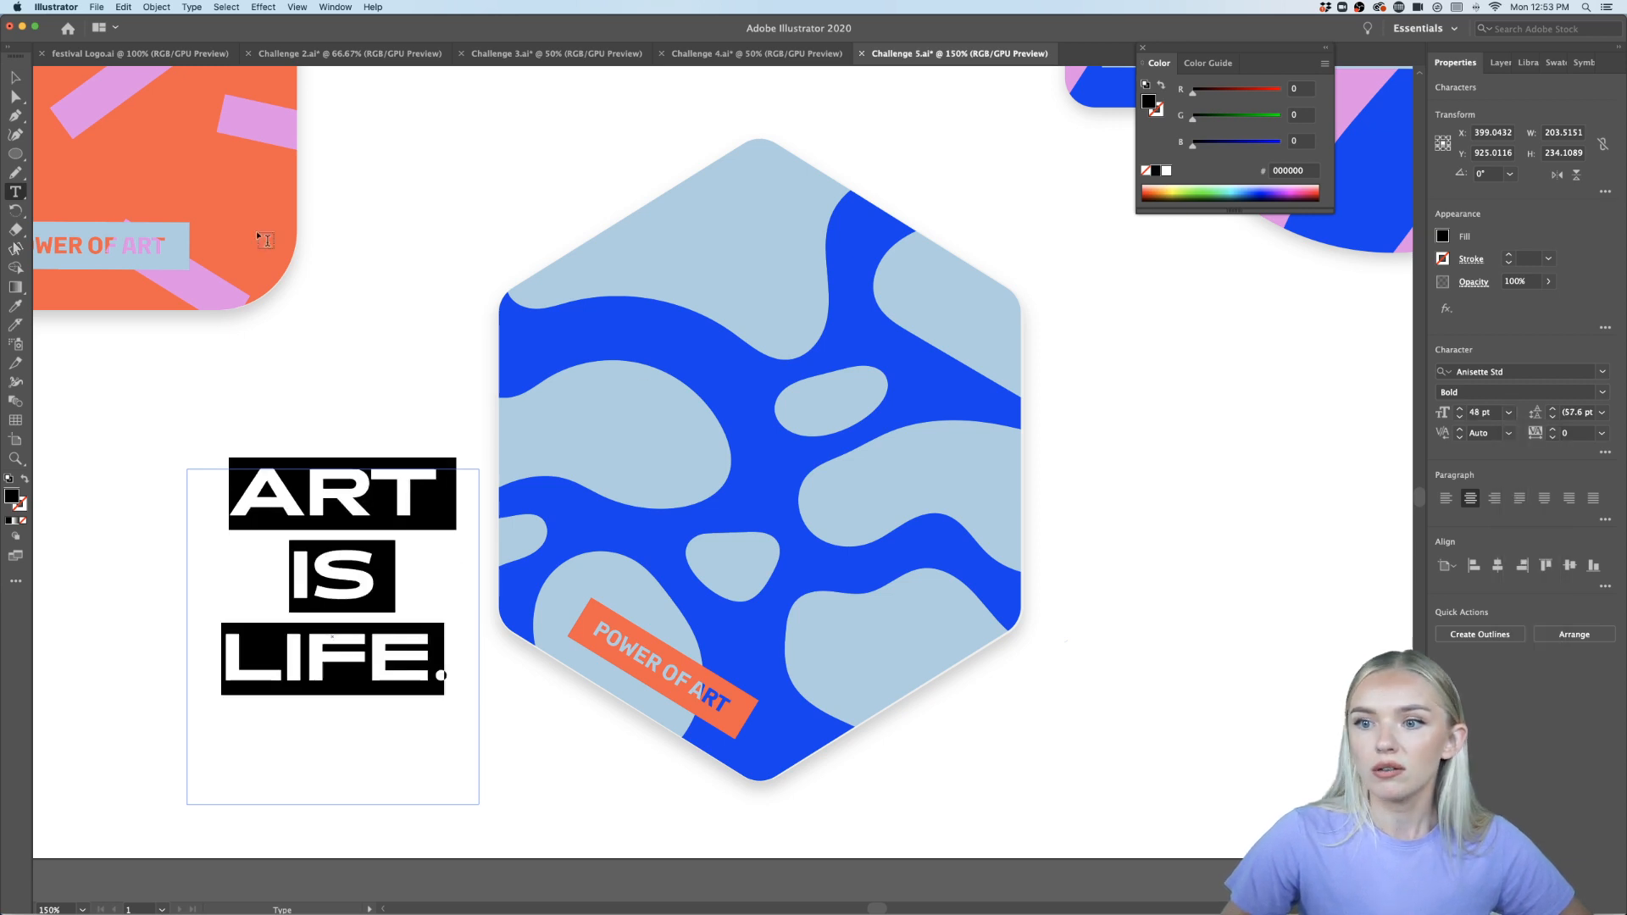
# Convert "ART IS LIFE." to outlines, move it onto the hexagon sticker, enlarge it to about 218 by 209 px and centre it
pyautogui.click(11, 75)
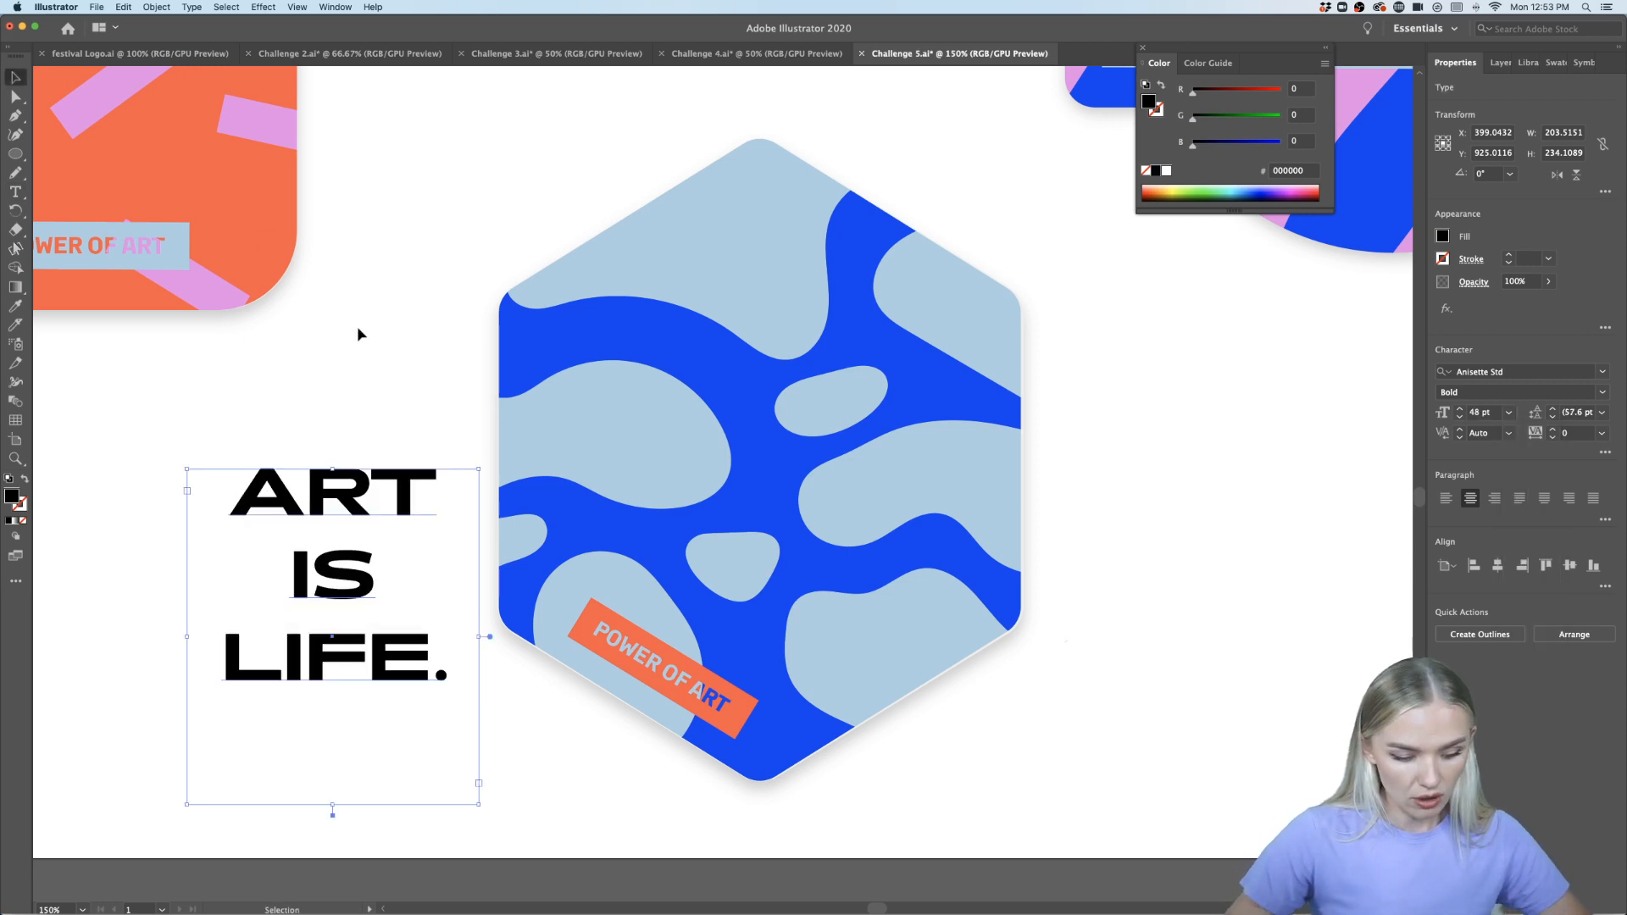
pyautogui.press('super+shift+o')
pyautogui.moveTo(403, 486); pyautogui.dragTo(915, 322)
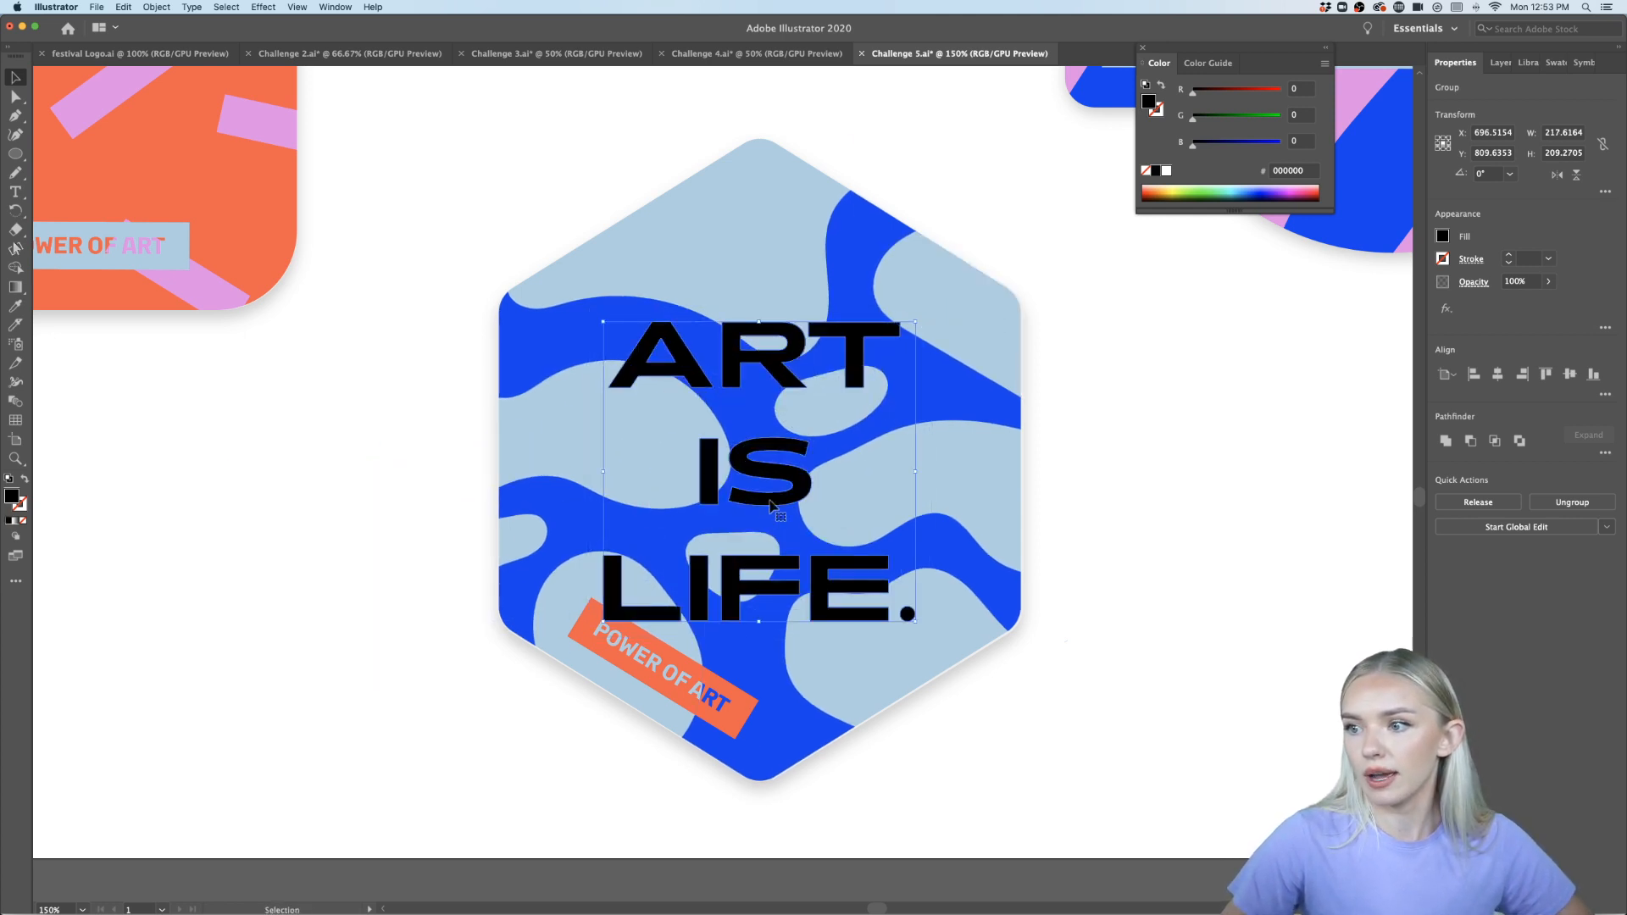
pyautogui.moveTo(789, 493); pyautogui.dragTo(802, 491)
pyautogui.click(1153, 419)
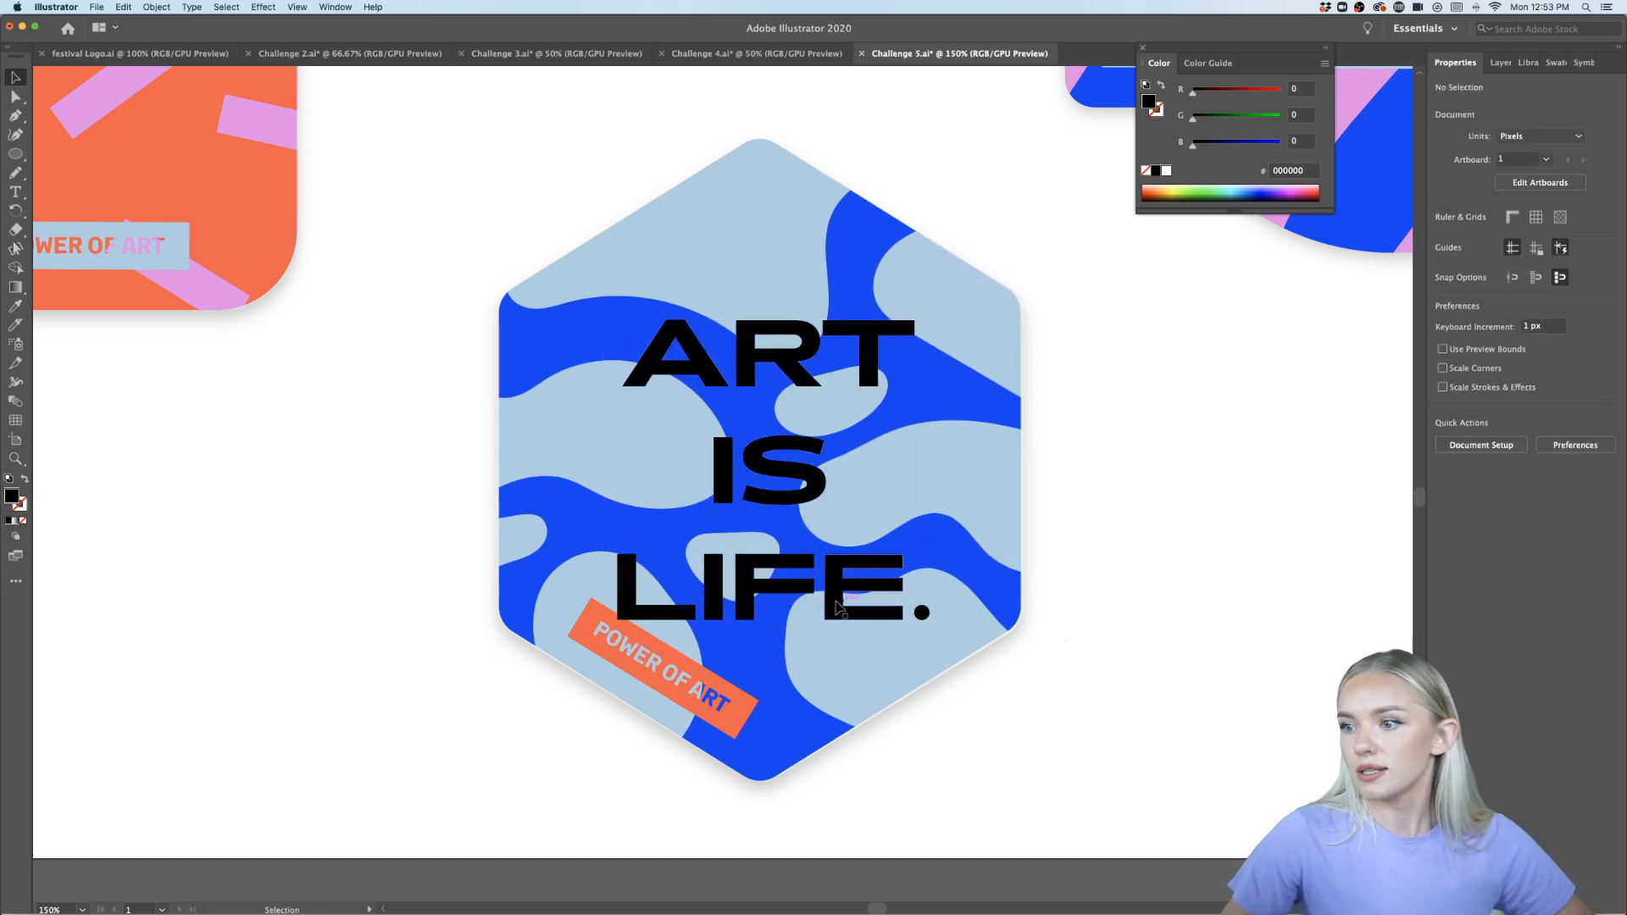
# Fill the "ART IS LIFE." lettering with the library orange #FF5846
pyautogui.click(843, 606)
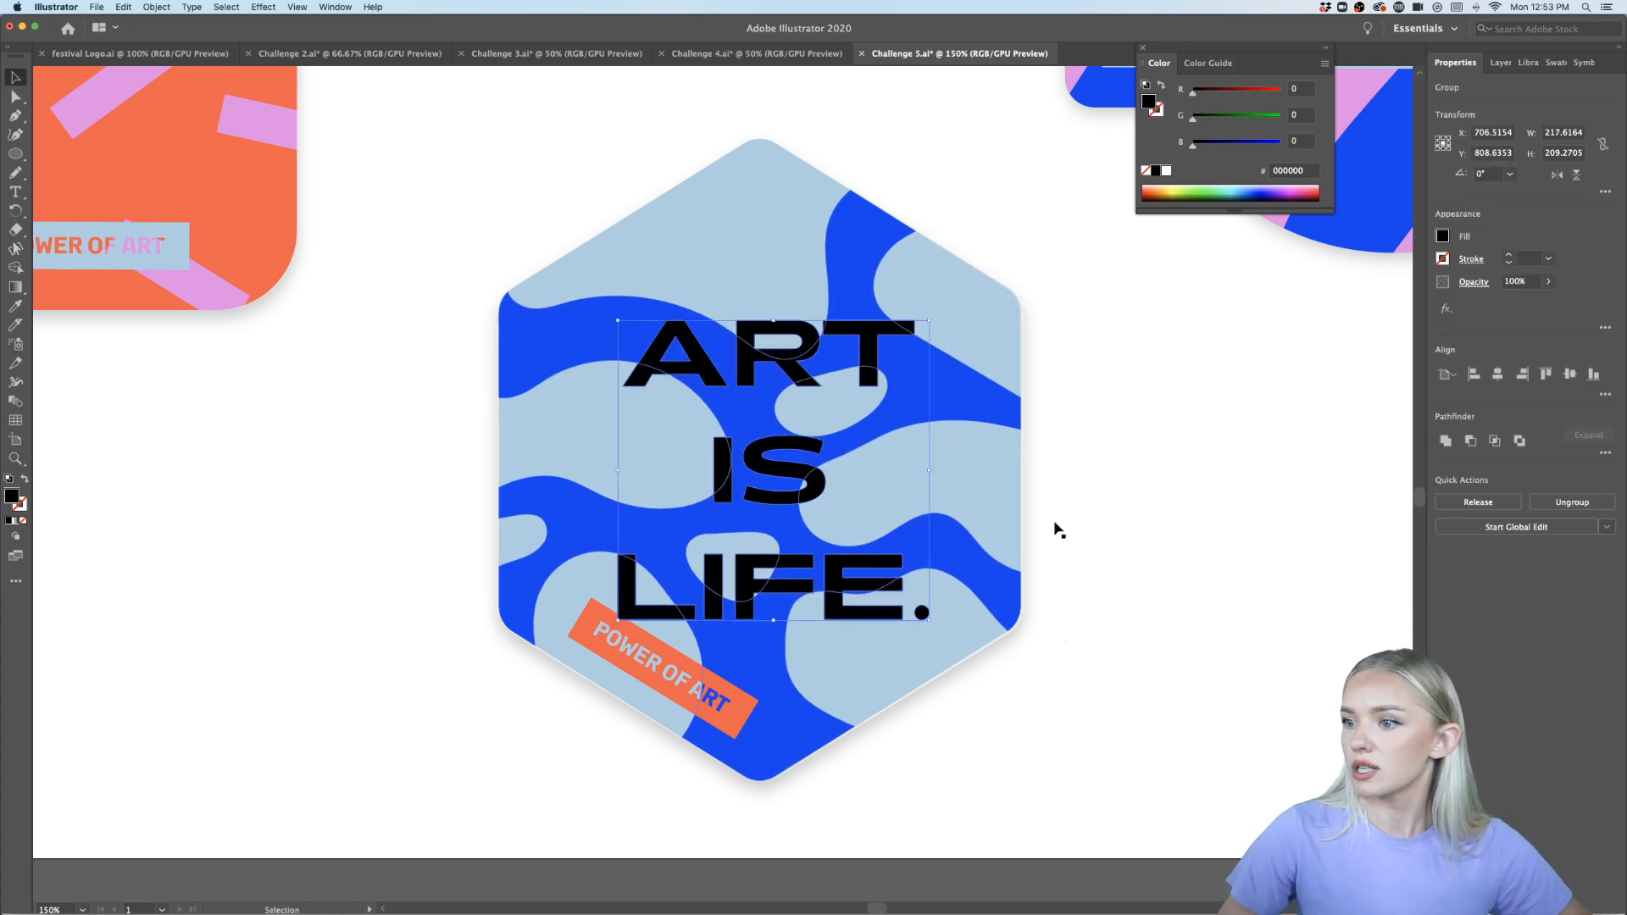
pyautogui.click(1530, 63)
pyautogui.click(1528, 352)
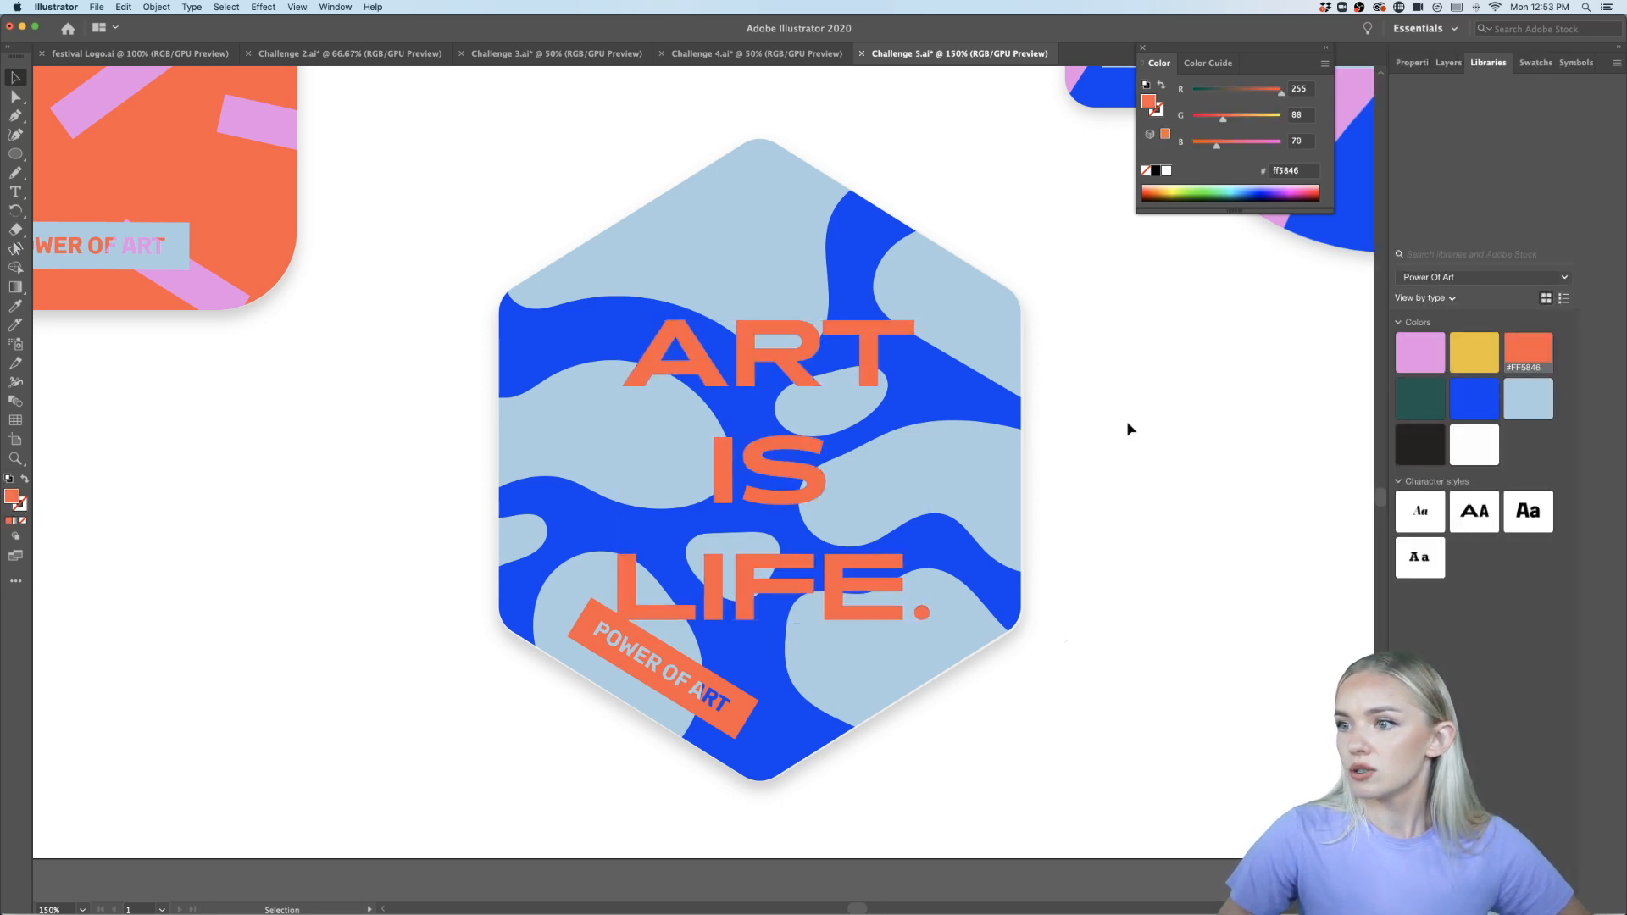
pyautogui.scroll(-3, 1129, 433)
pyautogui.scroll(-1, 1133, 454)
pyautogui.scroll(5, 980, 457)
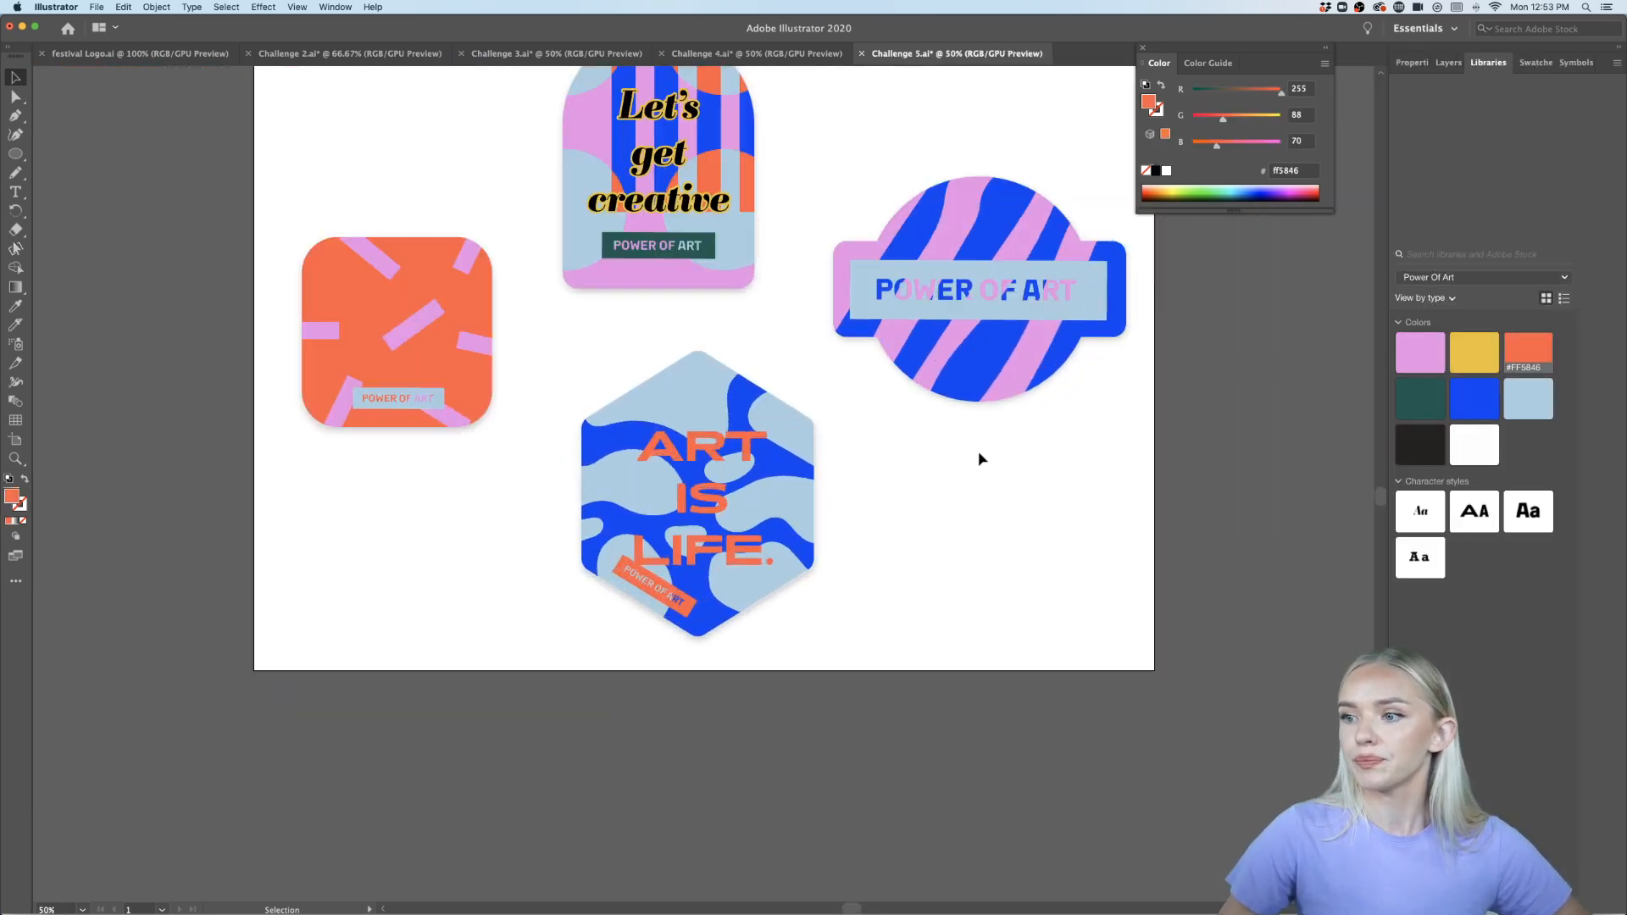
# Shrink the "ART IS LIFE." lettering slightly about its centre on the hexagon sticker
pyautogui.hscroll(-5, 668, 597)
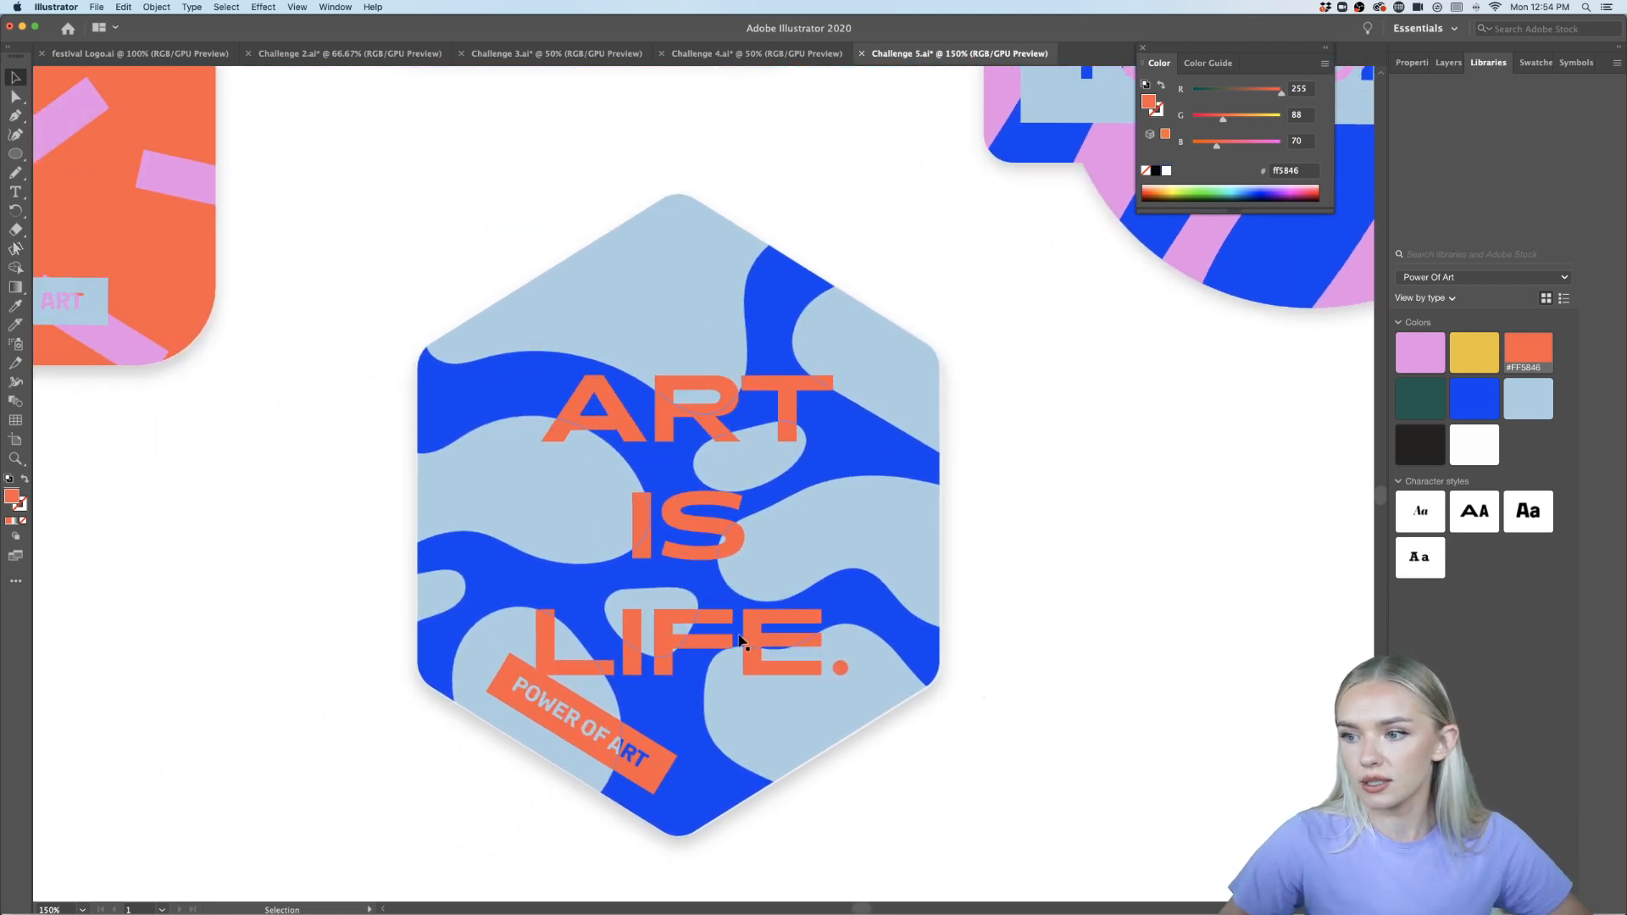
pyautogui.click(835, 462)
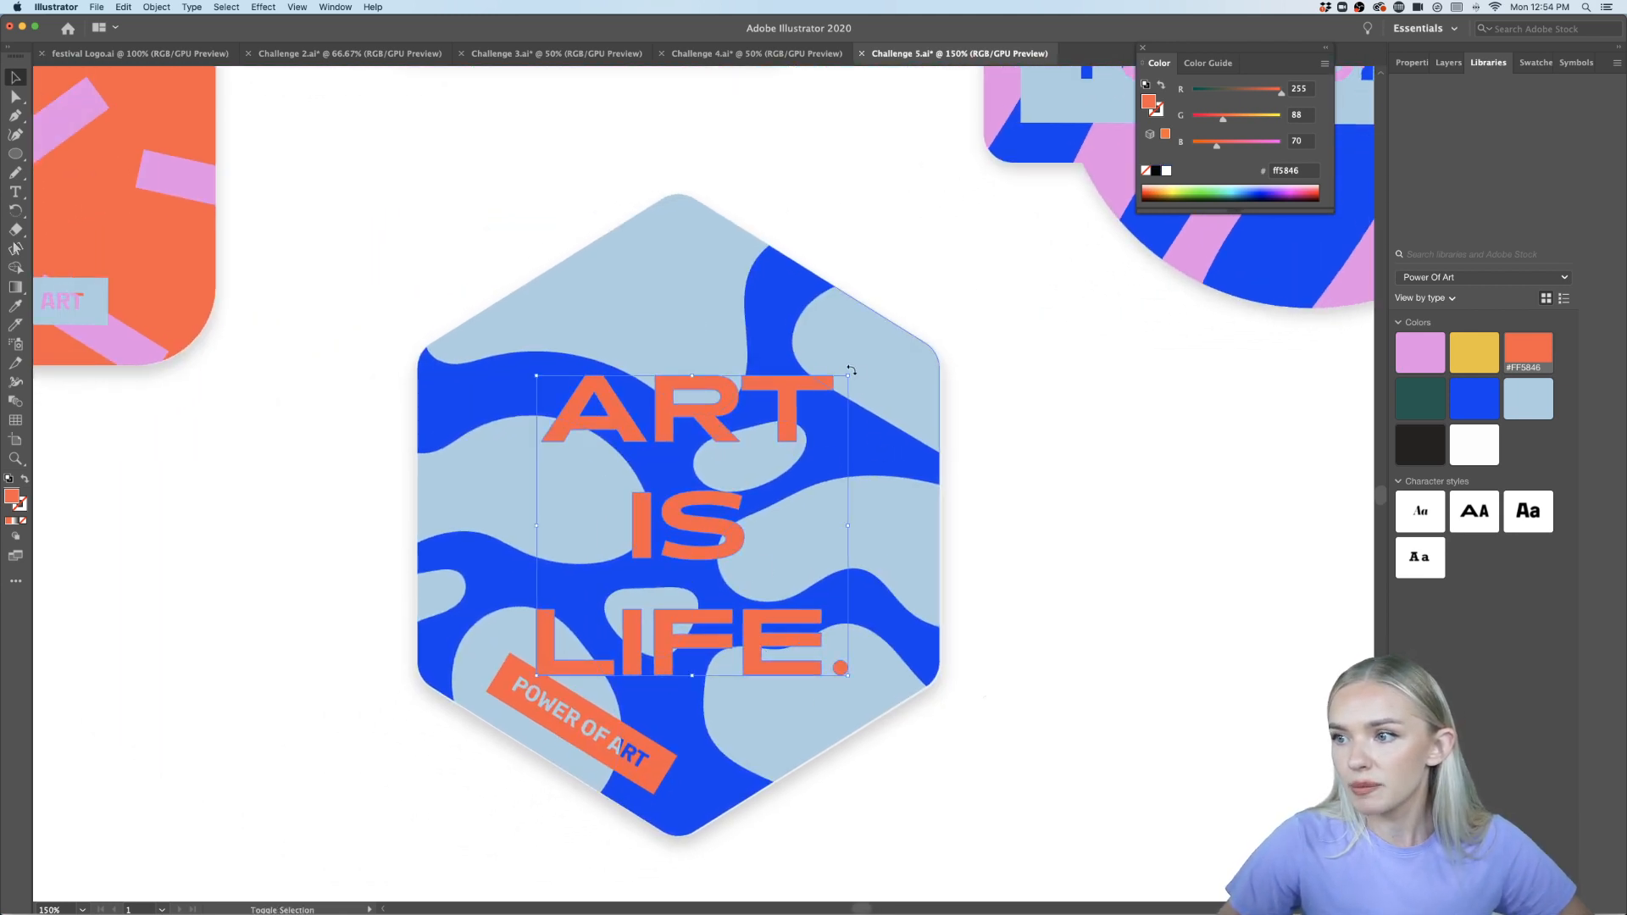
pyautogui.moveTo(850, 376)
pyautogui.mouseDown()
pyautogui.moveTo(853, 355)
pyautogui.moveTo(838, 386)
pyautogui.mouseUp()
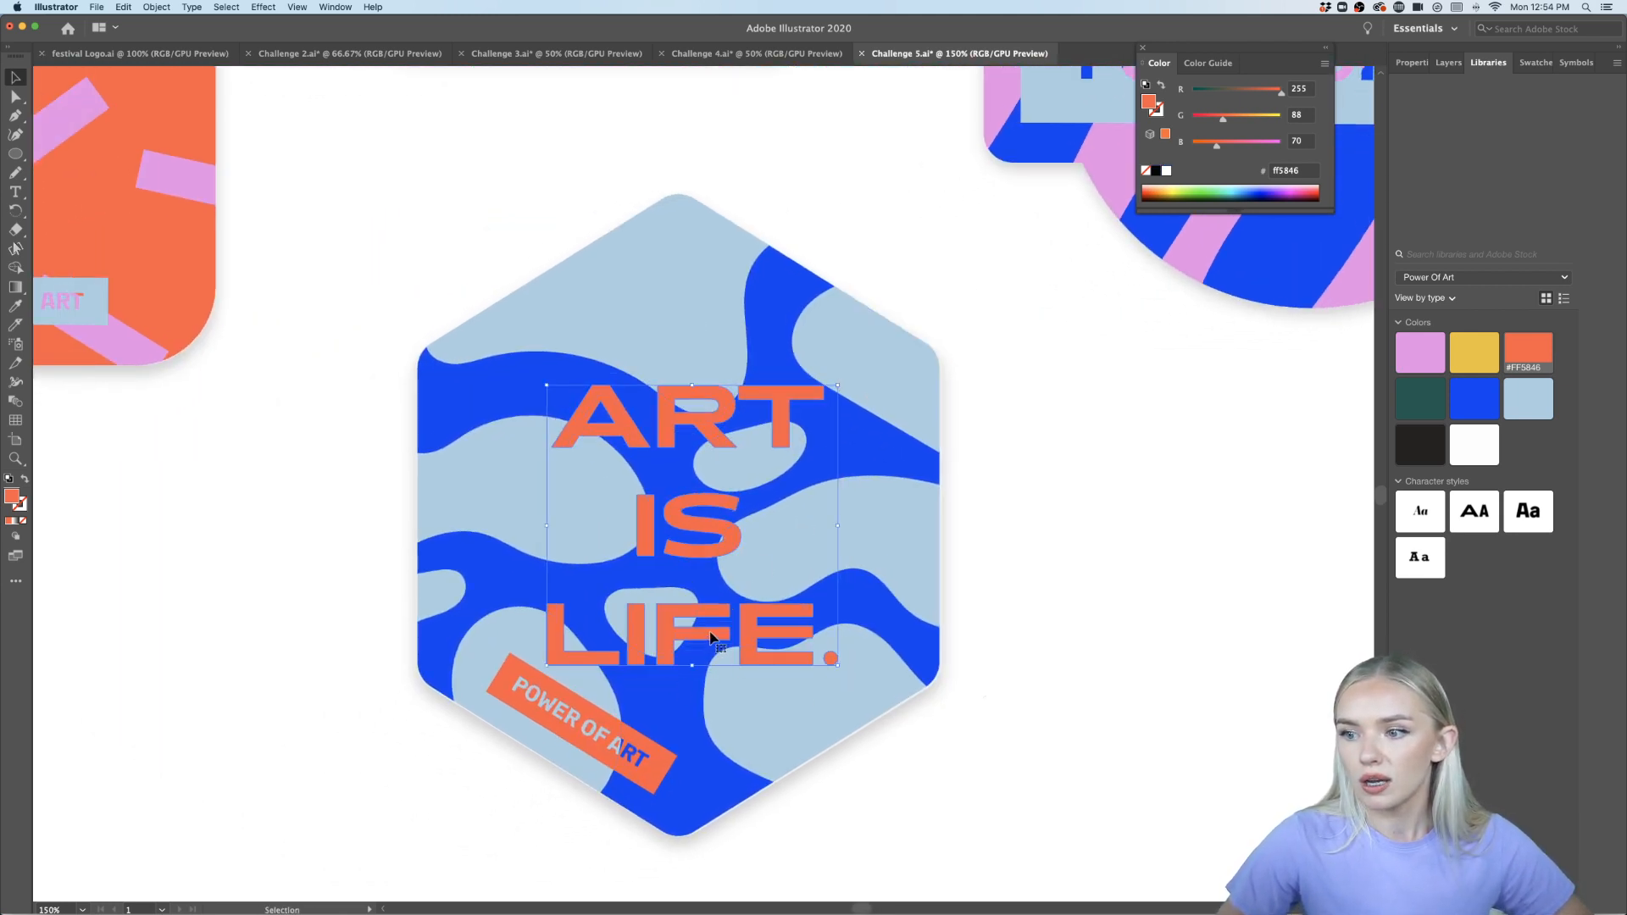
pyautogui.click(1125, 642)
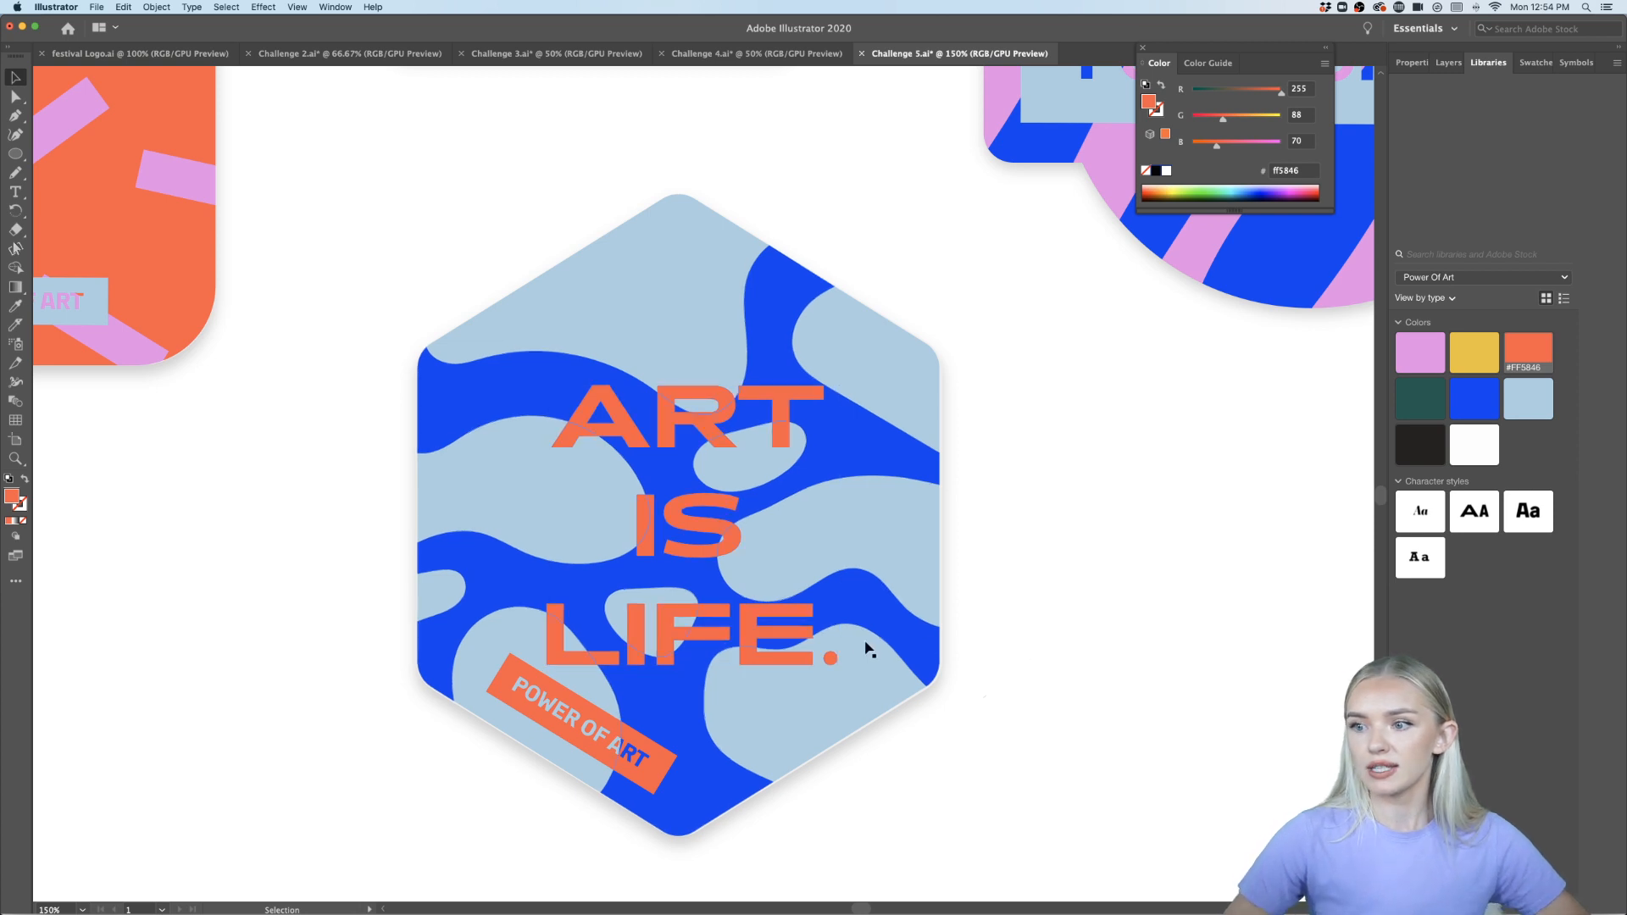
# Create a text area above the orange square sticker and enter "NEVER", "STOP" and "CREATING" on three lines
pyautogui.scroll(-4, 1166, 664)
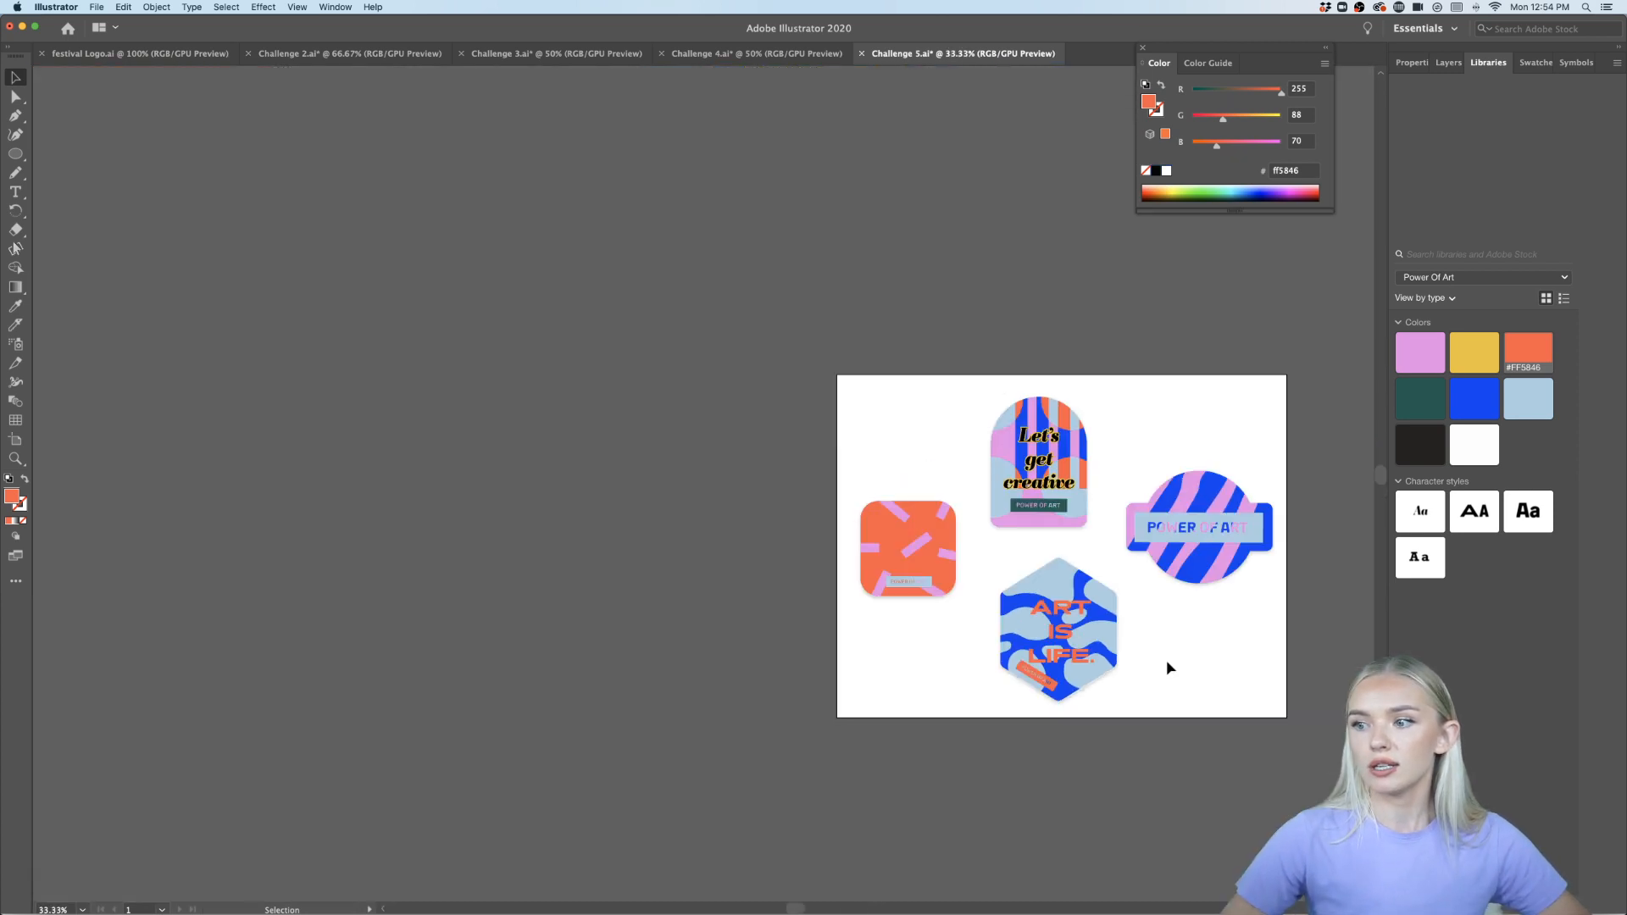
pyautogui.hscroll(3, 1166, 664)
pyautogui.scroll(2, 1021, 640)
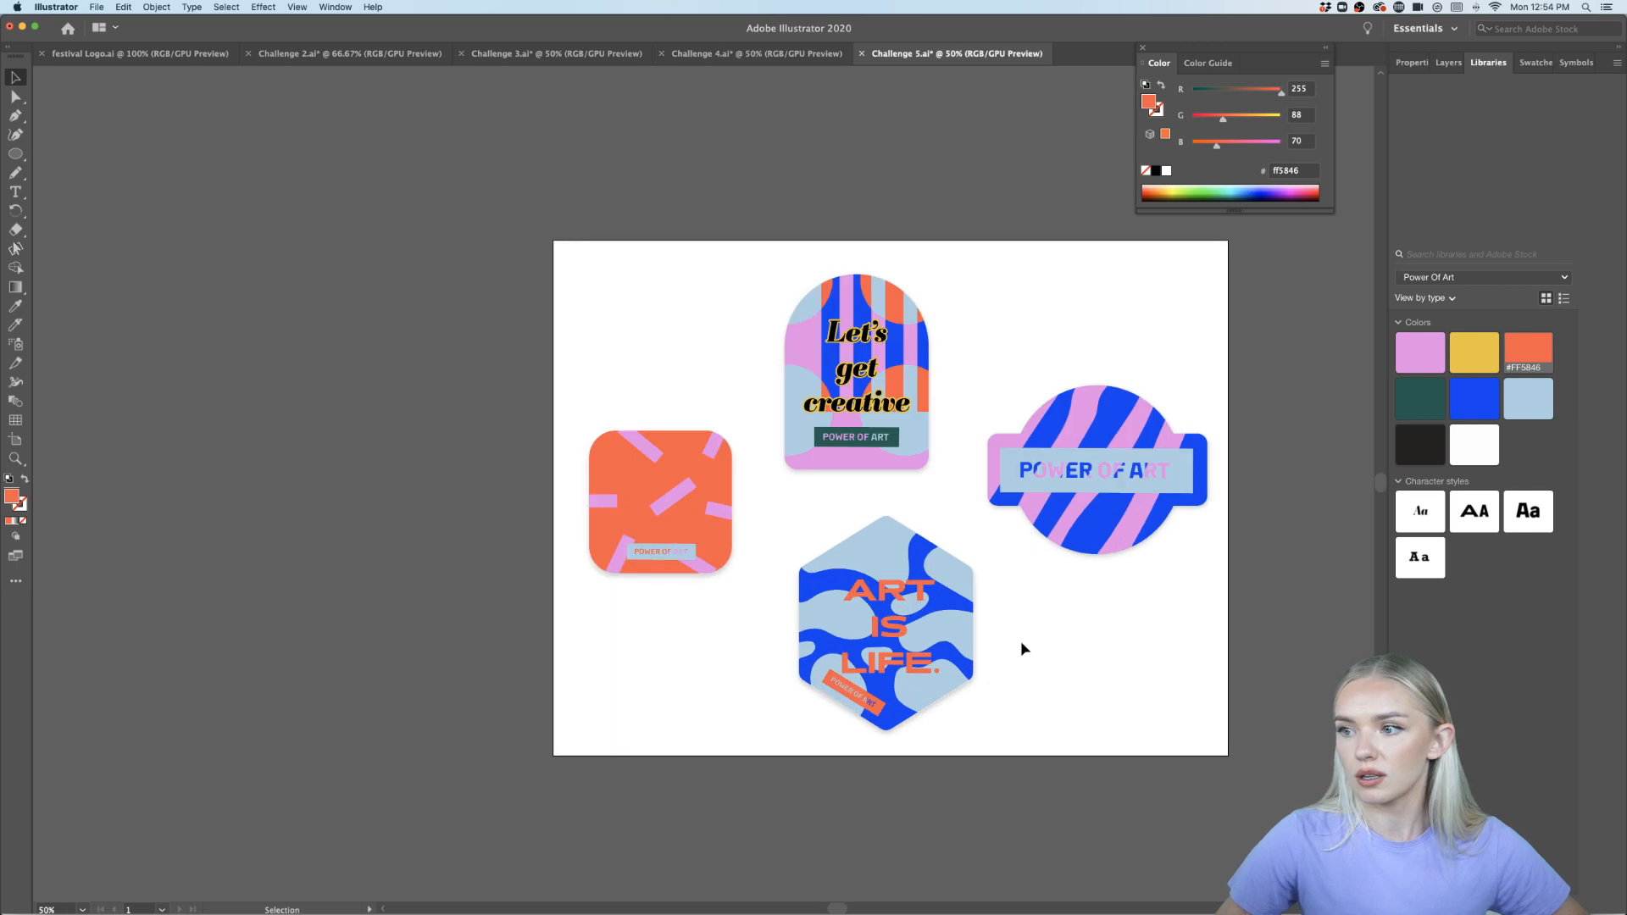
pyautogui.scroll(1, 1021, 641)
pyautogui.hscroll(1, 1021, 641)
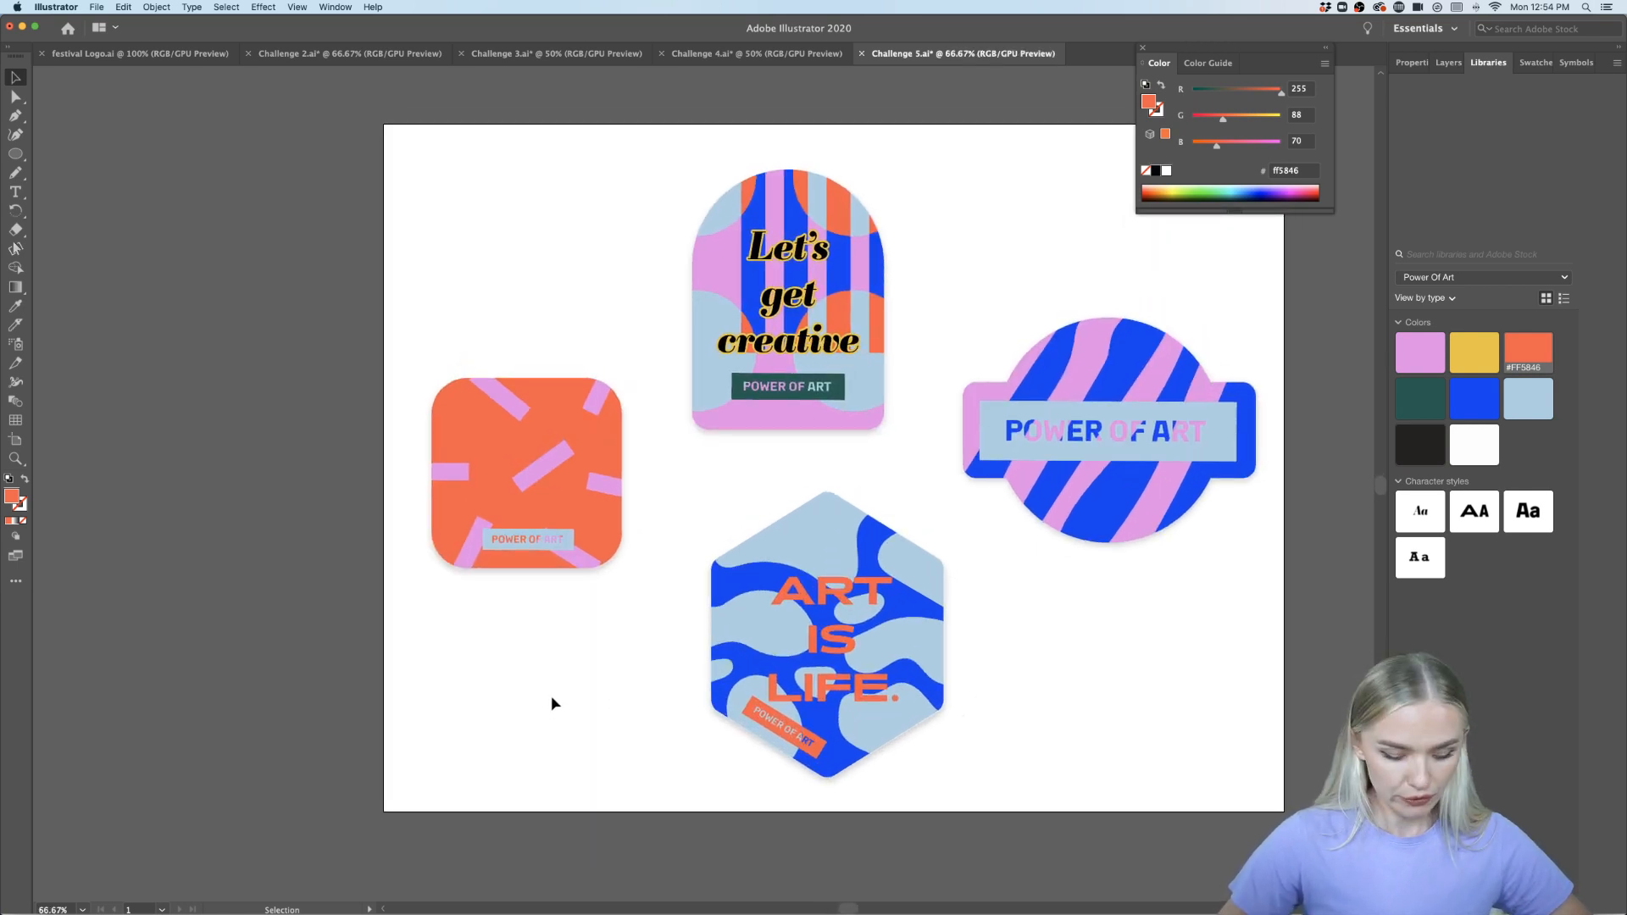
pyautogui.click(16, 192)
pyautogui.moveTo(207, 196); pyautogui.dragTo(407, 387)
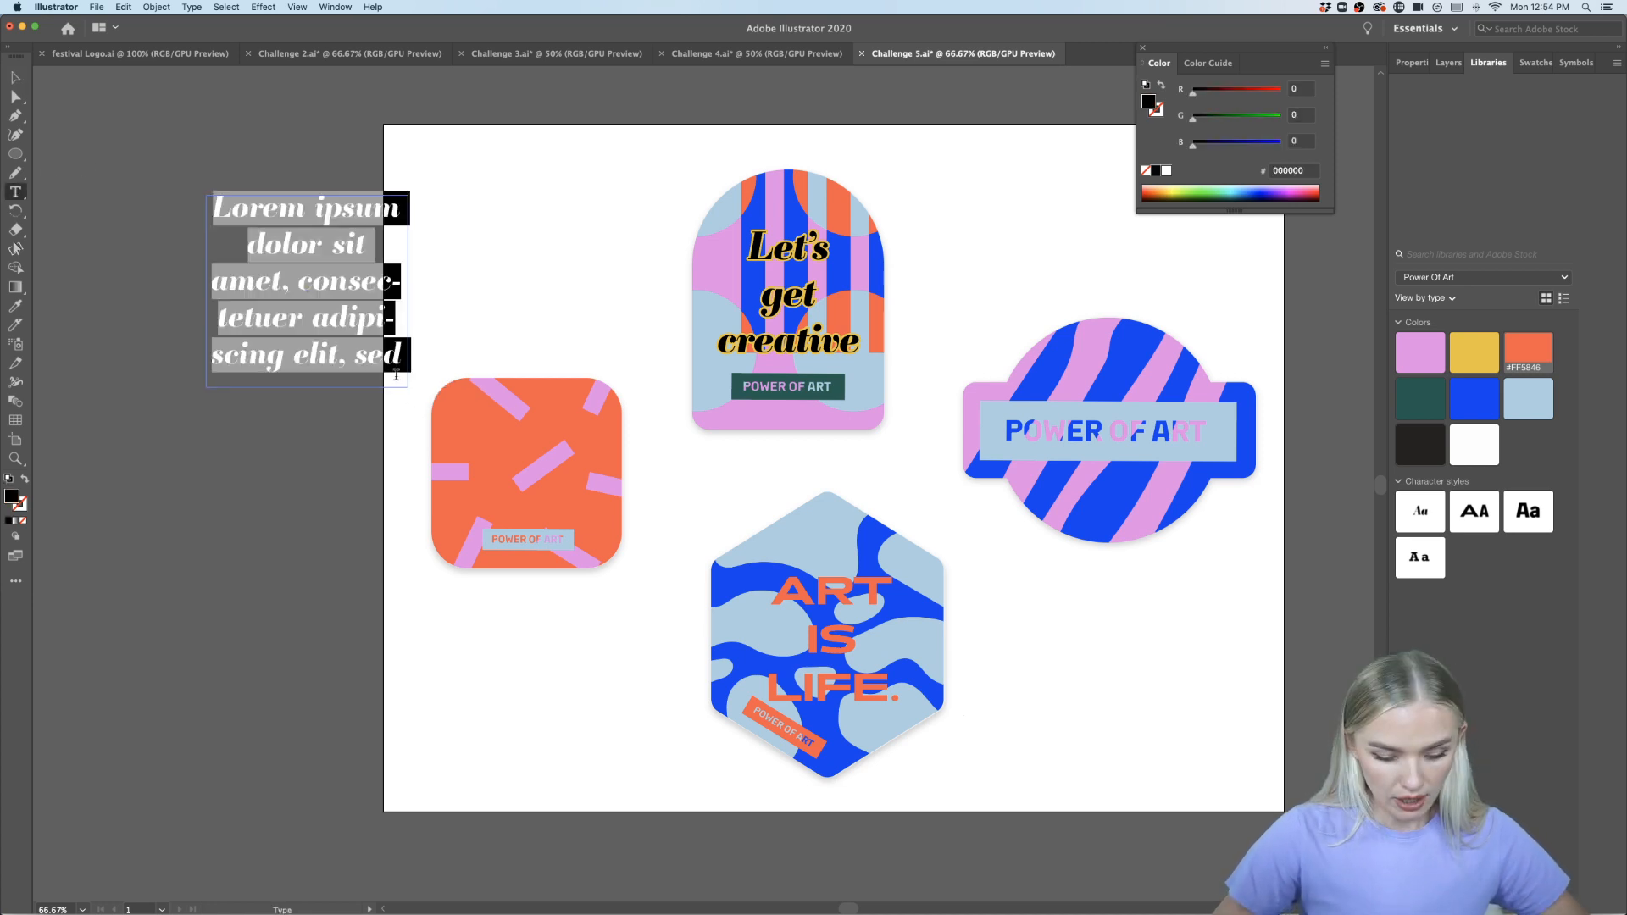
pyautogui.write('NEVER ')
pyautogui.write('STOP ')
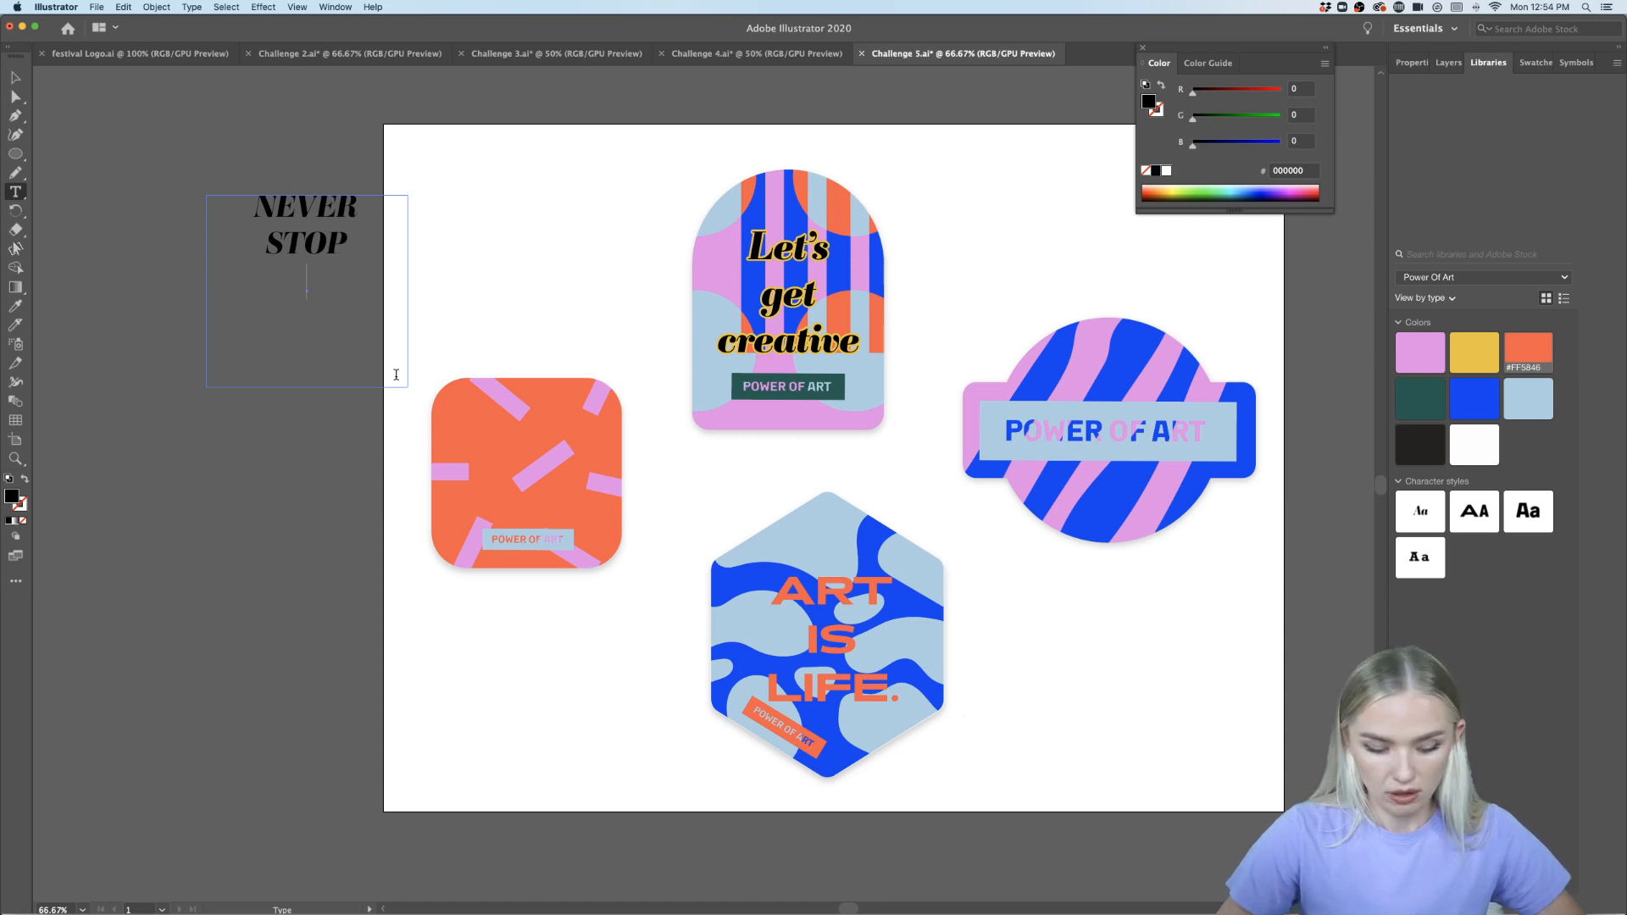
pyautogui.write('CREATING')
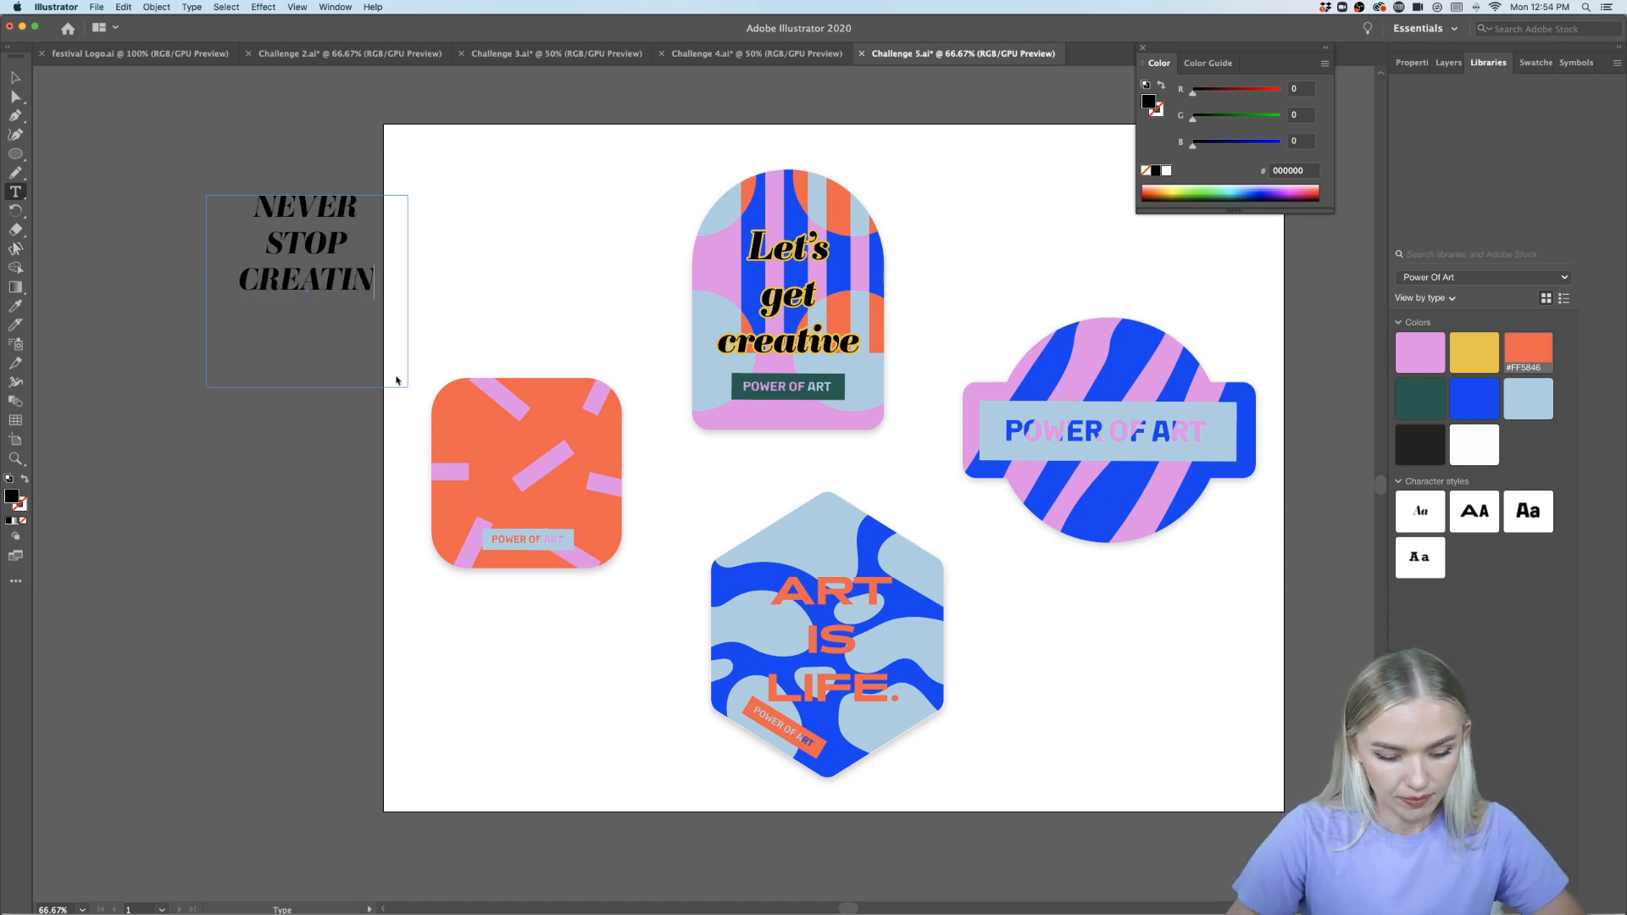
# Convert "NEVER STOP CREATING" to outlines and move it onto the orange square sticker, above its POWER OF ART banner
pyautogui.click(15, 74)
pyautogui.press('super+shift+o')
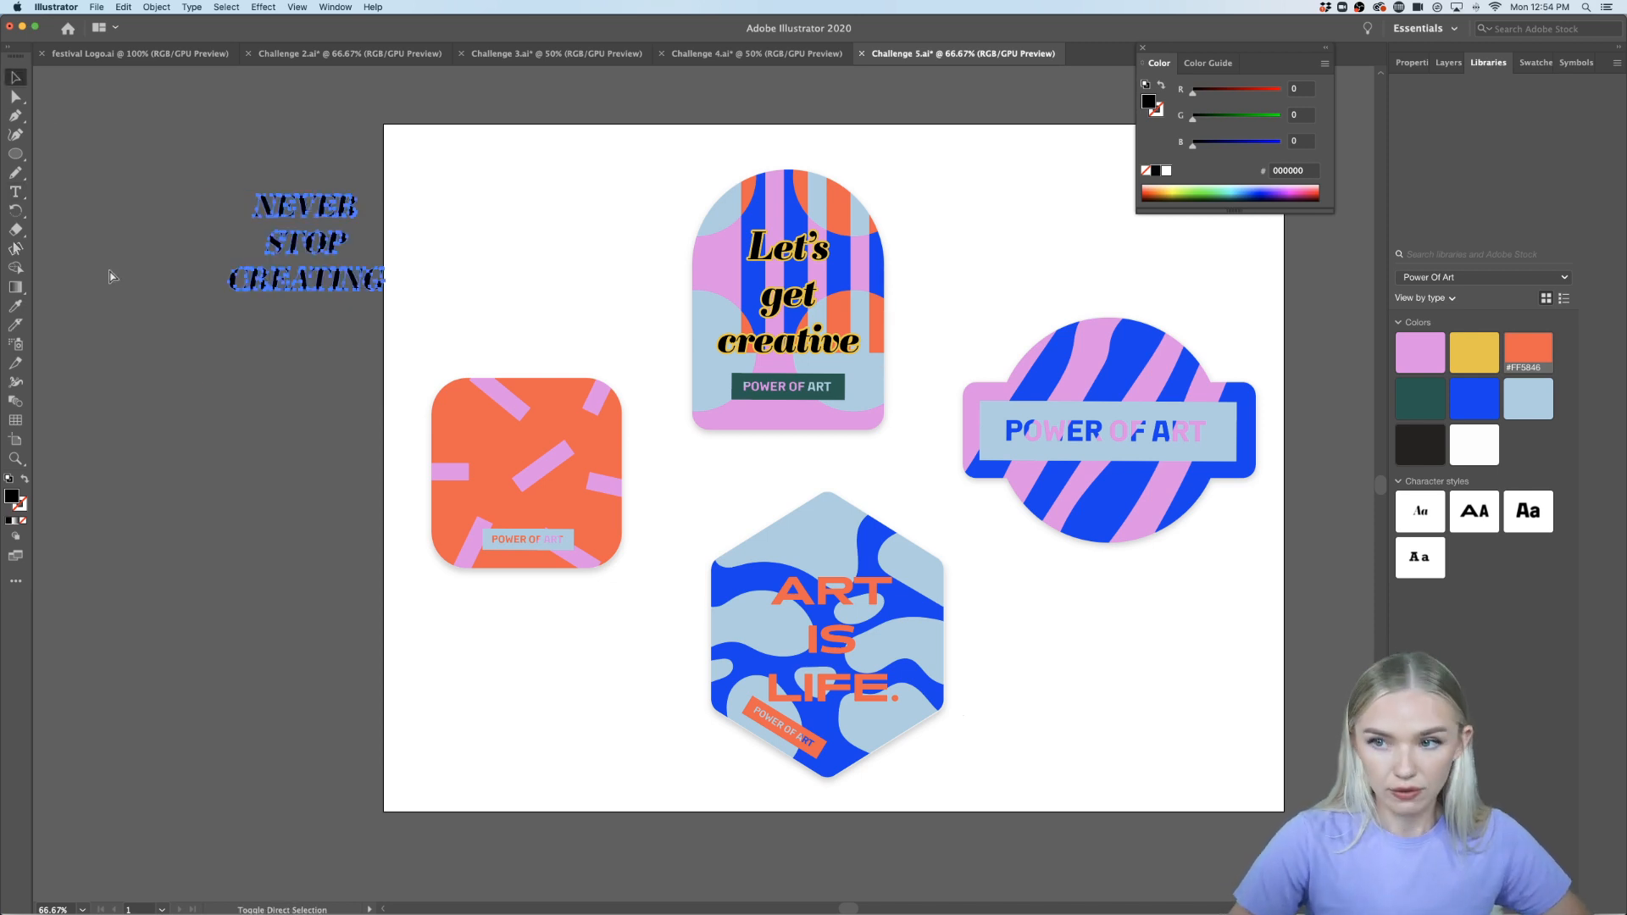
pyautogui.moveTo(338, 280); pyautogui.dragTo(589, 500)
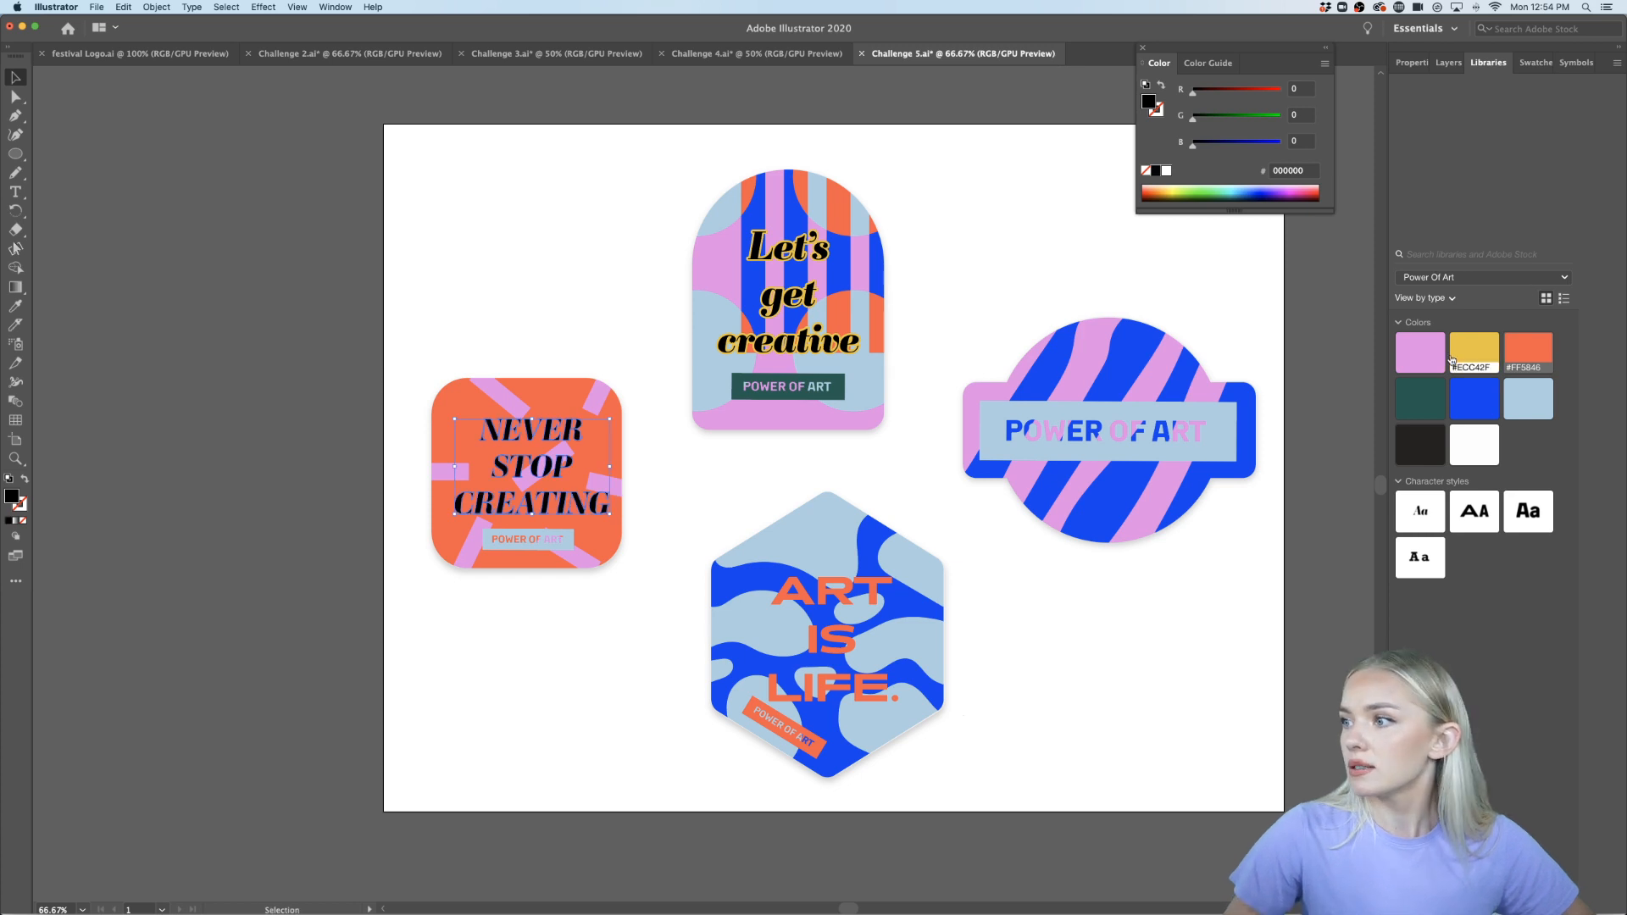
# Fill the "NEVER STOP CREATING" lettering with the library blue #0540F4 and nudge it slightly on the orange sticker
pyautogui.click(1420, 351)
pyautogui.click(575, 244)
pyautogui.hscroll(2, 576, 246)
pyautogui.moveTo(530, 469); pyautogui.dragTo(527, 472)
pyautogui.click(519, 299)
pyautogui.scroll(-4, 519, 300)
pyautogui.scroll(4, 595, 355)
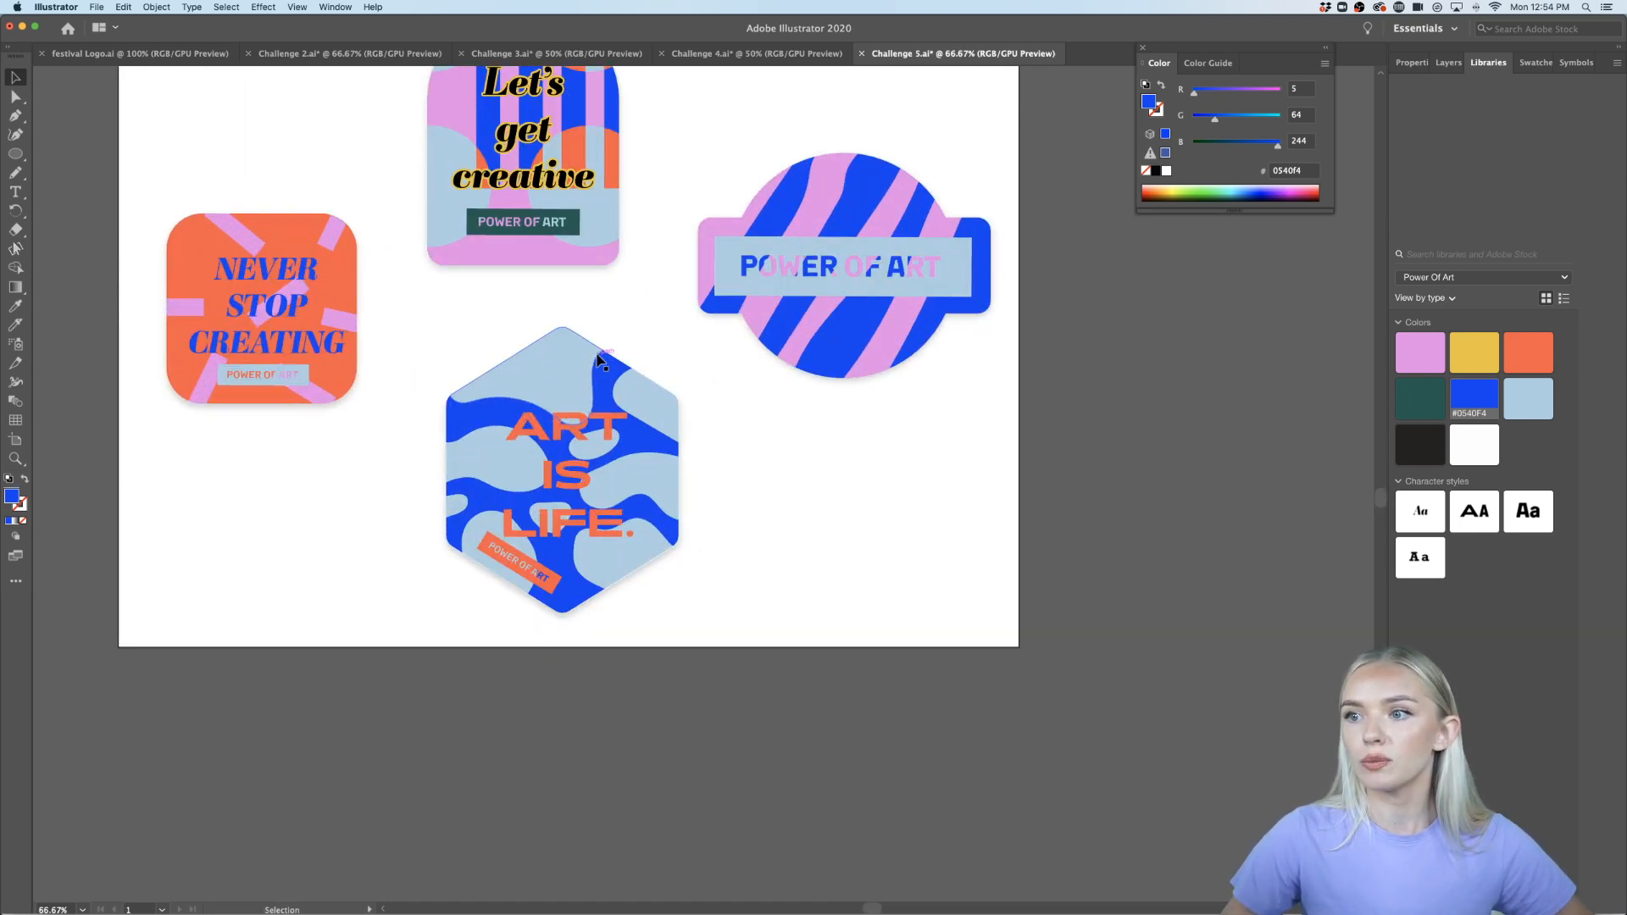
pyautogui.scroll(5, 597, 356)
pyautogui.hscroll(-2, 598, 356)
# Switch to Safari and view the Adobe Illustrator Discord server's challenge channel in full screen
pyautogui.moveTo(328, 912)
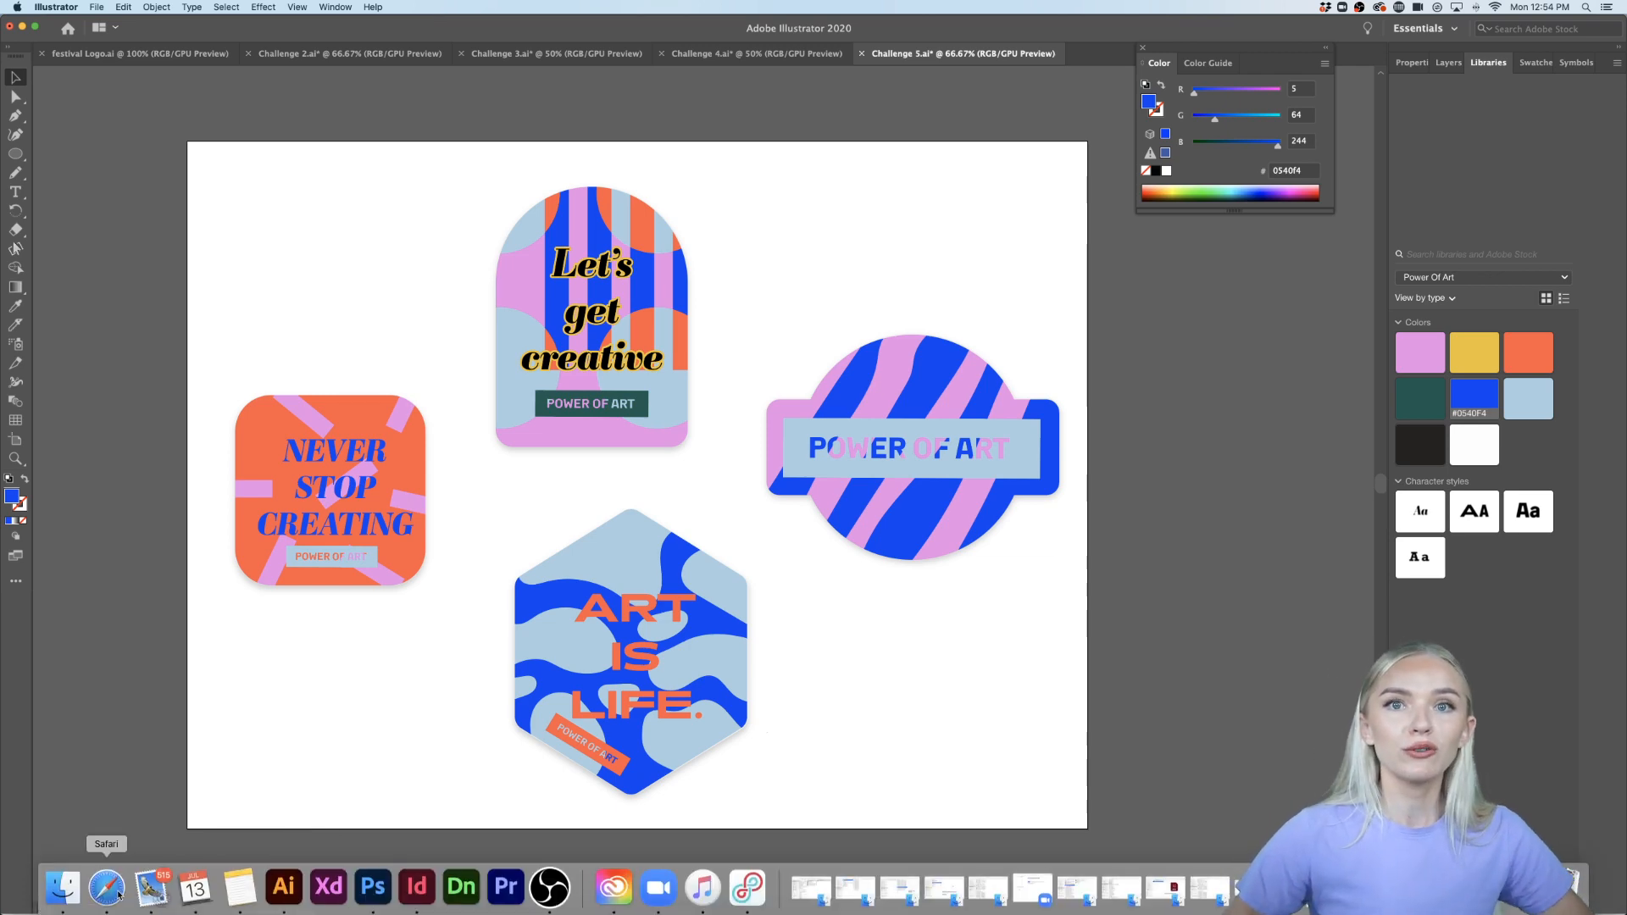
pyautogui.click(107, 887)
pyautogui.click(98, 44)
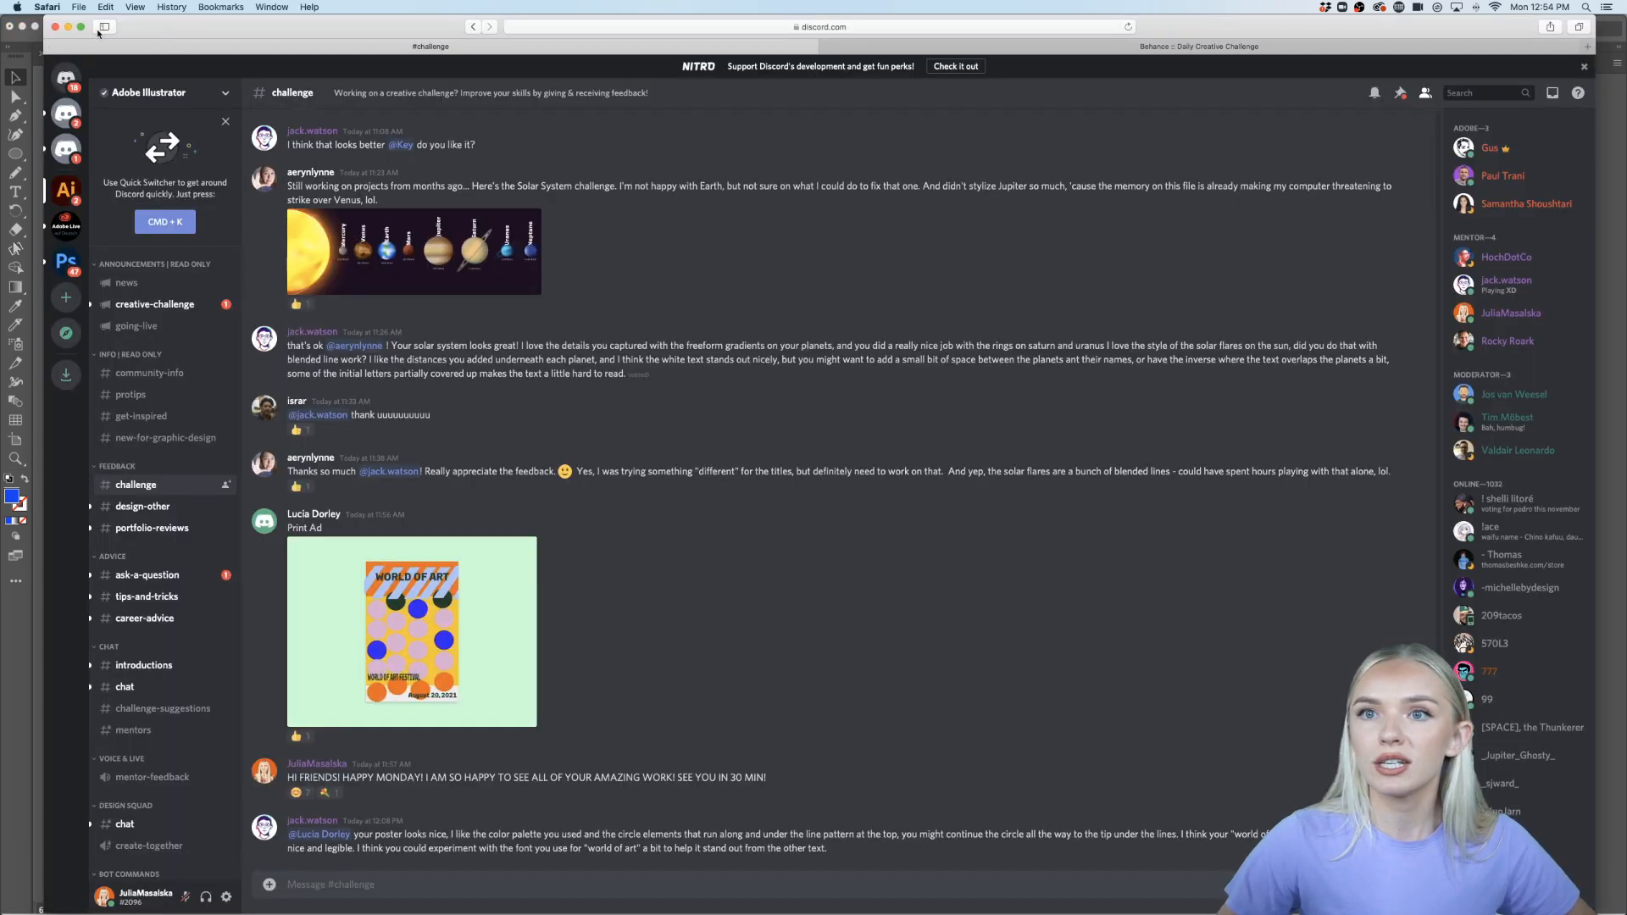
pyautogui.click(82, 27)
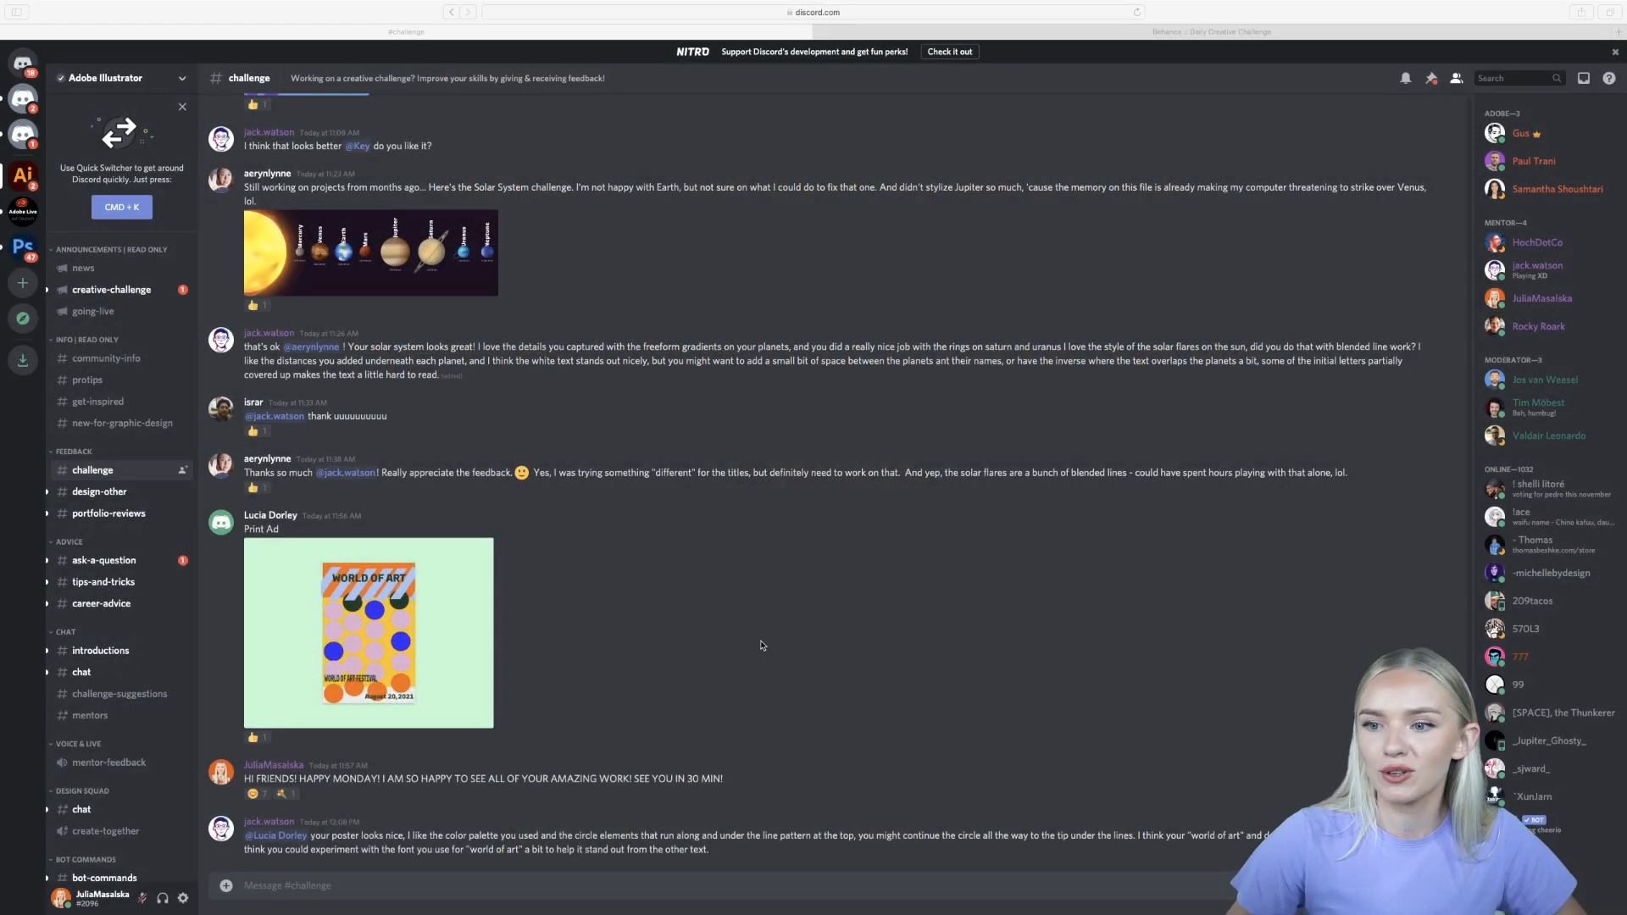
pyautogui.scroll(-1, 762, 646)
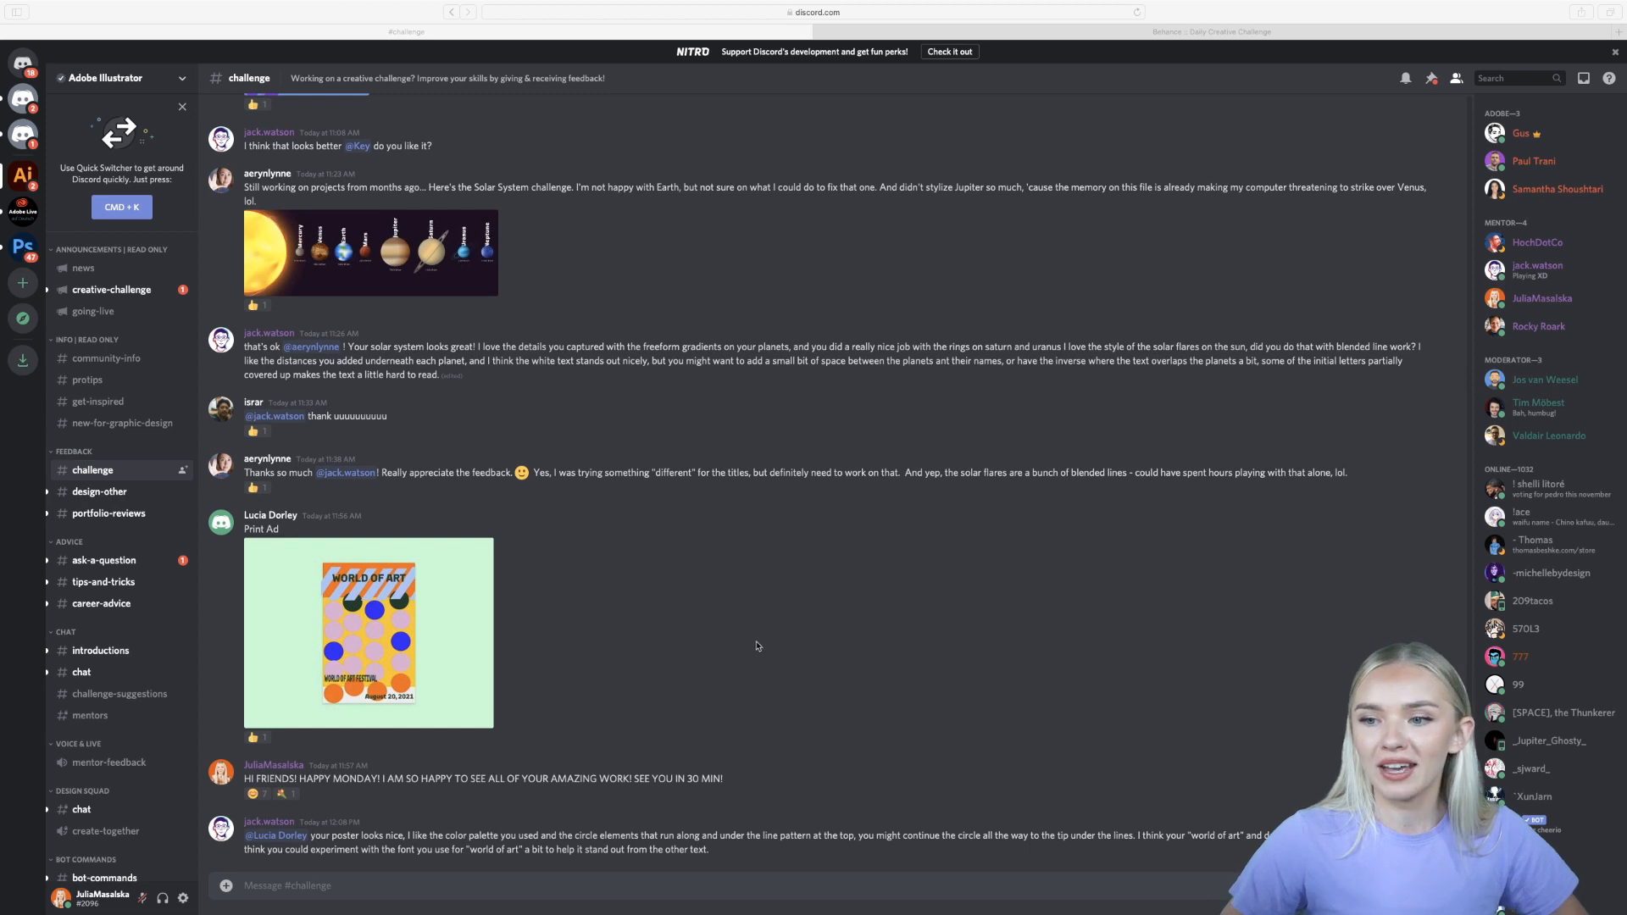